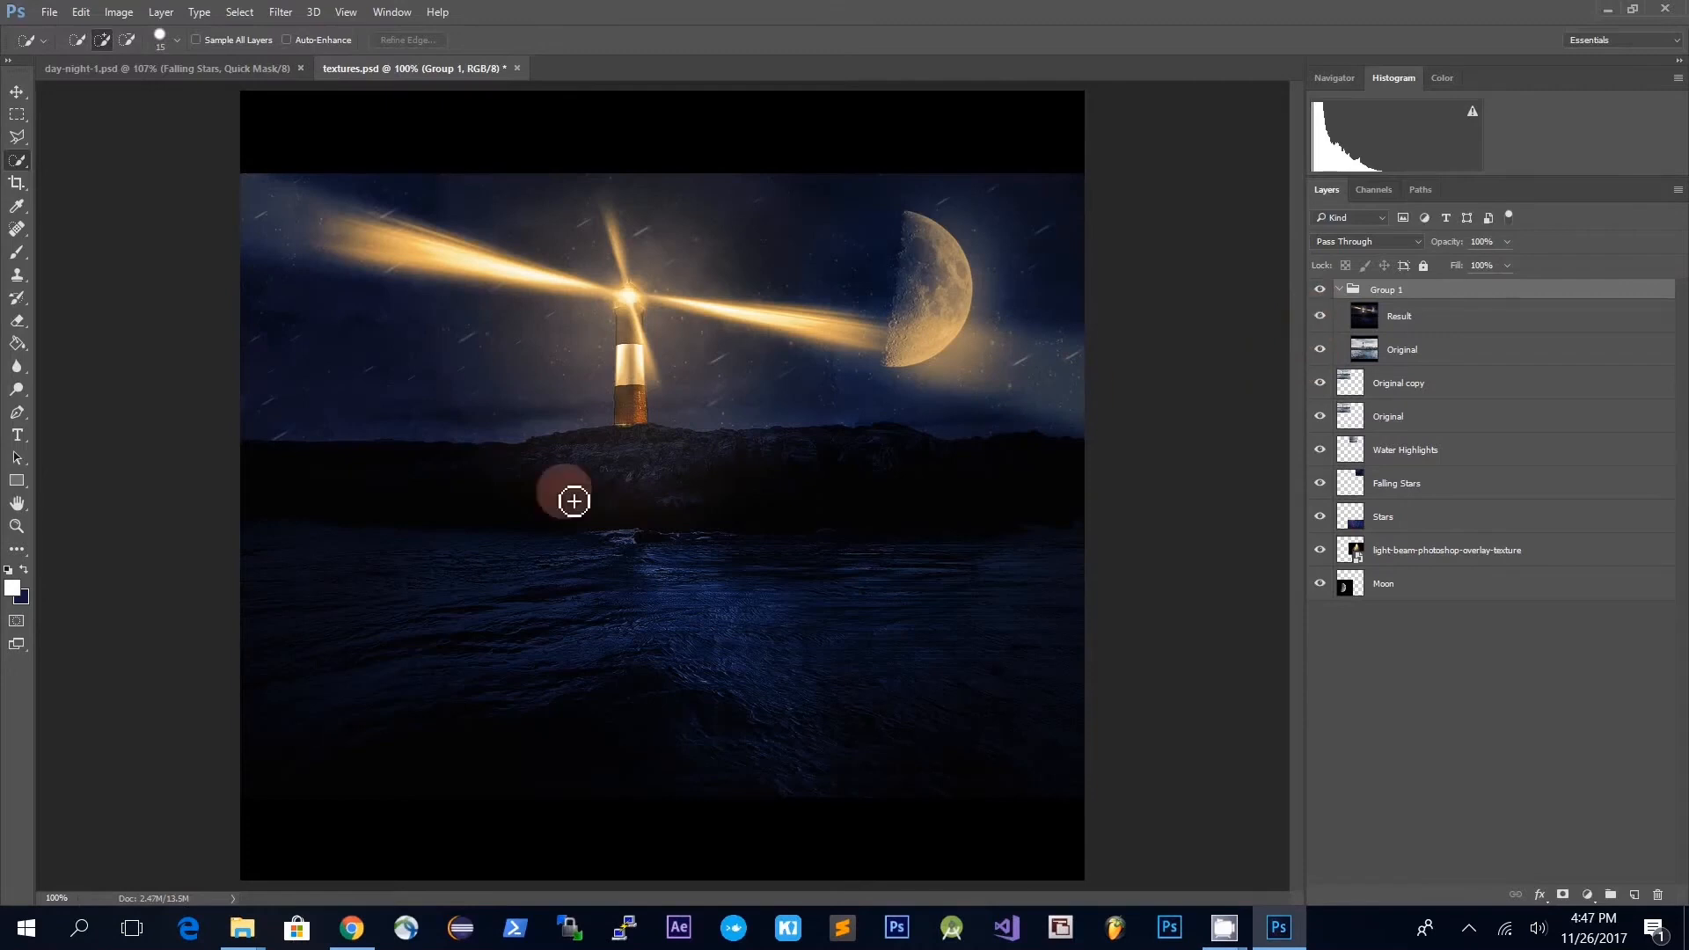
- Hide Group 1 in textures.psd and select the Original layer in the day-night-1.psd document
{"action": "left_click", "coordinate": [1320, 289]}
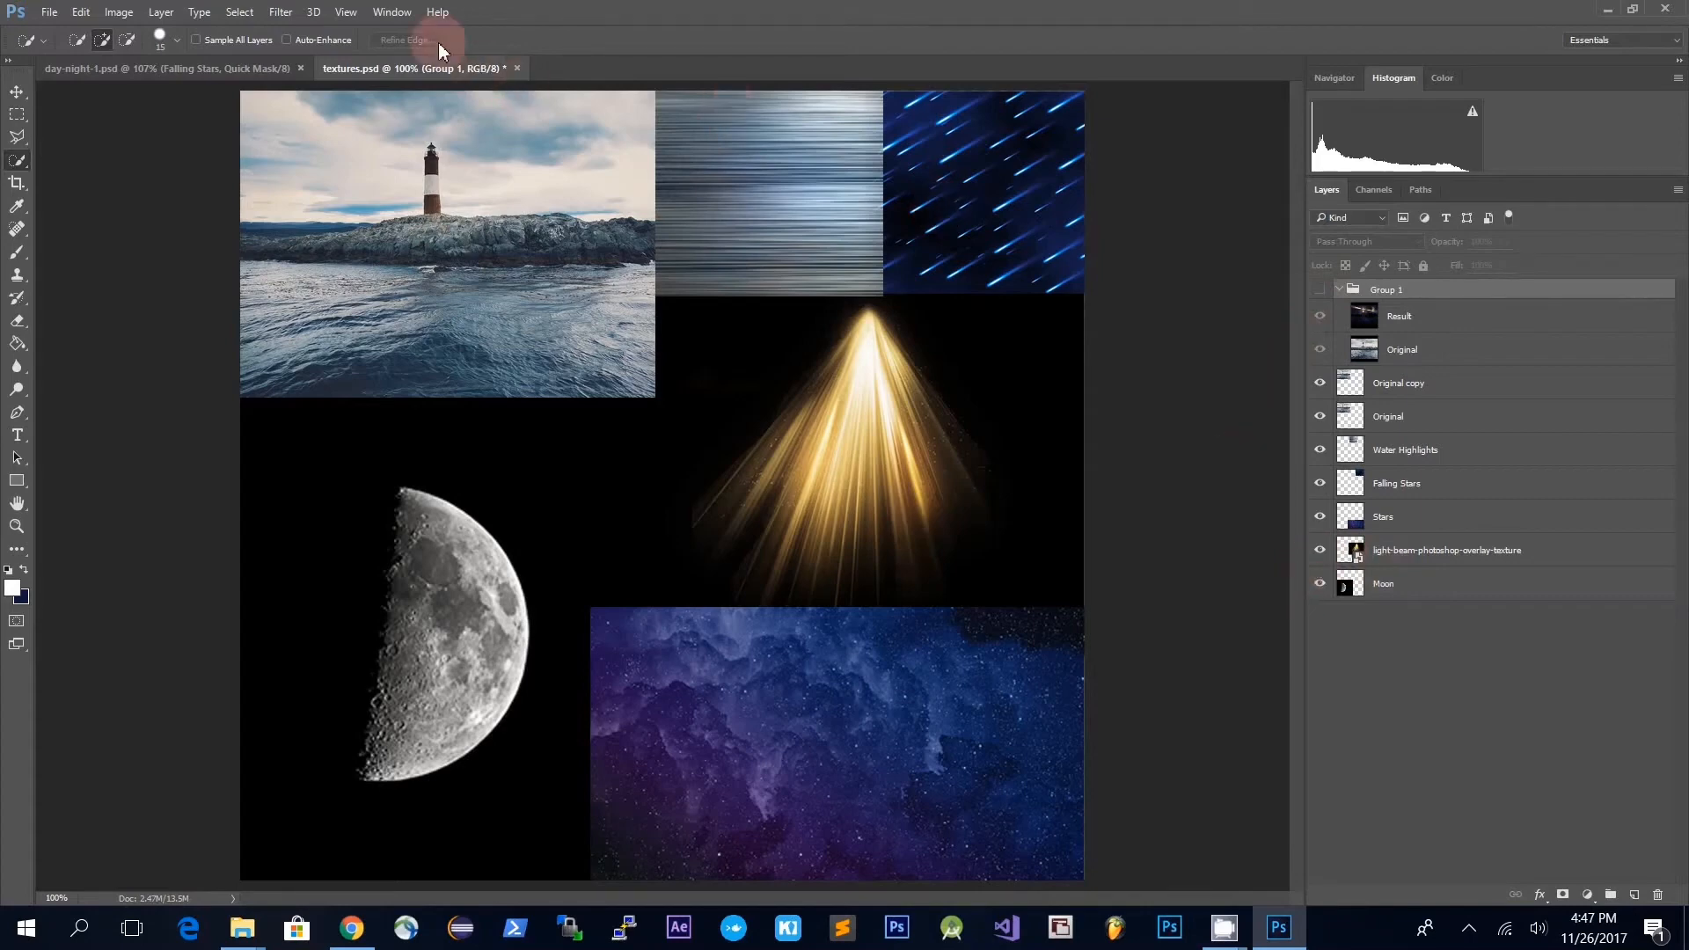
{"action": "left_click", "coordinate": [206, 70]}
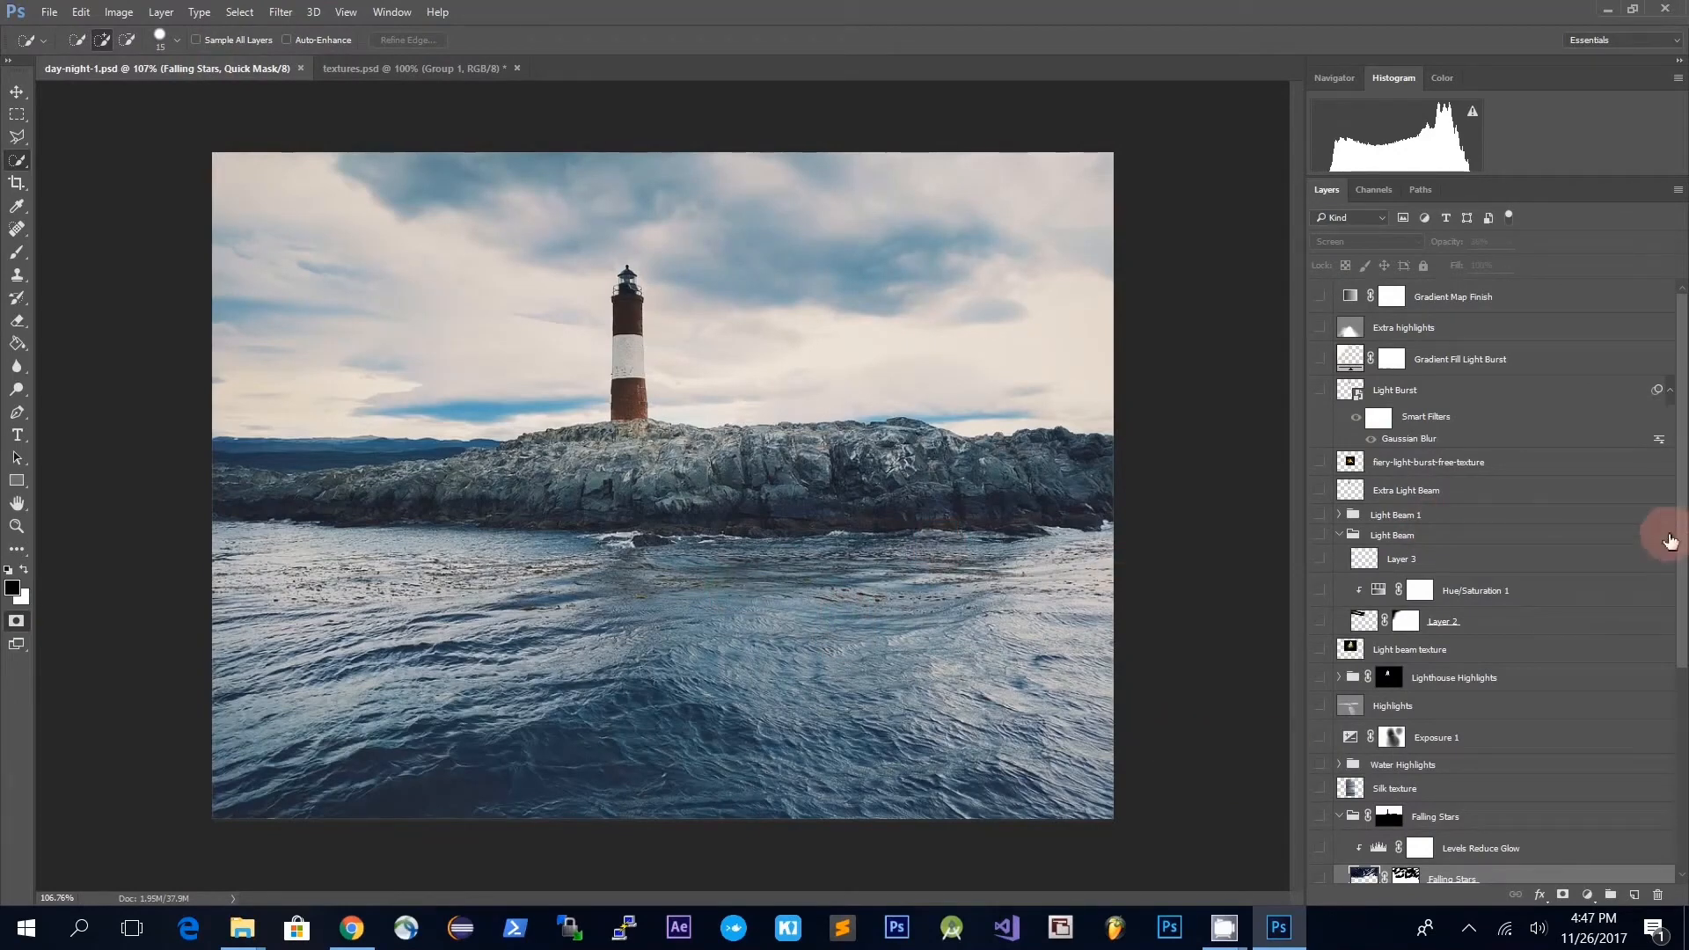
{"action": "left_click_drag", "start_coordinate": [1681, 555], "coordinate": [1676, 780]}
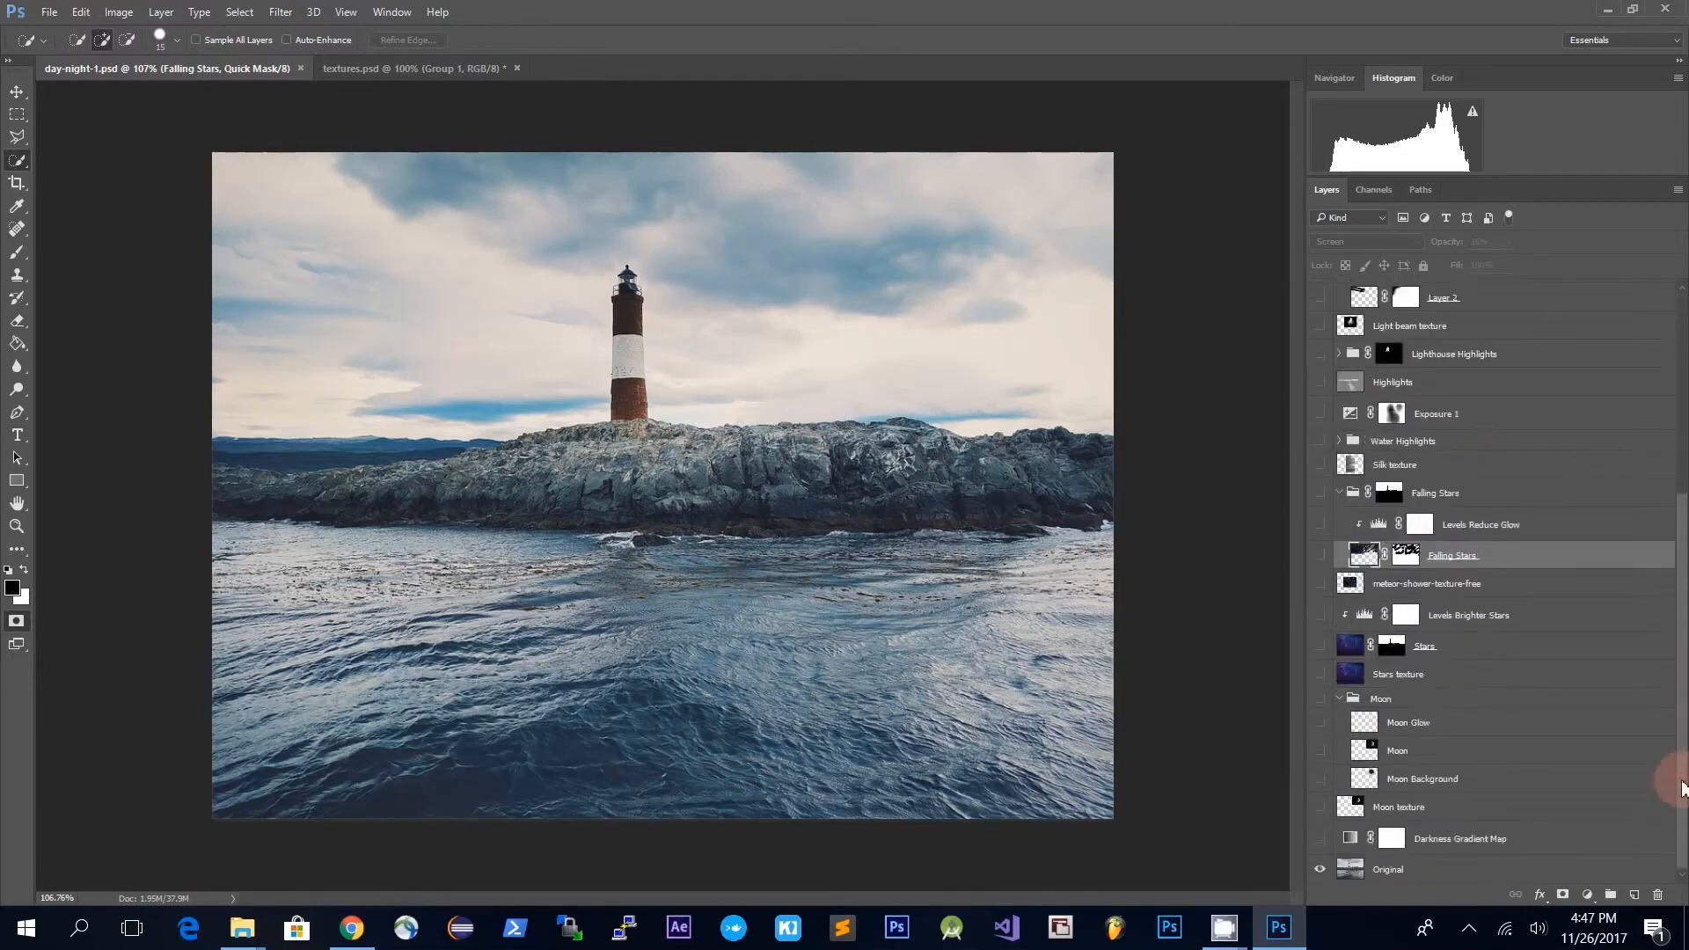
{"action": "left_click", "coordinate": [1454, 877]}
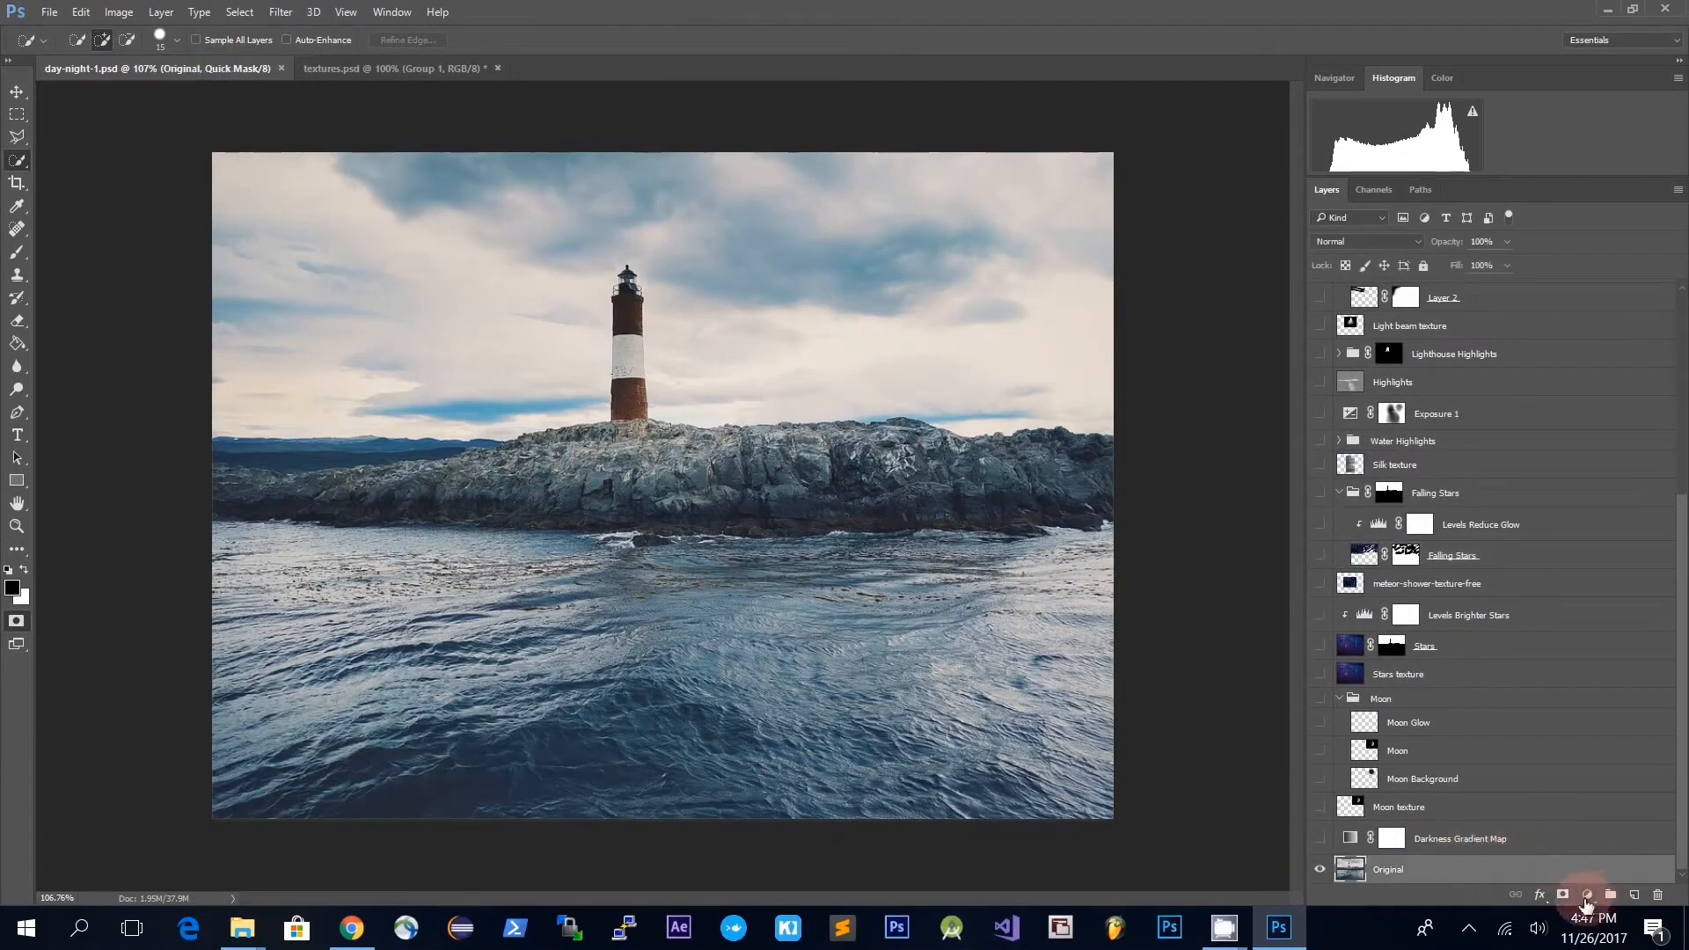
- Make the Darkness Gradient Map layer directly above Original visible
{"action": "left_click", "coordinate": [1588, 898]}
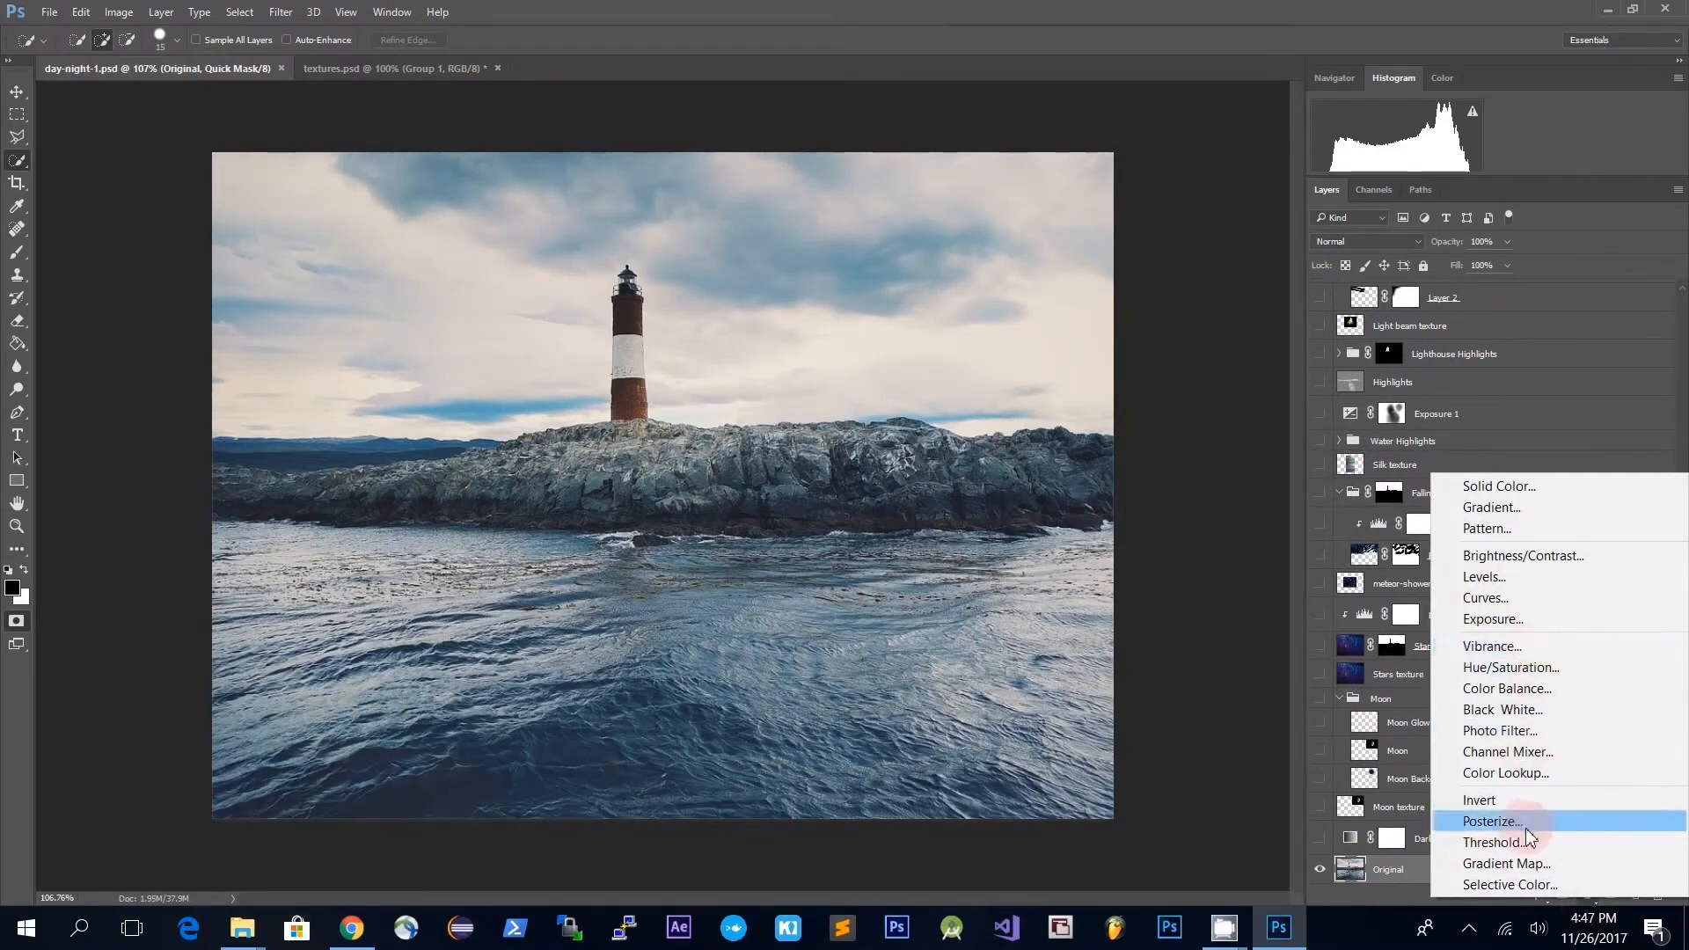
{"action": "left_click", "coordinate": [1414, 842]}
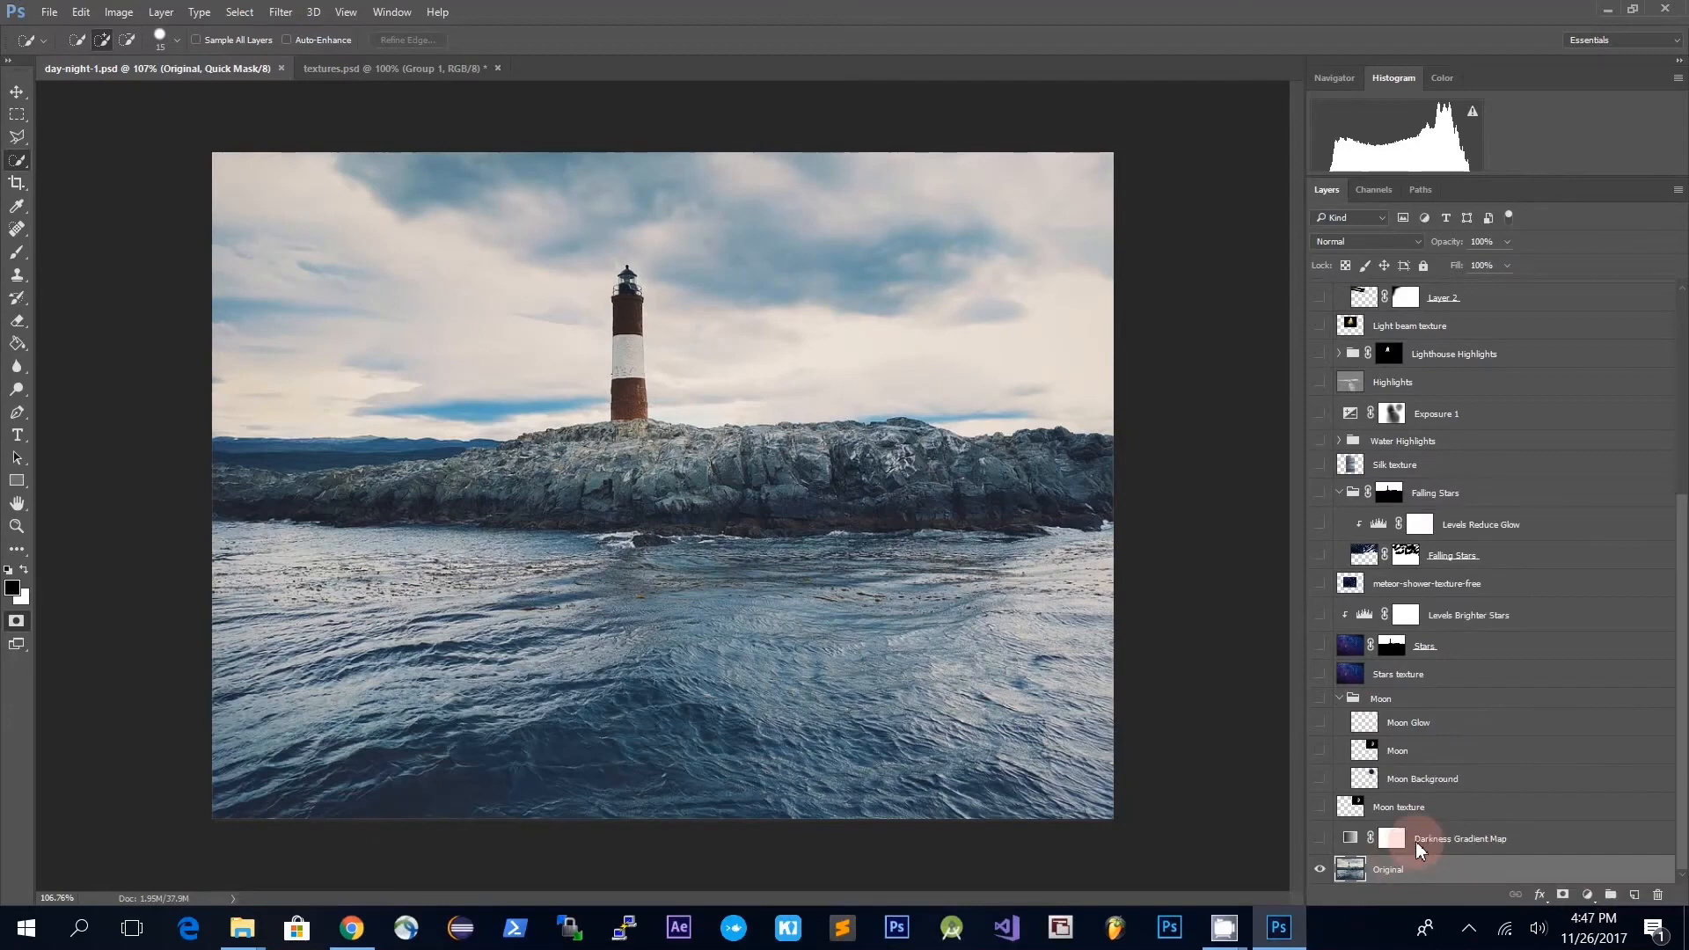
{"action": "left_click", "coordinate": [1320, 840]}
- Examine the Darkness Gradient Map's gradient stops and the colour of its end stop, keeping the settings as they are
{"action": "double_click", "coordinate": [1353, 840]}
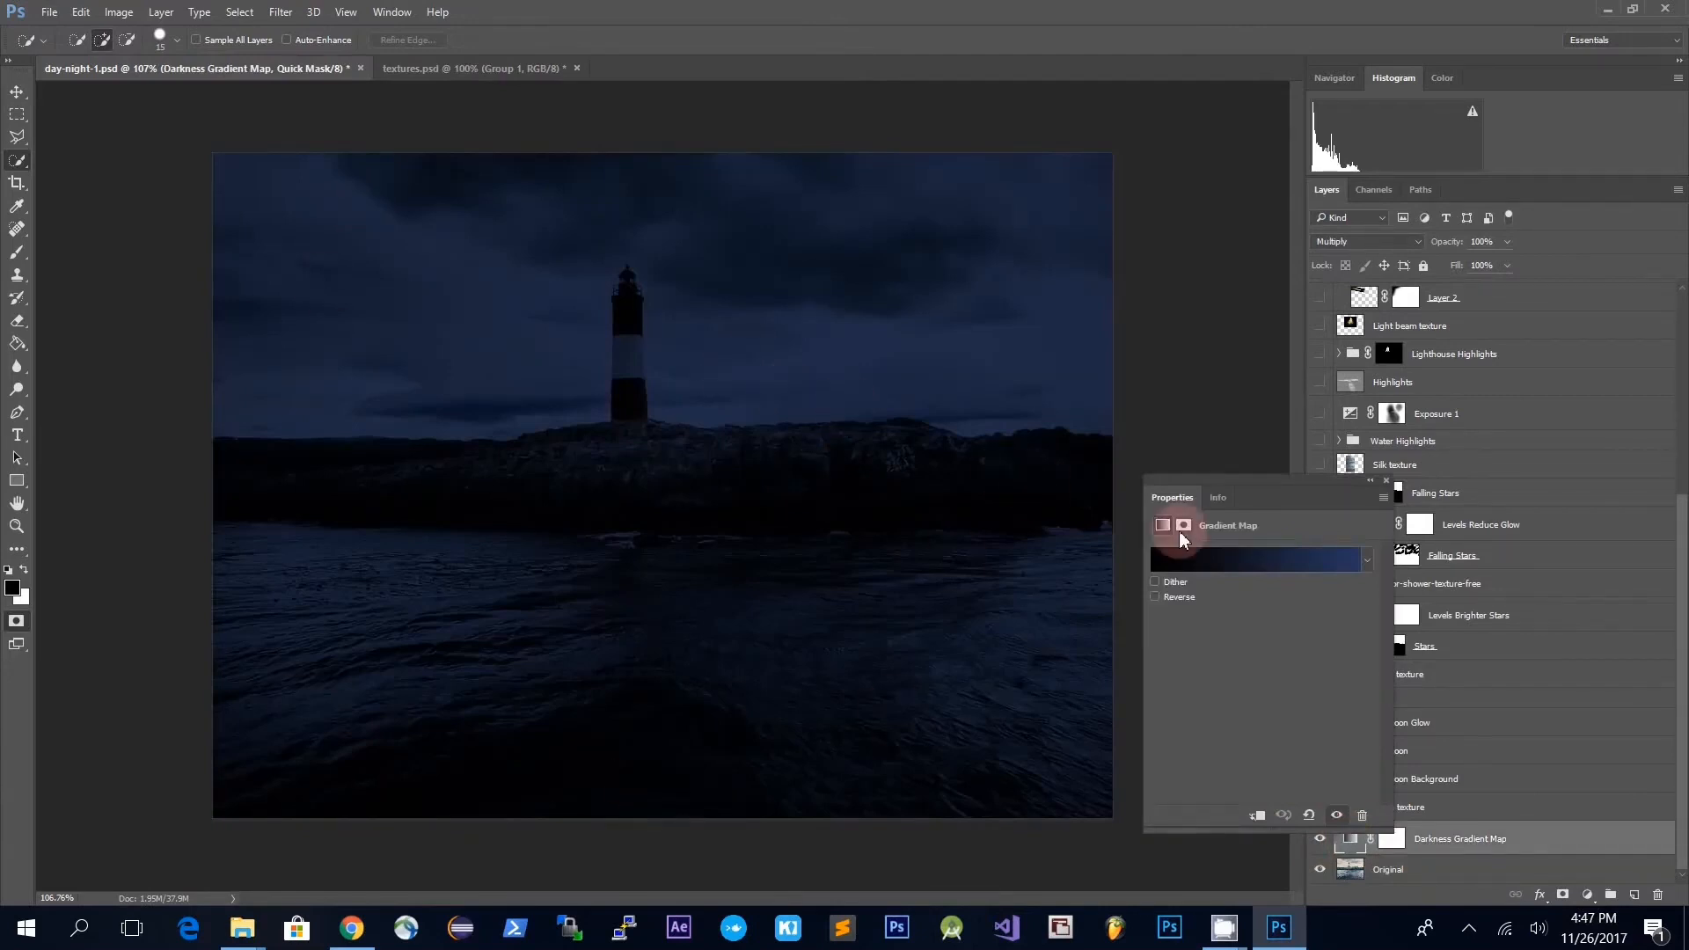
{"action": "left_click", "coordinate": [1231, 563]}
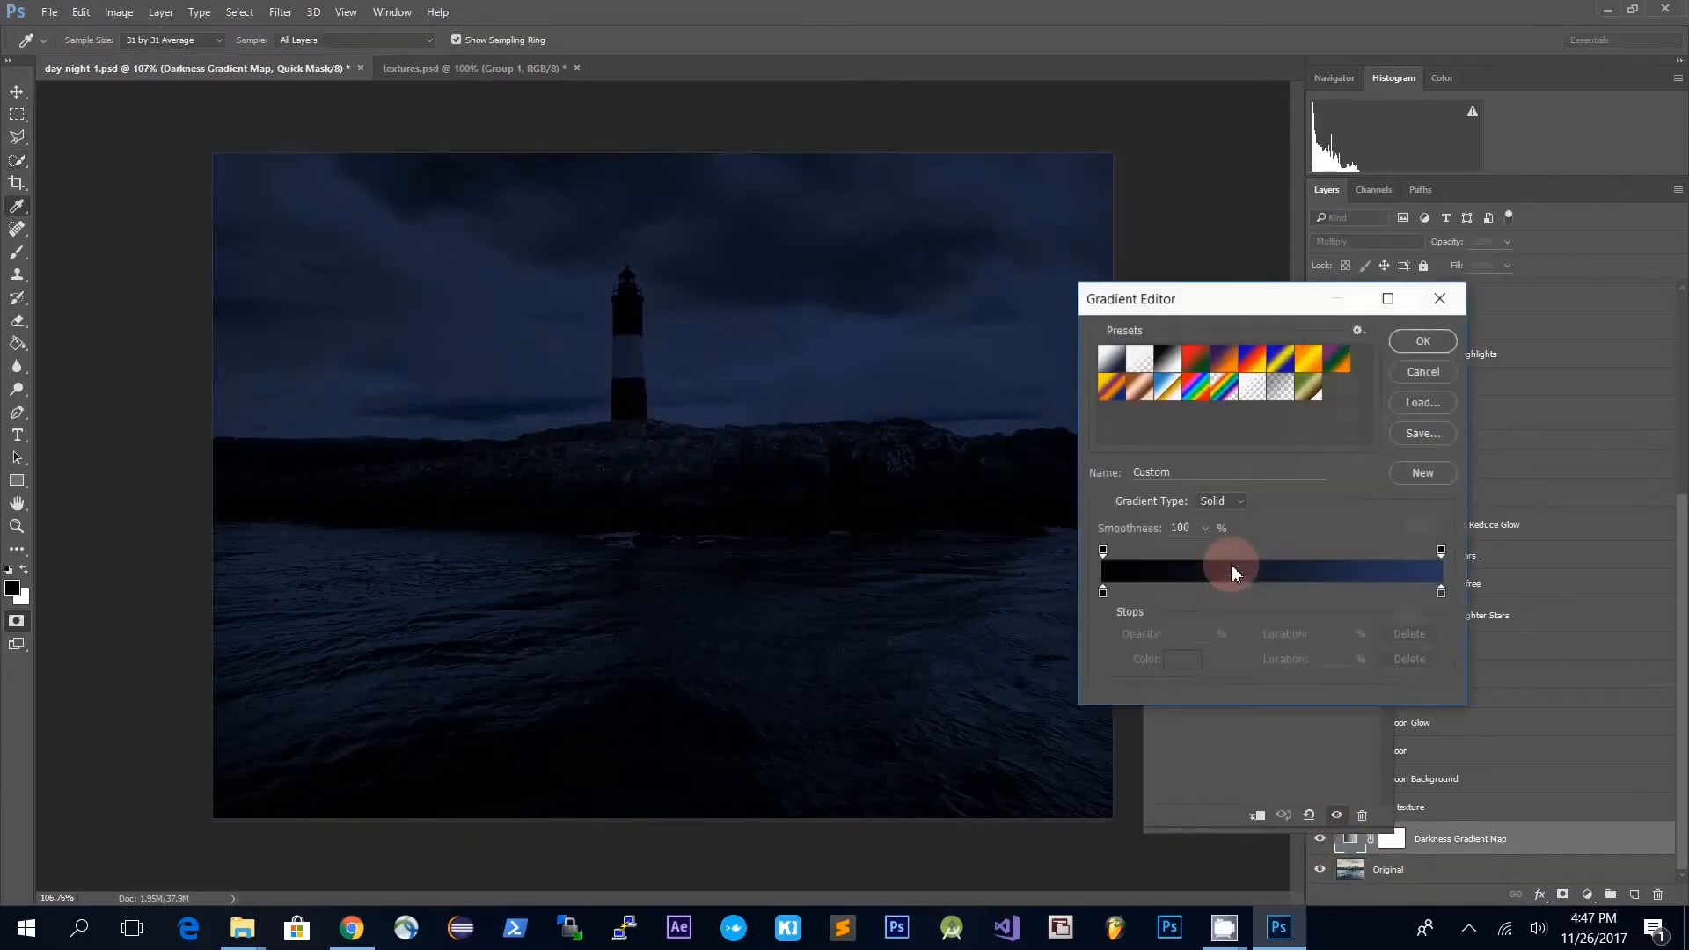
{"action": "left_click", "coordinate": [1102, 595]}
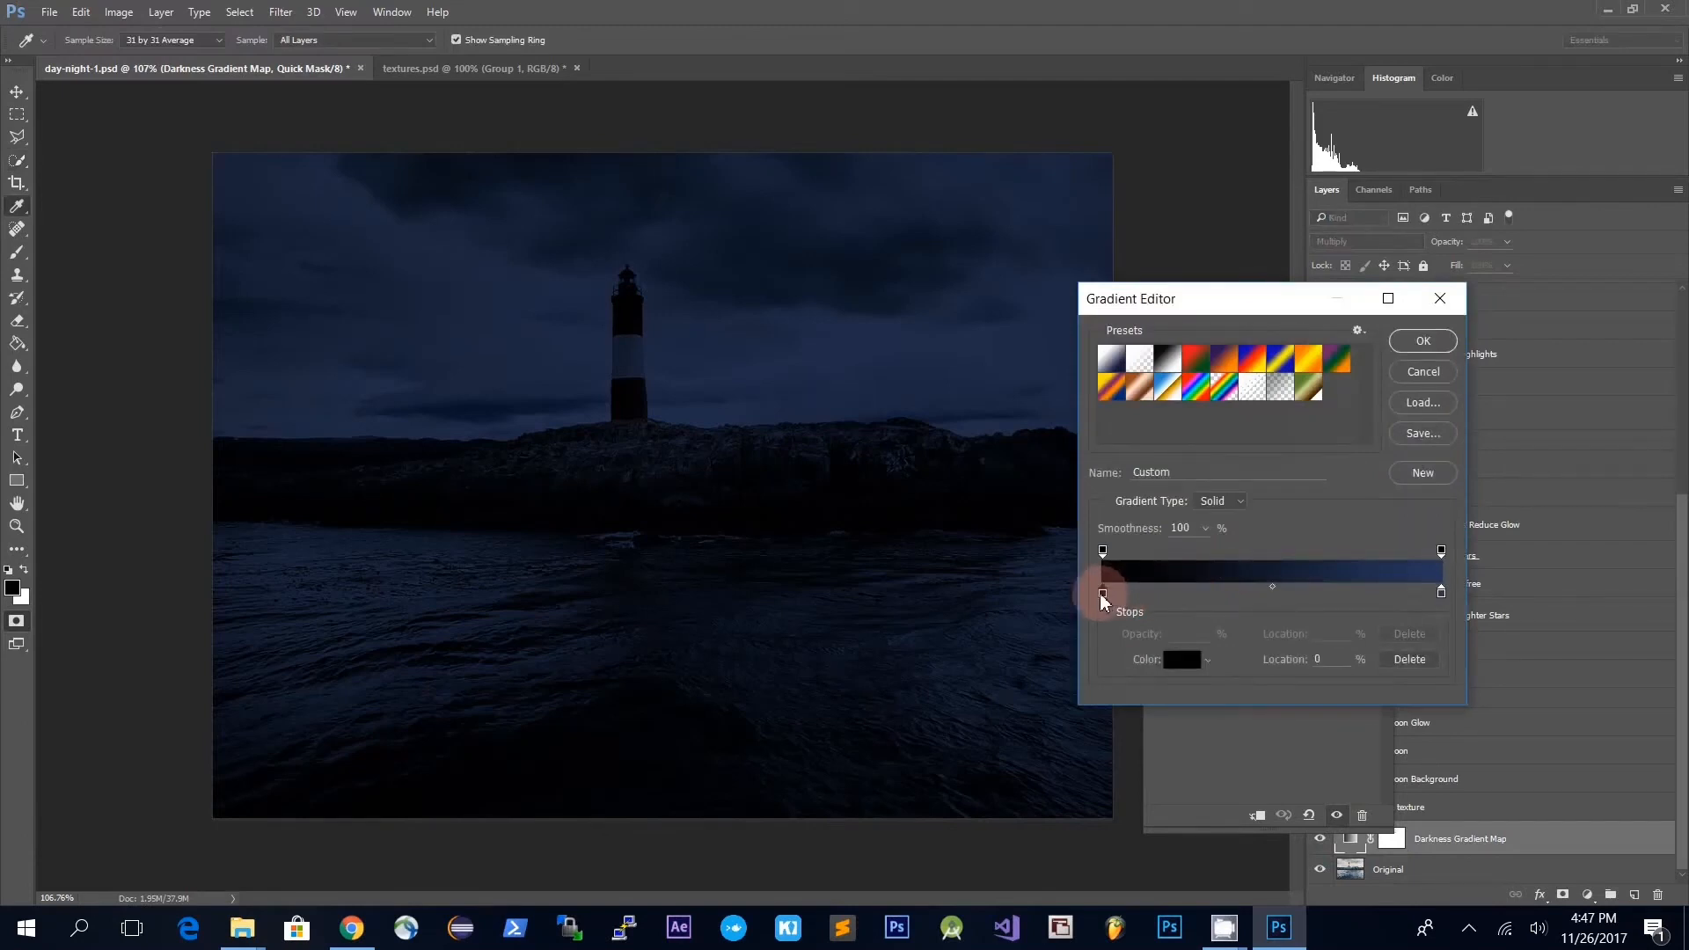
{"action": "double_click", "coordinate": [1441, 593]}
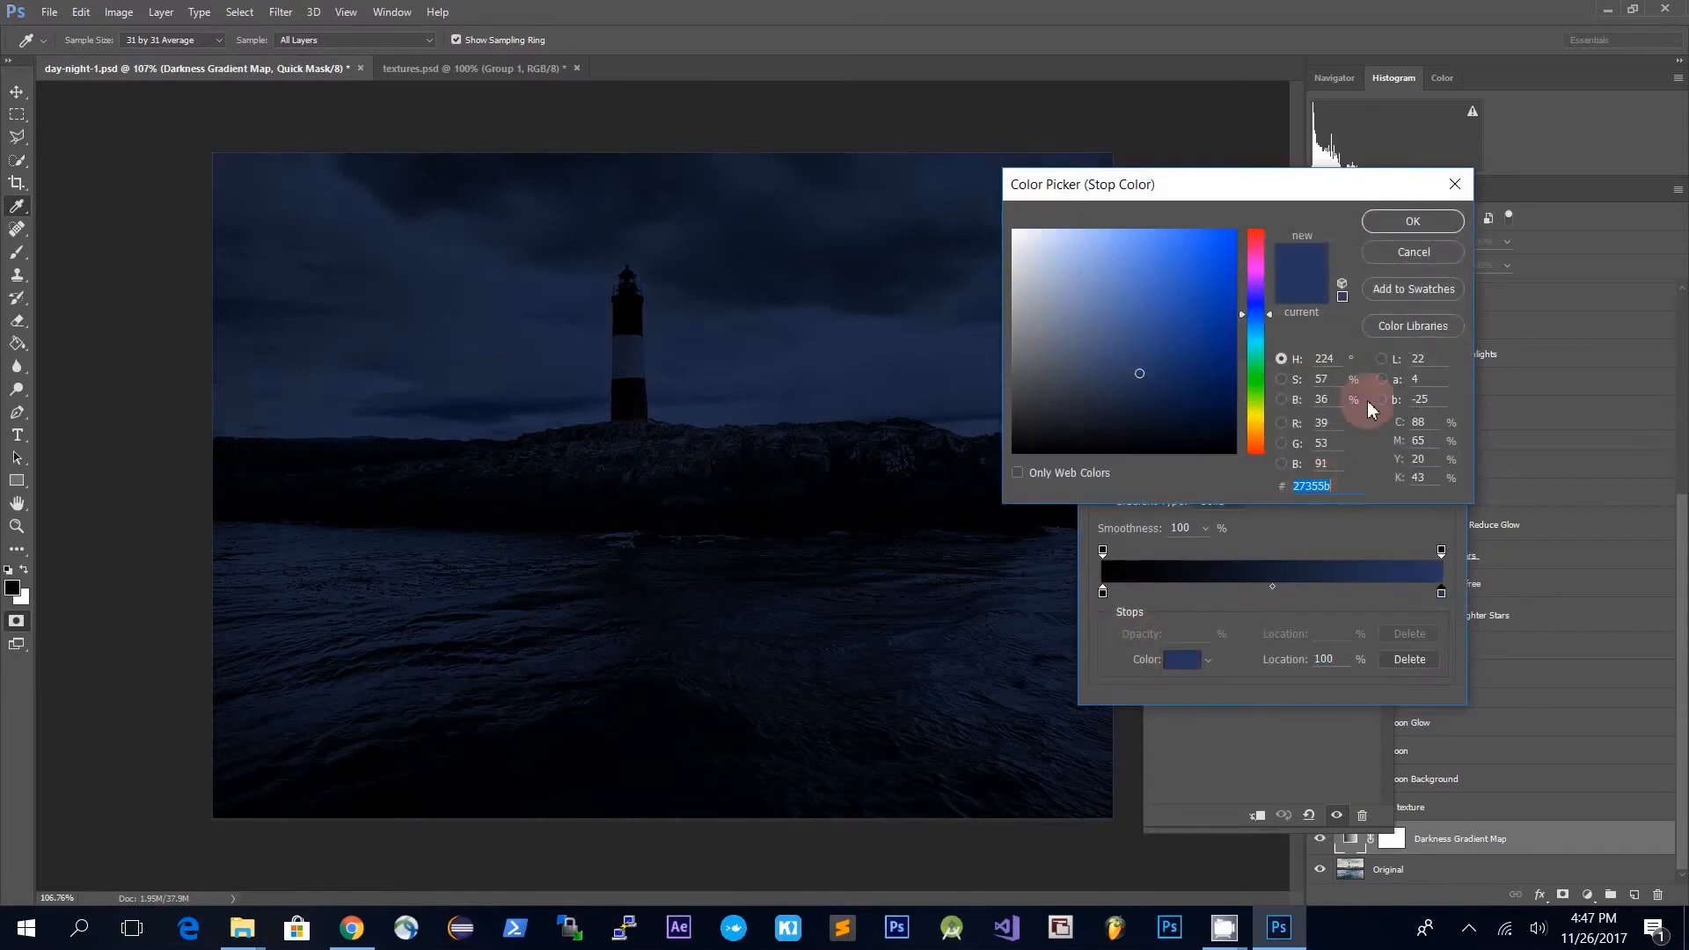
{"action": "left_click", "coordinate": [1414, 224]}
{"action": "left_click", "coordinate": [1417, 343]}
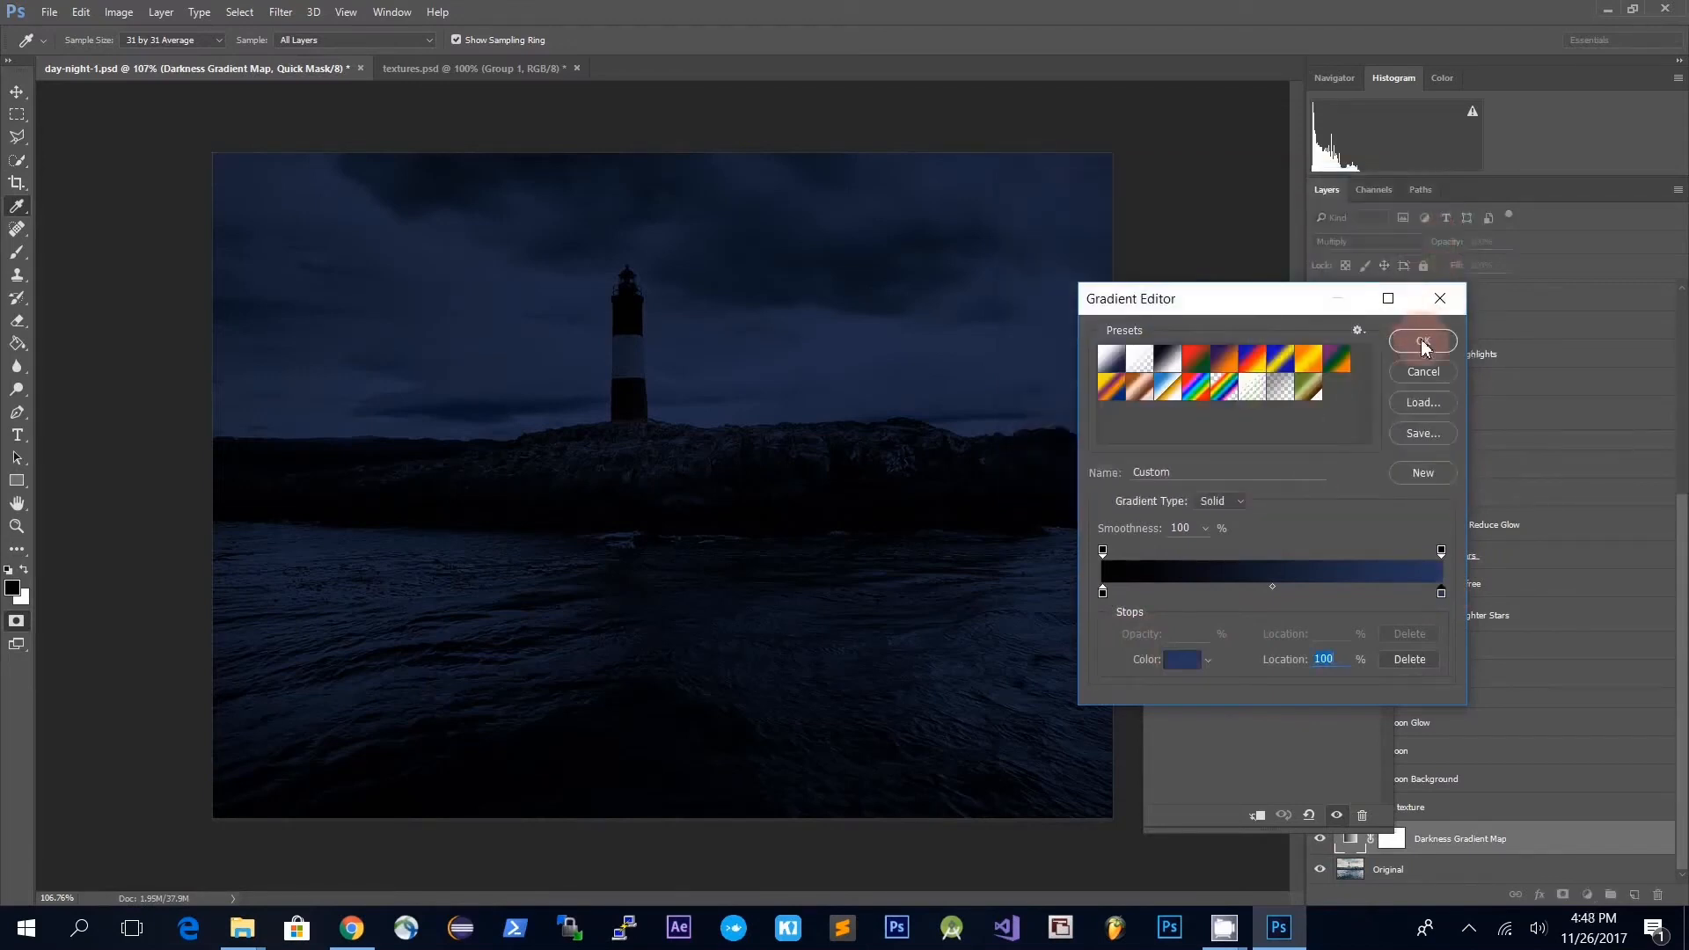
{"action": "left_click", "coordinate": [1517, 685]}
{"action": "left_click", "coordinate": [1387, 481]}
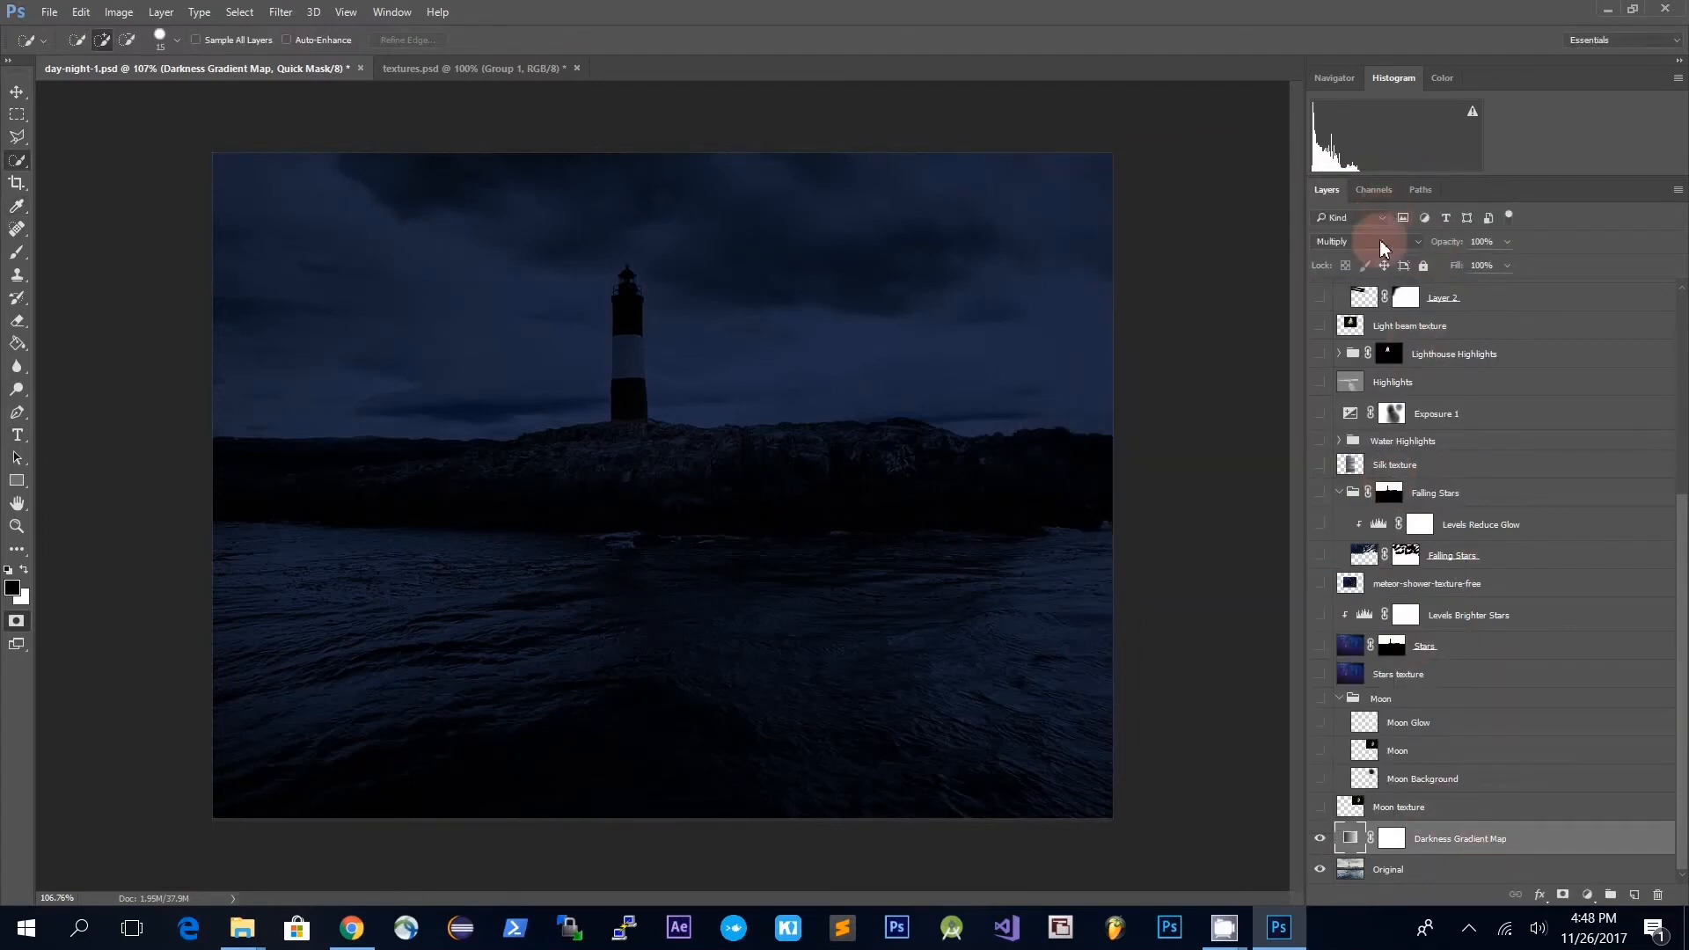
- Preview the Moon texture layer, hide it again, and show the Moon layer inside the Moon group
{"action": "left_click", "coordinate": [1319, 807]}
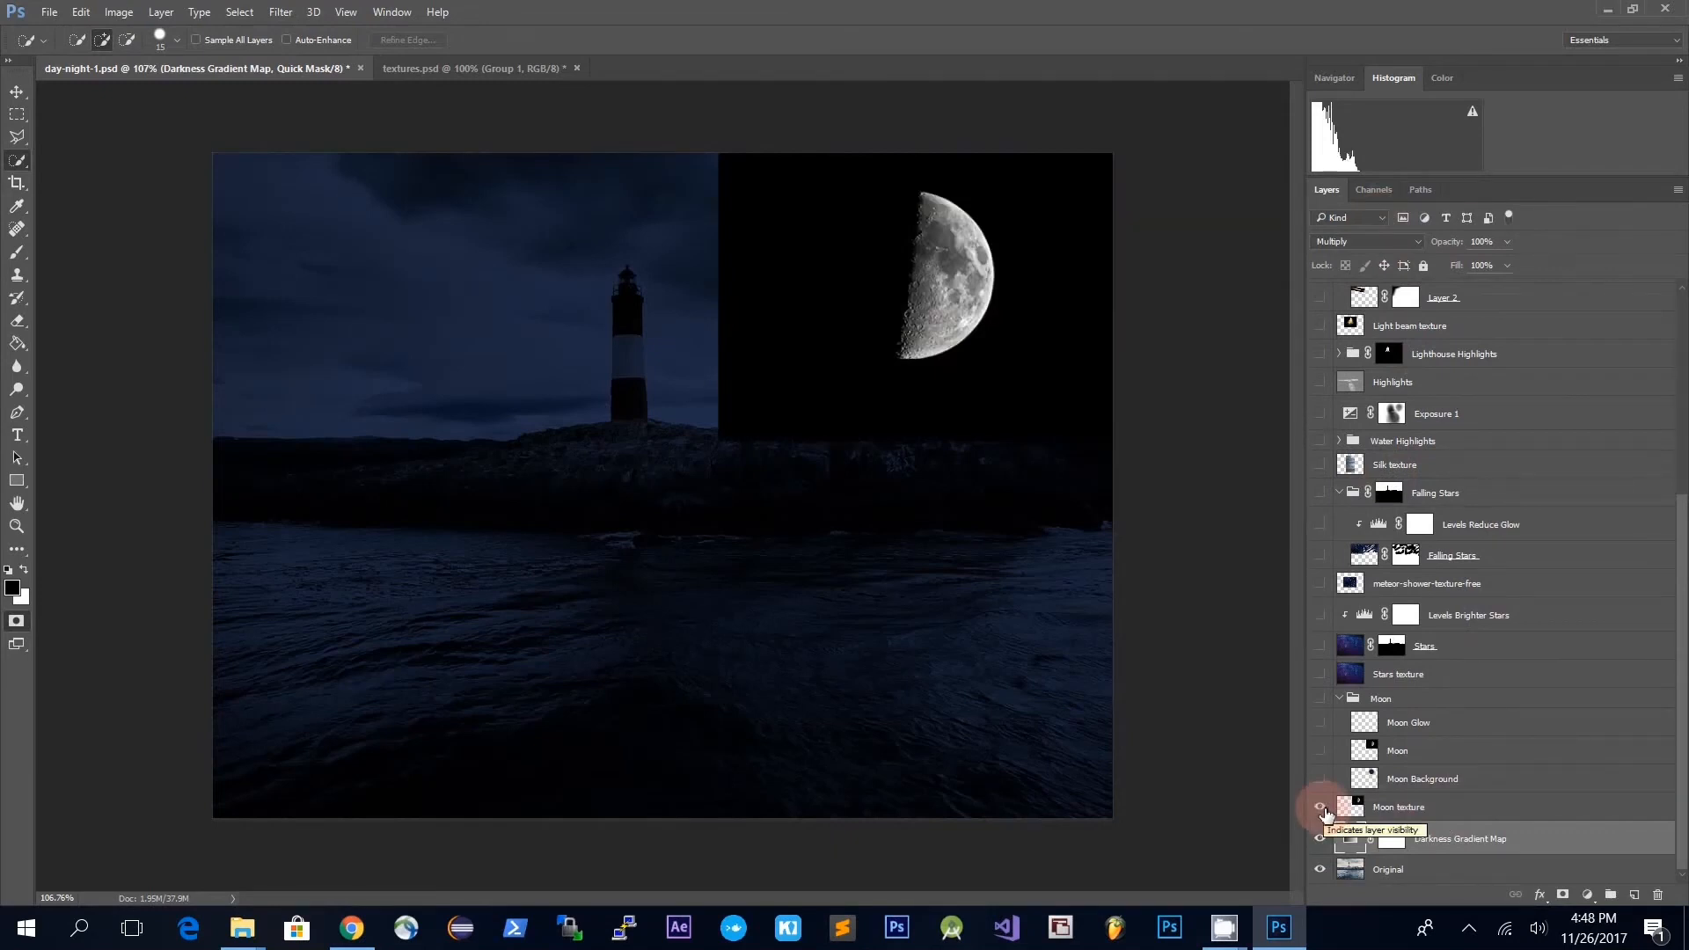
{"action": "left_click", "coordinate": [1319, 807]}
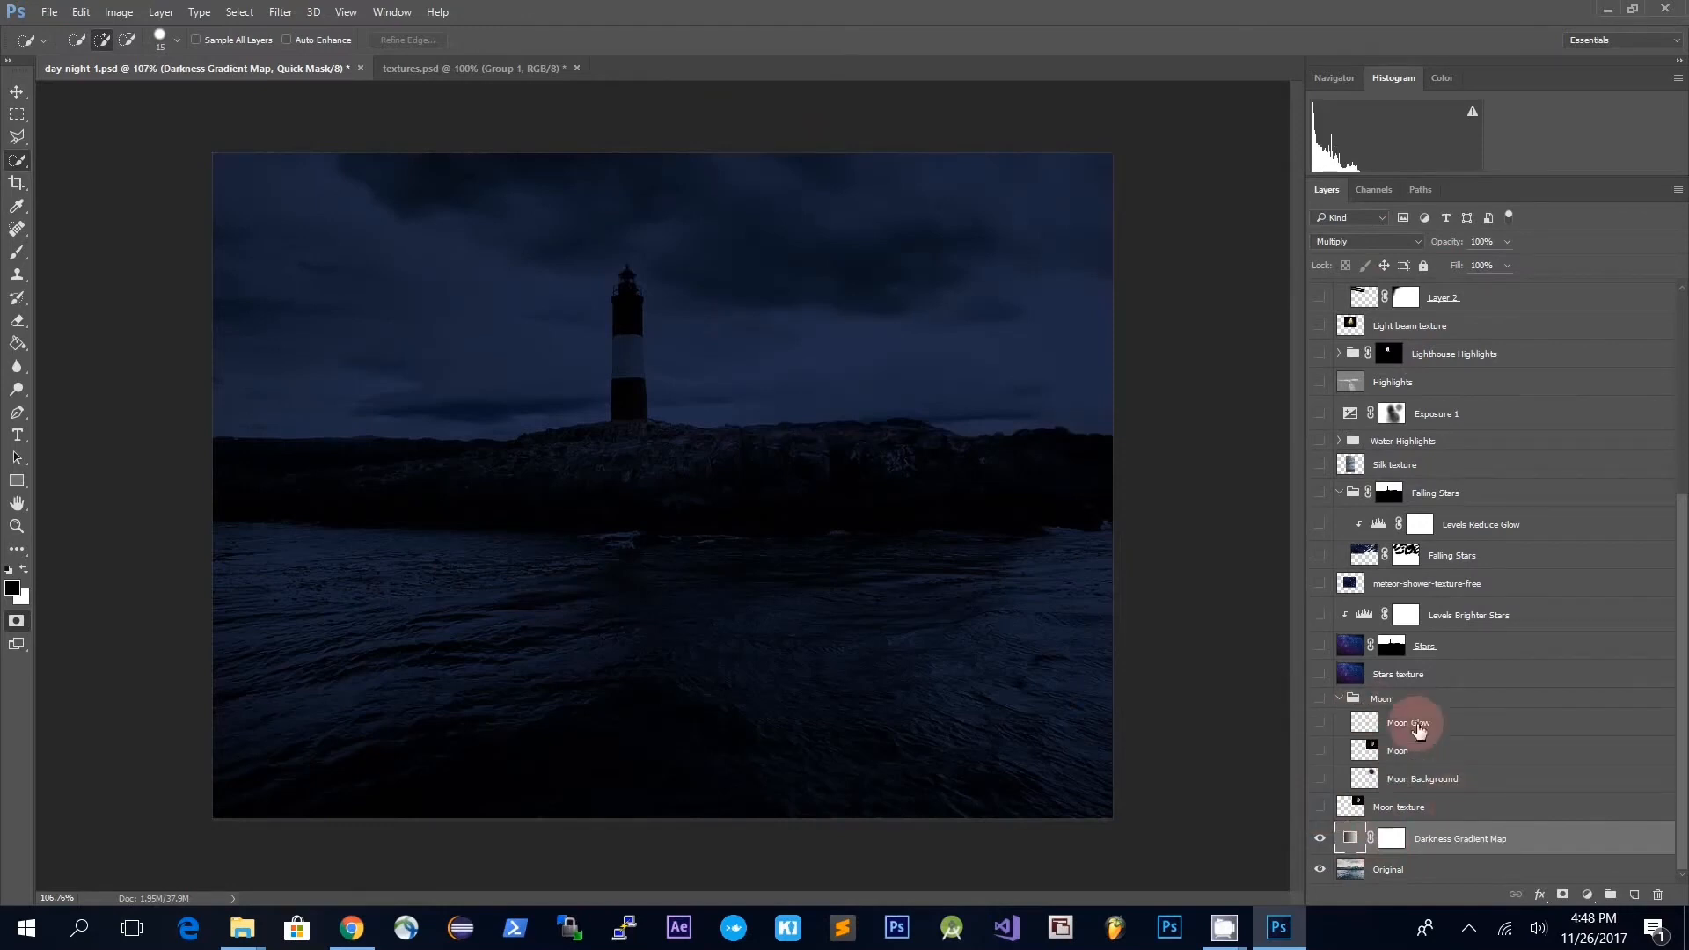
{"action": "left_click", "coordinate": [1447, 752]}
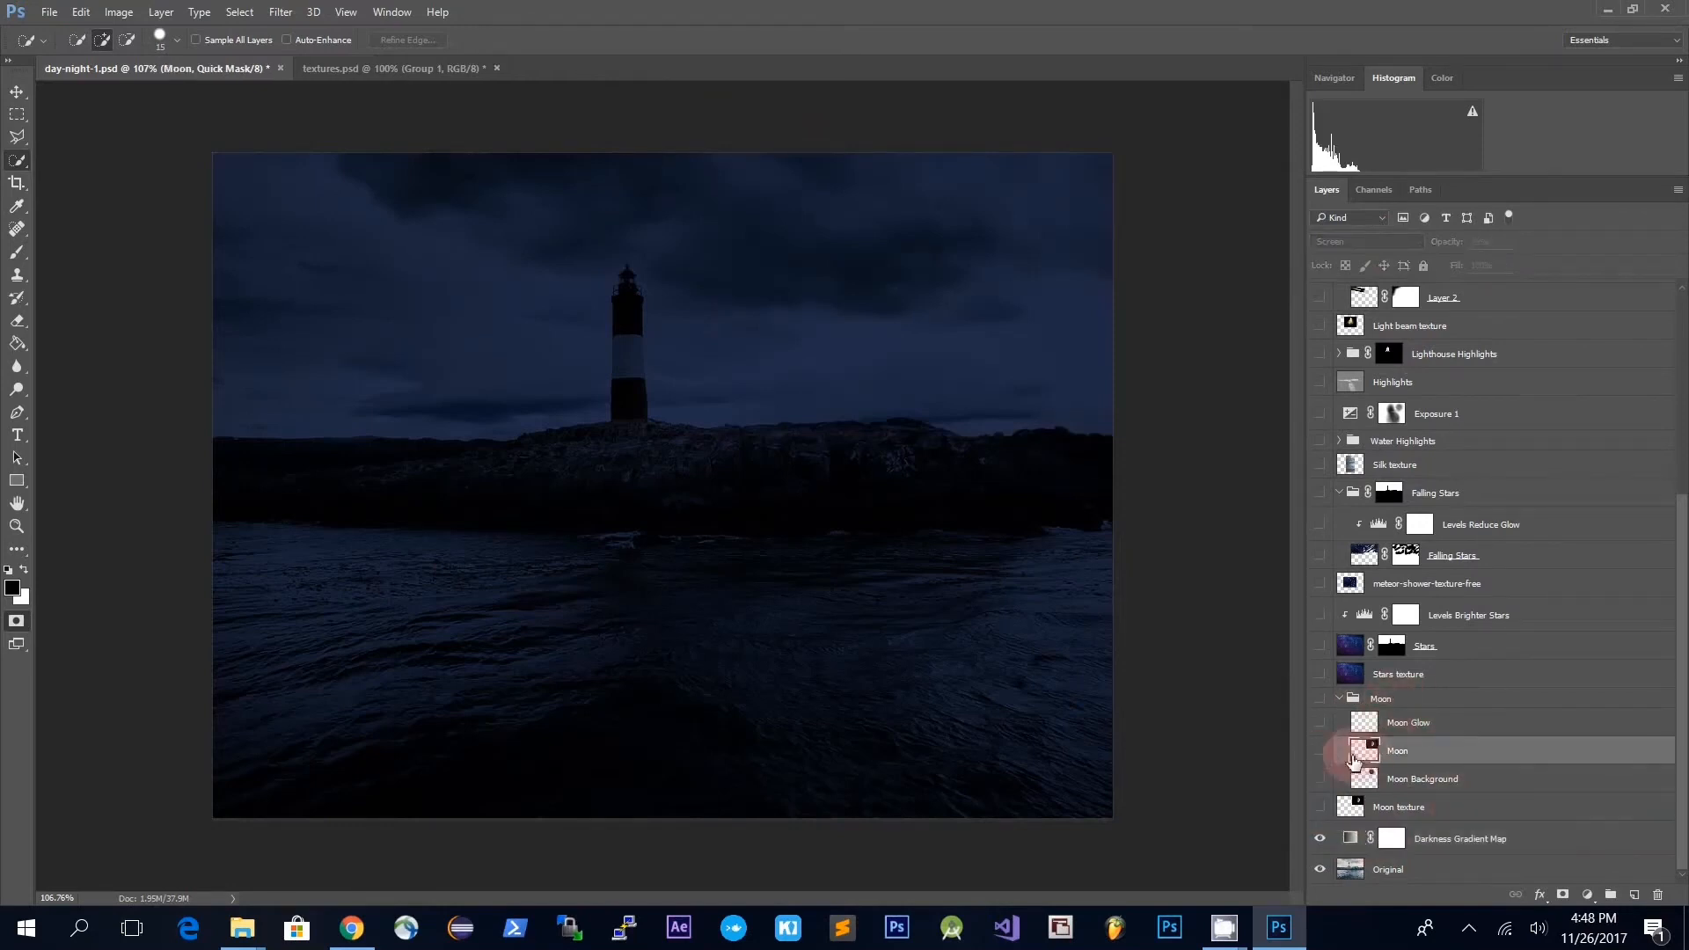
{"action": "left_click", "coordinate": [1320, 752]}
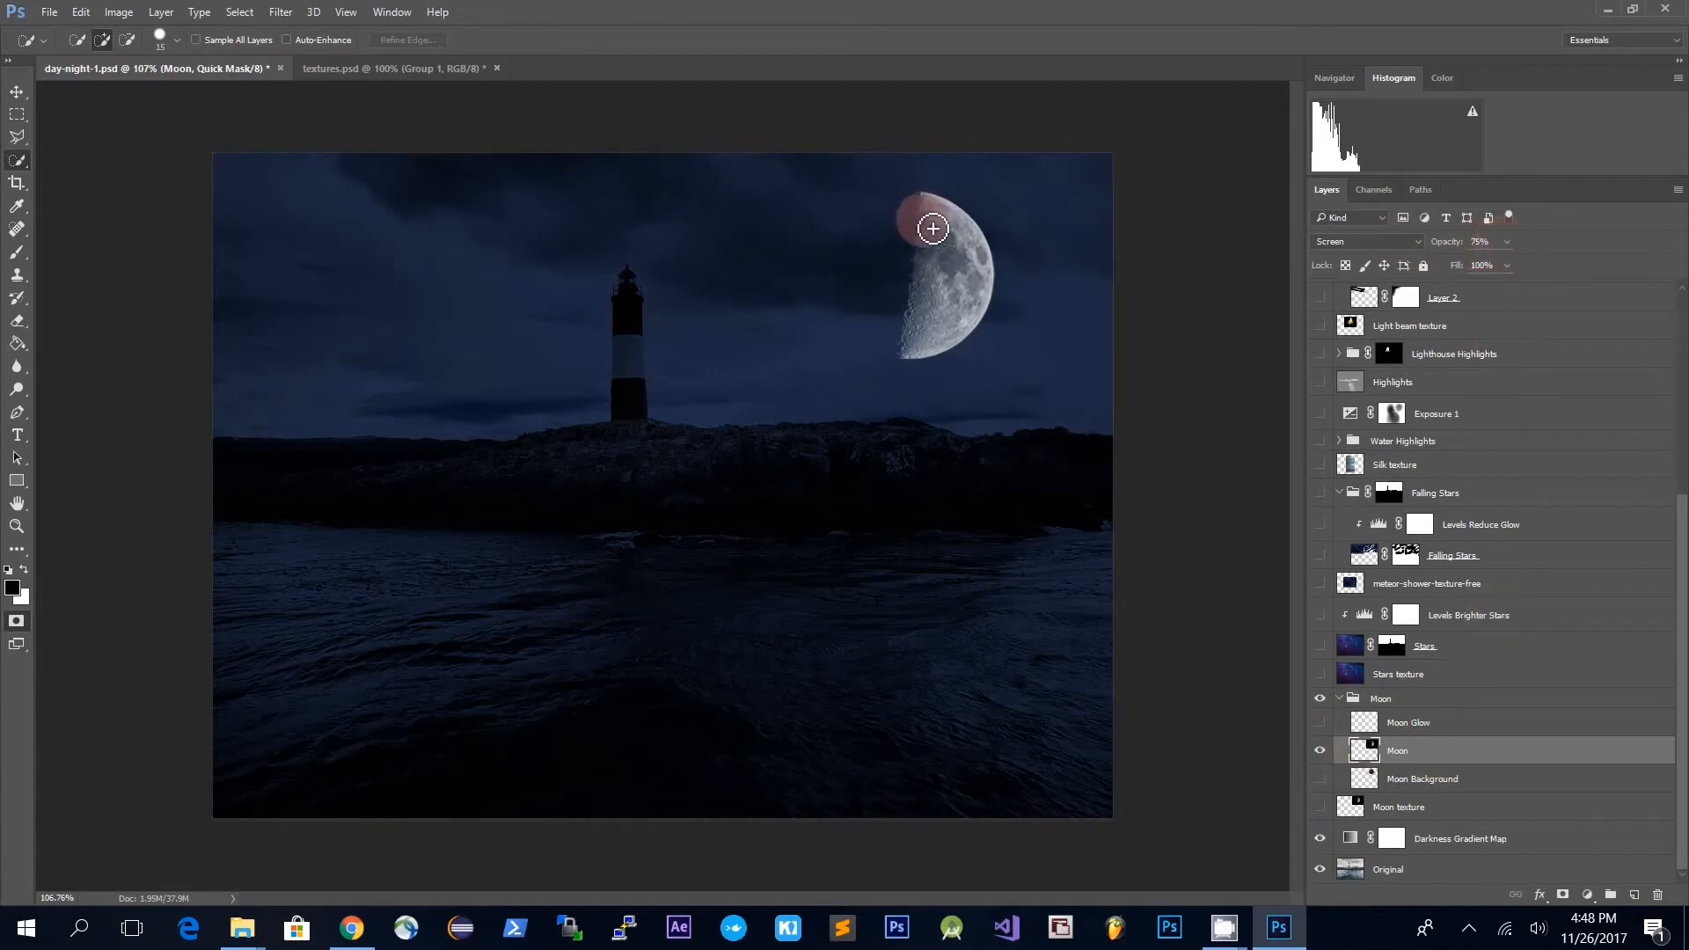
{"action": "mouse_move", "coordinate": [933, 229]}
{"action": "left_mouse_down"}
{"action": "mouse_move", "coordinate": [994, 297]}
{"action": "mouse_move", "coordinate": [969, 296]}
{"action": "mouse_move", "coordinate": [1054, 328]}
{"action": "mouse_move", "coordinate": [1046, 290]}
{"action": "left_mouse_up"}
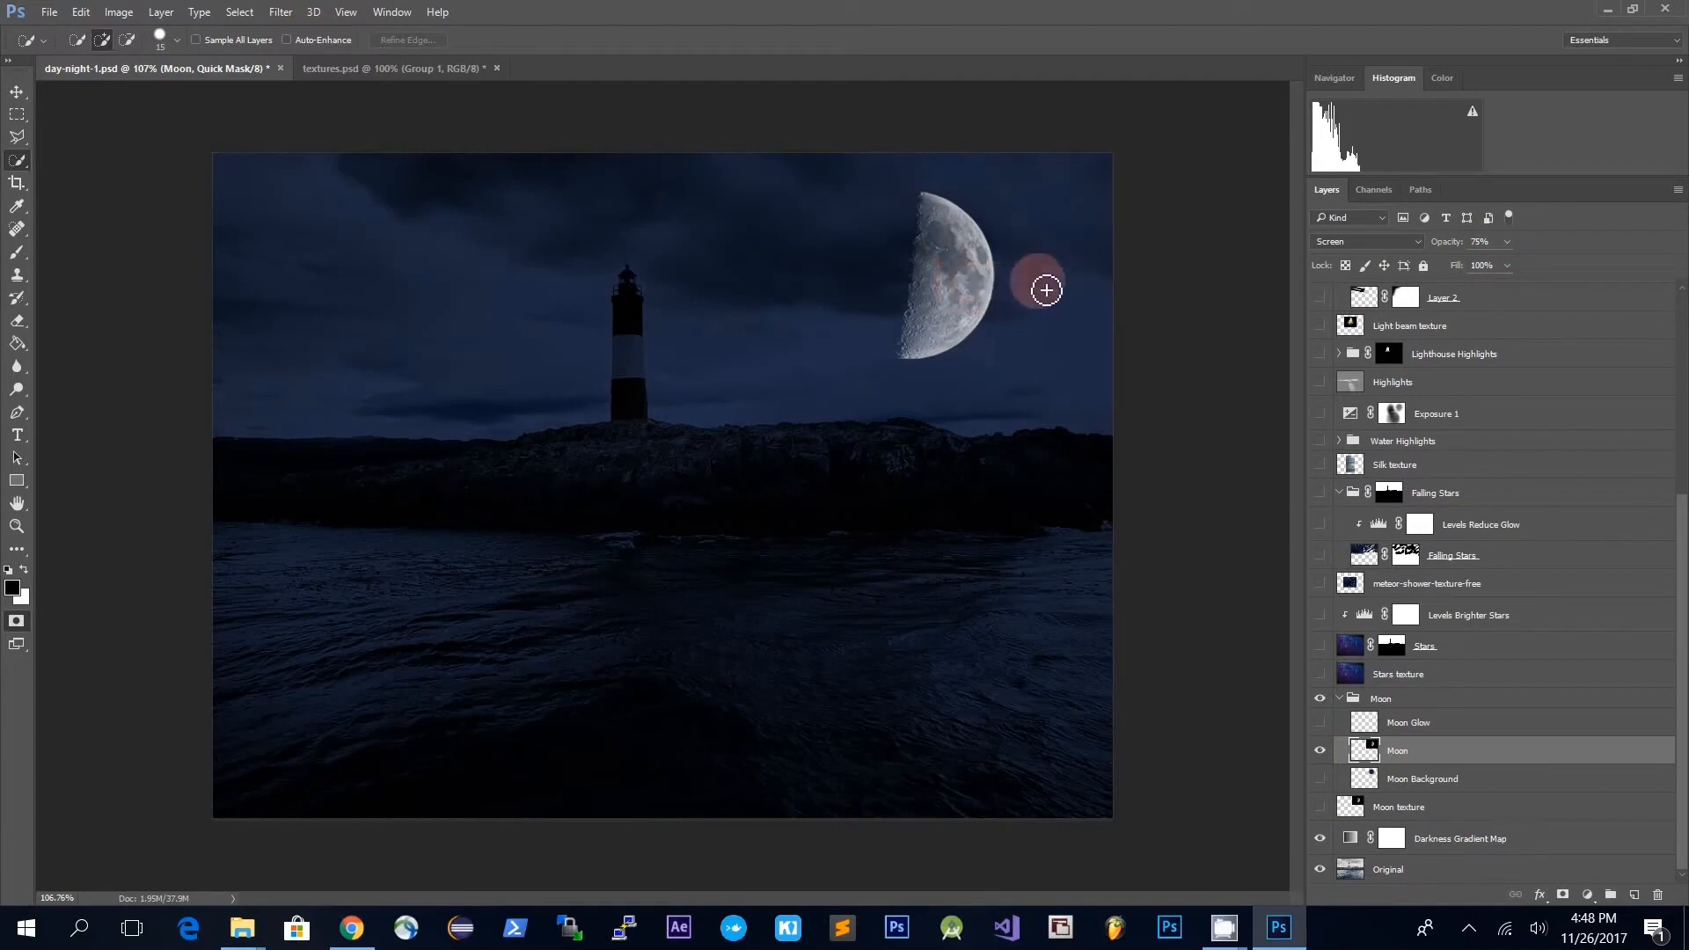
- Add a new empty layer with default settings between the Moon and Moon Background layers
{"action": "left_click", "coordinate": [1403, 779]}
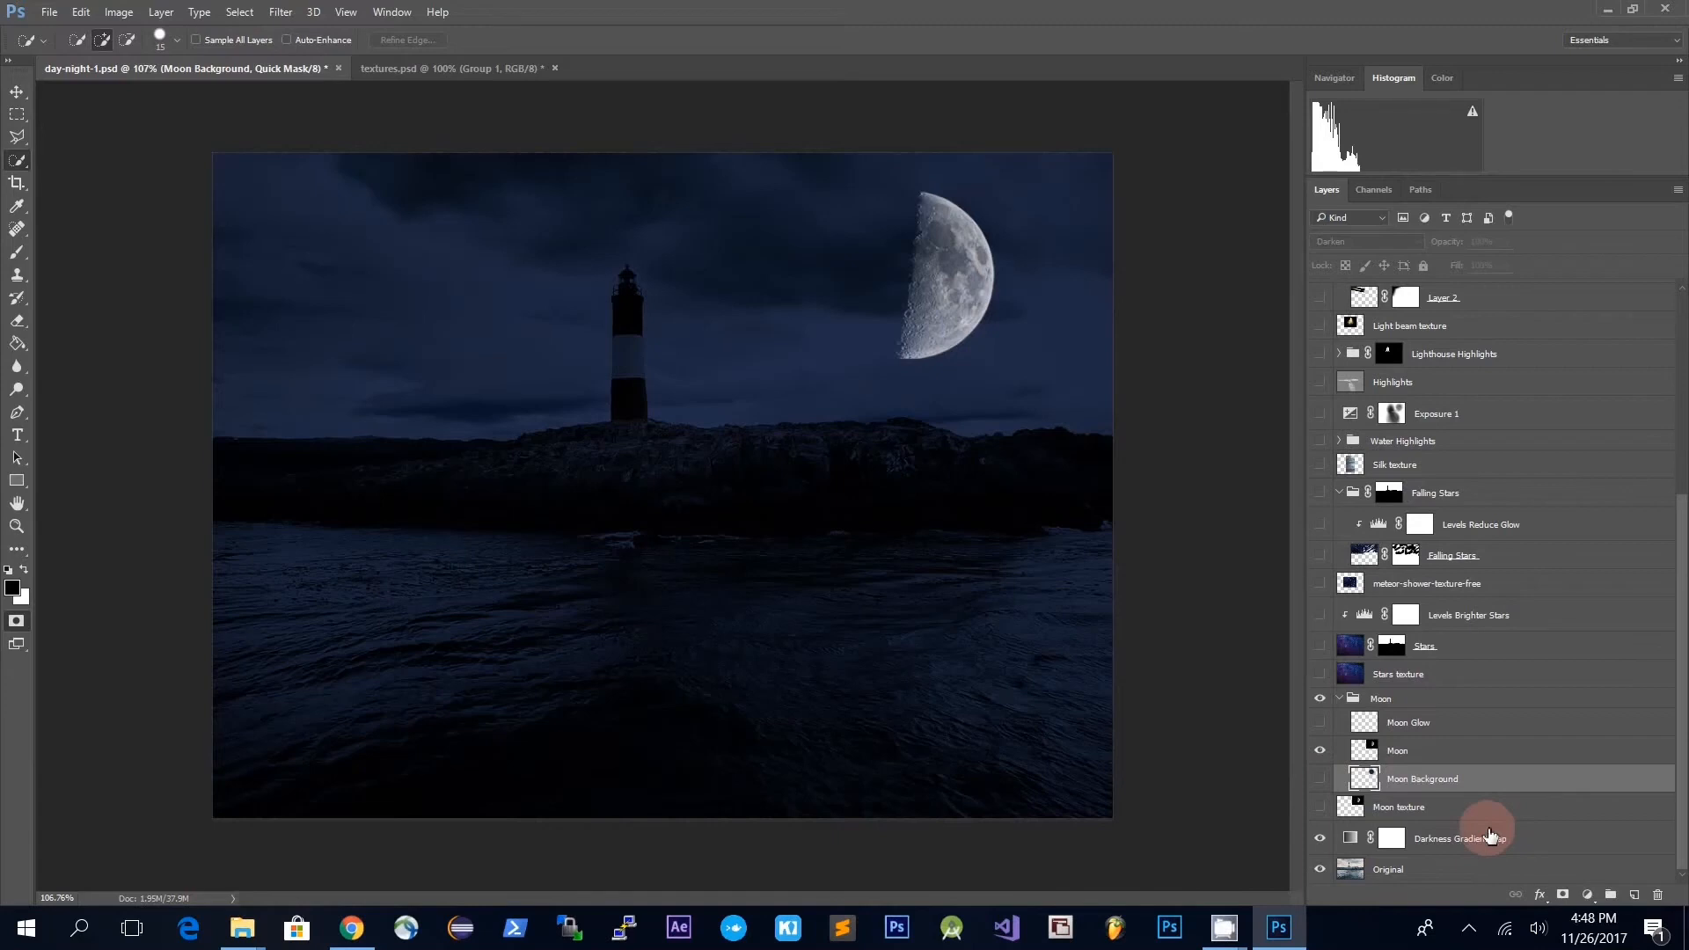
{"action": "key", "text": "ctrl+shift+n"}
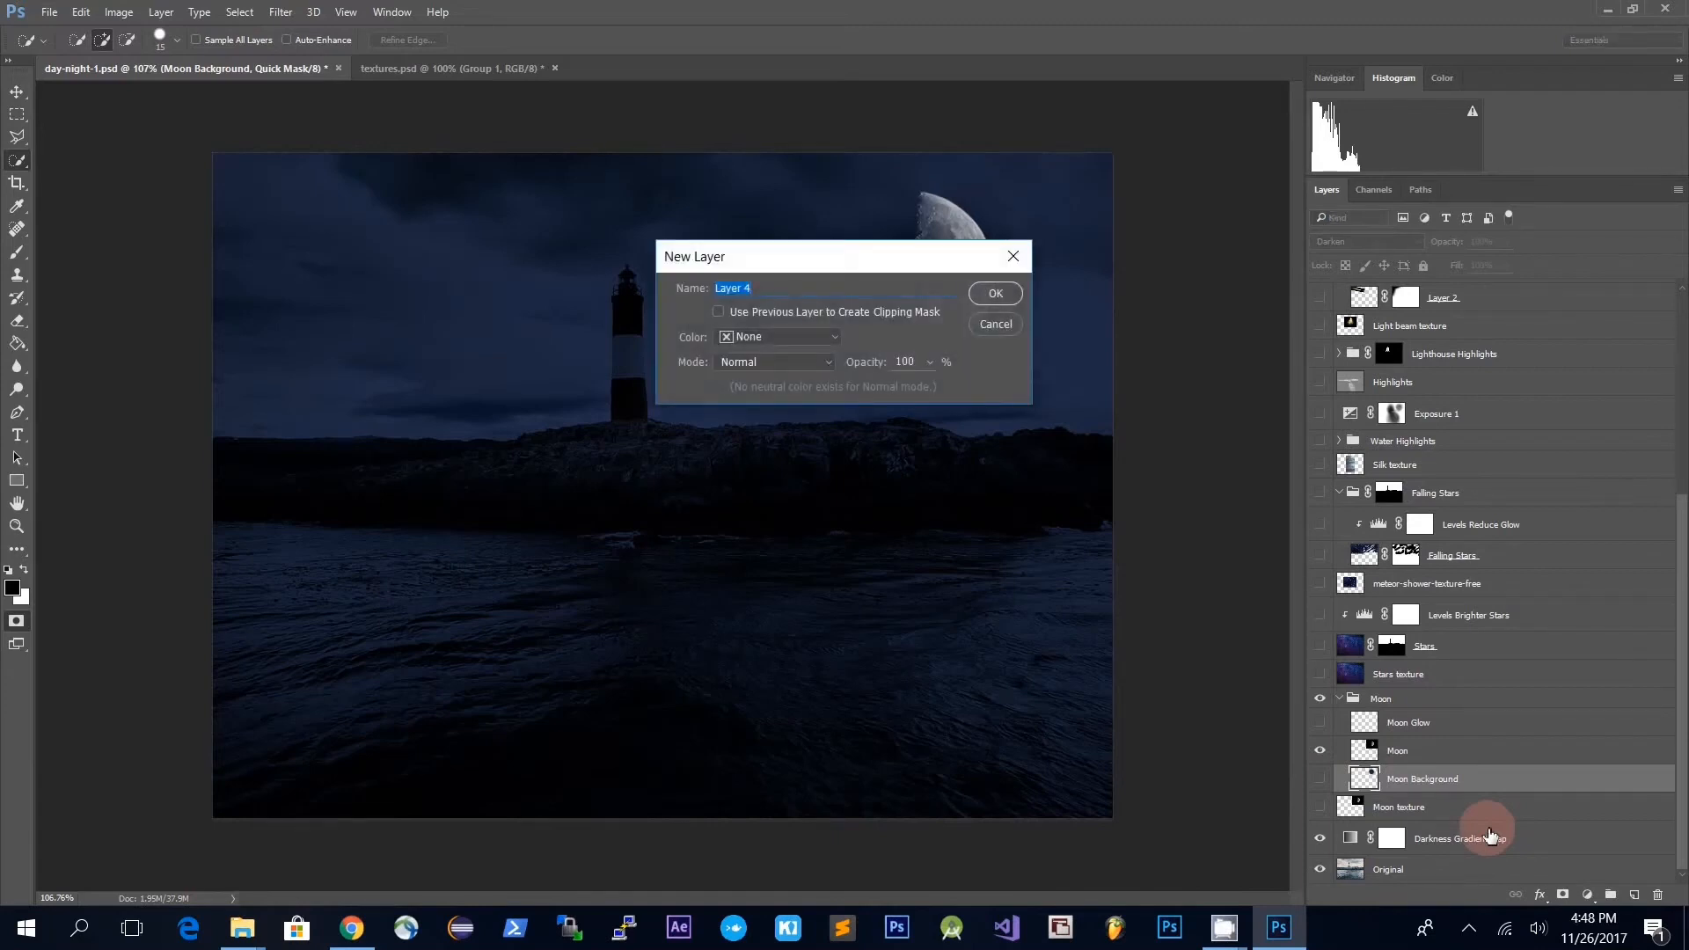
{"action": "key", "text": "Return"}
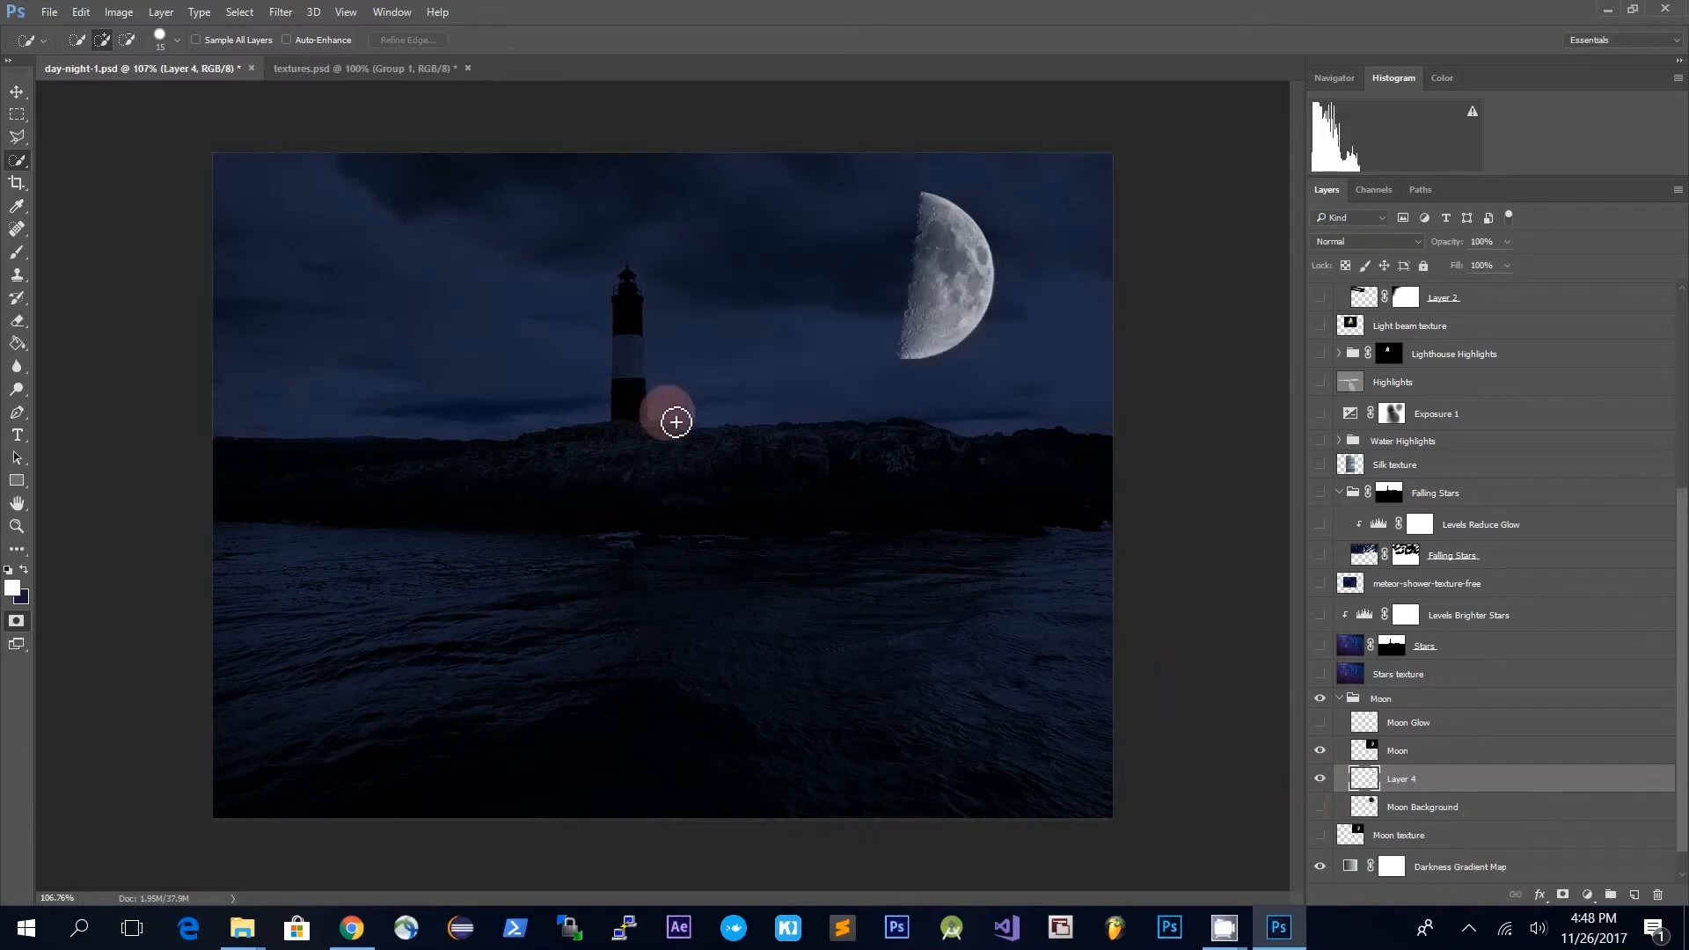
- Set up the Brush tool with a round tip at 100% hardness
{"action": "left_click", "coordinate": [16, 257]}
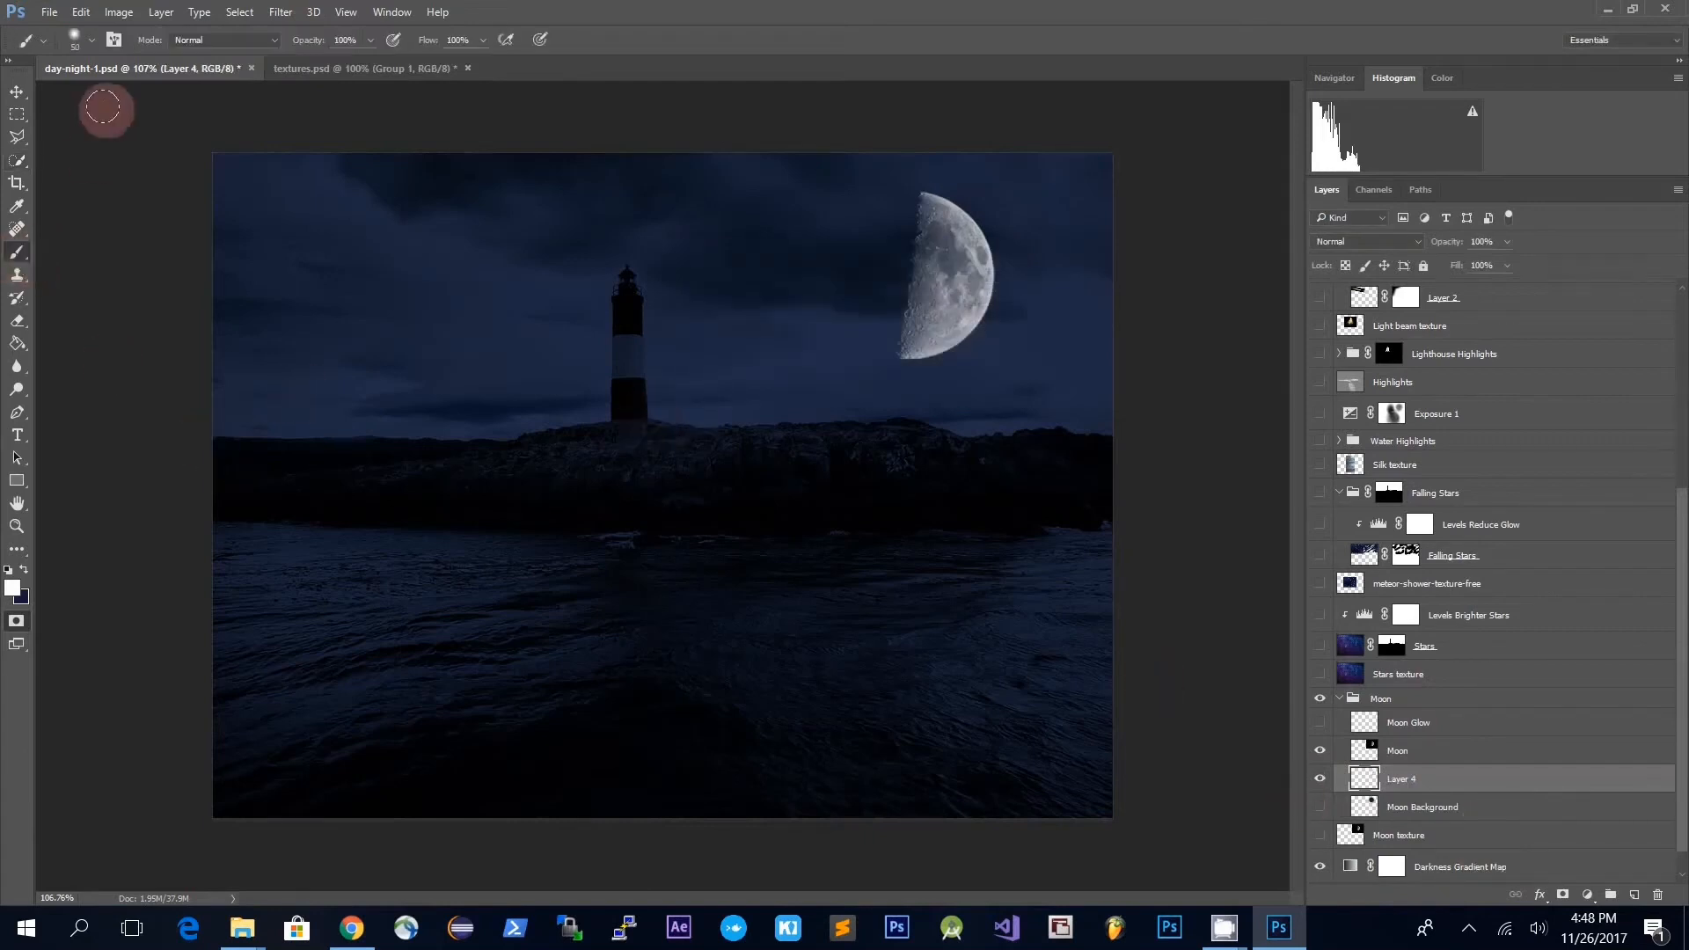
{"action": "left_click", "coordinate": [94, 41]}
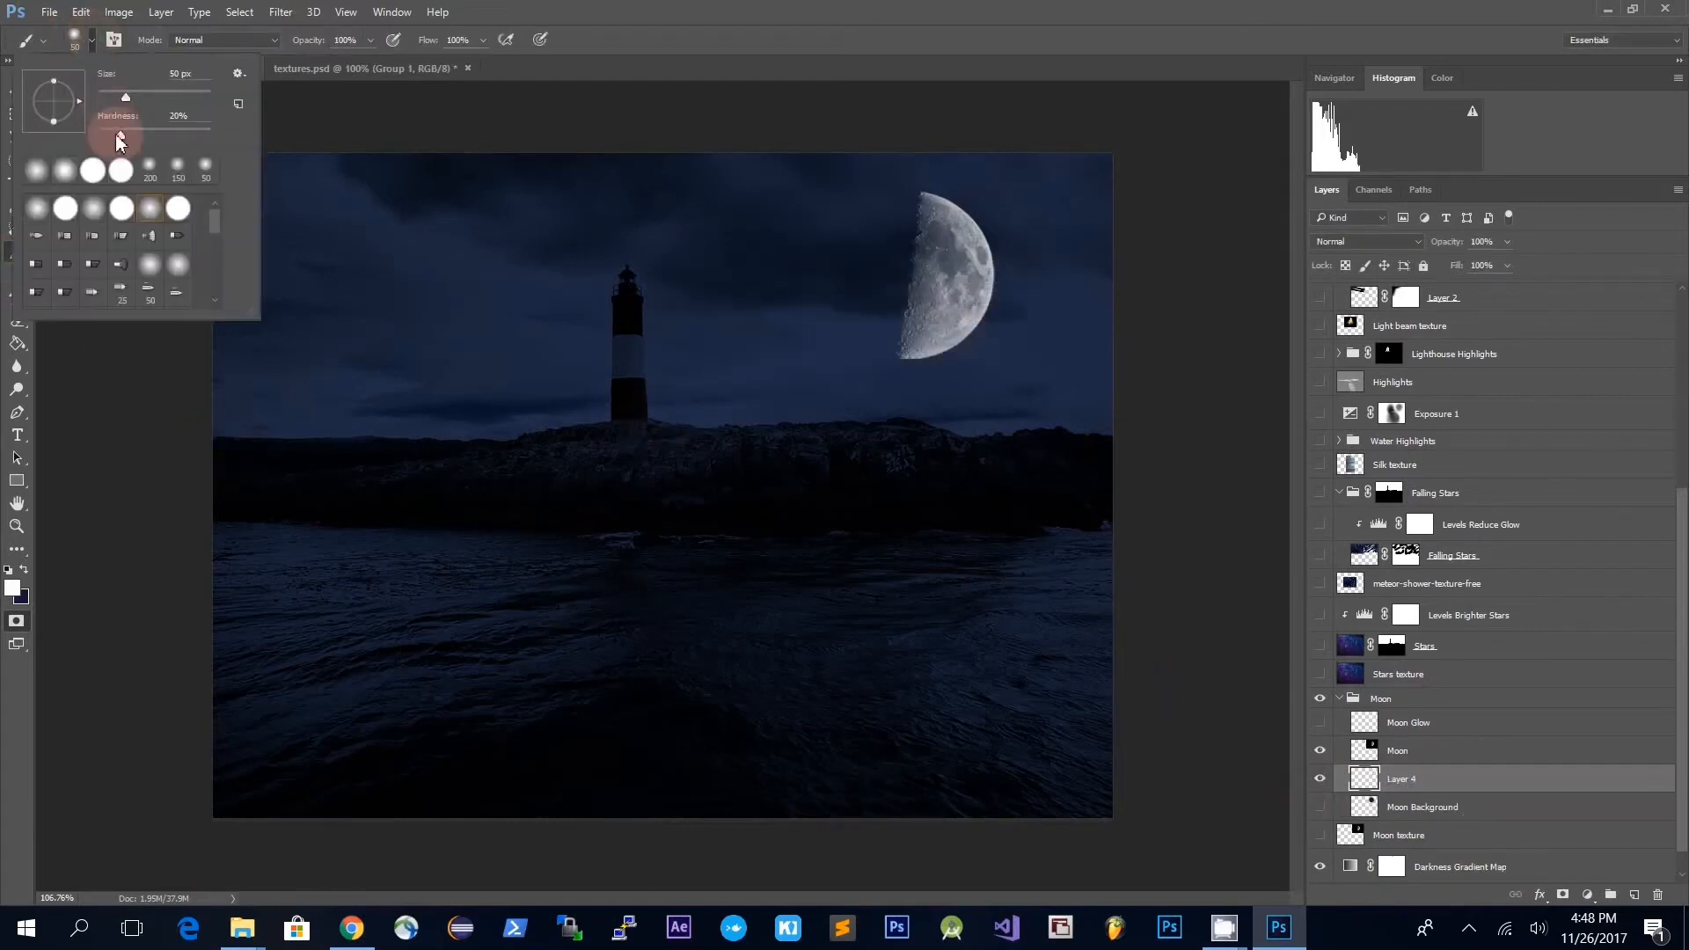
{"action": "left_click_drag", "start_coordinate": [122, 141], "coordinate": [223, 140]}
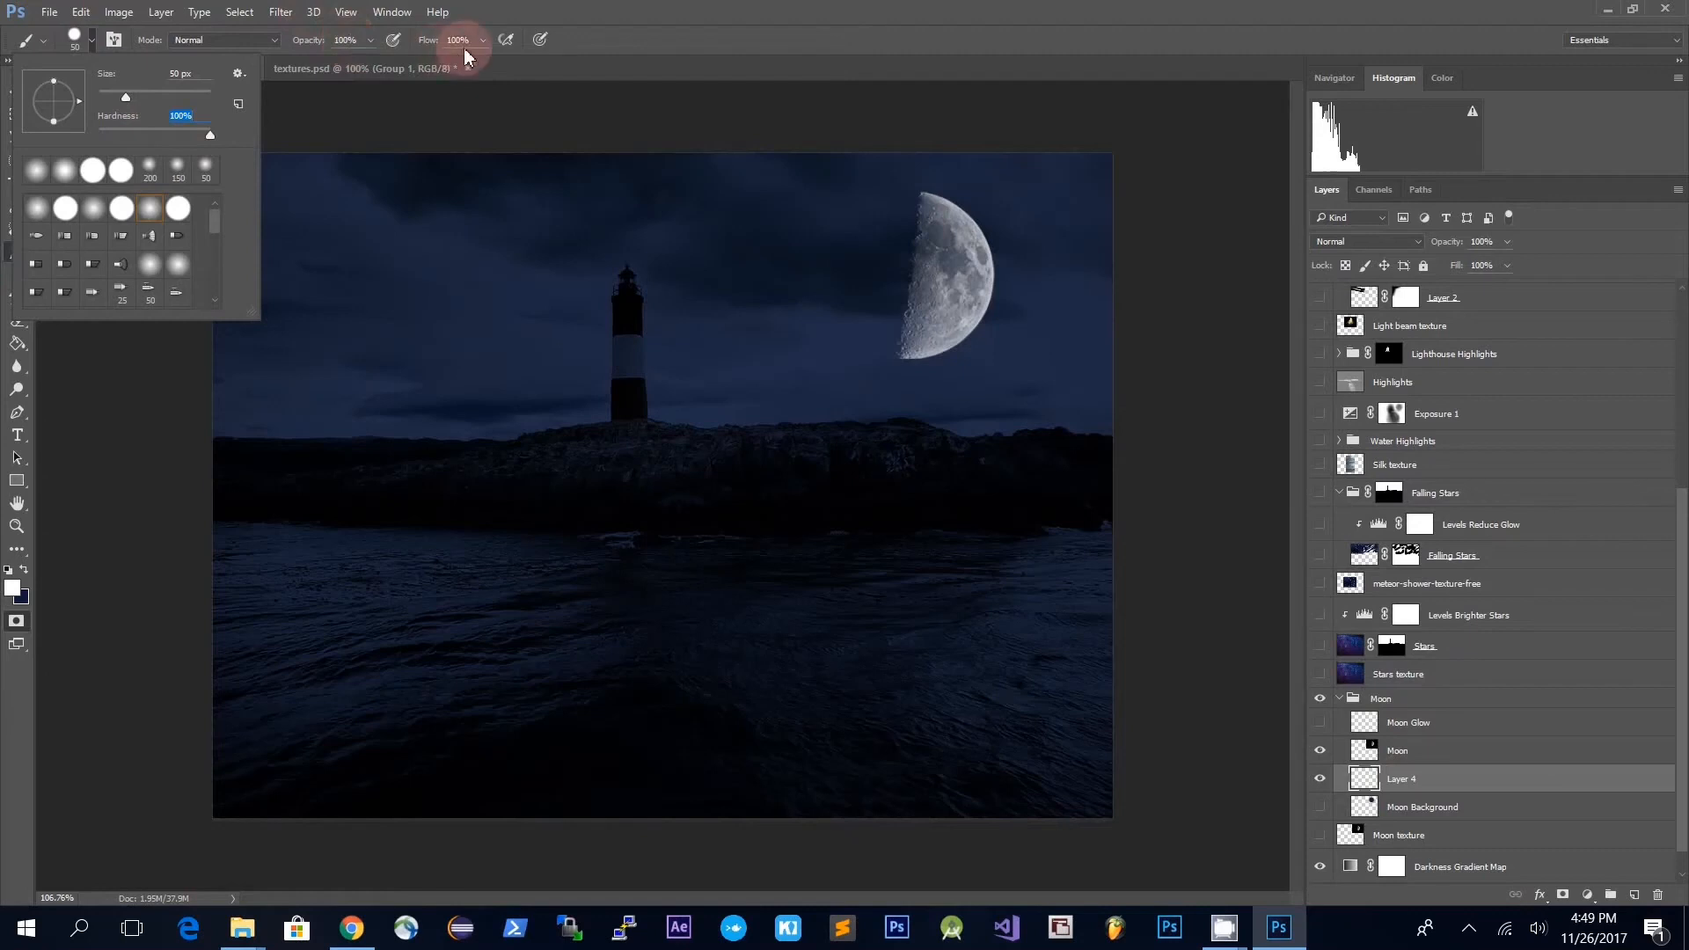
{"action": "left_click", "coordinate": [669, 42]}
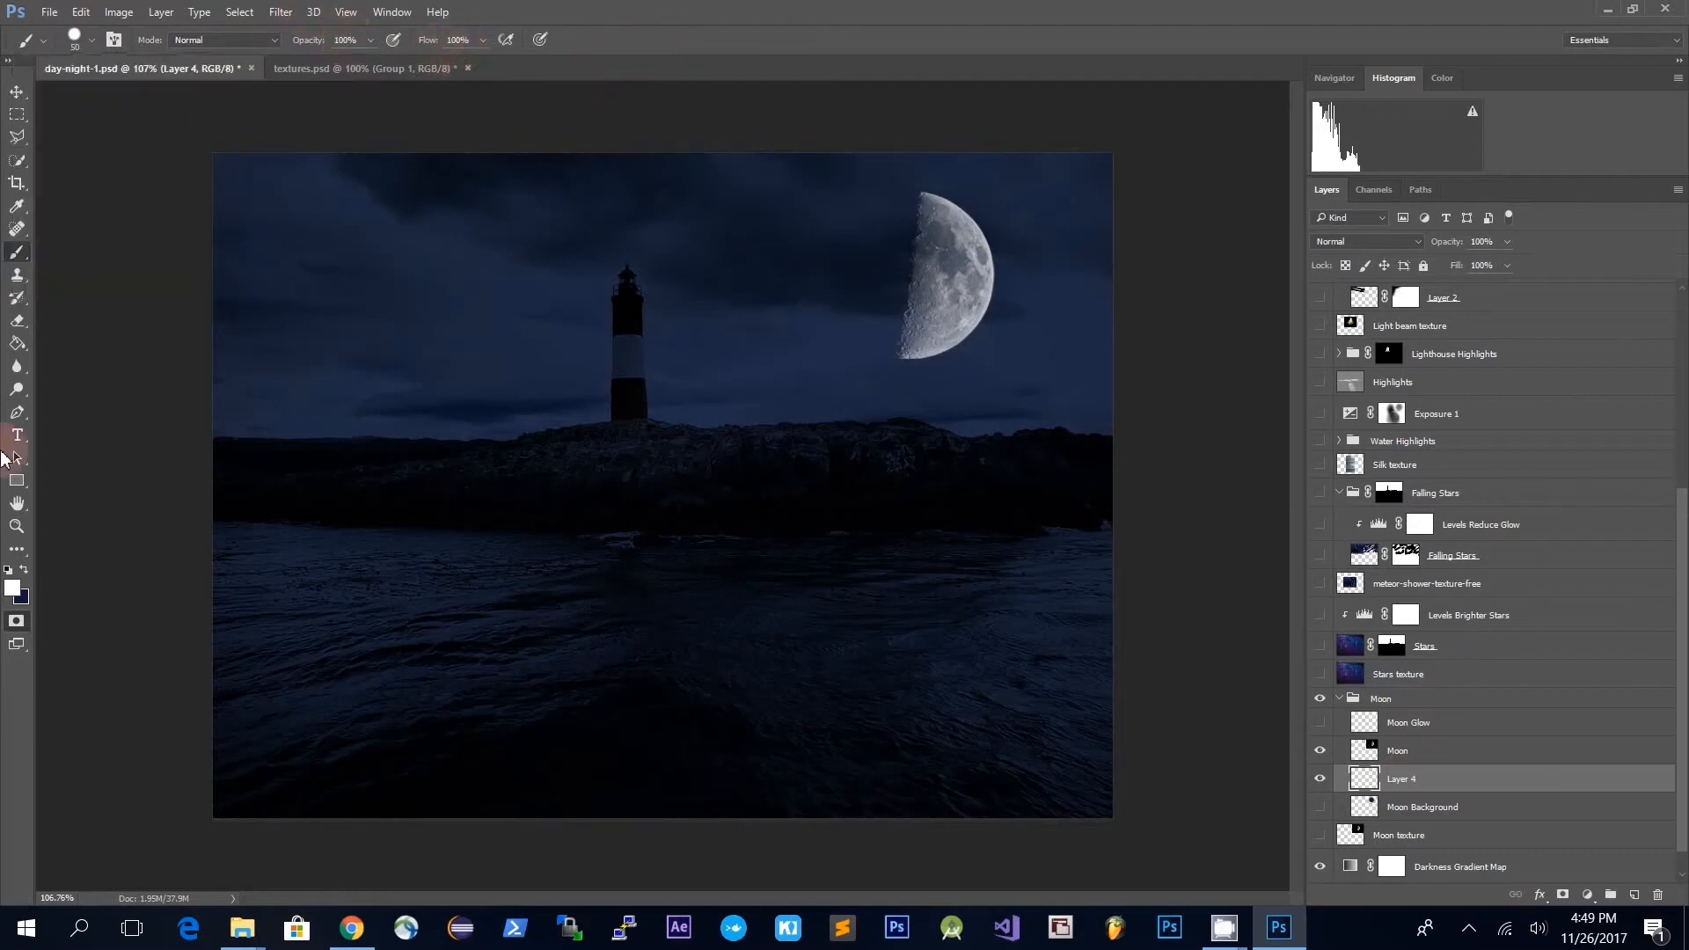
- Set the foreground colour to the dark blue sampled from the sky beside the moon's shadowed edge
{"action": "left_click", "coordinate": [13, 587]}
{"action": "left_click", "coordinate": [853, 256]}
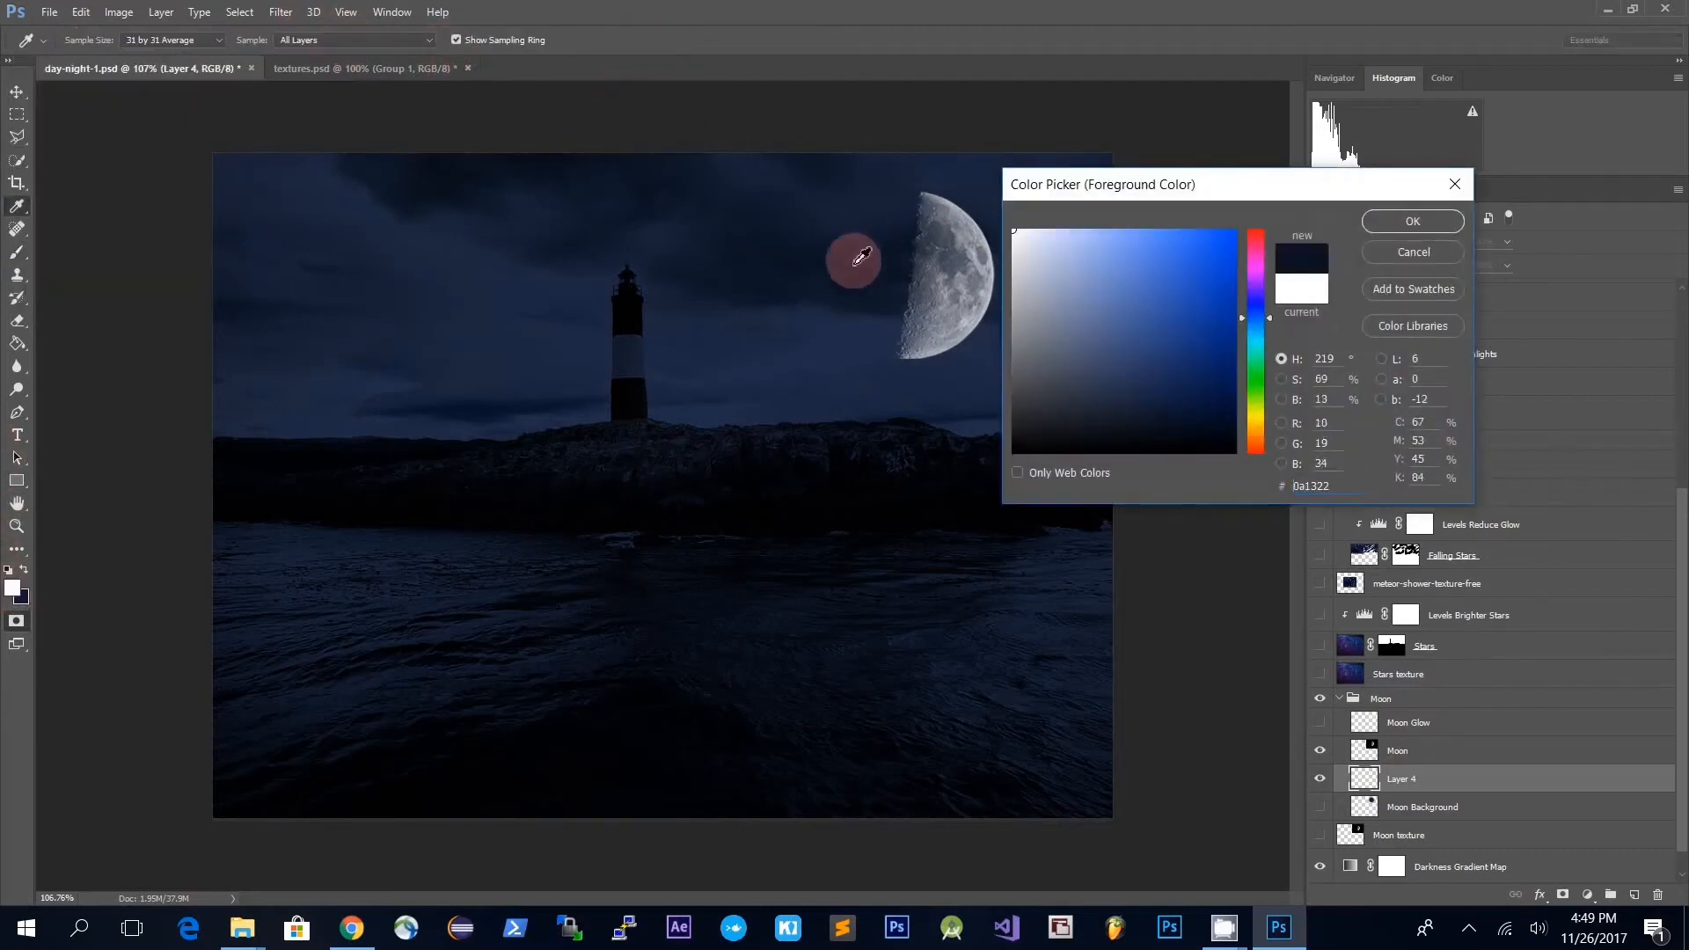
{"action": "left_click_drag", "start_coordinate": [853, 315], "coordinate": [869, 296]}
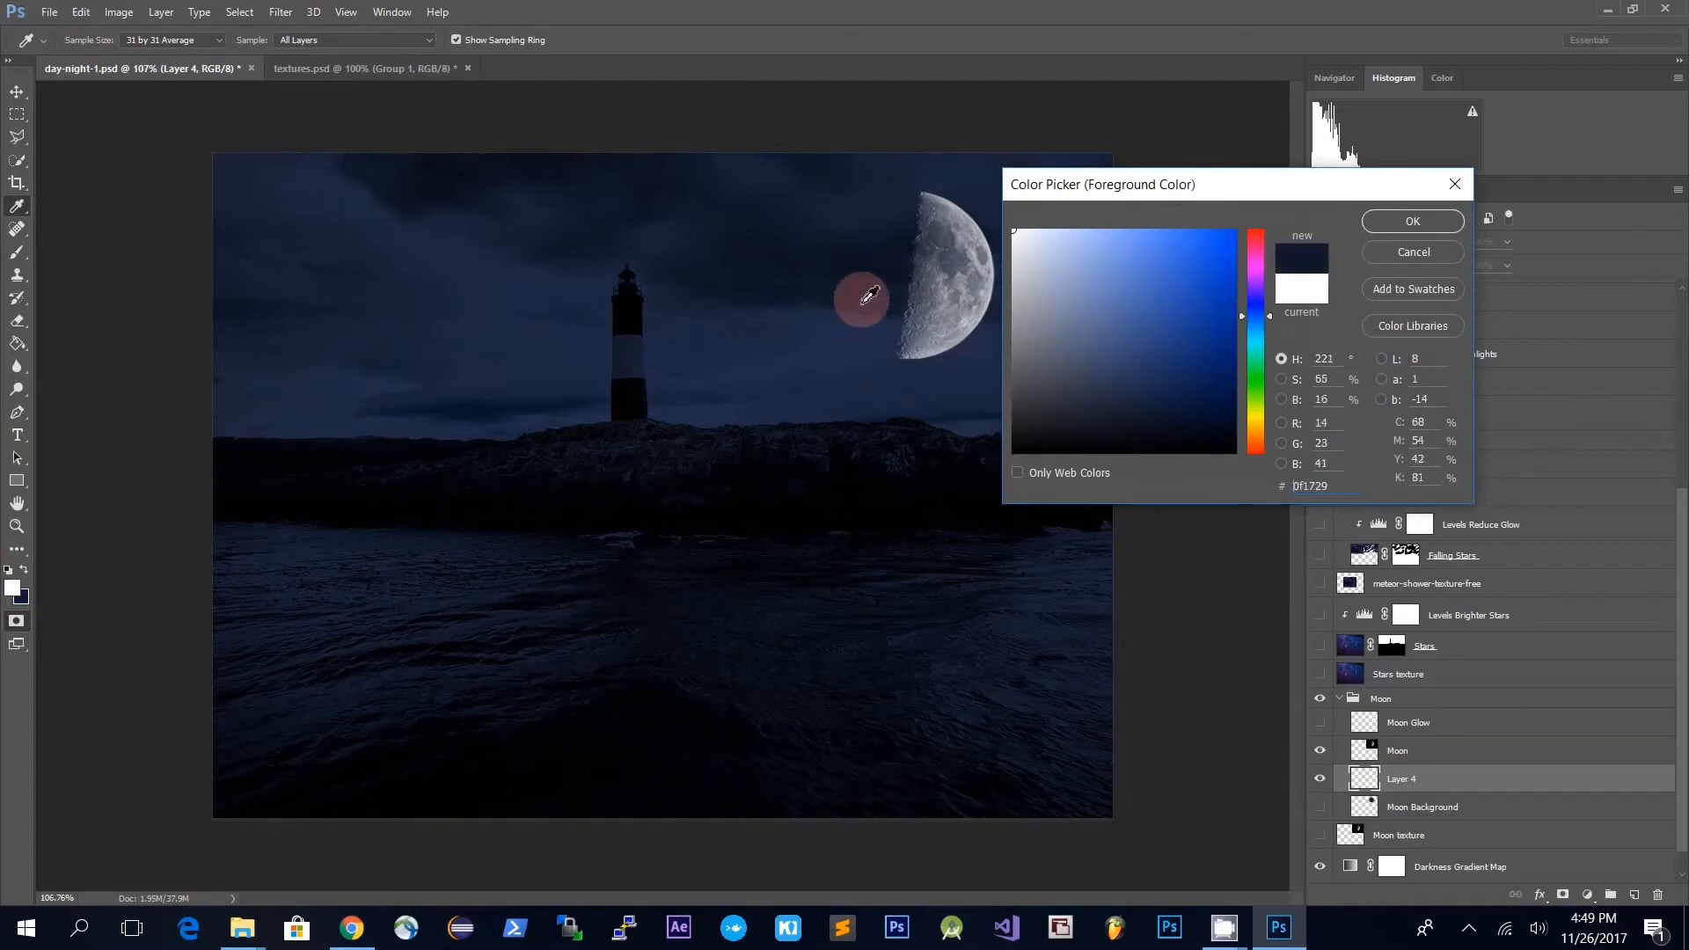
{"action": "left_click", "coordinate": [1417, 224]}
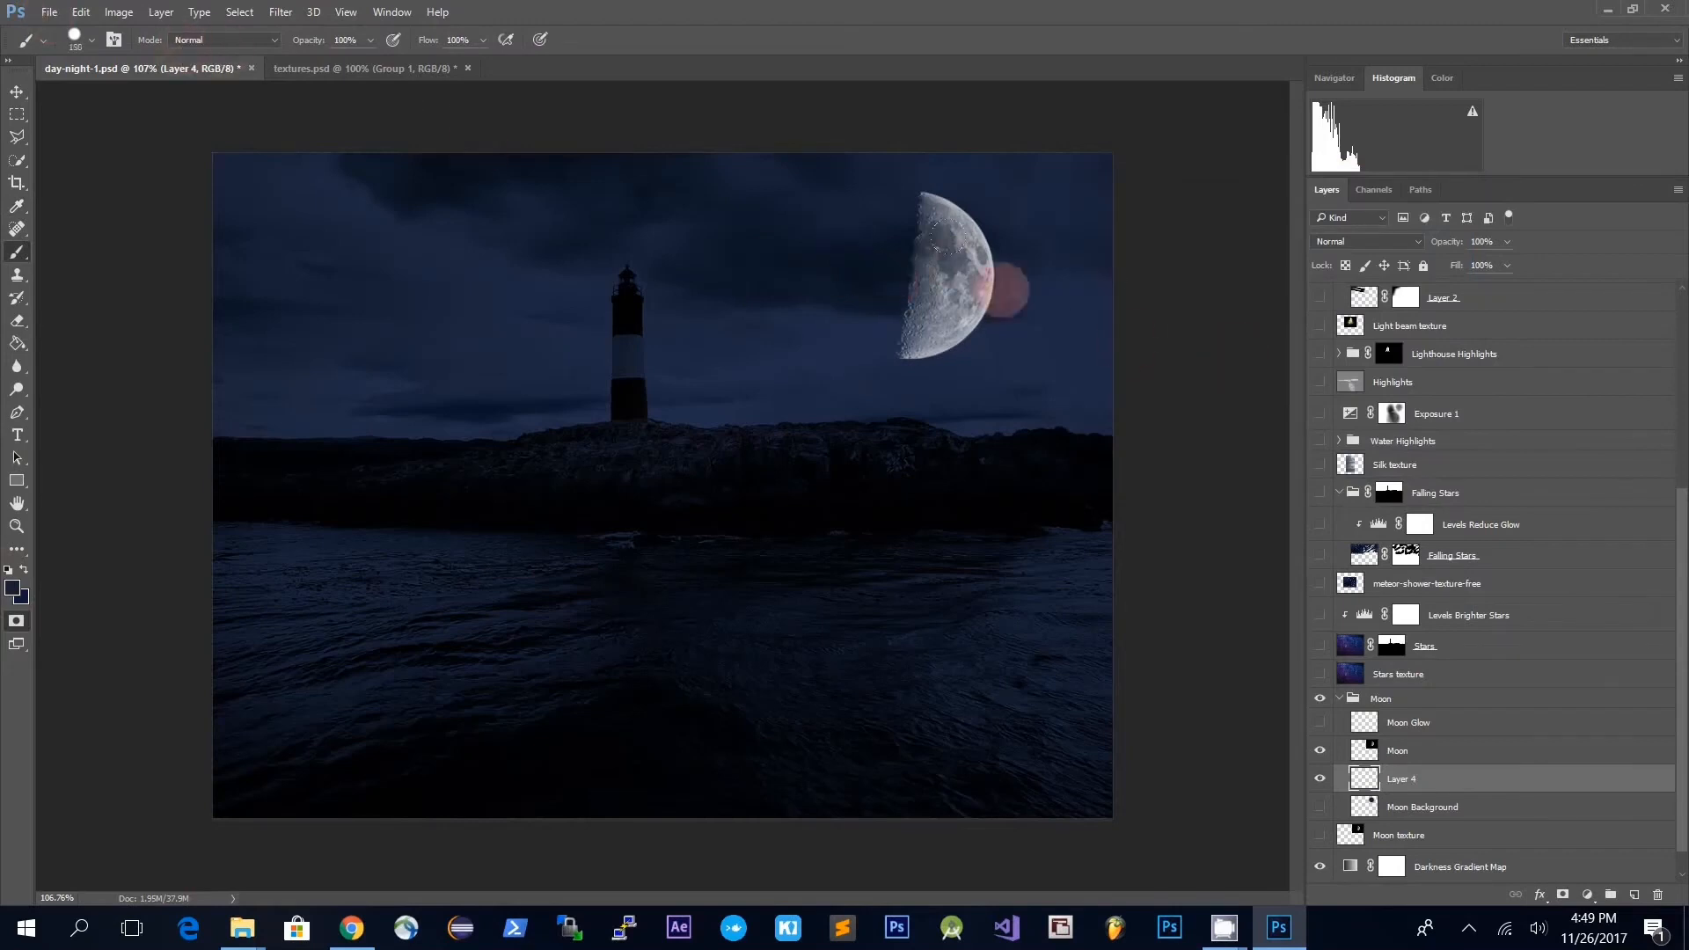
- Enlarge the brush to 175 px and stamp one dark blue disc behind the moon to form its shadowed half
{"action": "key", "text": "bracketright"}
{"action": "key", "text": "bracketright"}
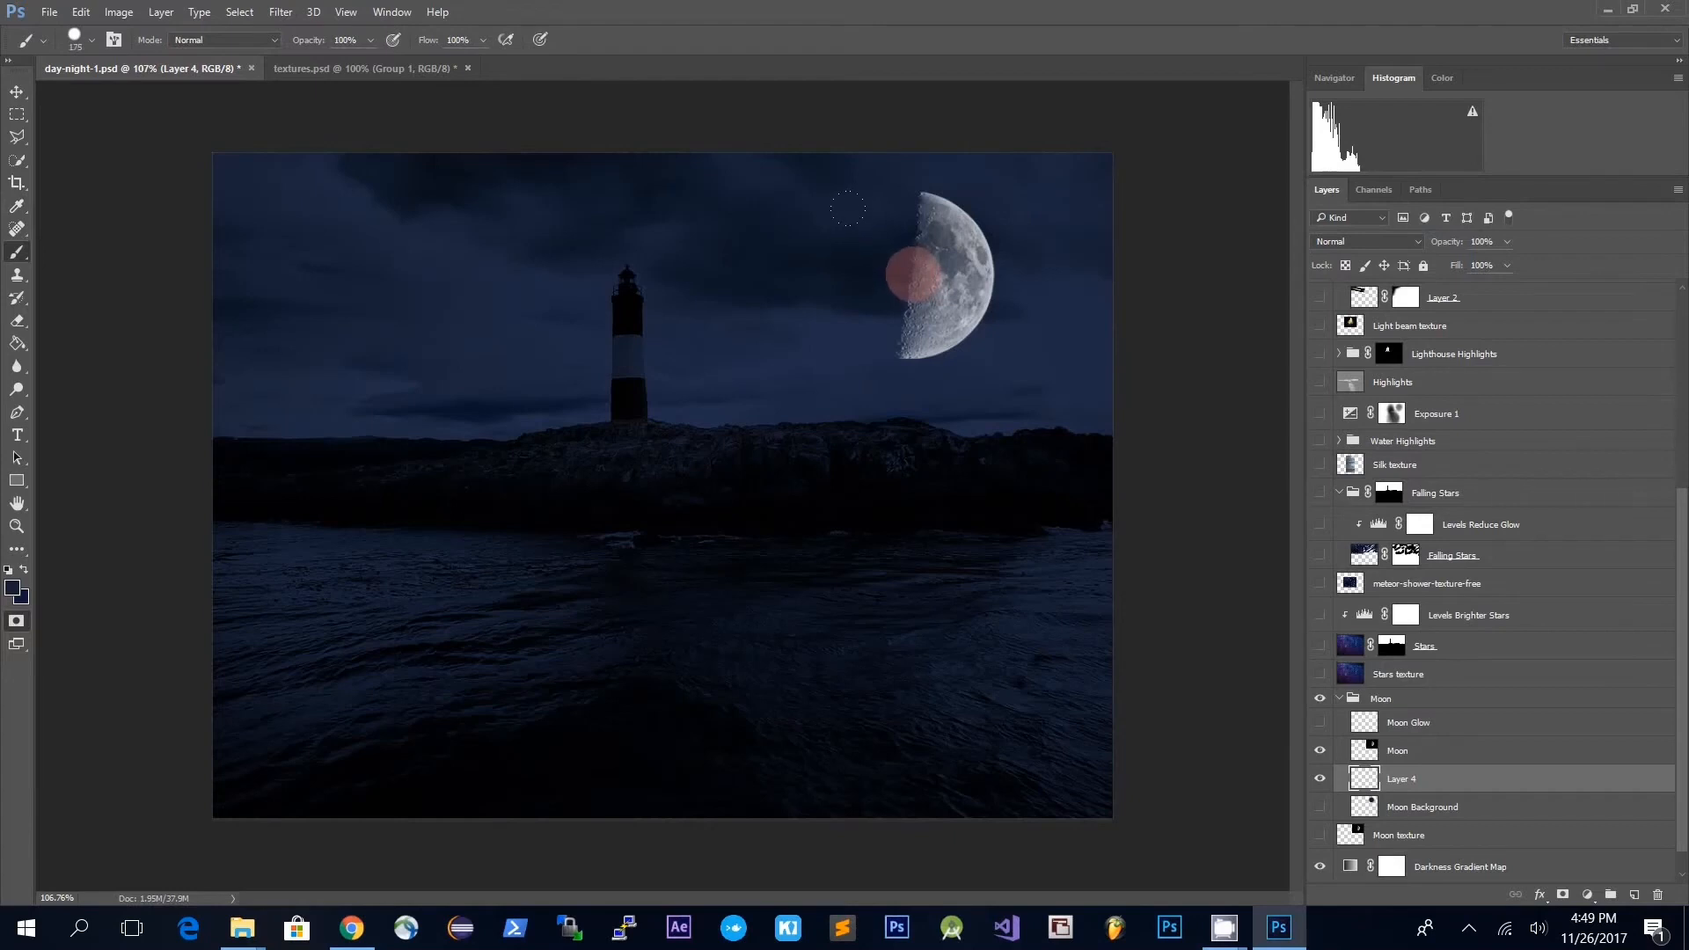
{"action": "left_click", "coordinate": [910, 274]}
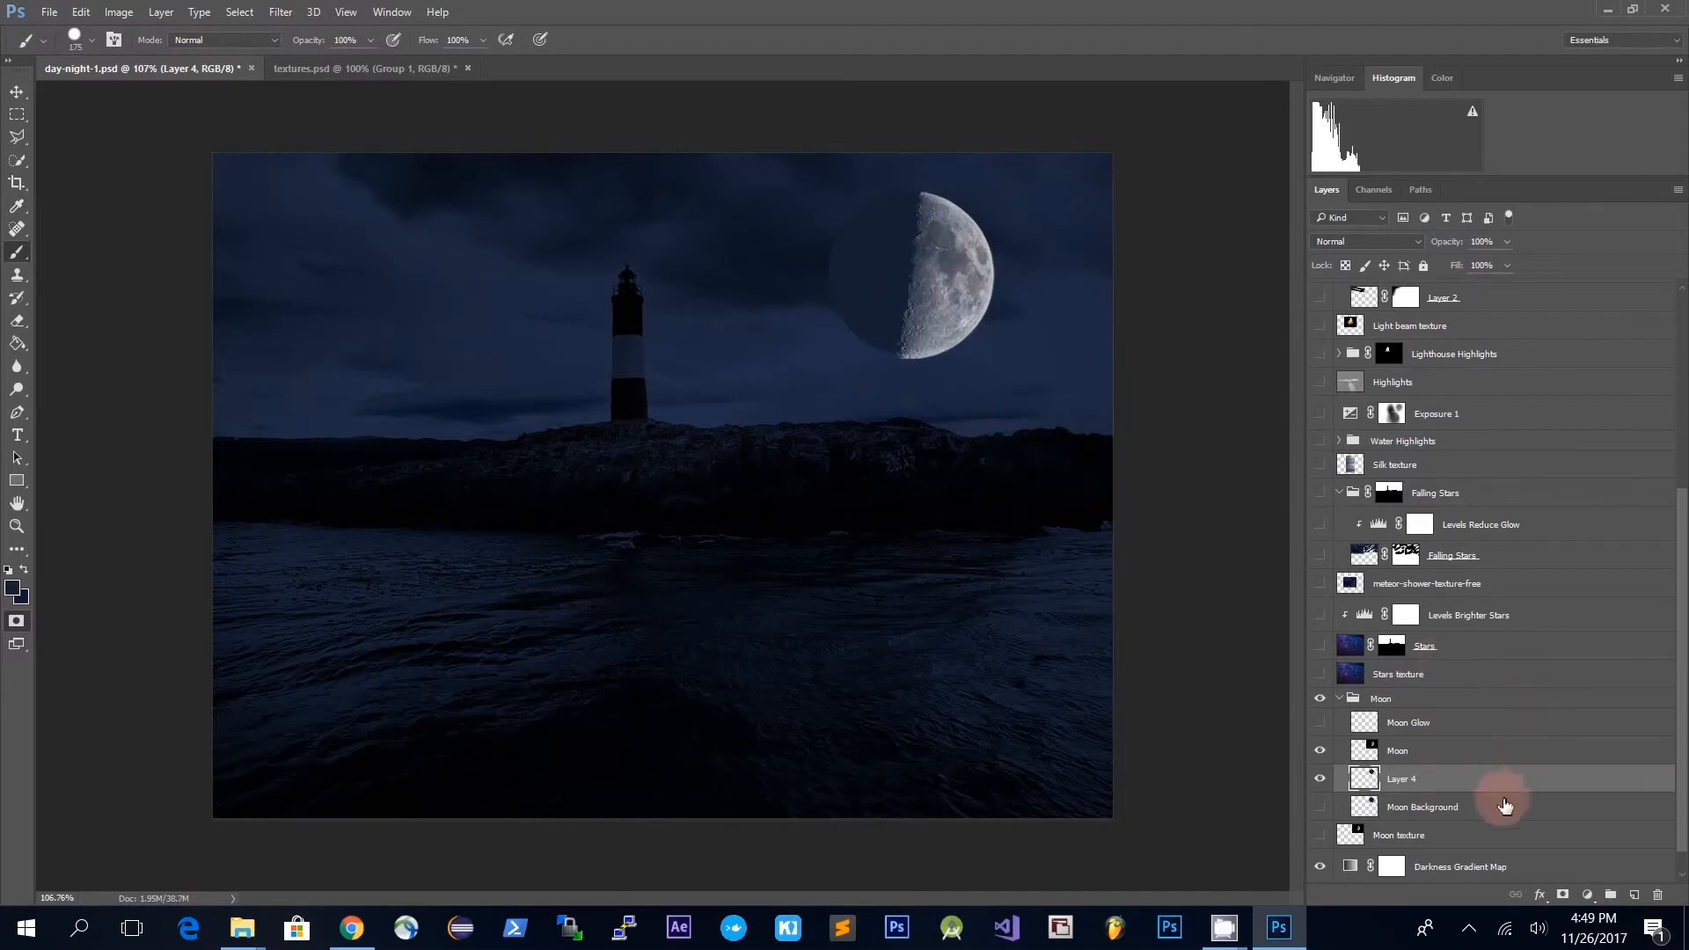
- Set the painted disc layer's blend mode to Darken and soften it with a 7.2-pixel Gaussian Blur
{"action": "left_click", "coordinate": [1411, 243]}
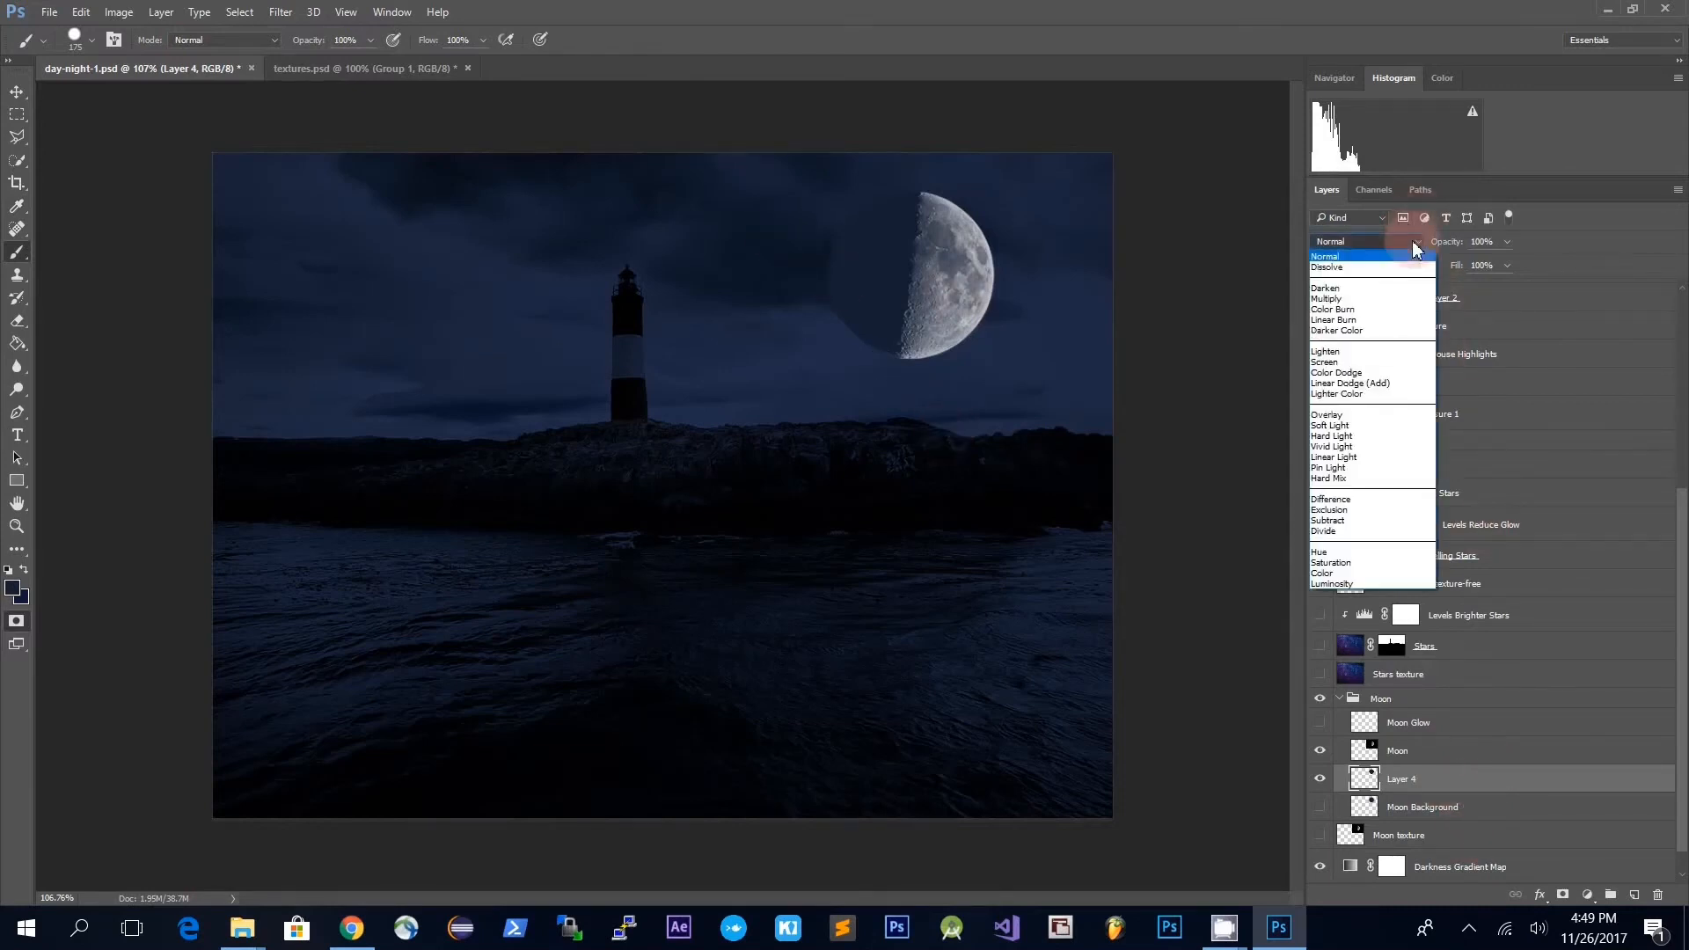
{"action": "left_click", "coordinate": [1382, 289]}
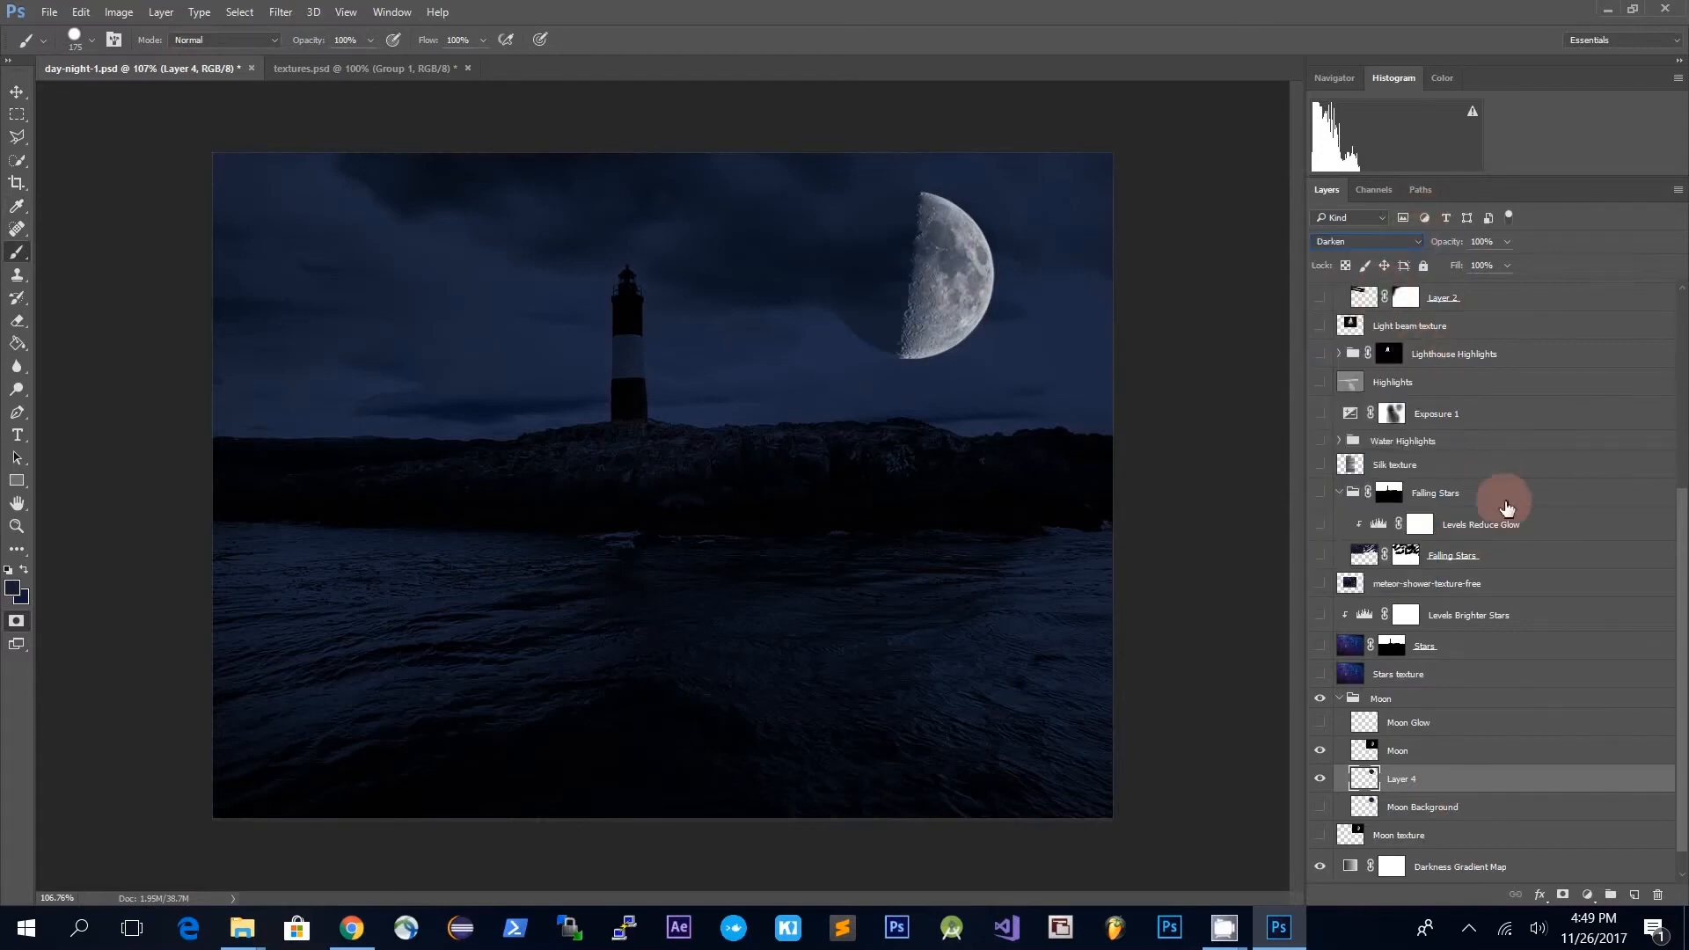
{"action": "left_click", "coordinate": [281, 12]}
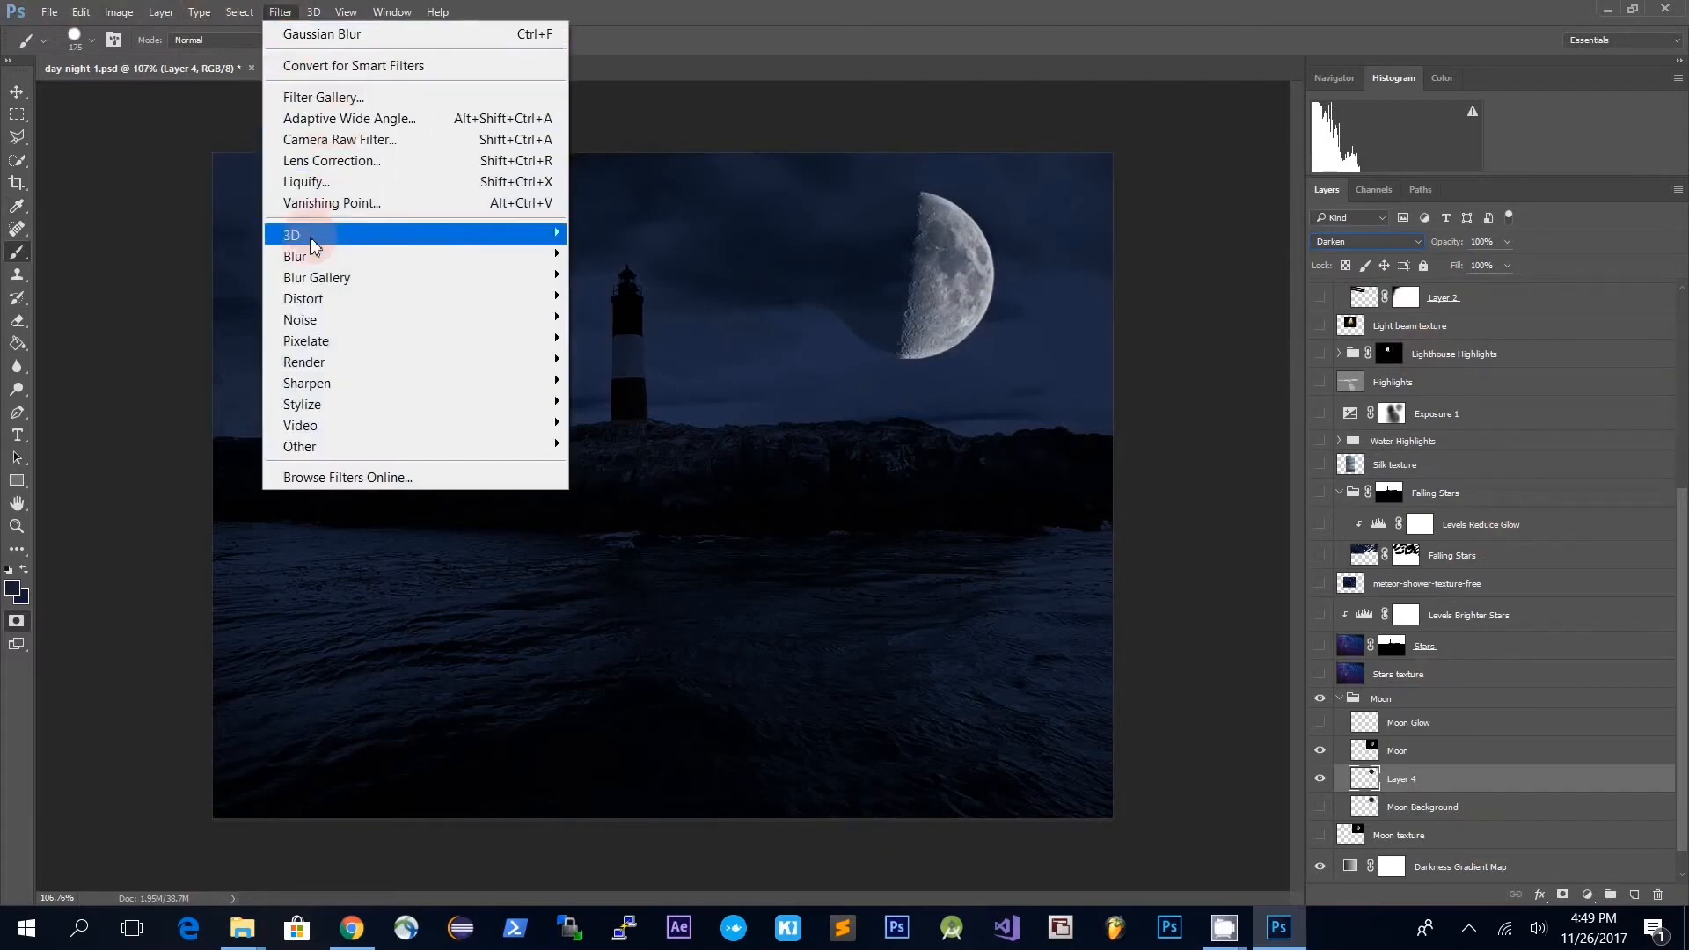
{"action": "mouse_move", "coordinate": [306, 265]}
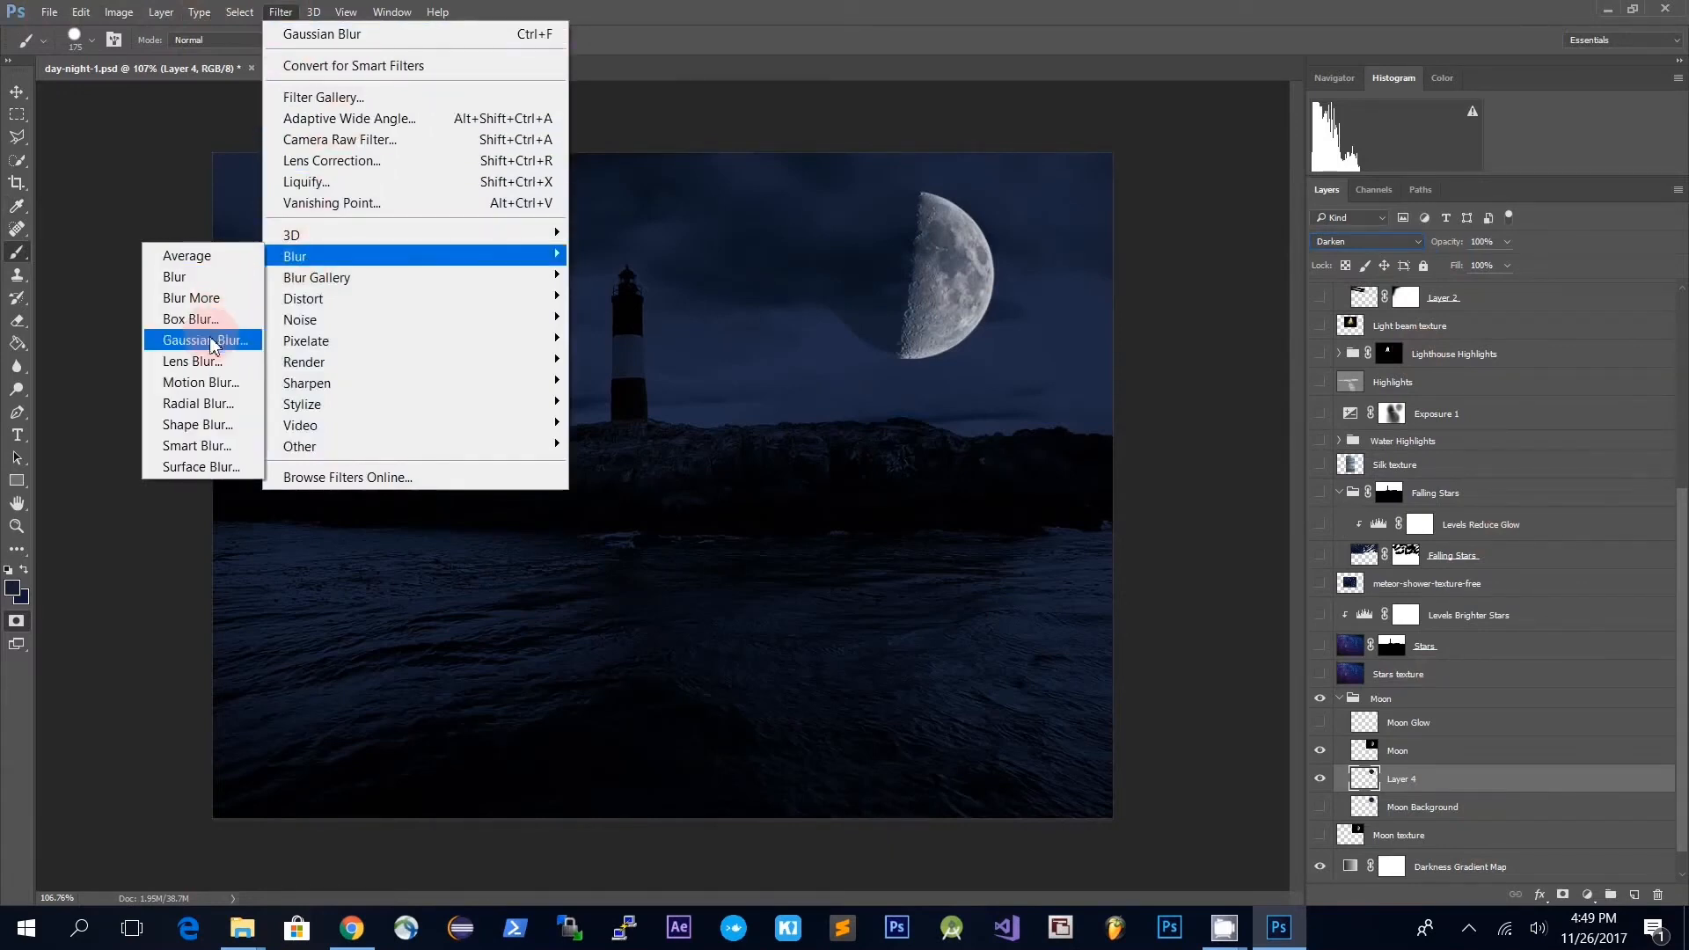
{"action": "left_click", "coordinate": [211, 342]}
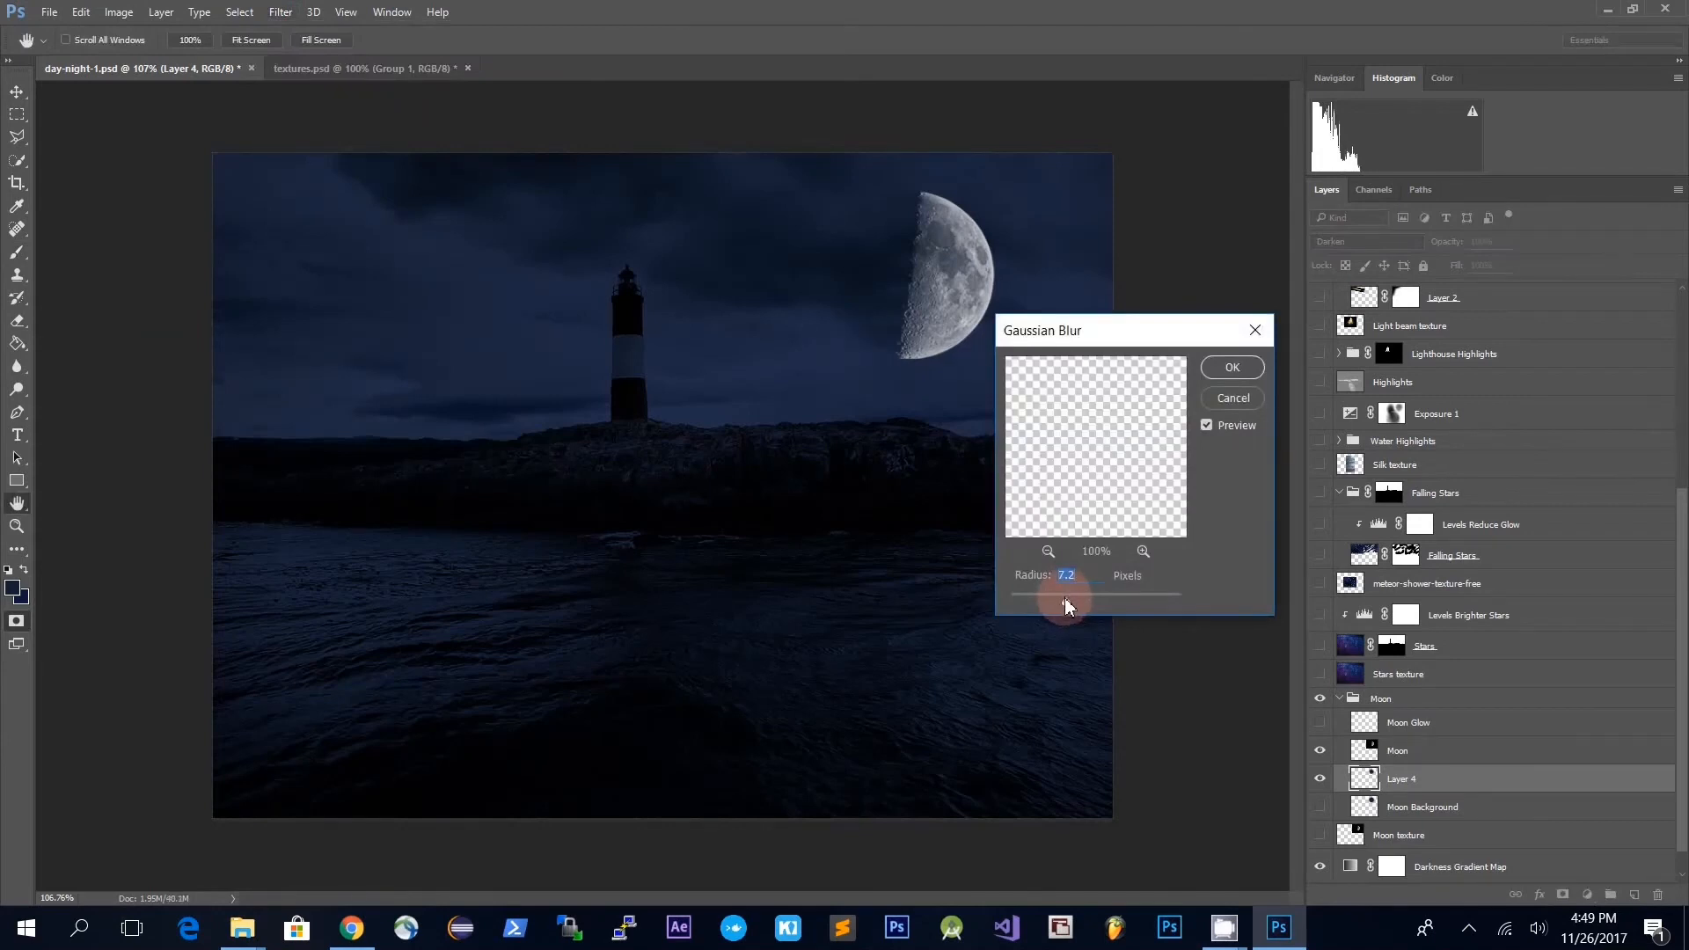
{"action": "left_click", "coordinate": [1230, 368]}
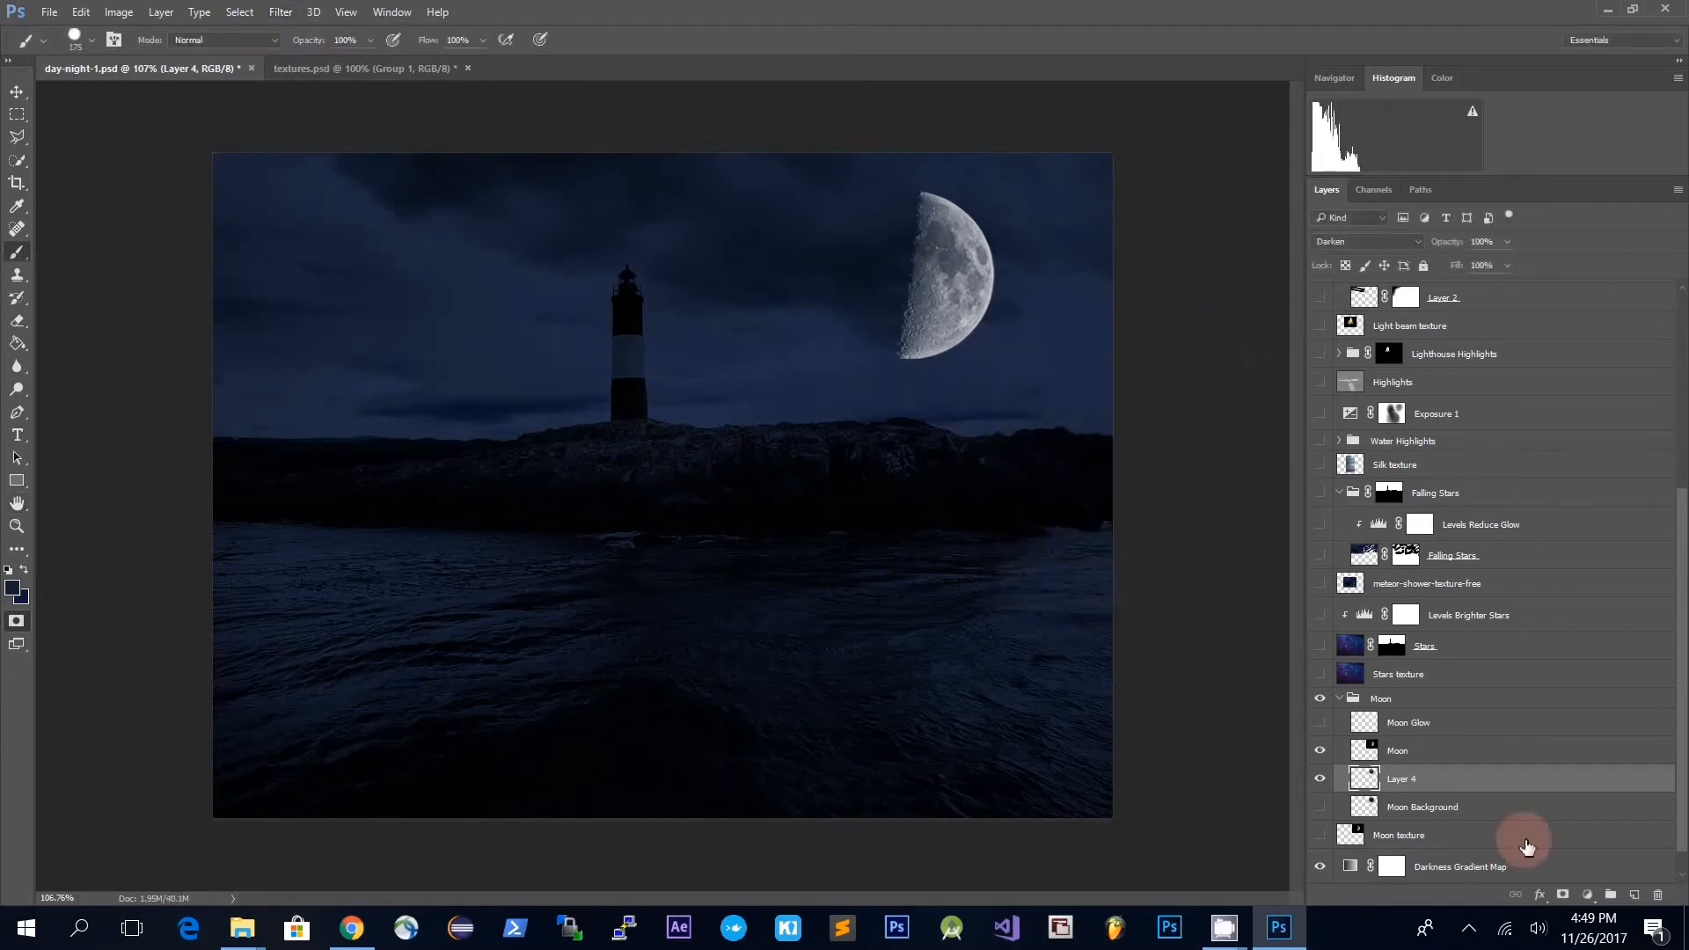
- Delete the painted disc layer and show the prepared Moon Background layer instead
{"action": "key", "text": "Delete"}
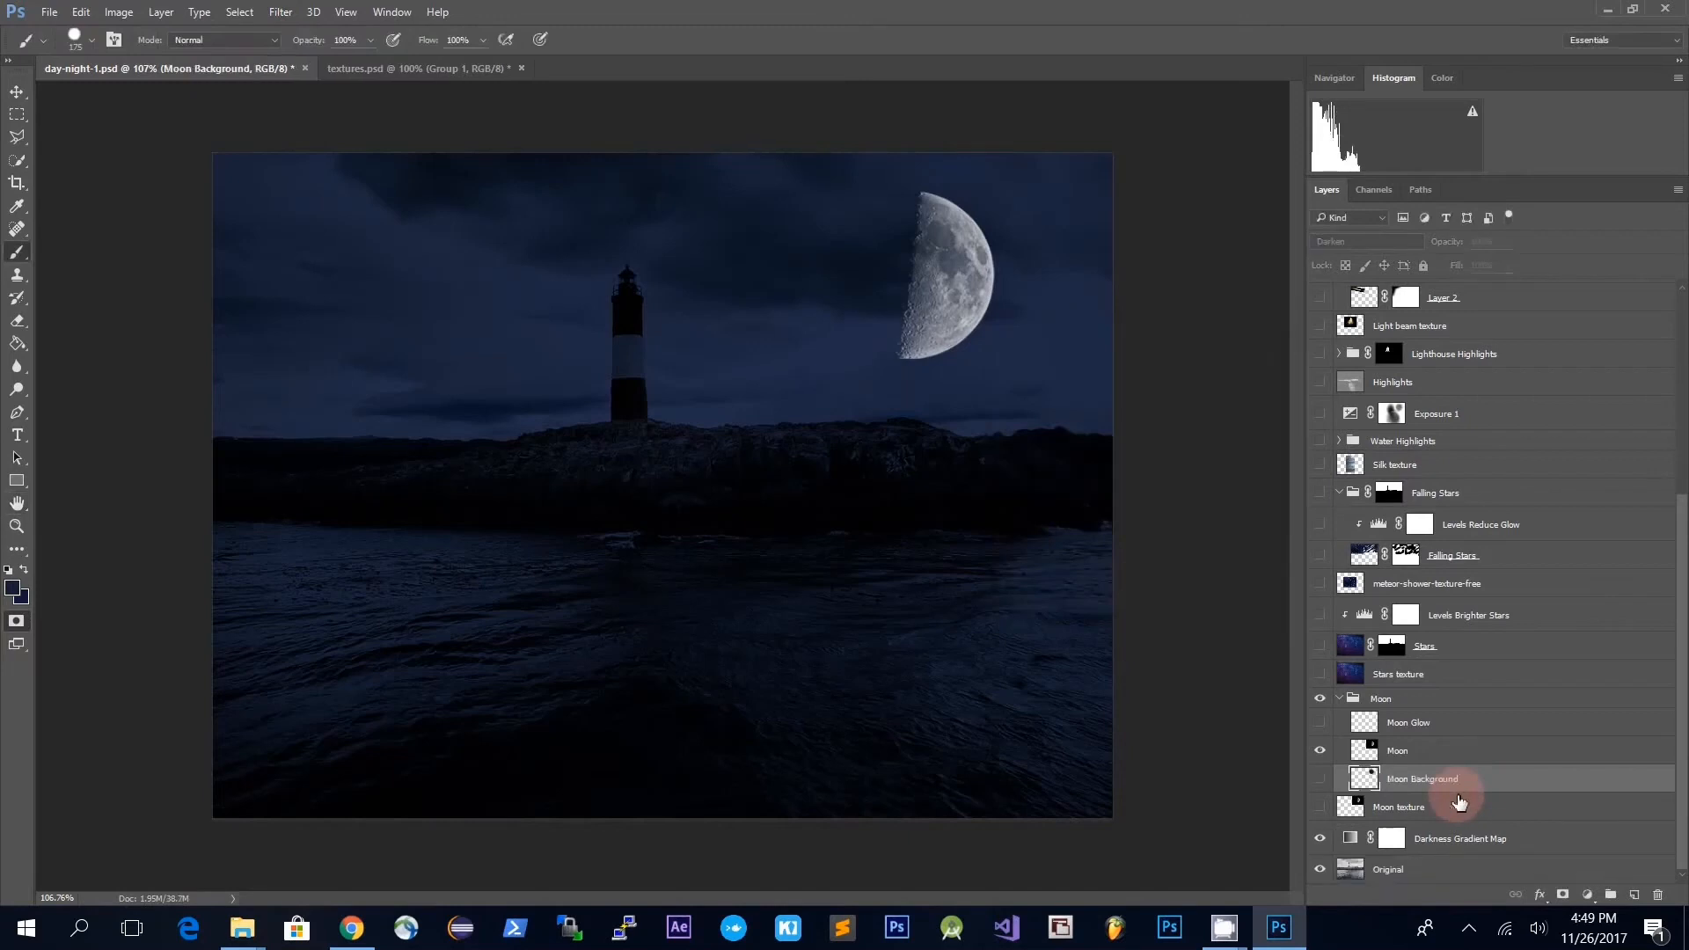
{"action": "left_click", "coordinate": [1320, 779]}
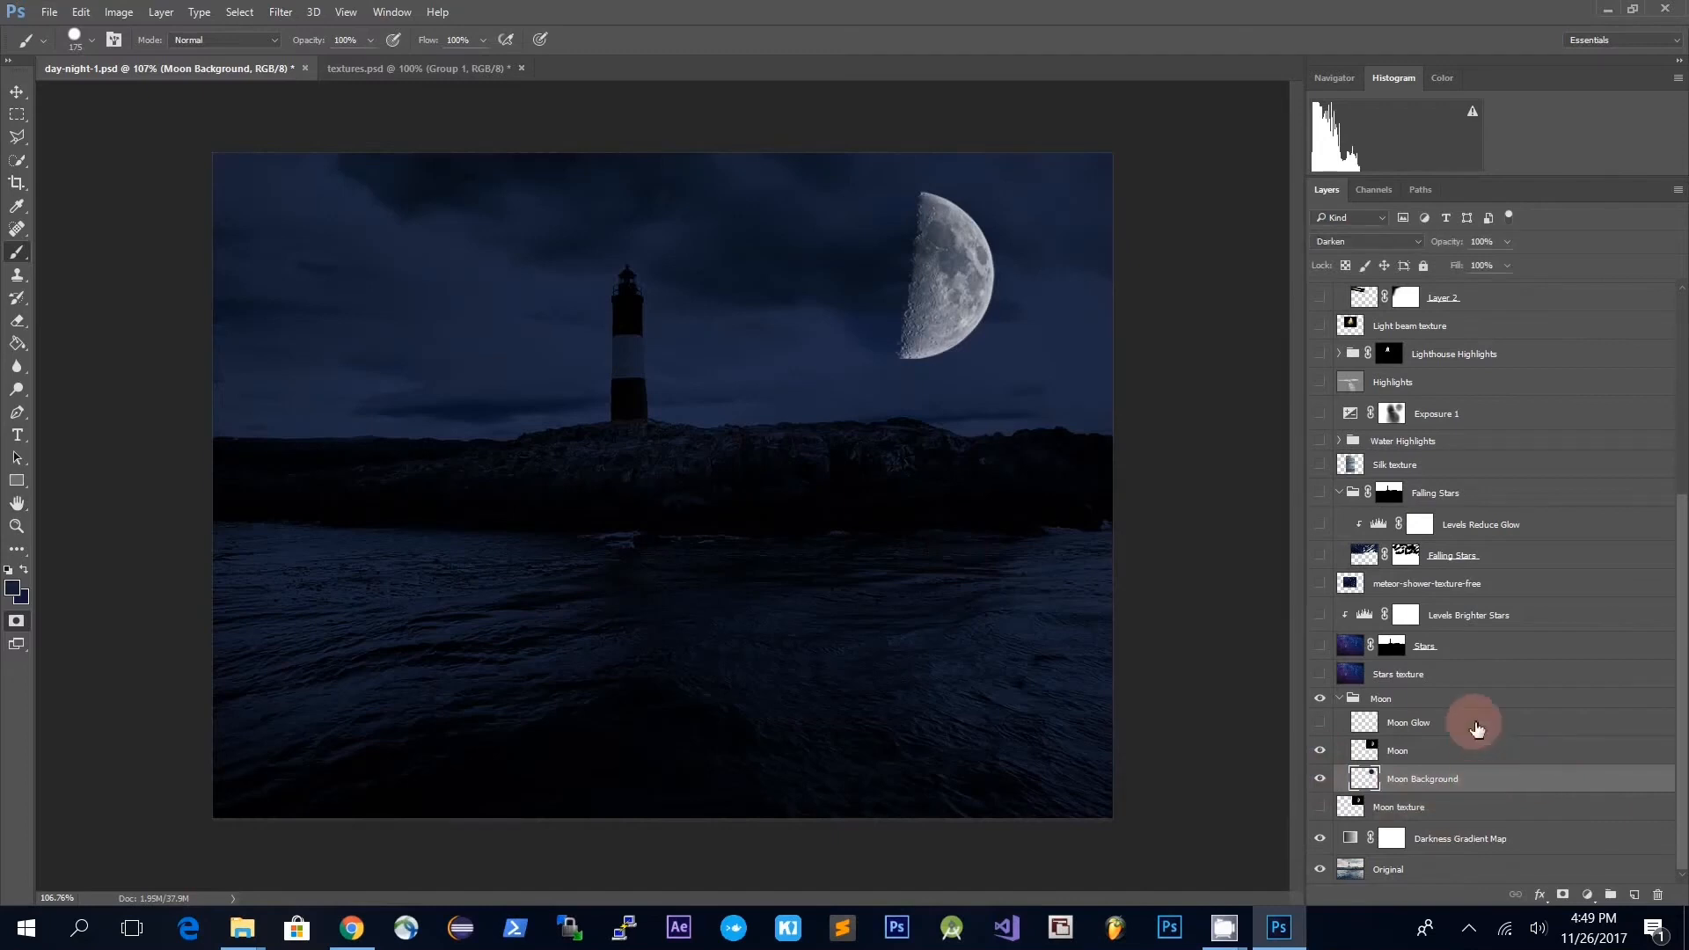
- Preview the prepared Moon Glow layer around the moon and hide it again
{"action": "left_click", "coordinate": [1319, 722]}
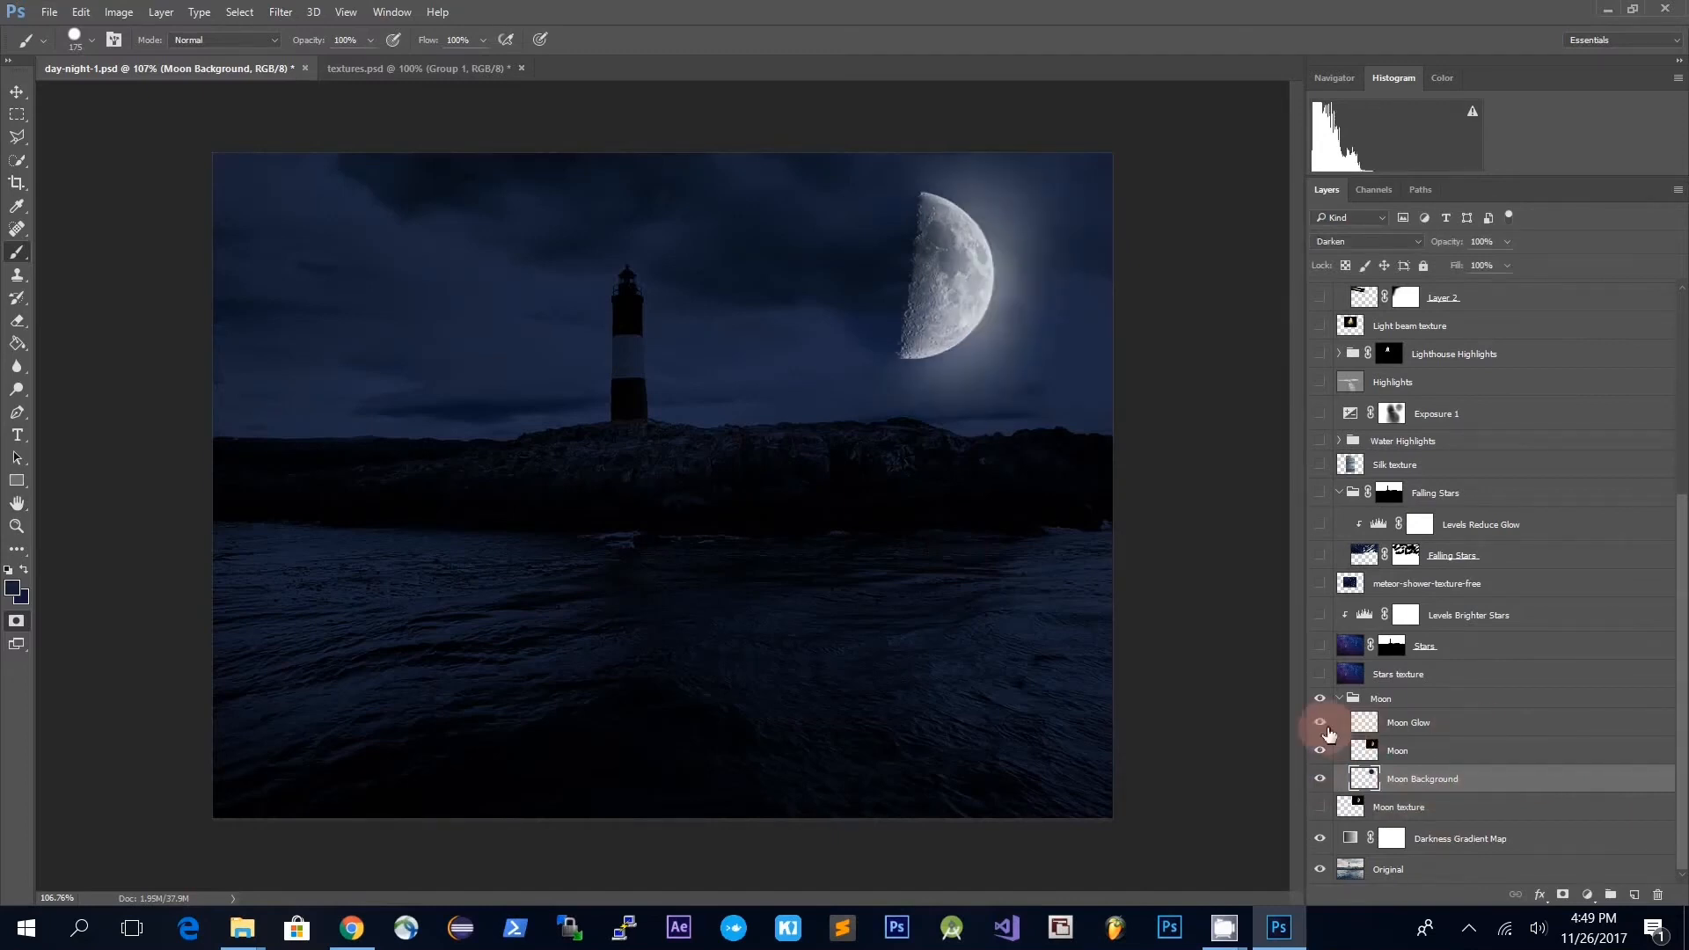
{"action": "left_click", "coordinate": [1427, 749]}
{"action": "left_click", "coordinate": [1439, 728]}
{"action": "key", "text": "q"}
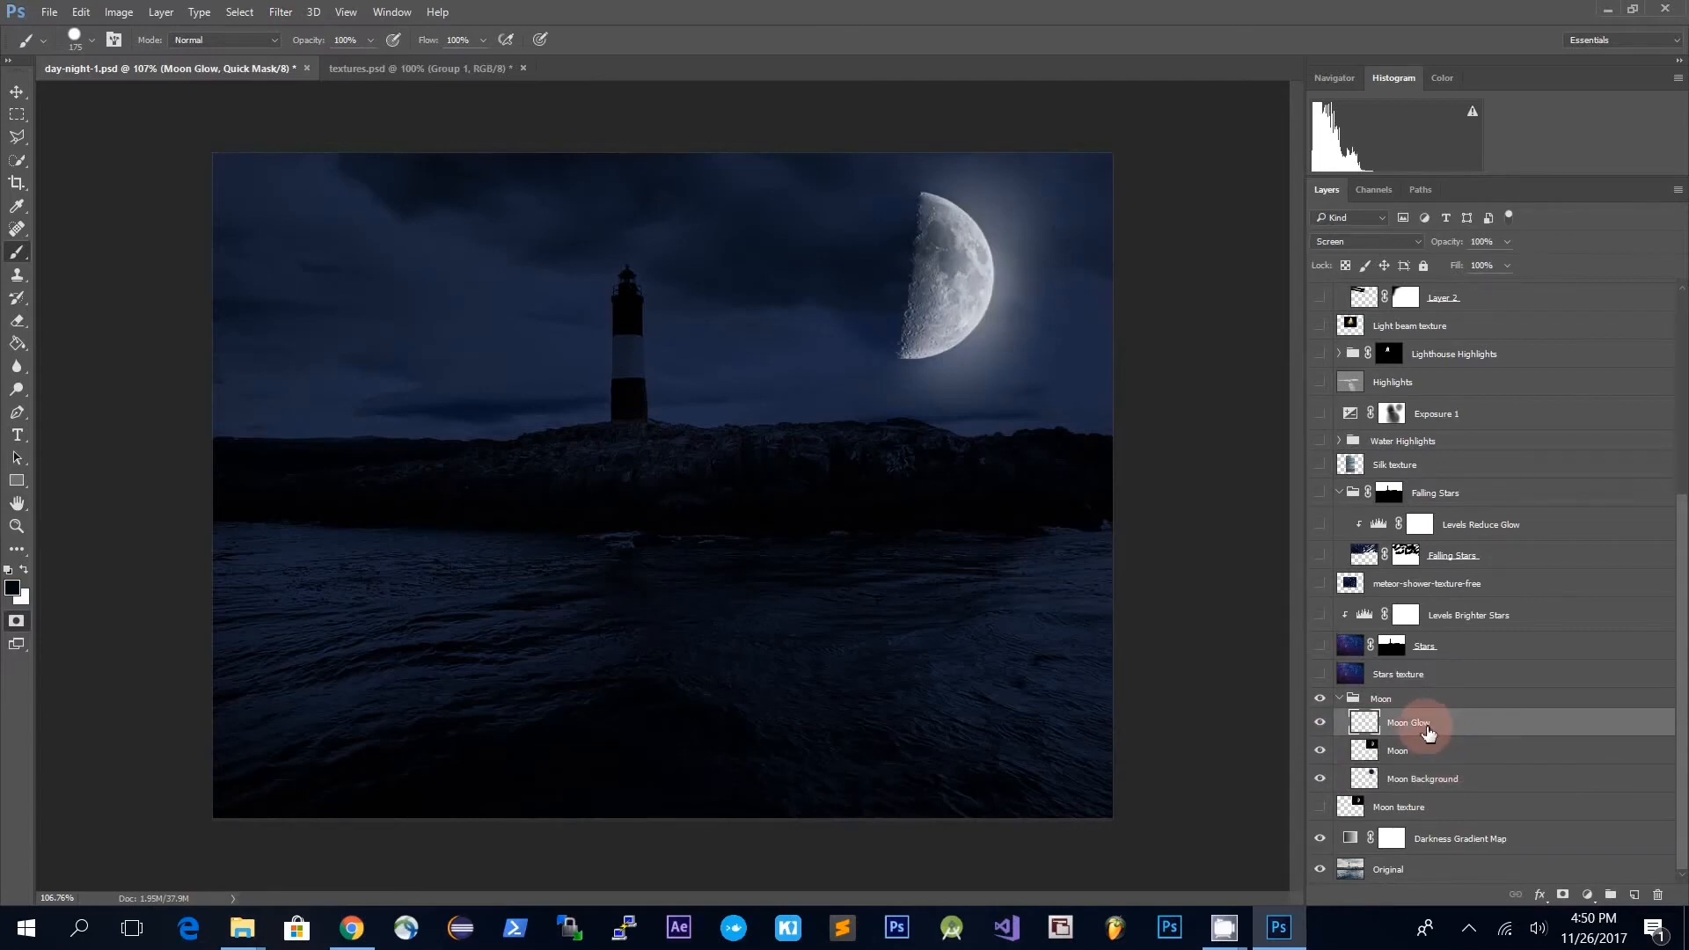
{"action": "left_click", "coordinate": [1322, 725]}
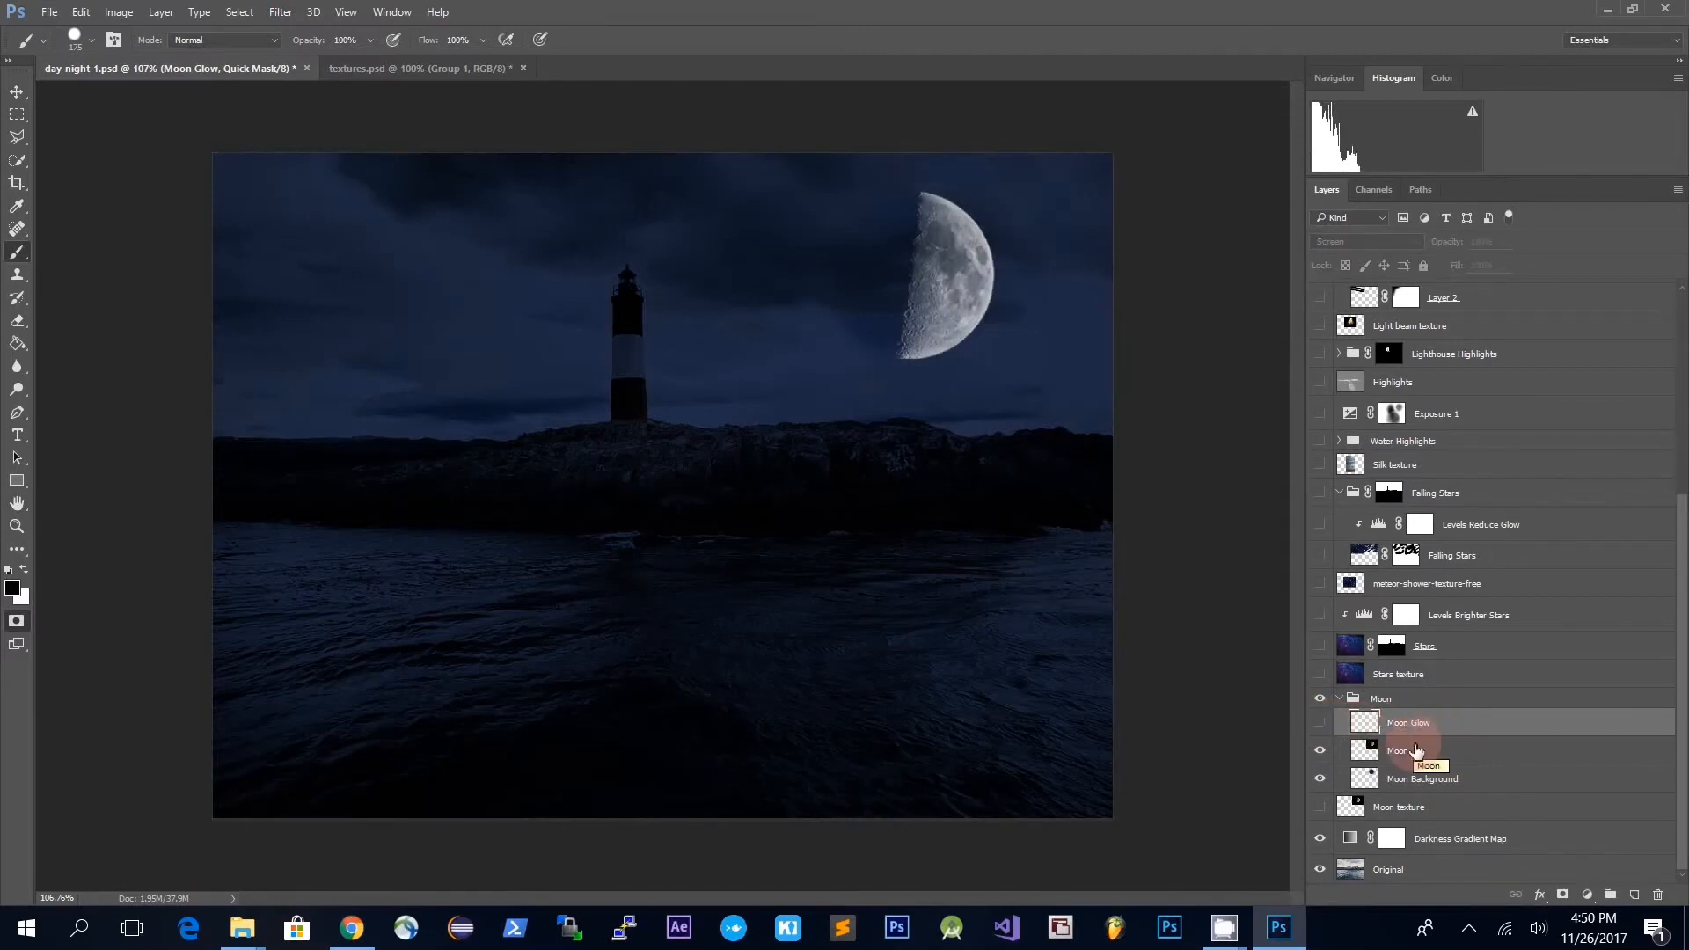
- Add a new layer above Moon Glow in the Moon group and reduce the Brush tool's hardness
{"action": "key", "text": "ctrl+shift+n"}
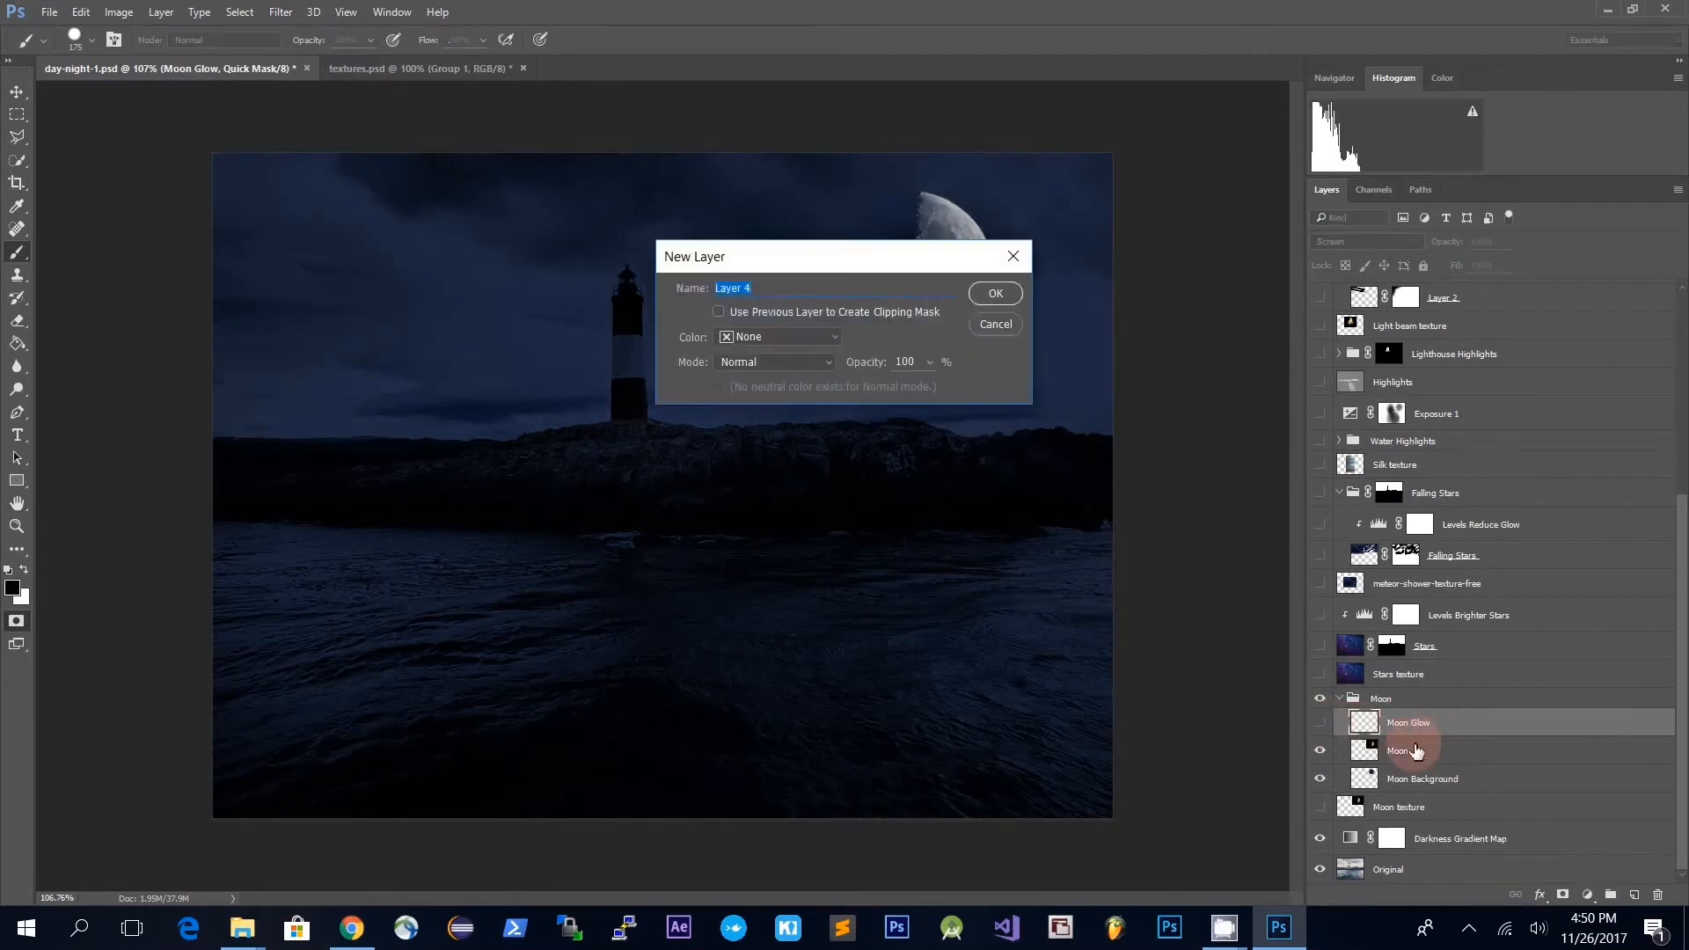
{"action": "key", "text": "Return"}
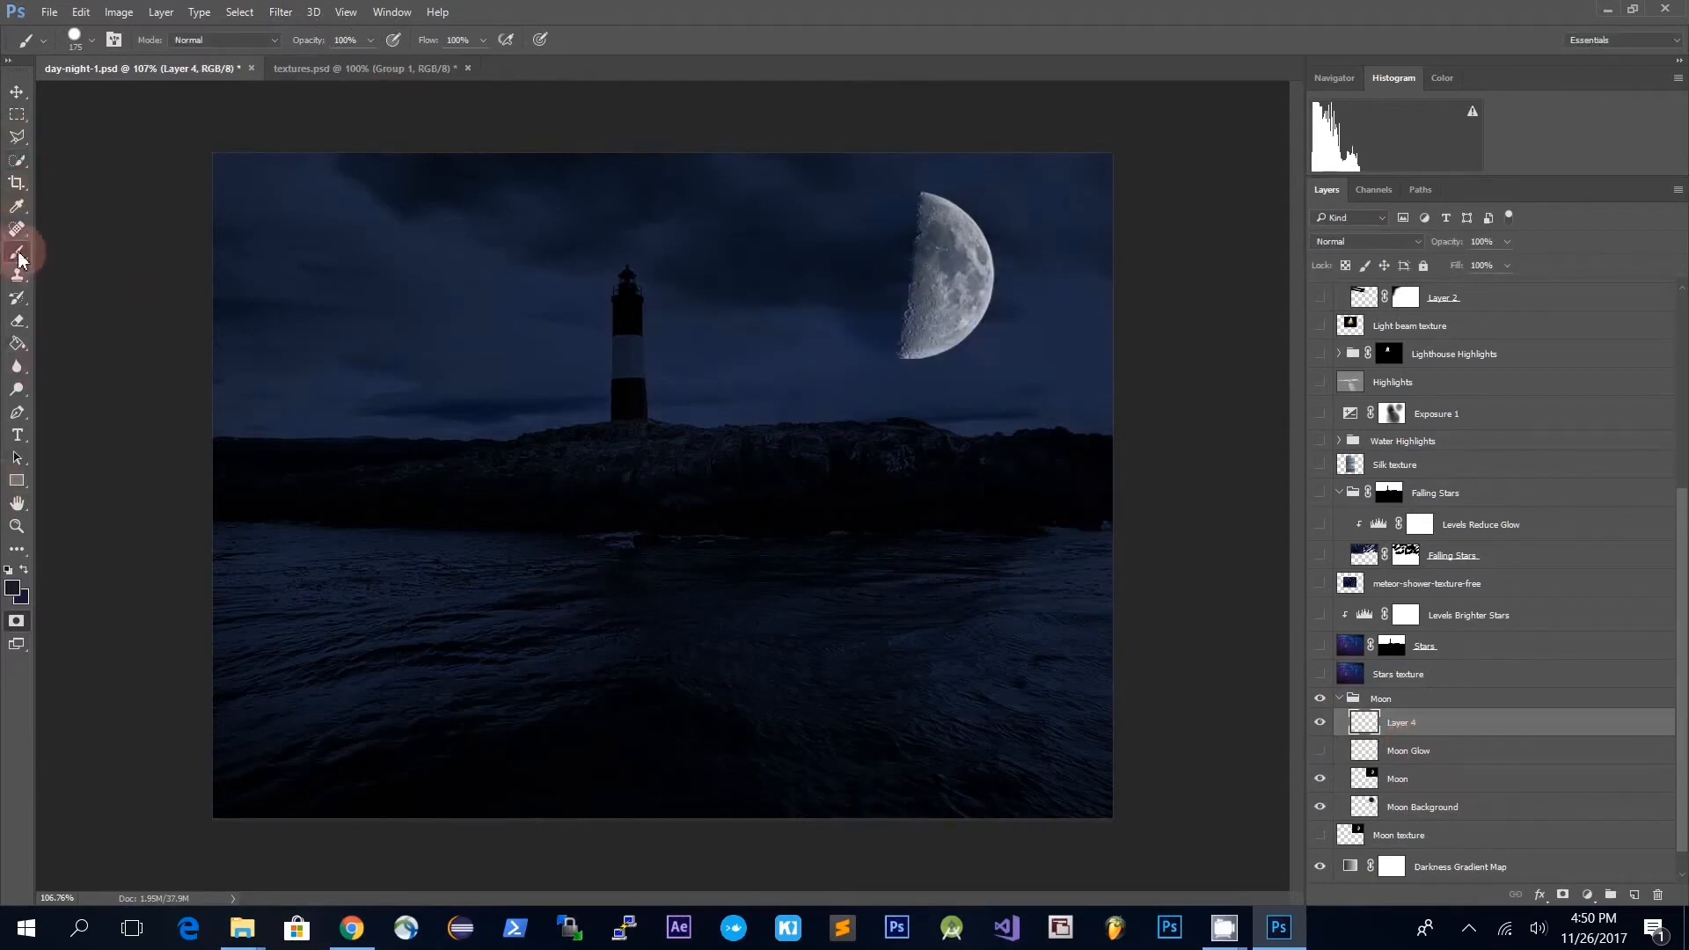
{"action": "left_click", "coordinate": [77, 40]}
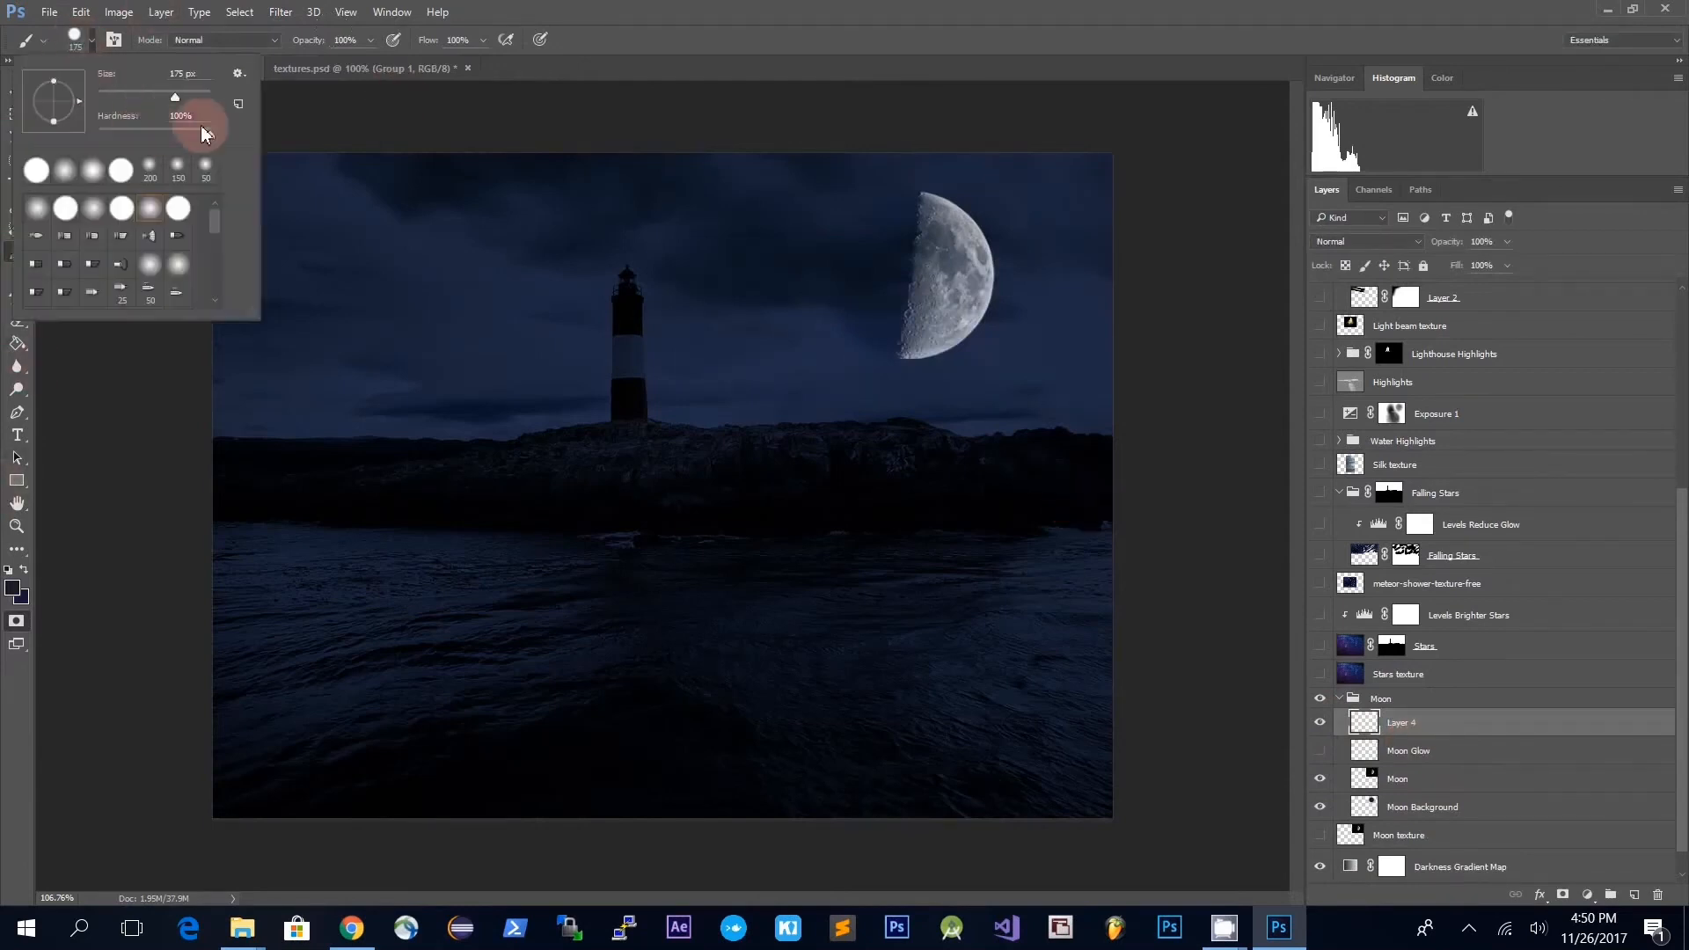
{"action": "left_click_drag", "start_coordinate": [140, 127], "coordinate": [155, 124]}
- Set the foreground colour to white and paint a thick arc along the moon's lit outer edge
{"action": "left_click", "coordinate": [13, 587]}
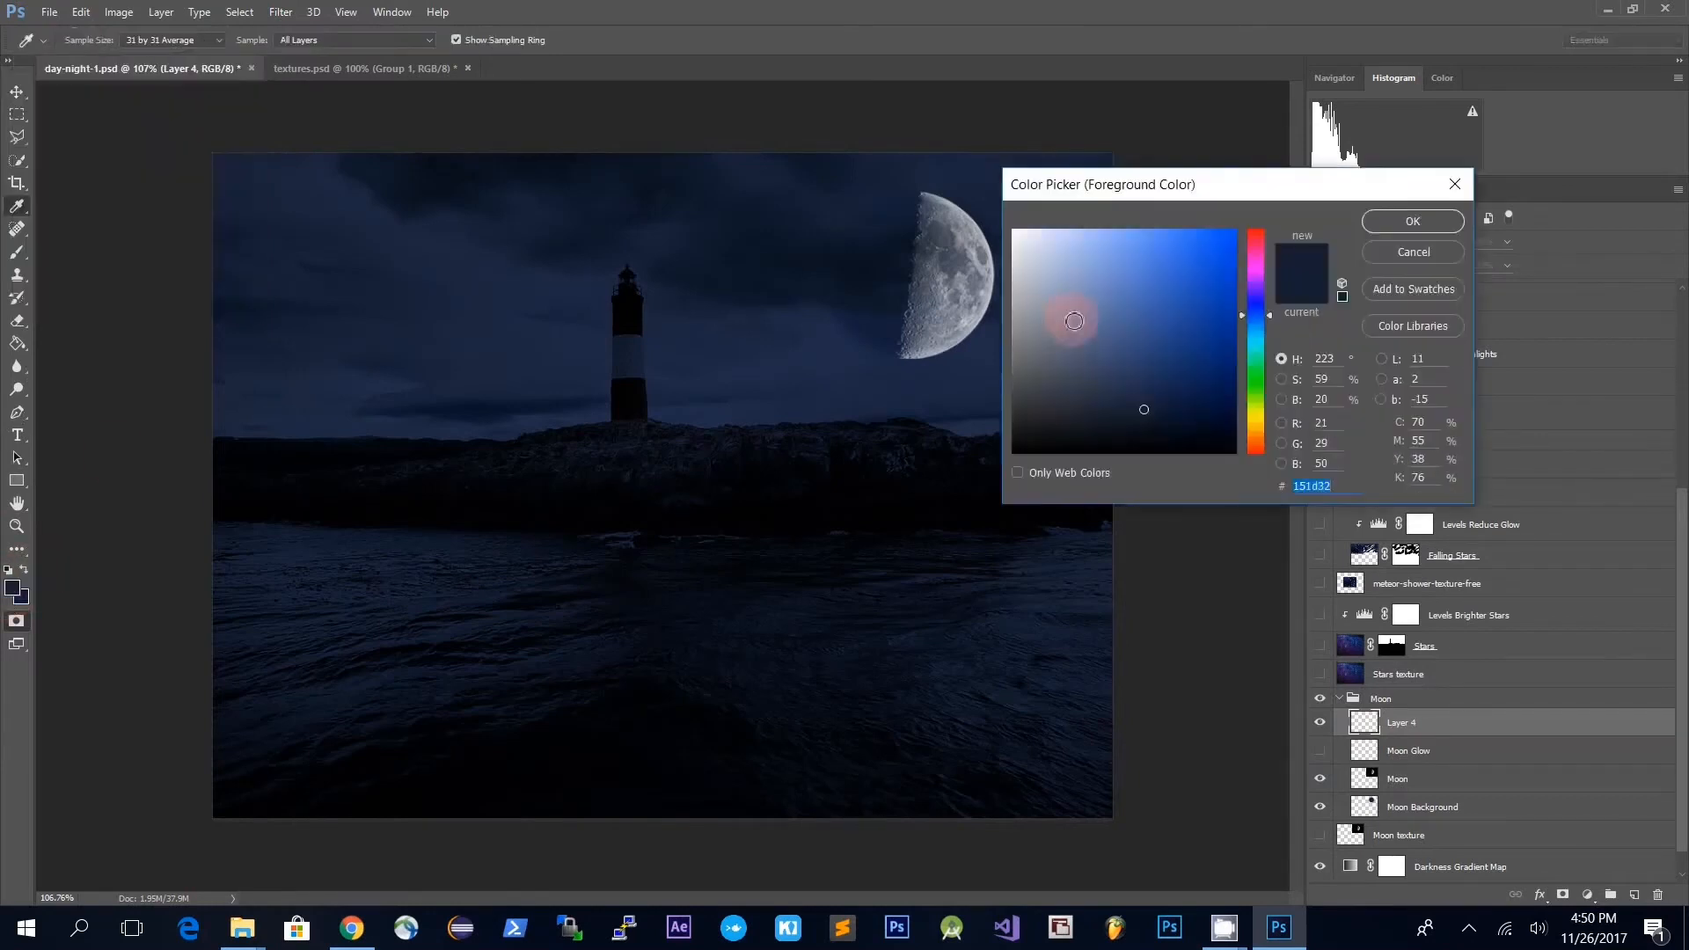
{"action": "left_click_drag", "start_coordinate": [1074, 320], "coordinate": [935, 45]}
{"action": "left_click", "coordinate": [1455, 220]}
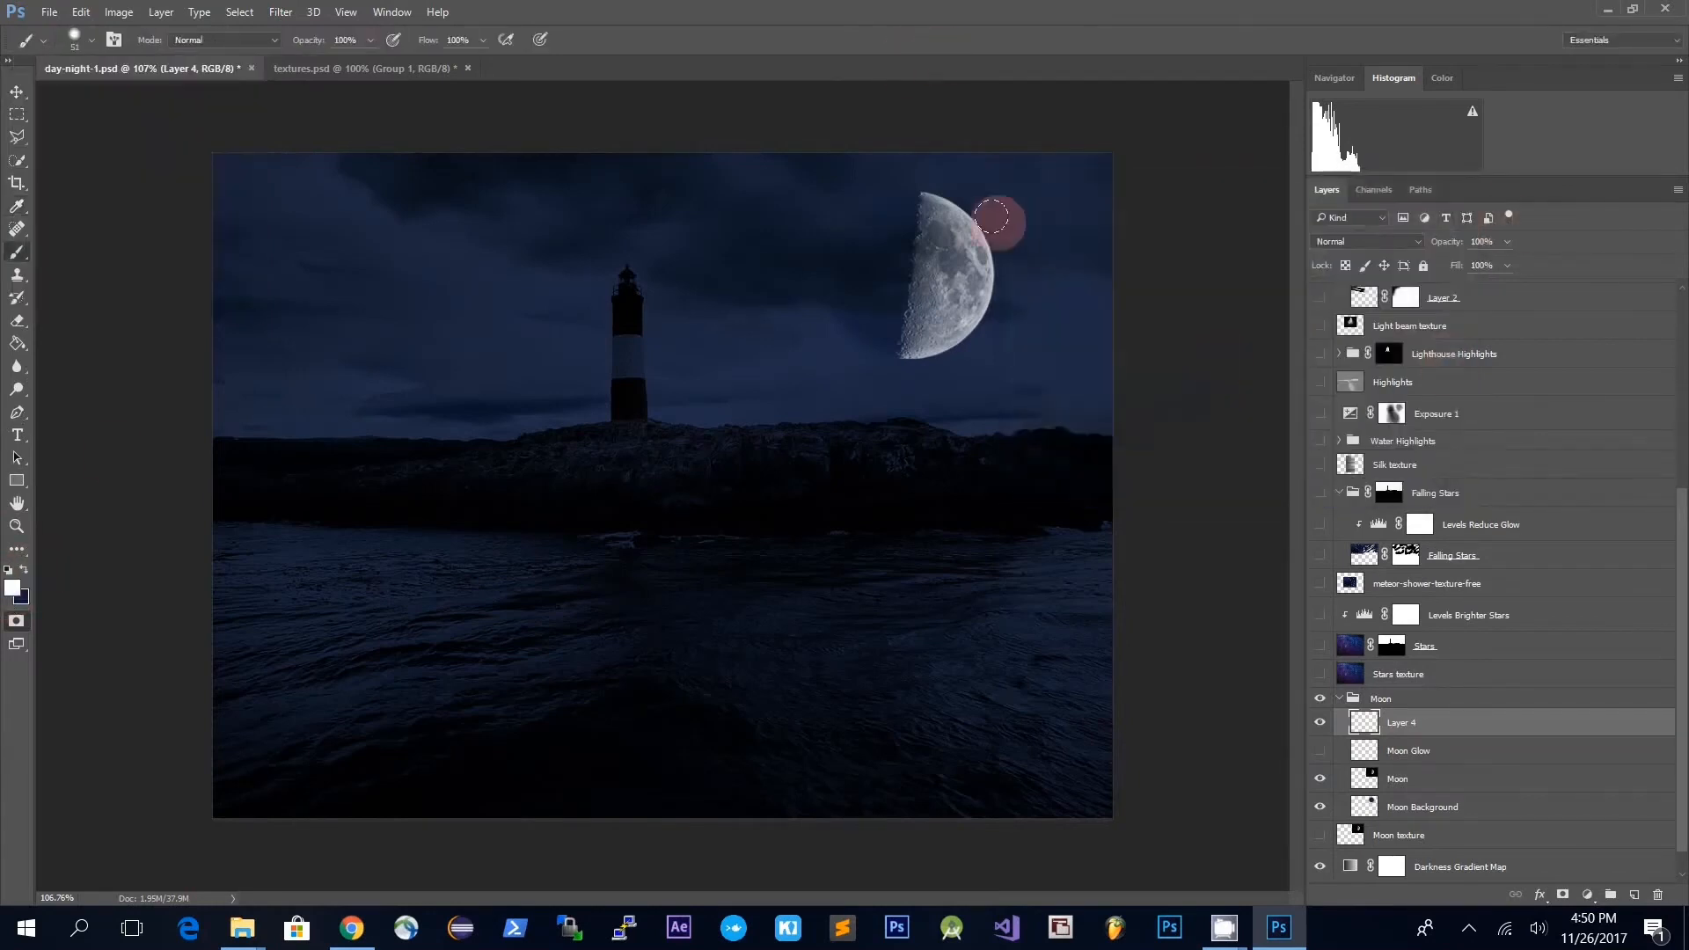
{"action": "mouse_move", "coordinate": [916, 196]}
{"action": "left_mouse_down"}
{"action": "mouse_move", "coordinate": [971, 210]}
{"action": "mouse_move", "coordinate": [989, 295]}
{"action": "mouse_move", "coordinate": [906, 352]}
{"action": "left_mouse_up"}
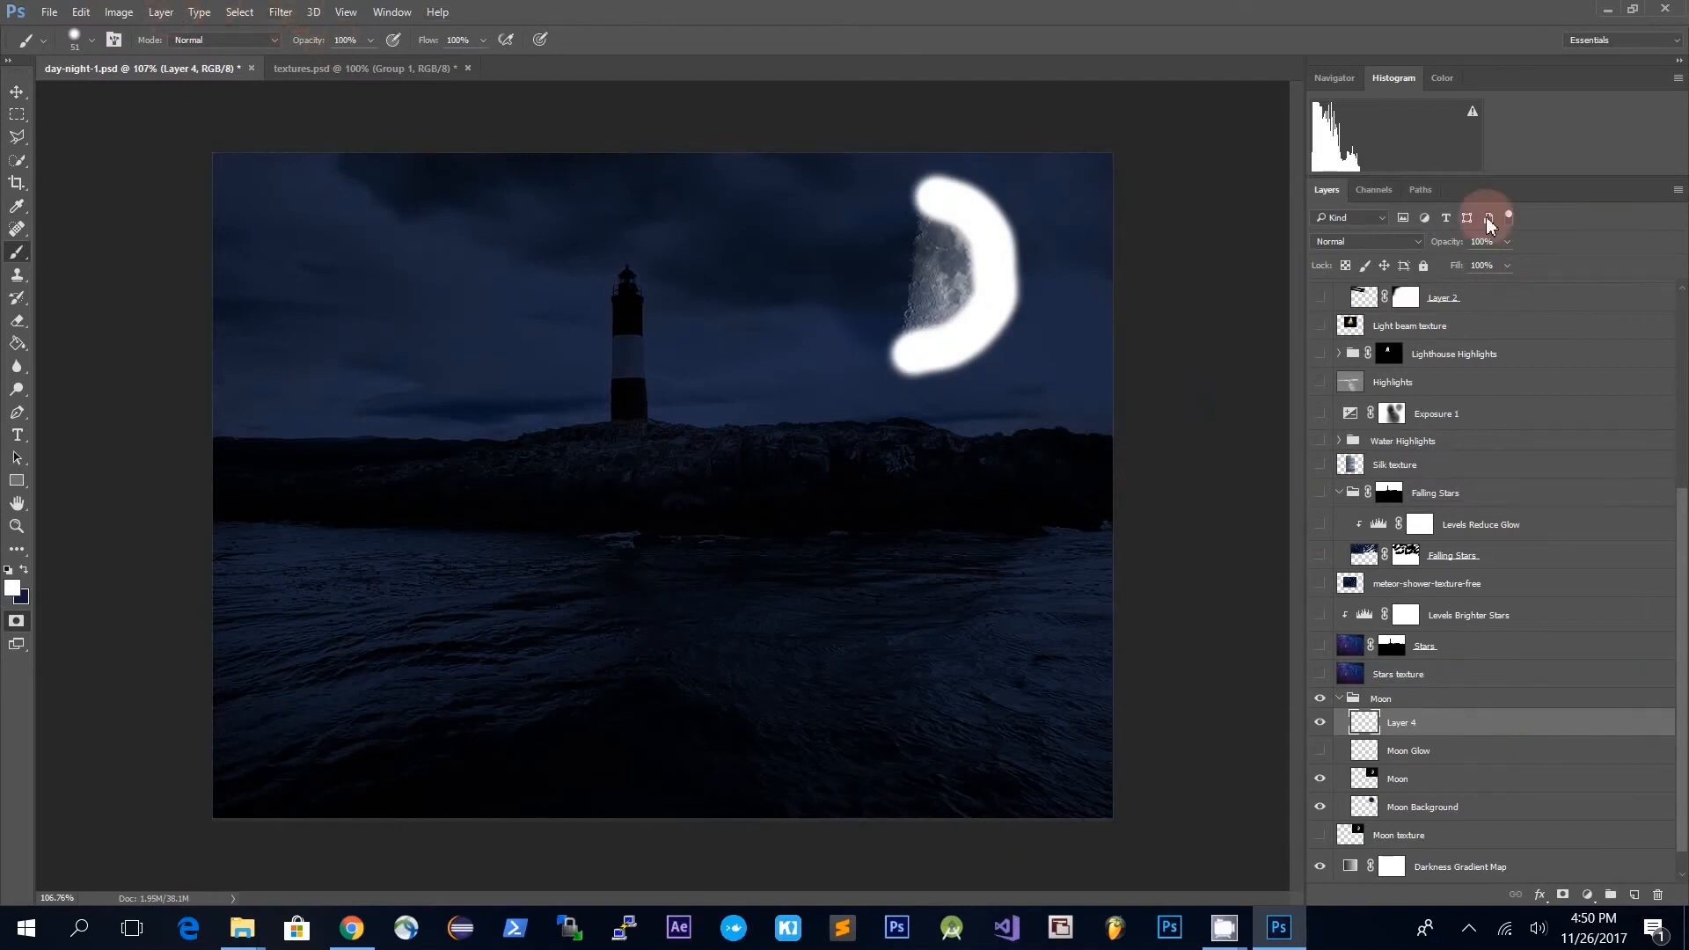
- Set the painted arc layer's blend mode to Screen and apply a Gaussian Blur with a 40.1-pixel radius
{"action": "left_click", "coordinate": [1386, 241]}
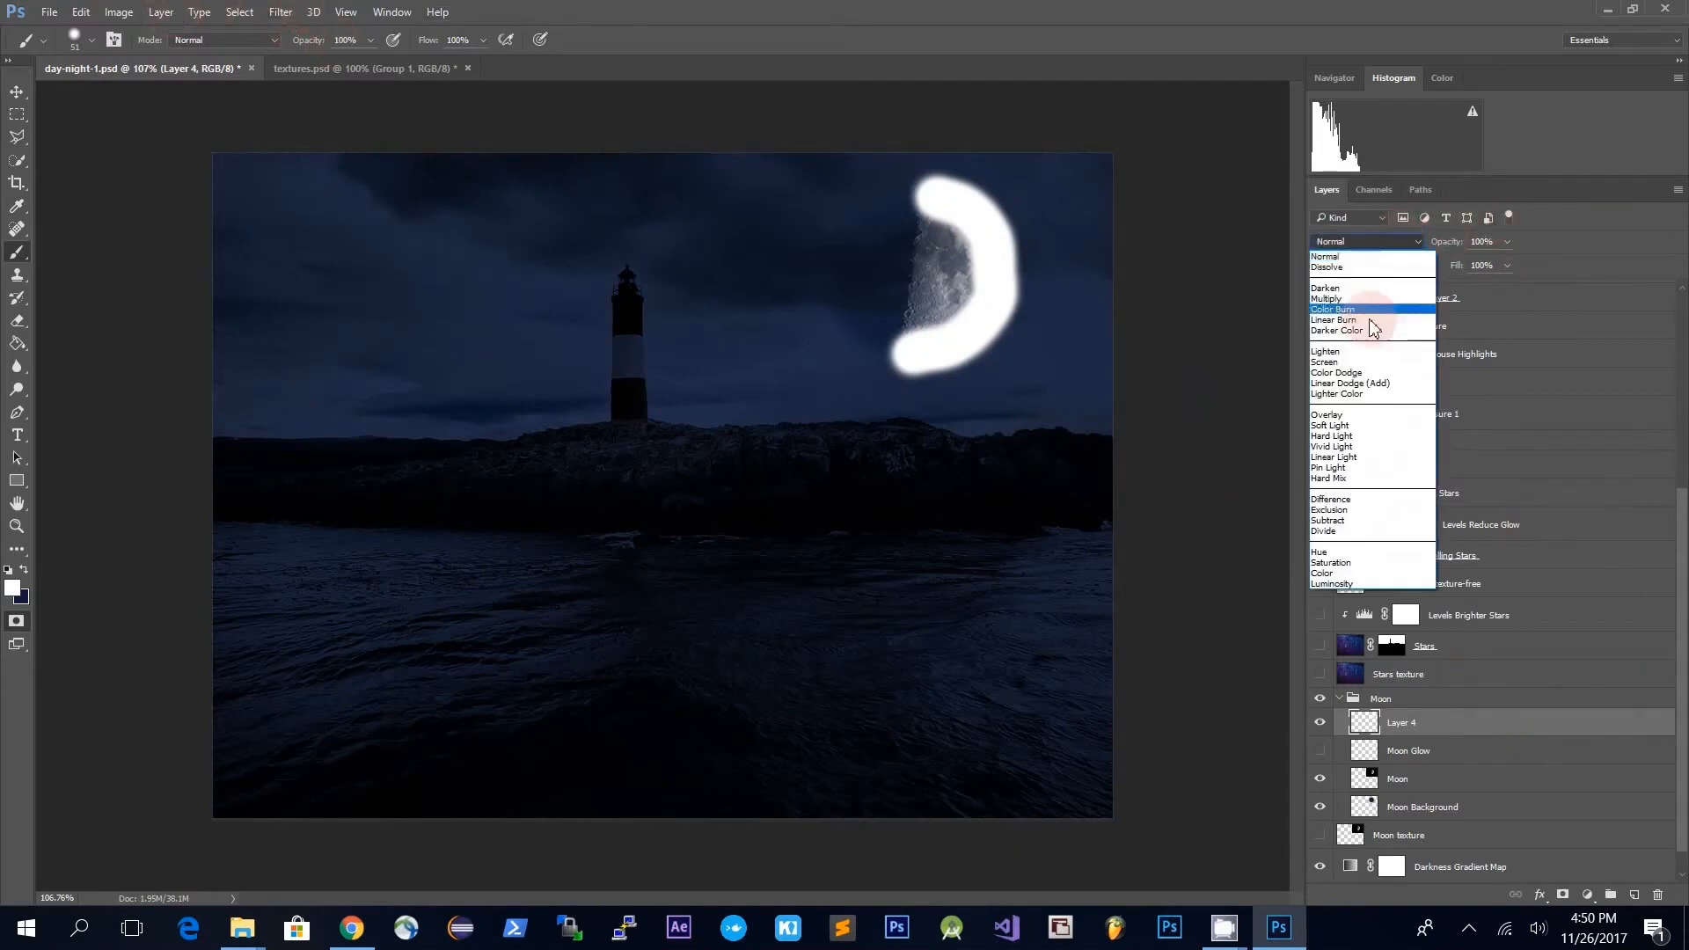
{"action": "left_click", "coordinate": [1355, 360]}
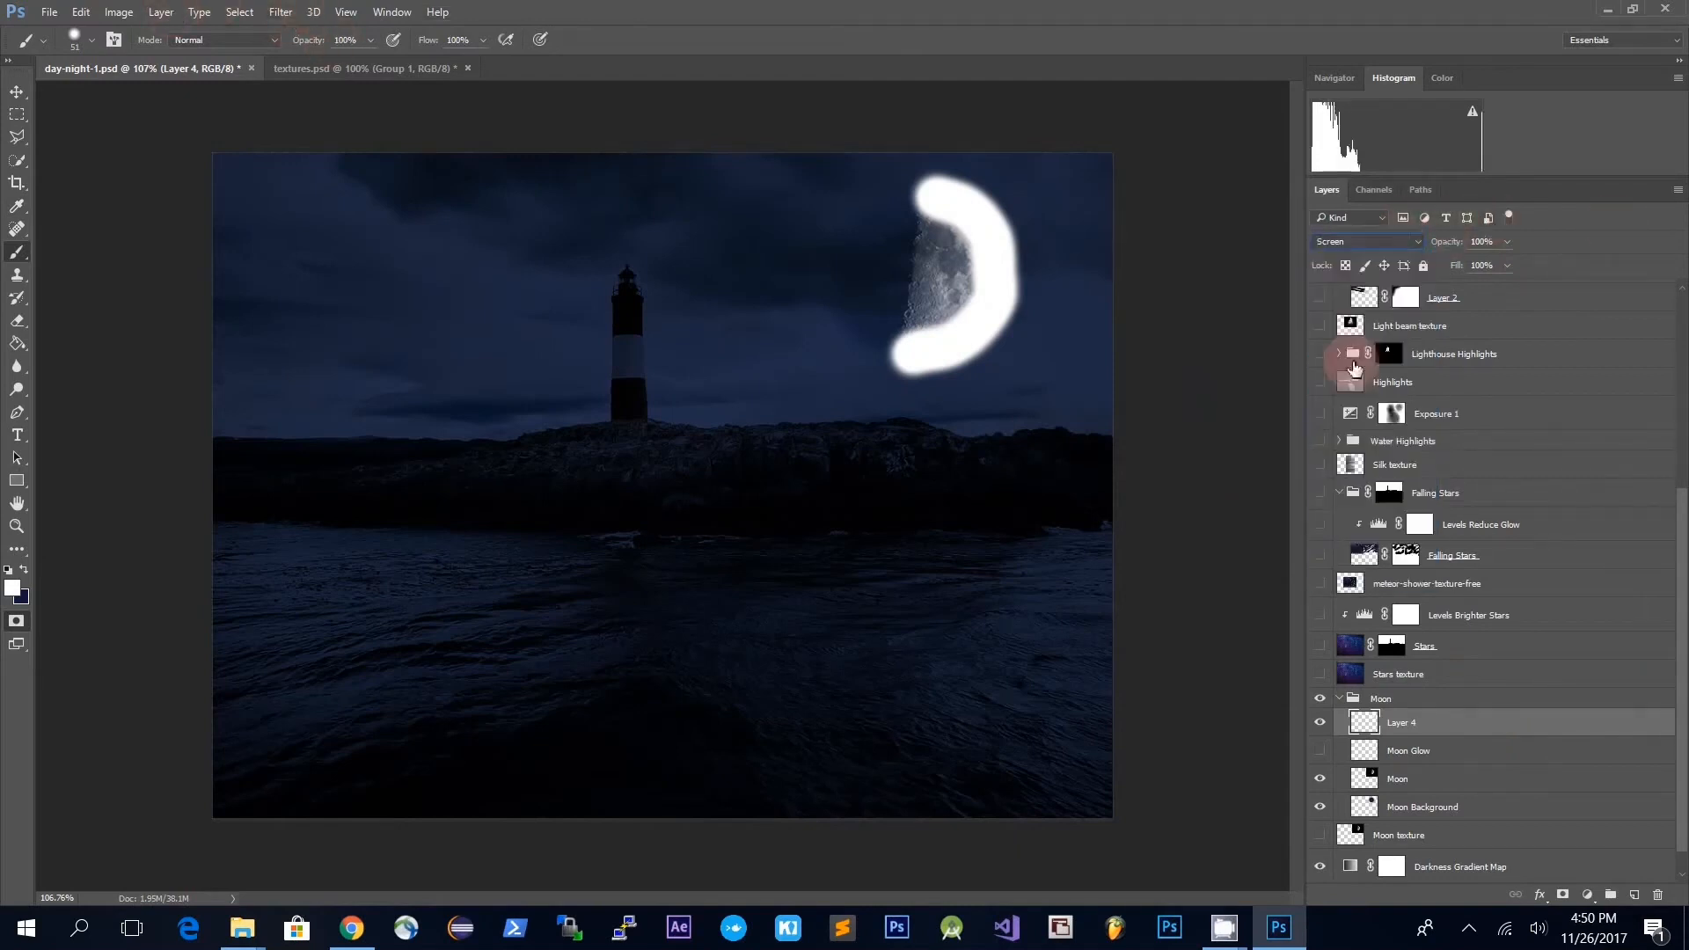
{"action": "left_click", "coordinate": [280, 12]}
{"action": "left_click", "coordinate": [304, 256]}
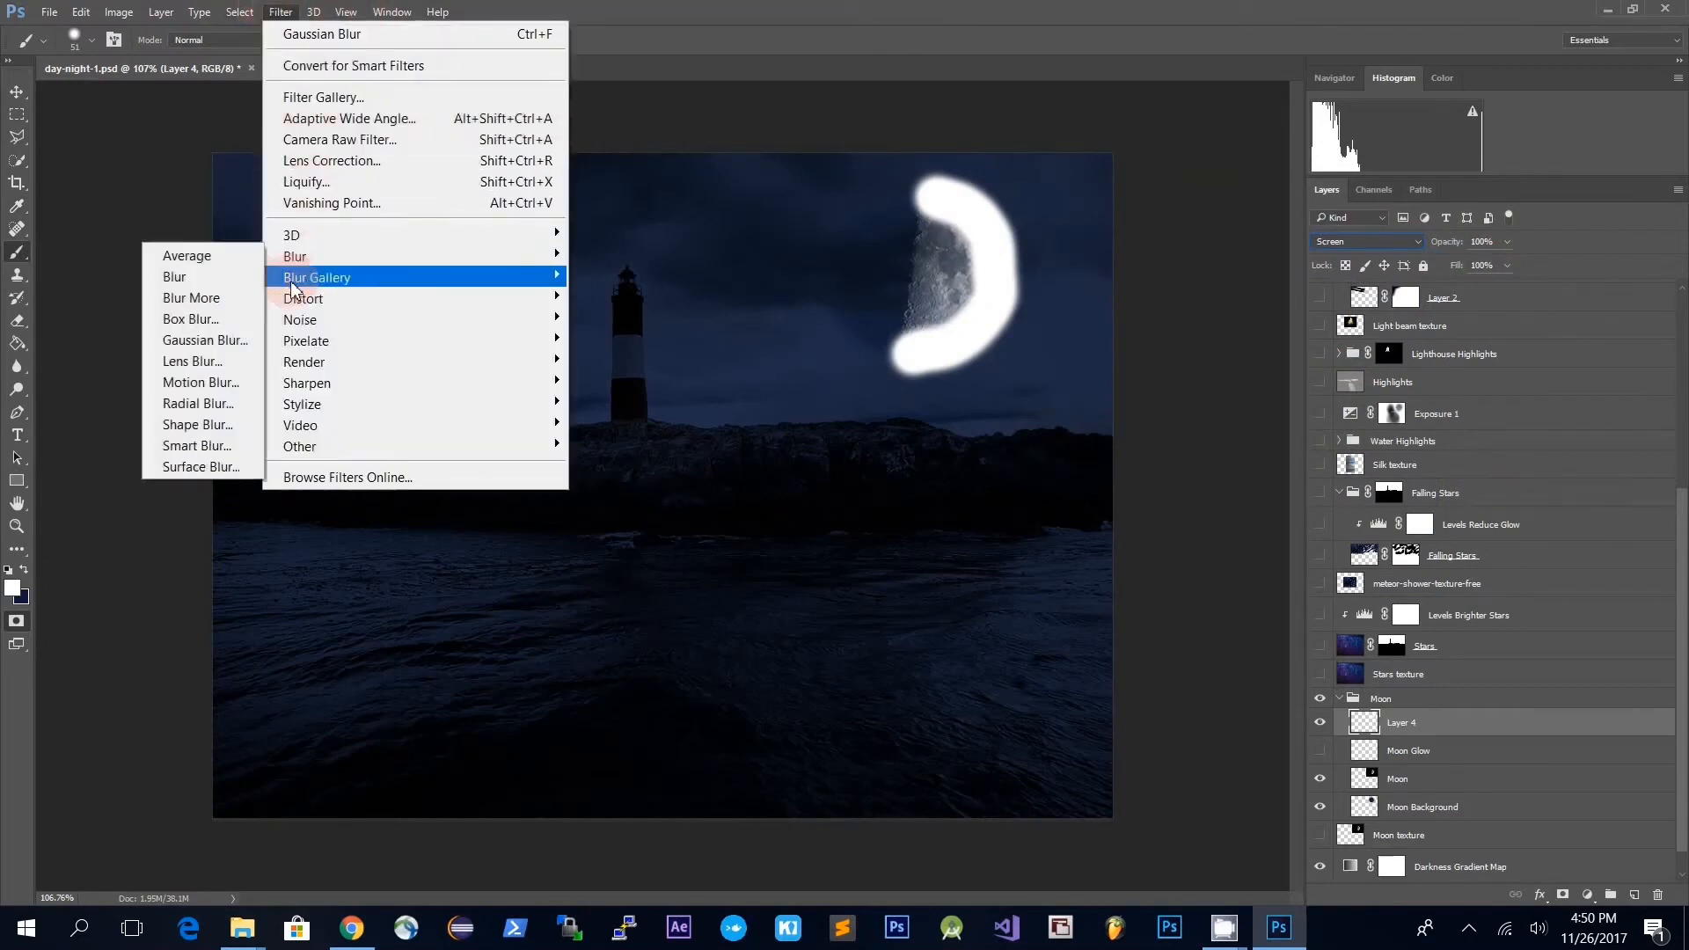
{"action": "left_click", "coordinate": [243, 343]}
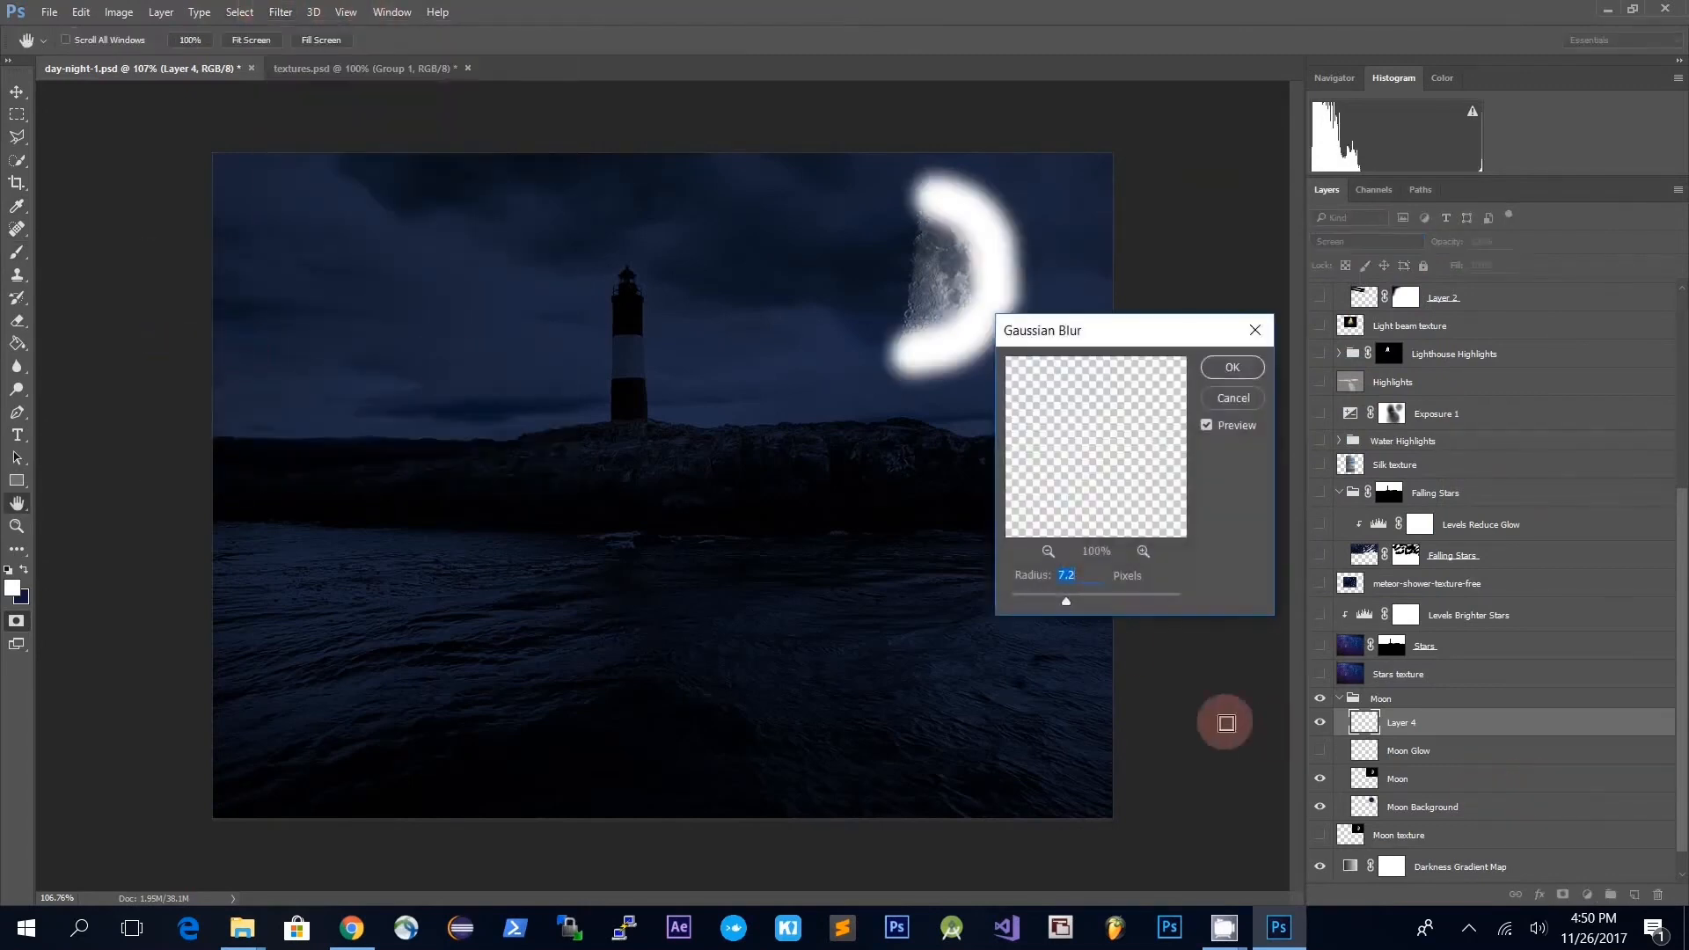
{"action": "left_click_drag", "start_coordinate": [1067, 603], "coordinate": [1102, 607]}
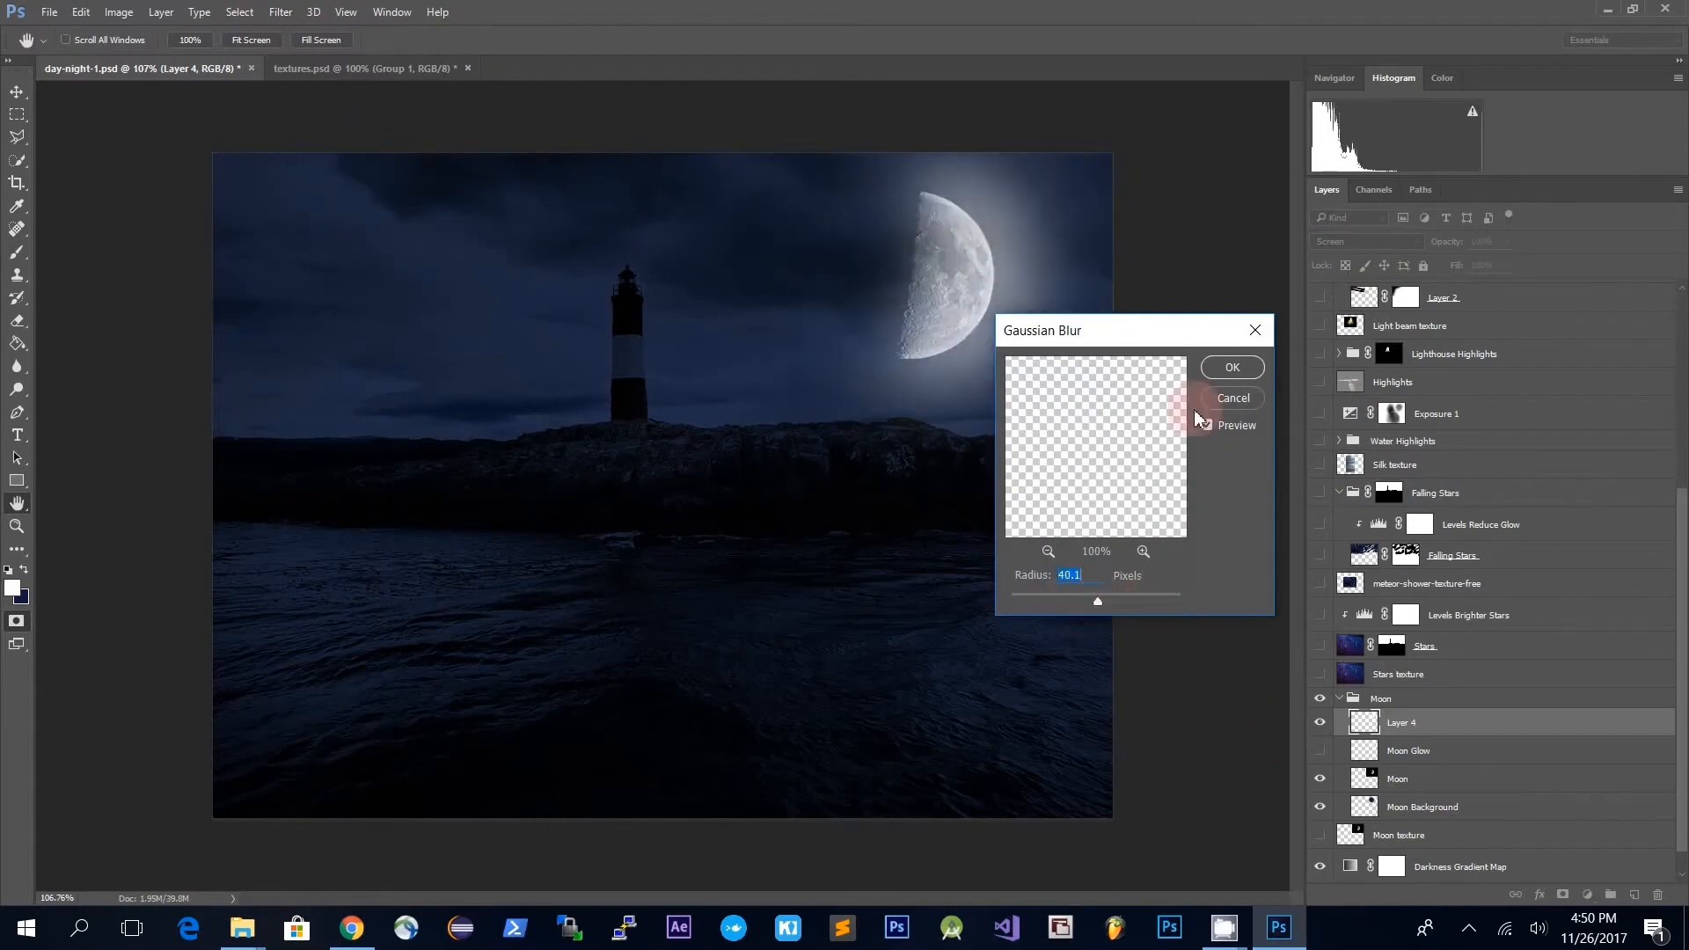
{"action": "left_click", "coordinate": [1218, 367]}
- Erase the excess glow around the moon with a soft 200 px eraser
{"action": "key", "text": "b"}
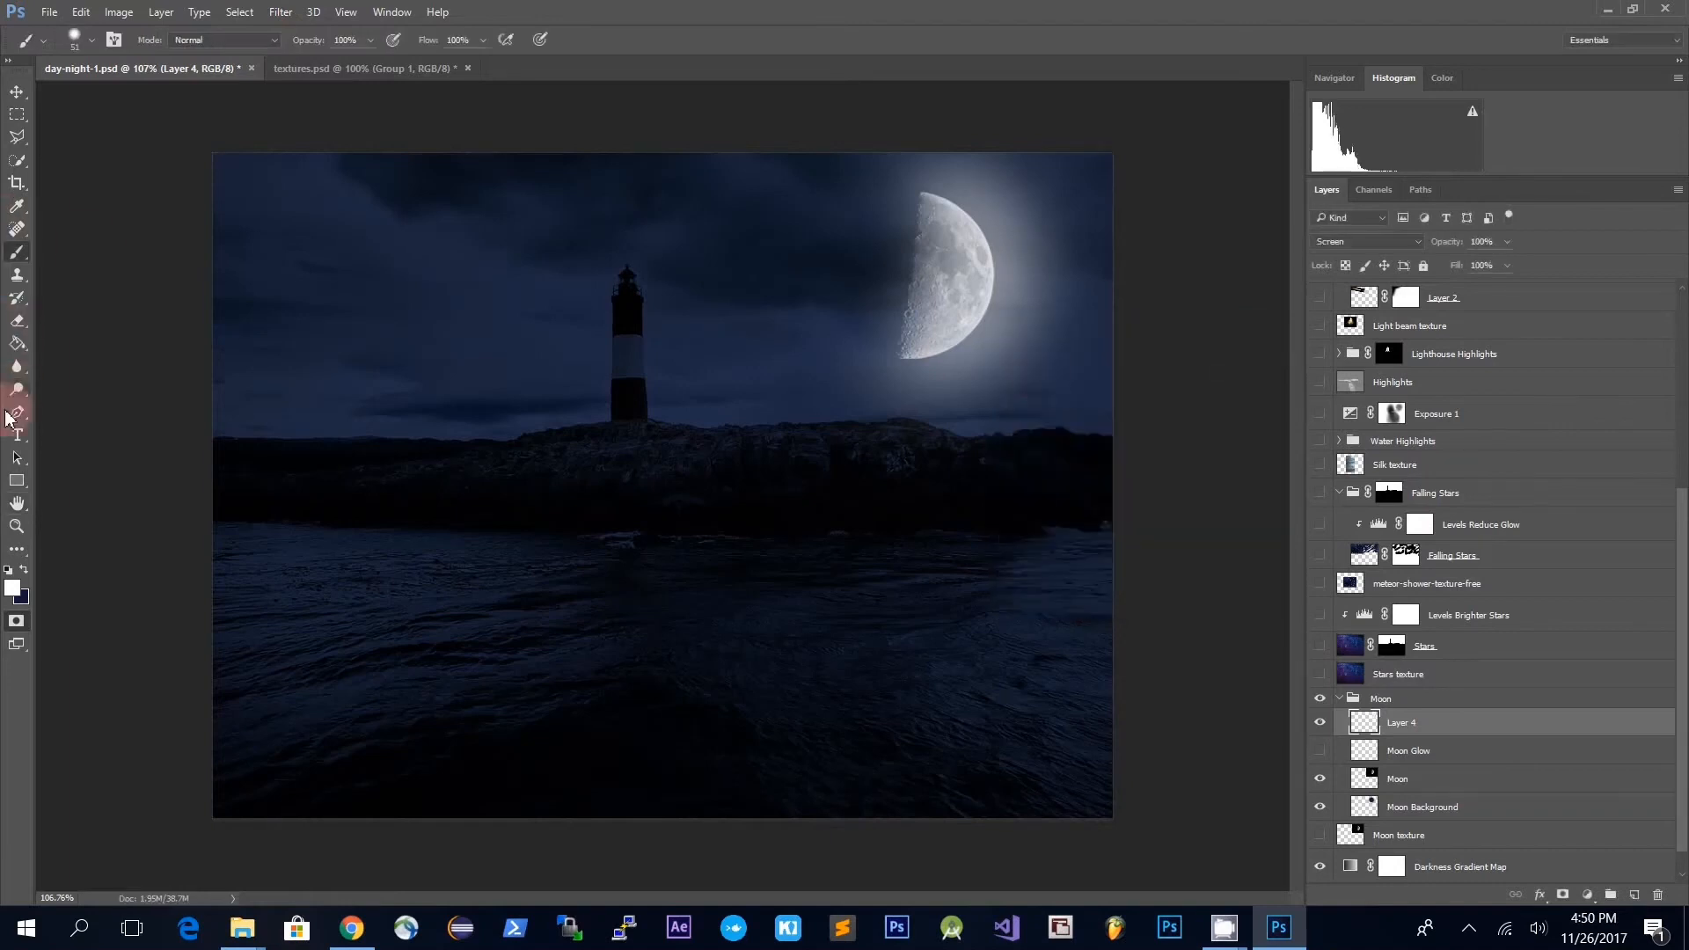
{"action": "left_click", "coordinate": [18, 322]}
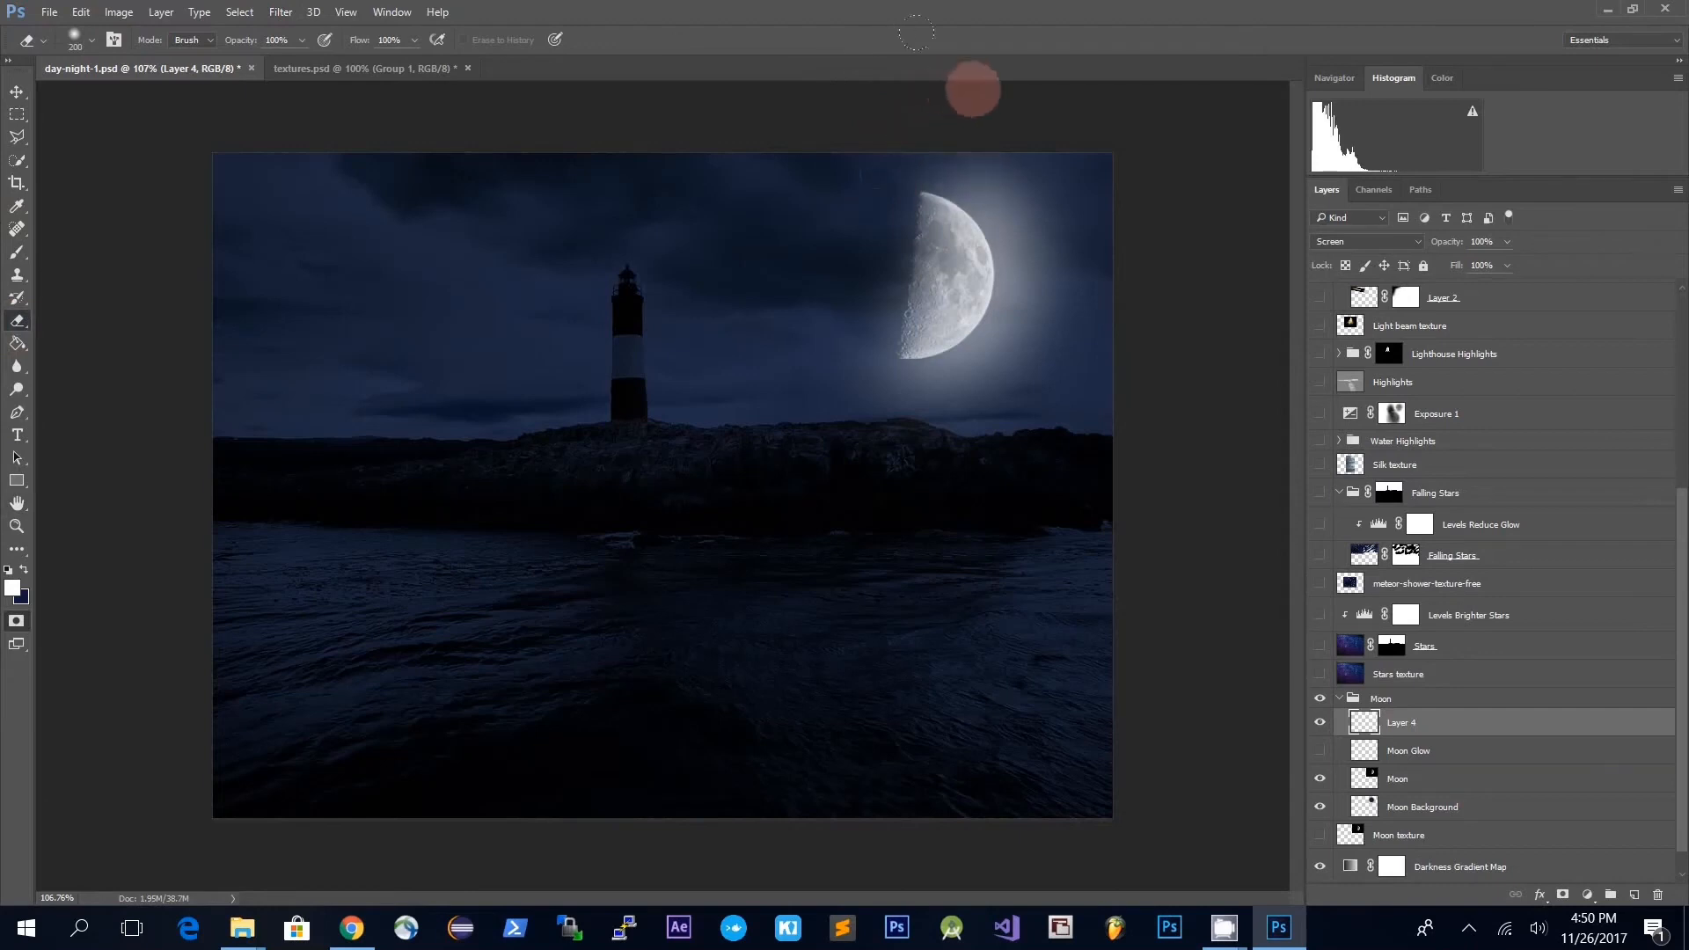
{"action": "mouse_move", "coordinate": [973, 391]}
{"action": "left_mouse_down"}
{"action": "mouse_move", "coordinate": [845, 396]}
{"action": "mouse_move", "coordinate": [944, 371]}
{"action": "mouse_move", "coordinate": [1025, 293]}
{"action": "mouse_move", "coordinate": [1063, 164]}
{"action": "mouse_move", "coordinate": [954, 64]}
{"action": "left_mouse_up"}
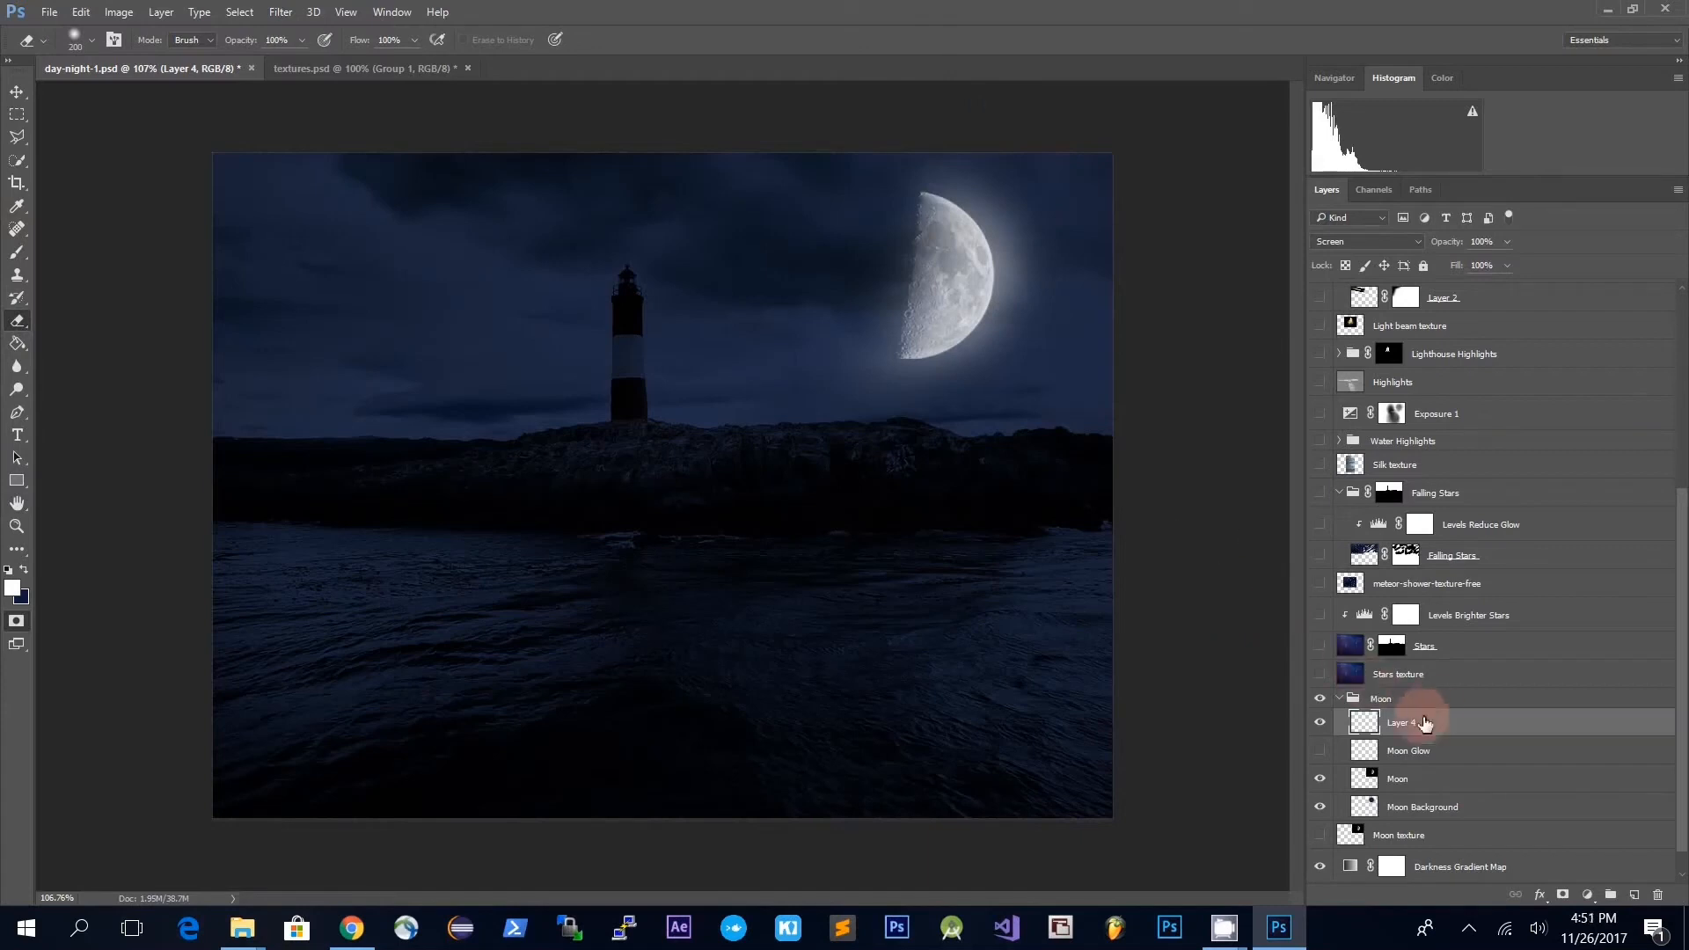
- Replace the painted glow layer with the prepared Moon Glow layer and collapse the Moon group
{"action": "key", "text": "Delete"}
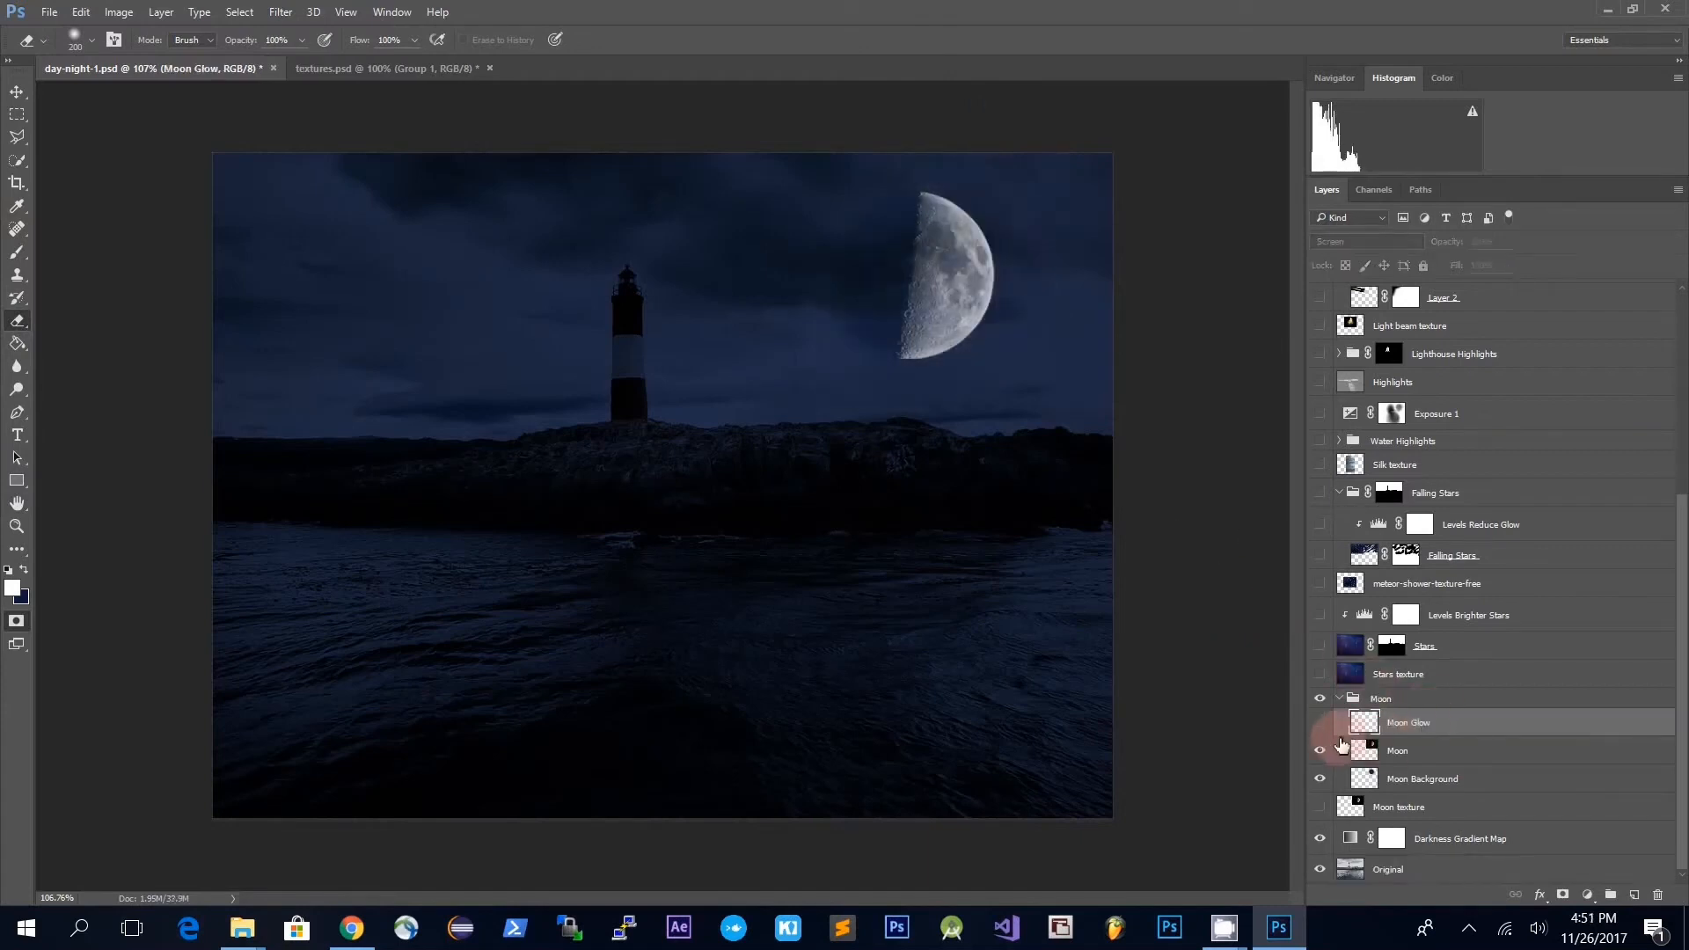
{"action": "left_click", "coordinate": [1320, 722]}
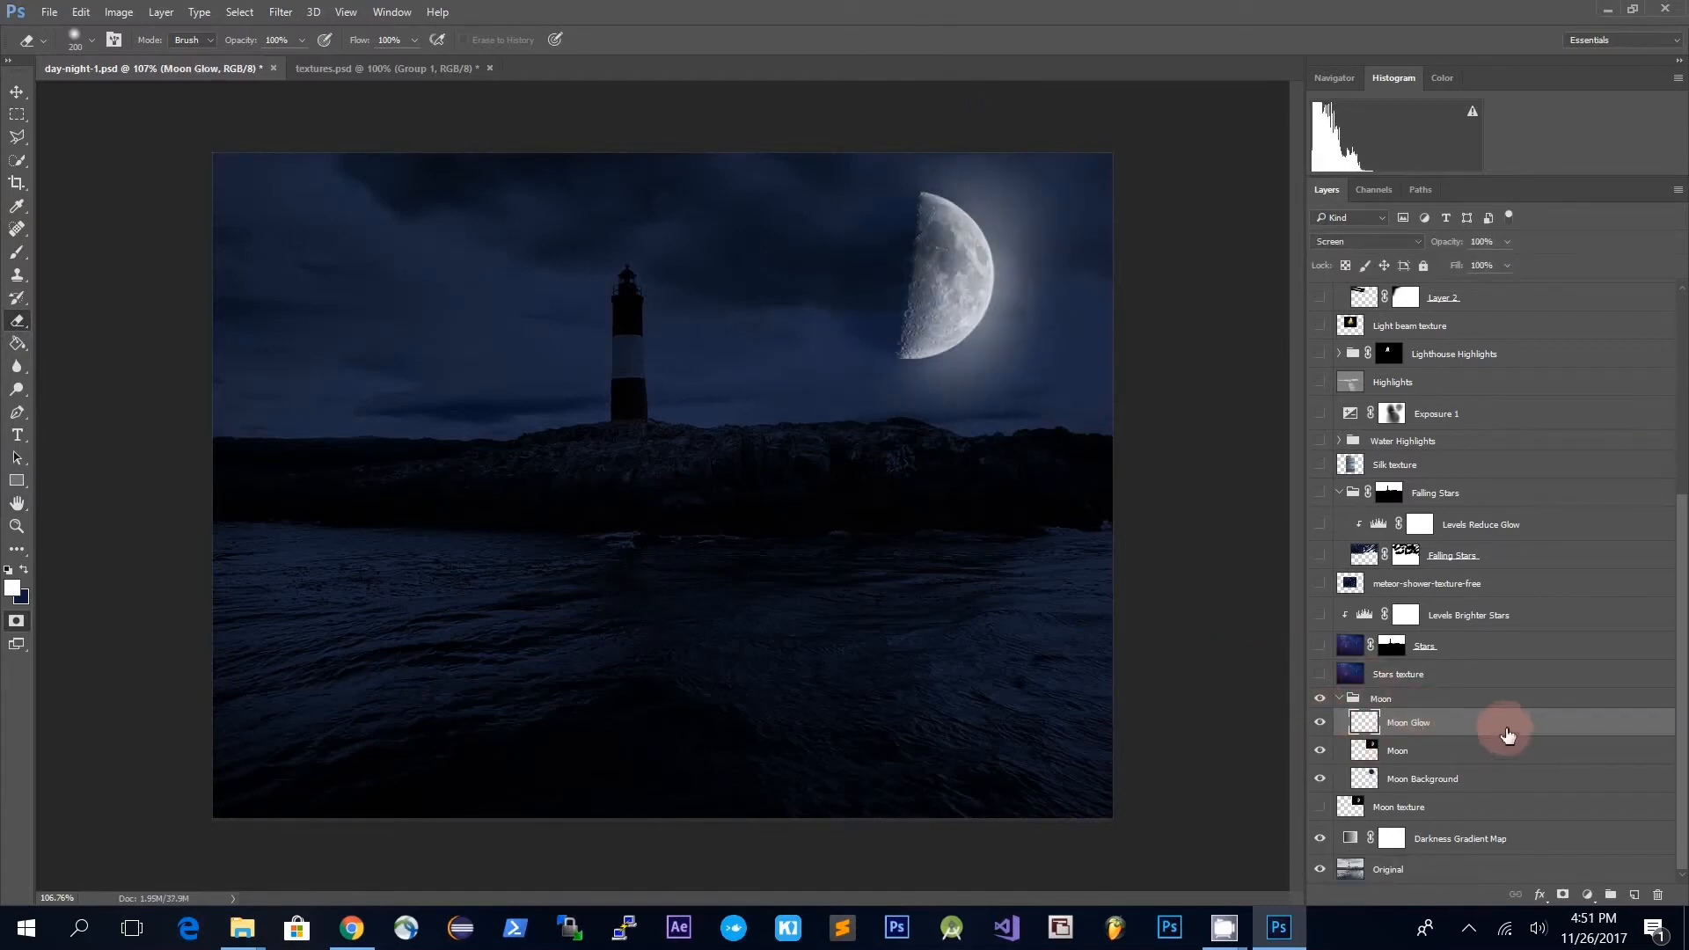
{"action": "left_click", "coordinate": [1340, 698]}
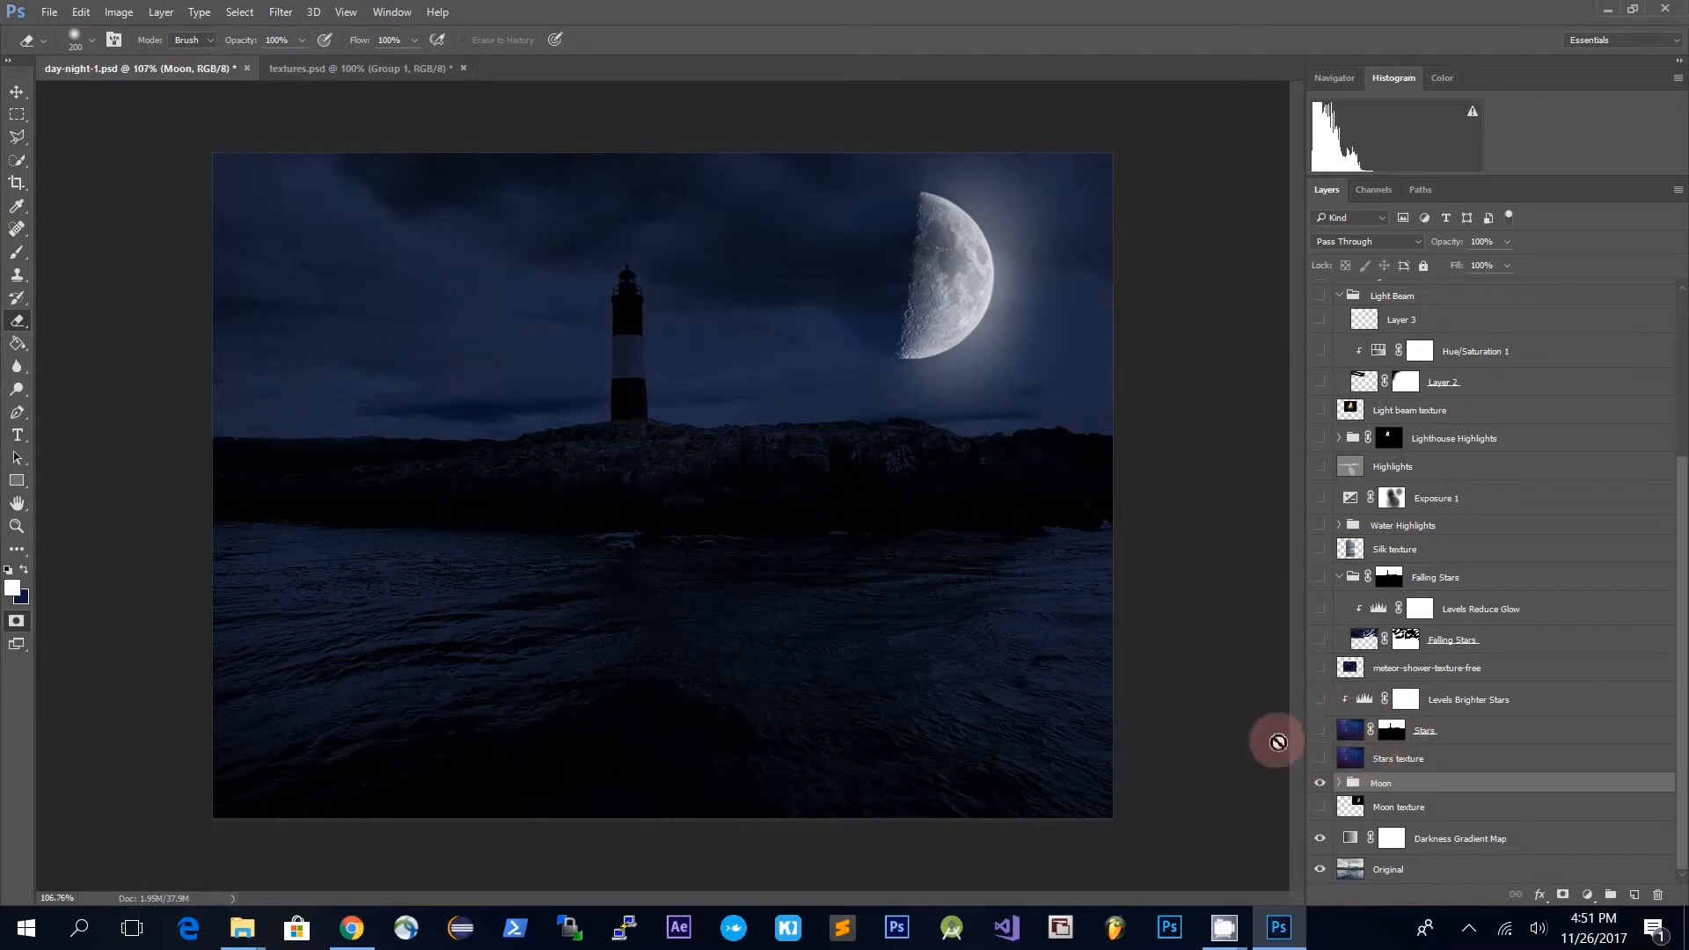
- Compare the full-frame Stars texture layer with the masked Stars layer by toggling their visibility
{"action": "left_click", "coordinate": [1320, 760]}
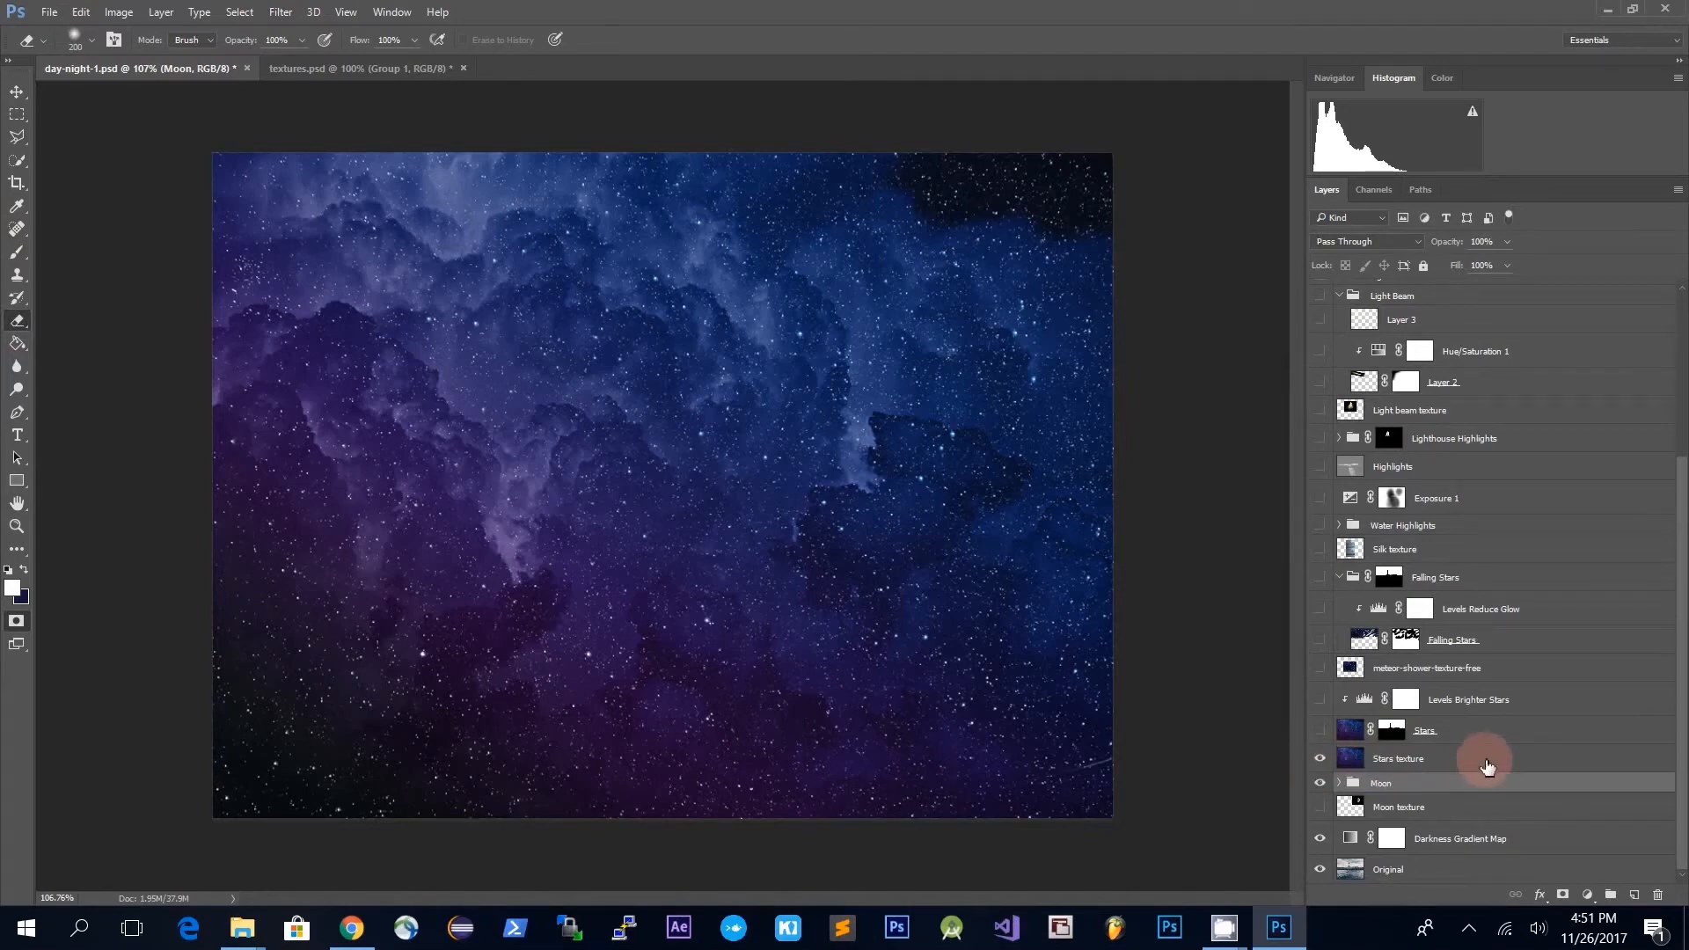
{"action": "left_click", "coordinate": [1486, 766]}
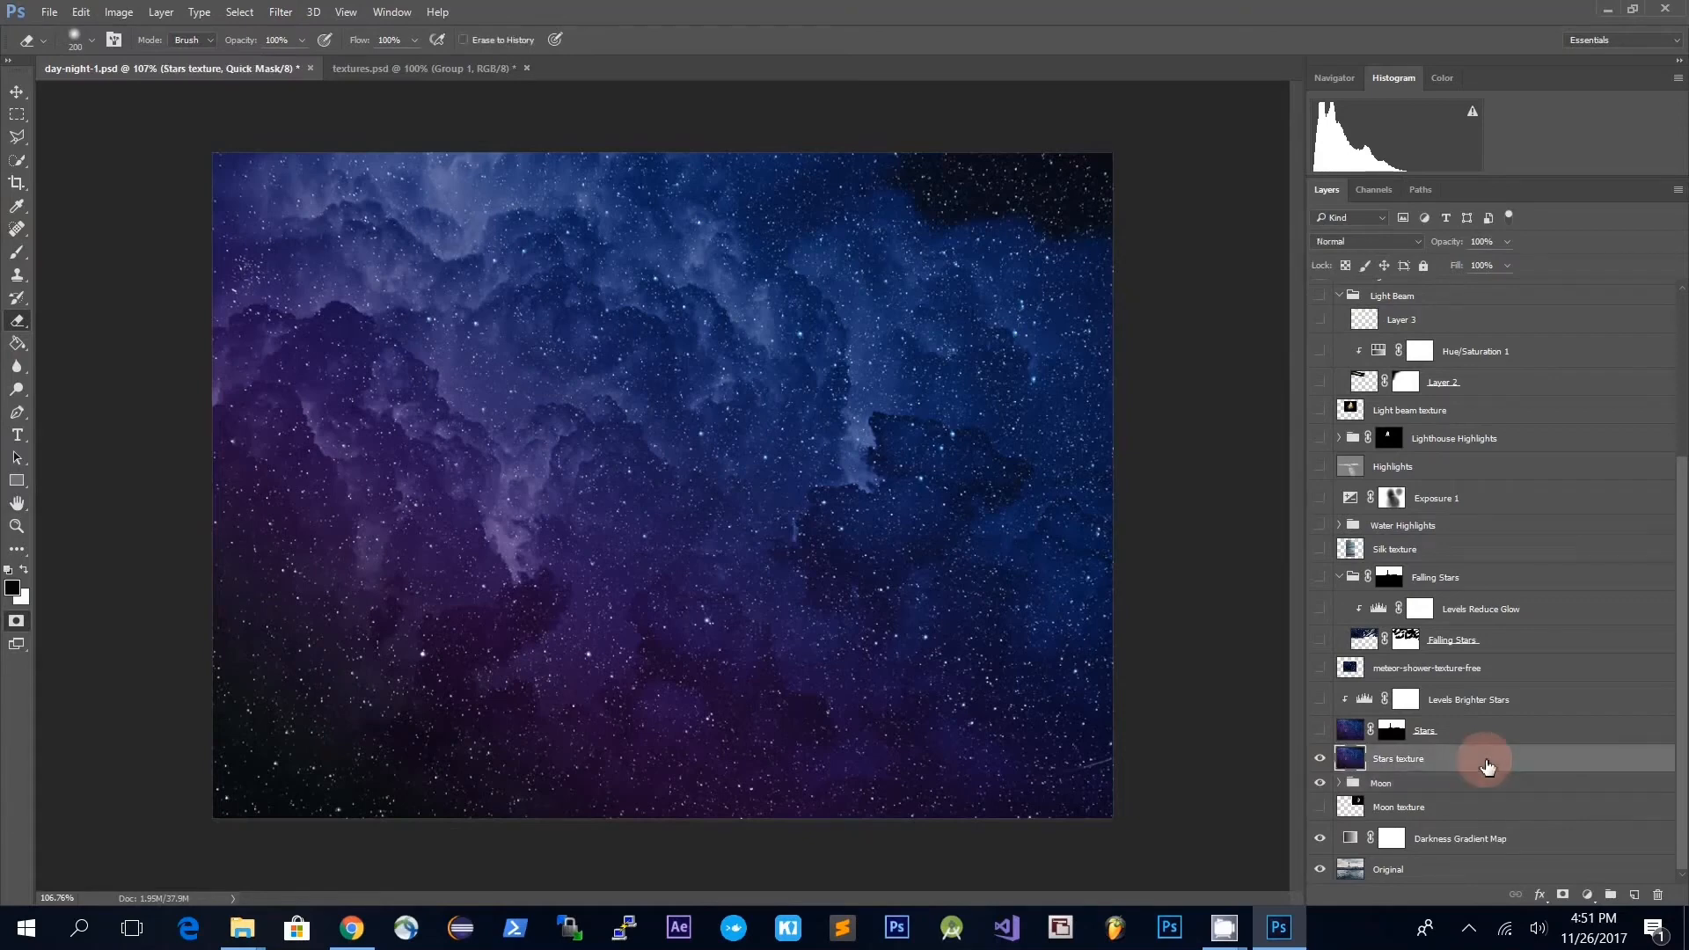
{"action": "key", "text": "q"}
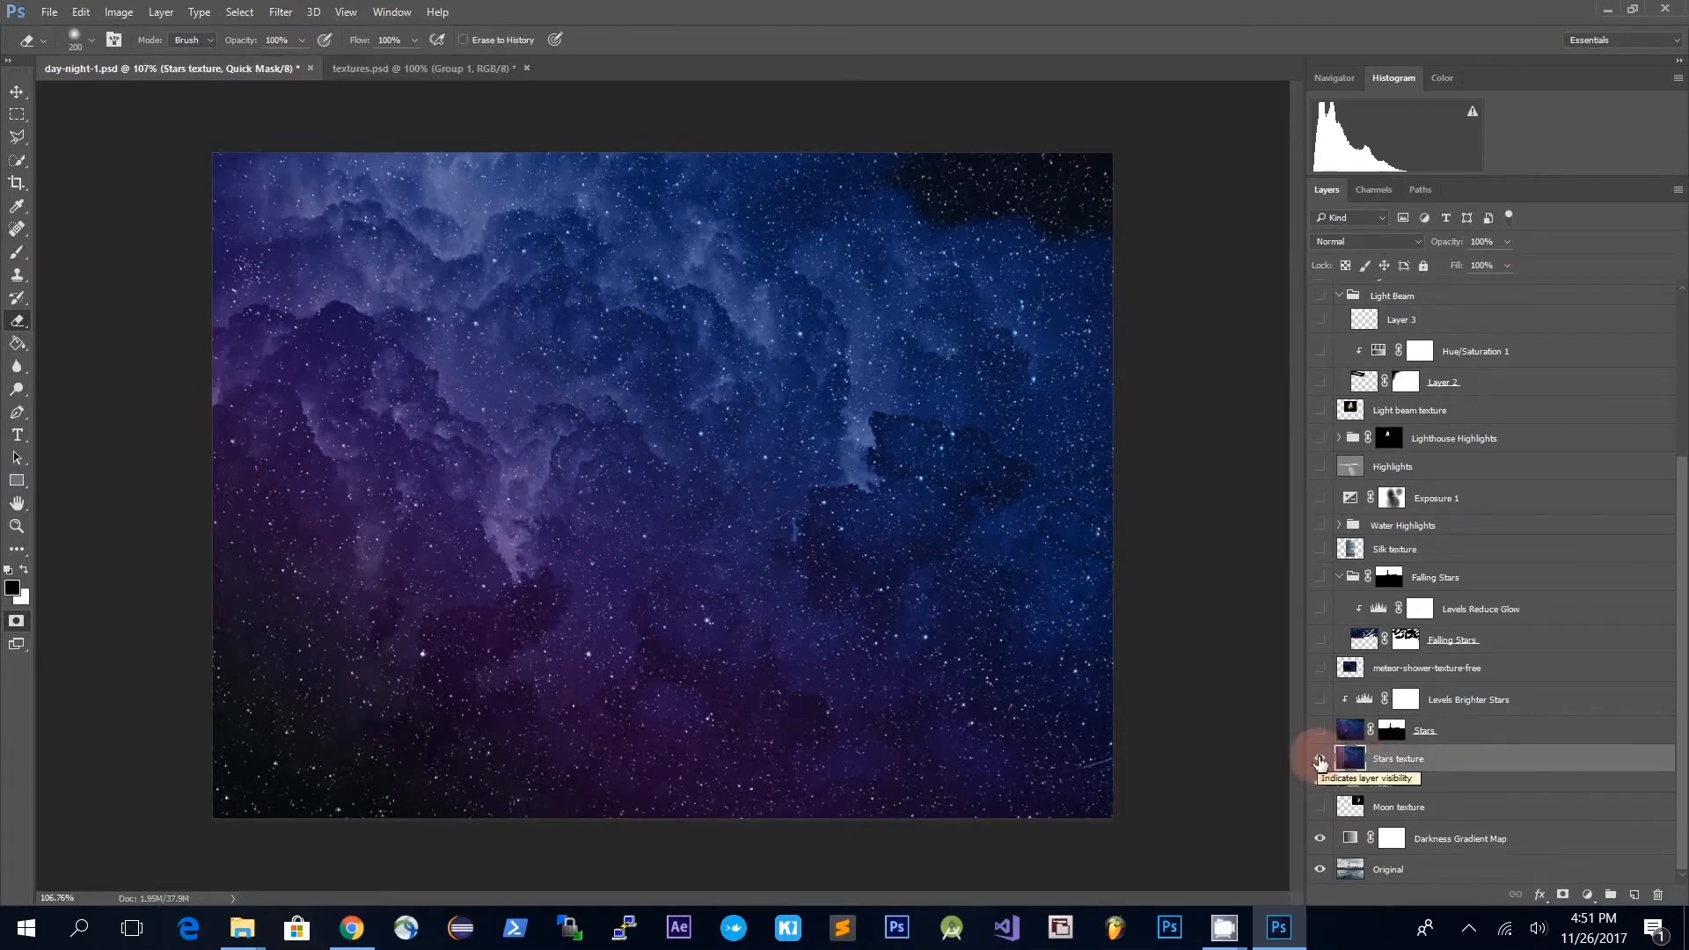
{"action": "left_click", "coordinate": [1319, 759]}
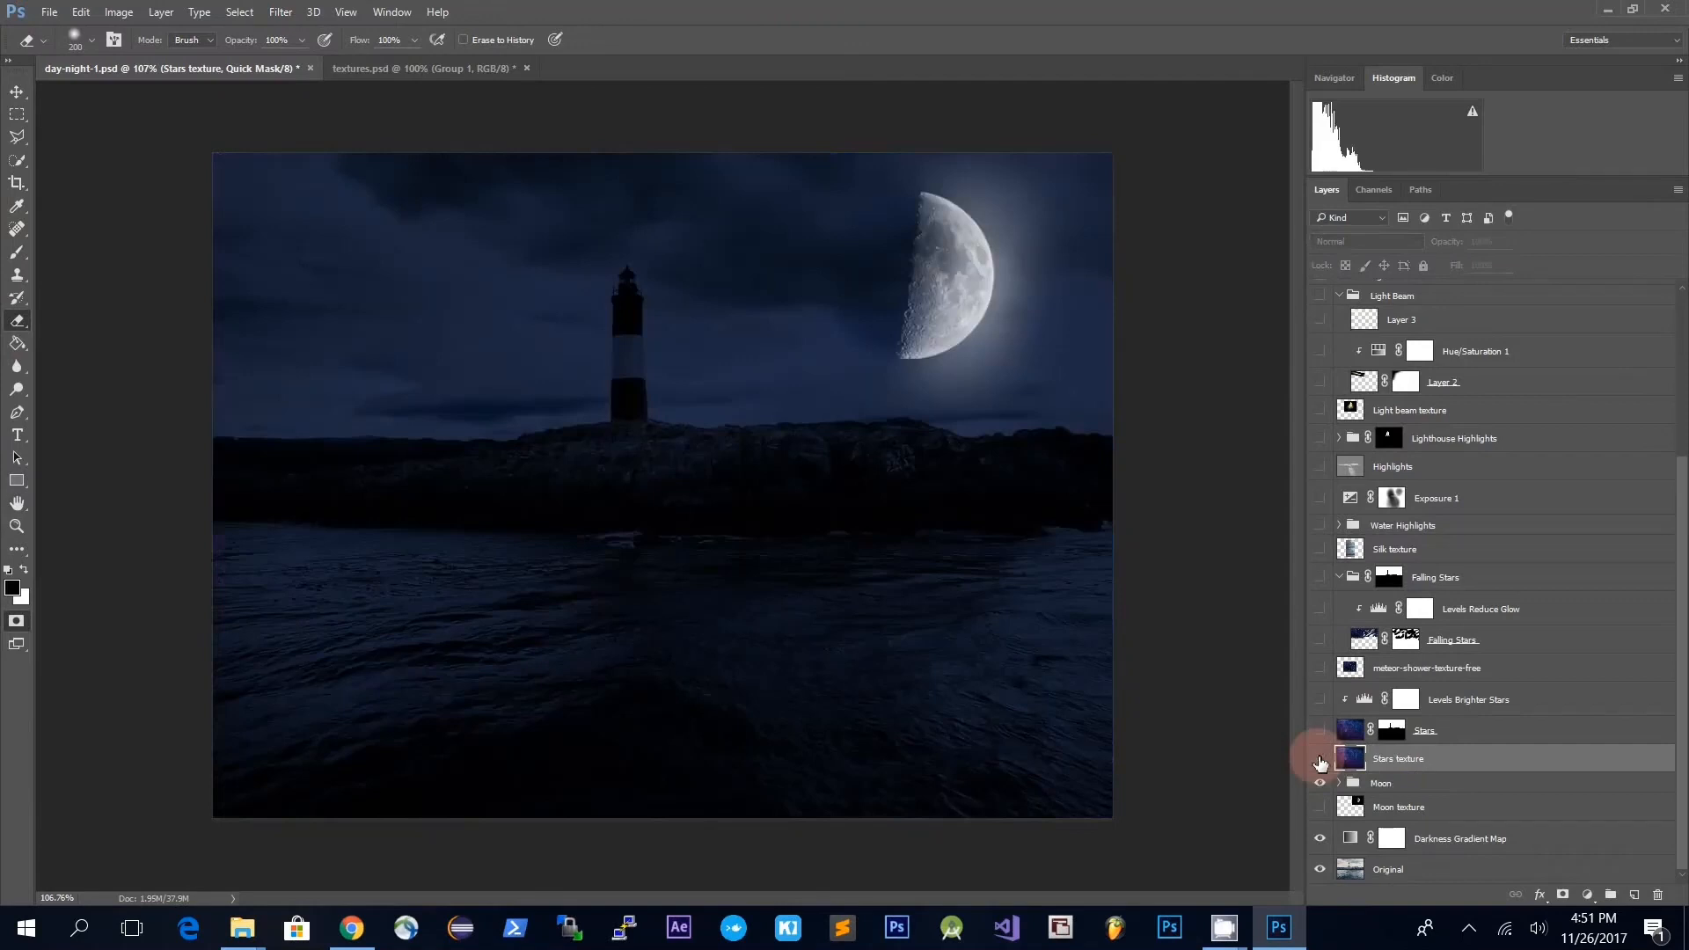
{"action": "left_click", "coordinate": [1319, 761]}
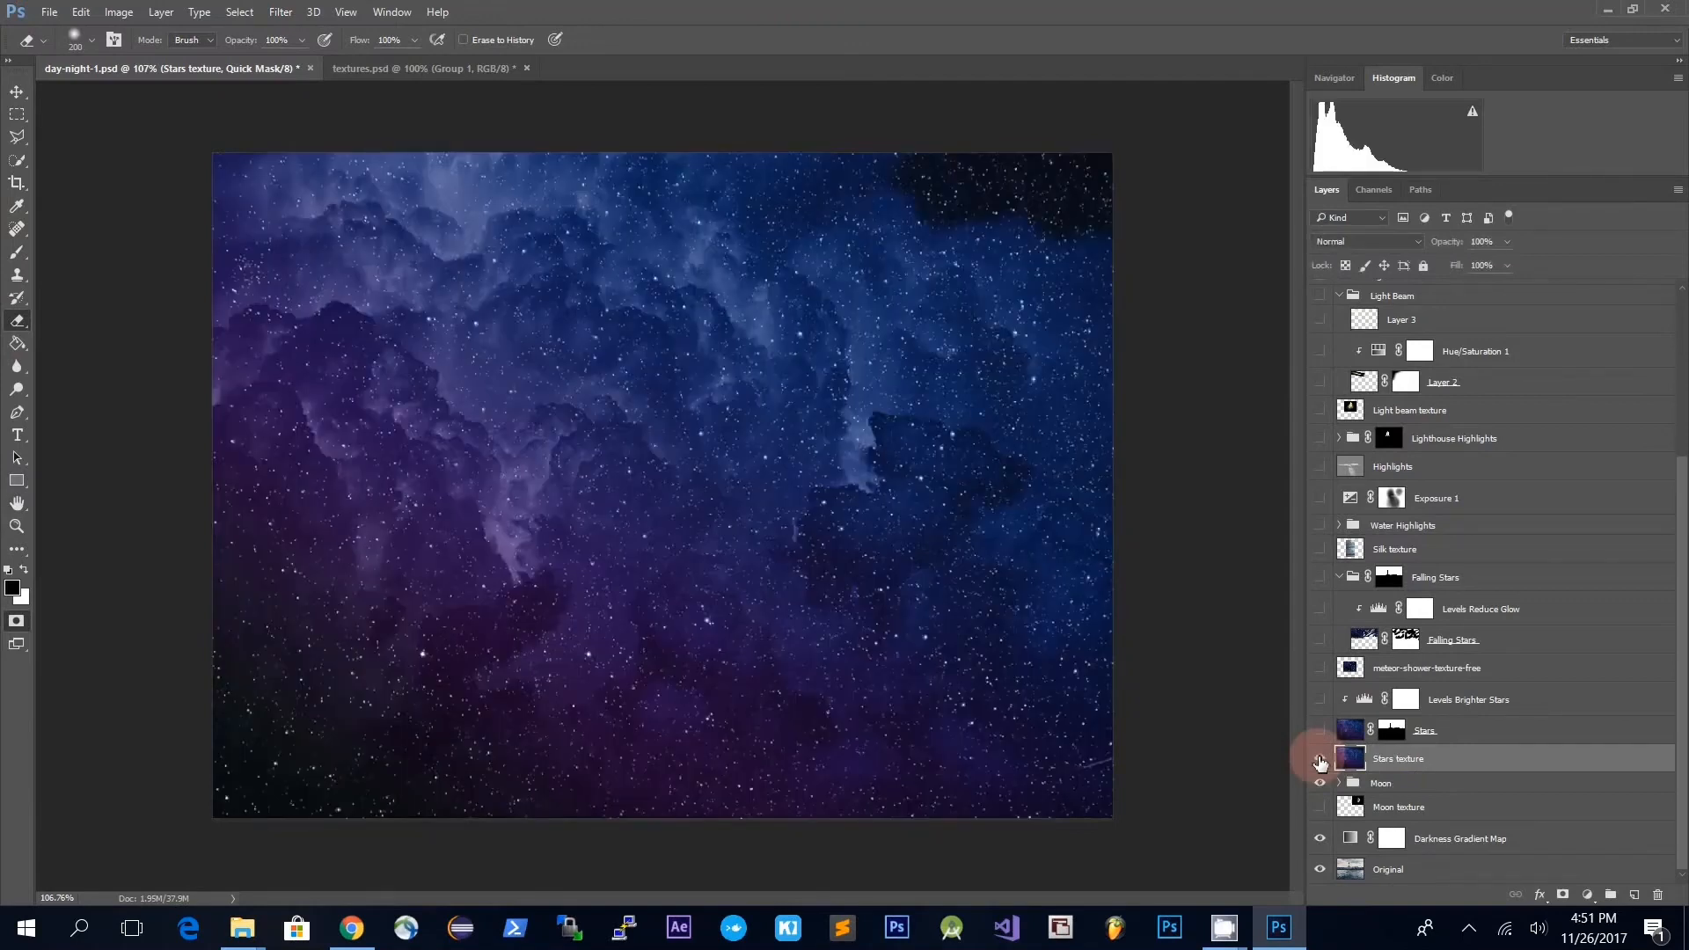
{"action": "left_click", "coordinate": [1319, 762]}
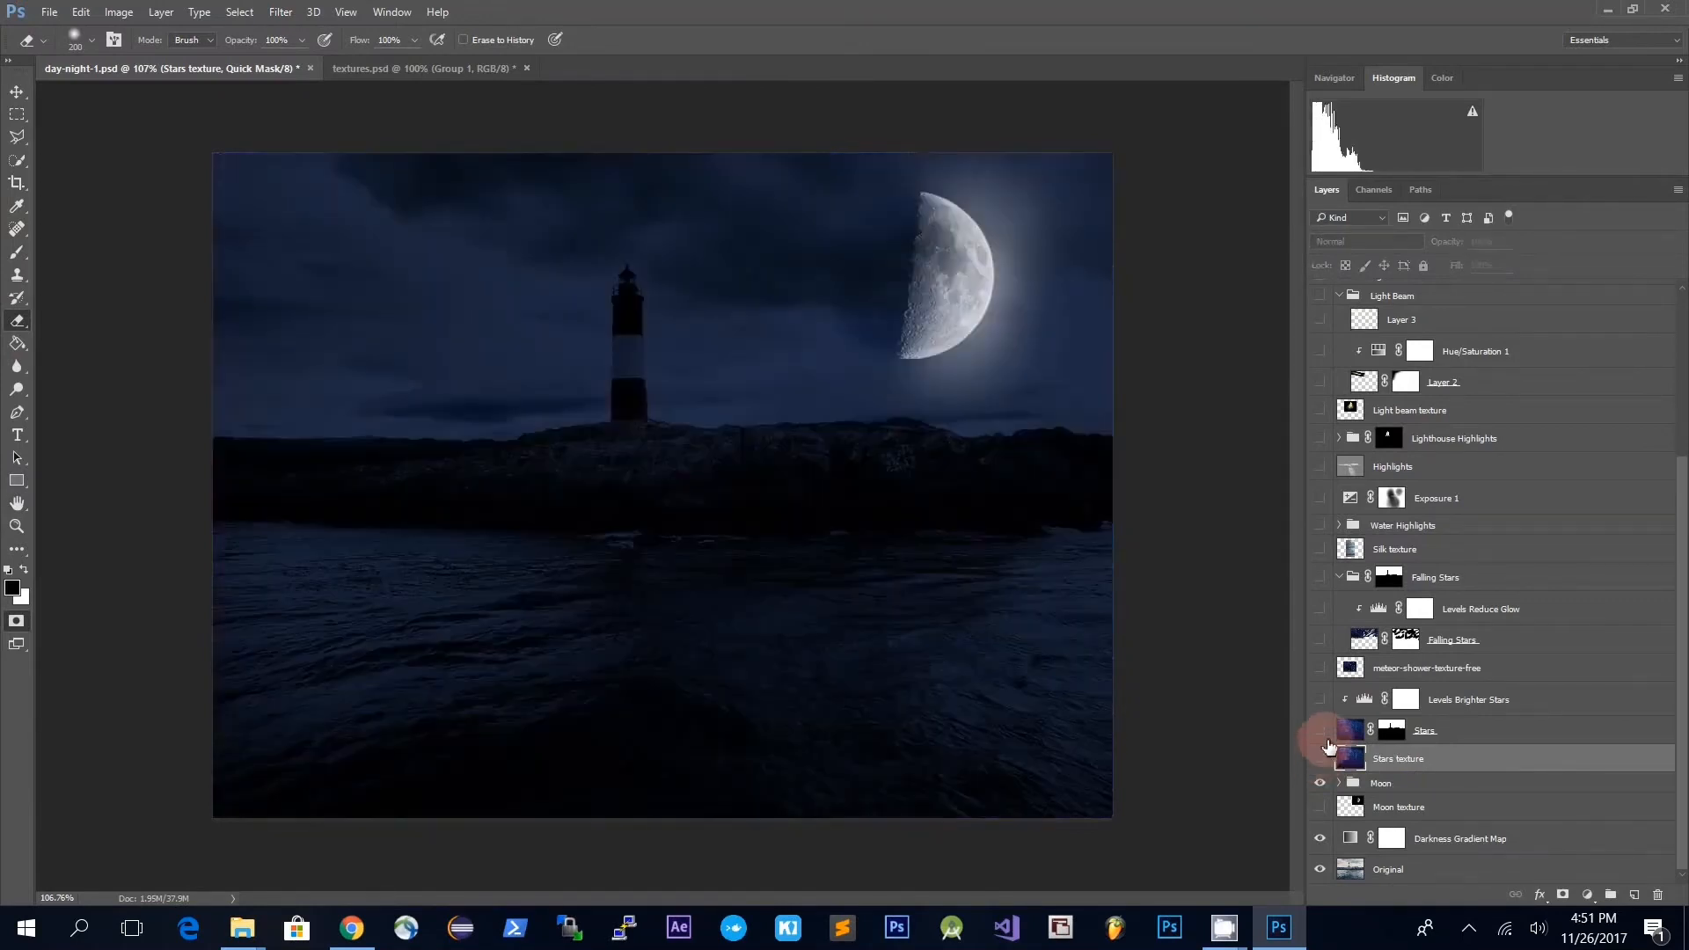
{"action": "left_click", "coordinate": [1319, 731]}
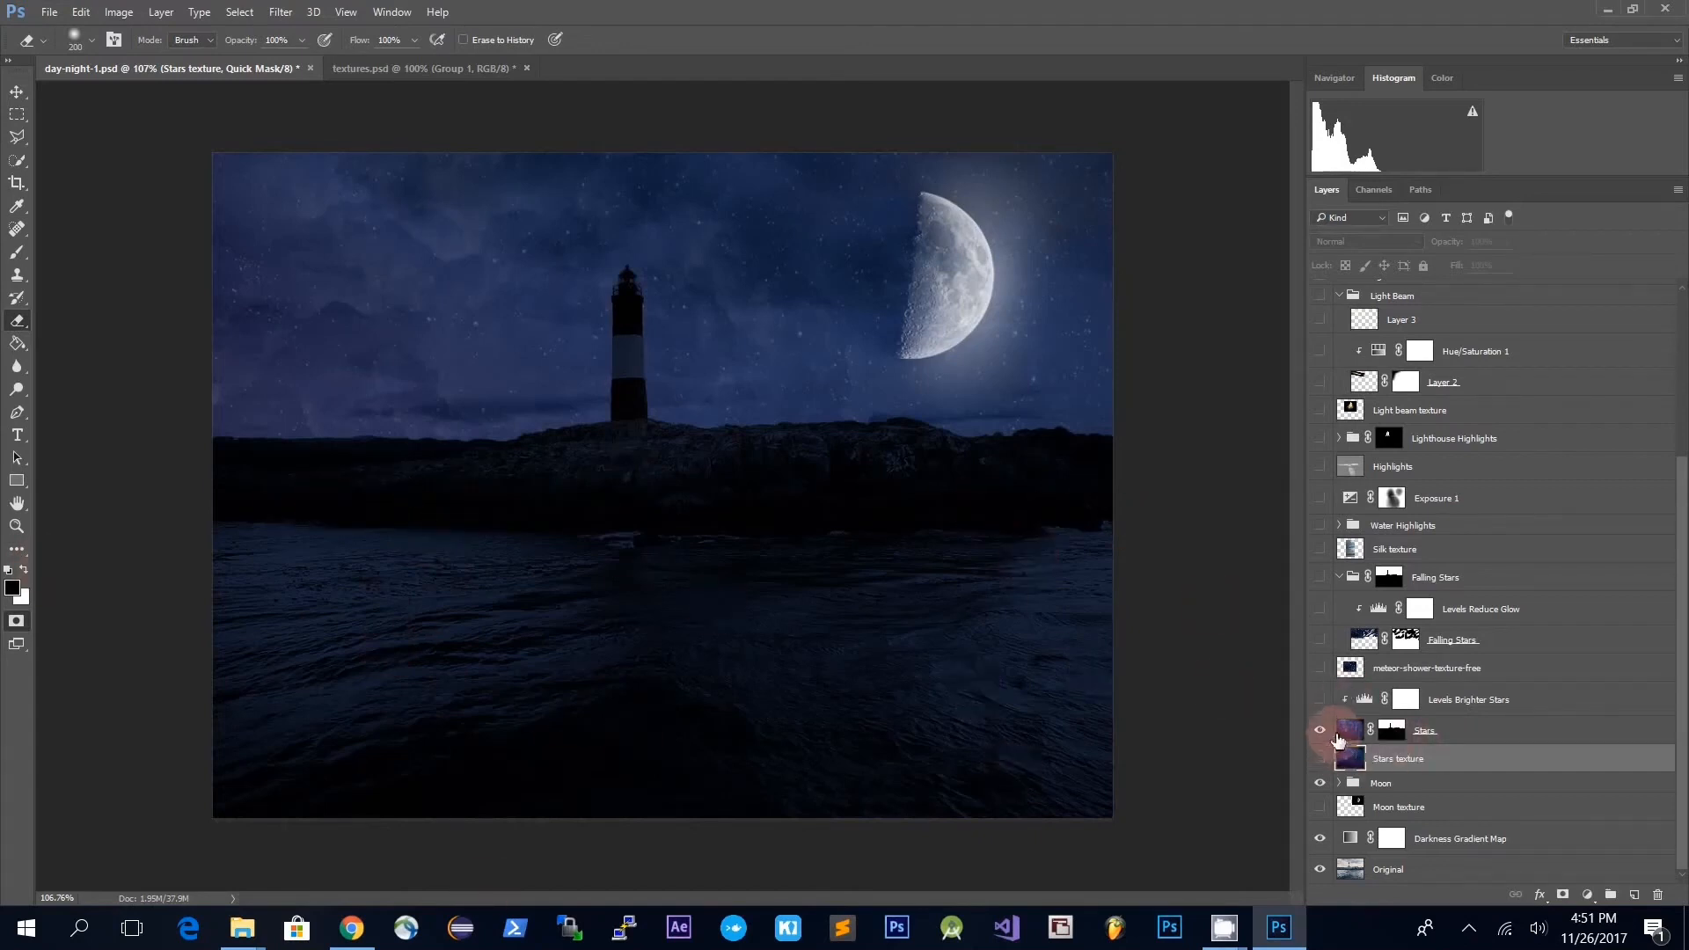
{"action": "left_click_drag", "start_coordinate": [1338, 739], "coordinate": [1326, 739]}
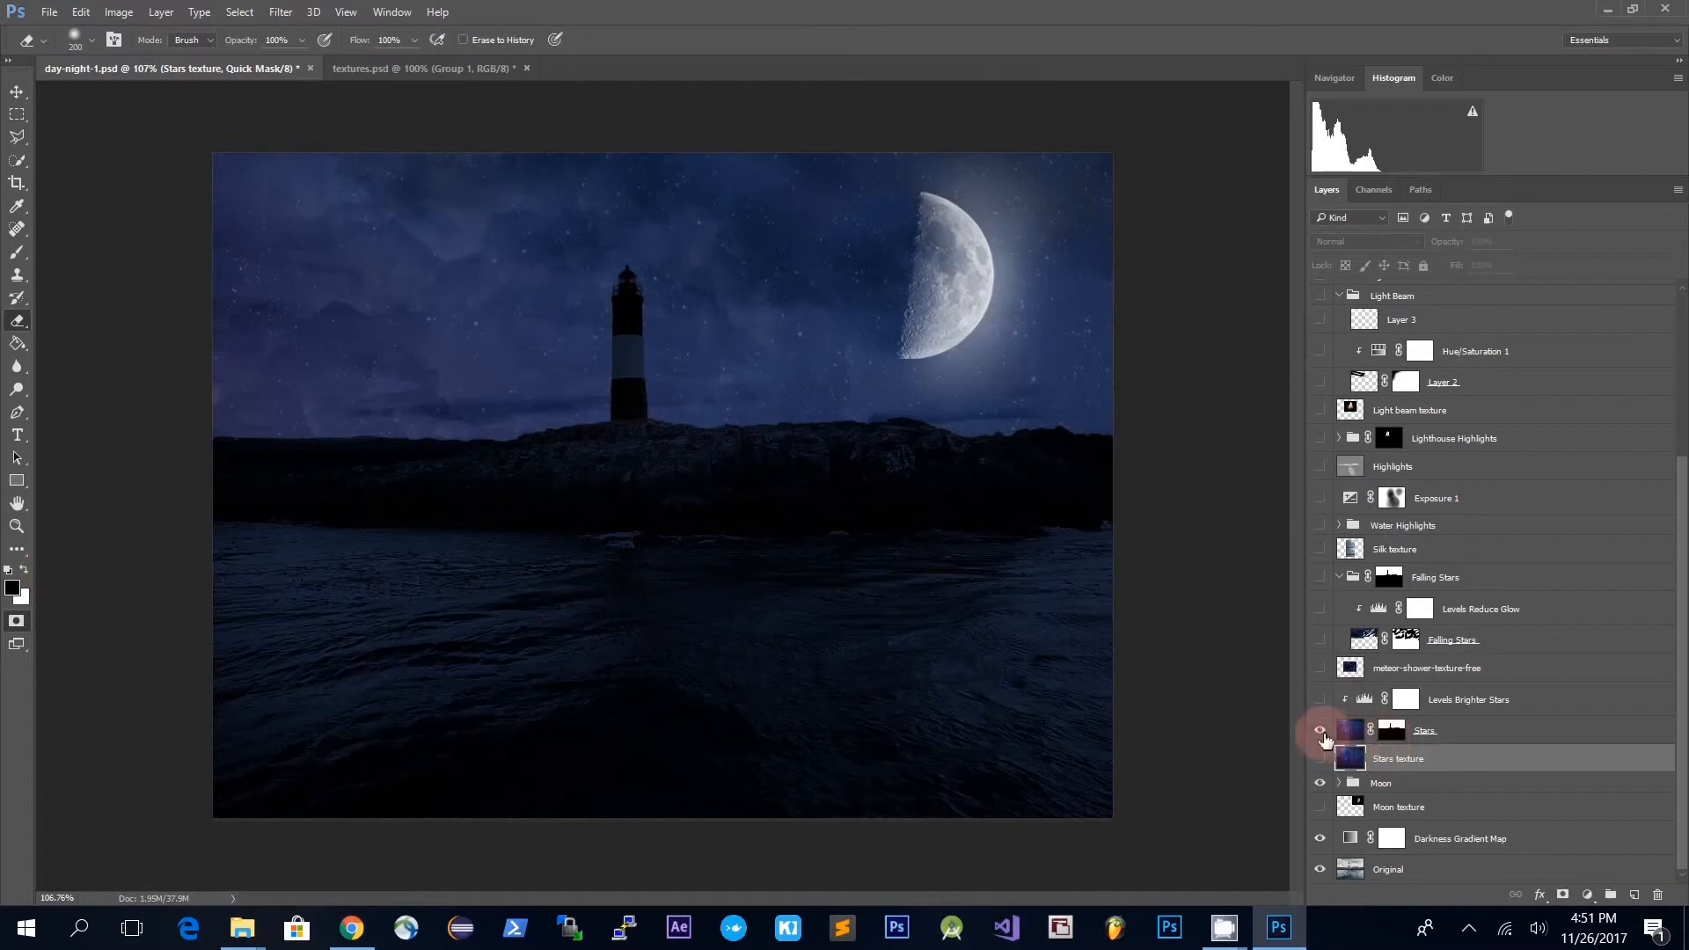
- Show the Stars texture layer in place of the Stars layer and add a layer mask to it
{"action": "left_click", "coordinate": [1319, 758]}
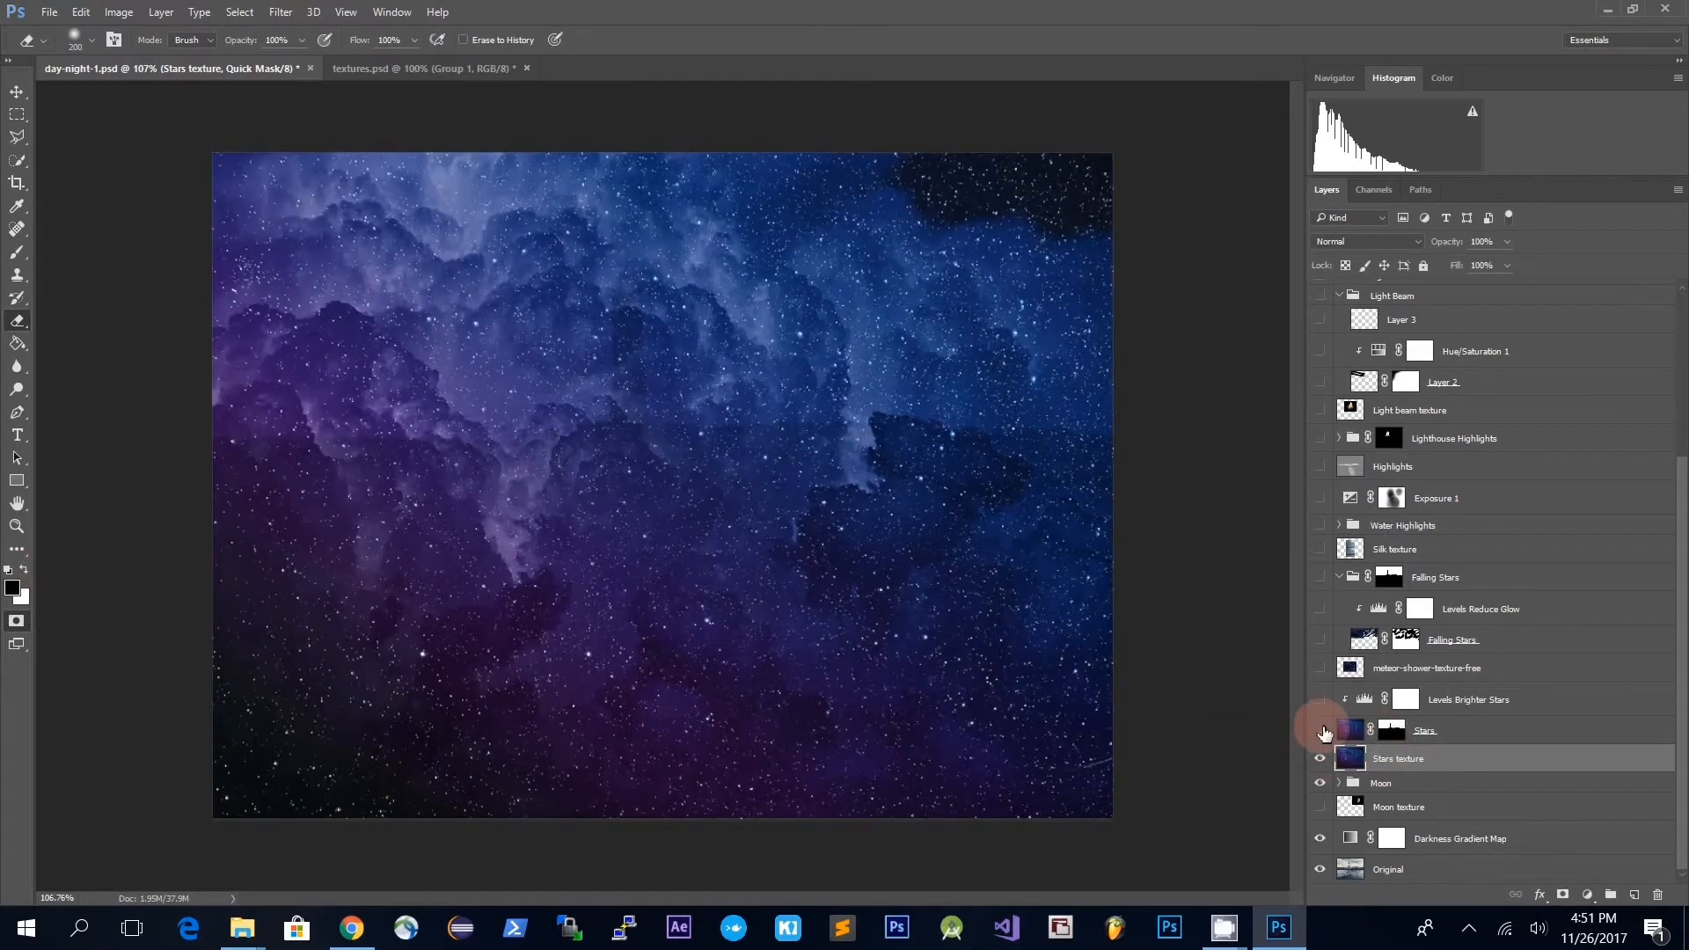
{"action": "left_click", "coordinate": [1320, 730]}
{"action": "left_click", "coordinate": [1579, 899]}
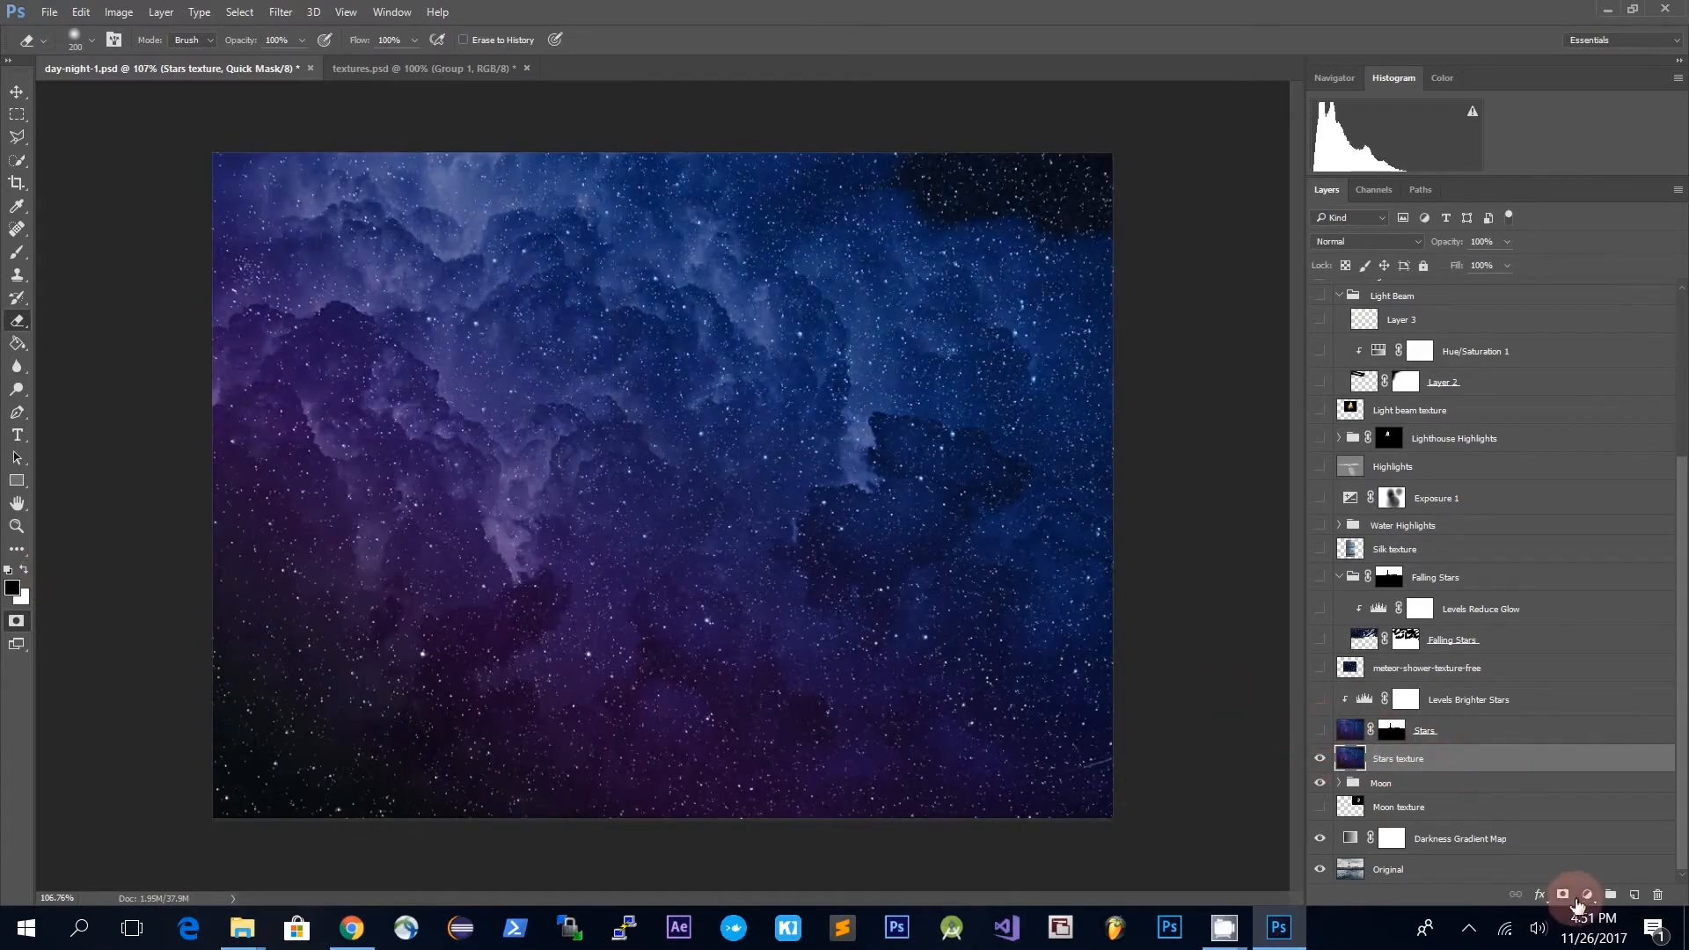
{"action": "left_click", "coordinate": [1464, 890]}
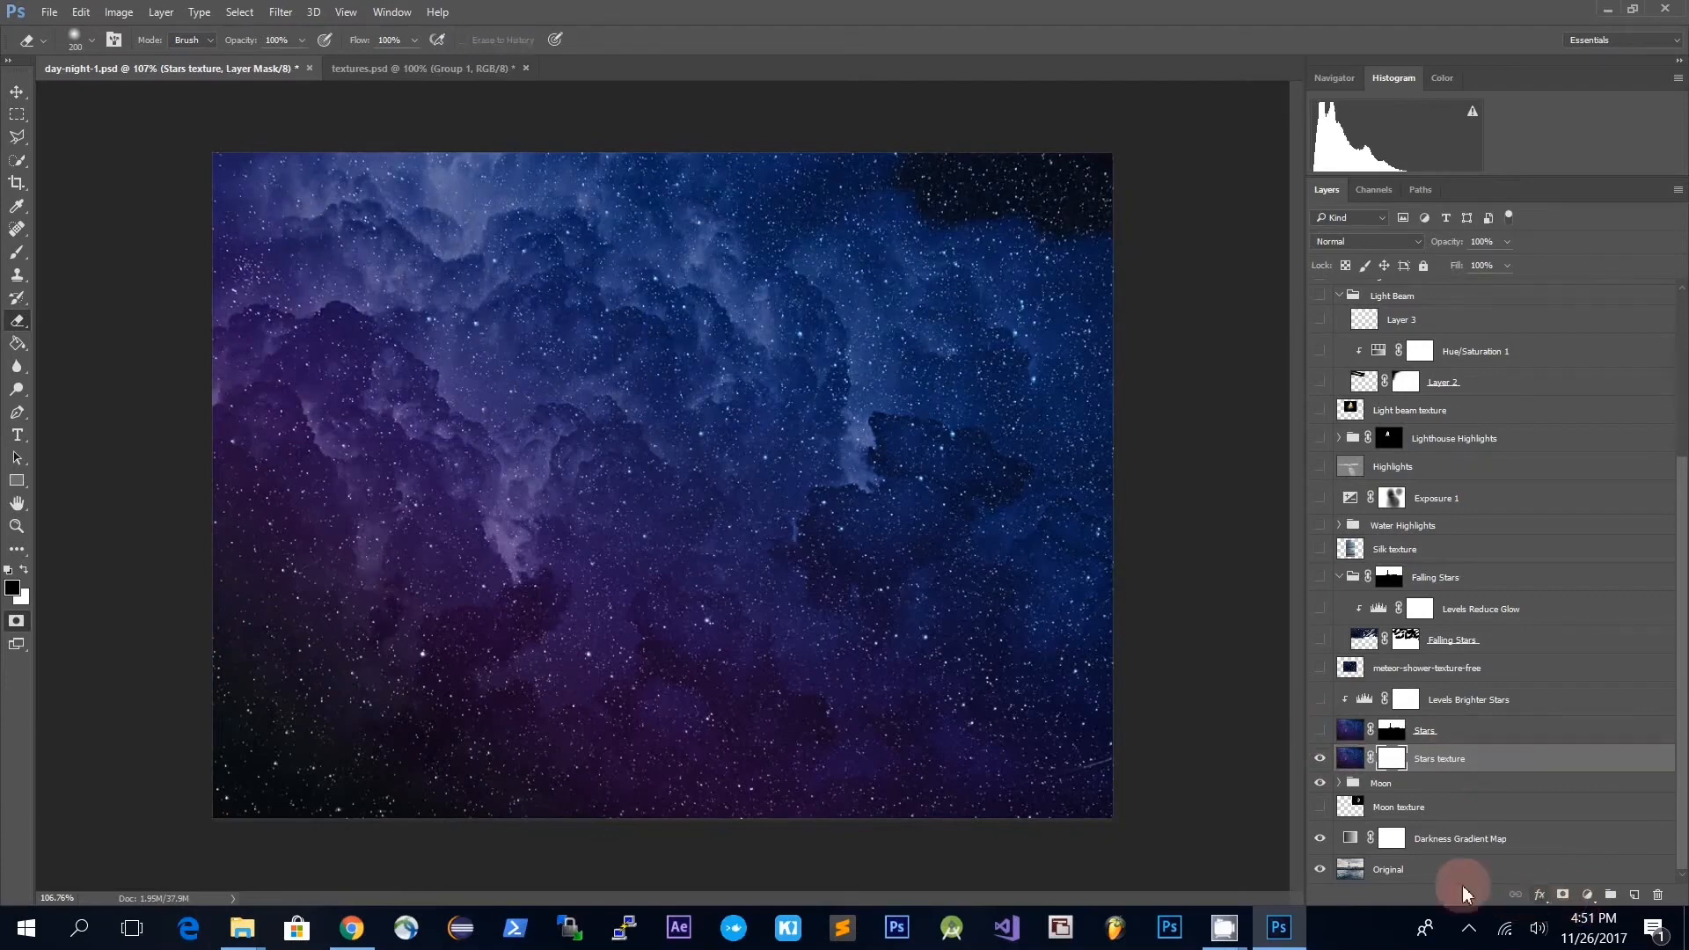
- Hide the Stars texture layer and, on the Original layer, select the sea, rocky shore and lighthouse with the Quick Selection tool
{"action": "left_click", "coordinate": [1319, 758]}
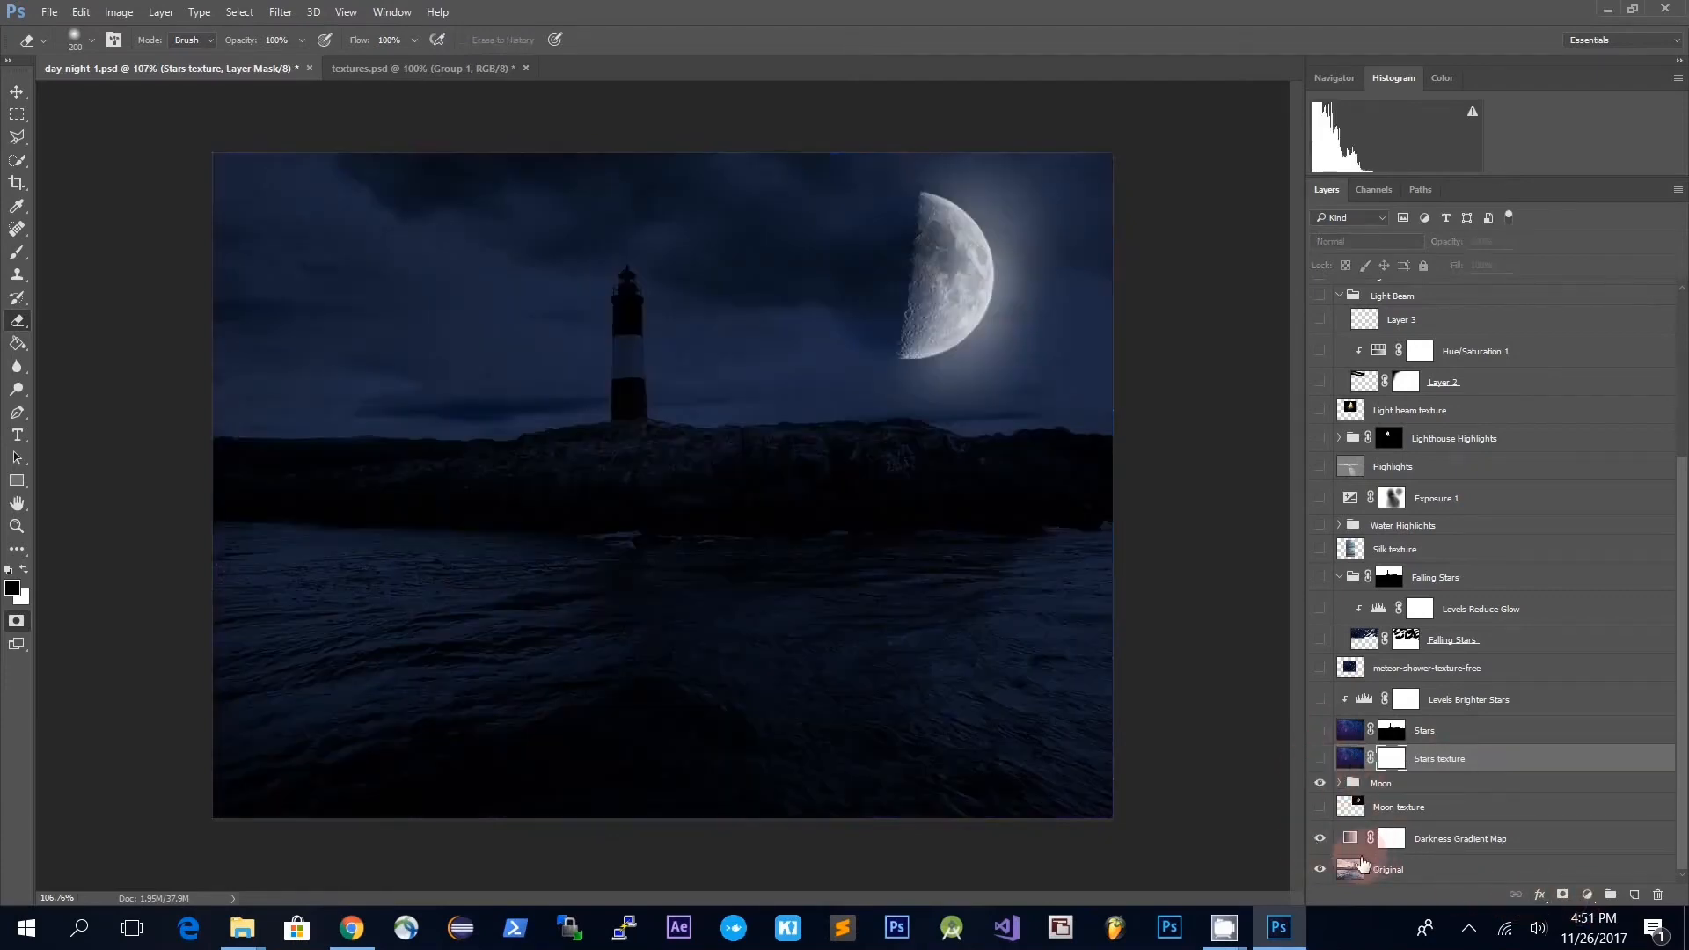
{"action": "left_click", "coordinate": [1372, 869]}
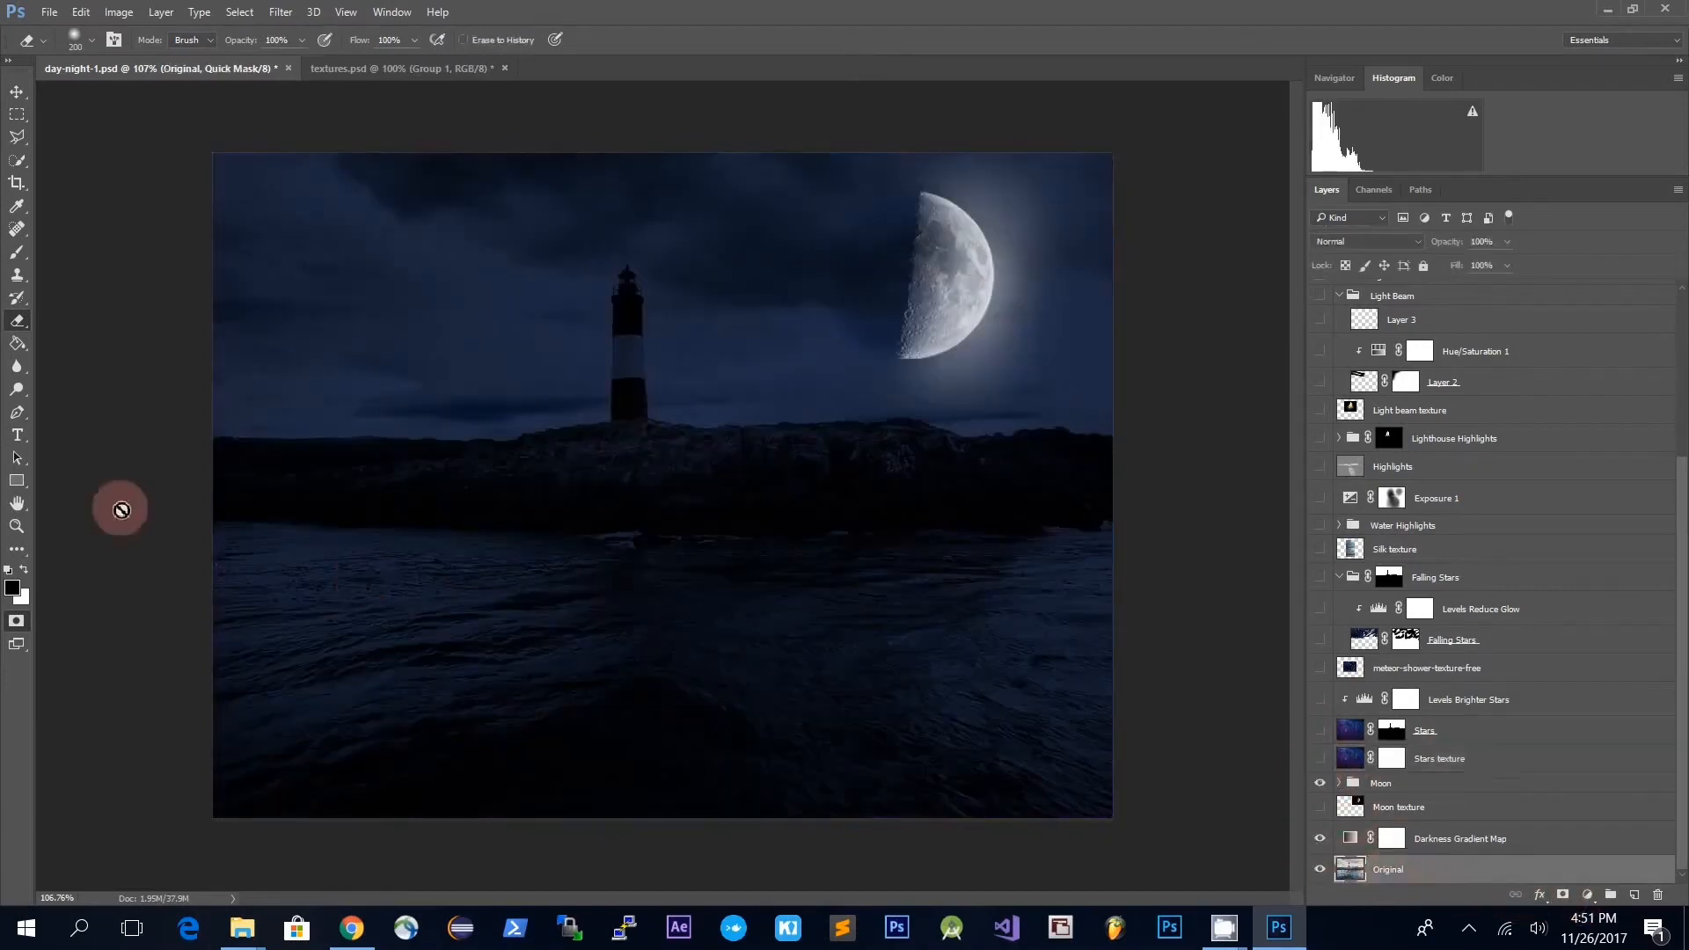
{"action": "left_click", "coordinate": [18, 160]}
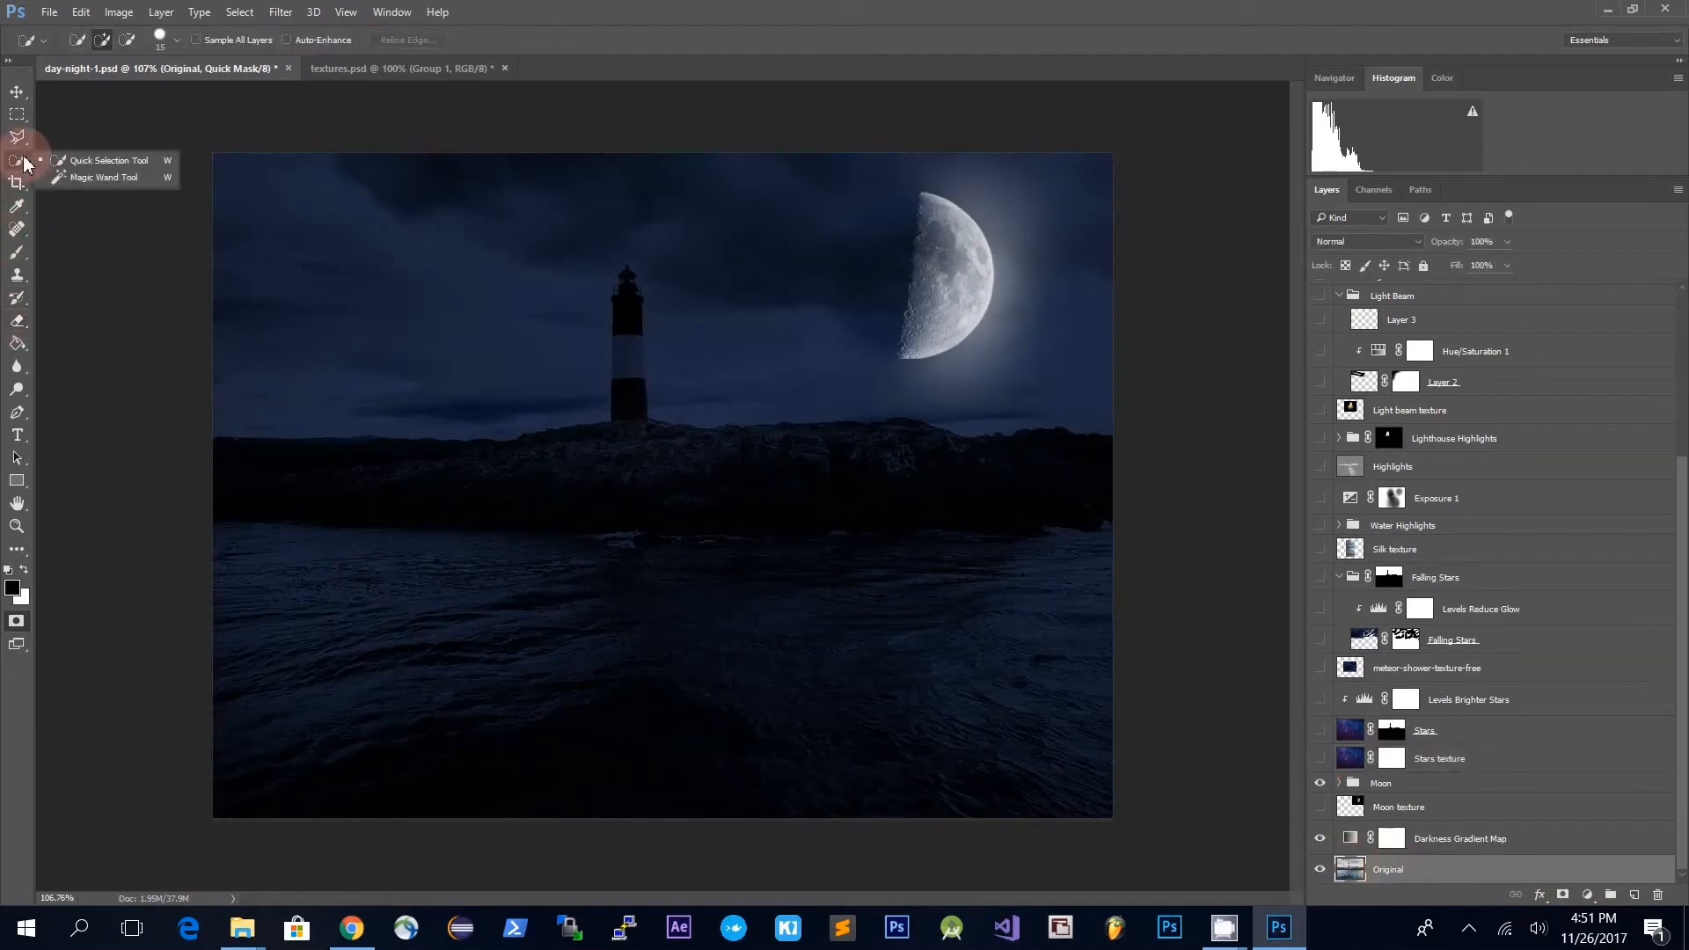
{"action": "left_click", "coordinate": [104, 160]}
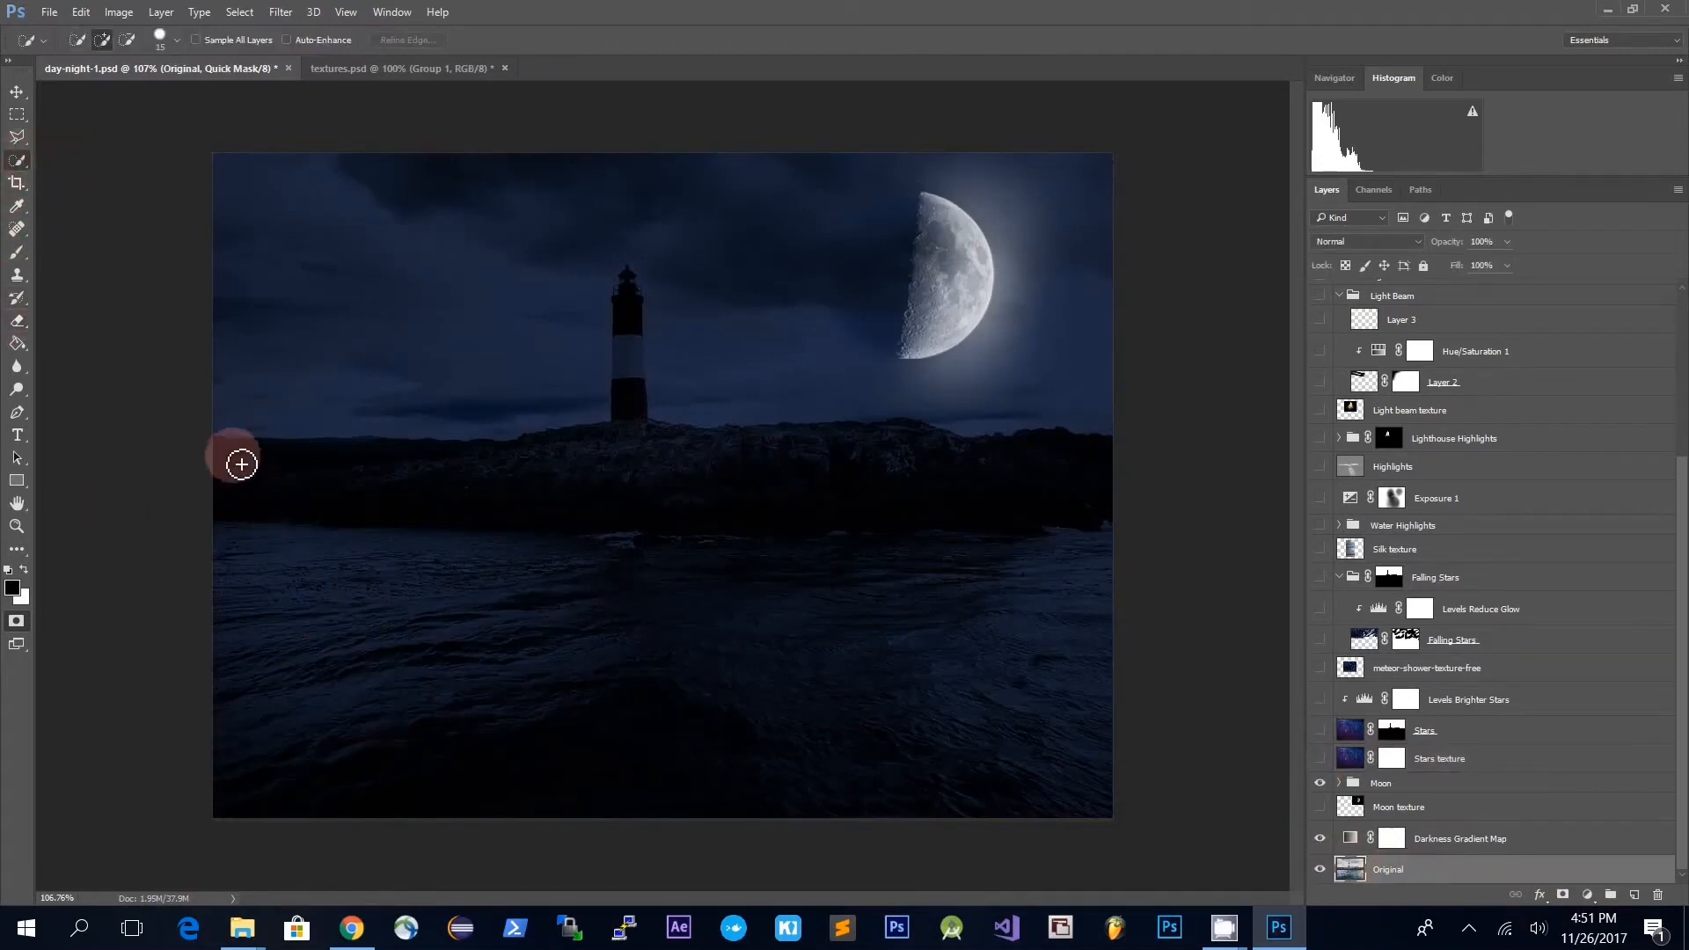
{"action": "mouse_move", "coordinate": [242, 463]}
{"action": "left_mouse_down"}
{"action": "mouse_move", "coordinate": [1084, 510]}
{"action": "mouse_move", "coordinate": [1116, 562]}
{"action": "mouse_move", "coordinate": [332, 577]}
{"action": "mouse_move", "coordinate": [281, 695]}
{"action": "left_mouse_up"}
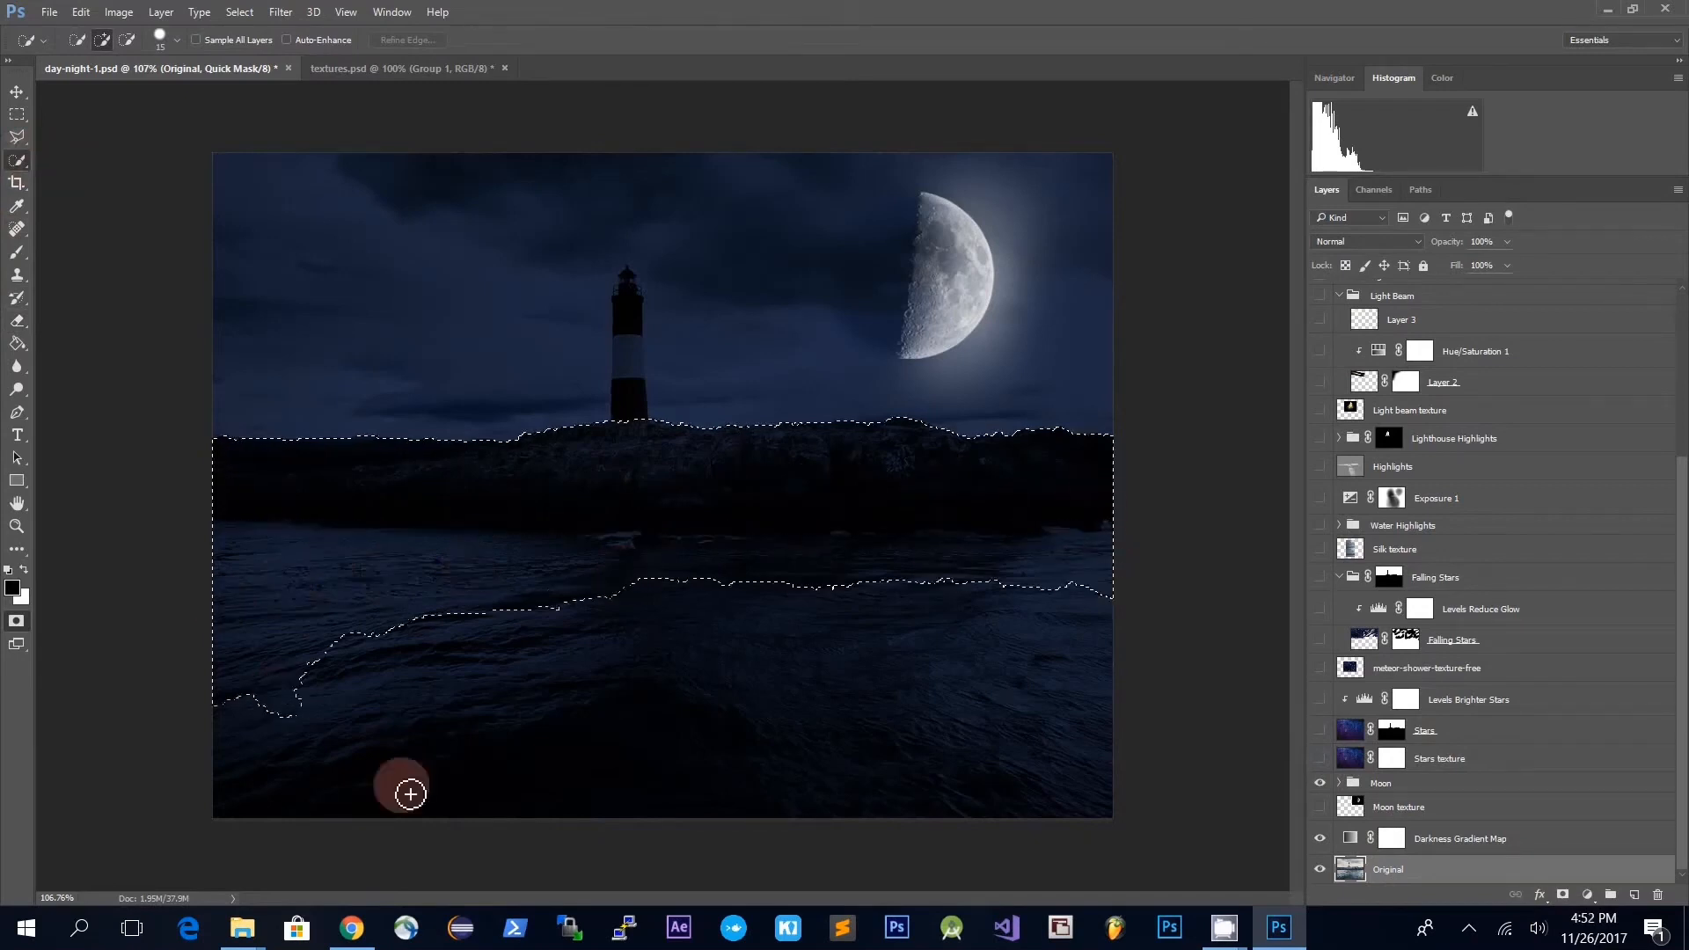
{"action": "mouse_move", "coordinate": [410, 795]}
{"action": "left_mouse_down"}
{"action": "mouse_move", "coordinate": [532, 660]}
{"action": "mouse_move", "coordinate": [999, 678]}
{"action": "mouse_move", "coordinate": [1044, 648]}
{"action": "mouse_move", "coordinate": [591, 448]}
{"action": "left_mouse_up"}
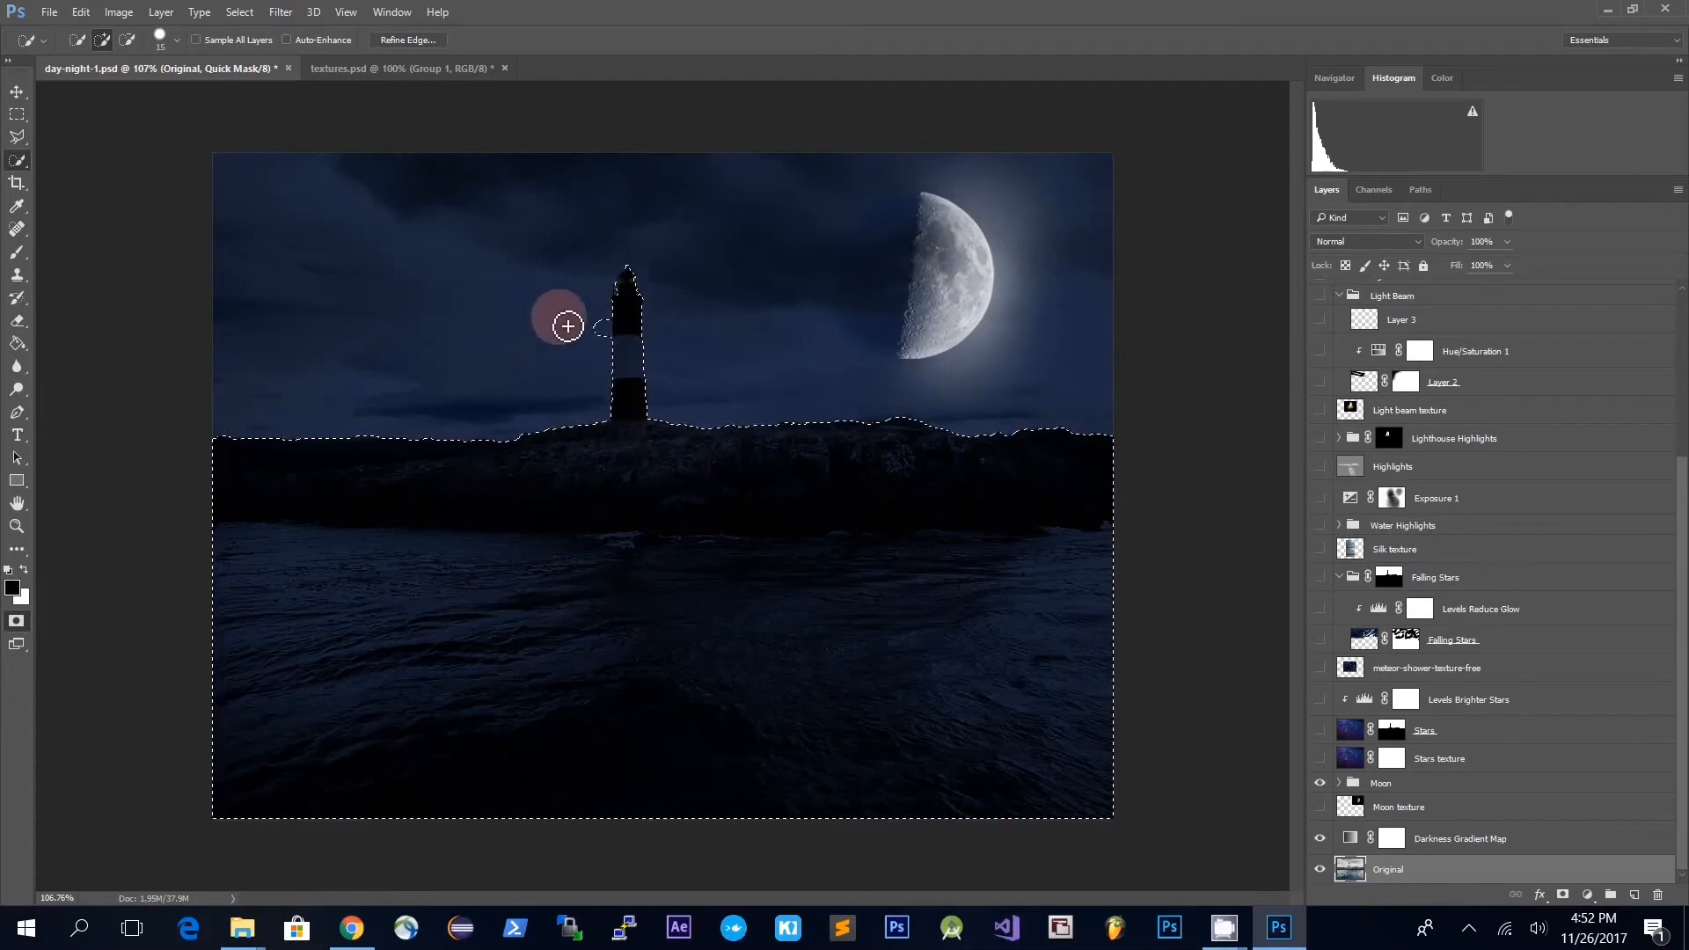
{"action": "key", "text": "alt"}
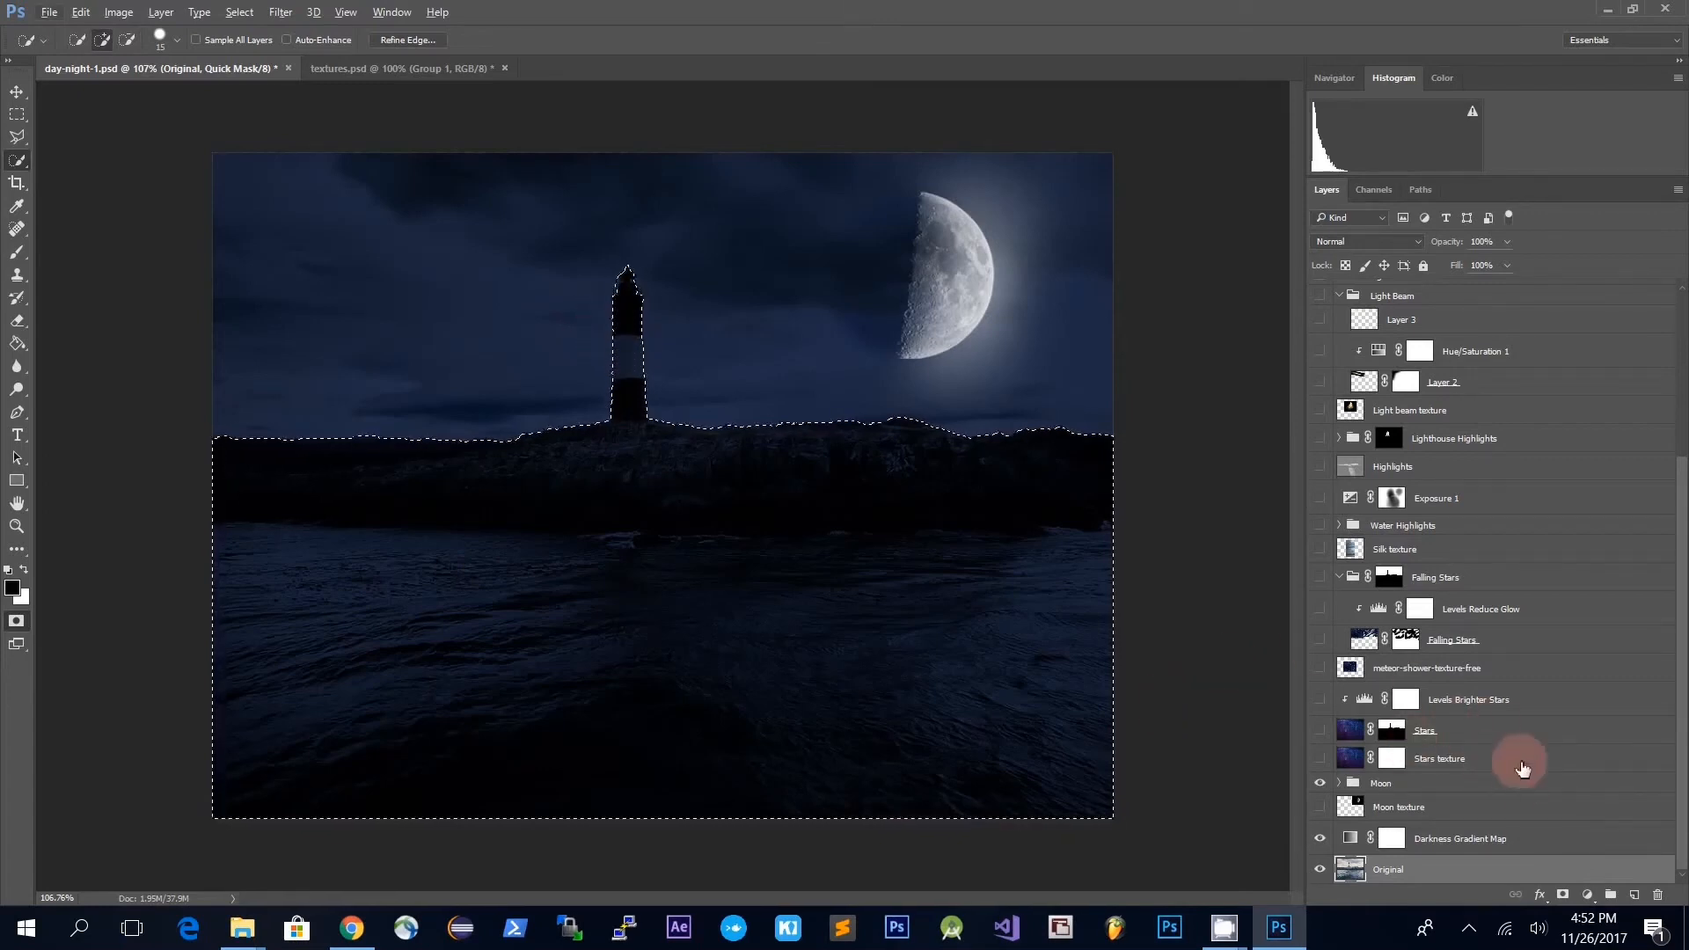
- Replace the blank mask on the Stars texture layer with a new layer mask made from the land, sea and lighthouse selection
{"action": "left_click", "coordinate": [1425, 762]}
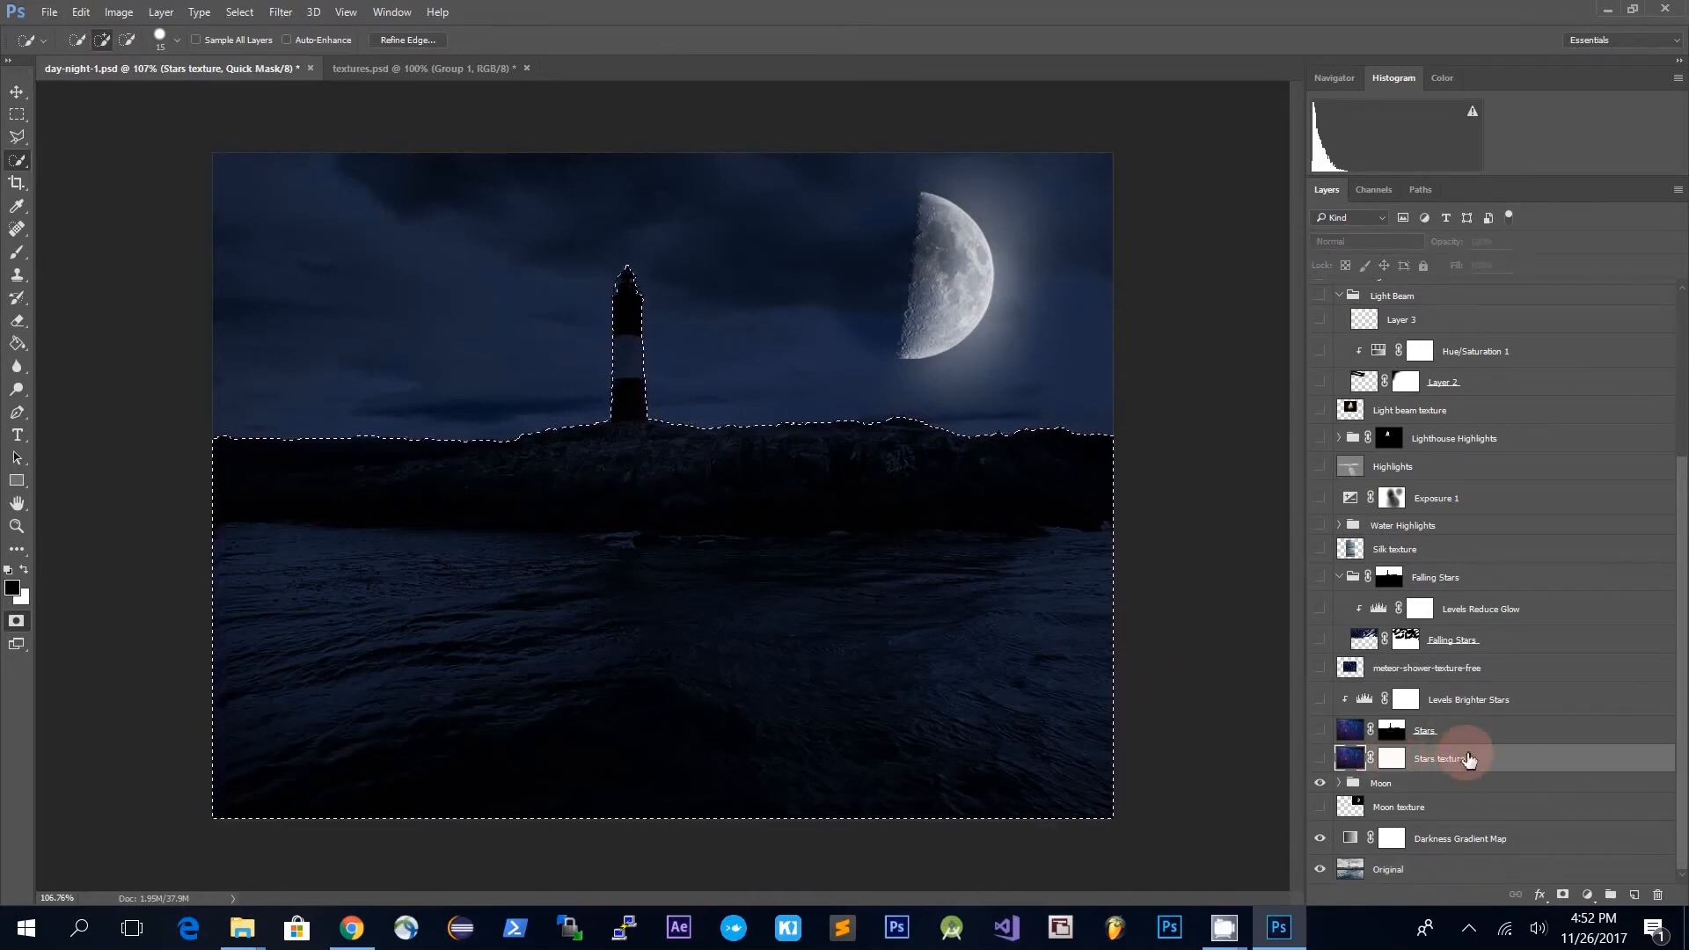
{"action": "right_click", "coordinate": [1392, 755]}
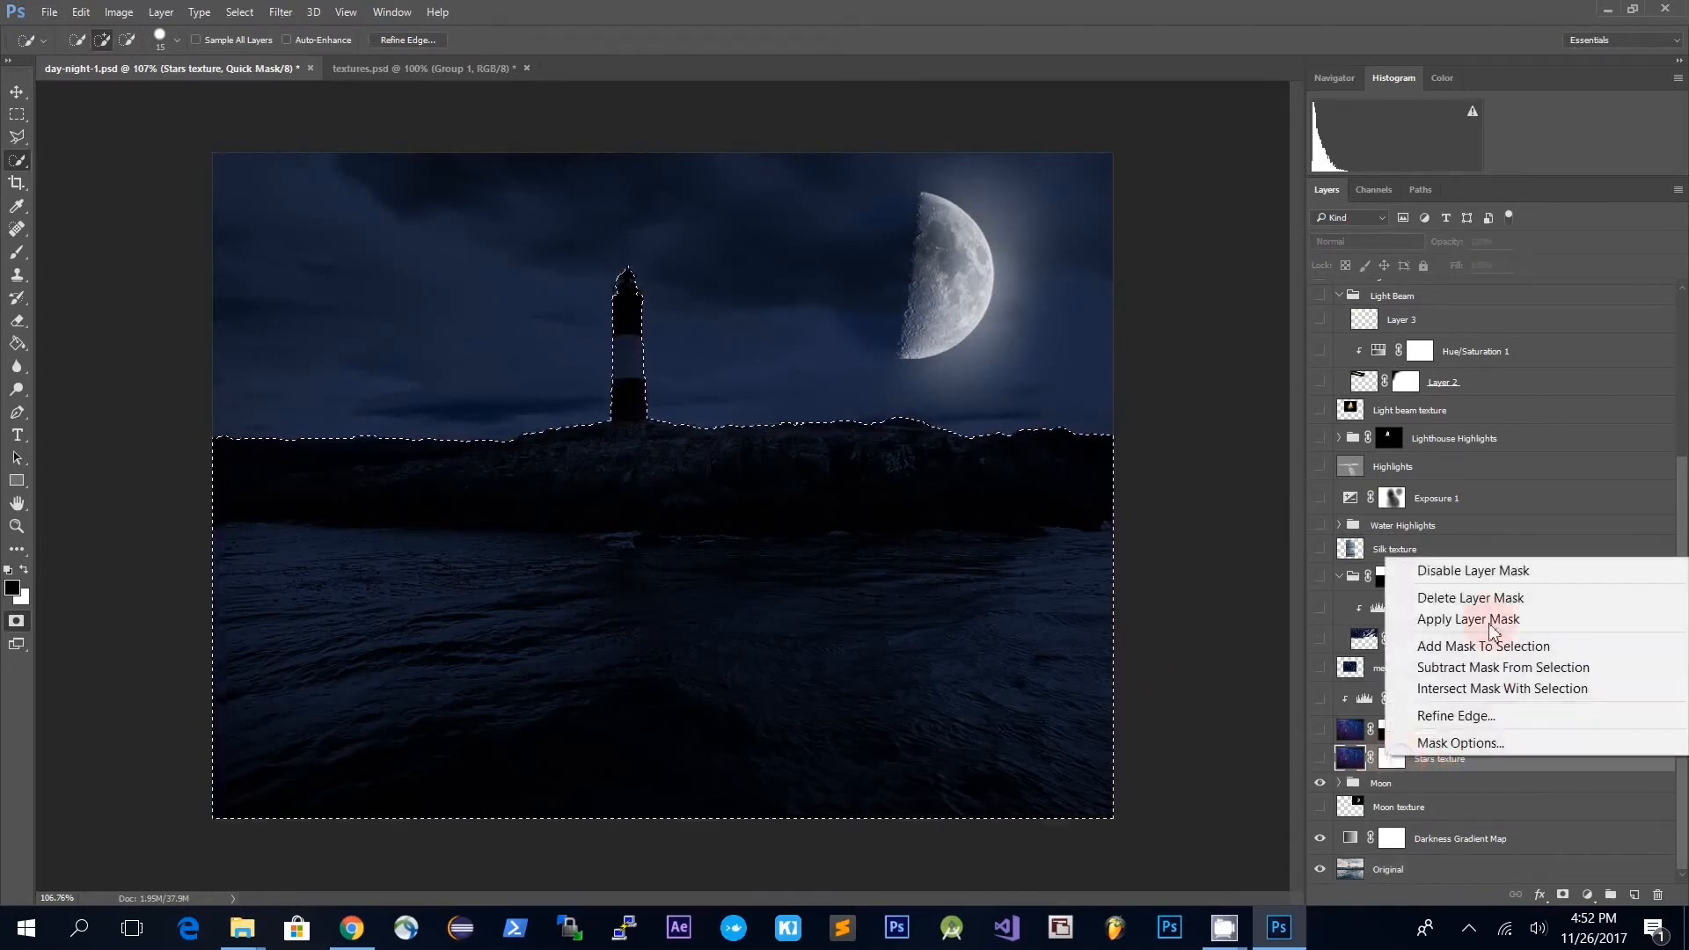
{"action": "left_click", "coordinate": [1495, 598]}
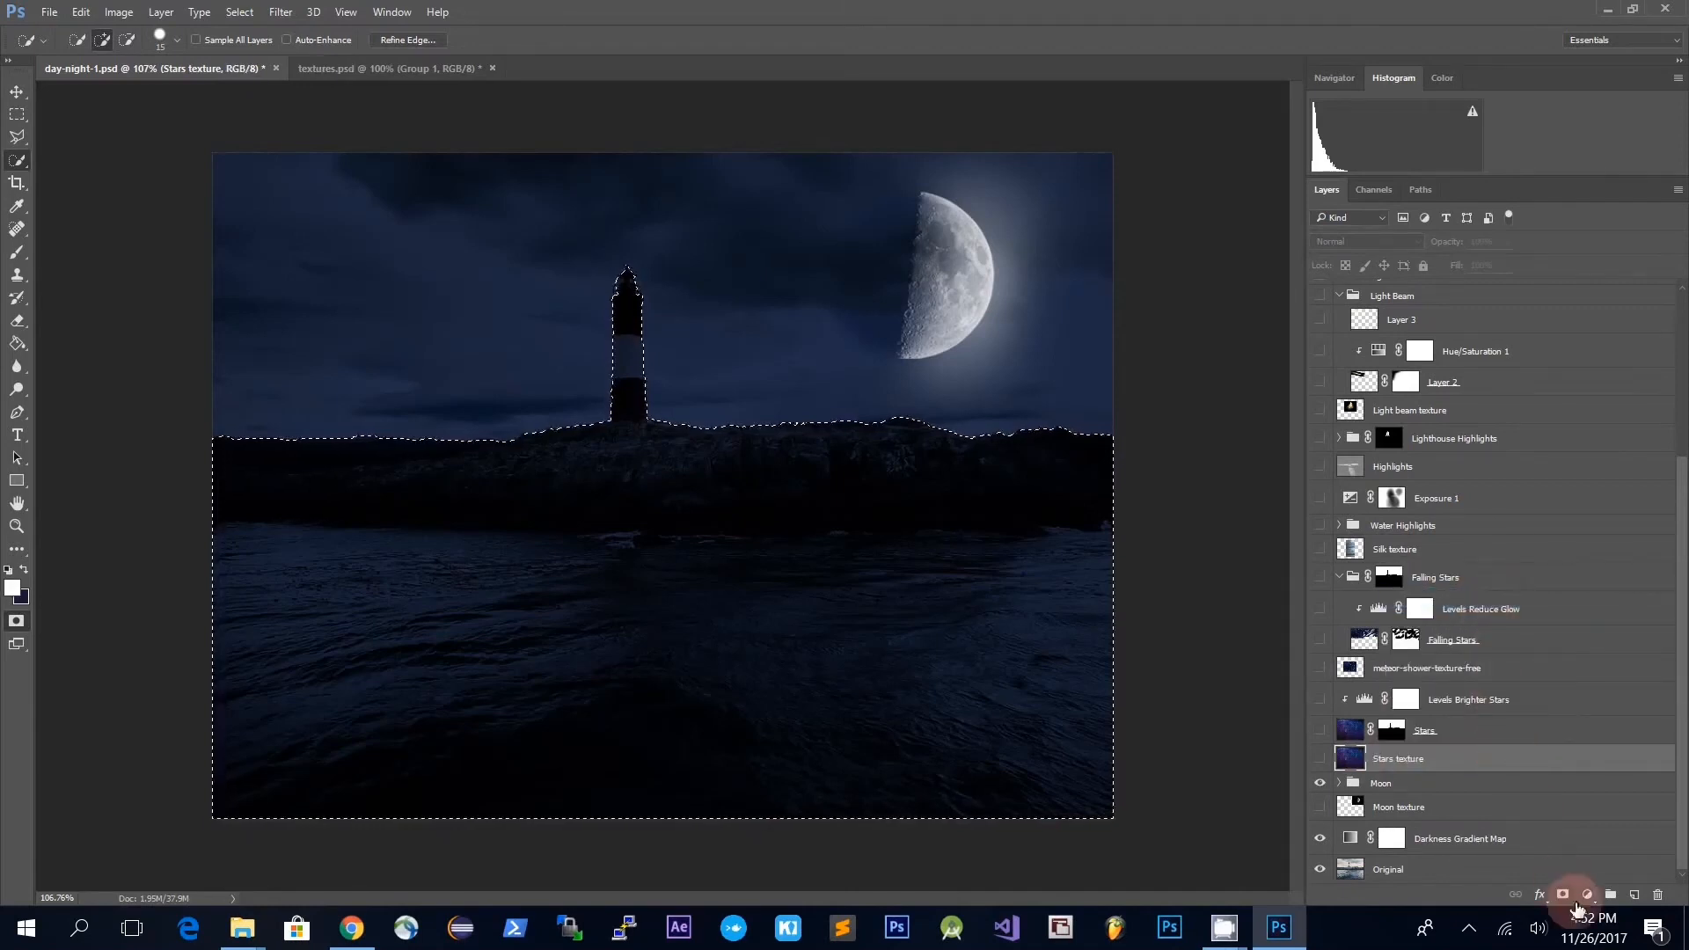
{"action": "left_click", "coordinate": [1561, 893]}
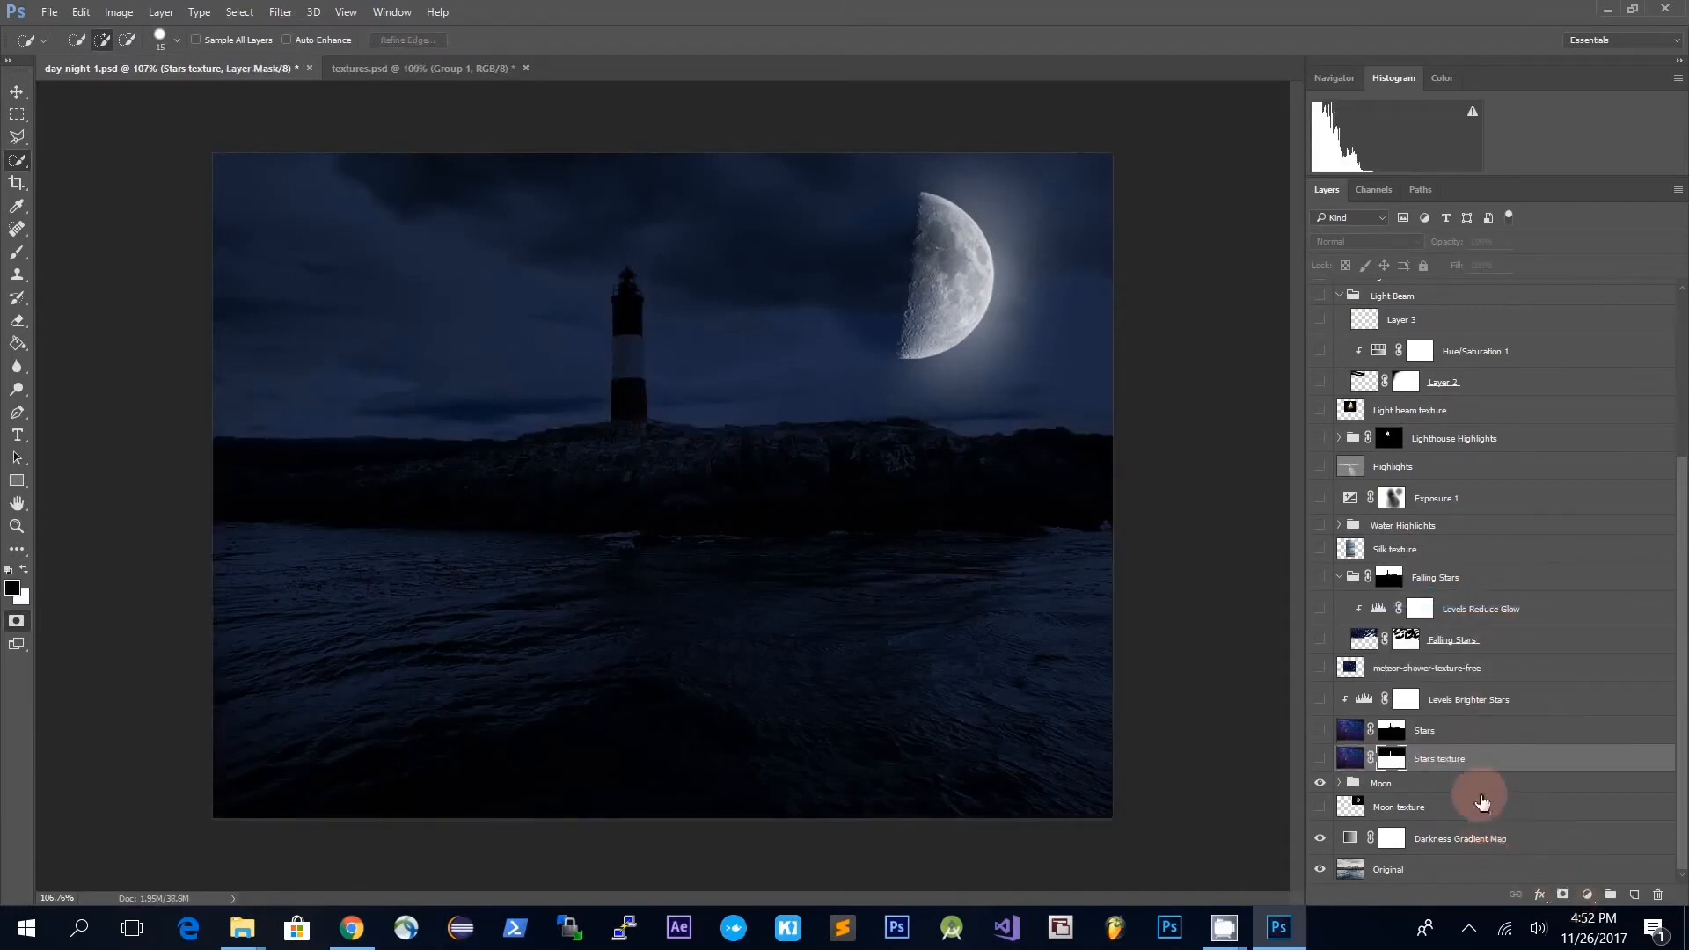
- Show the Stars texture layer and invert its mask so the stars cover only the sky behind the lighthouse
{"action": "key", "text": "ctrl+i"}
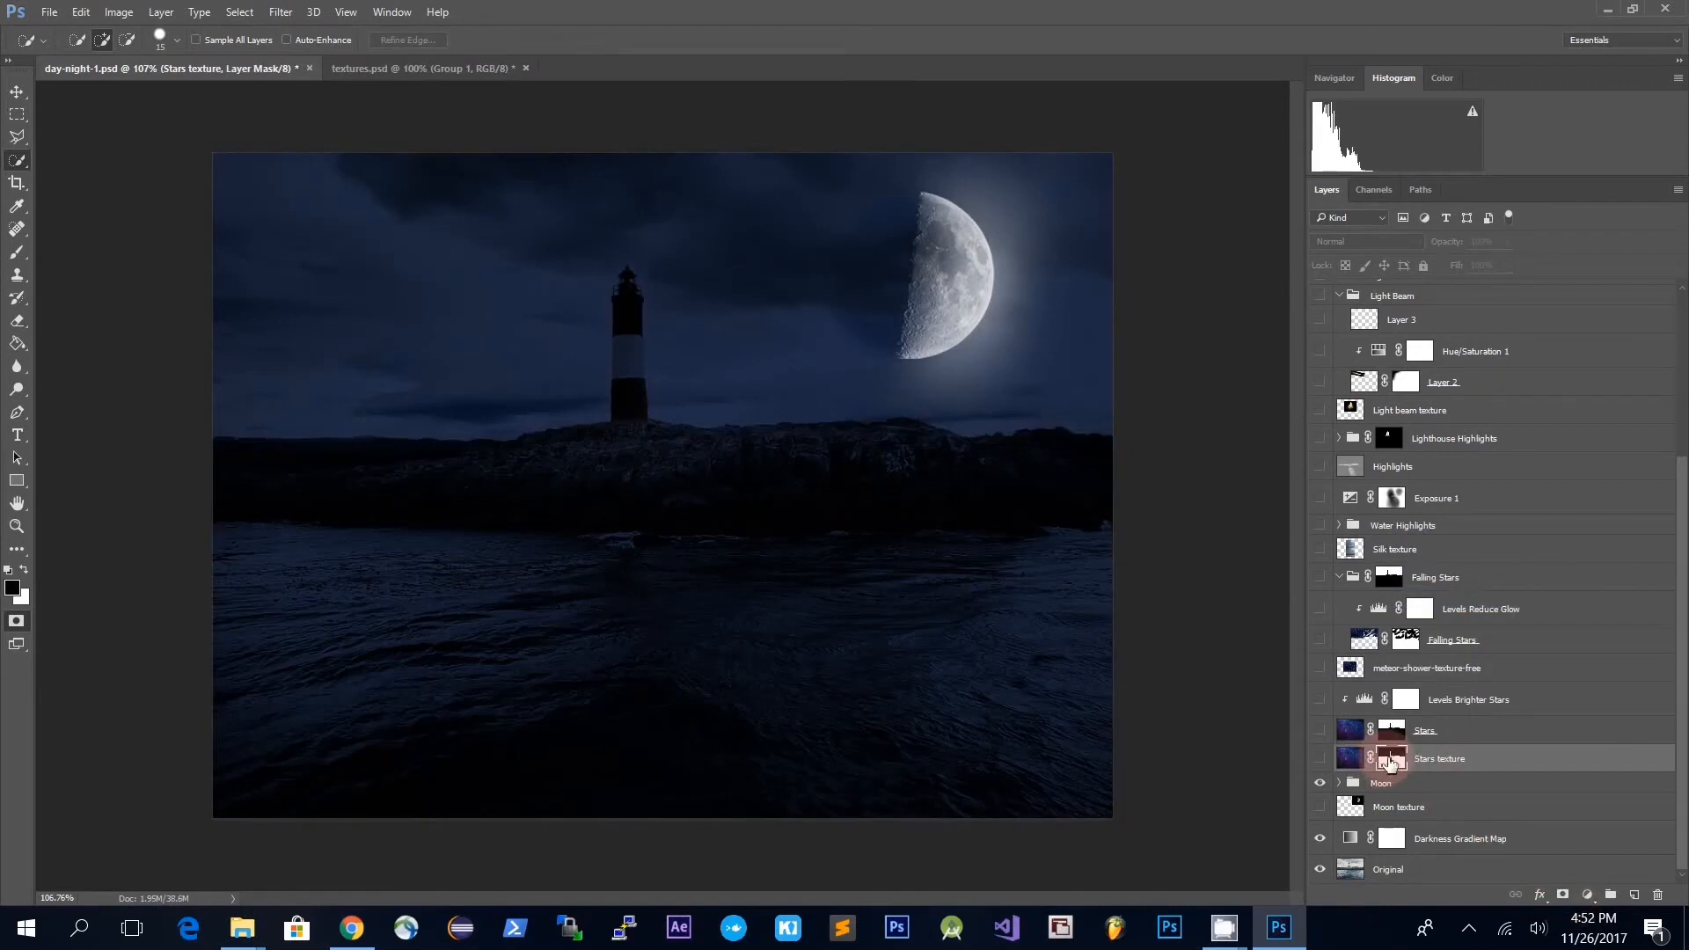
{"action": "left_click", "coordinate": [1319, 759]}
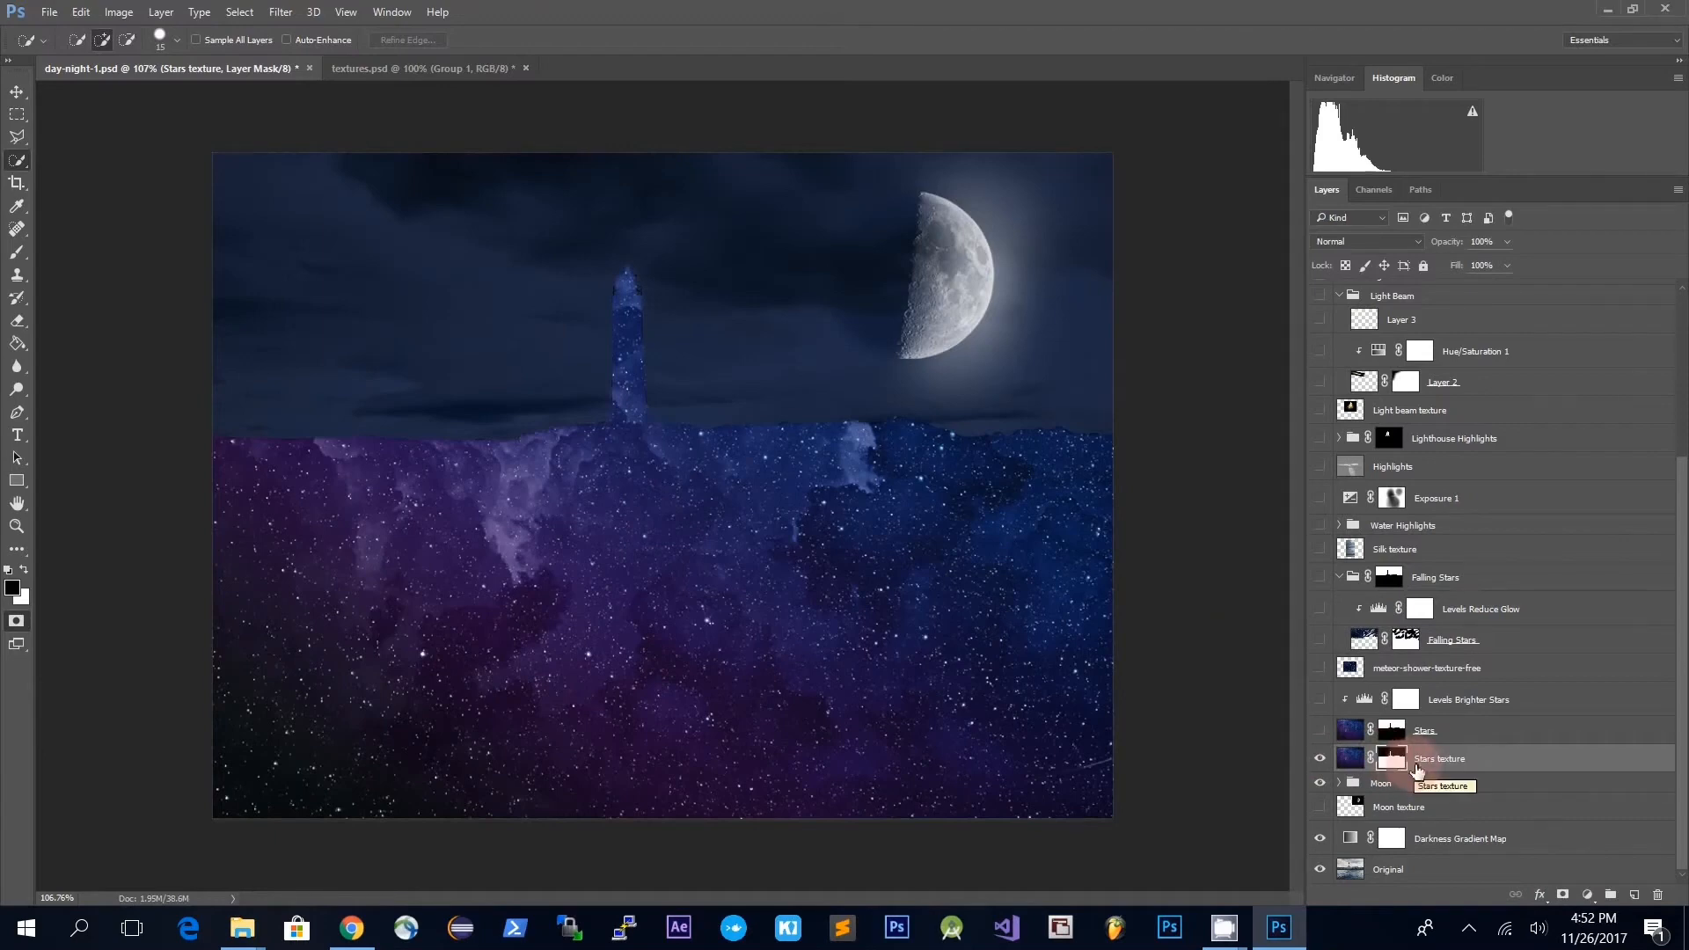
{"action": "key", "text": "ctrl+i"}
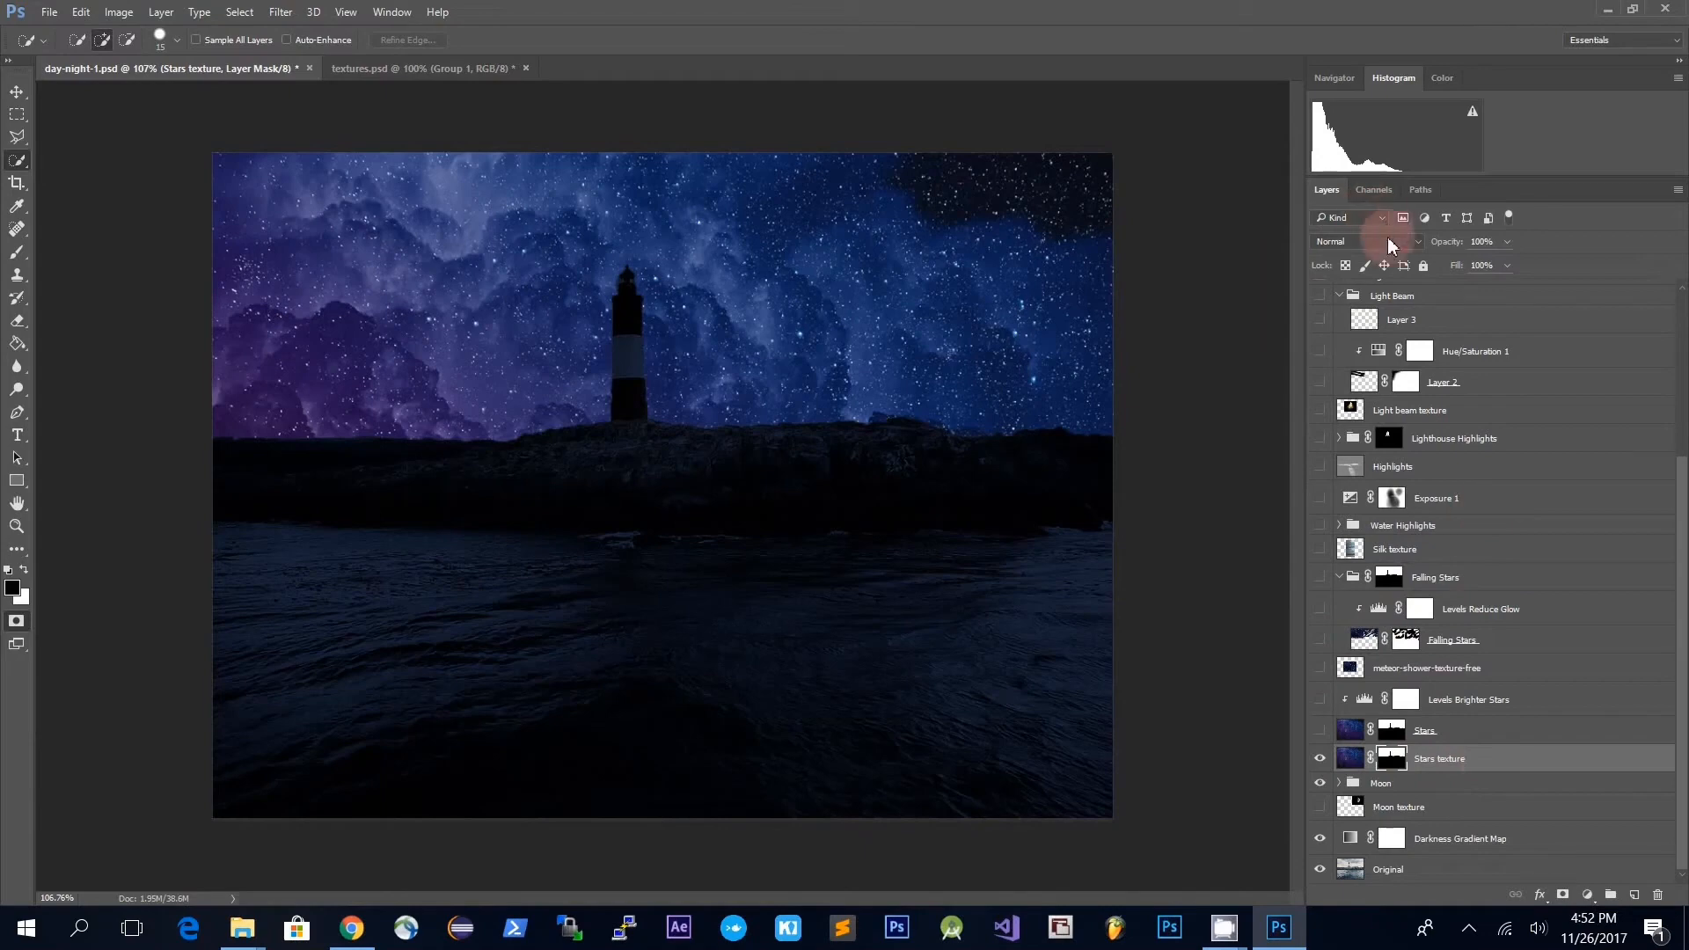
- Set the Stars texture layer's blend mode to Screen and its opacity to 34%
{"action": "left_click", "coordinate": [1499, 738]}
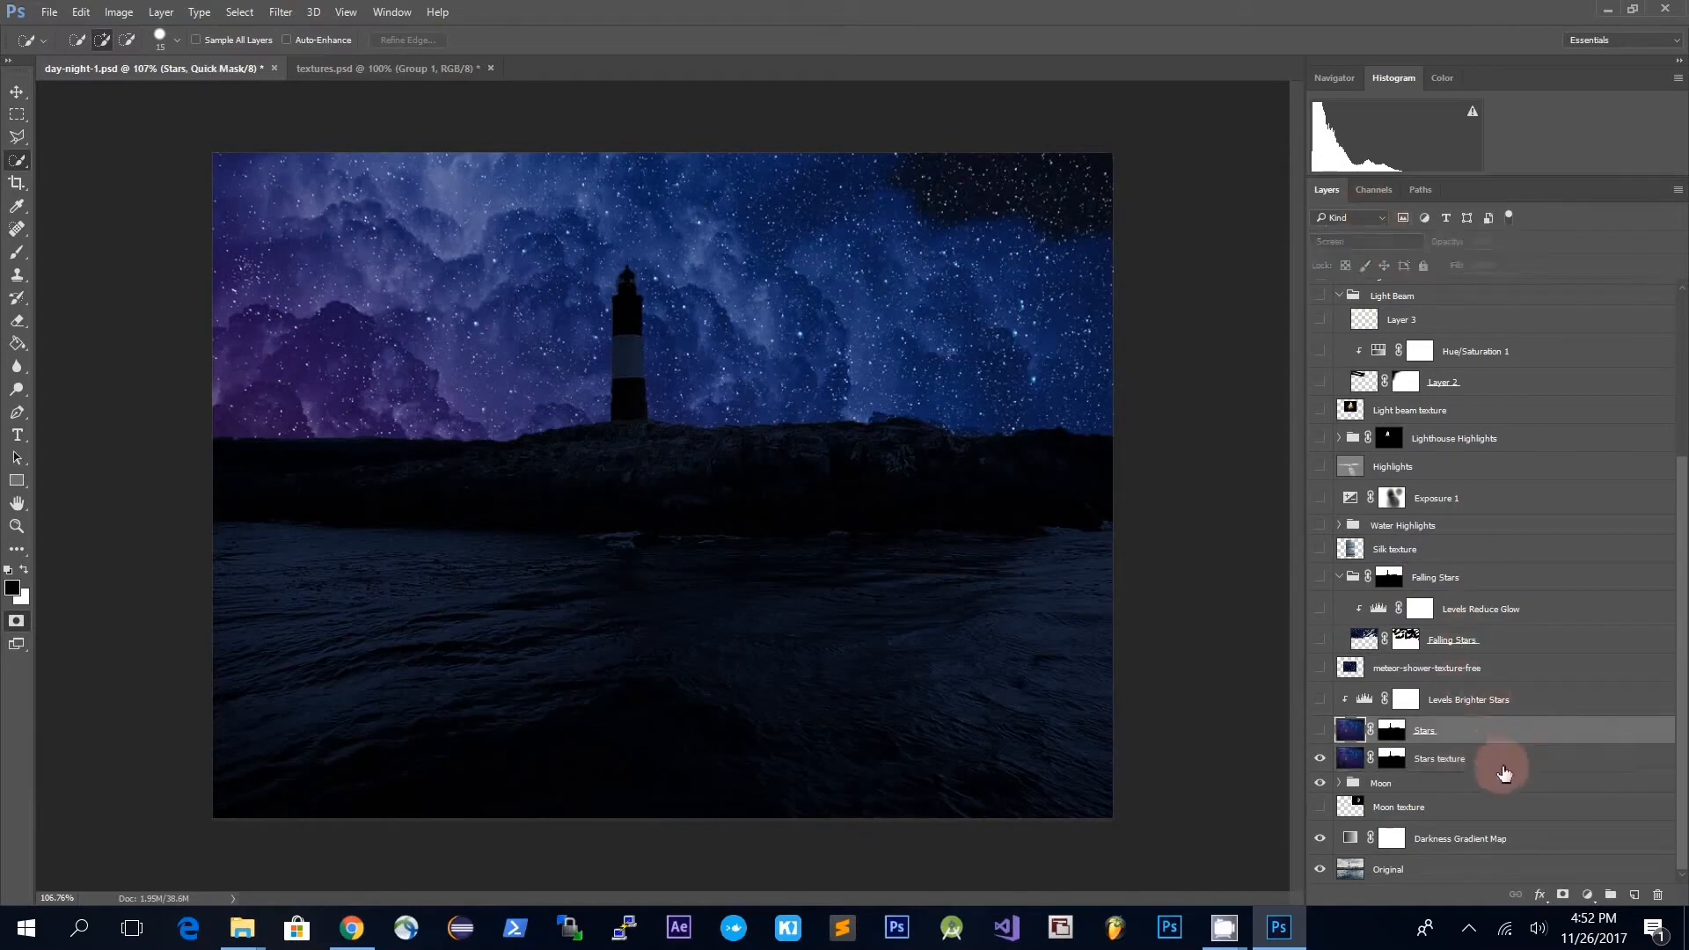
{"action": "left_click", "coordinate": [1504, 772]}
{"action": "left_click", "coordinate": [1407, 241]}
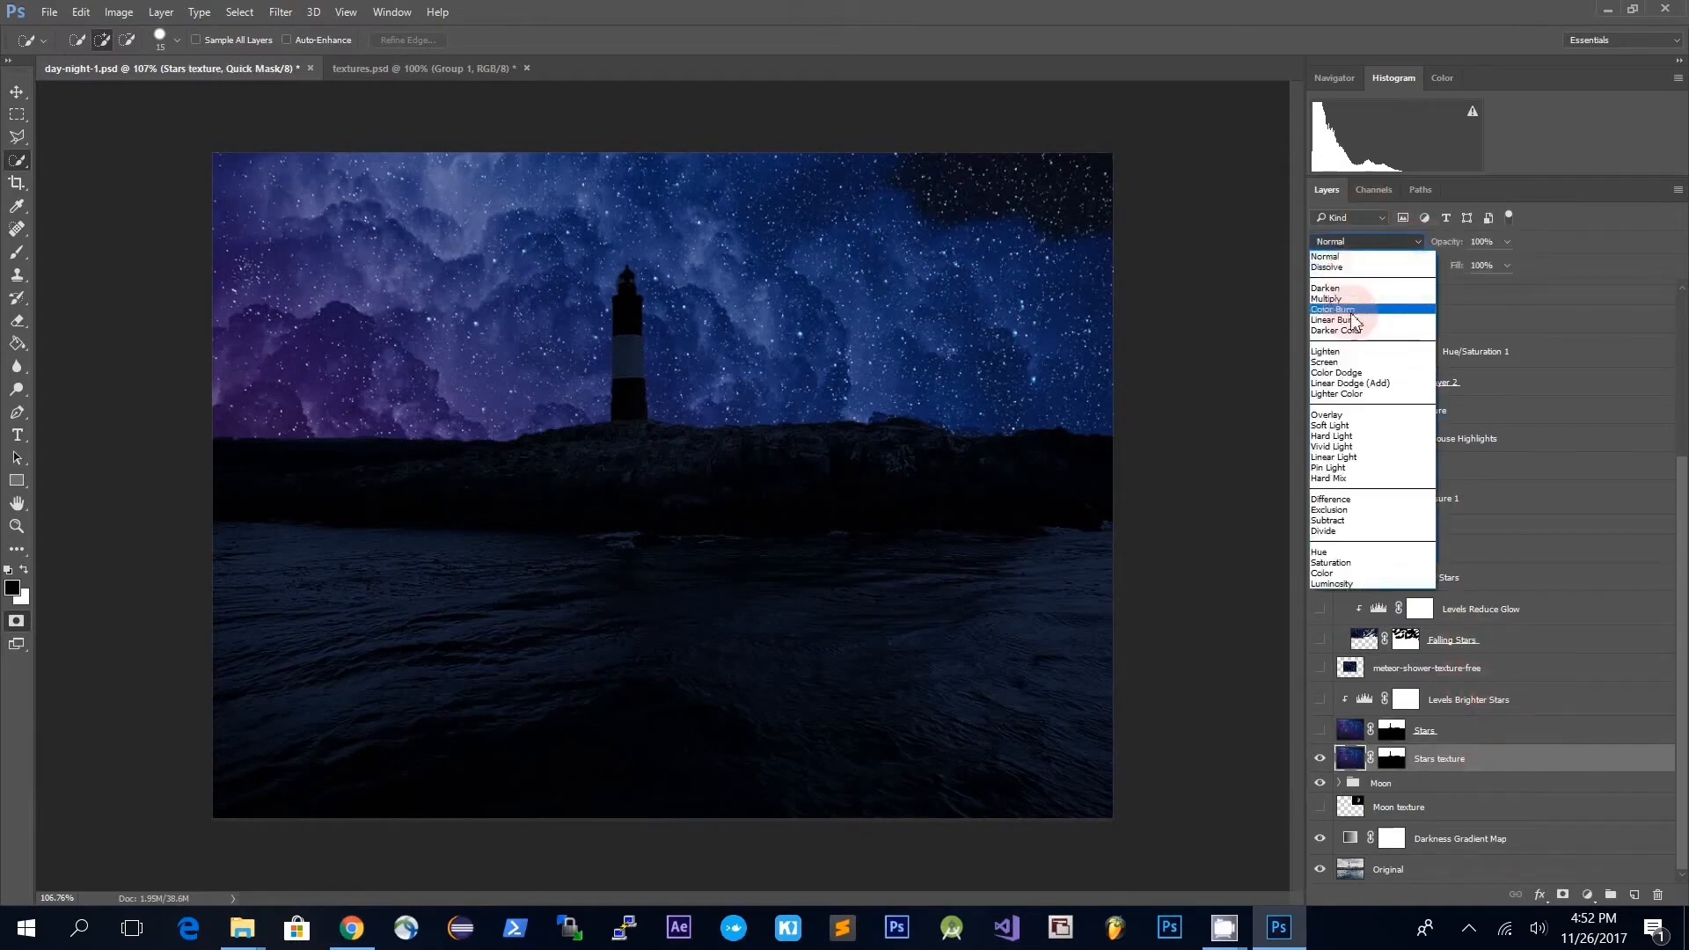
{"action": "left_click", "coordinate": [1354, 362]}
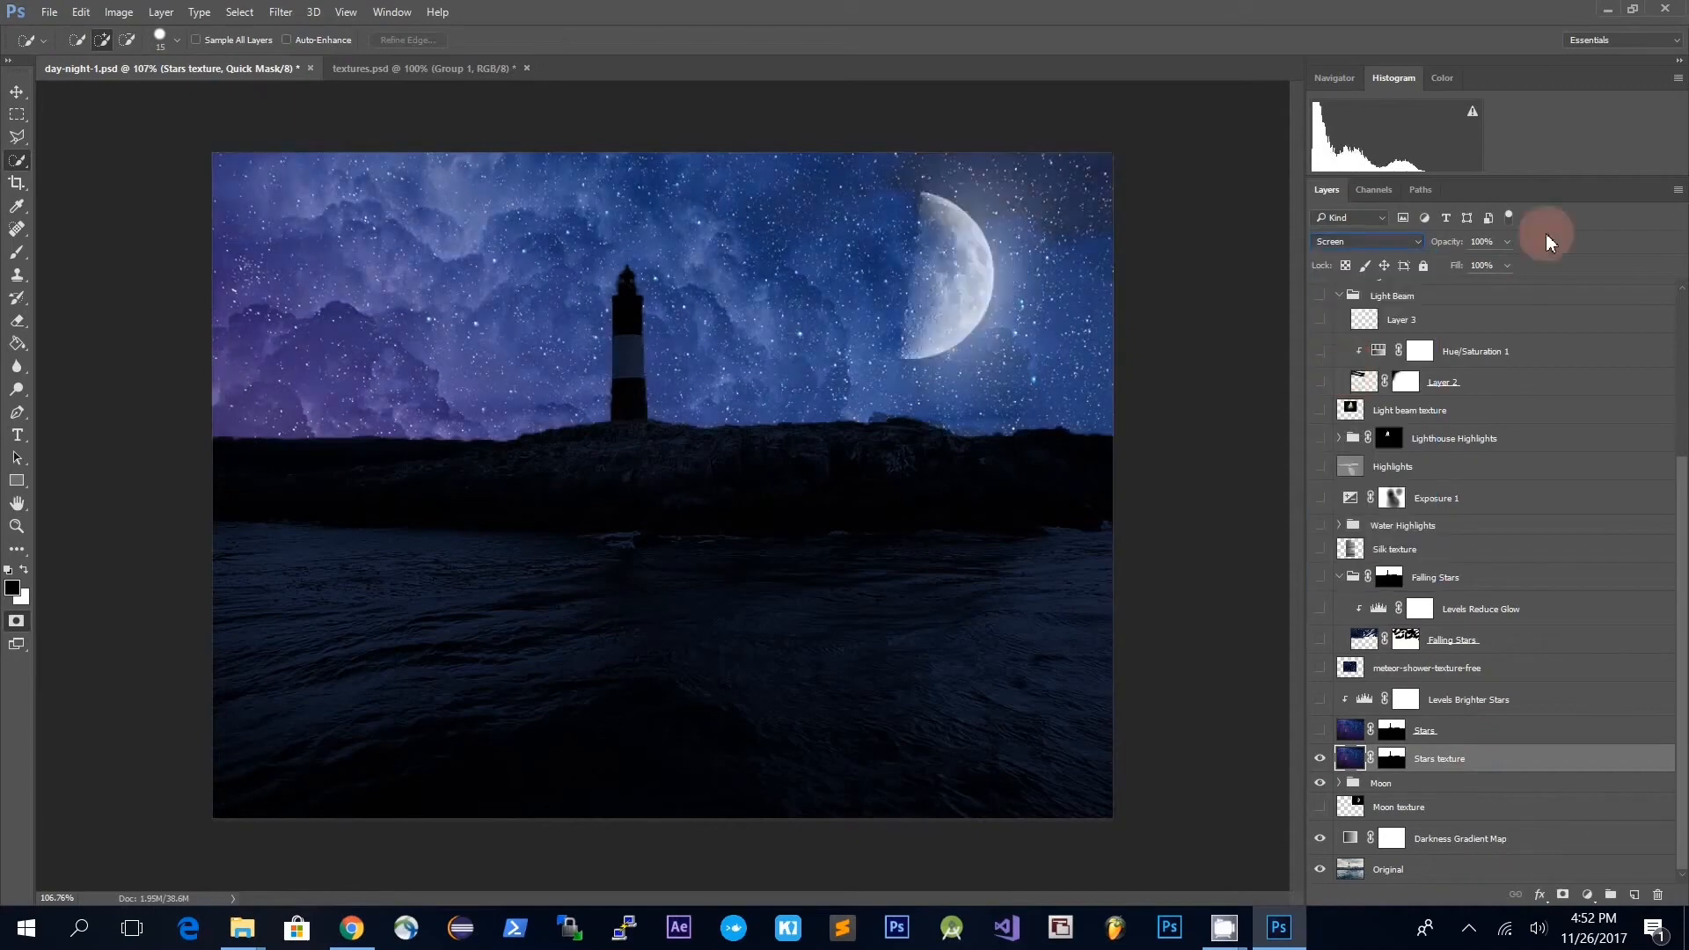
{"action": "left_click", "coordinate": [1504, 245]}
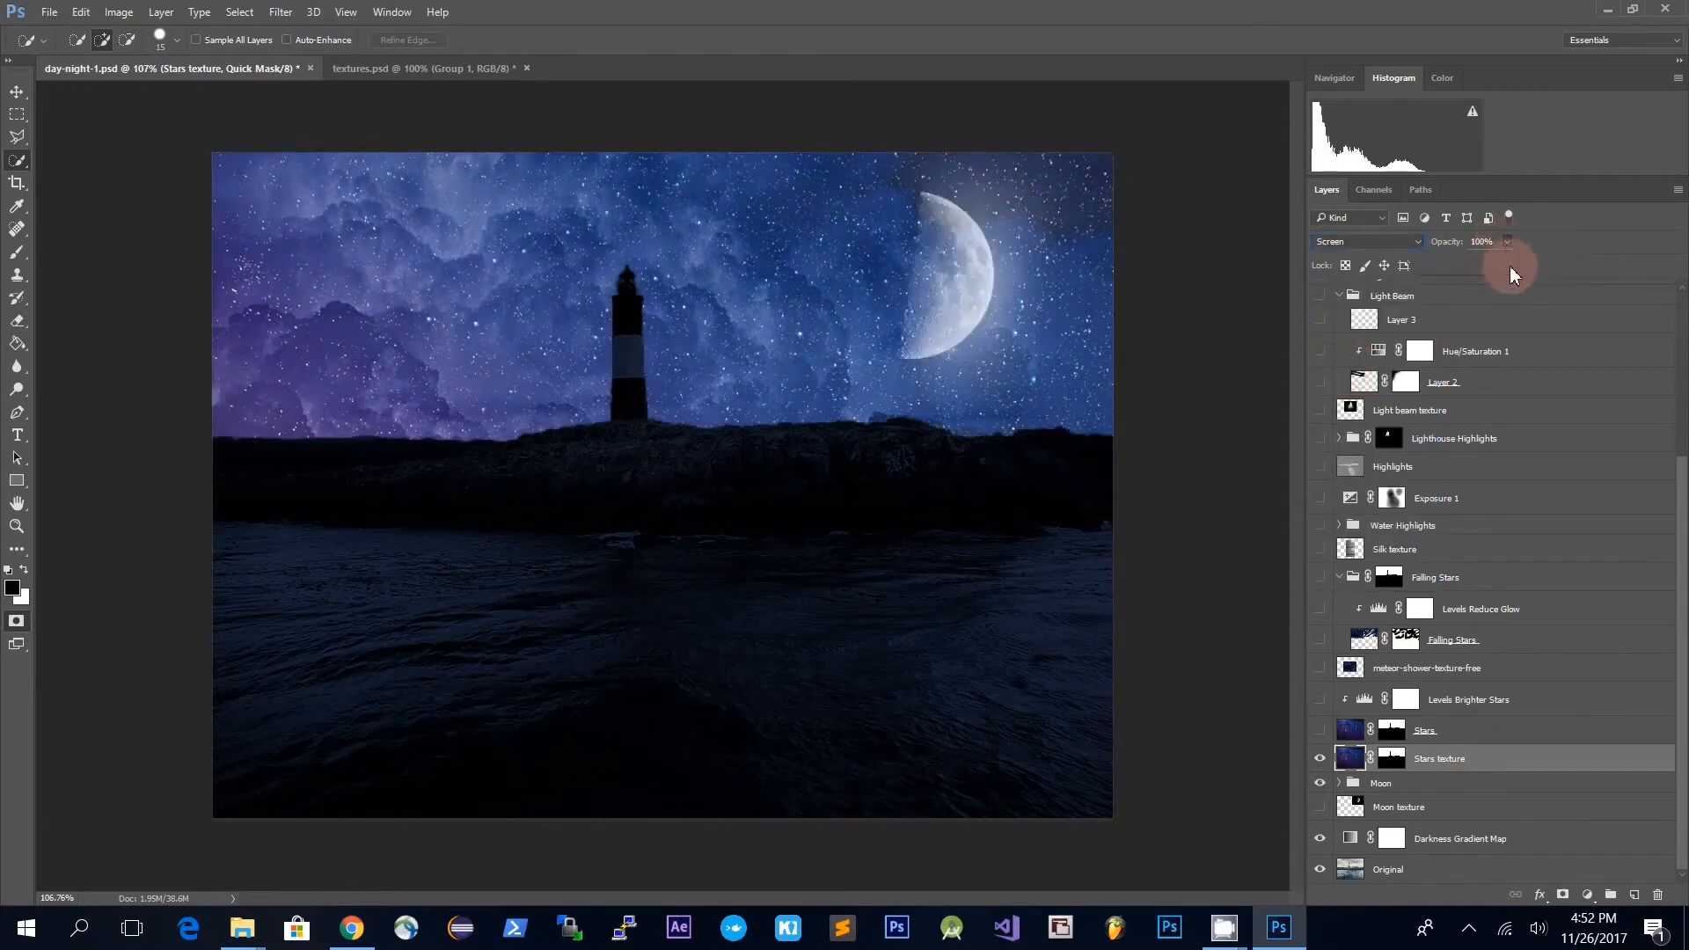
{"action": "left_click_drag", "start_coordinate": [1511, 275], "coordinate": [1455, 276]}
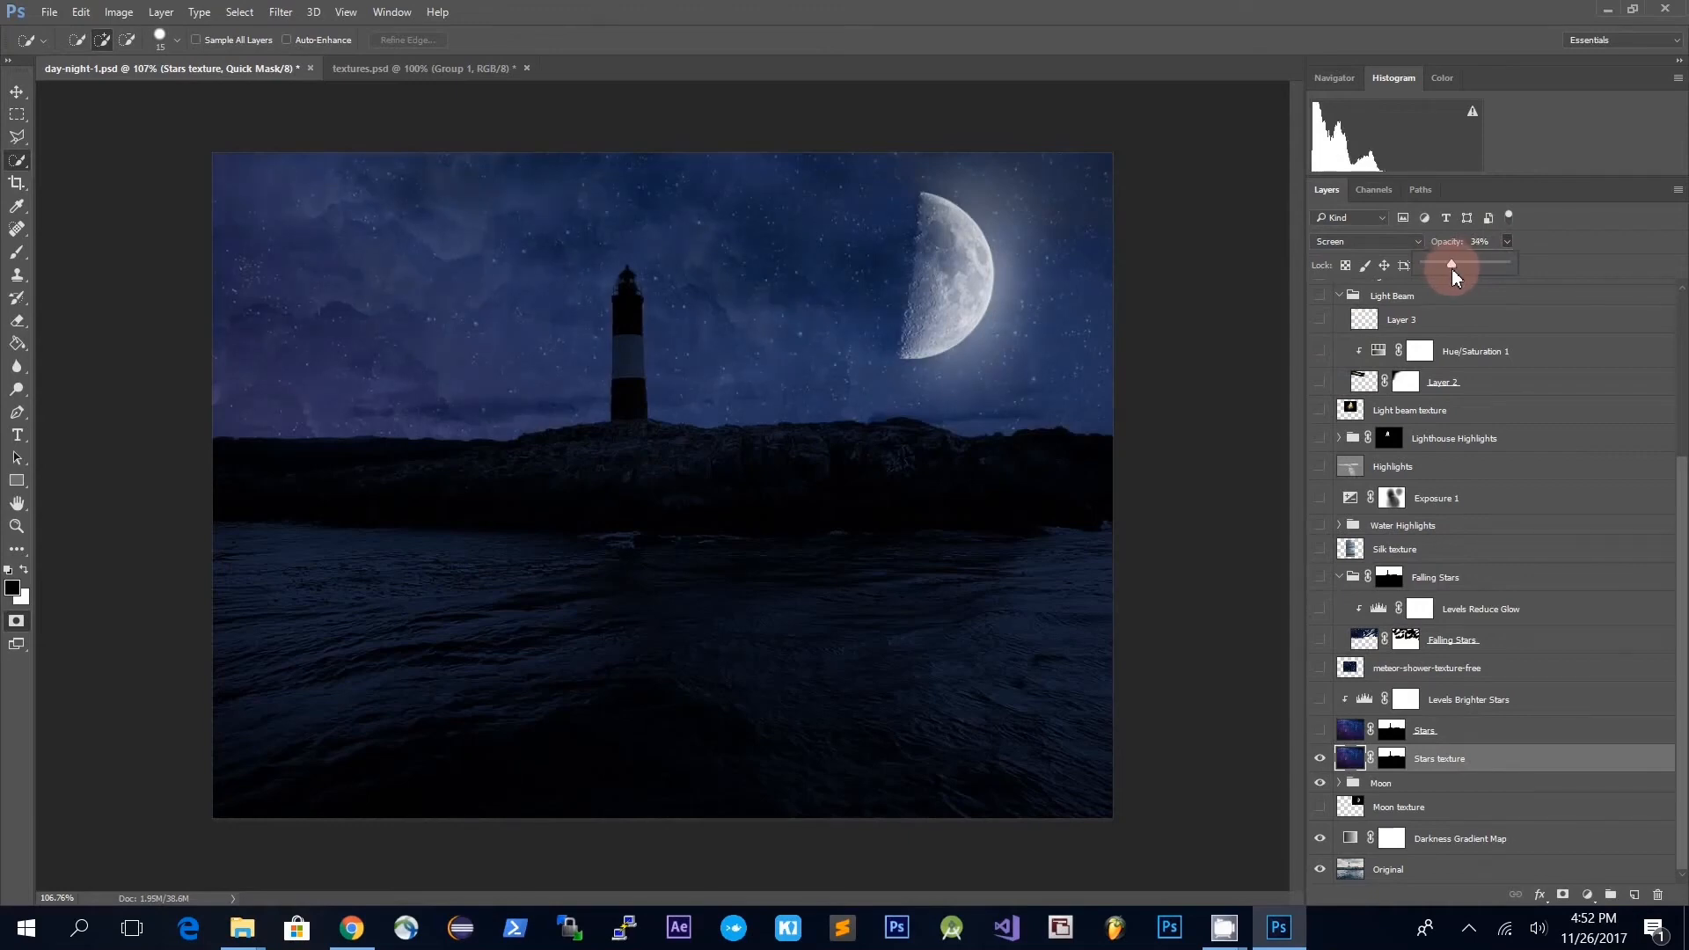
{"action": "left_click", "coordinate": [1526, 754]}
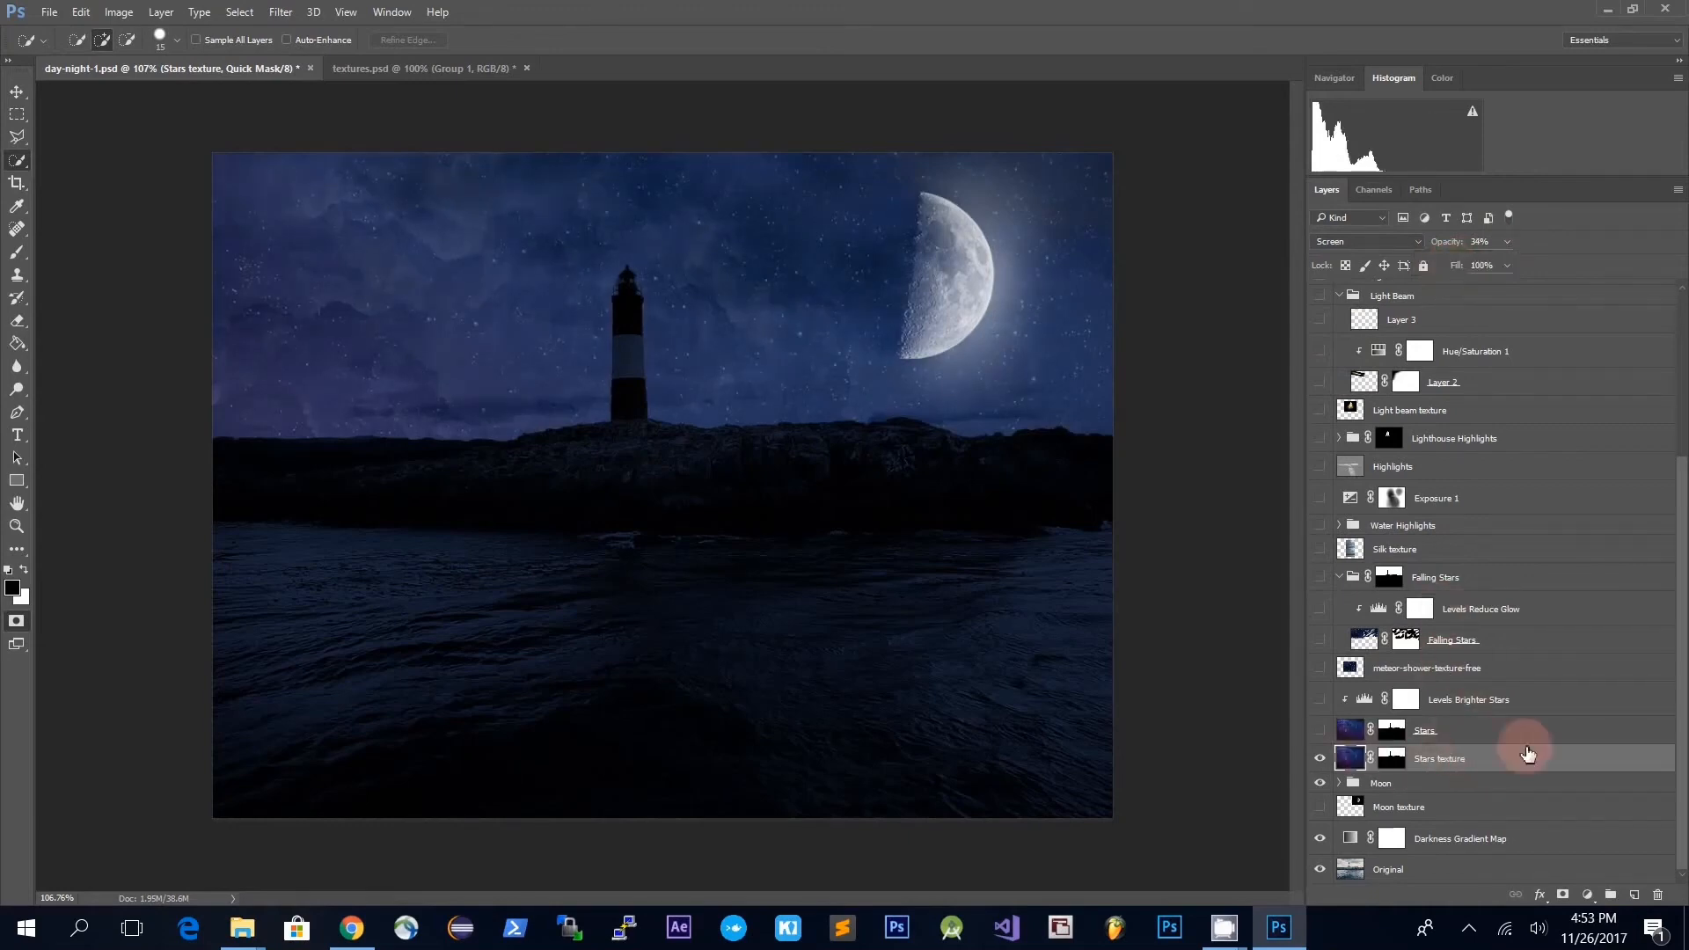
- Show the prepared Stars layer and delete the Stars texture layer, keeping the Moon group in place
{"action": "left_click", "coordinate": [1319, 730]}
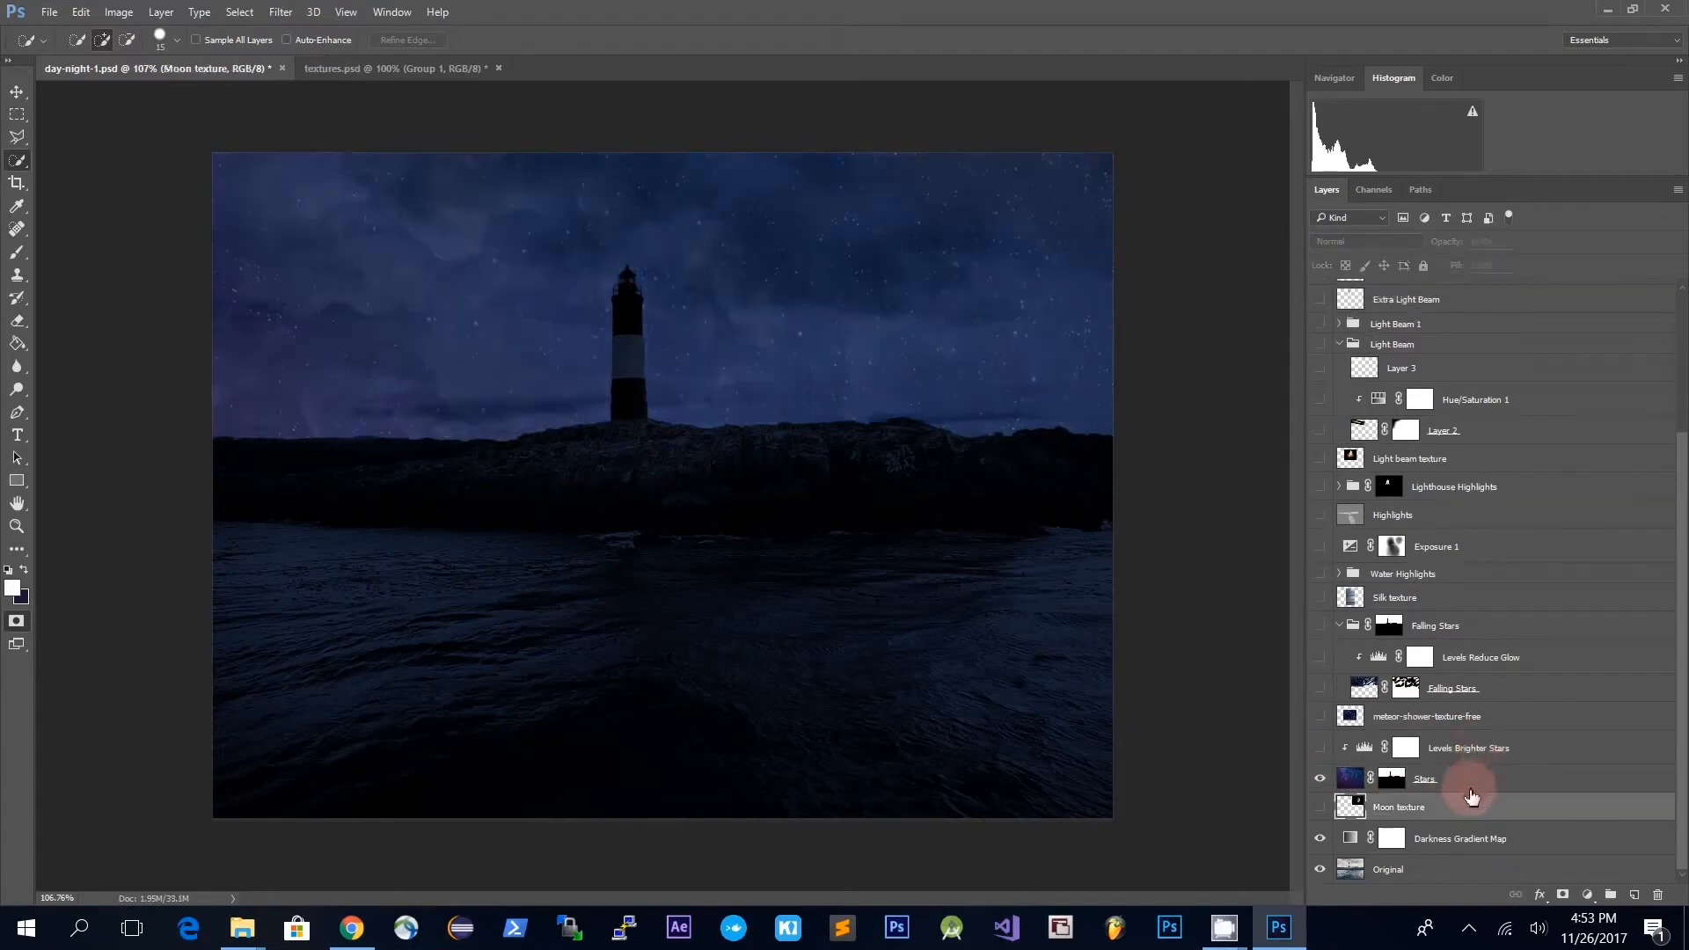
{"action": "key", "text": "ctrl+z"}
{"action": "left_click", "coordinate": [1506, 781]}
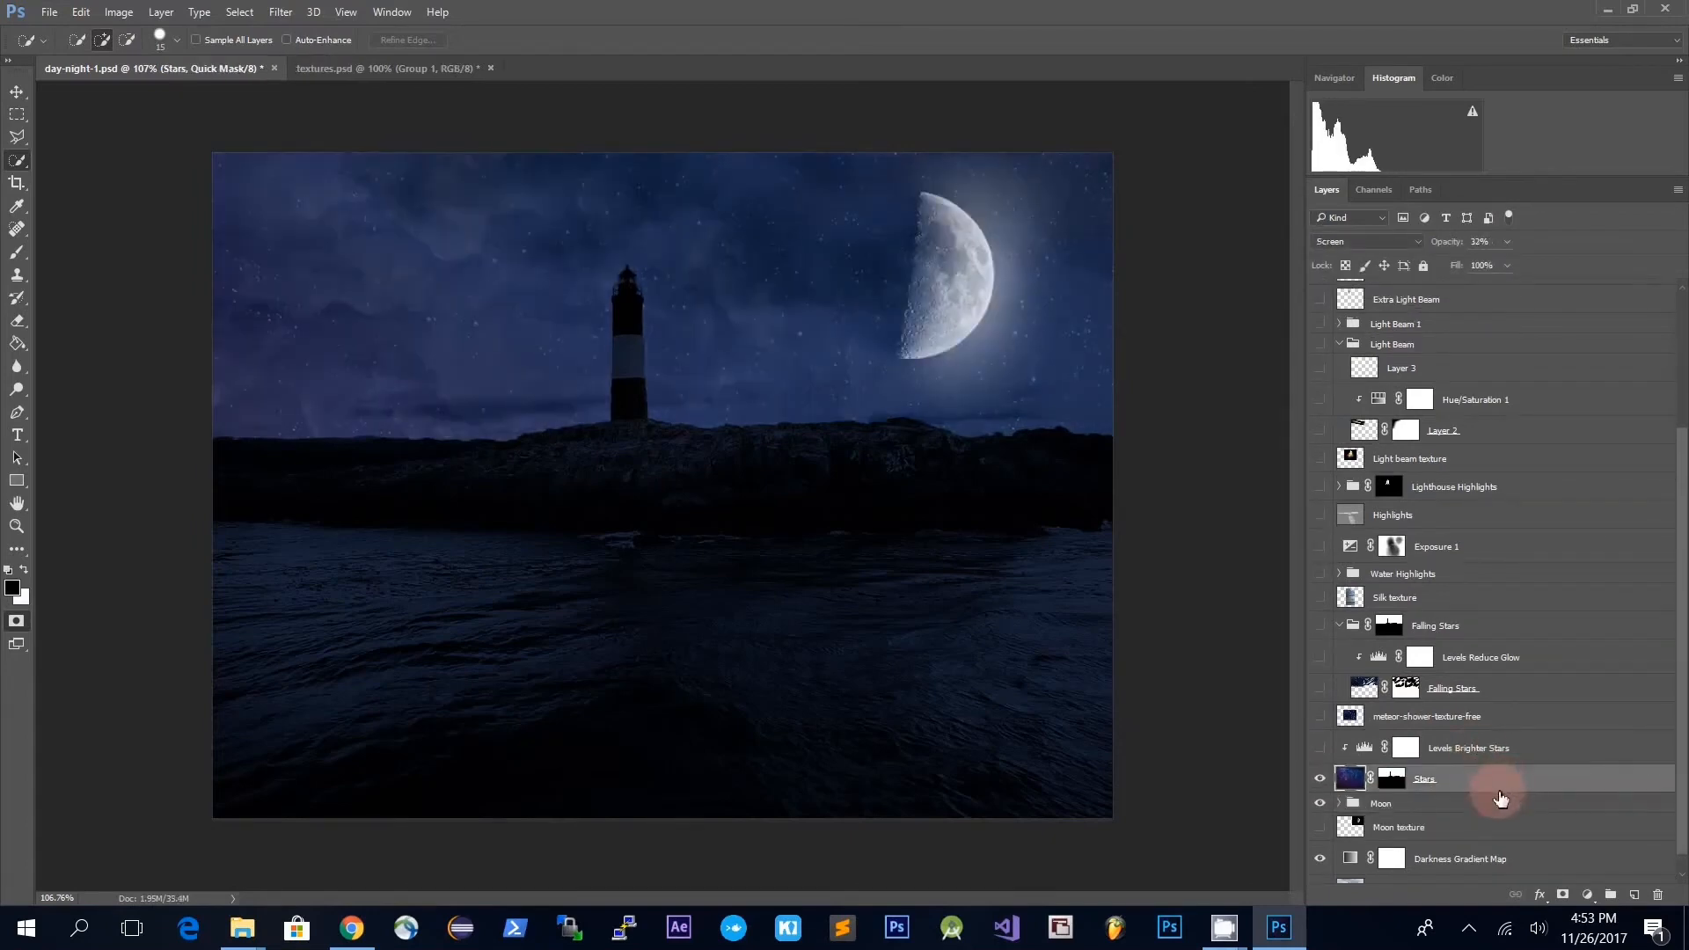
- Show the Levels Brighter Stars adjustment layer clipped to the Stars layer
{"action": "scroll", "coordinate": [1500, 798], "scroll_direction": "up", "scroll_amount": 1}
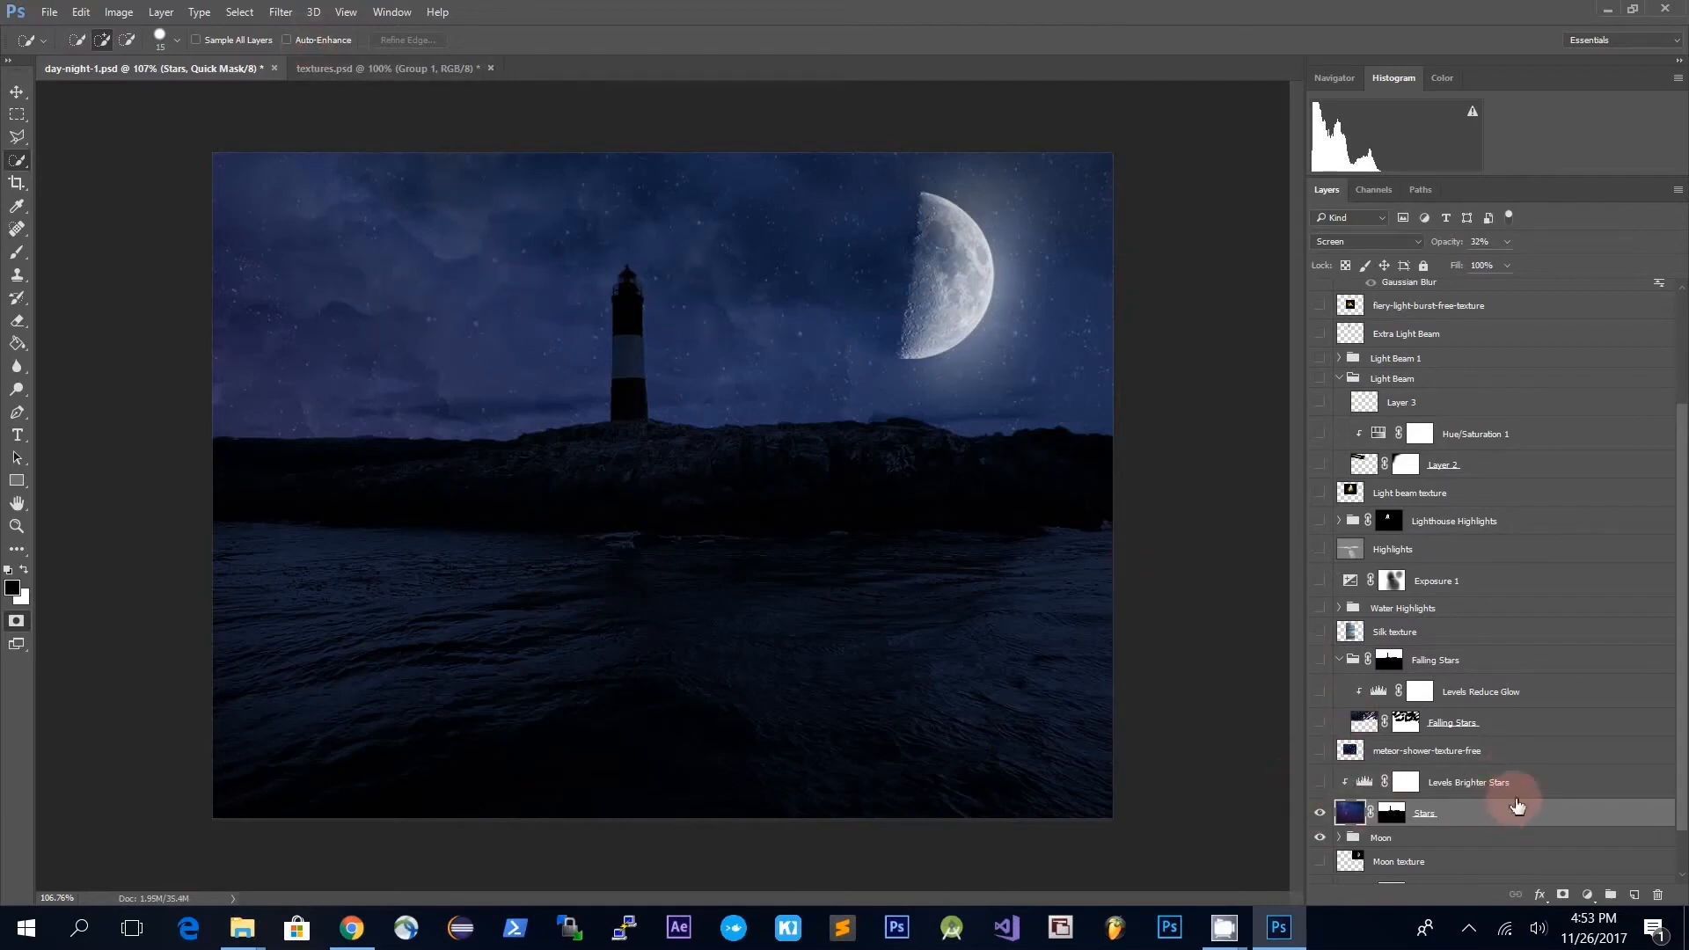
{"action": "left_click", "coordinate": [1526, 790]}
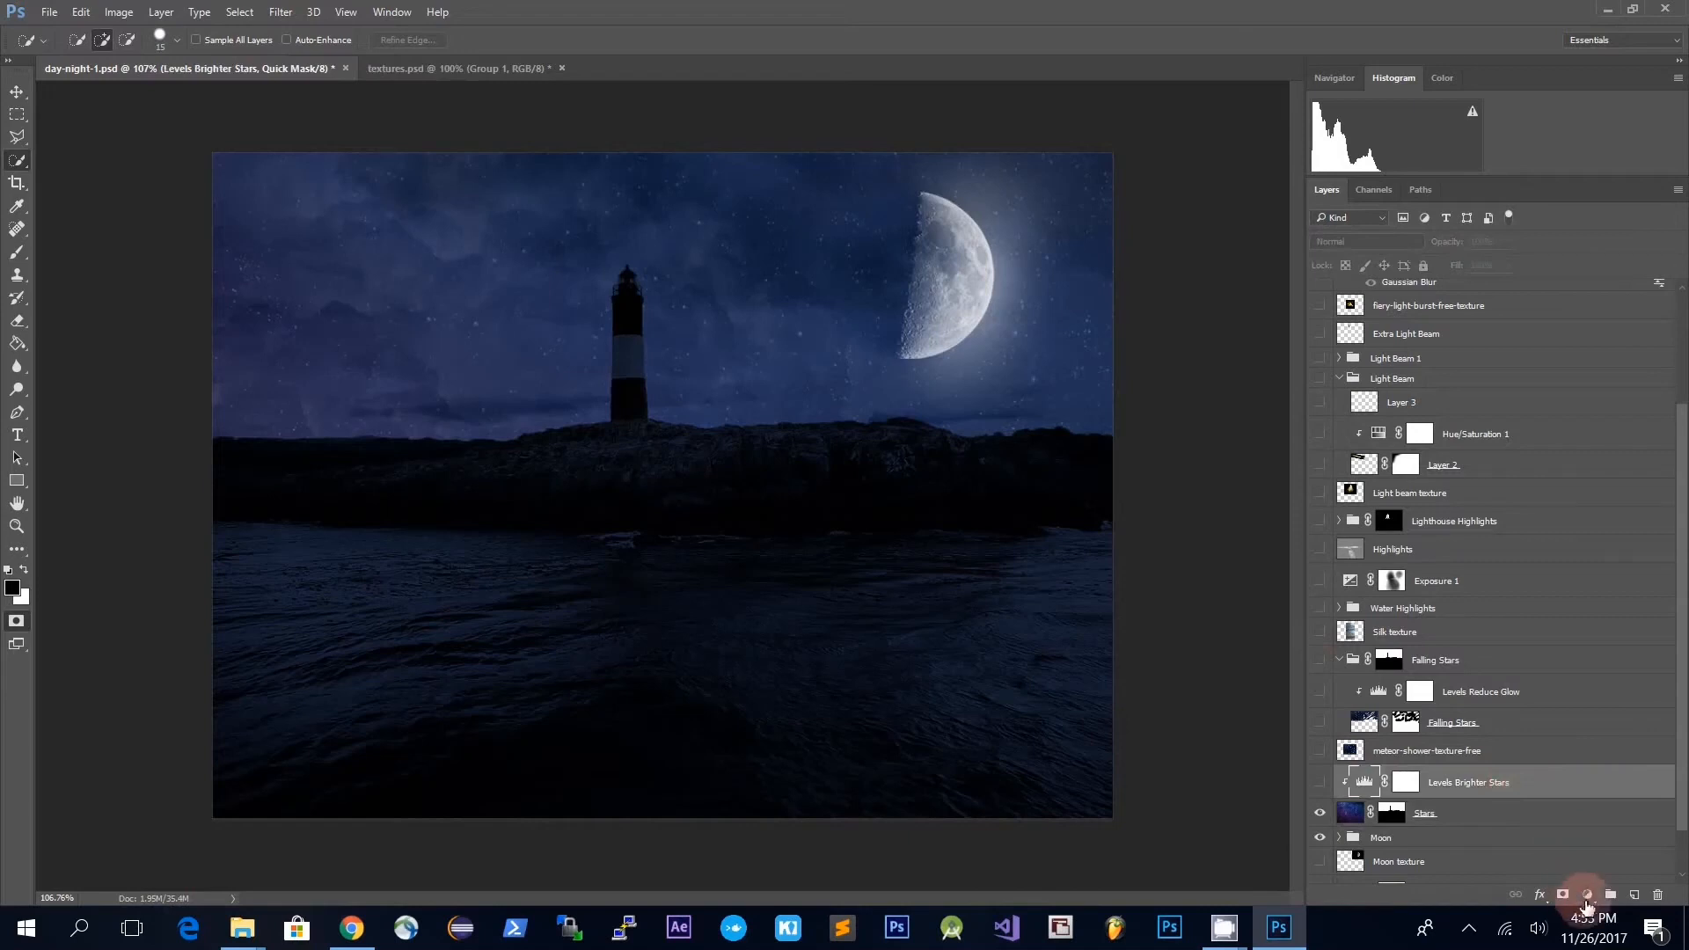
{"action": "left_click", "coordinate": [1589, 895]}
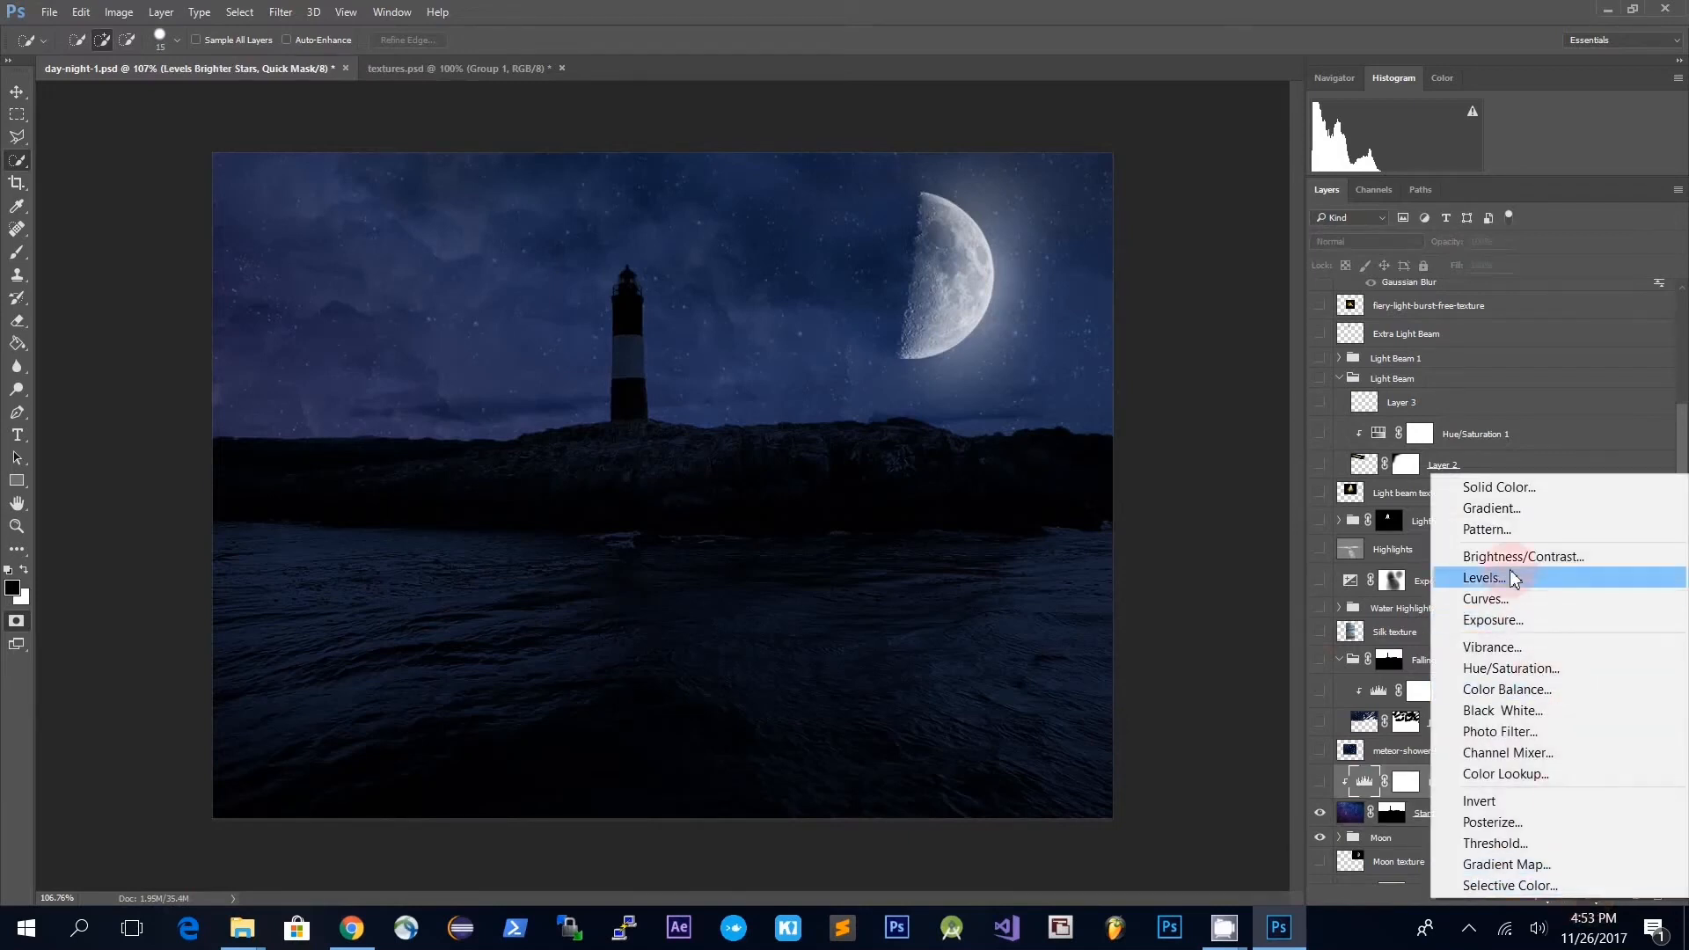
{"action": "left_click", "coordinate": [1319, 783]}
{"action": "left_click", "coordinate": [1319, 783]}
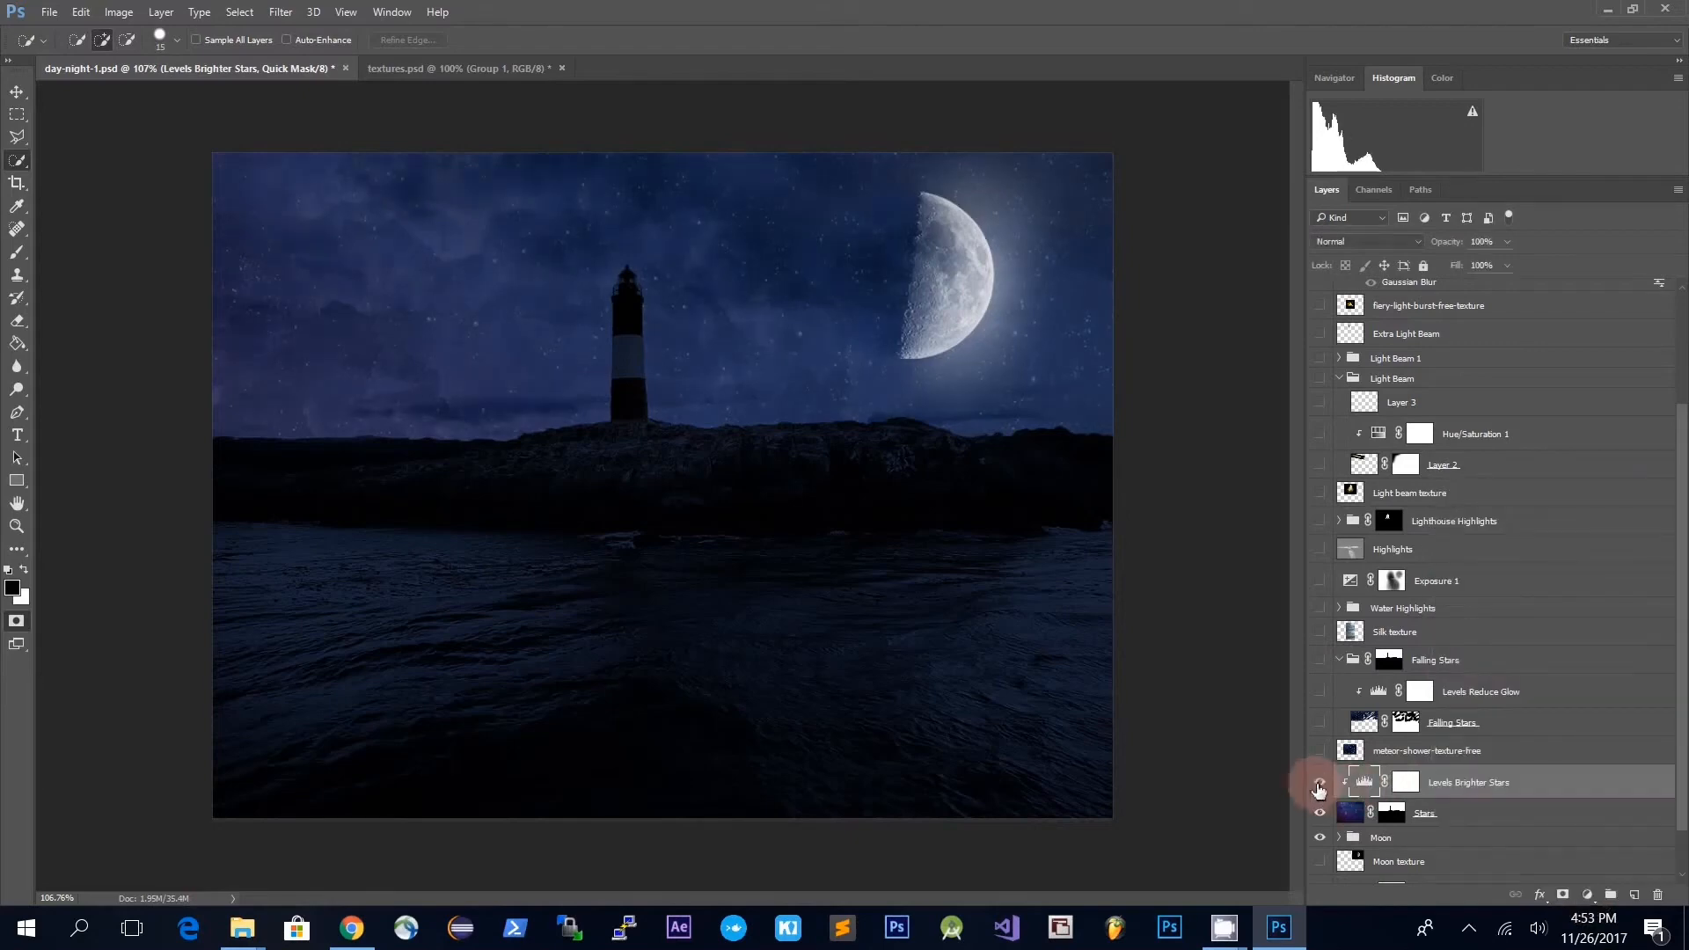
- Set the white input level of the Levels Brighter Stars adjustment to 216 and close its properties
{"action": "double_click", "coordinate": [1352, 786]}
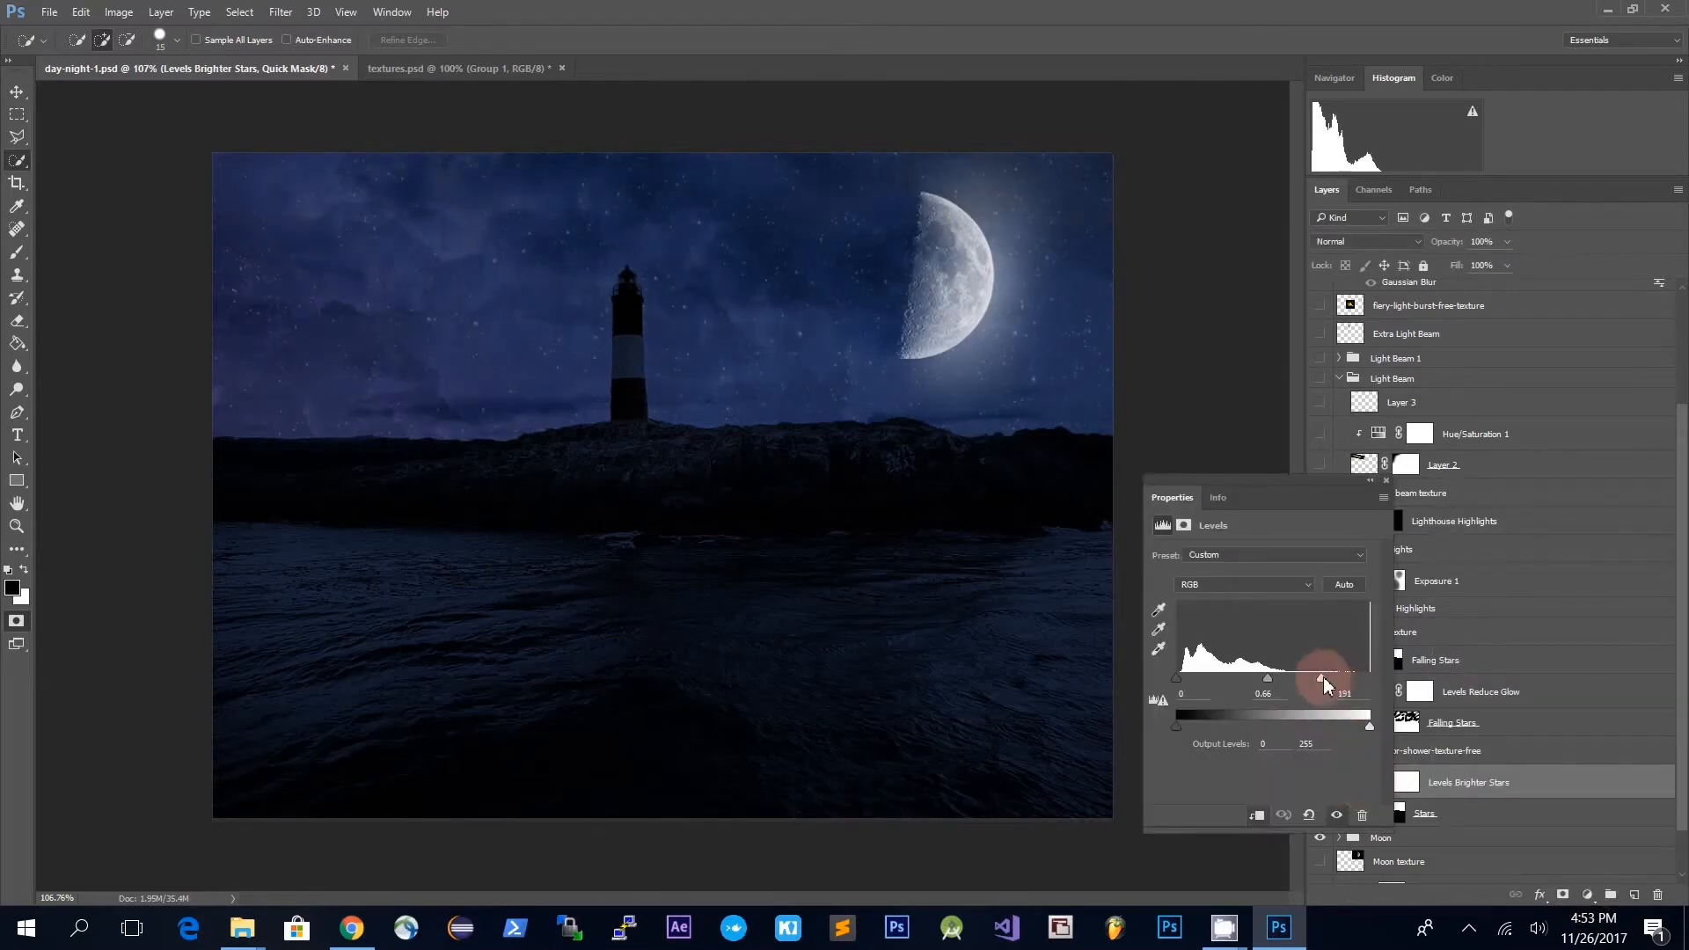
{"action": "mouse_move", "coordinate": [1323, 684]}
{"action": "left_mouse_down"}
{"action": "mouse_move", "coordinate": [1364, 684]}
{"action": "mouse_move", "coordinate": [1289, 686]}
{"action": "mouse_move", "coordinate": [1377, 686]}
{"action": "mouse_move", "coordinate": [1286, 688]}
{"action": "mouse_move", "coordinate": [1341, 686]}
{"action": "left_mouse_up"}
{"action": "left_click", "coordinate": [1259, 816]}
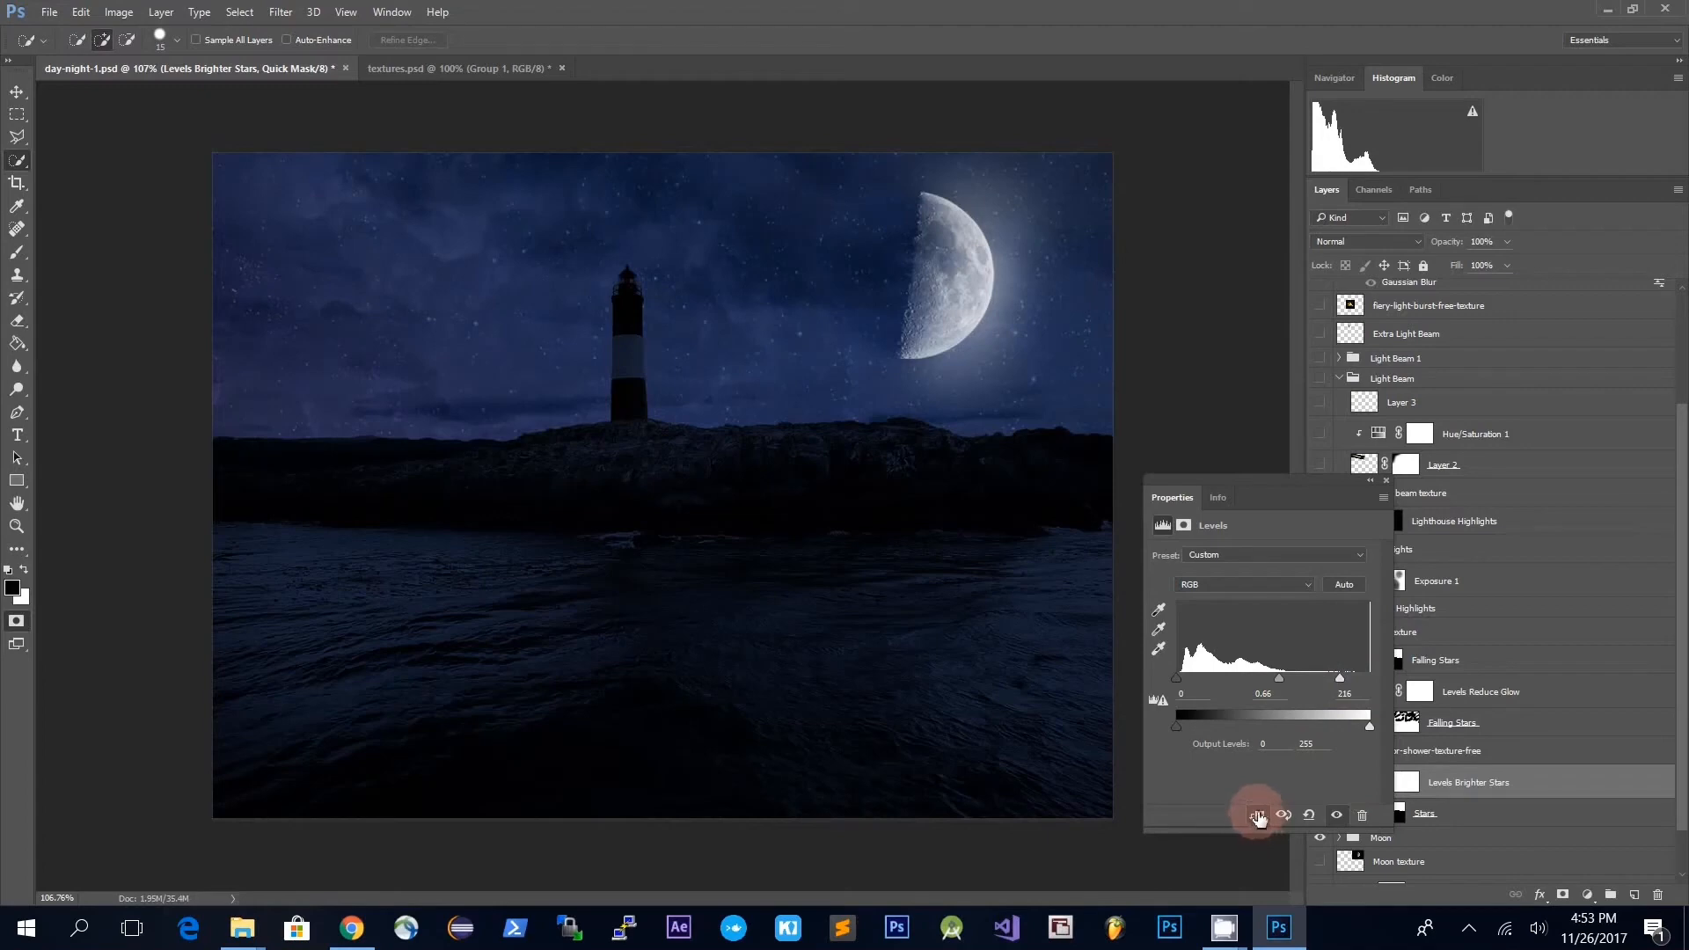
{"action": "left_click", "coordinate": [1388, 488]}
- Preview the meteor-shower texture layer briefly, hide it again and show the masked Falling Stars layer instead
{"action": "scroll", "coordinate": [1443, 730], "scroll_direction": "down", "scroll_amount": 1}
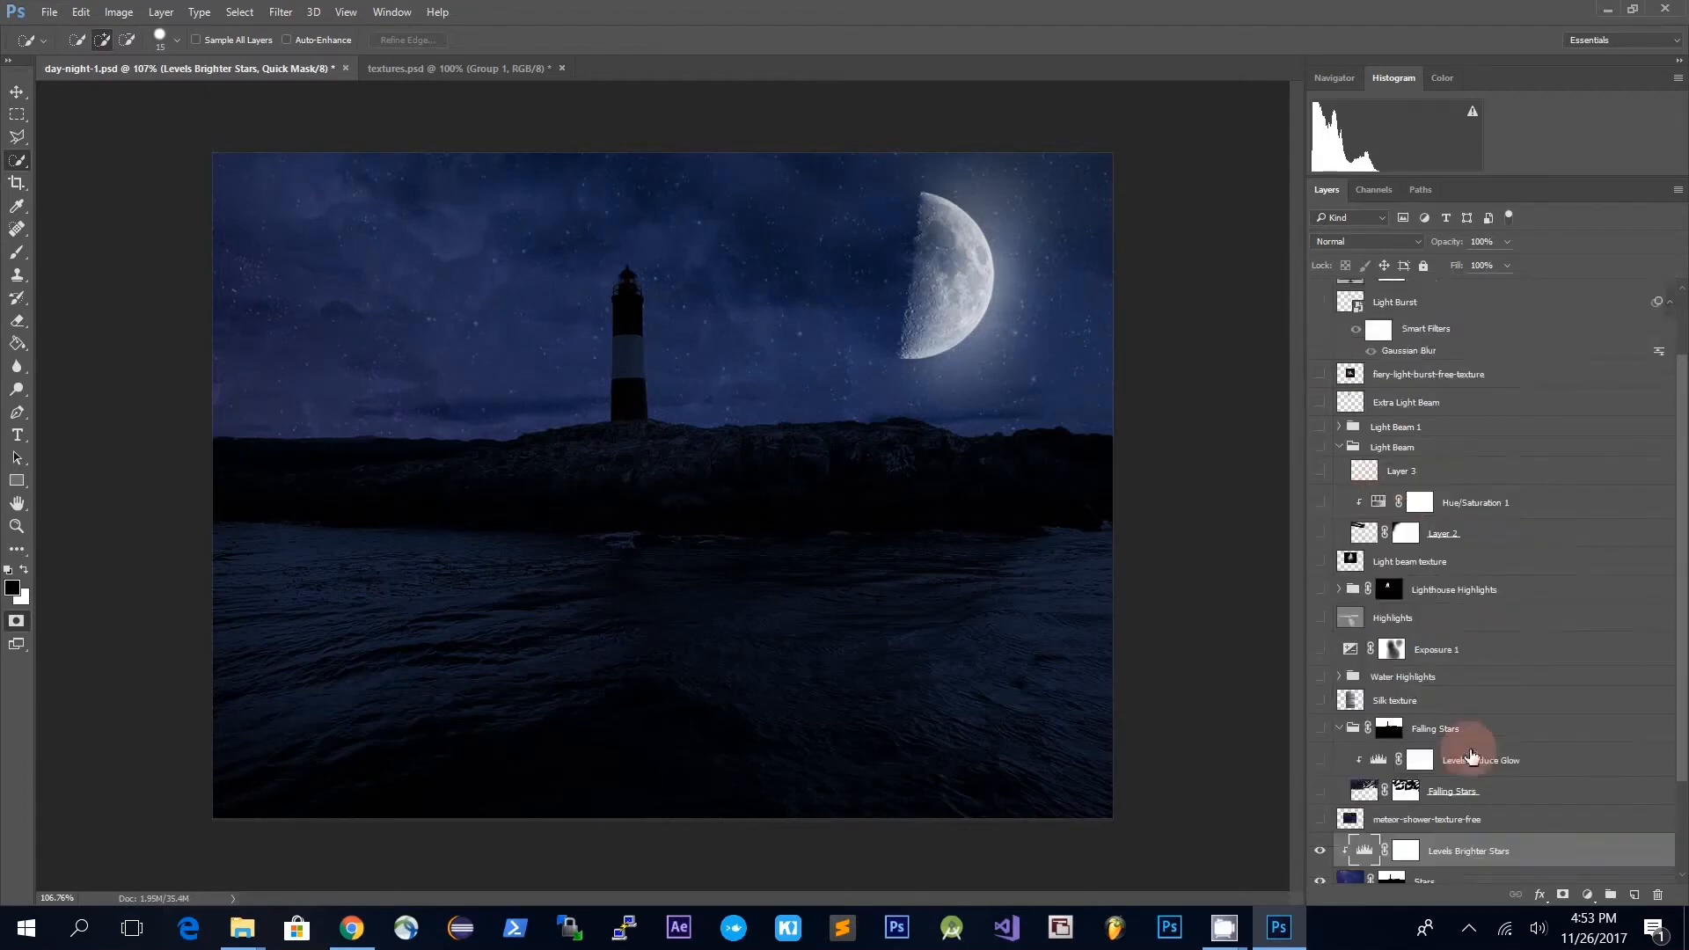
{"action": "left_click", "coordinate": [1319, 717]}
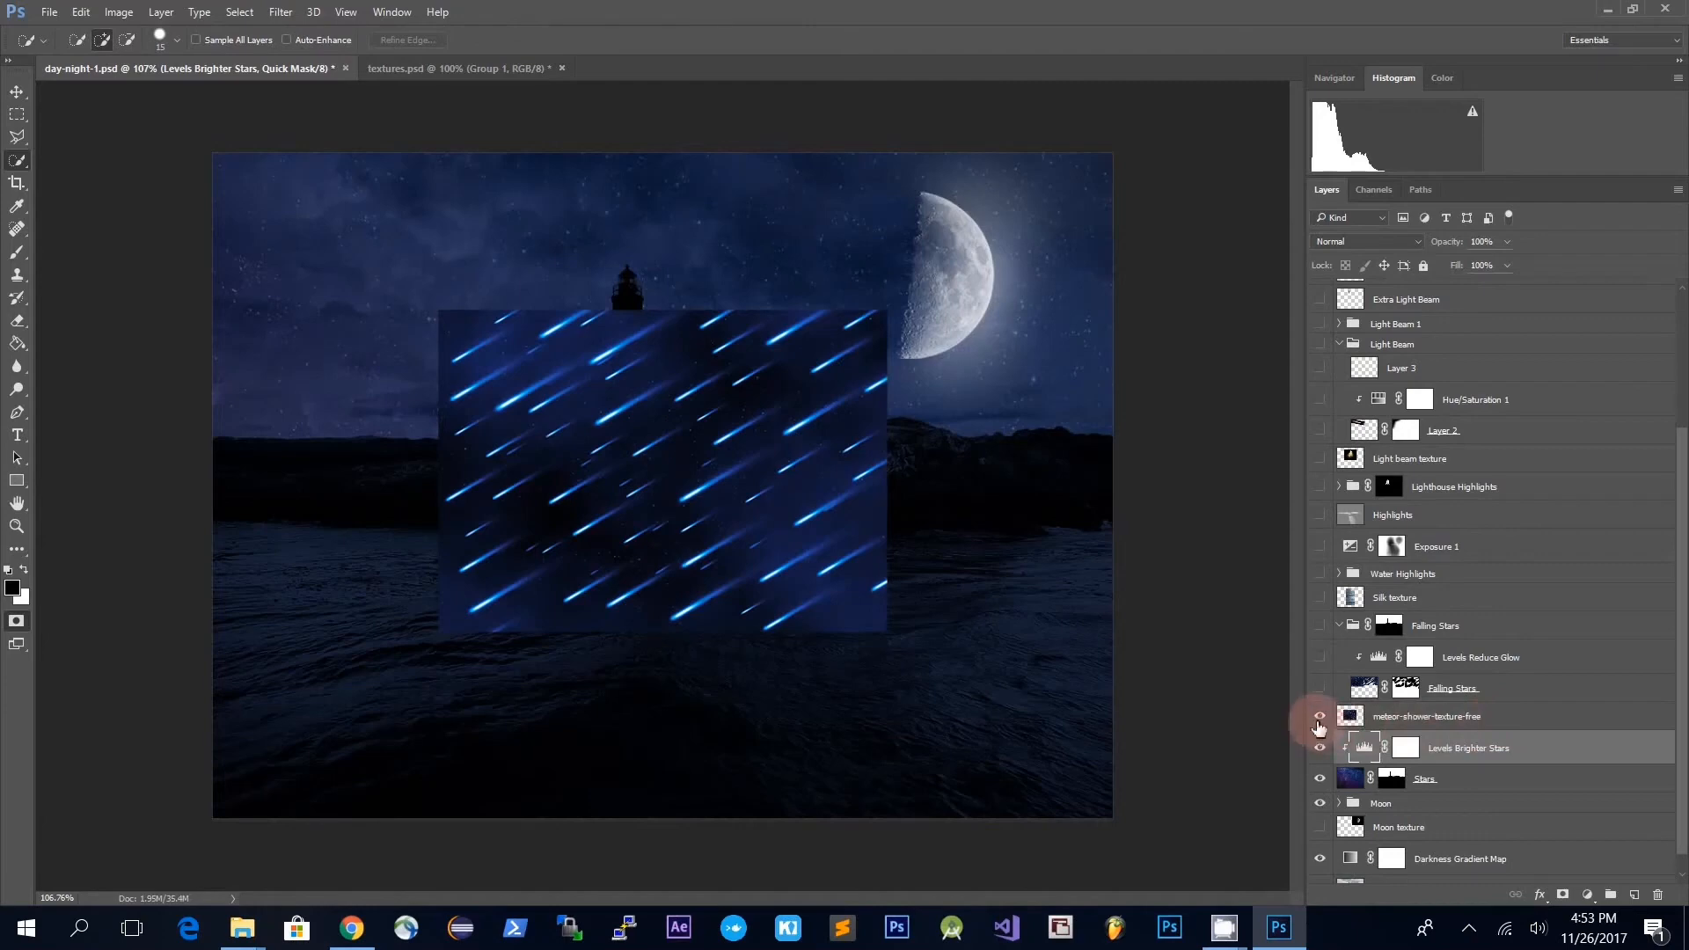
{"action": "left_click", "coordinate": [1319, 719]}
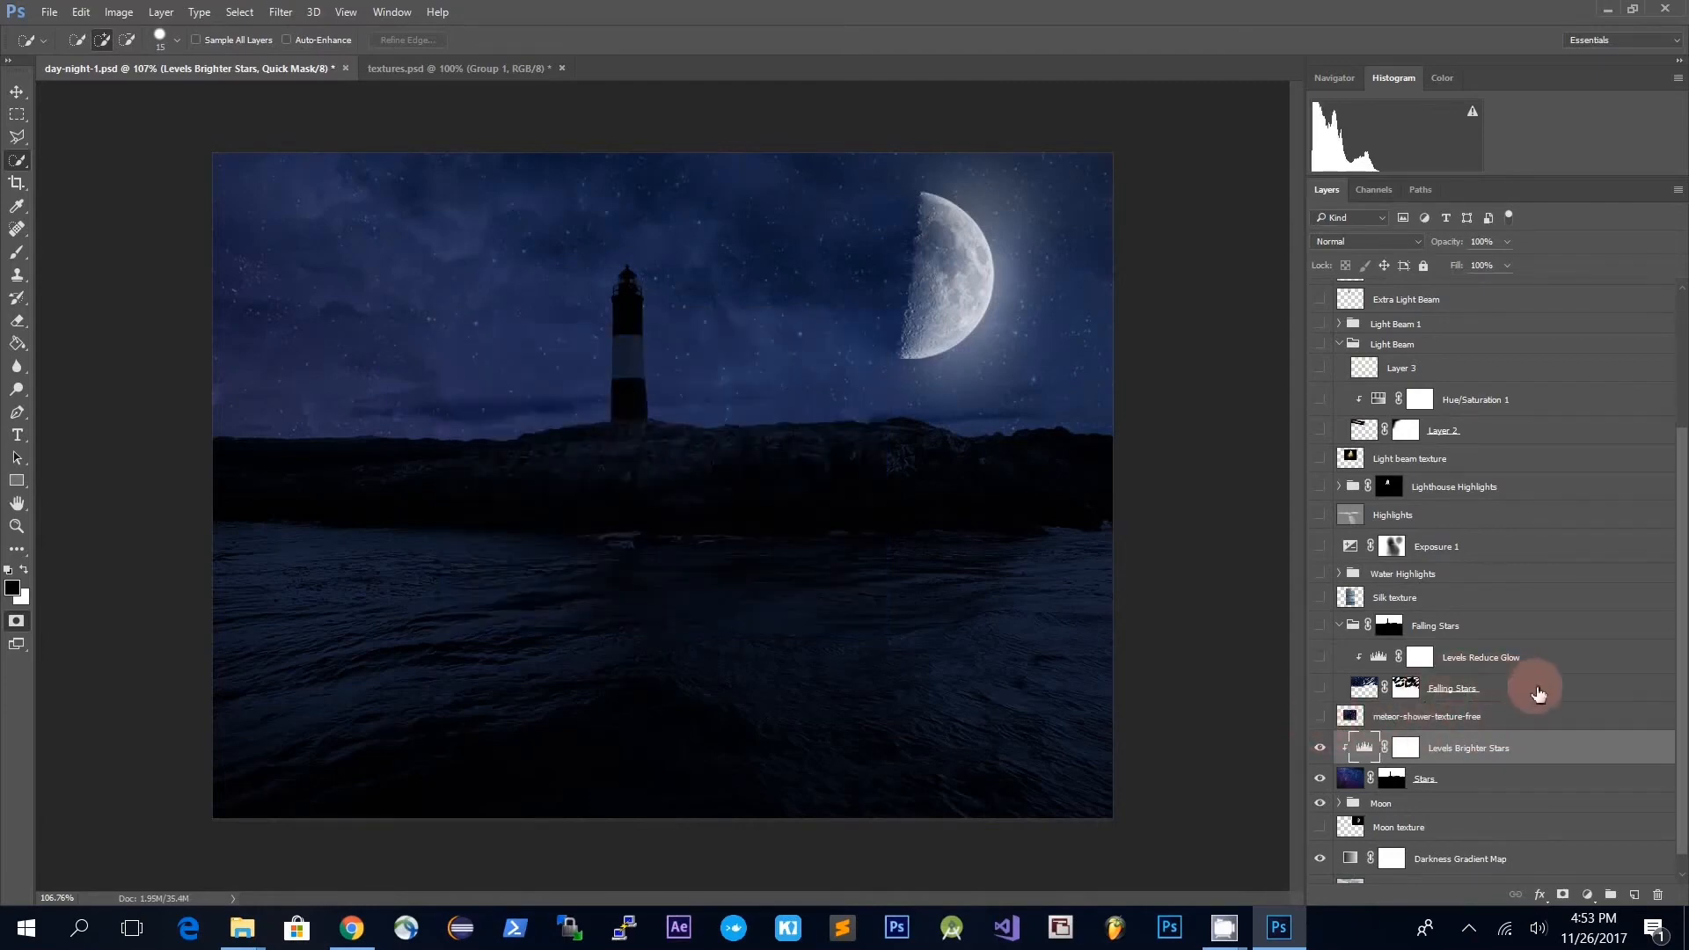
{"action": "left_click", "coordinate": [1433, 688]}
{"action": "left_click", "coordinate": [1319, 691]}
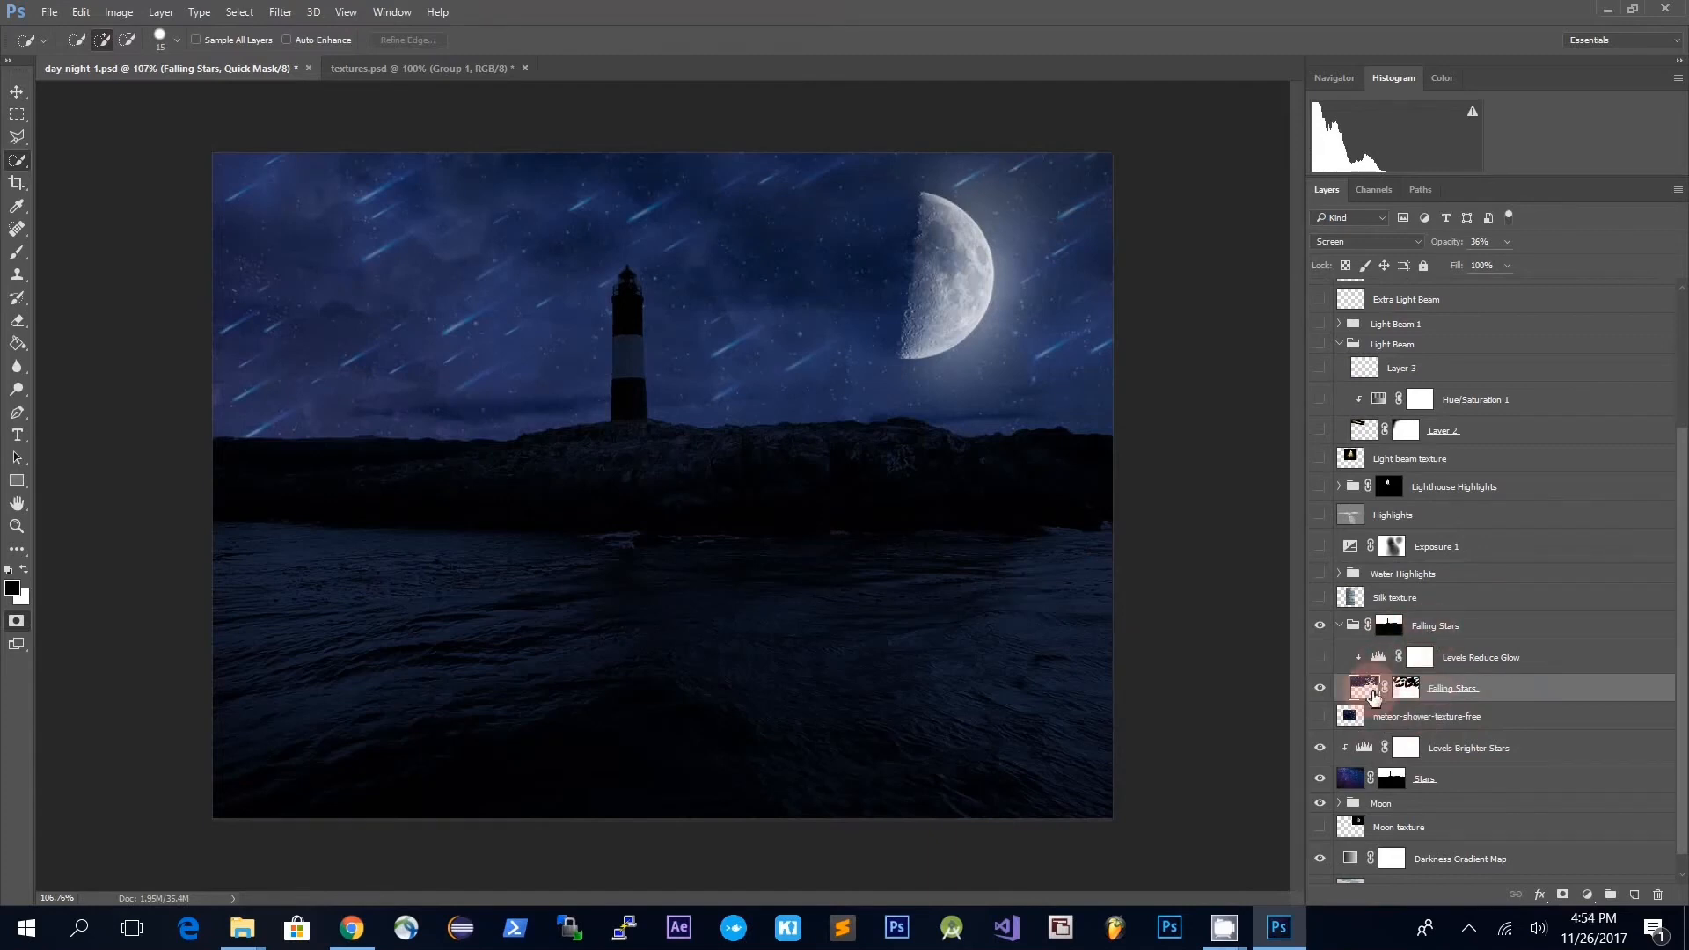
- Delete the layer mask from the Falling Stars group
{"action": "left_click", "coordinate": [1485, 632]}
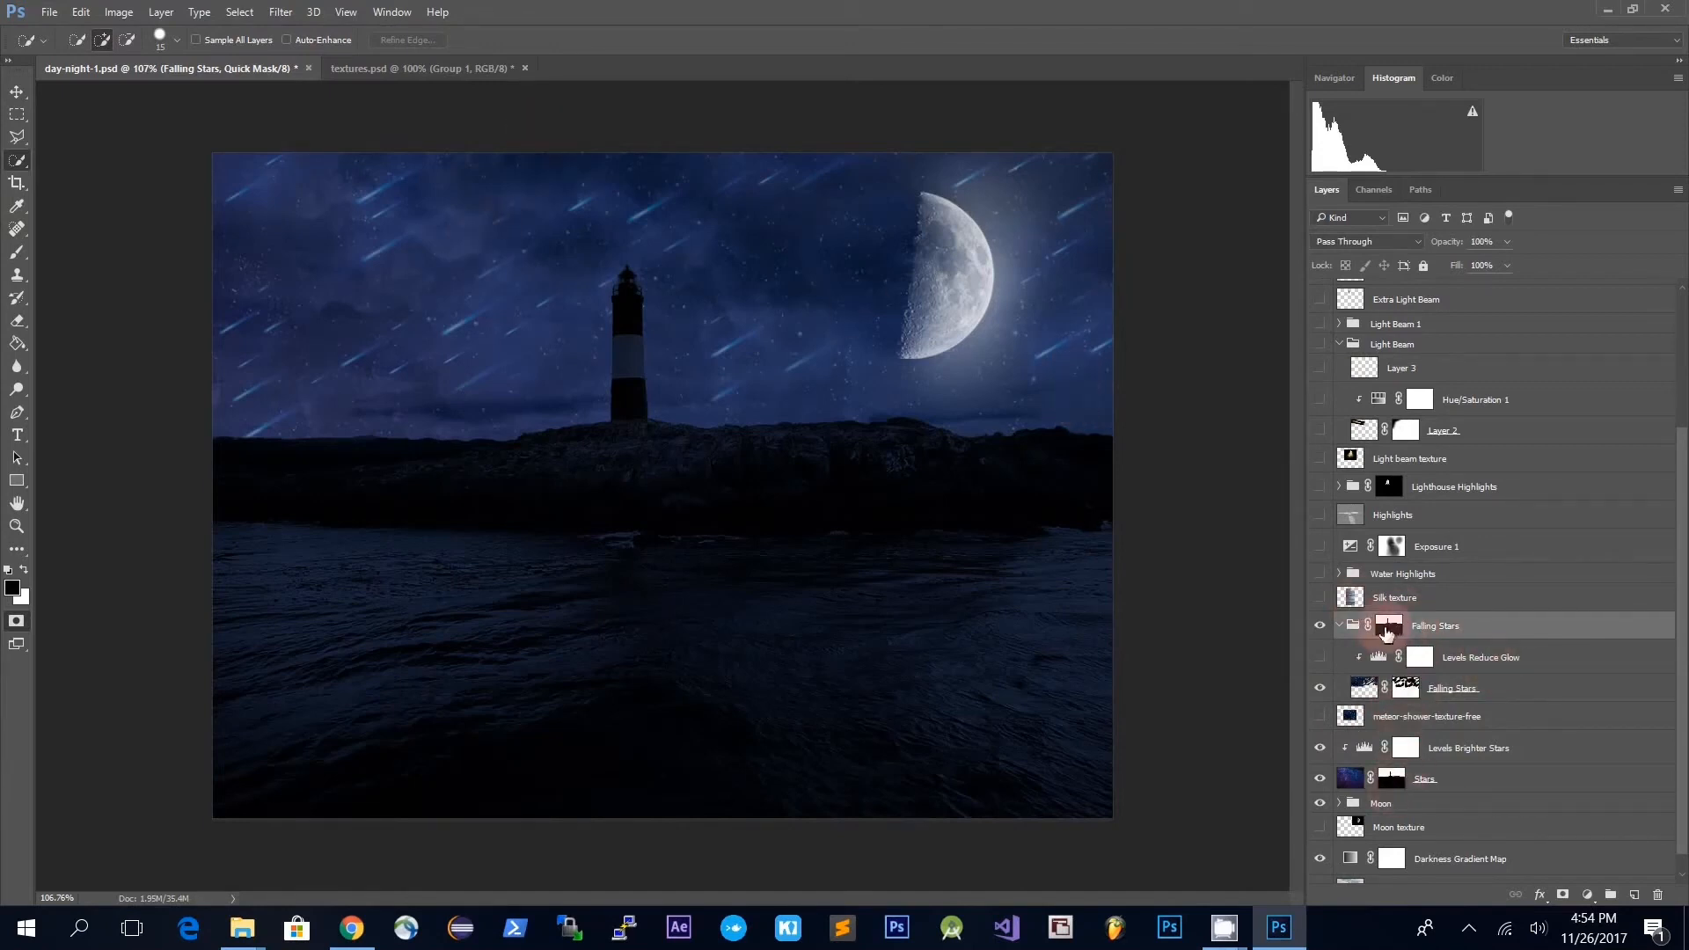
{"action": "right_click", "coordinate": [1388, 630]}
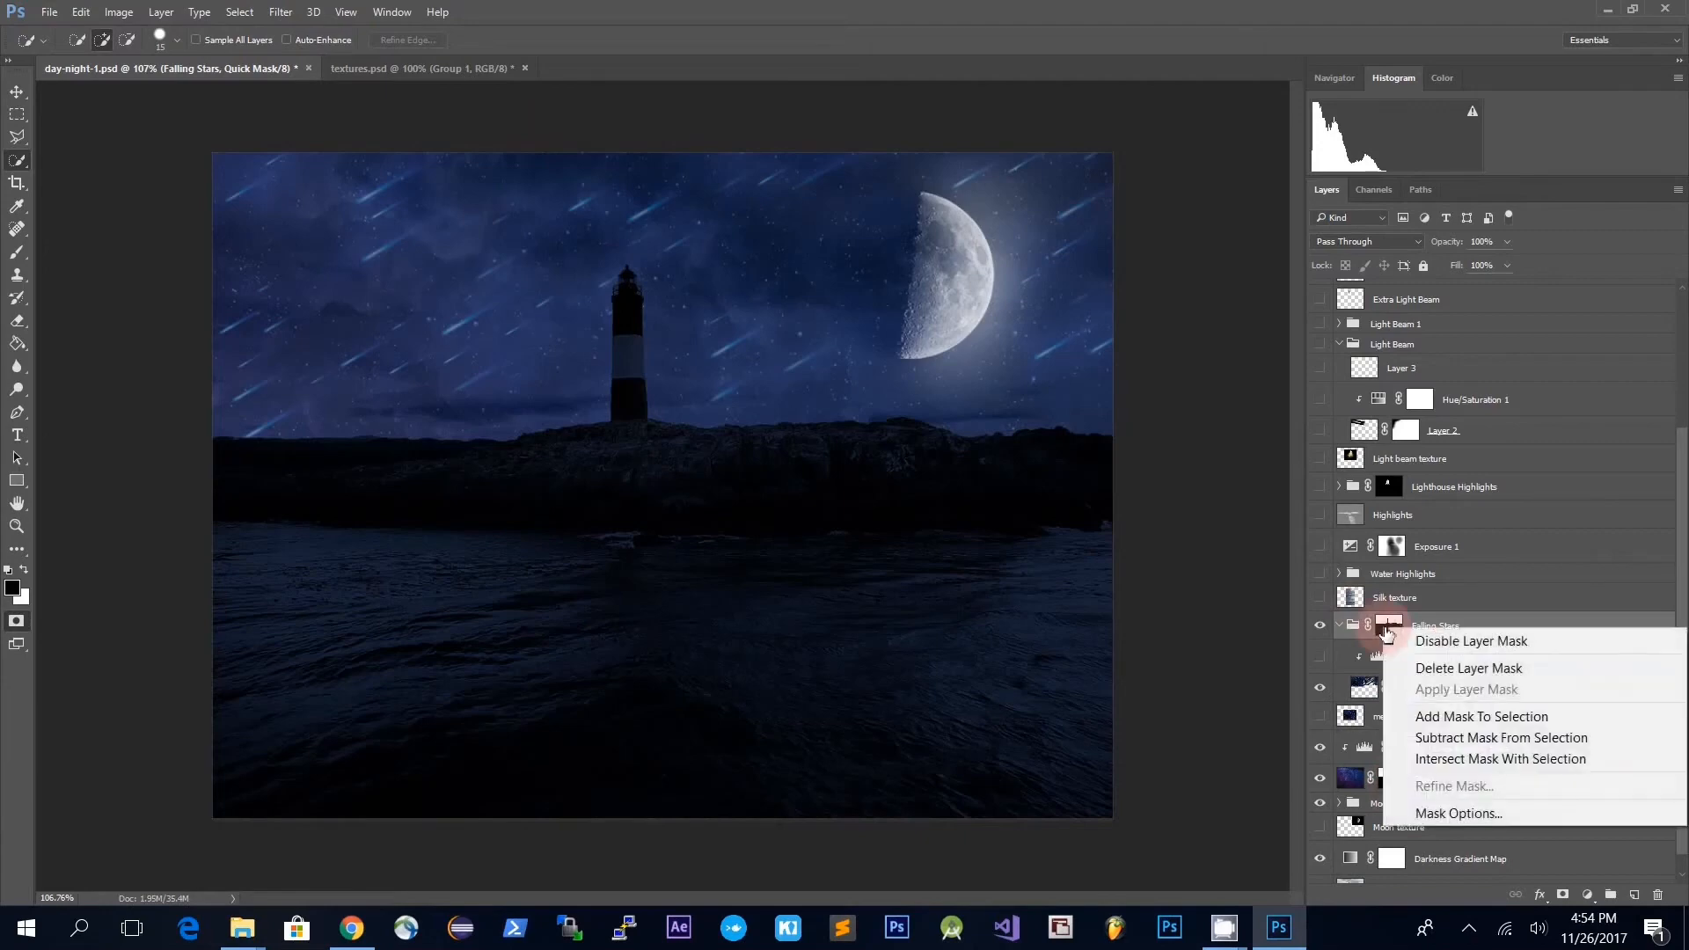
{"action": "left_click", "coordinate": [1455, 684]}
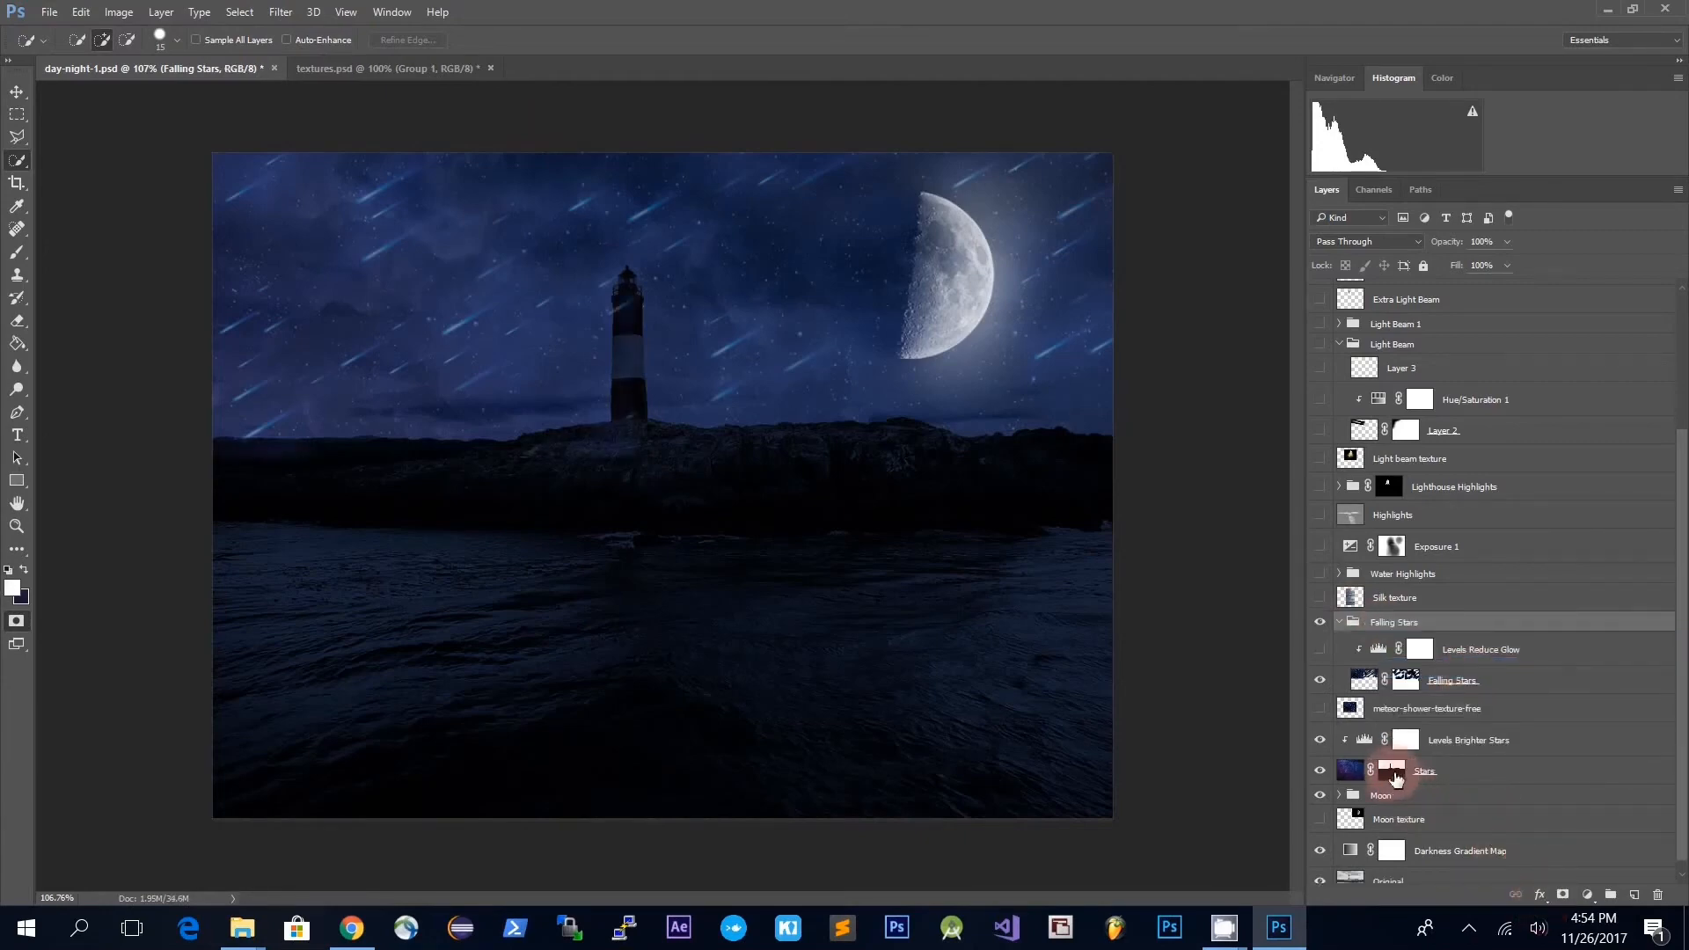
- Load the Stars layer's mask as a selection and add it as a layer mask to the Falling Stars group
{"action": "left_click", "coordinate": [1392, 774], "text": "ctrl"}
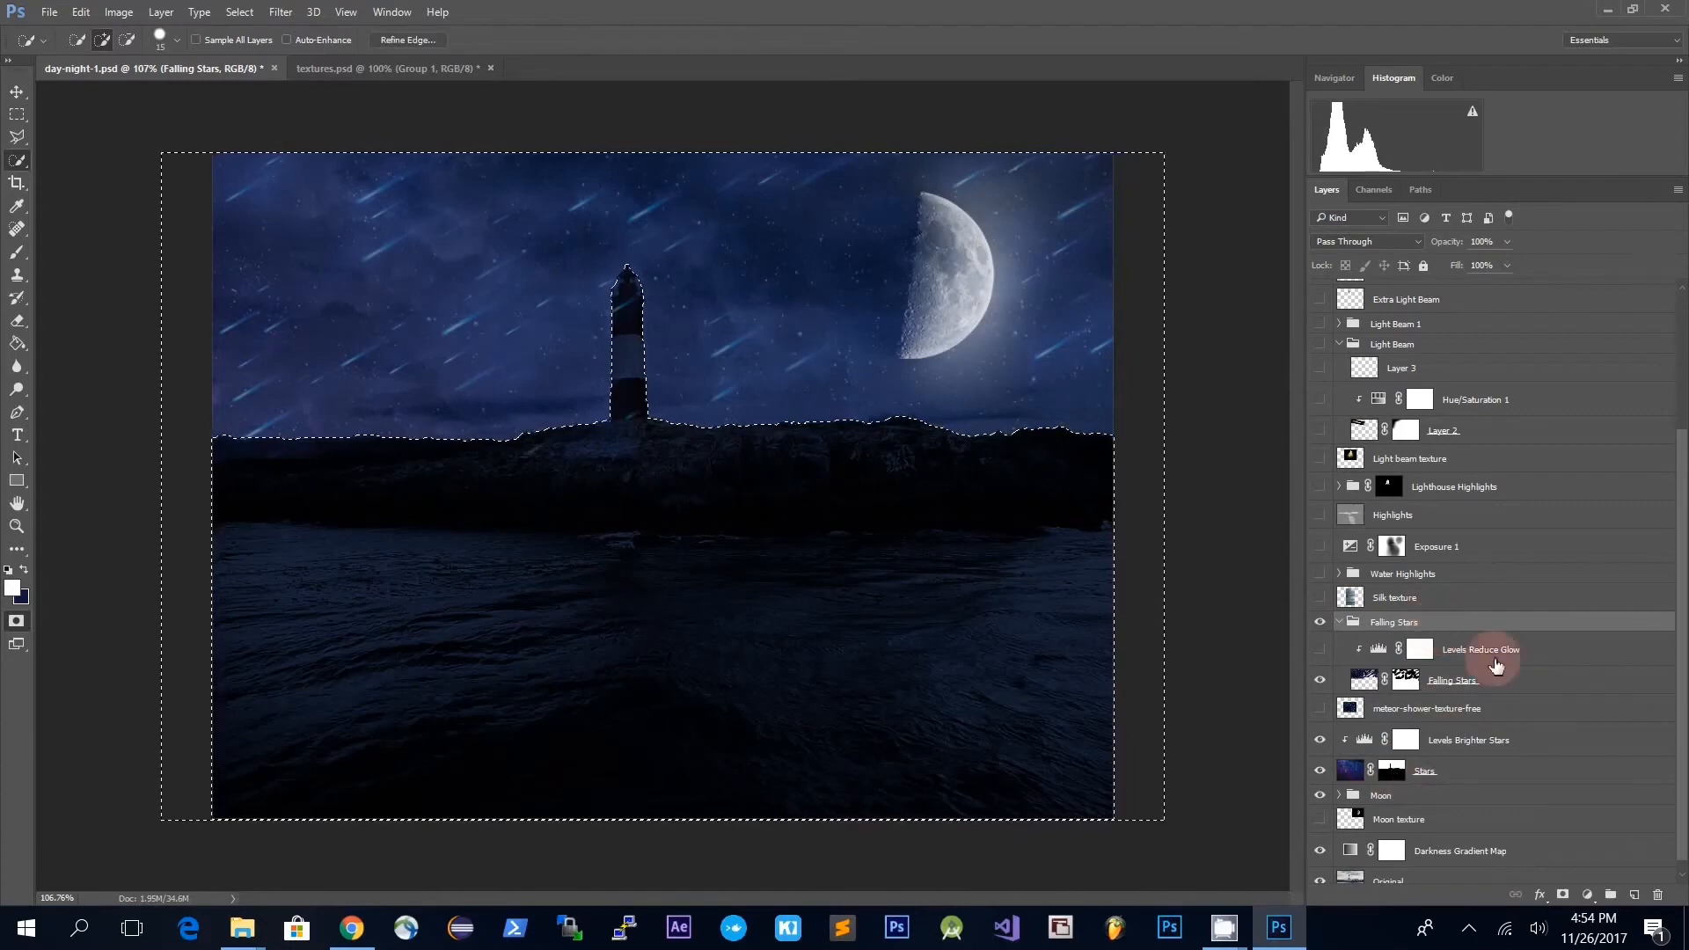
{"action": "left_click", "coordinate": [1563, 897]}
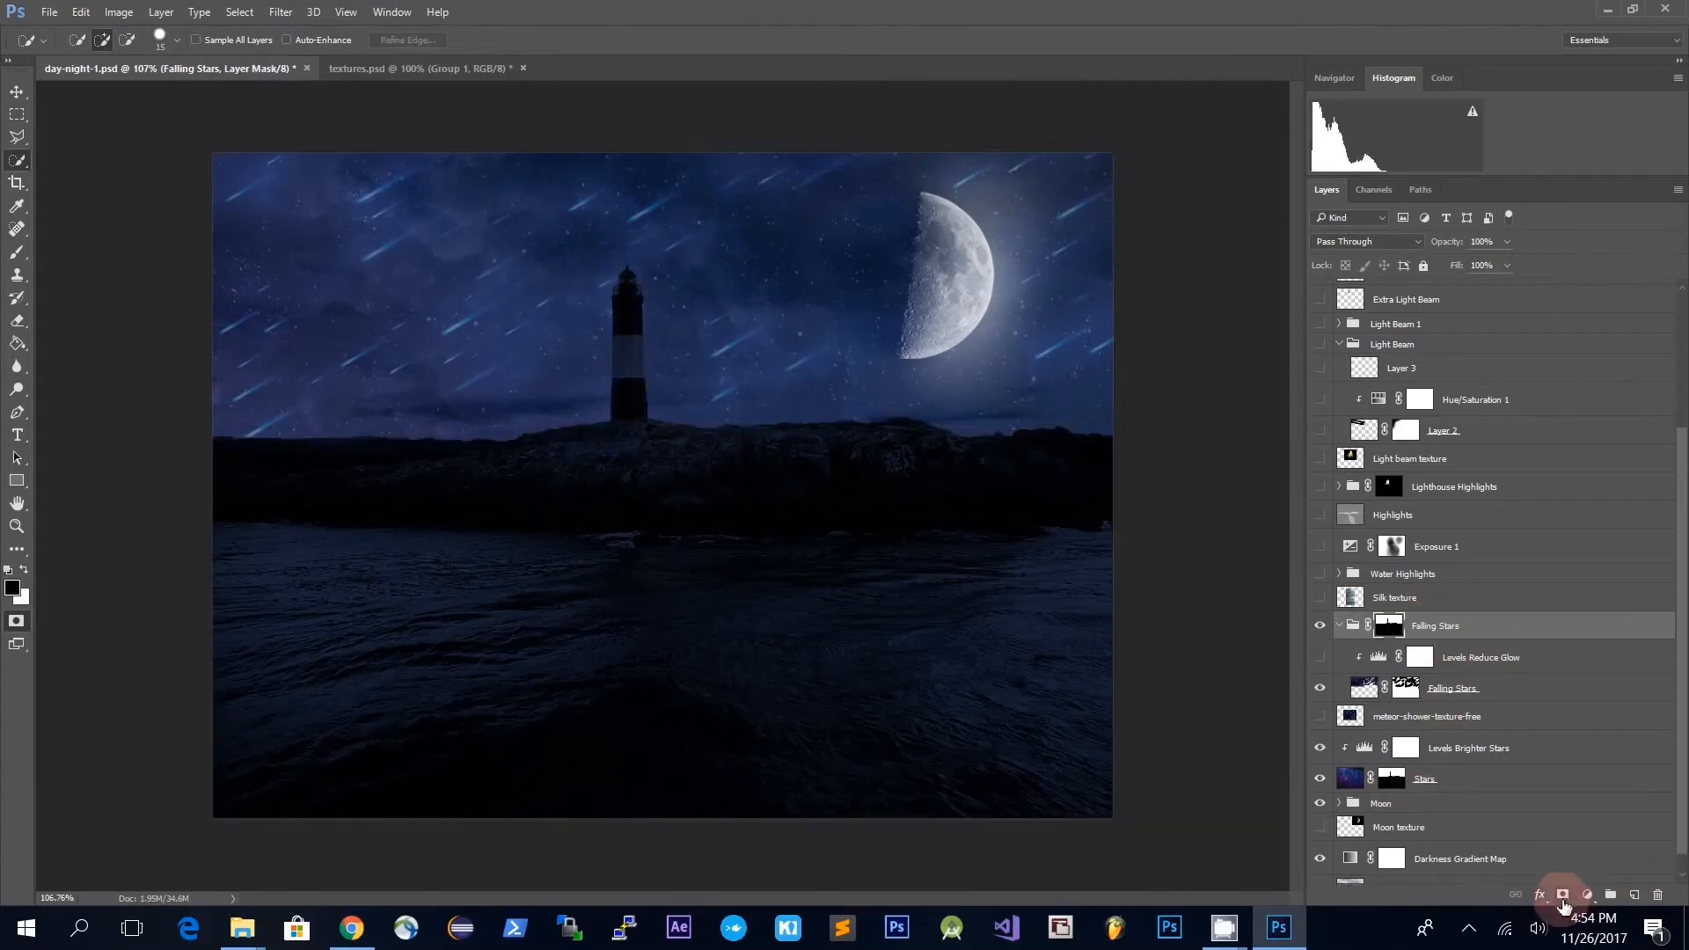
{"action": "left_click", "coordinate": [1402, 640]}
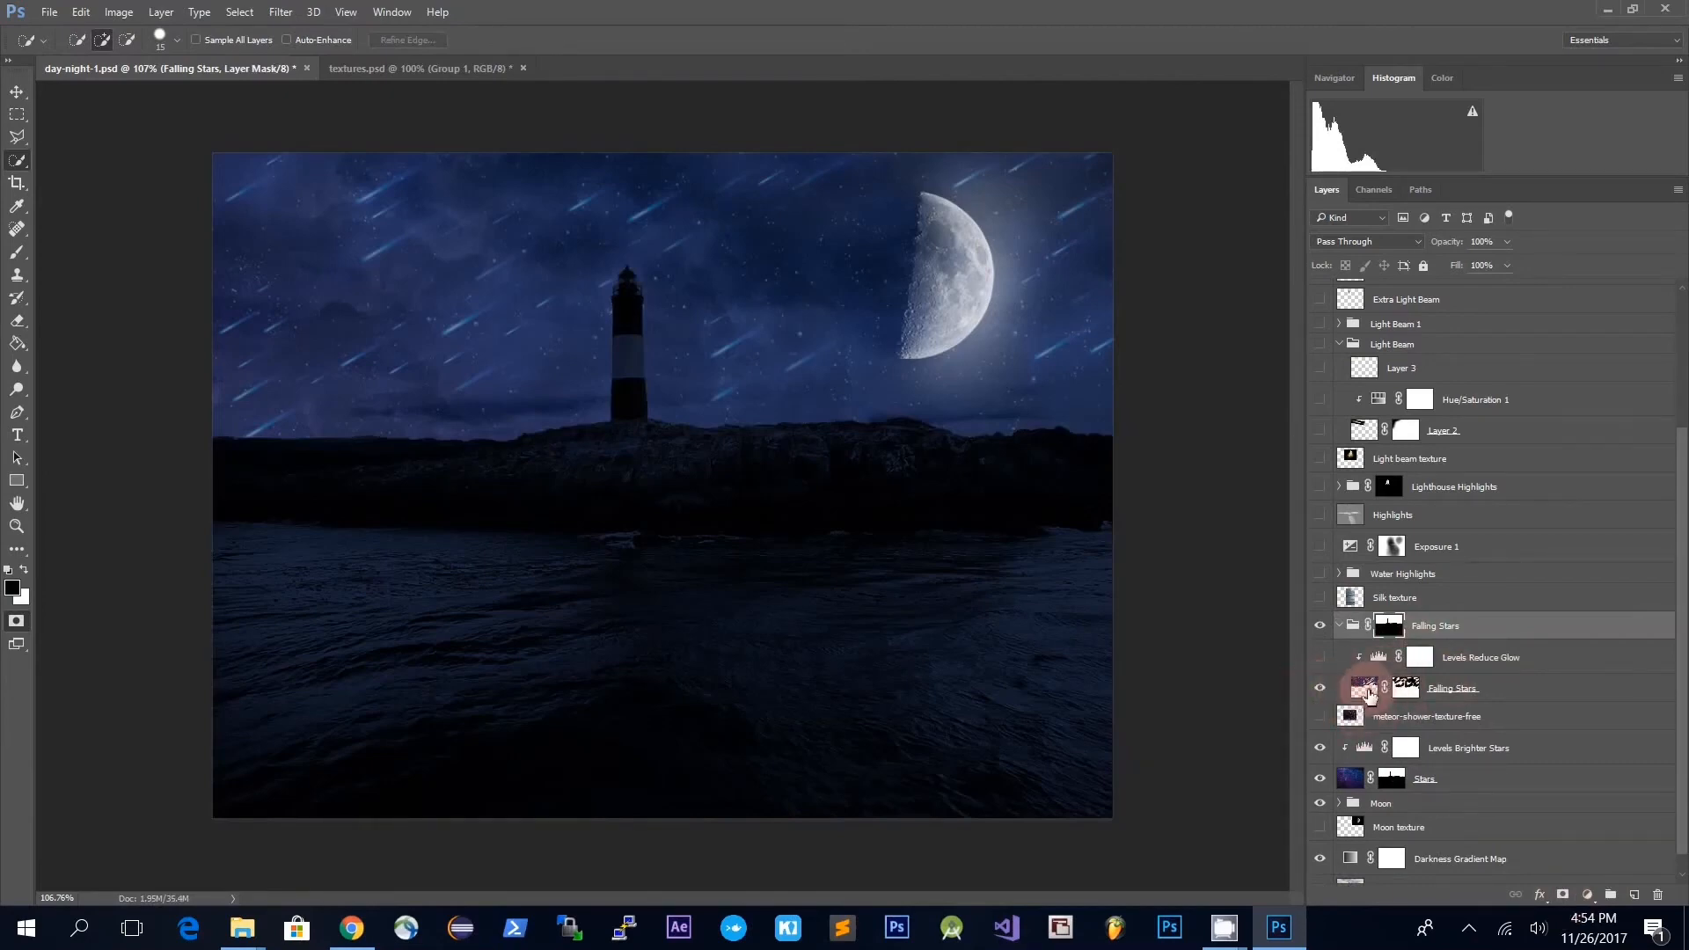
- Show the Levels Reduce Glow adjustment layer clipped to the Falling Stars layer
{"action": "left_click", "coordinate": [1520, 697]}
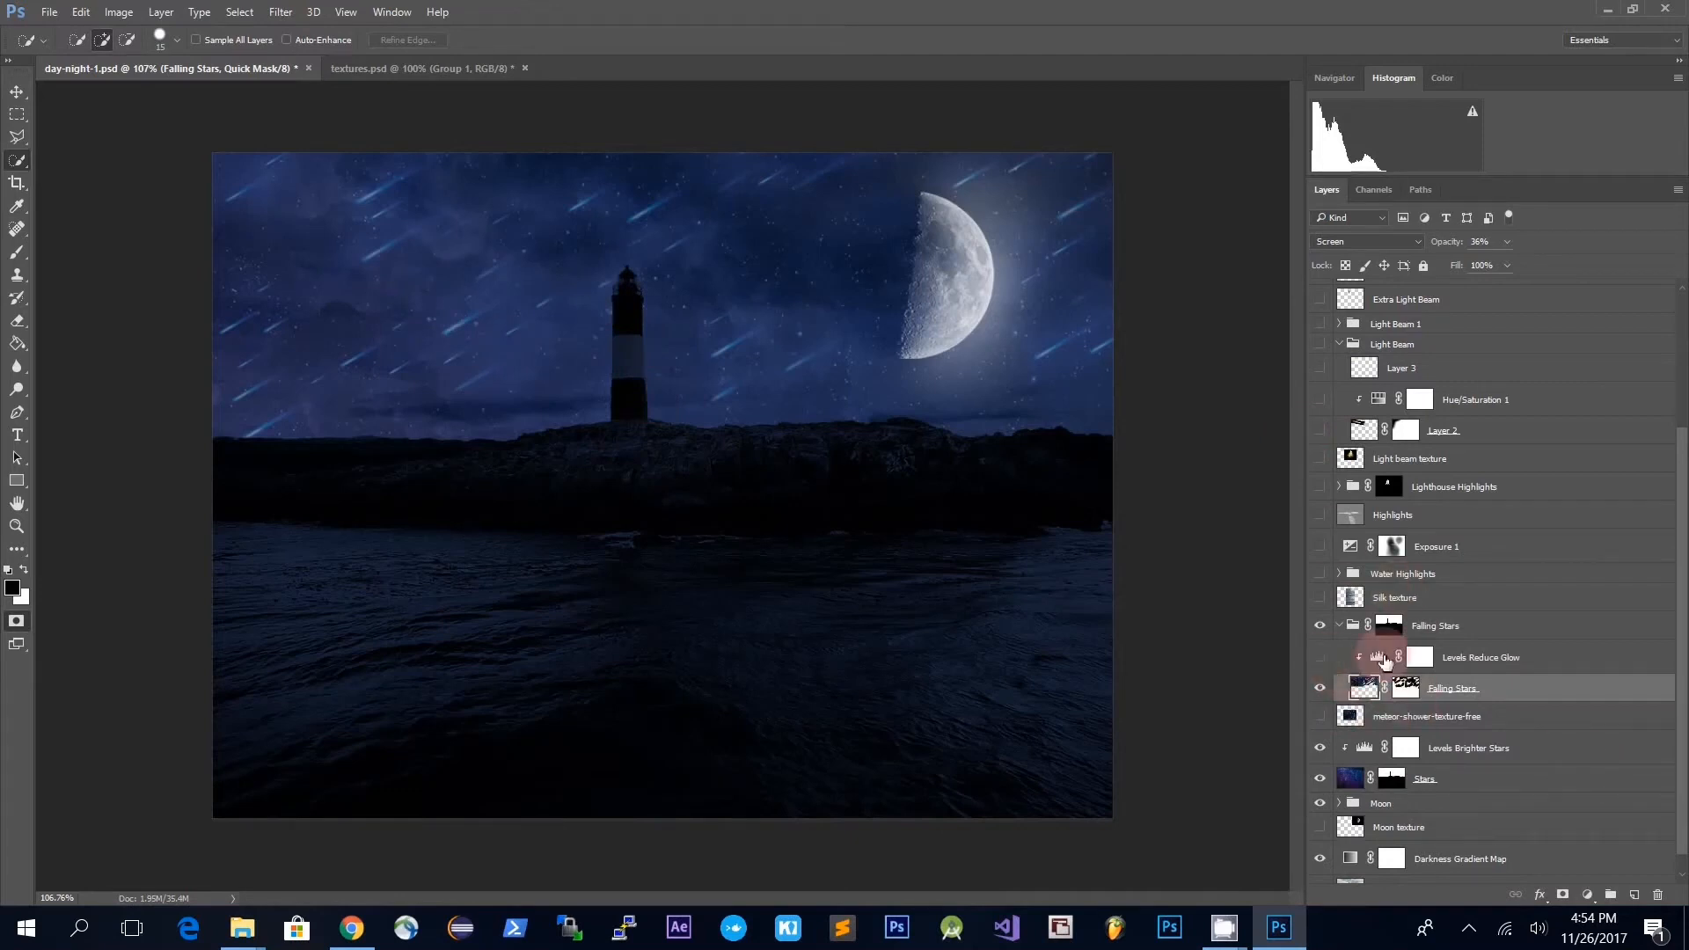
{"action": "left_click", "coordinate": [1488, 662]}
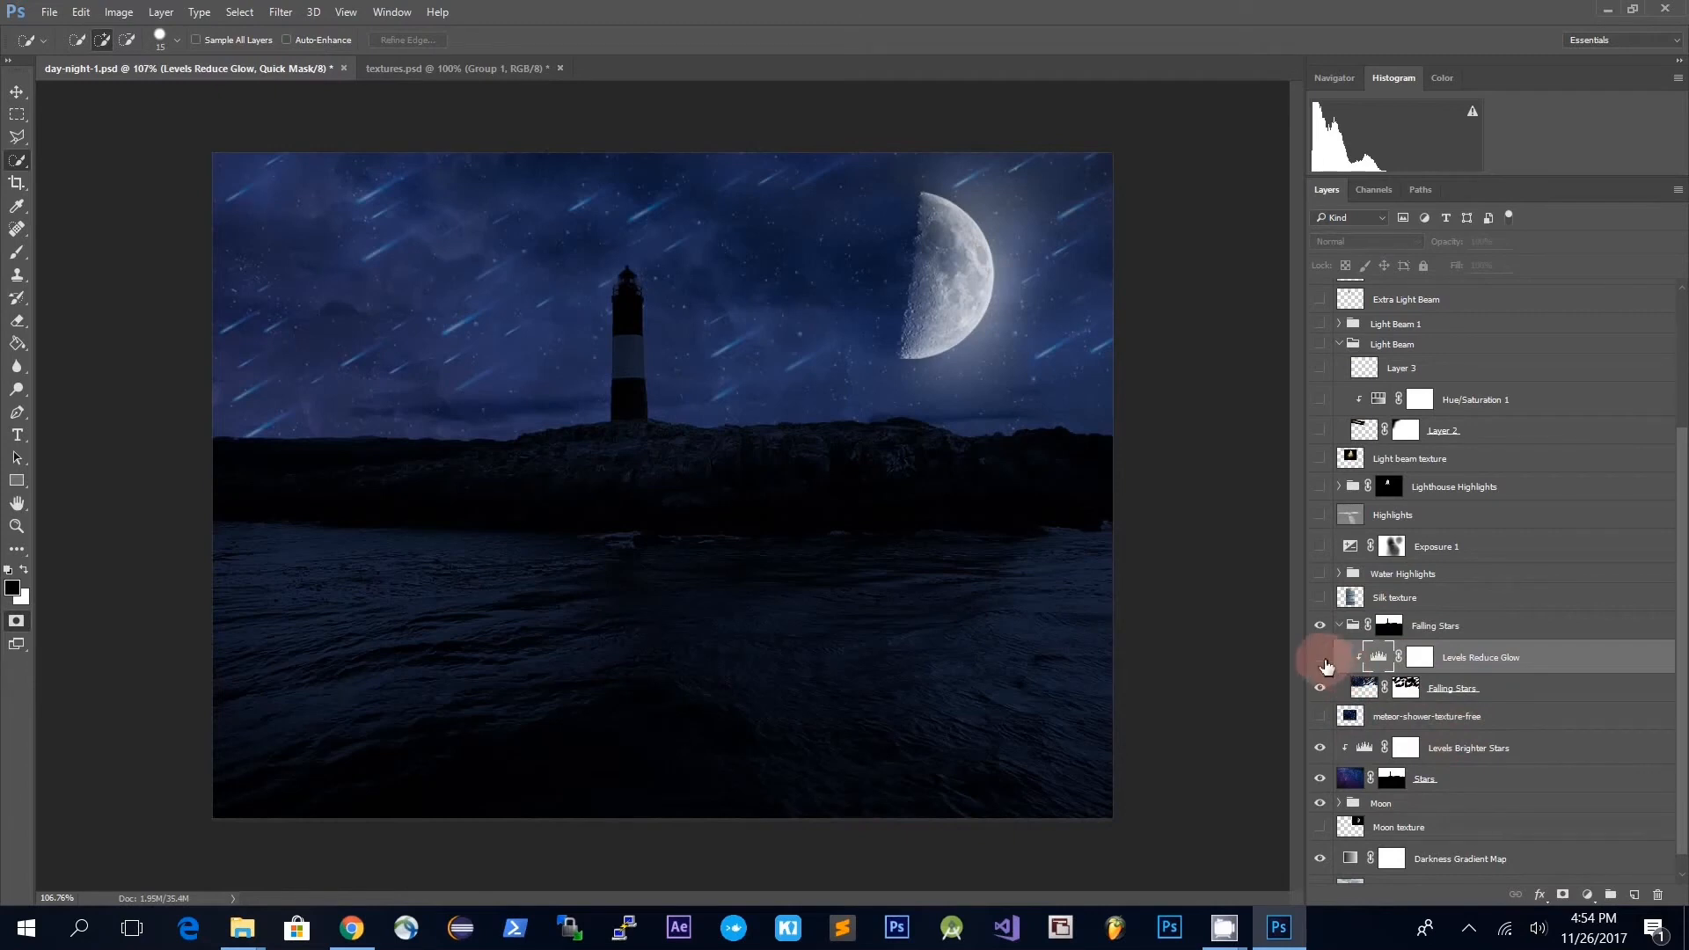
{"action": "left_click", "coordinate": [1320, 658]}
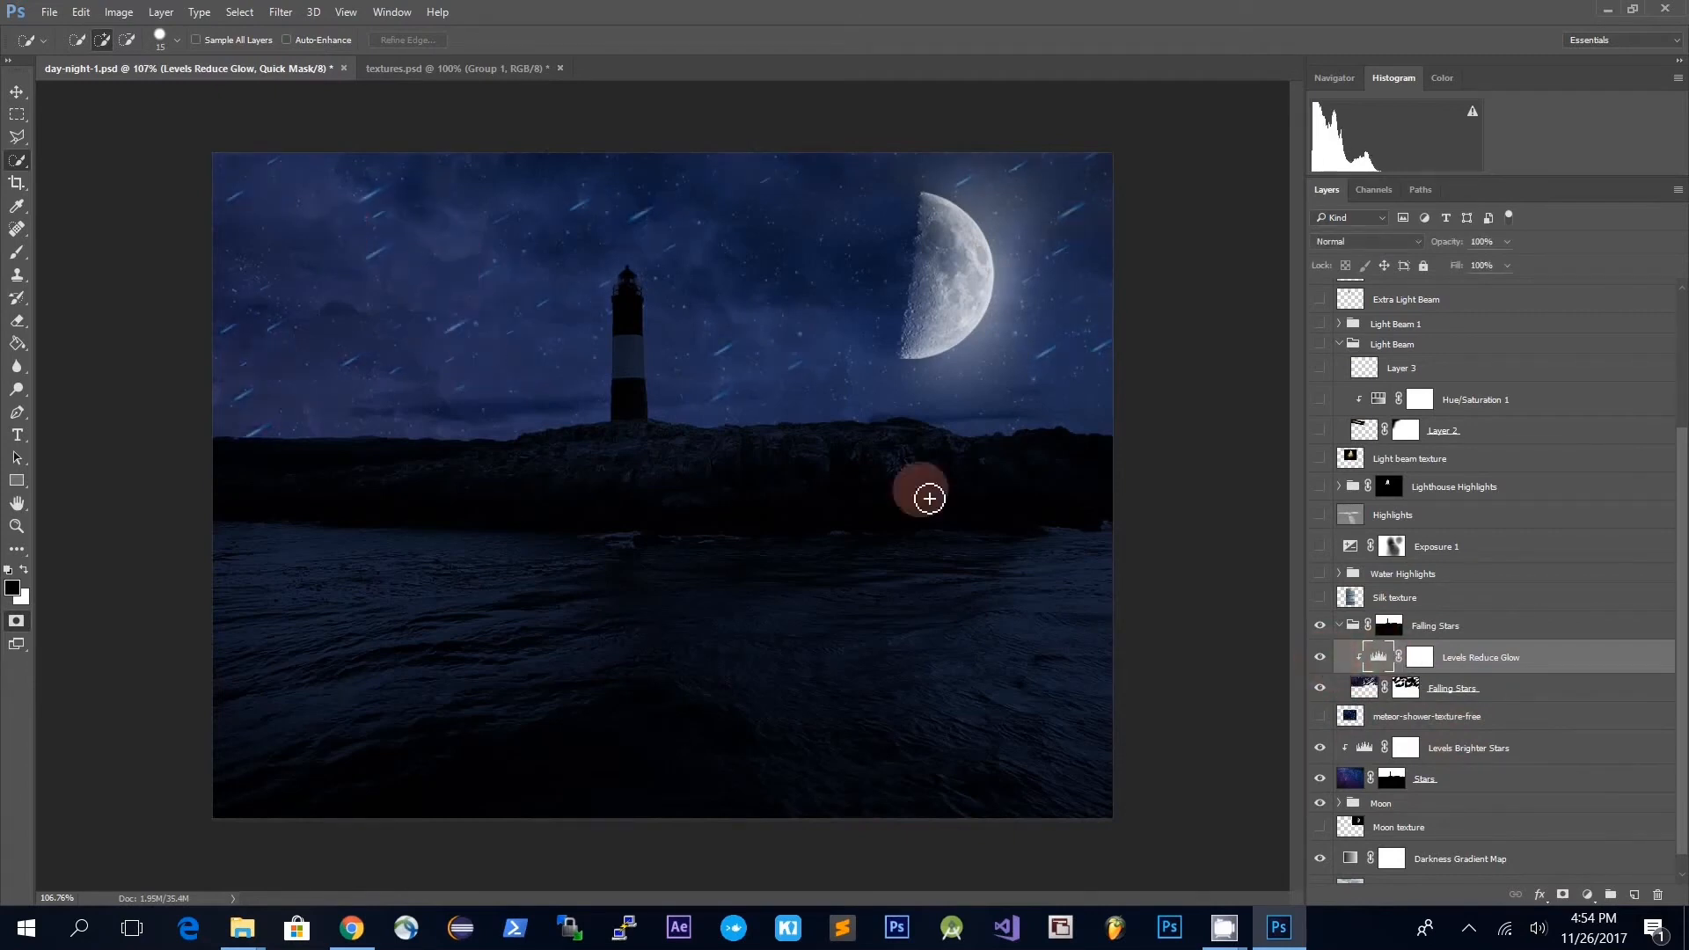
- Set the midtone input level of the Levels Reduce Glow adjustment to 0.28, close its properties and collapse the Falling Stars group
{"action": "double_click", "coordinate": [1372, 656]}
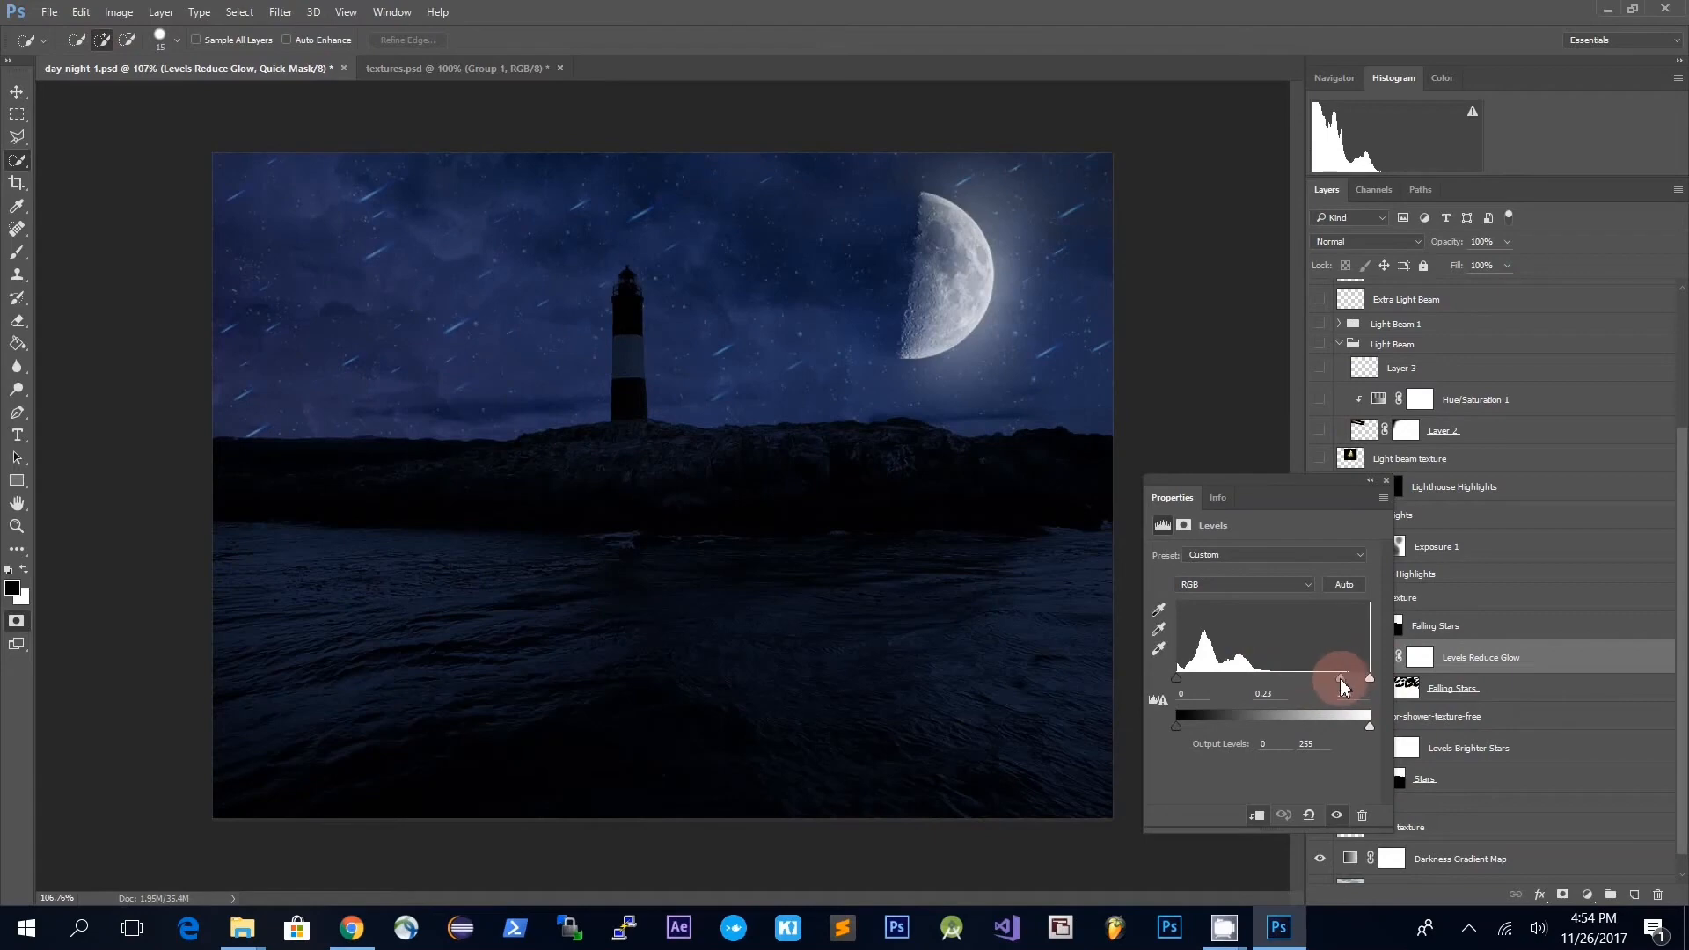
{"action": "mouse_move", "coordinate": [1346, 686]}
{"action": "left_mouse_down"}
{"action": "mouse_move", "coordinate": [1200, 688]}
{"action": "mouse_move", "coordinate": [1362, 693]}
{"action": "mouse_move", "coordinate": [1334, 692]}
{"action": "left_mouse_up"}
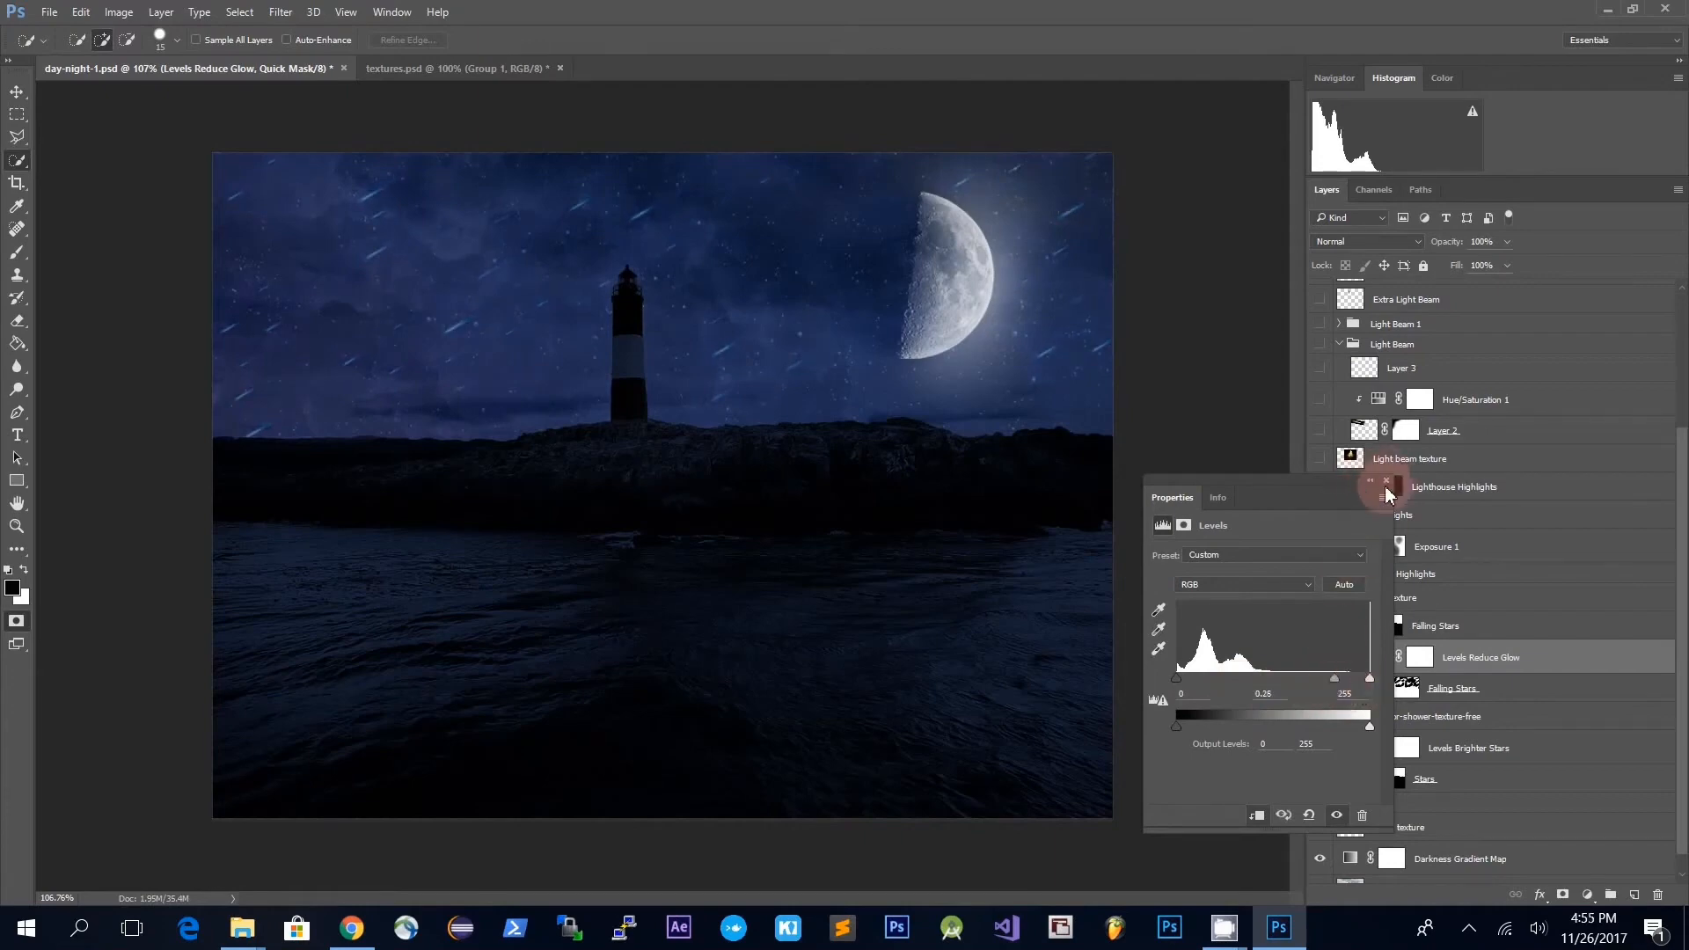
{"action": "left_click", "coordinate": [1388, 485]}
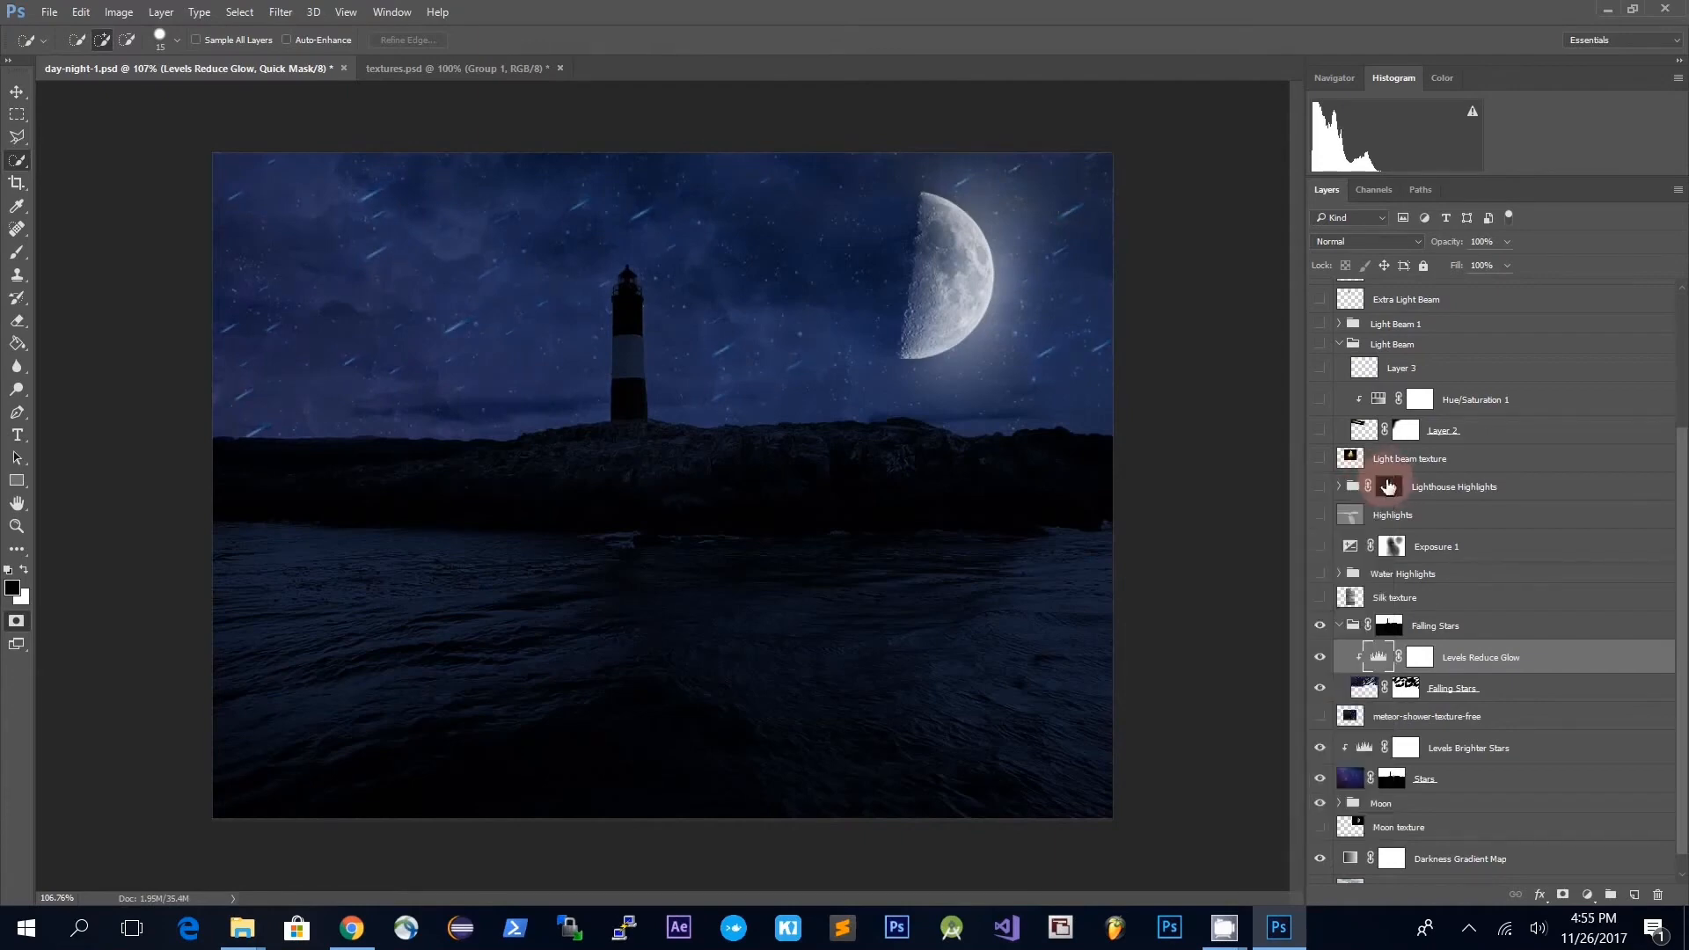
{"action": "left_click", "coordinate": [1339, 626]}
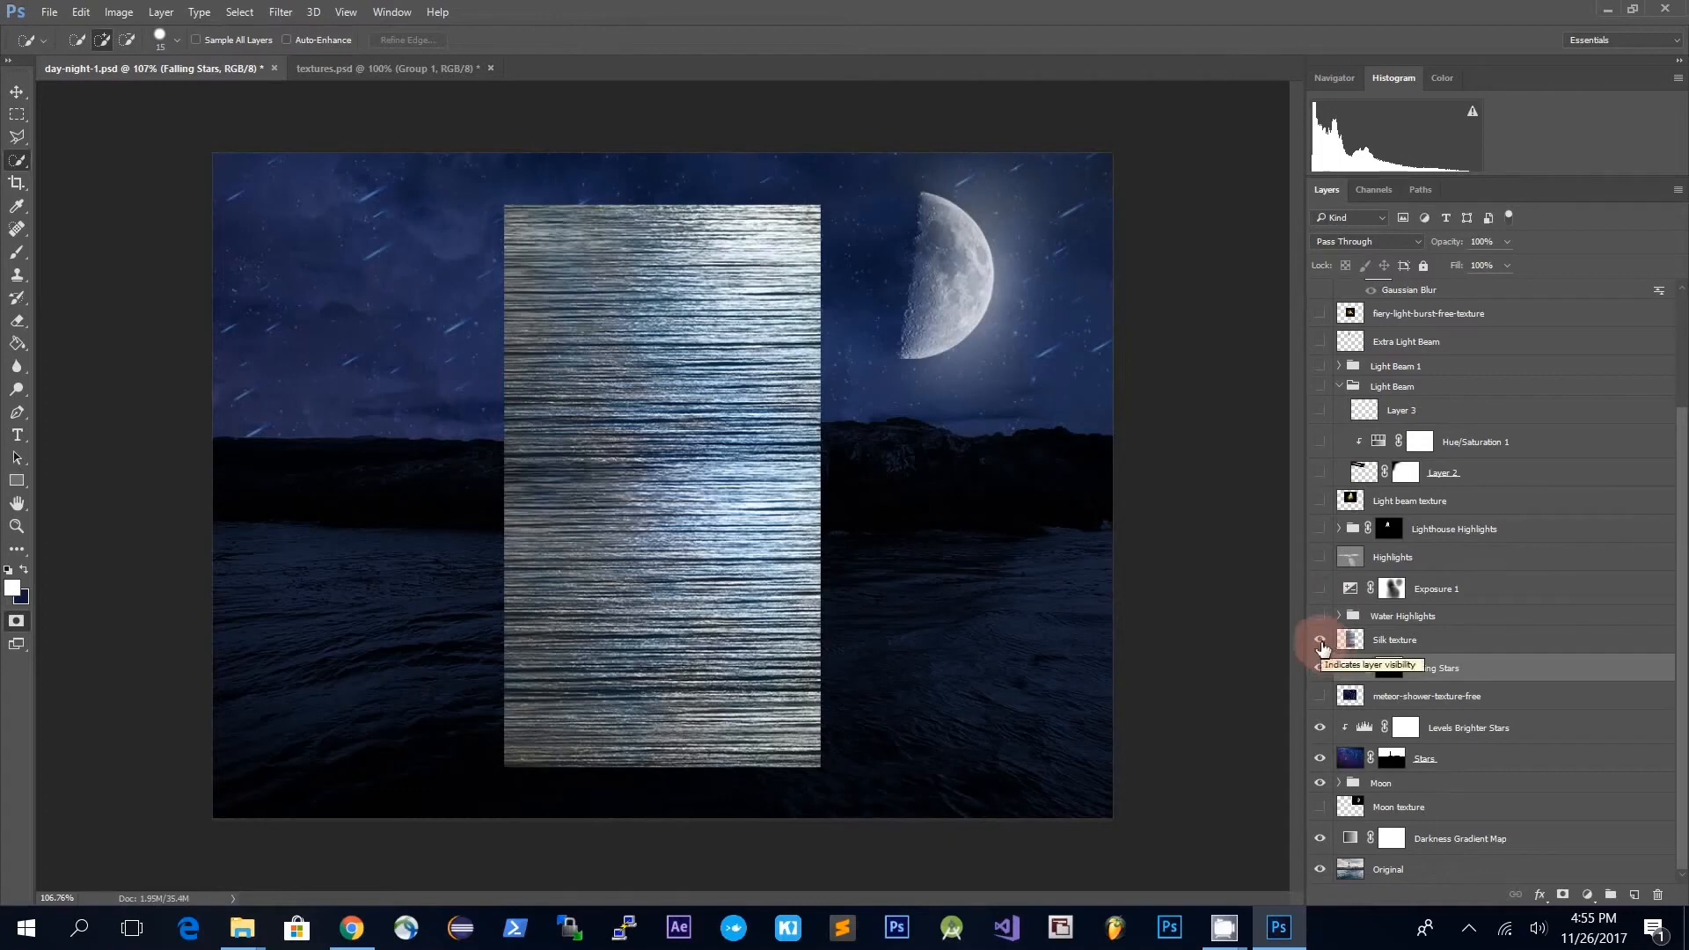
- Hide the Silk texture layer, then show and select the masked Water Highlights layer inside its group
{"action": "left_click", "coordinate": [1319, 640]}
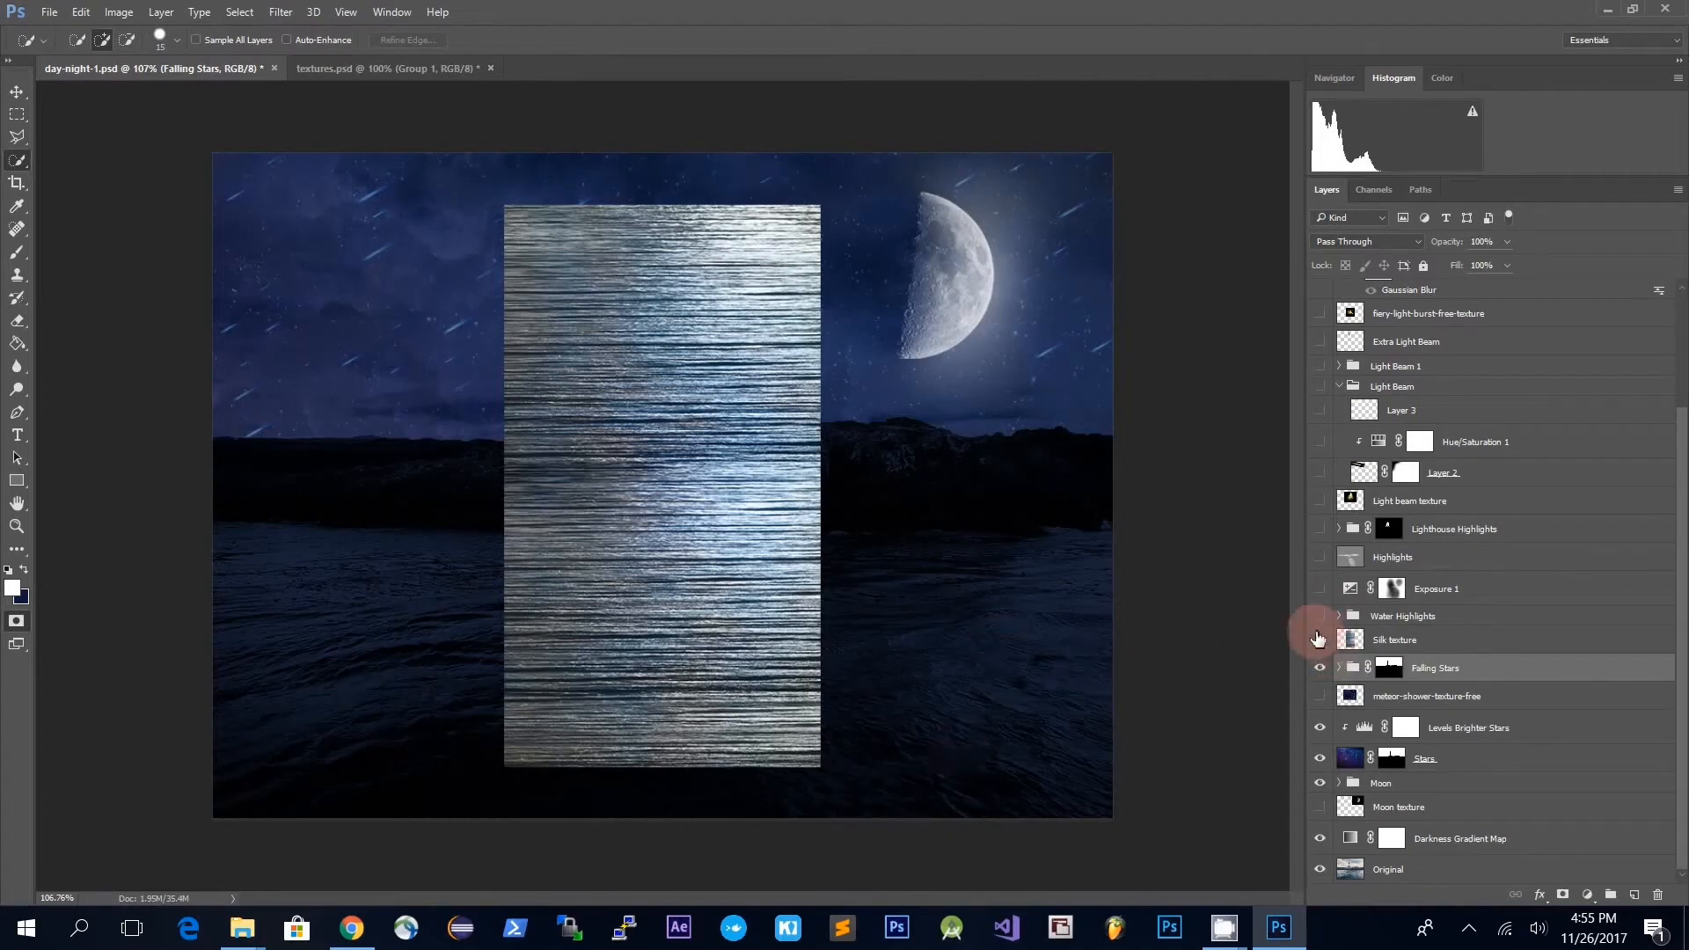
{"action": "left_click", "coordinate": [1338, 616]}
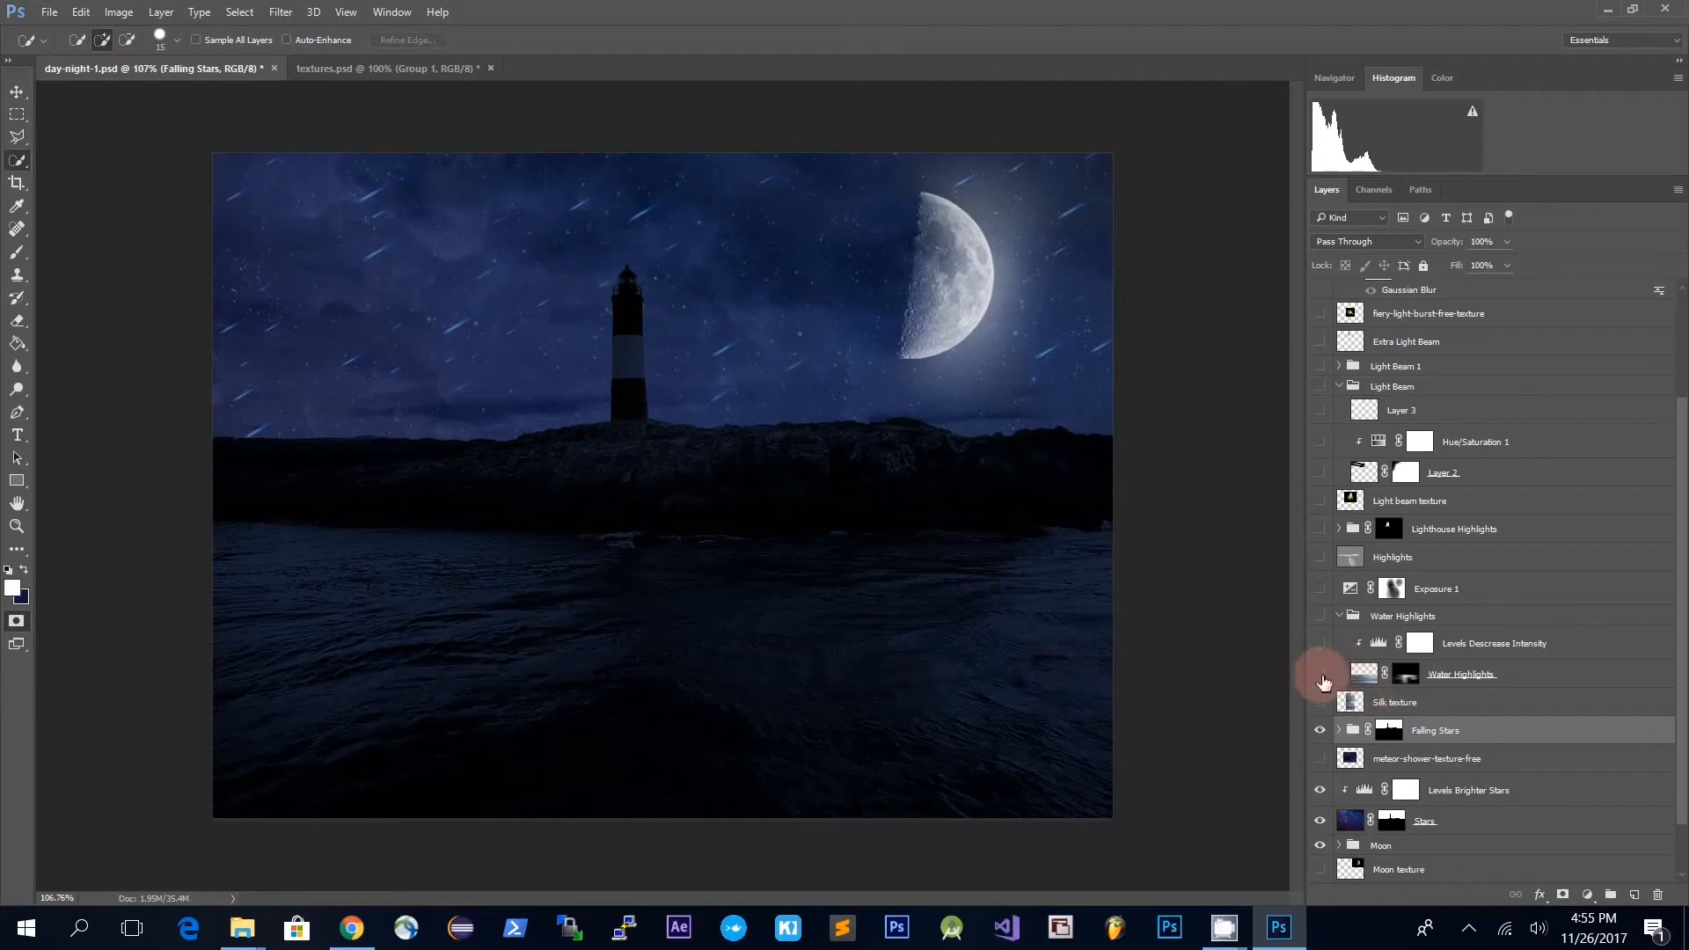
{"action": "left_click", "coordinate": [1319, 674]}
{"action": "left_click", "coordinate": [1478, 685]}
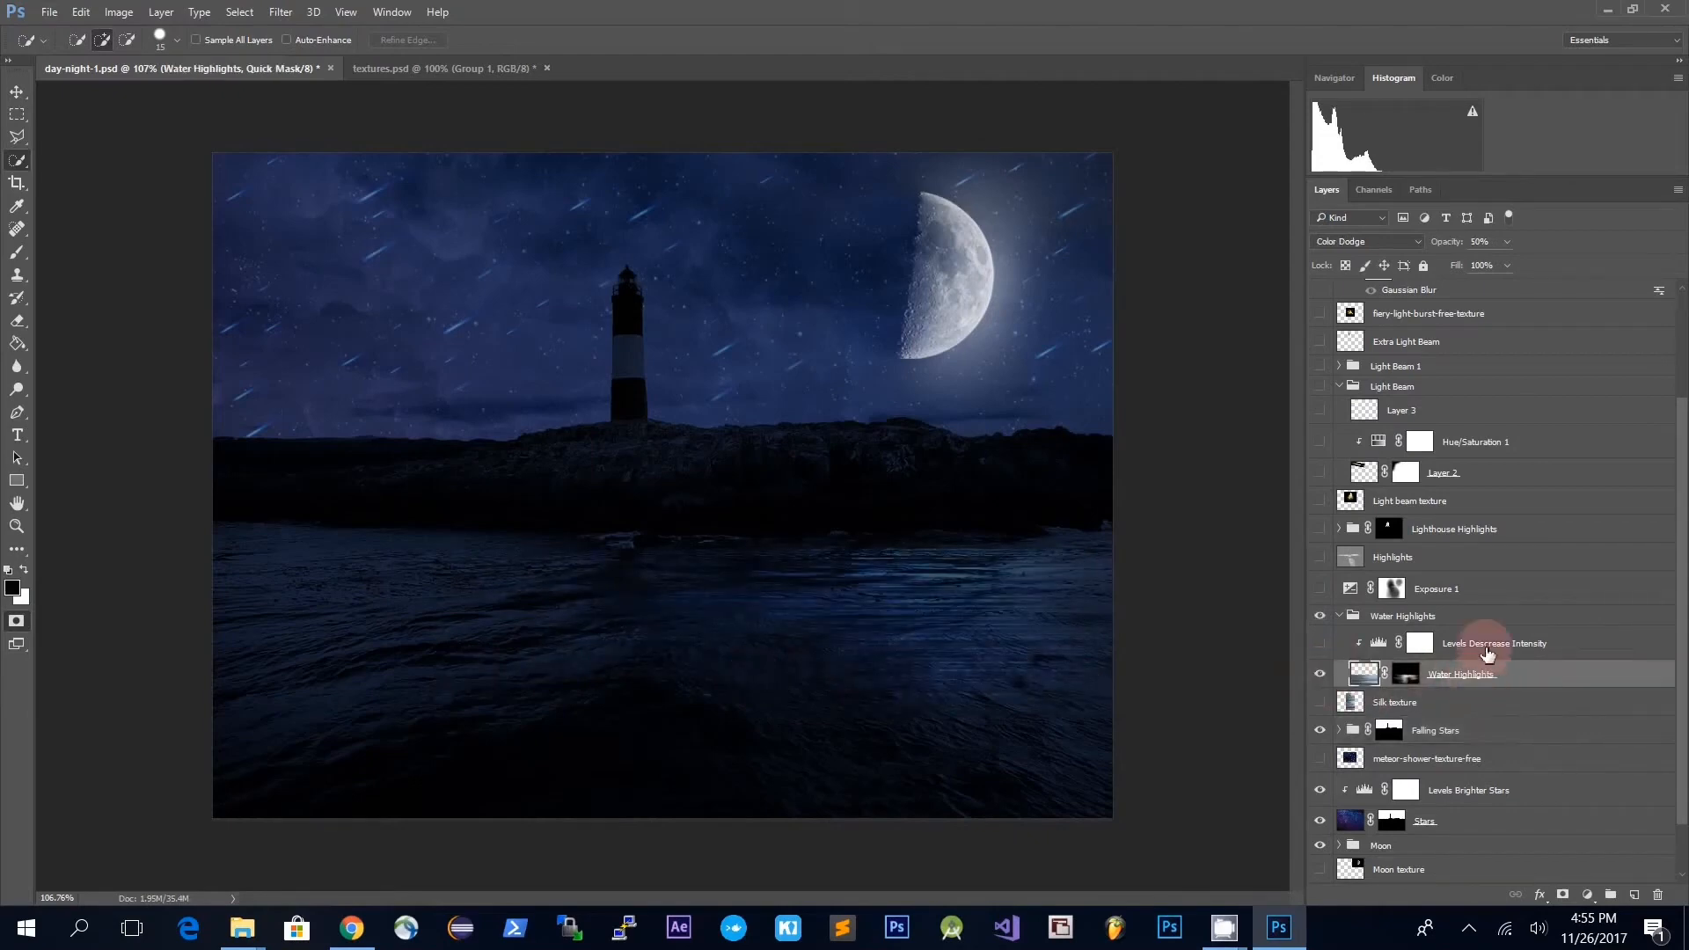
{"action": "key", "text": "q"}
{"action": "key", "text": "x"}
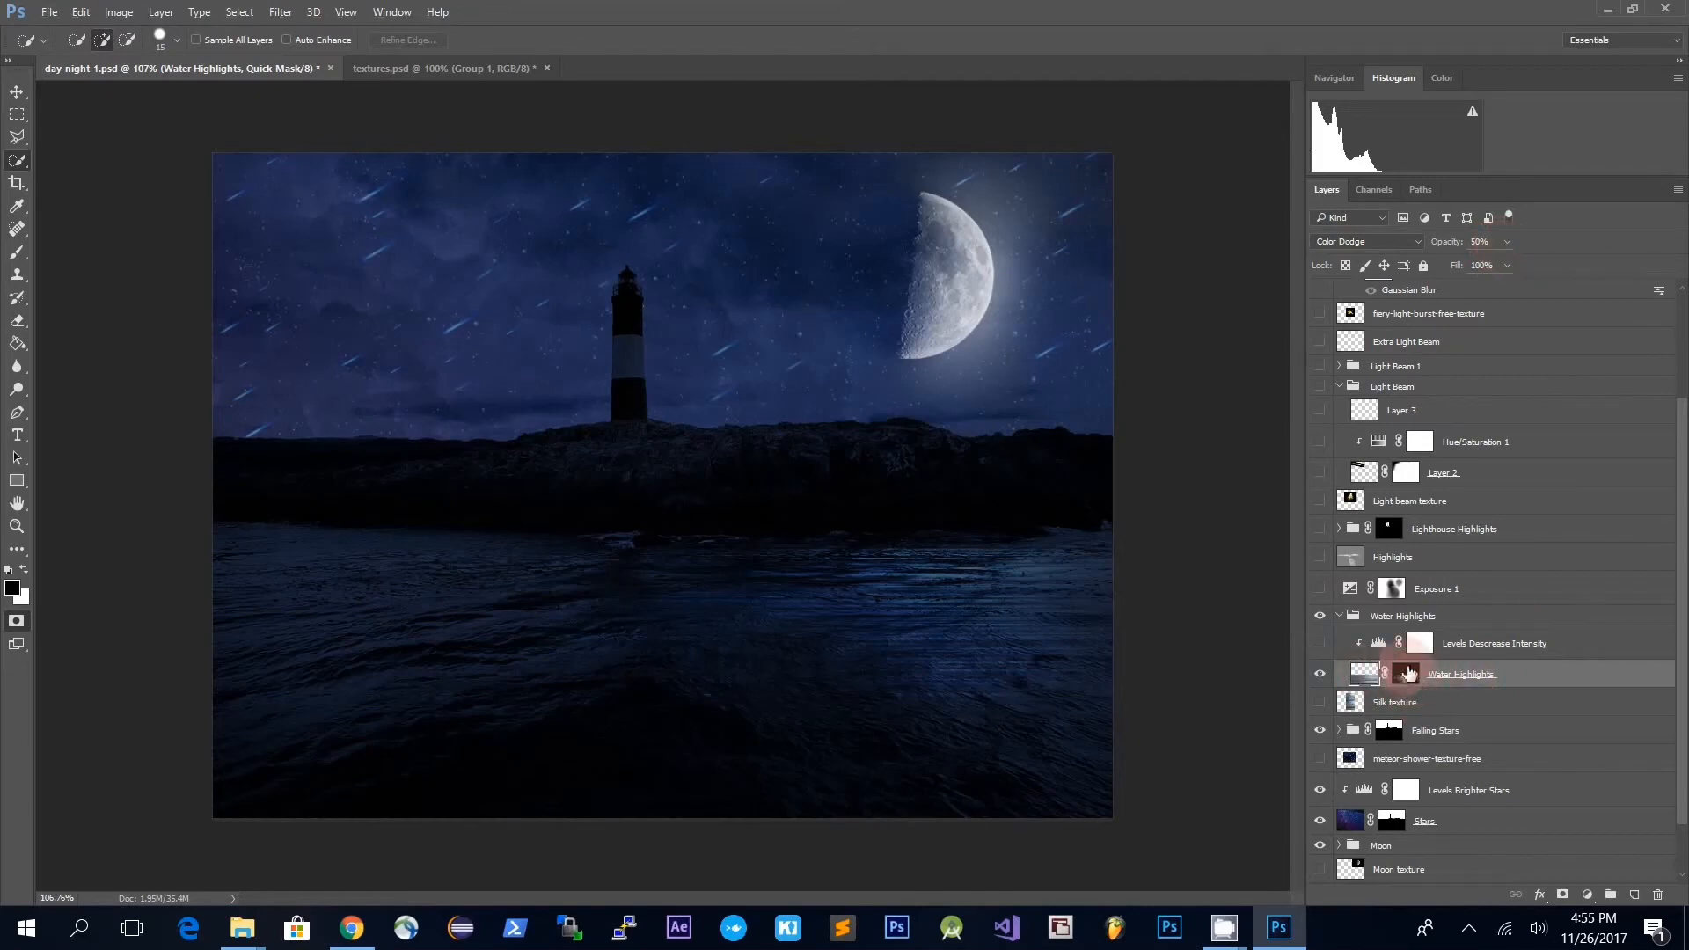
- Replace the Water Highlights layer's mask with a new mask inverted to black
{"action": "mouse_move", "coordinate": [1408, 674]}
{"action": "left_mouse_down"}
{"action": "mouse_move", "coordinate": [1432, 645]}
{"action": "mouse_move", "coordinate": [1416, 681]}
{"action": "left_mouse_up"}
{"action": "right_click", "coordinate": [1408, 675]}
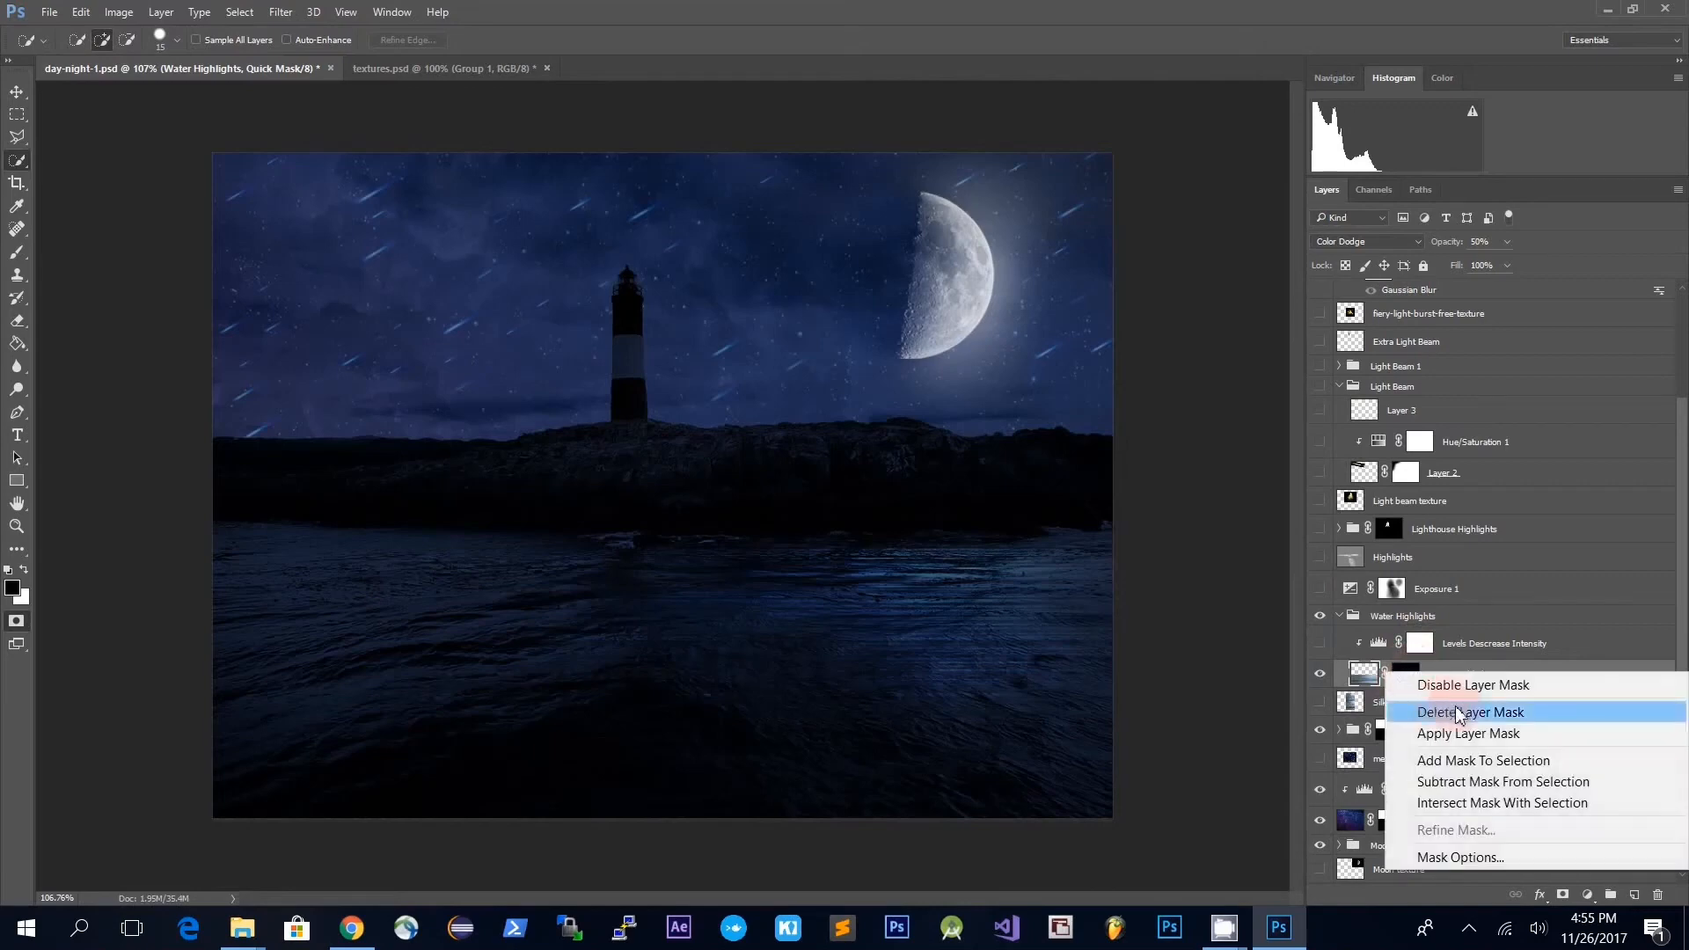
{"action": "left_click", "coordinate": [1465, 719]}
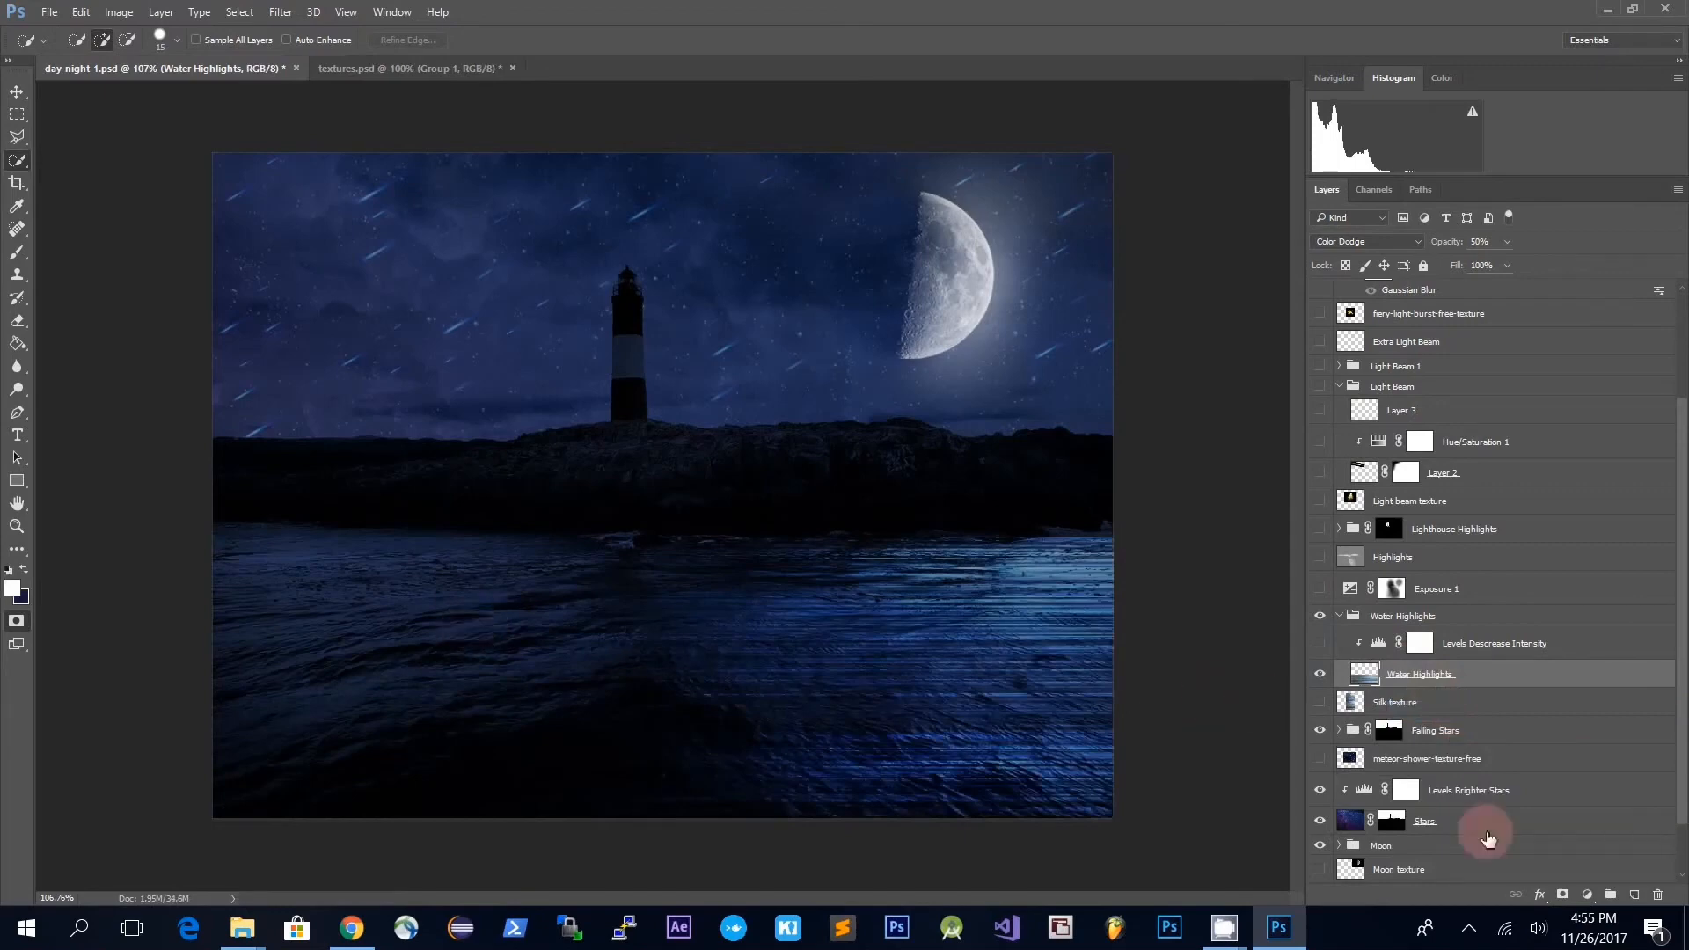
{"action": "left_click", "coordinate": [1563, 897]}
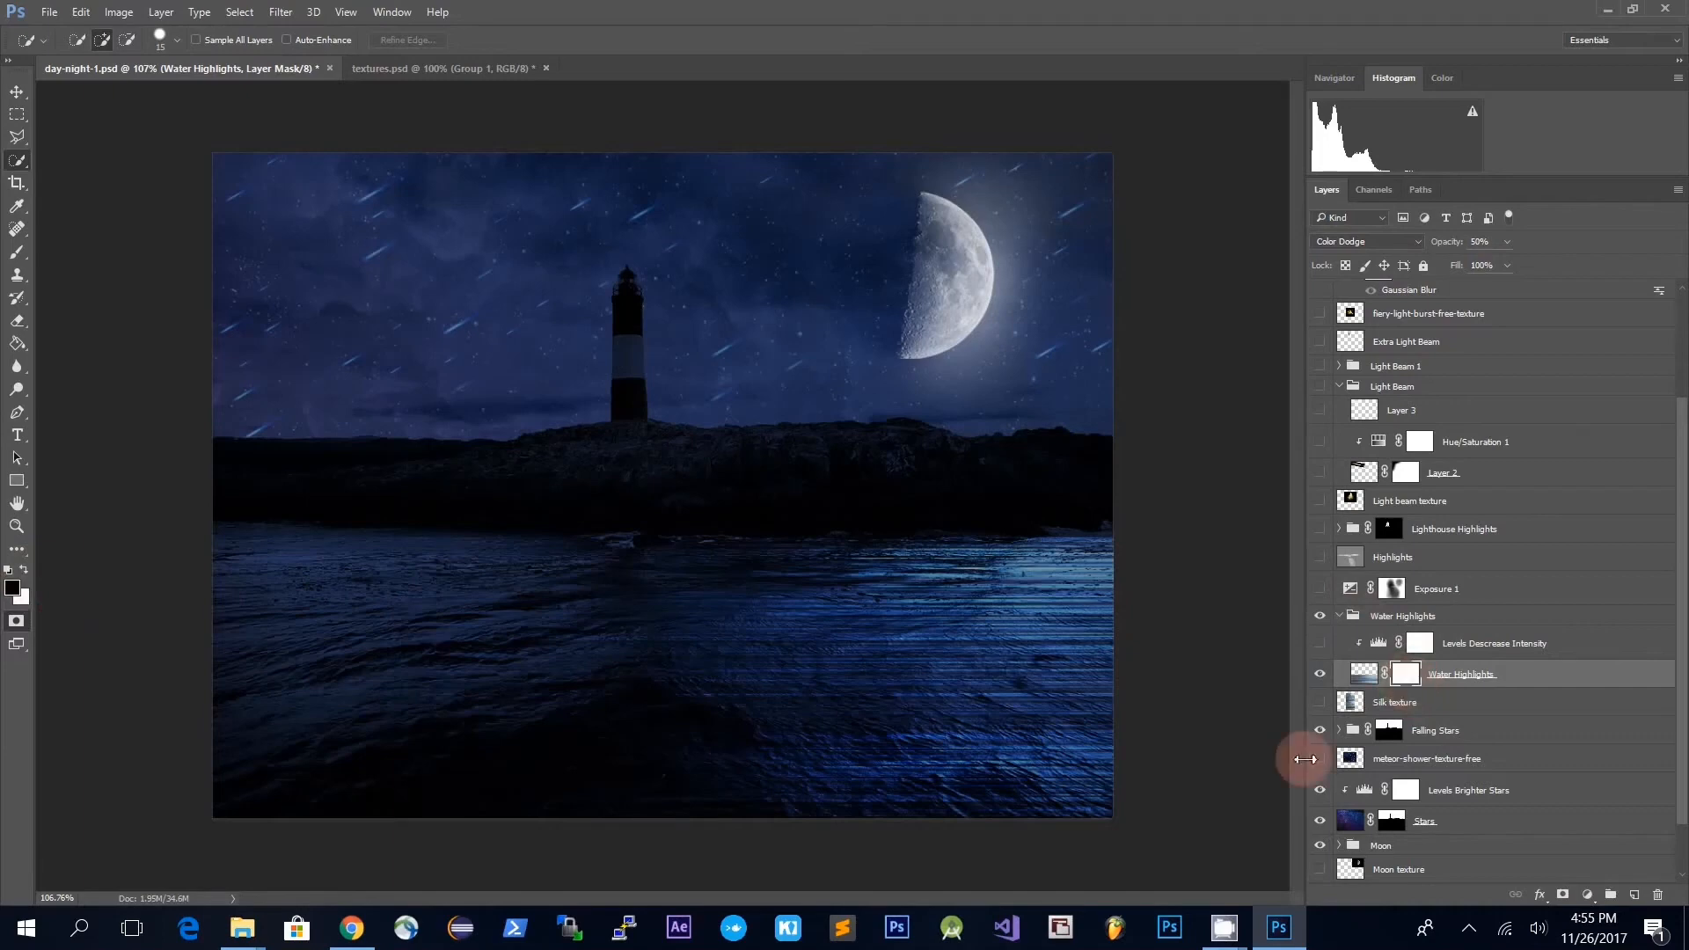
{"action": "key", "text": "ctrl+i"}
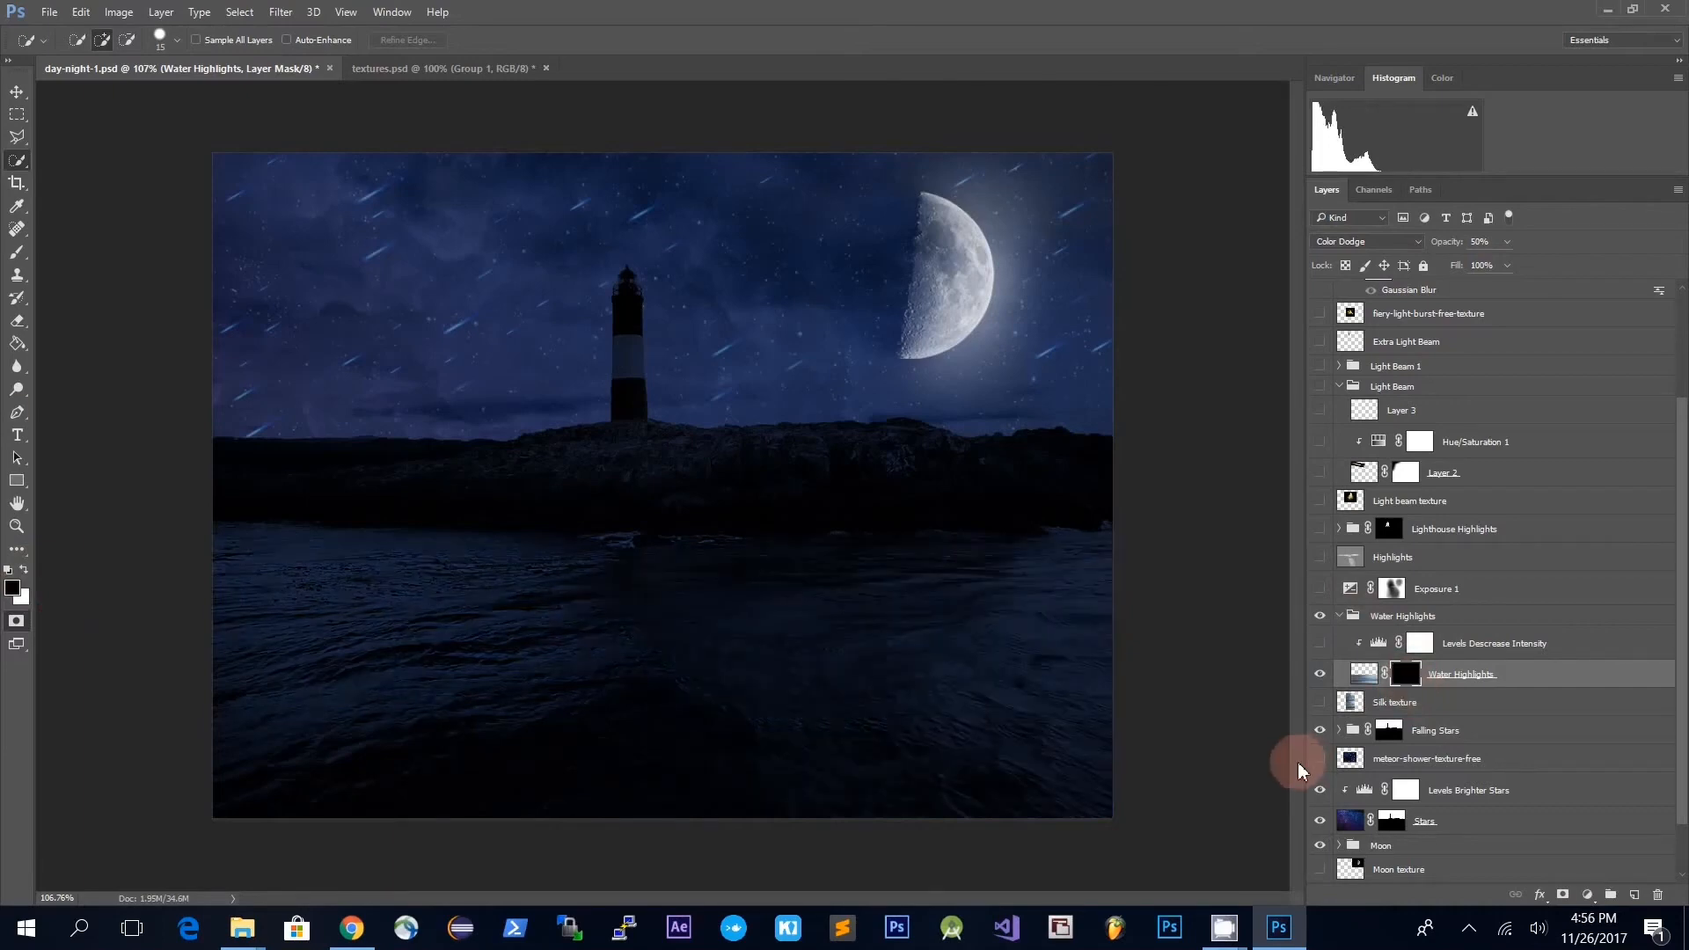
- Paint white on the Water Highlights mask over the water below the moon, using a 51 px brush at 43% hardness
{"action": "left_click", "coordinate": [13, 256]}
{"action": "left_click", "coordinate": [92, 40]}
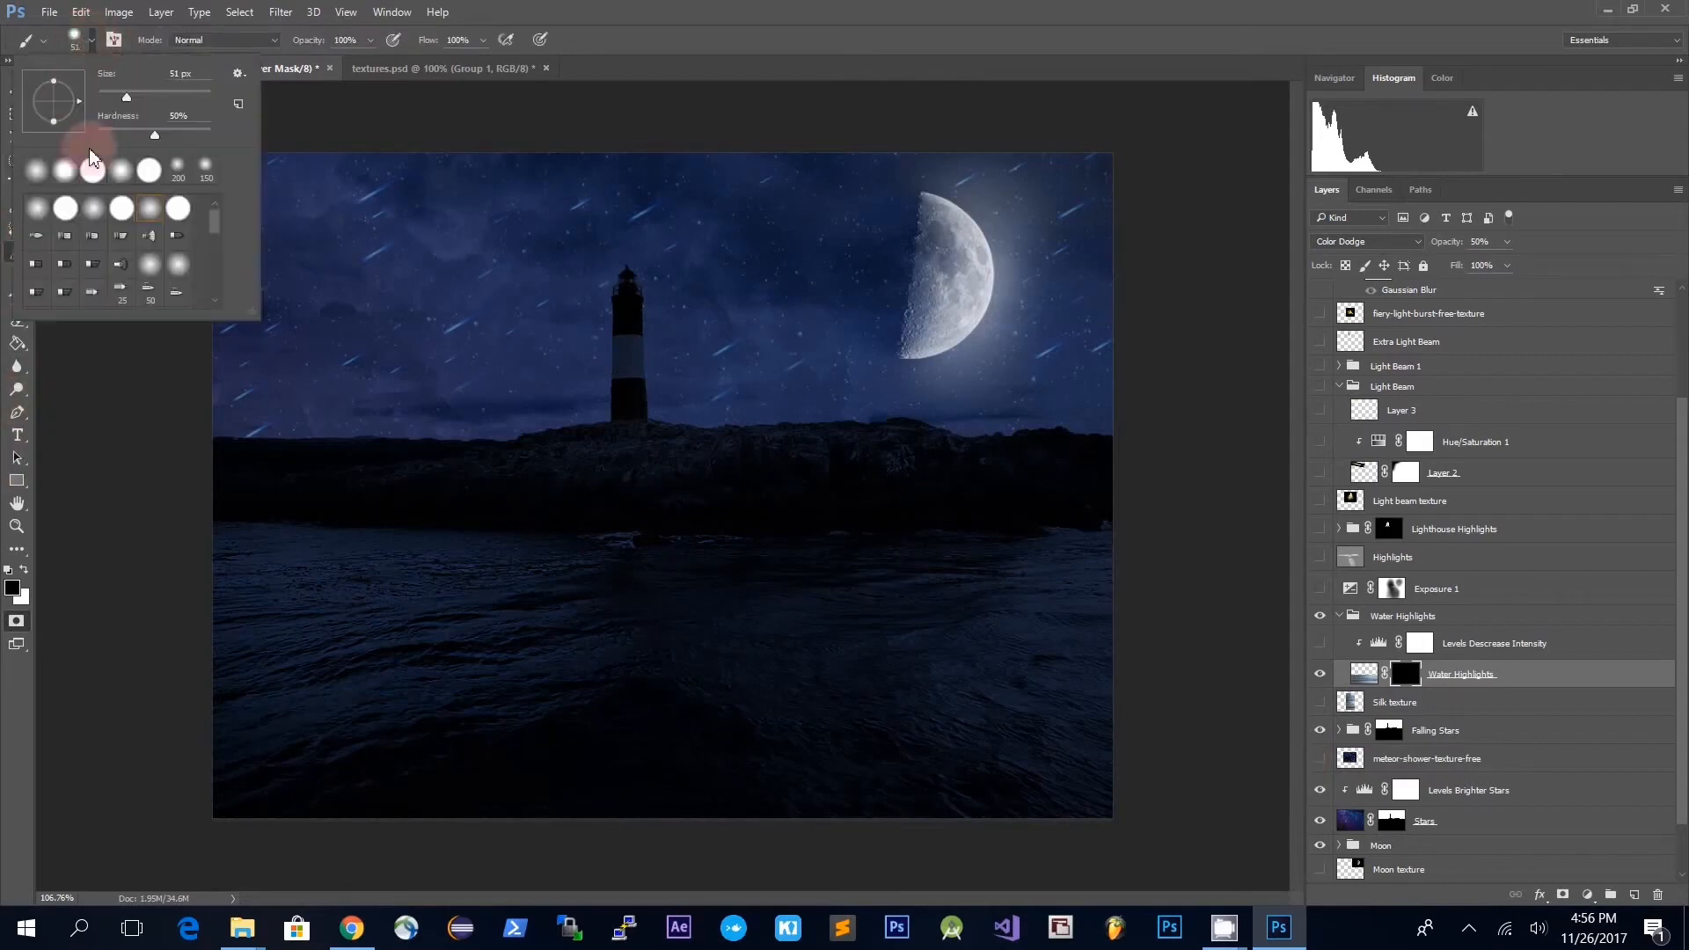
{"action": "left_click_drag", "start_coordinate": [155, 134], "coordinate": [146, 134]}
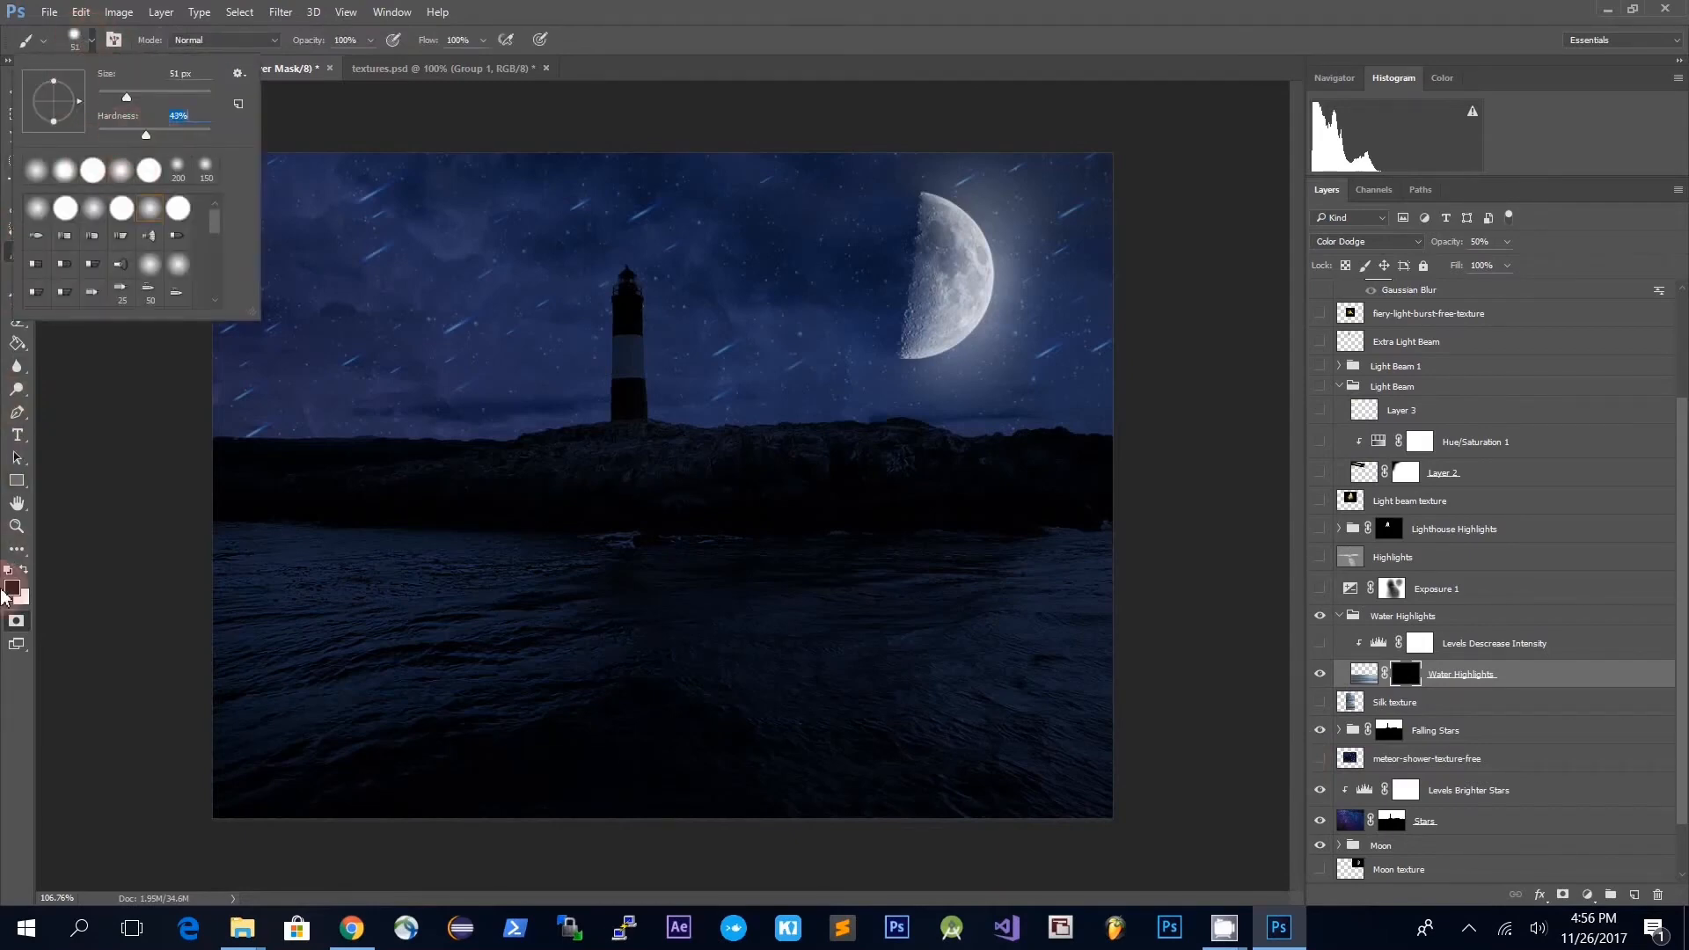
{"action": "left_click", "coordinate": [8, 570]}
{"action": "left_click", "coordinate": [24, 569]}
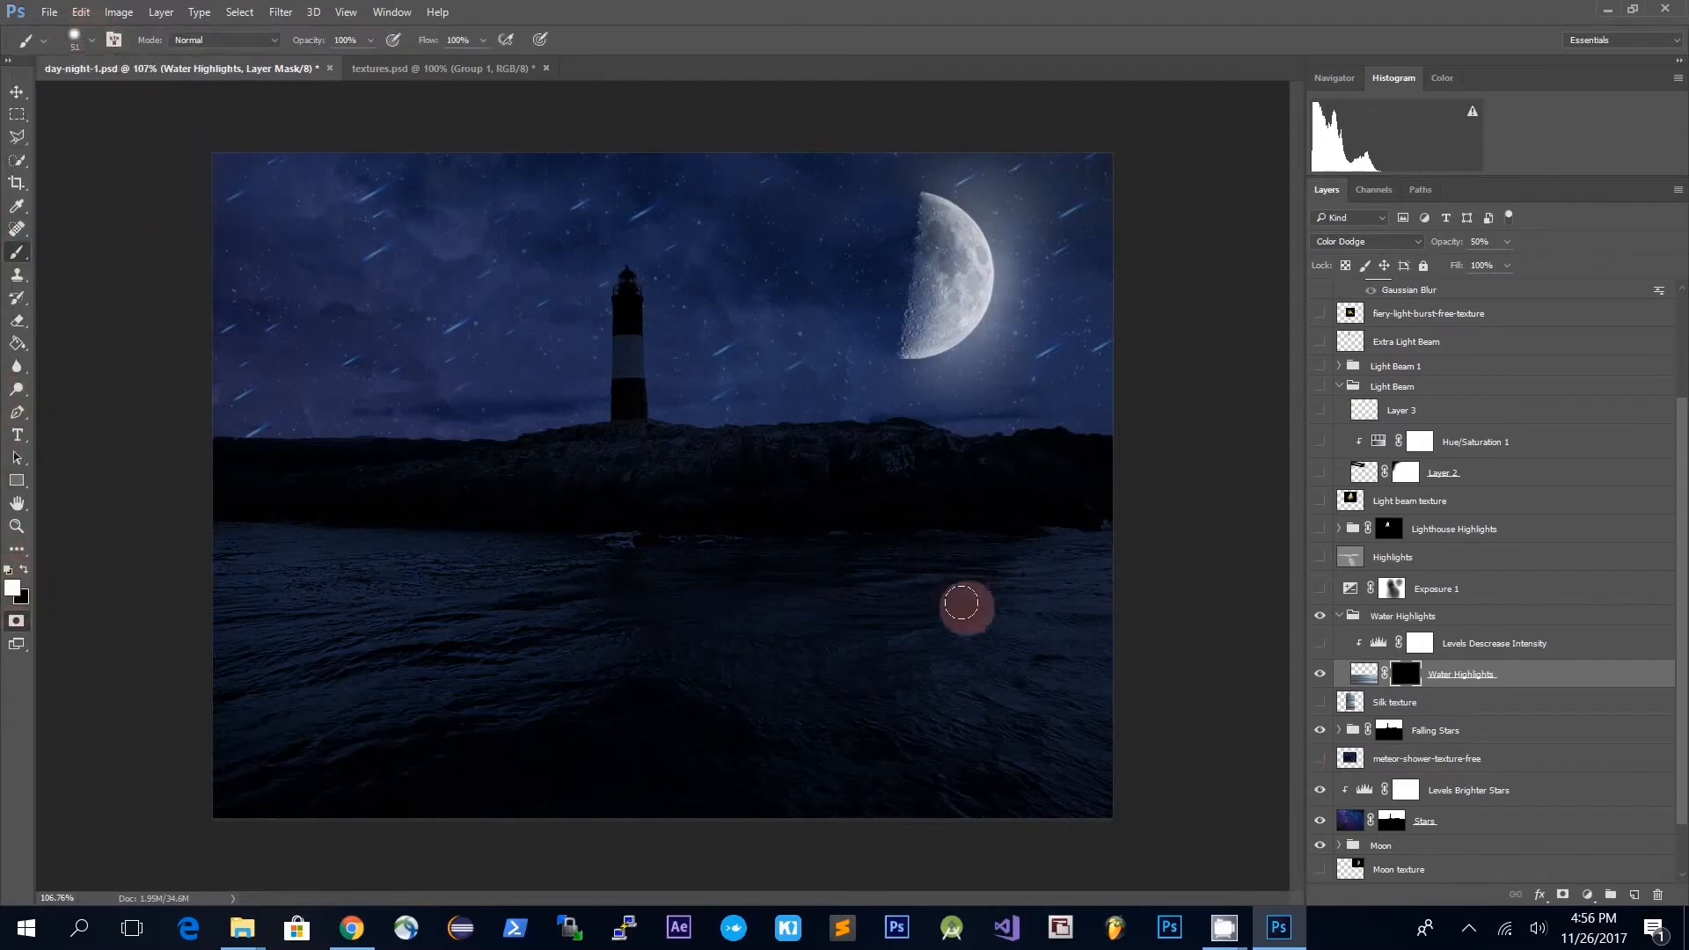
{"action": "mouse_move", "coordinate": [898, 584]}
{"action": "left_mouse_down"}
{"action": "mouse_move", "coordinate": [975, 636]}
{"action": "mouse_move", "coordinate": [1003, 689]}
{"action": "mouse_move", "coordinate": [955, 702]}
{"action": "mouse_move", "coordinate": [789, 622]}
{"action": "mouse_move", "coordinate": [742, 573]}
{"action": "left_mouse_up"}
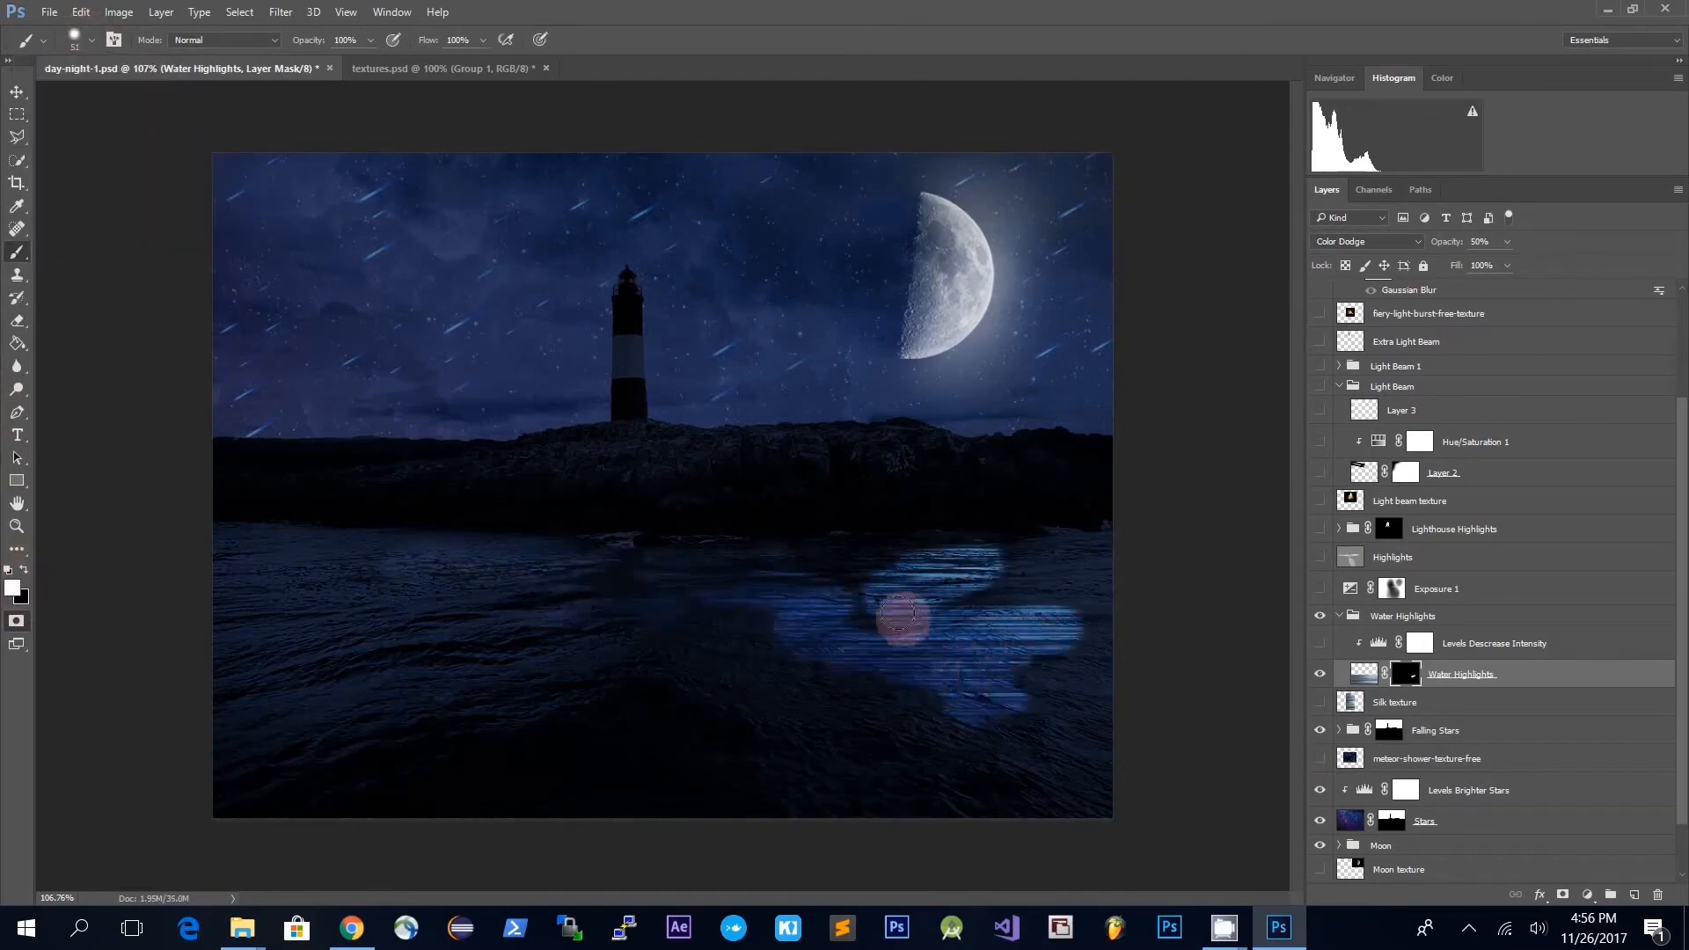
{"action": "mouse_move", "coordinate": [897, 613]}
{"action": "left_mouse_down"}
{"action": "mouse_move", "coordinate": [862, 696]}
{"action": "mouse_move", "coordinate": [690, 702]}
{"action": "mouse_move", "coordinate": [937, 755]}
{"action": "mouse_move", "coordinate": [898, 696]}
{"action": "mouse_move", "coordinate": [999, 695]}
{"action": "mouse_move", "coordinate": [1025, 758]}
{"action": "mouse_move", "coordinate": [1097, 773]}
{"action": "left_mouse_up"}
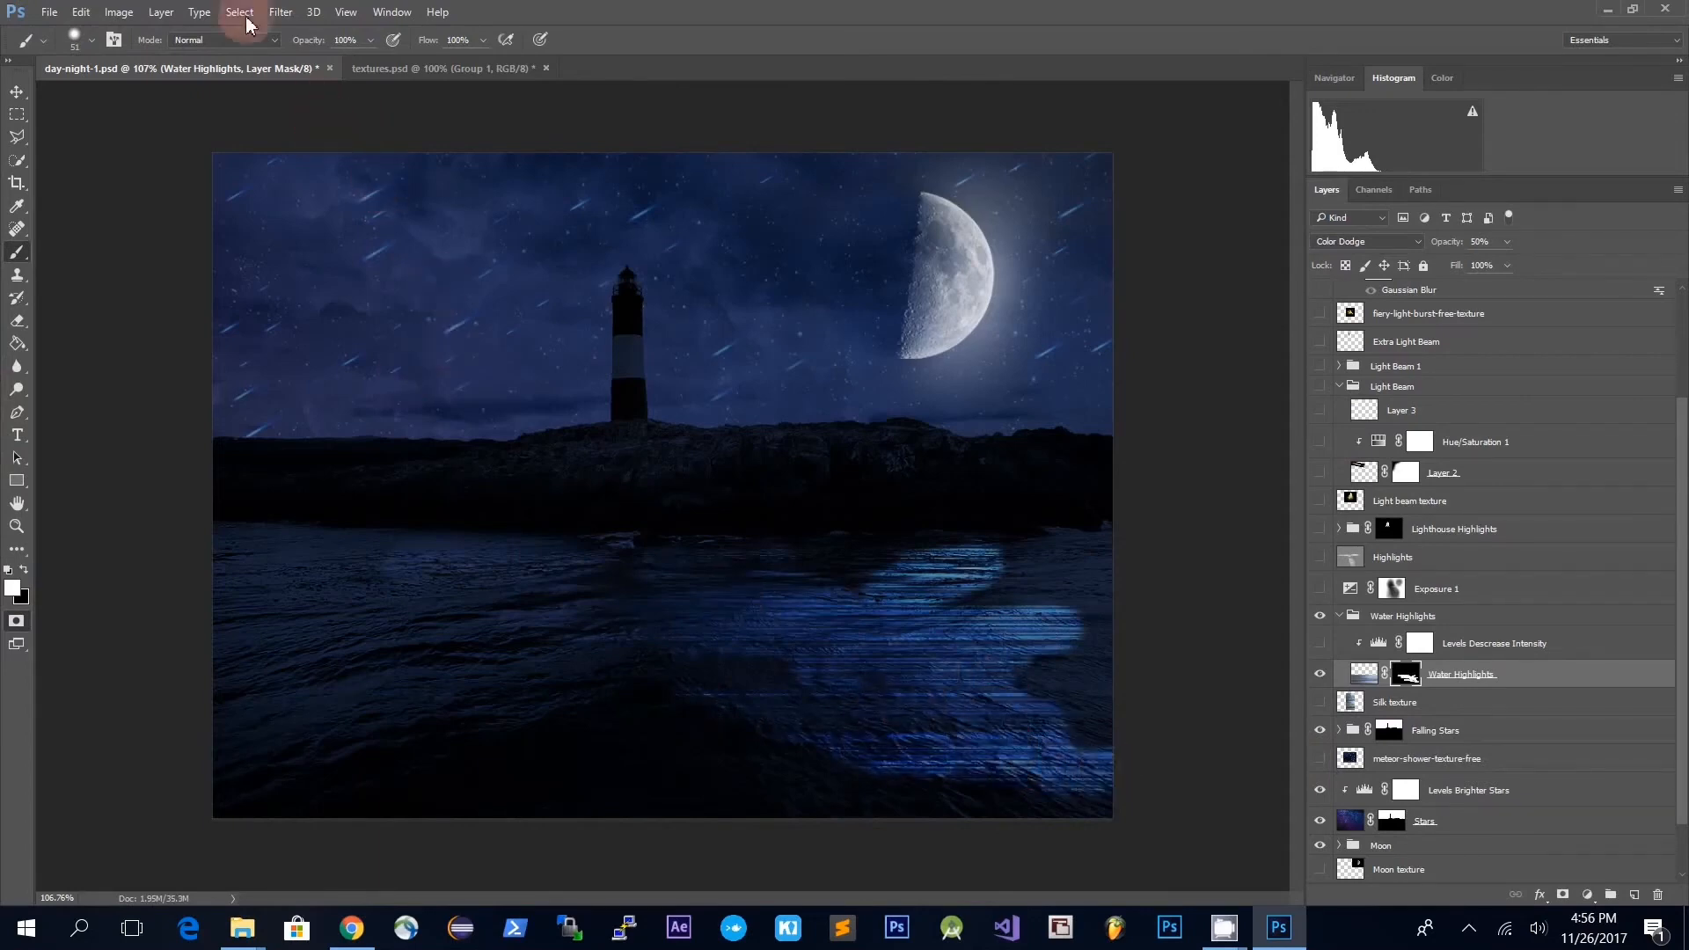
- Apply a Gaussian Blur with a 110-pixel radius to the painted Water Highlights mask
{"action": "left_click", "coordinate": [280, 11]}
{"action": "mouse_move", "coordinate": [299, 256]}
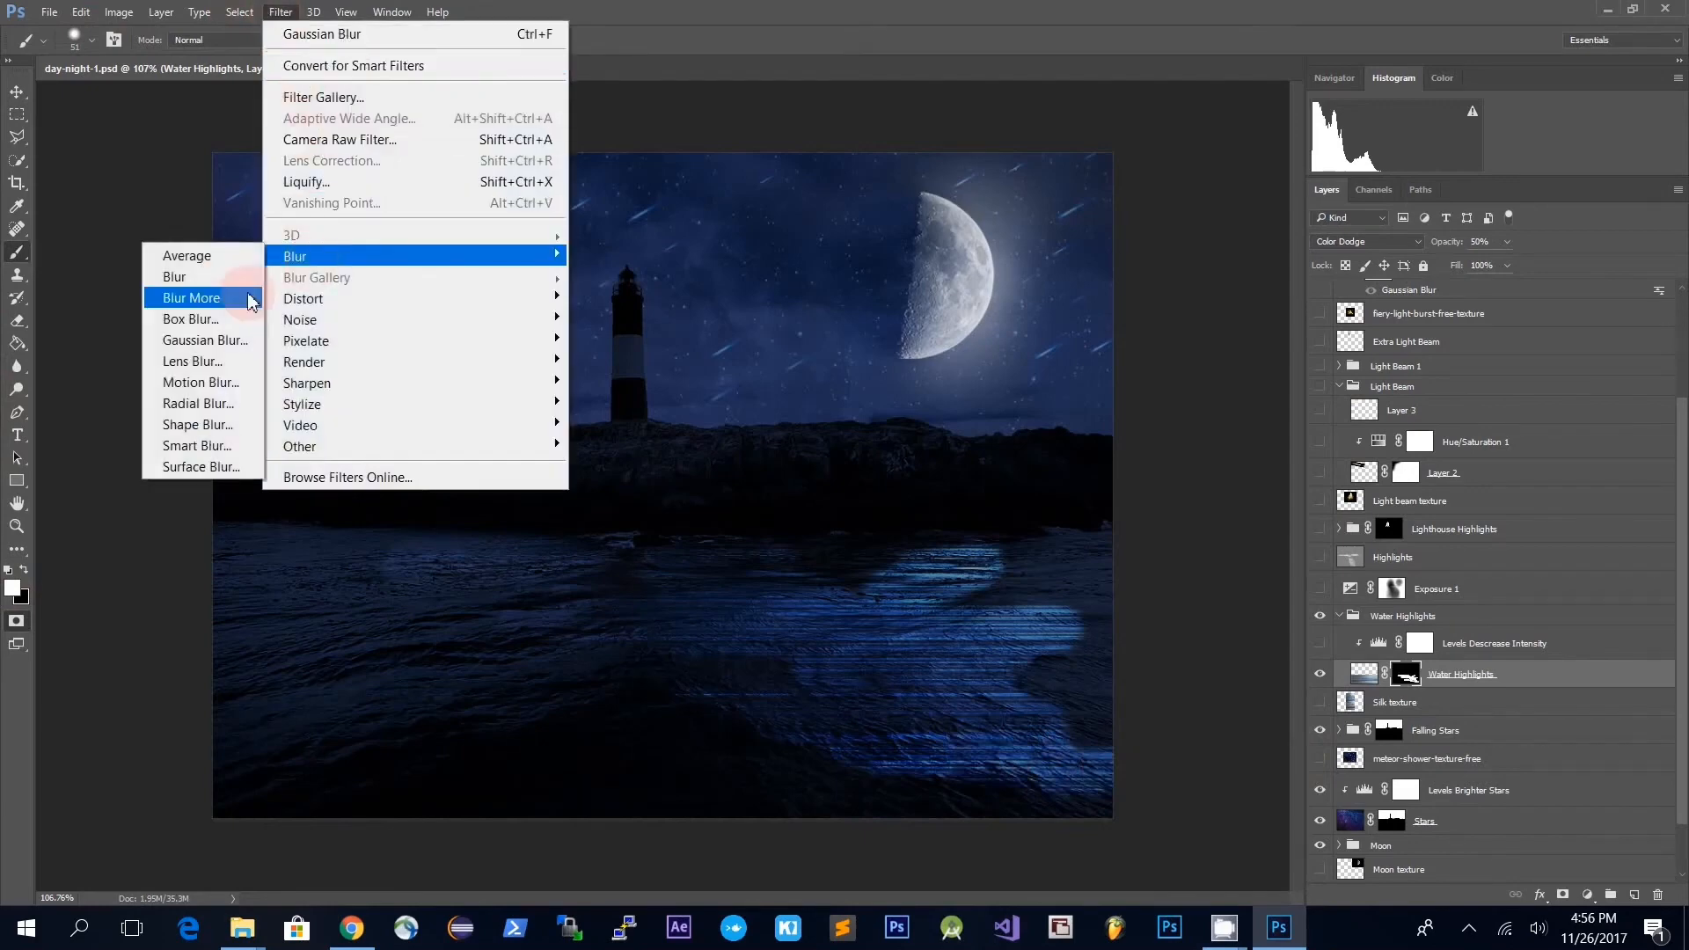
{"action": "left_click", "coordinate": [220, 337]}
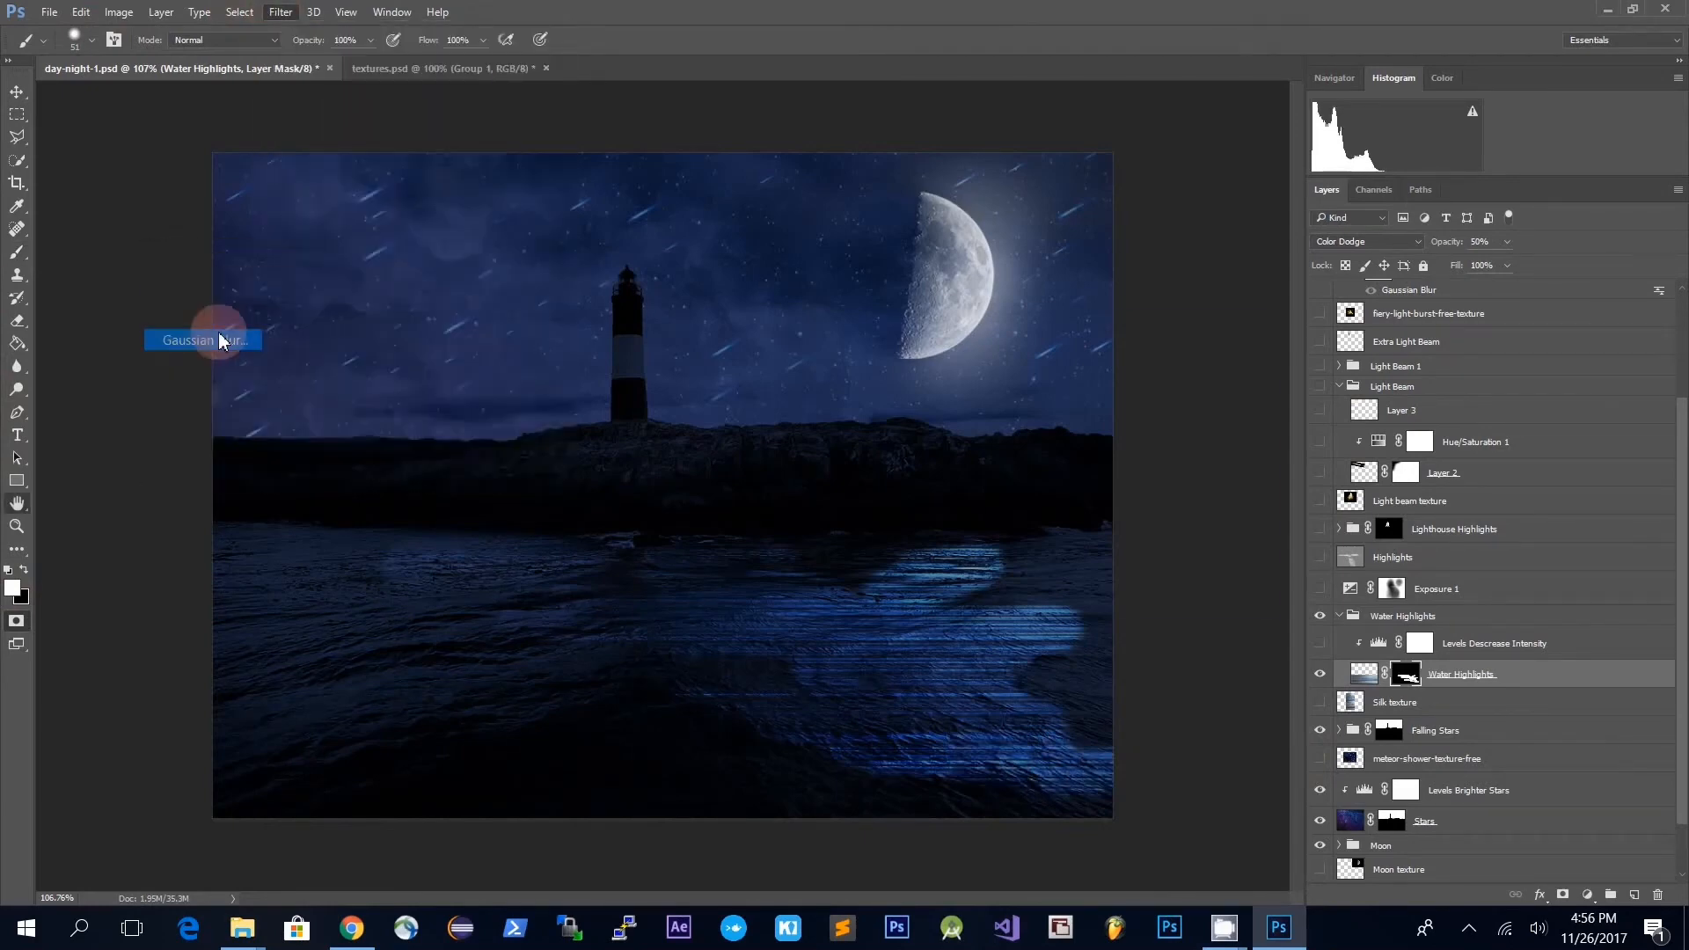
{"action": "left_click_drag", "start_coordinate": [1106, 599], "coordinate": [1131, 612]}
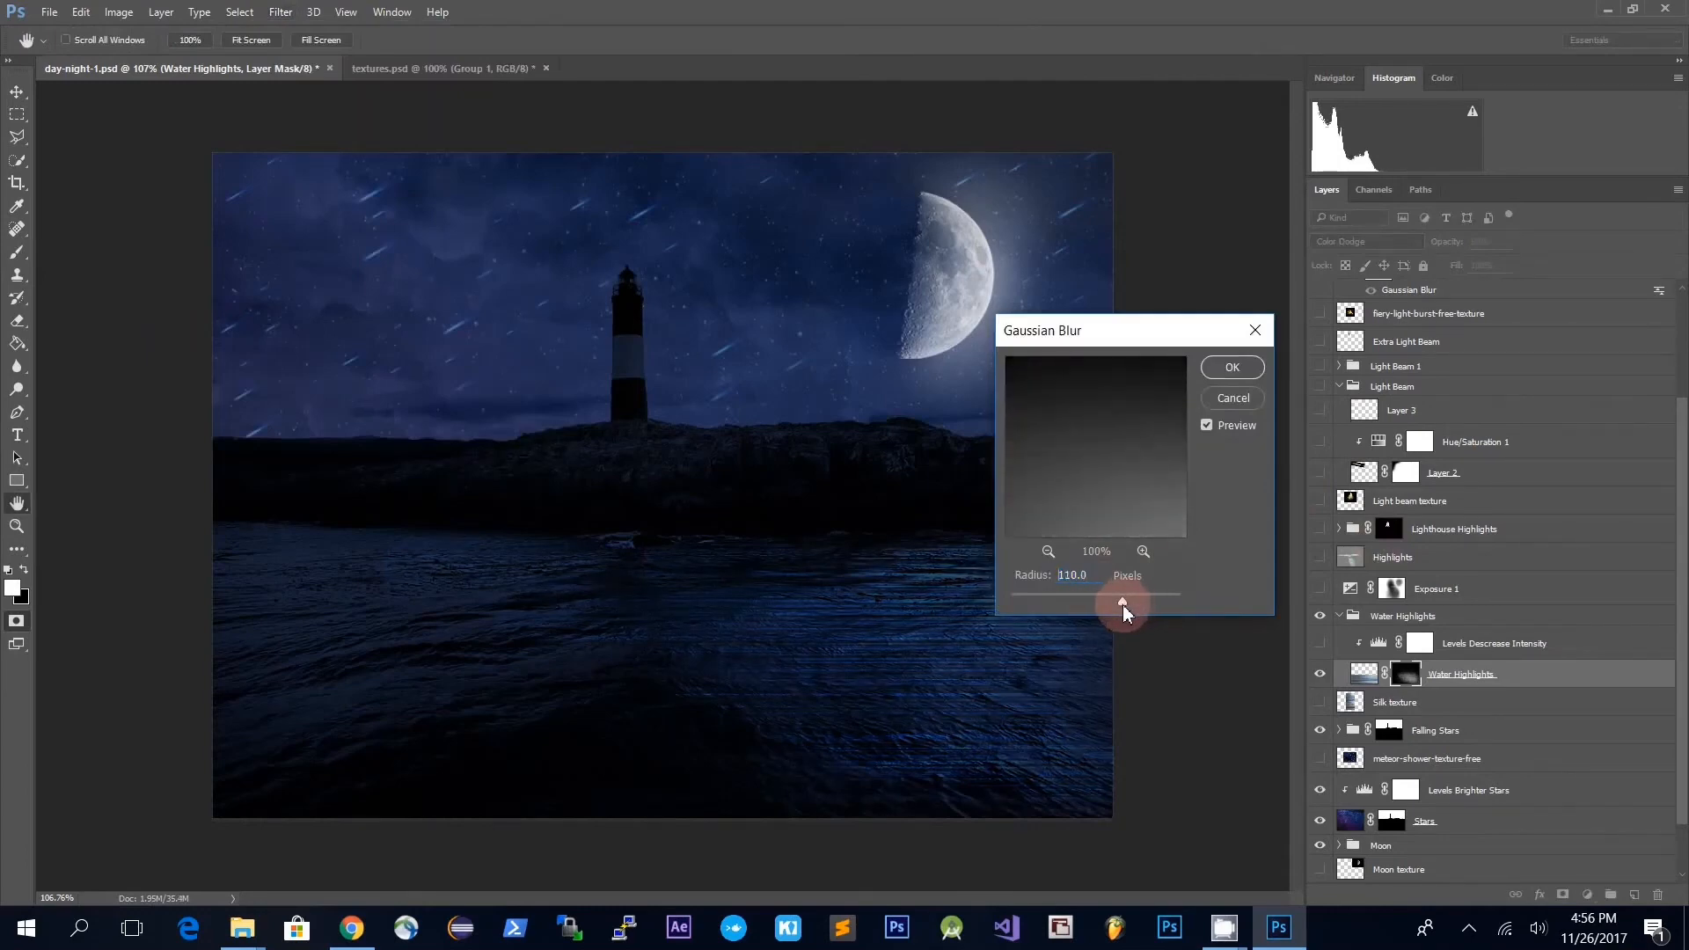
{"action": "left_click", "coordinate": [1232, 368]}
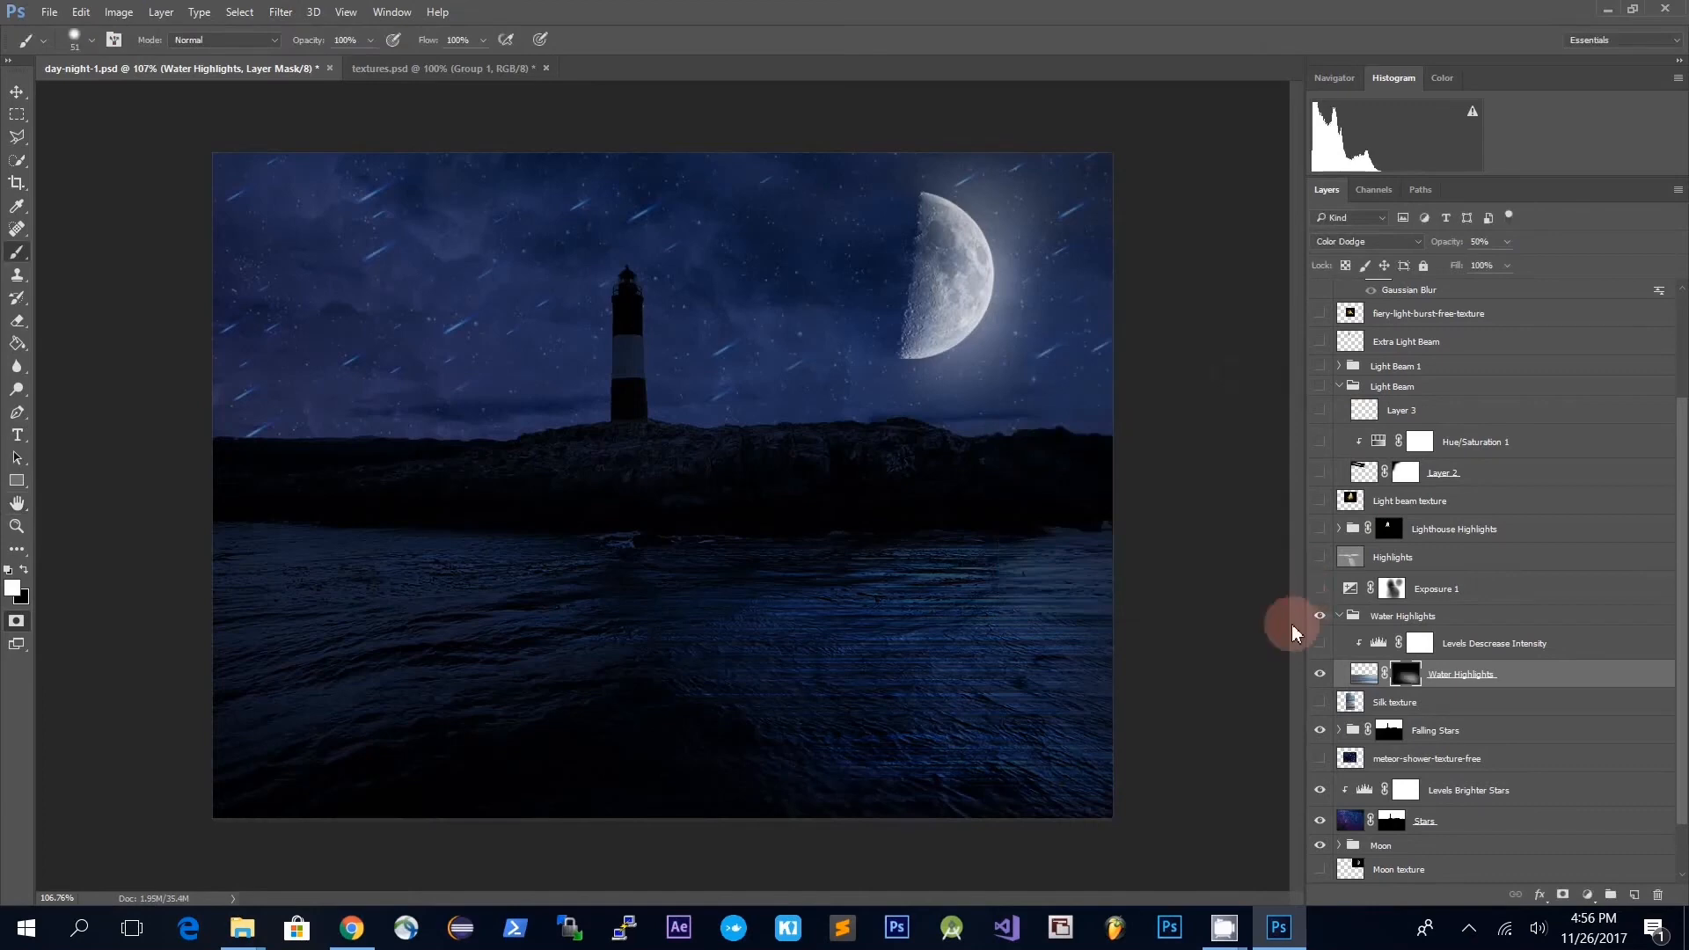
- Undo the blur, brush strokes and mask replacement on the Water Highlights layer to restore its original mask
{"action": "key", "text": "ctrl+z"}
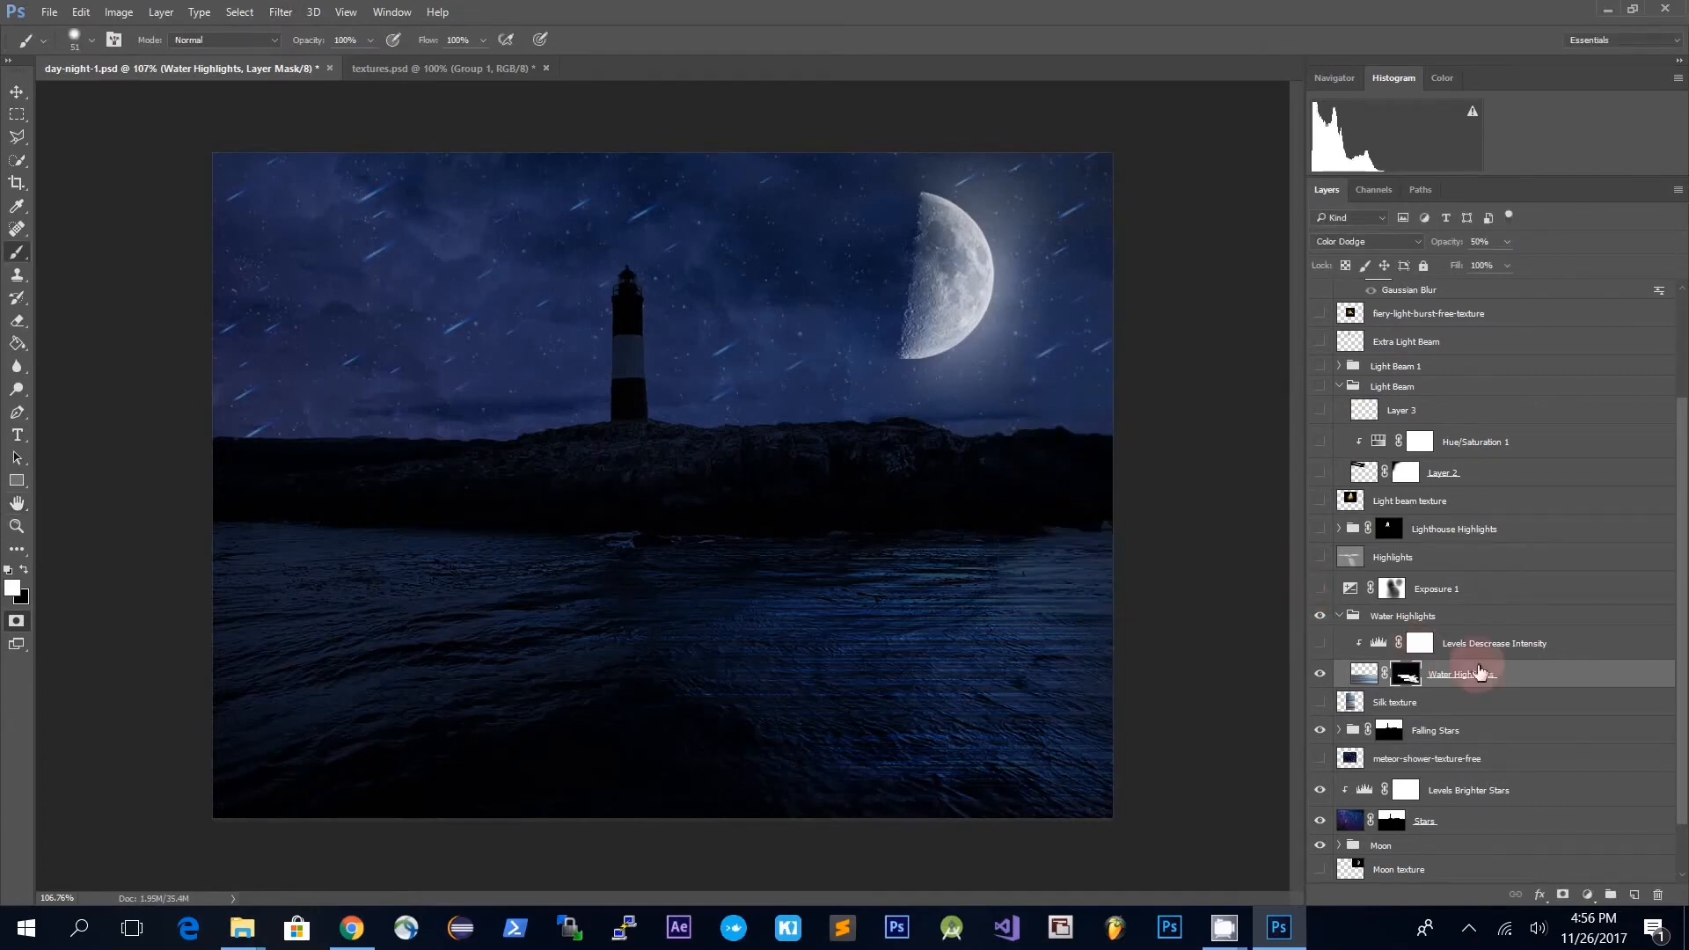
{"action": "key", "text": "ctrl+alt+z"}
{"action": "key", "text": "ctrl+alt+z"}
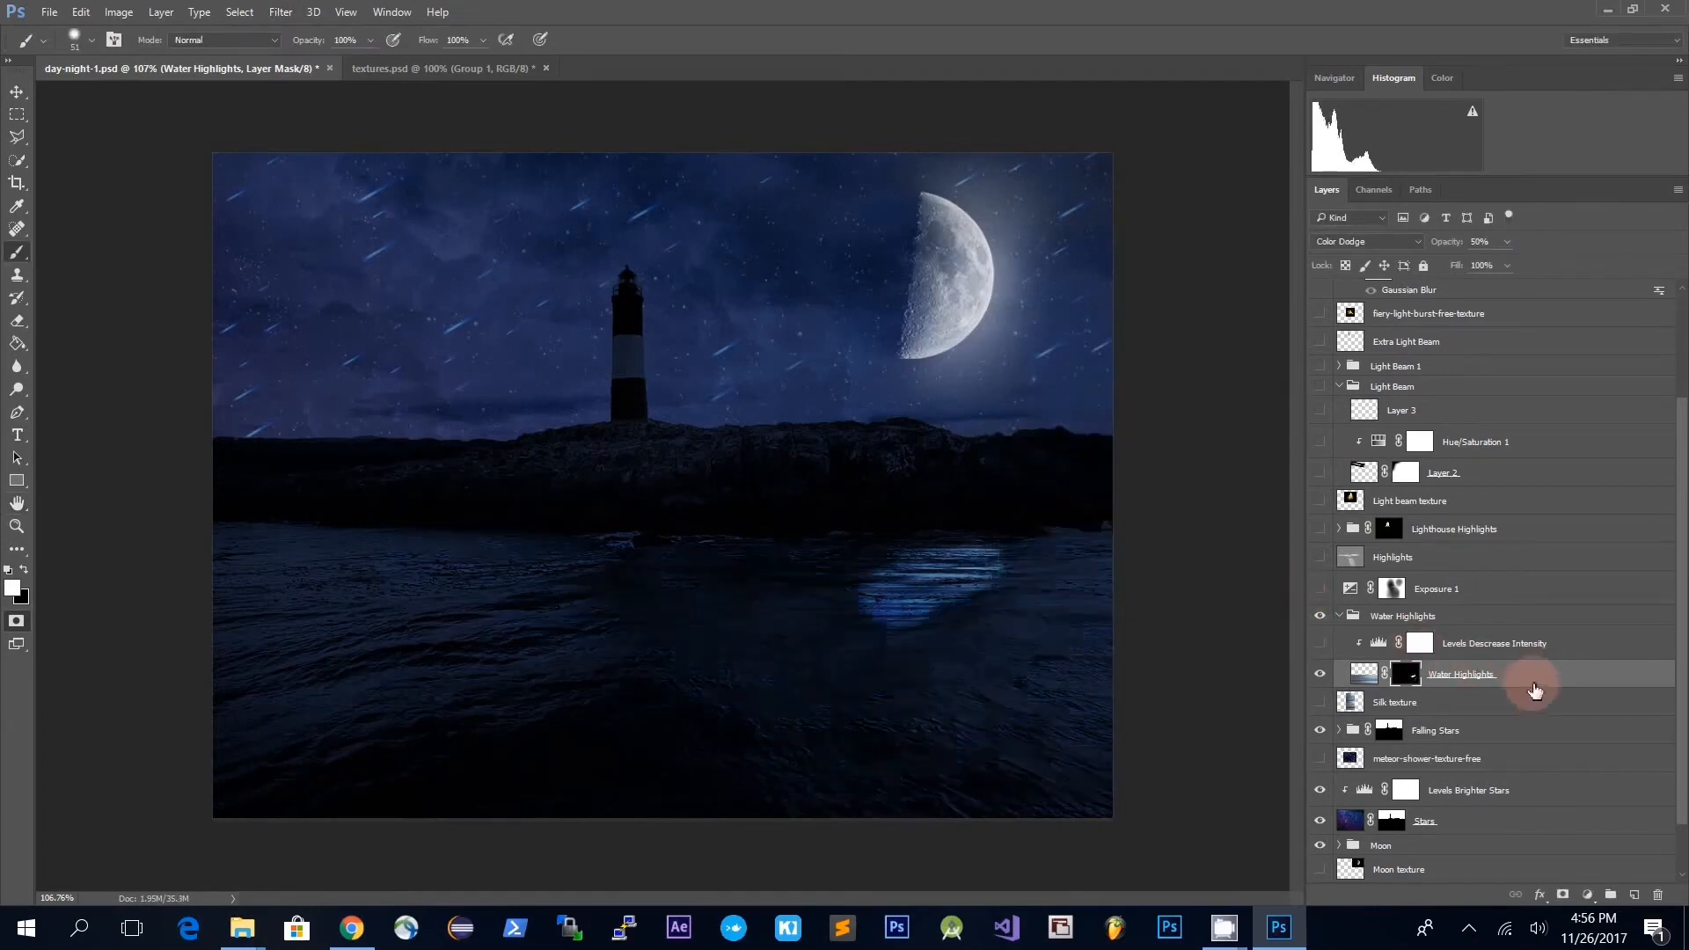
{"action": "key", "text": "ctrl+alt+z"}
{"action": "key", "text": "ctrl+alt+z"}
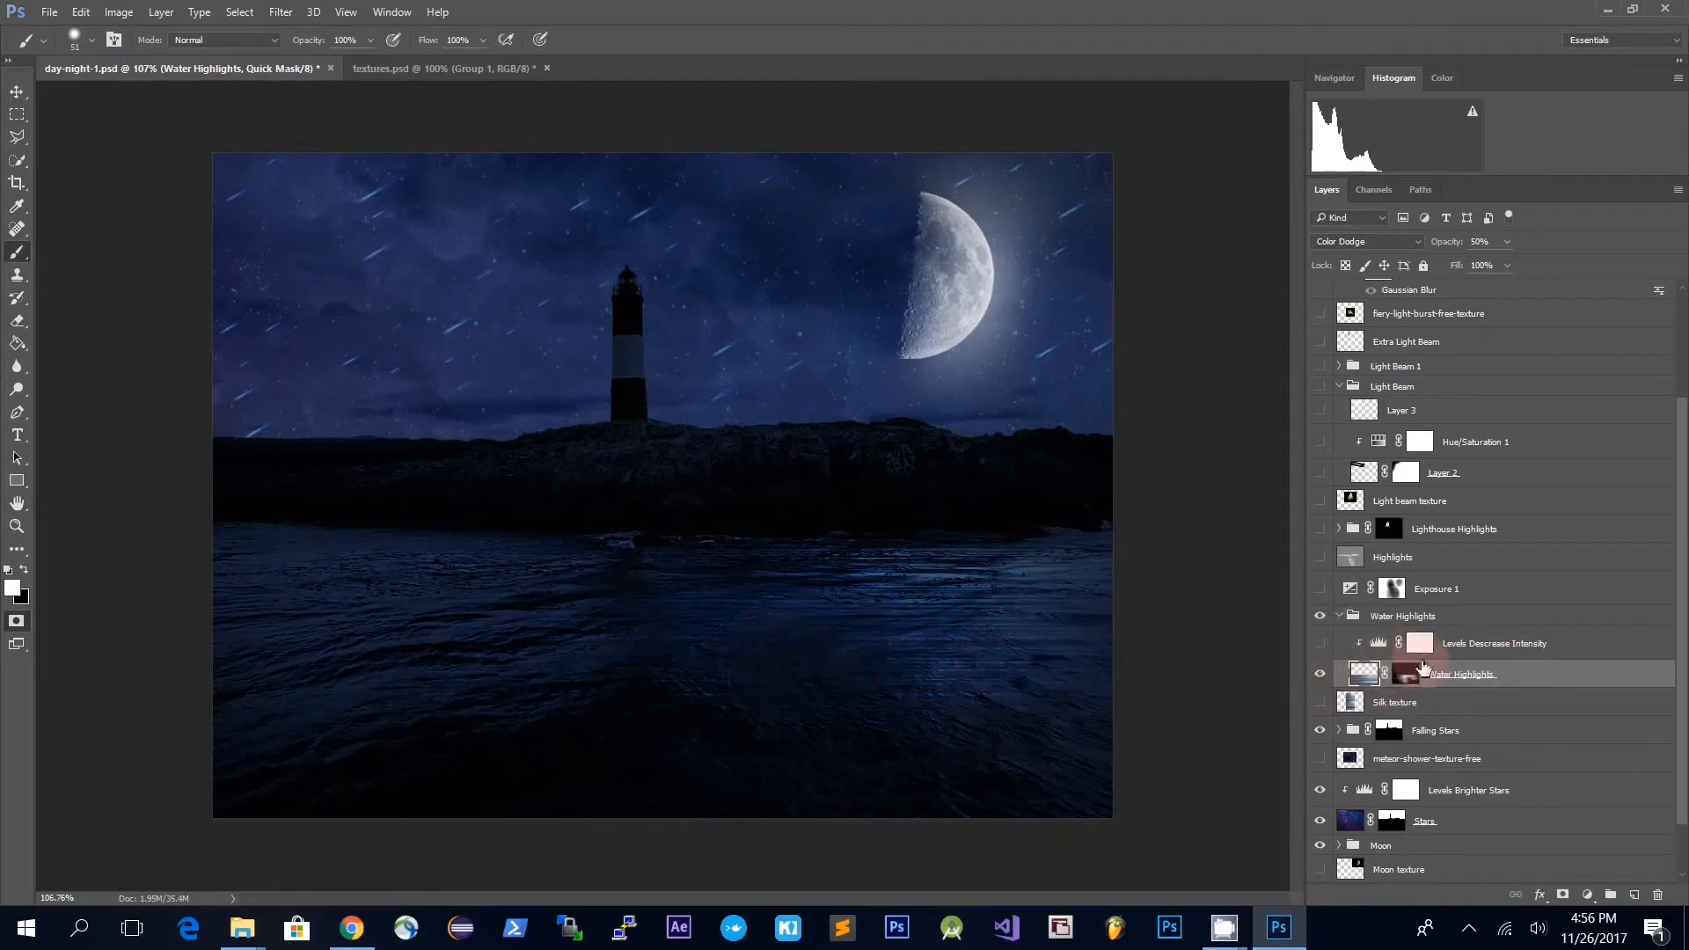
- Show the Levels Descrease Intensity adjustment clipped to the Water Highlights layer and fine-tune its midtone input level
{"action": "left_click", "coordinate": [1482, 656]}
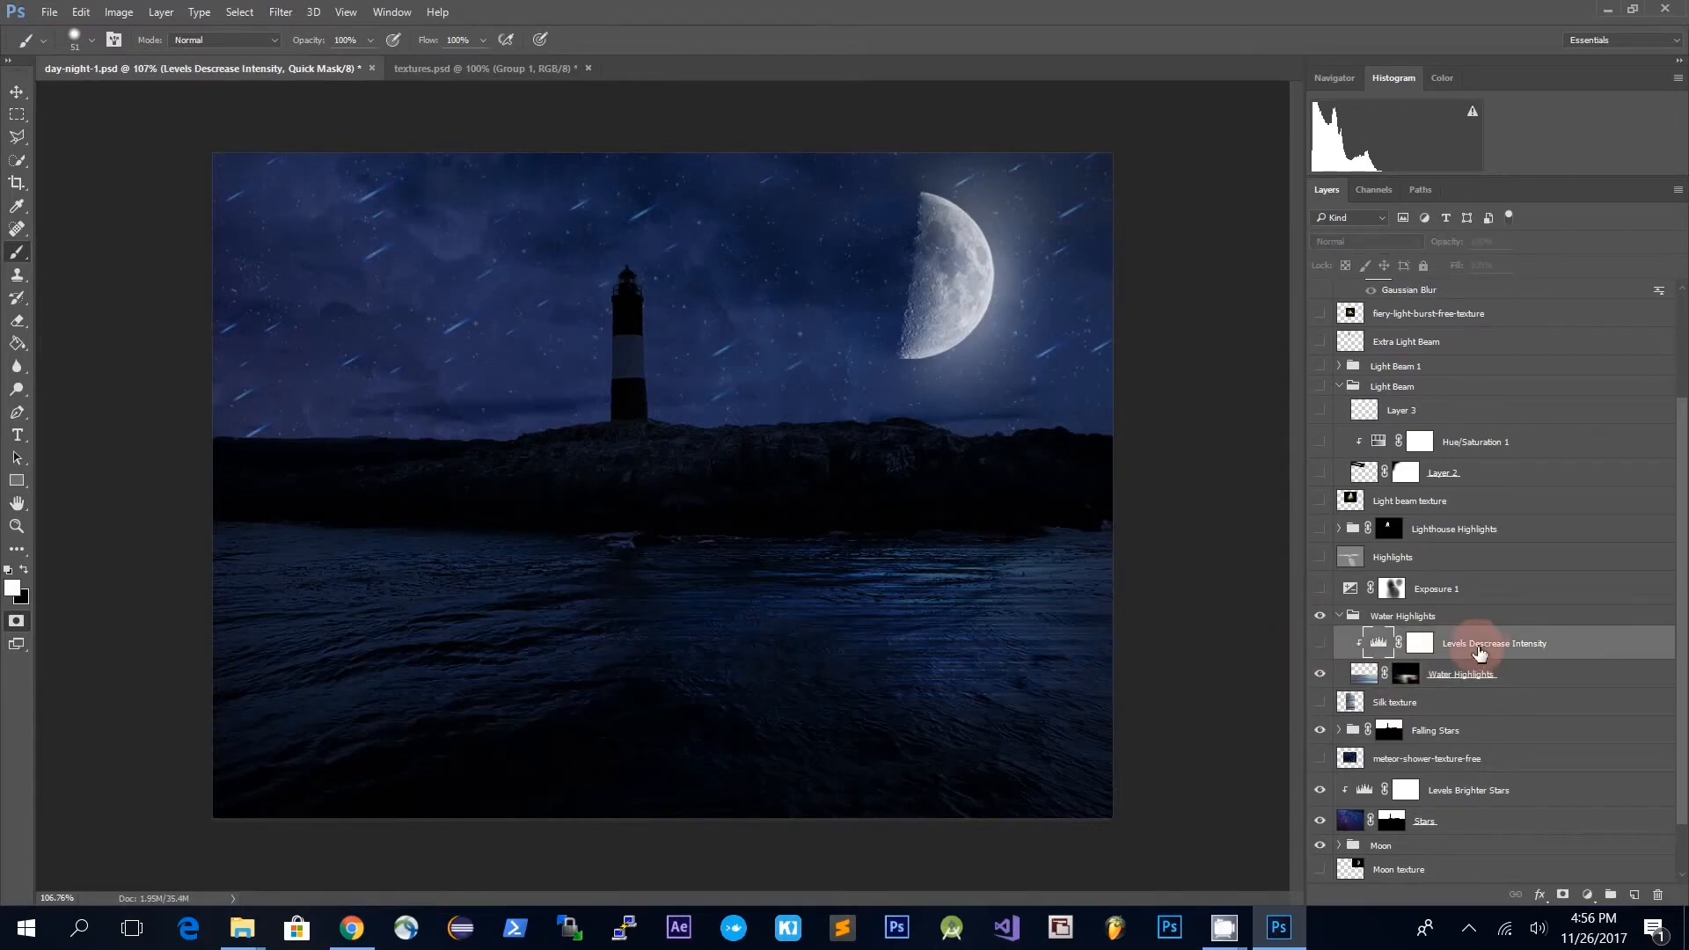
{"action": "left_click", "coordinate": [1319, 643]}
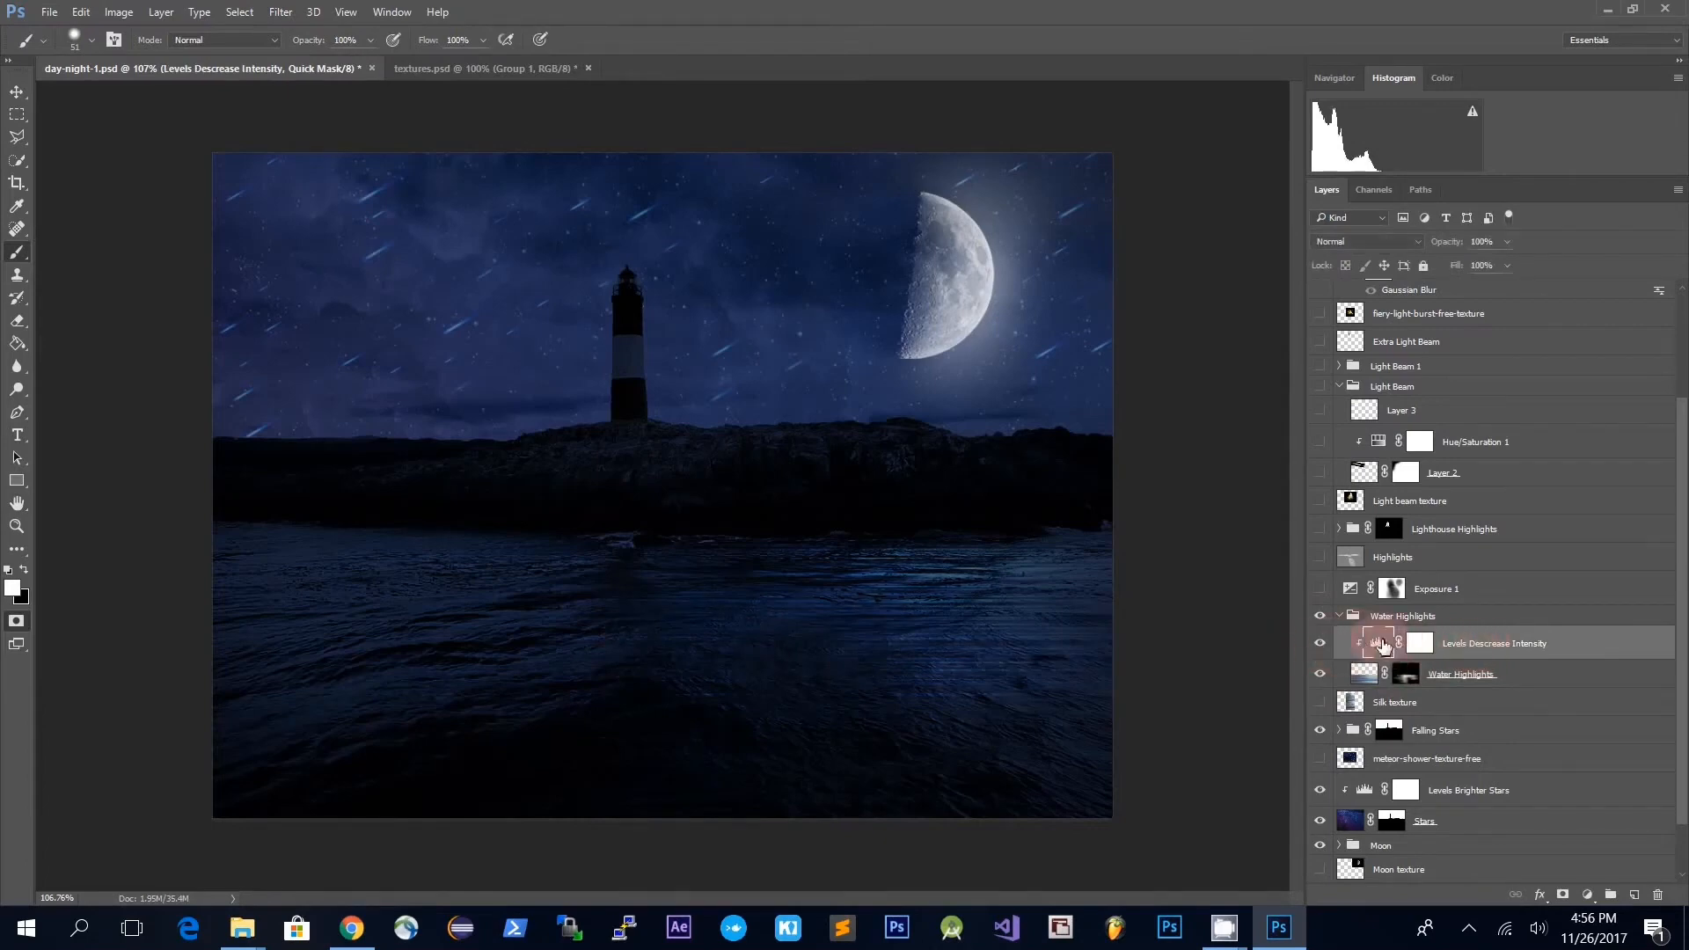
{"action": "double_click", "coordinate": [1383, 645]}
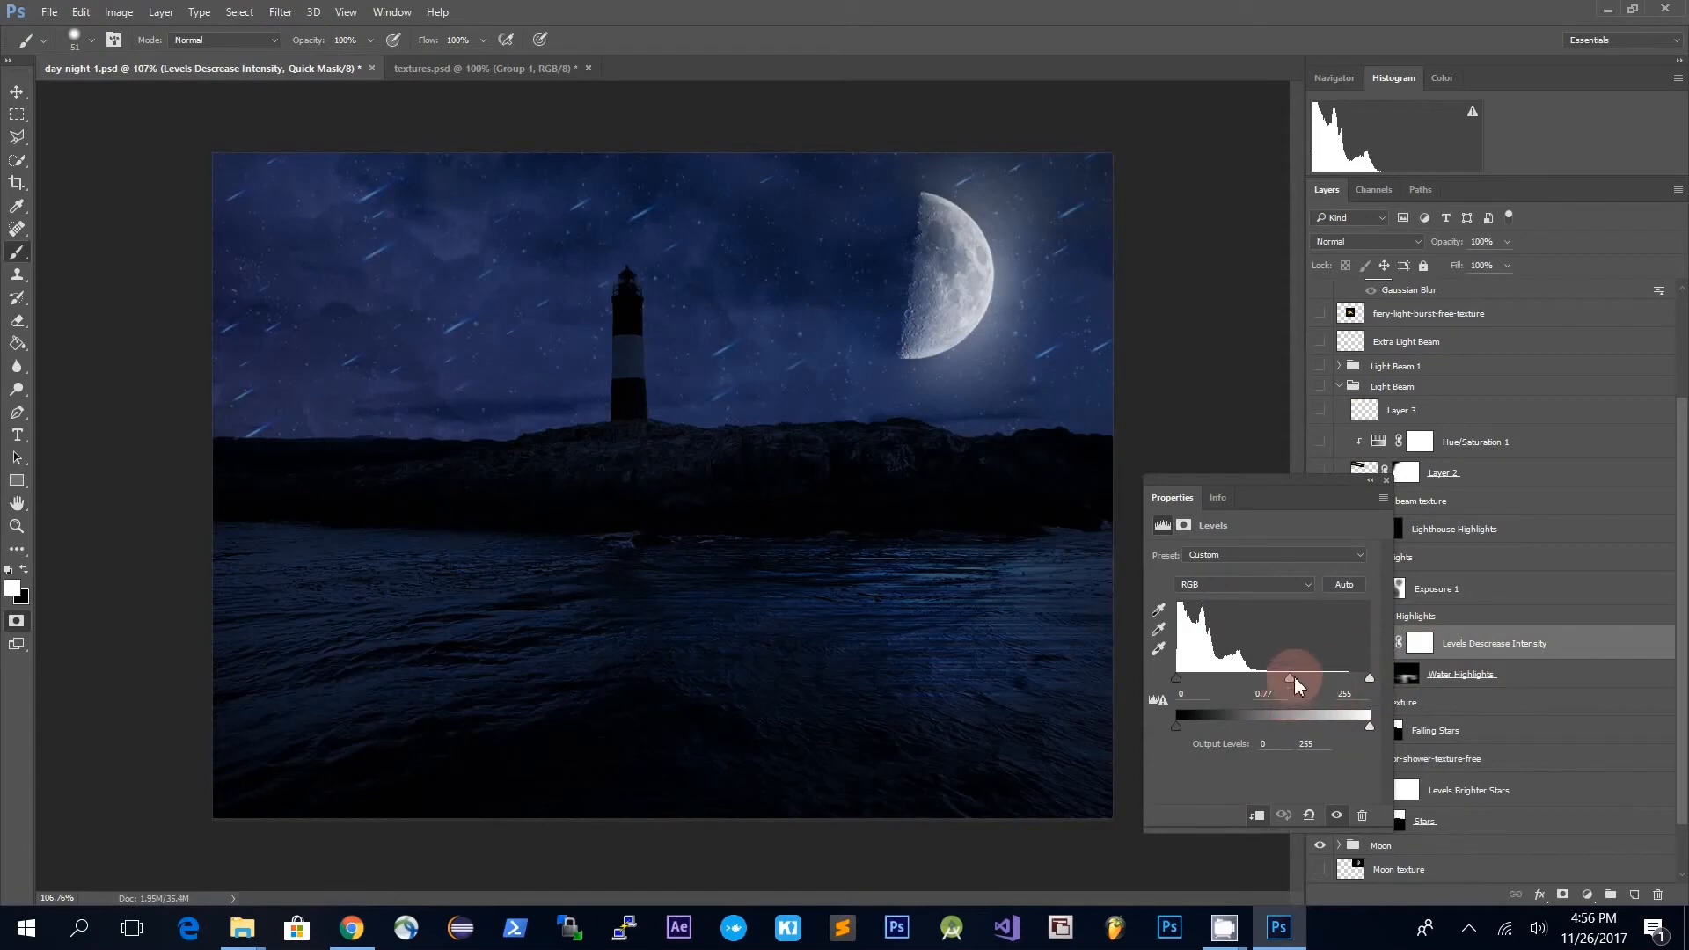
{"action": "mouse_move", "coordinate": [1300, 685]}
{"action": "left_mouse_down"}
{"action": "mouse_move", "coordinate": [1318, 677]}
{"action": "mouse_move", "coordinate": [1263, 679]}
{"action": "mouse_move", "coordinate": [1320, 688]}
{"action": "mouse_move", "coordinate": [1293, 690]}
{"action": "left_mouse_up"}
{"action": "left_click", "coordinate": [1388, 482]}
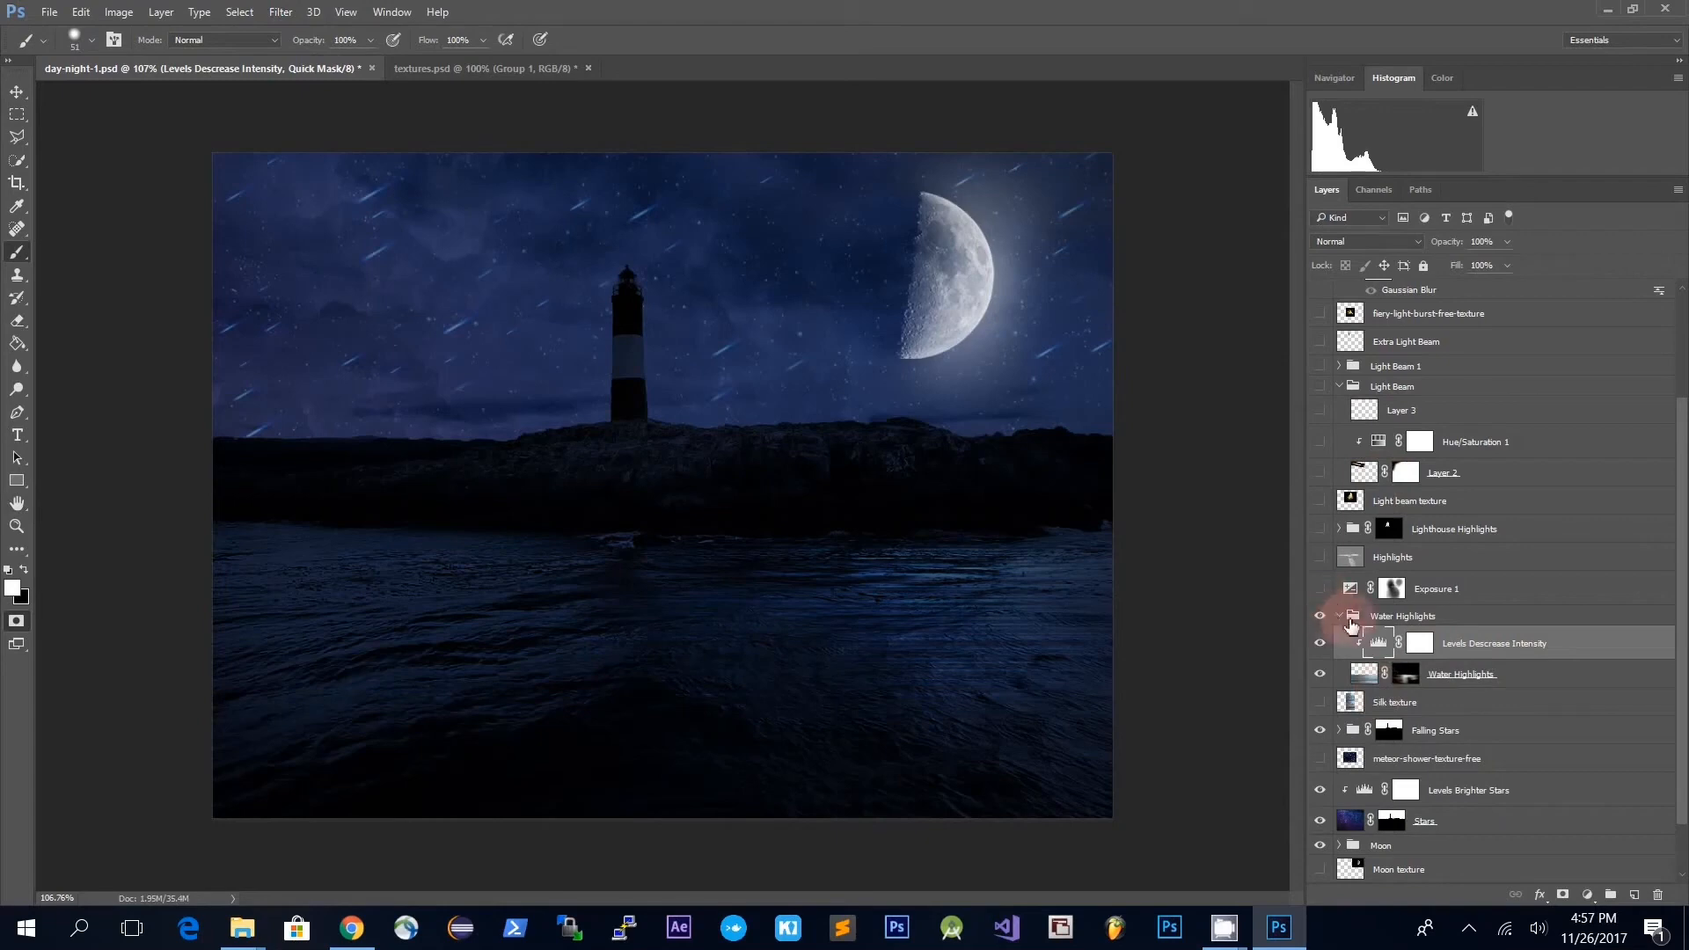
{"action": "left_click", "coordinate": [1338, 615]}
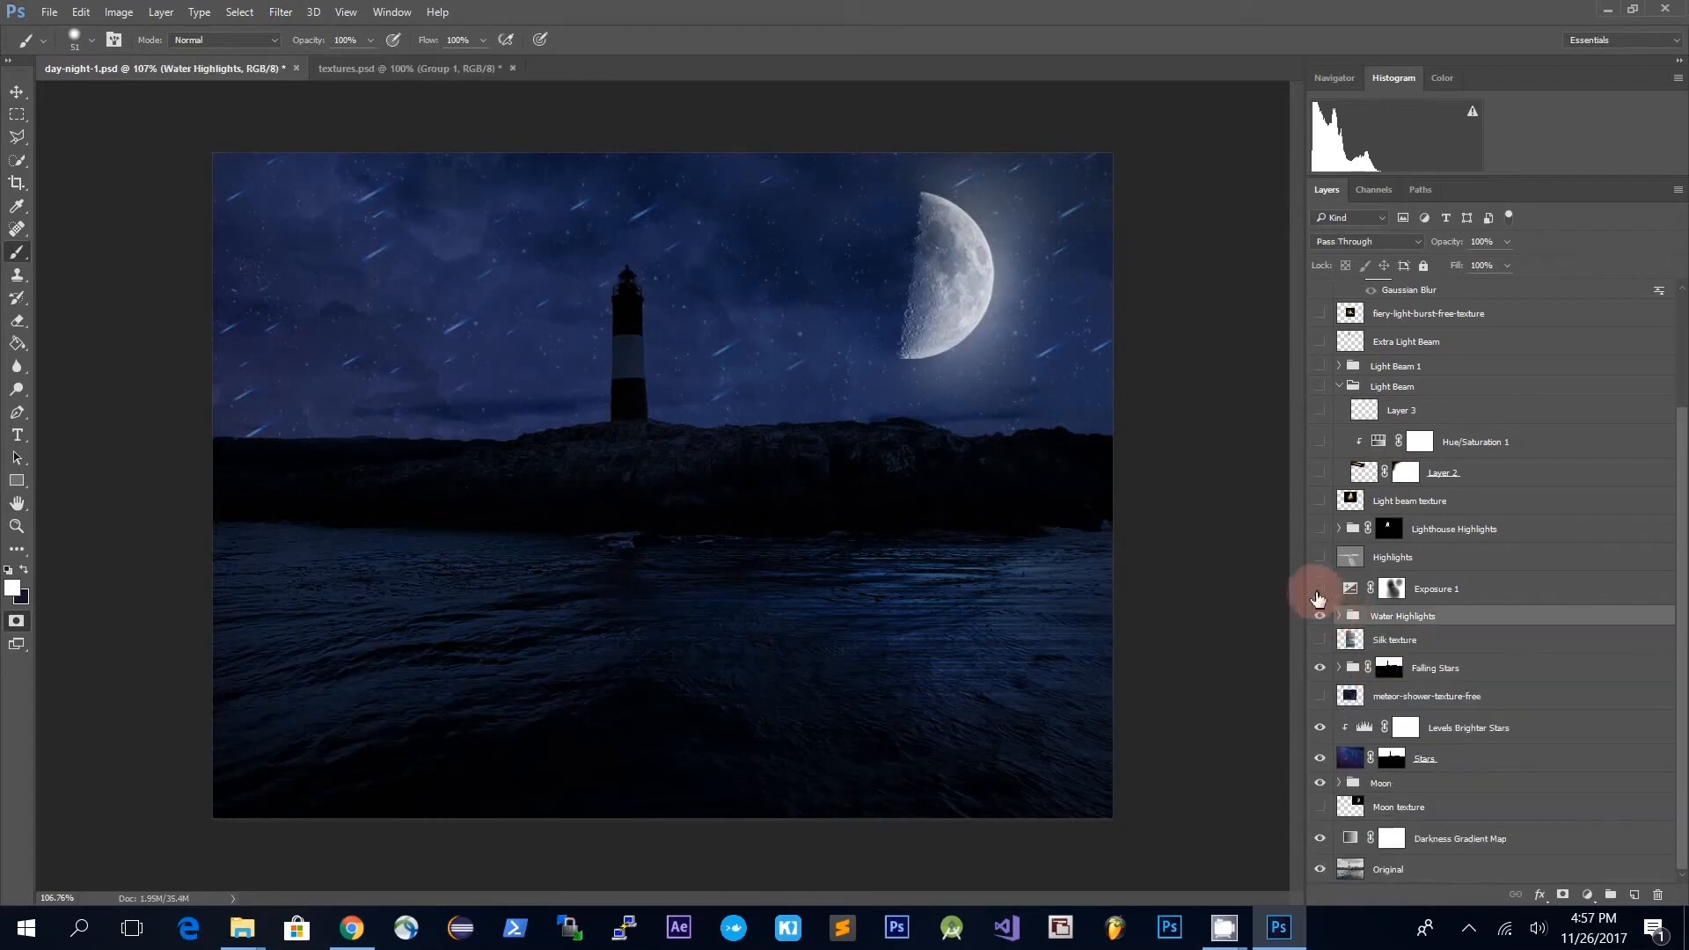
- Show the Exposure 1 adjustment layer above the Water Highlights group
{"action": "left_click", "coordinate": [1316, 599]}
{"action": "left_click", "coordinate": [1317, 598]}
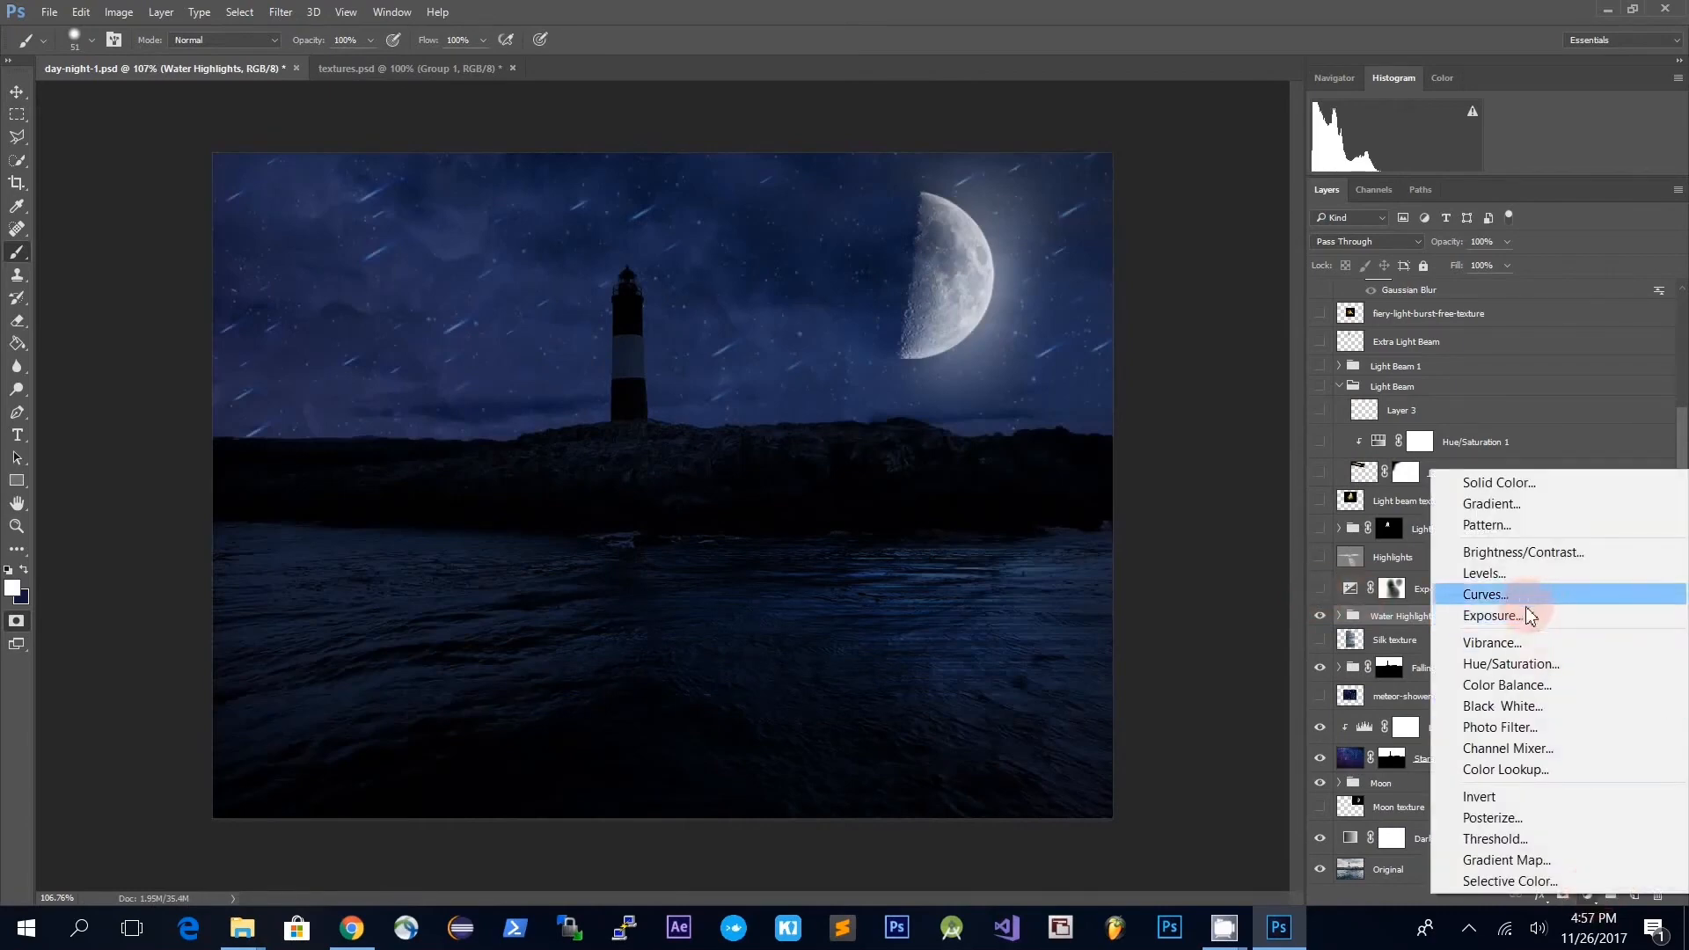
{"action": "left_click", "coordinate": [1395, 589]}
{"action": "left_click", "coordinate": [1330, 588]}
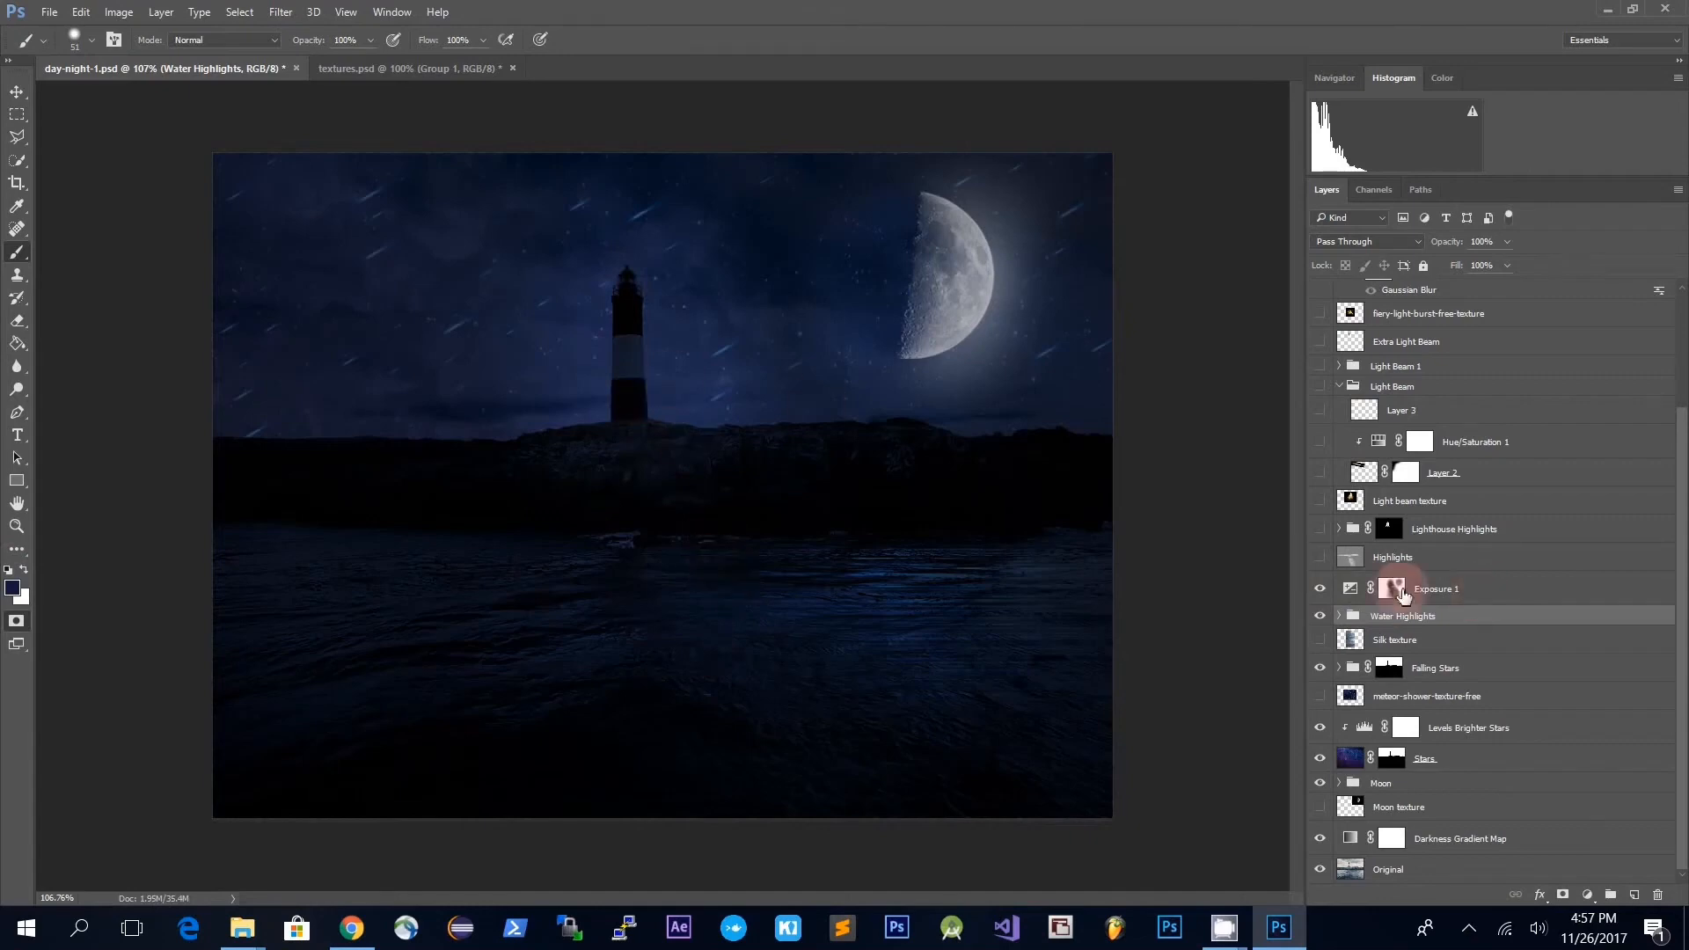
- Try an exposure of +12.33 in the Exposure 1 adjustment, undo it and close its settings
{"action": "left_click", "coordinate": [1349, 592]}
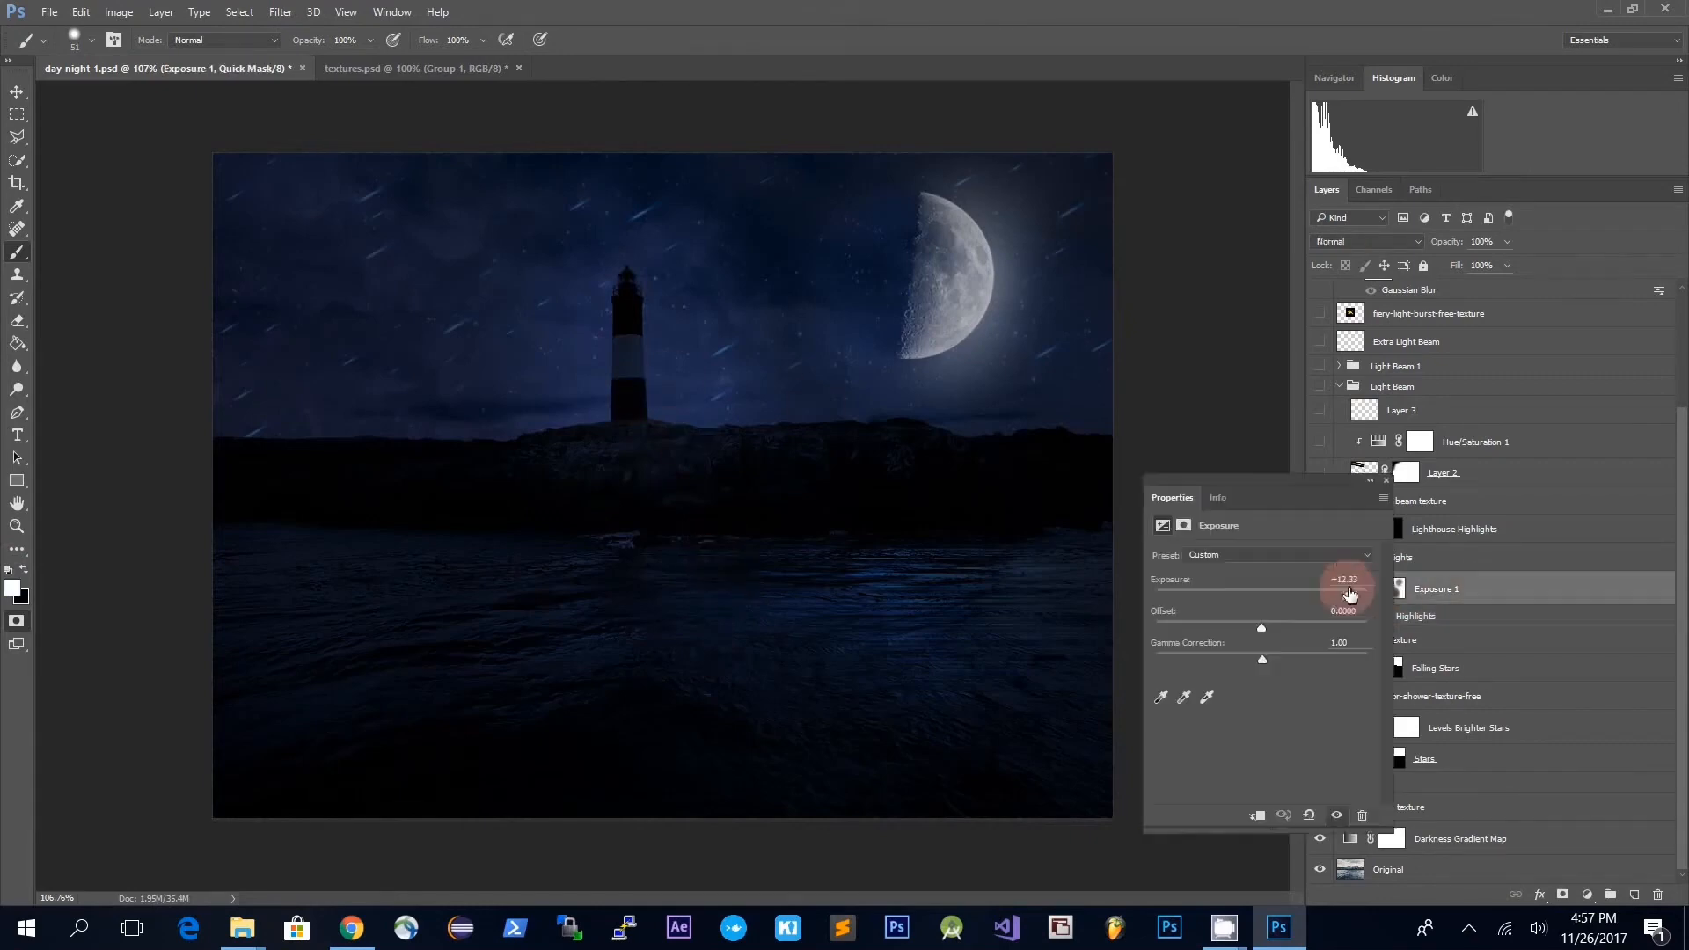
{"action": "left_click", "coordinate": [1351, 594]}
{"action": "key", "text": "ctrl+z"}
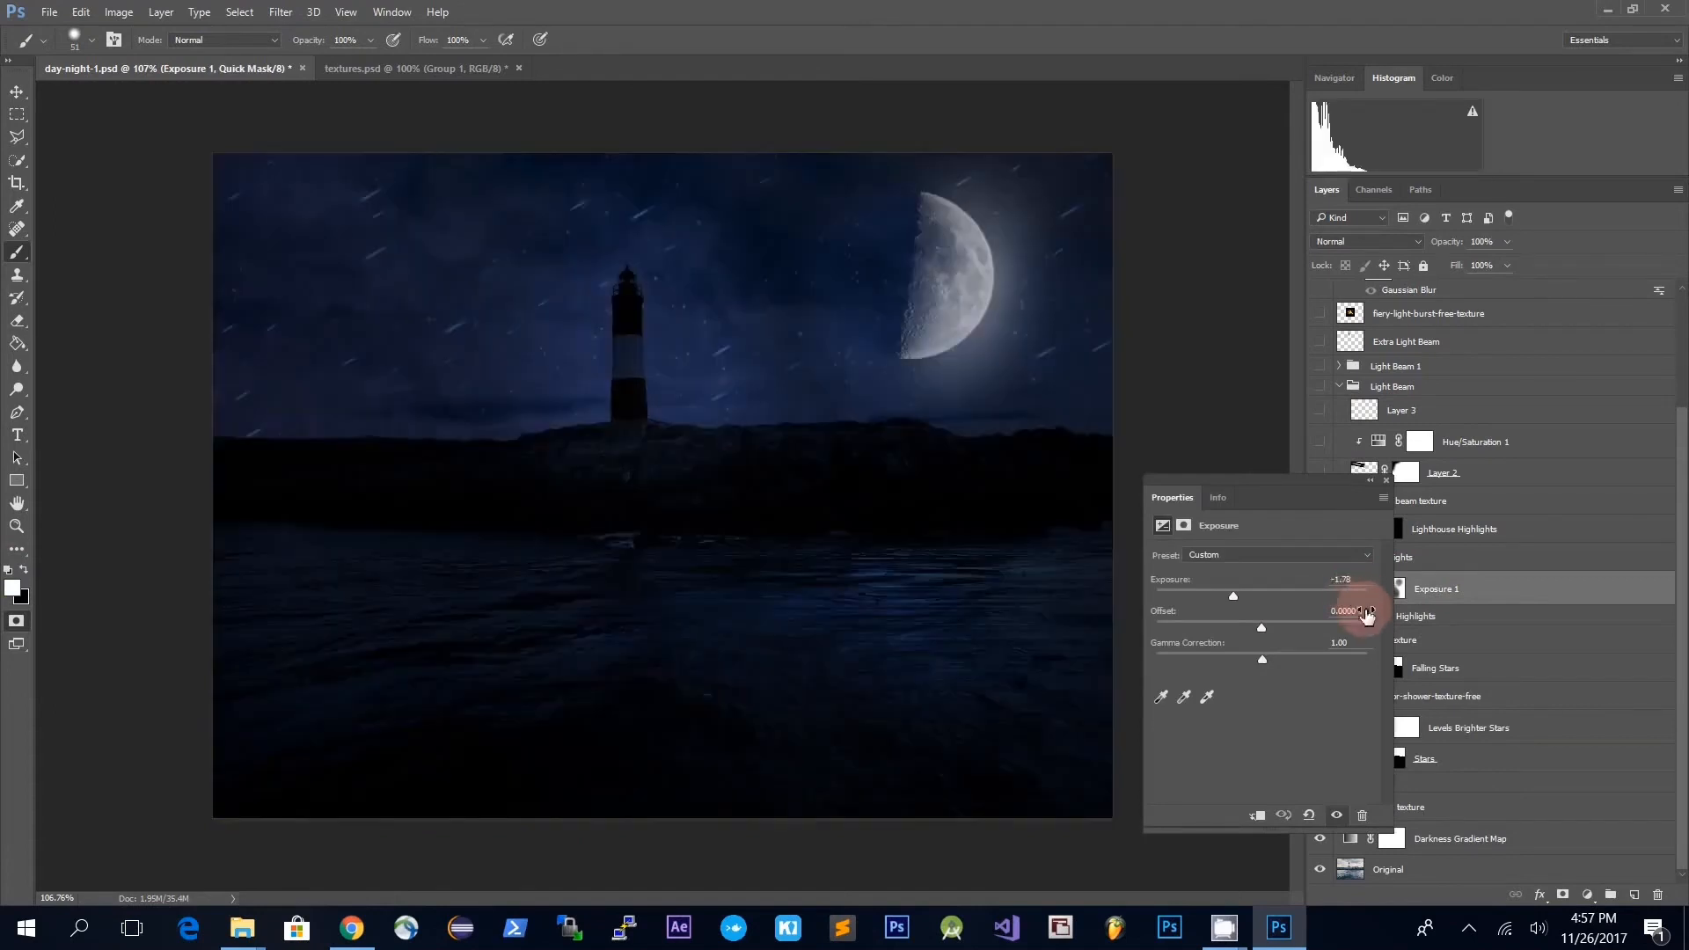
{"action": "left_click", "coordinate": [1356, 578]}
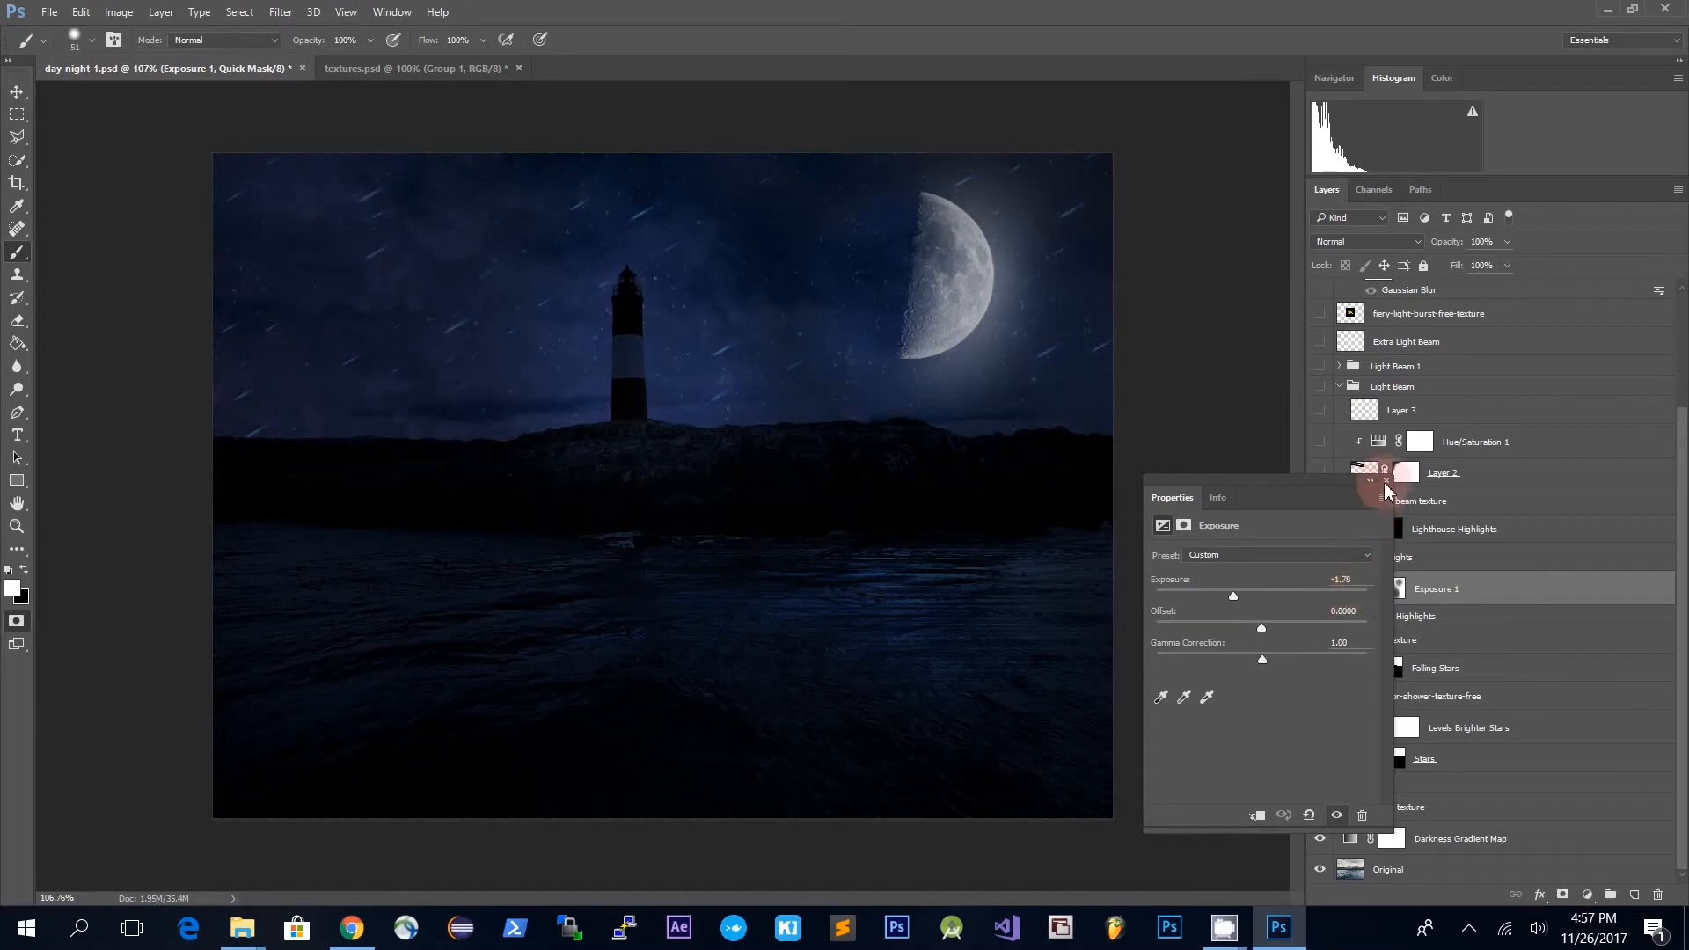
{"action": "left_click", "coordinate": [1385, 481]}
- Preview the Highlights layer, hide it and create a new empty layer directly above it
{"action": "left_click", "coordinate": [1346, 588]}
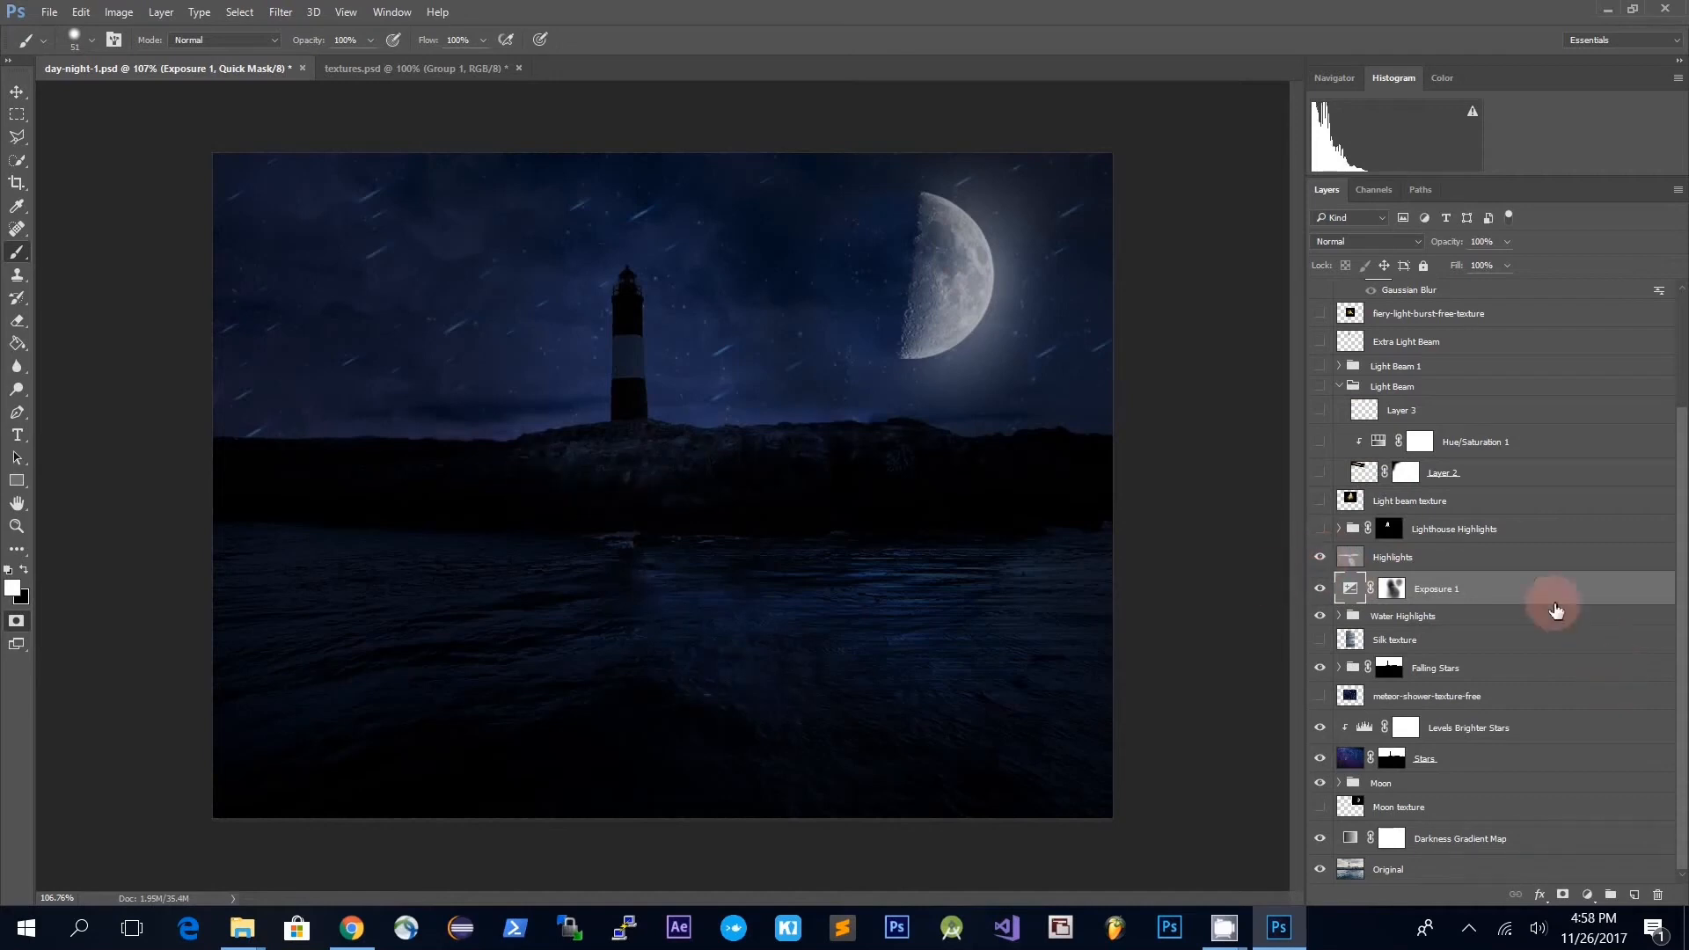
{"action": "left_click", "coordinate": [1511, 565]}
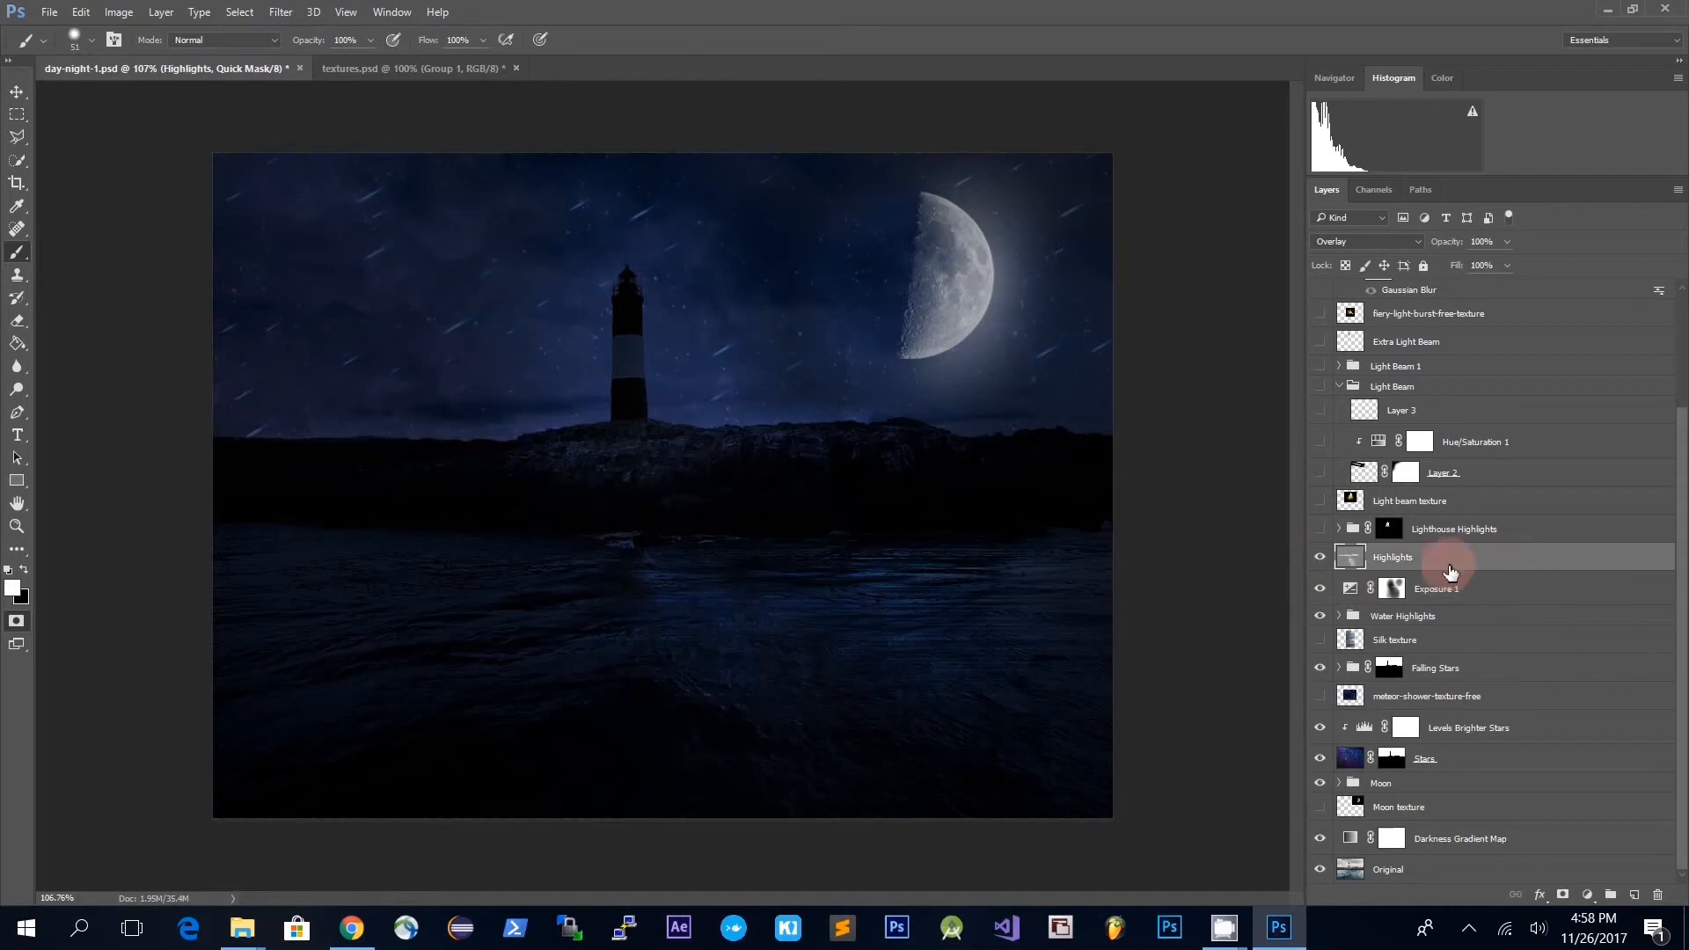
{"action": "left_click", "coordinate": [1320, 563]}
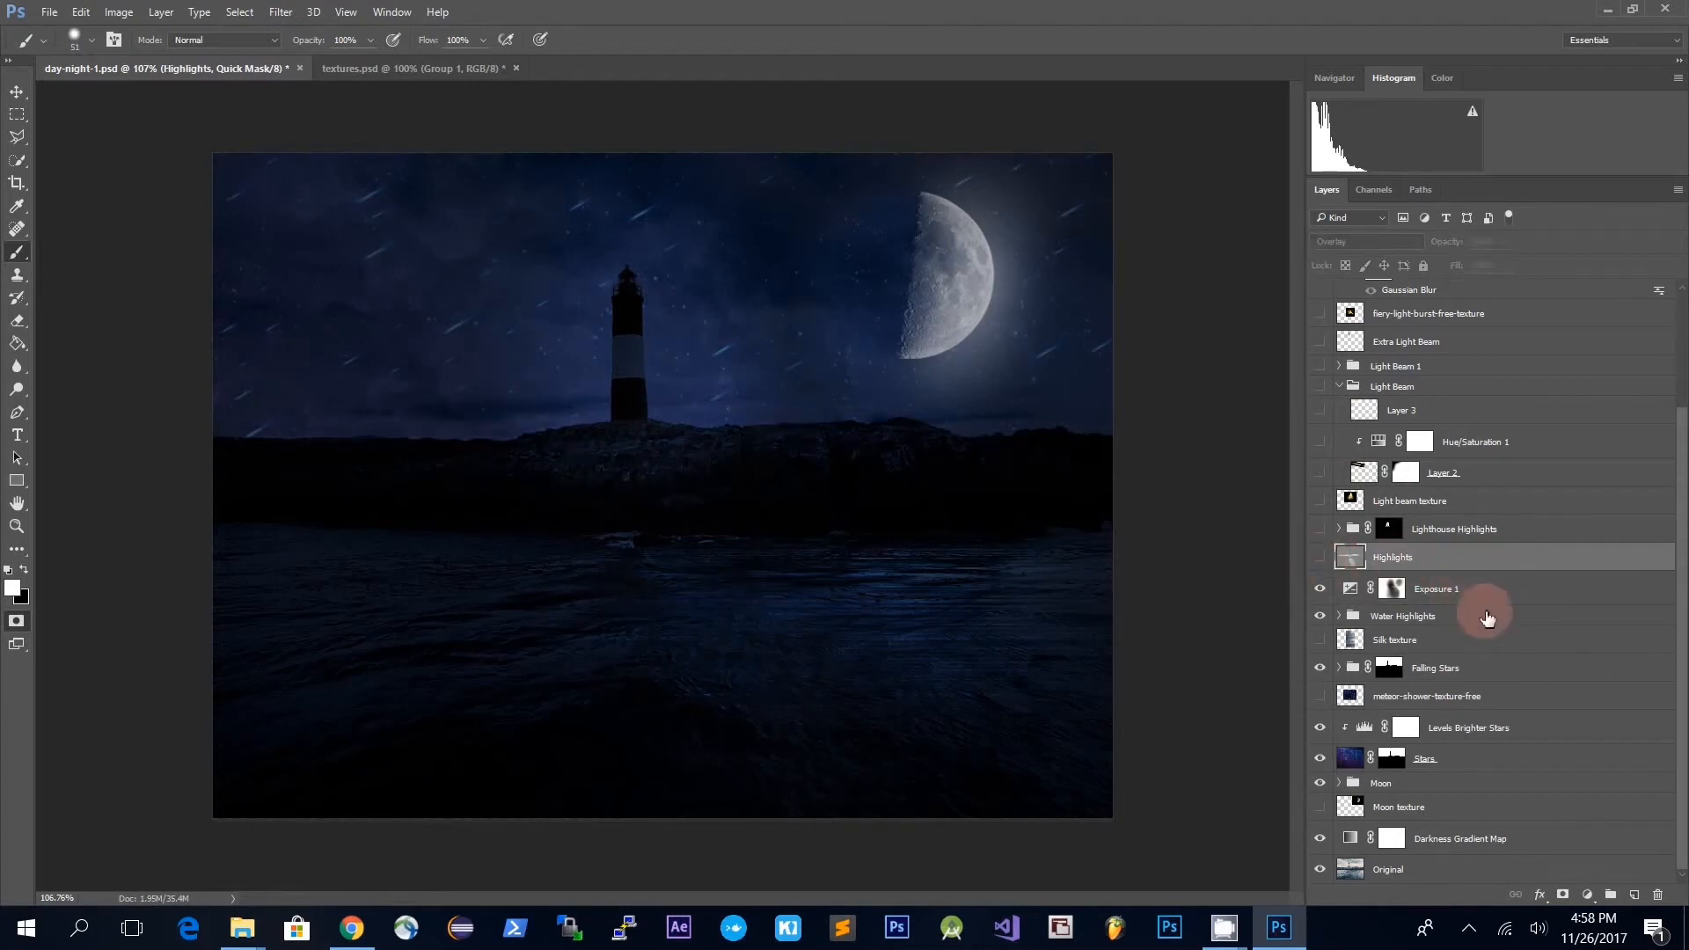
{"action": "key", "text": "ctrl+shift+n"}
{"action": "key", "text": "Return"}
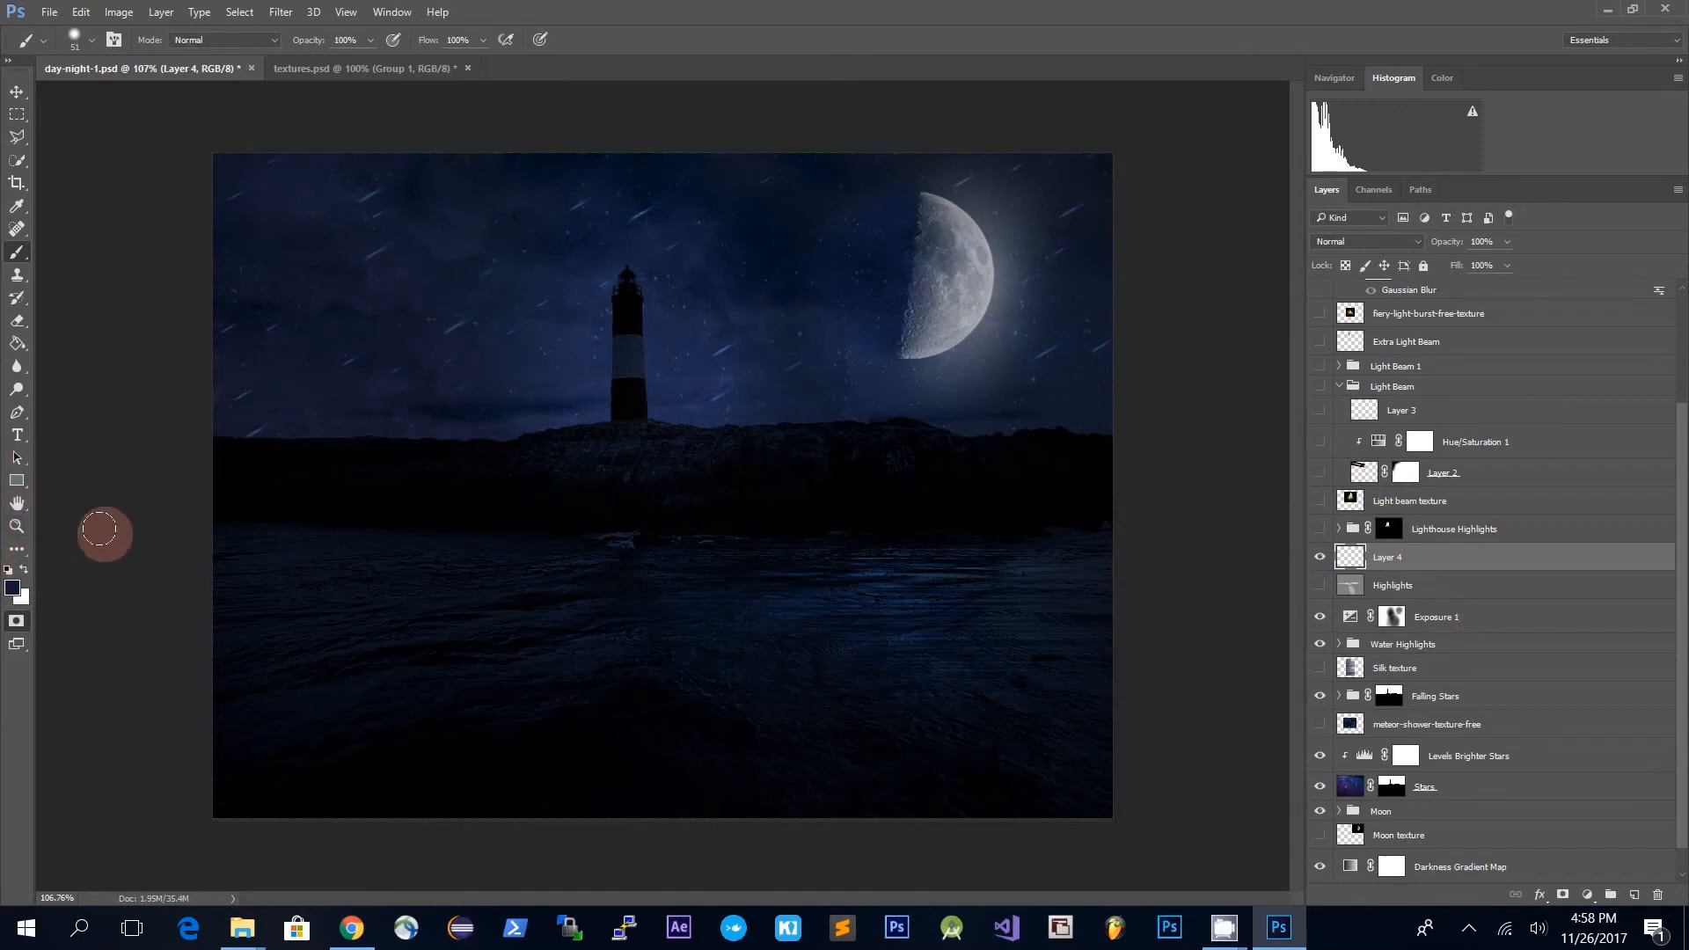
- Fill the new empty layer with 50% Gray and set its blend mode to Overlay
{"action": "key", "text": "shift+F5"}
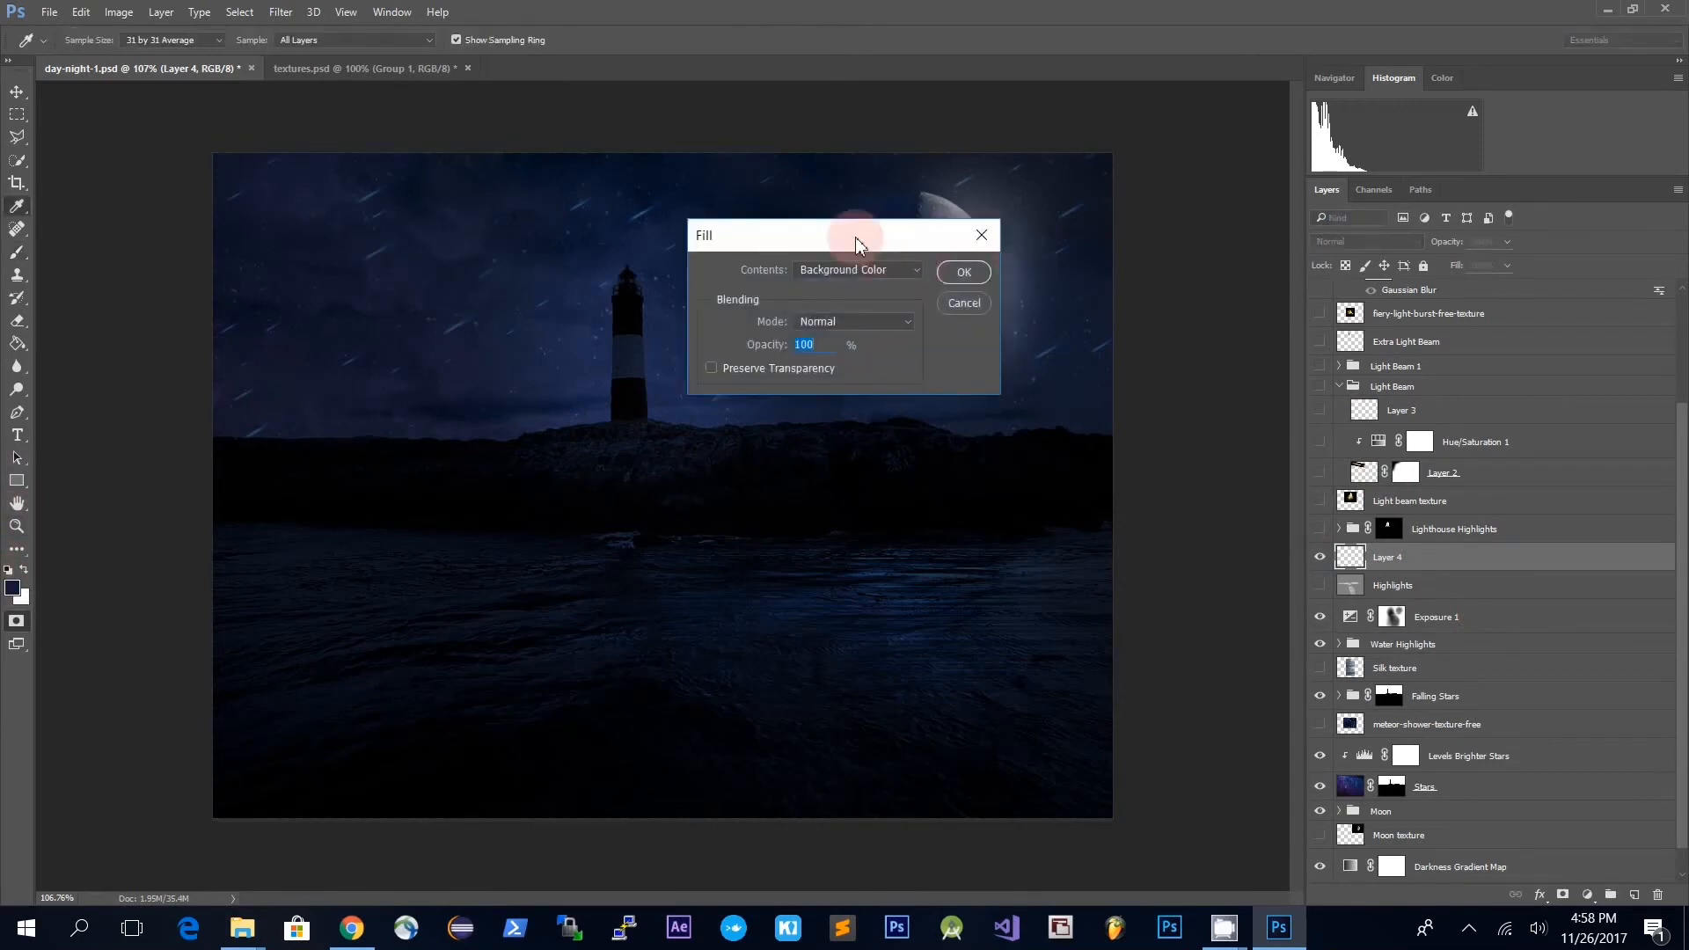
{"action": "left_click_drag", "start_coordinate": [855, 235], "coordinate": [811, 269]}
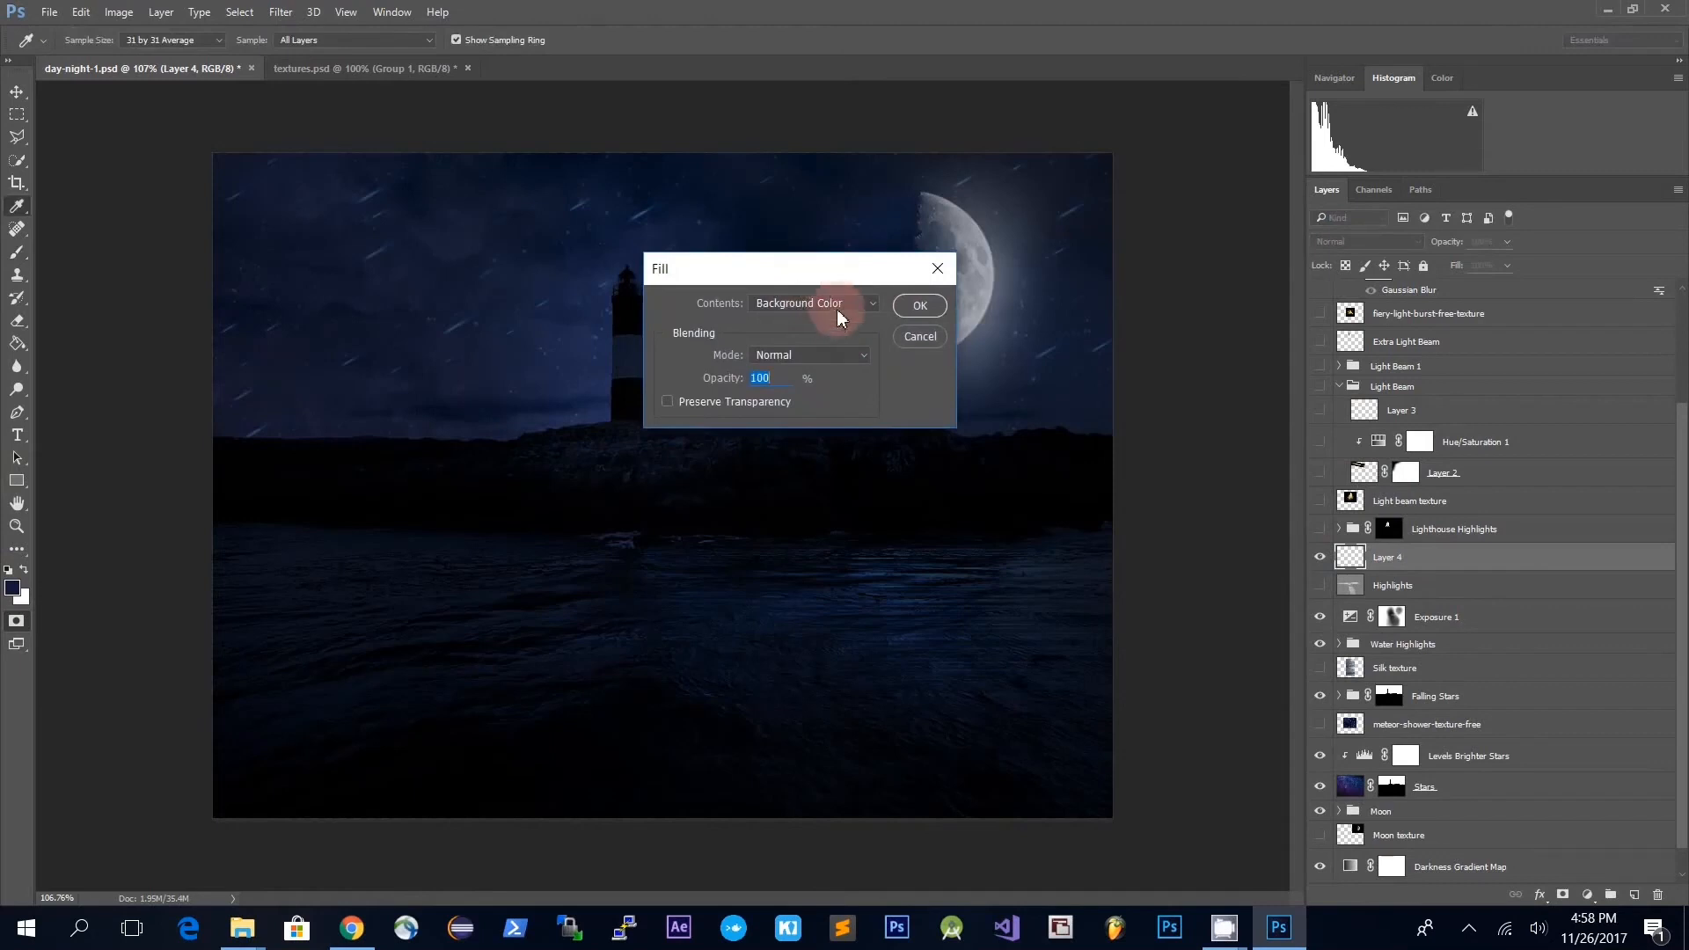
{"action": "left_click", "coordinate": [828, 303]}
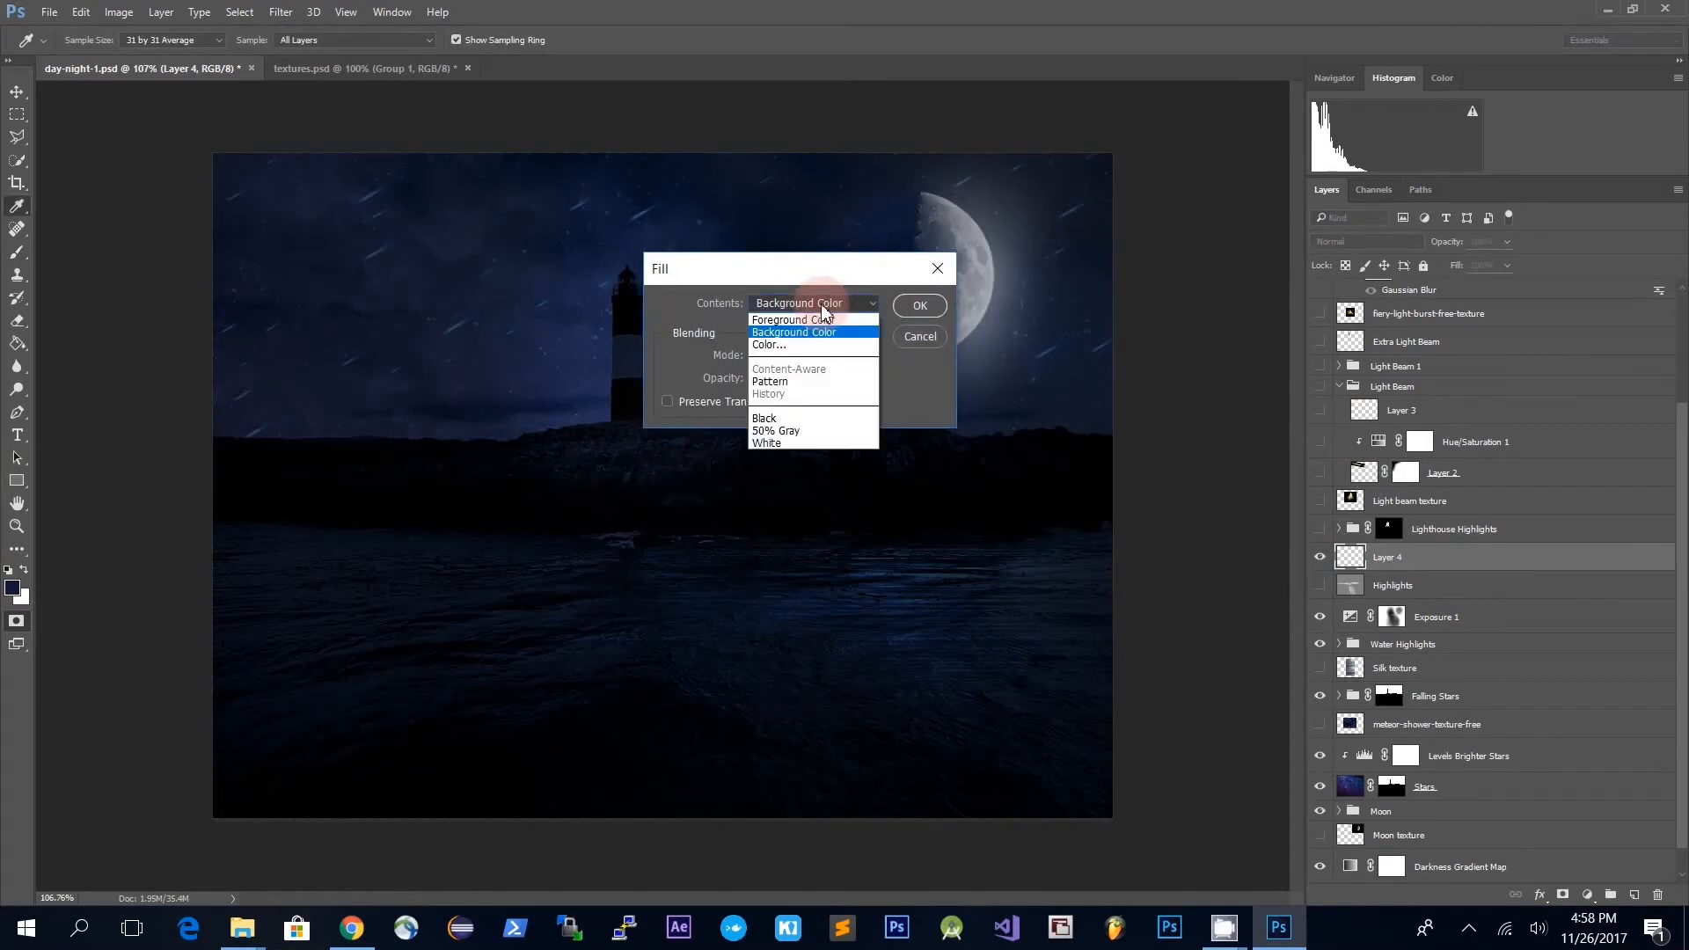
{"action": "left_click", "coordinate": [823, 437]}
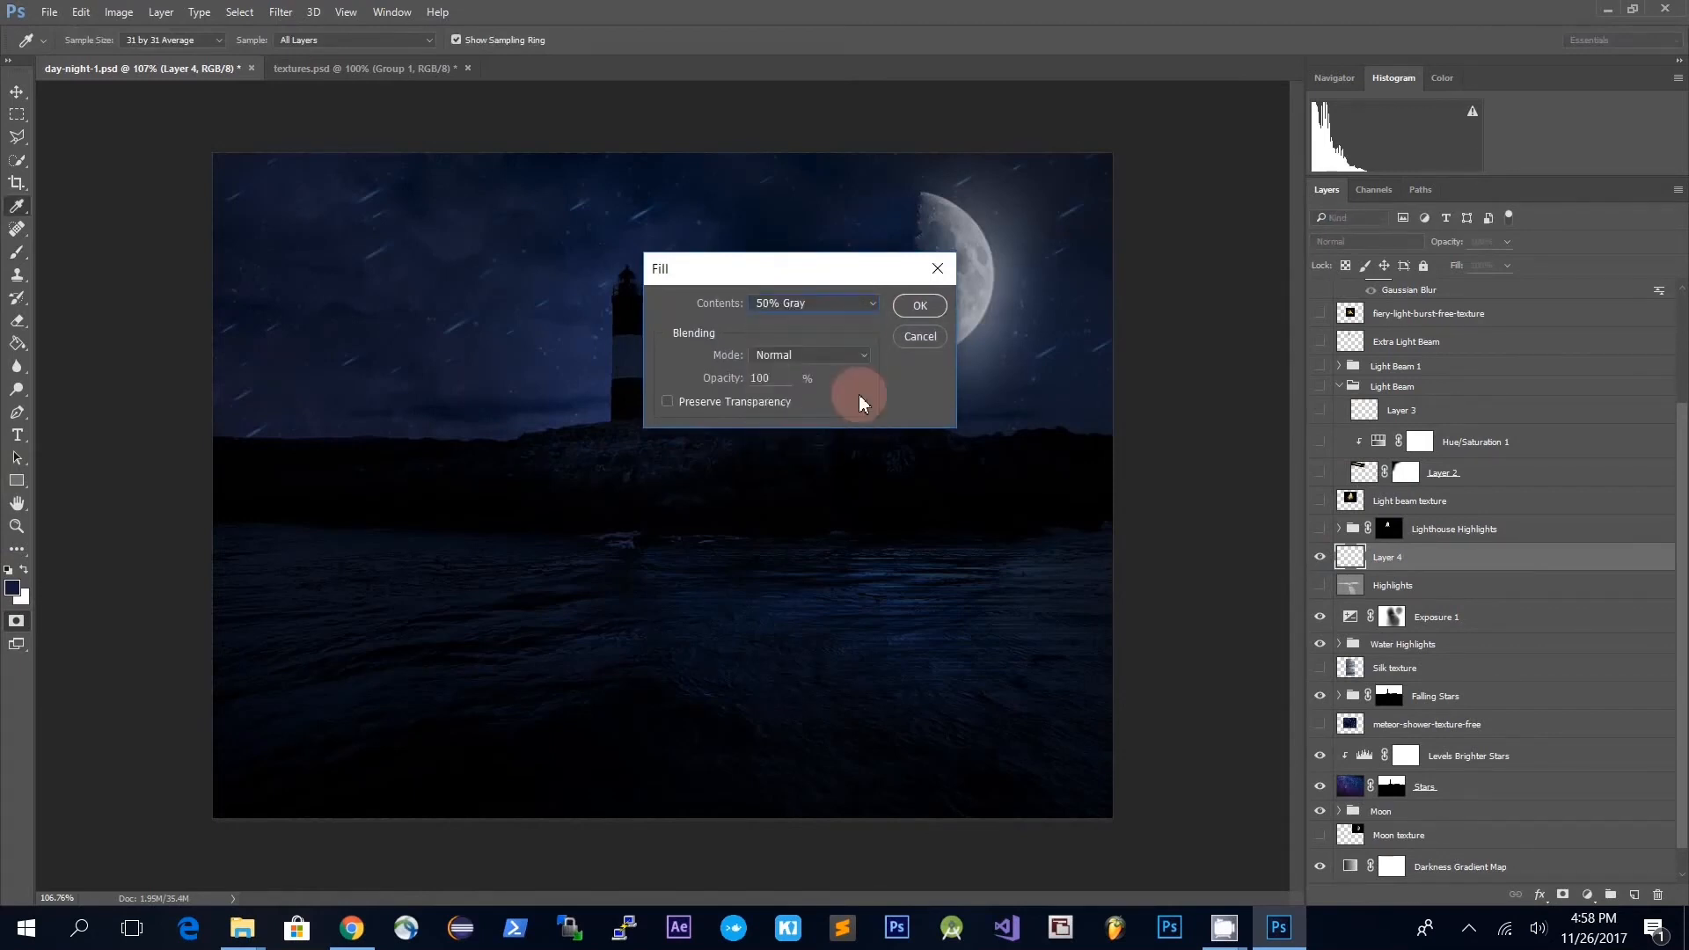
{"action": "left_click", "coordinate": [919, 306]}
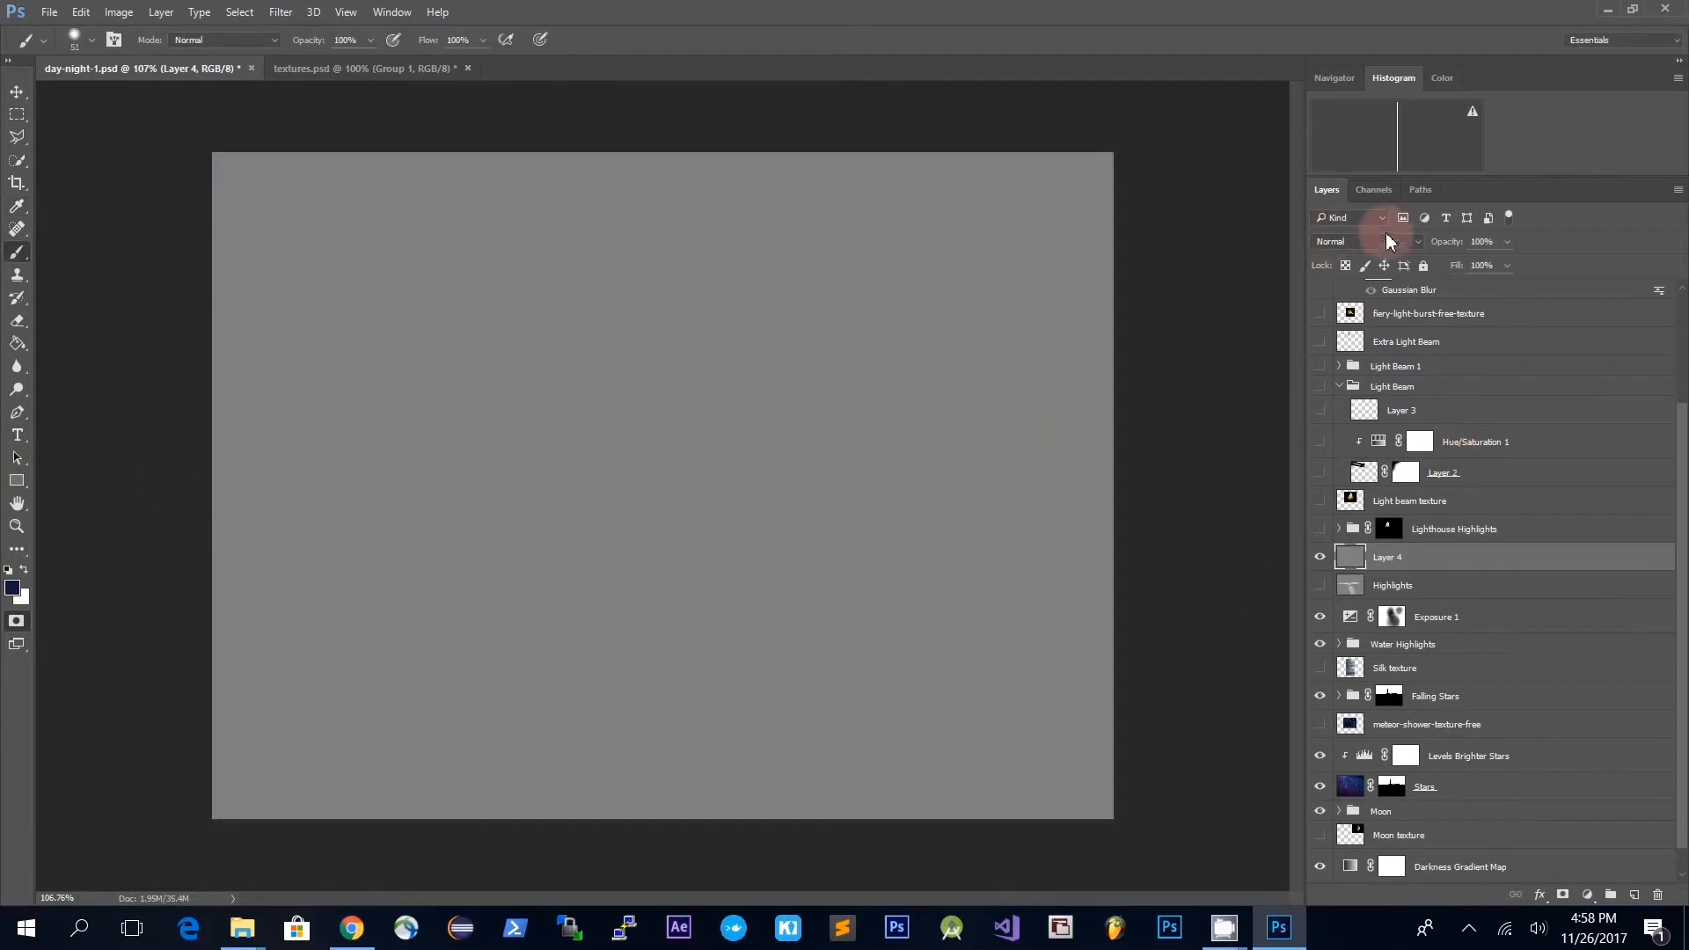
{"action": "left_click", "coordinate": [1398, 243]}
{"action": "left_click", "coordinate": [1377, 421]}
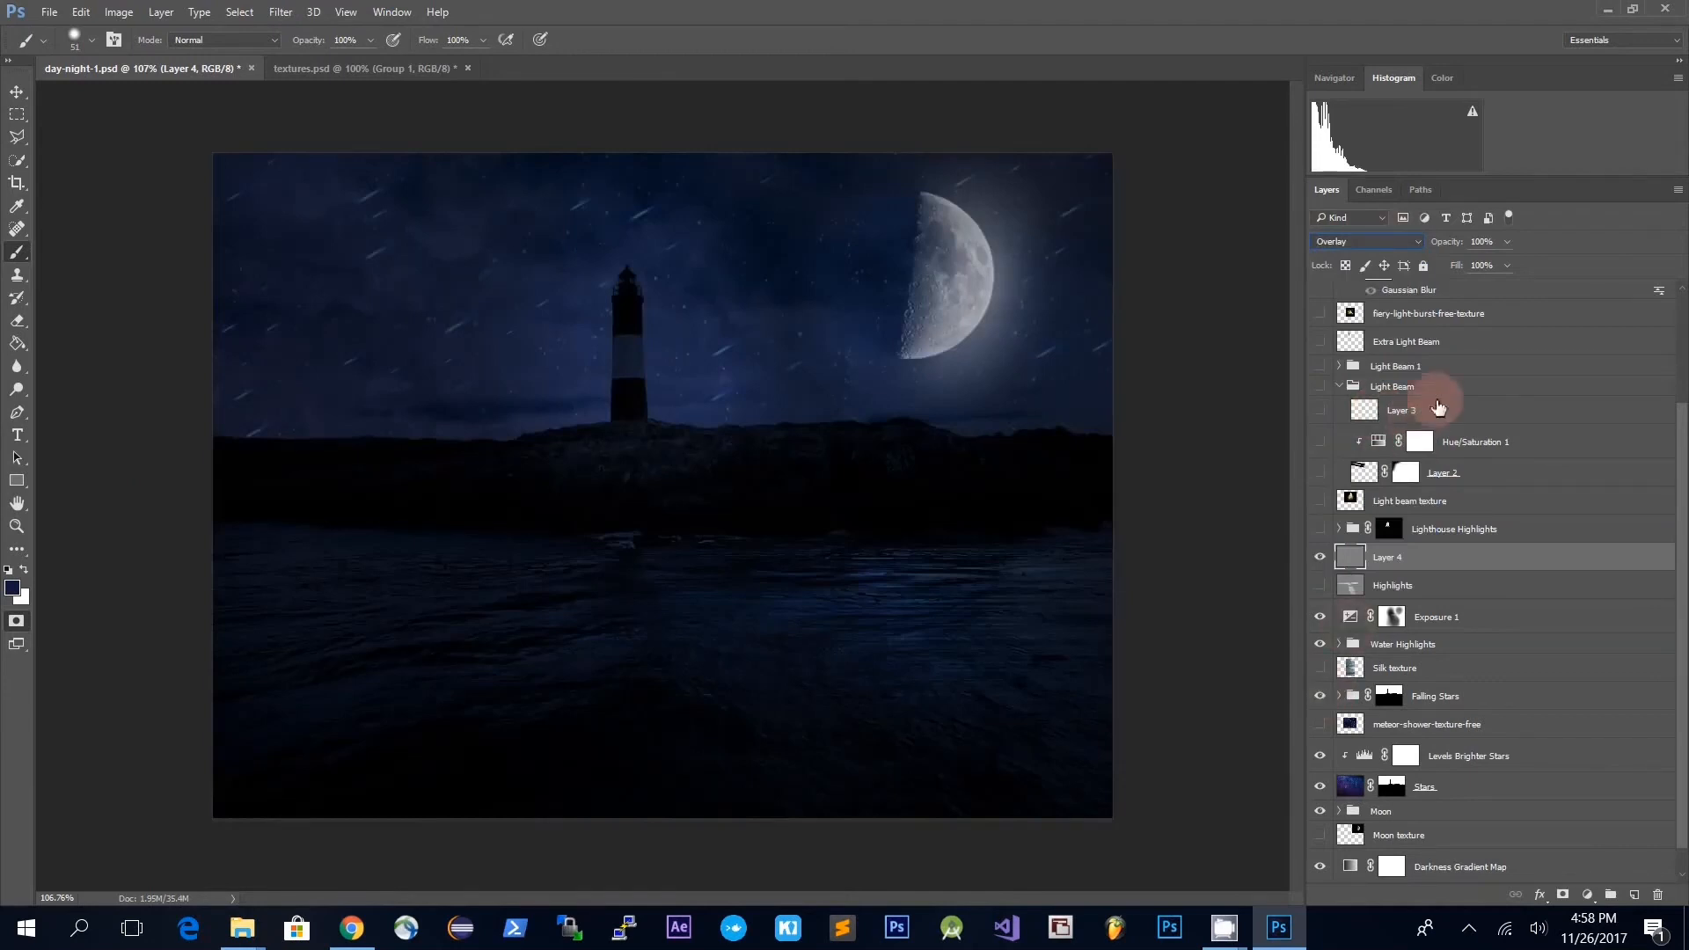
- Dodge the rocks below the lighthouse and the water on the gray overlay layer with an 86 px Dodge brush
{"action": "left_click", "coordinate": [19, 396]}
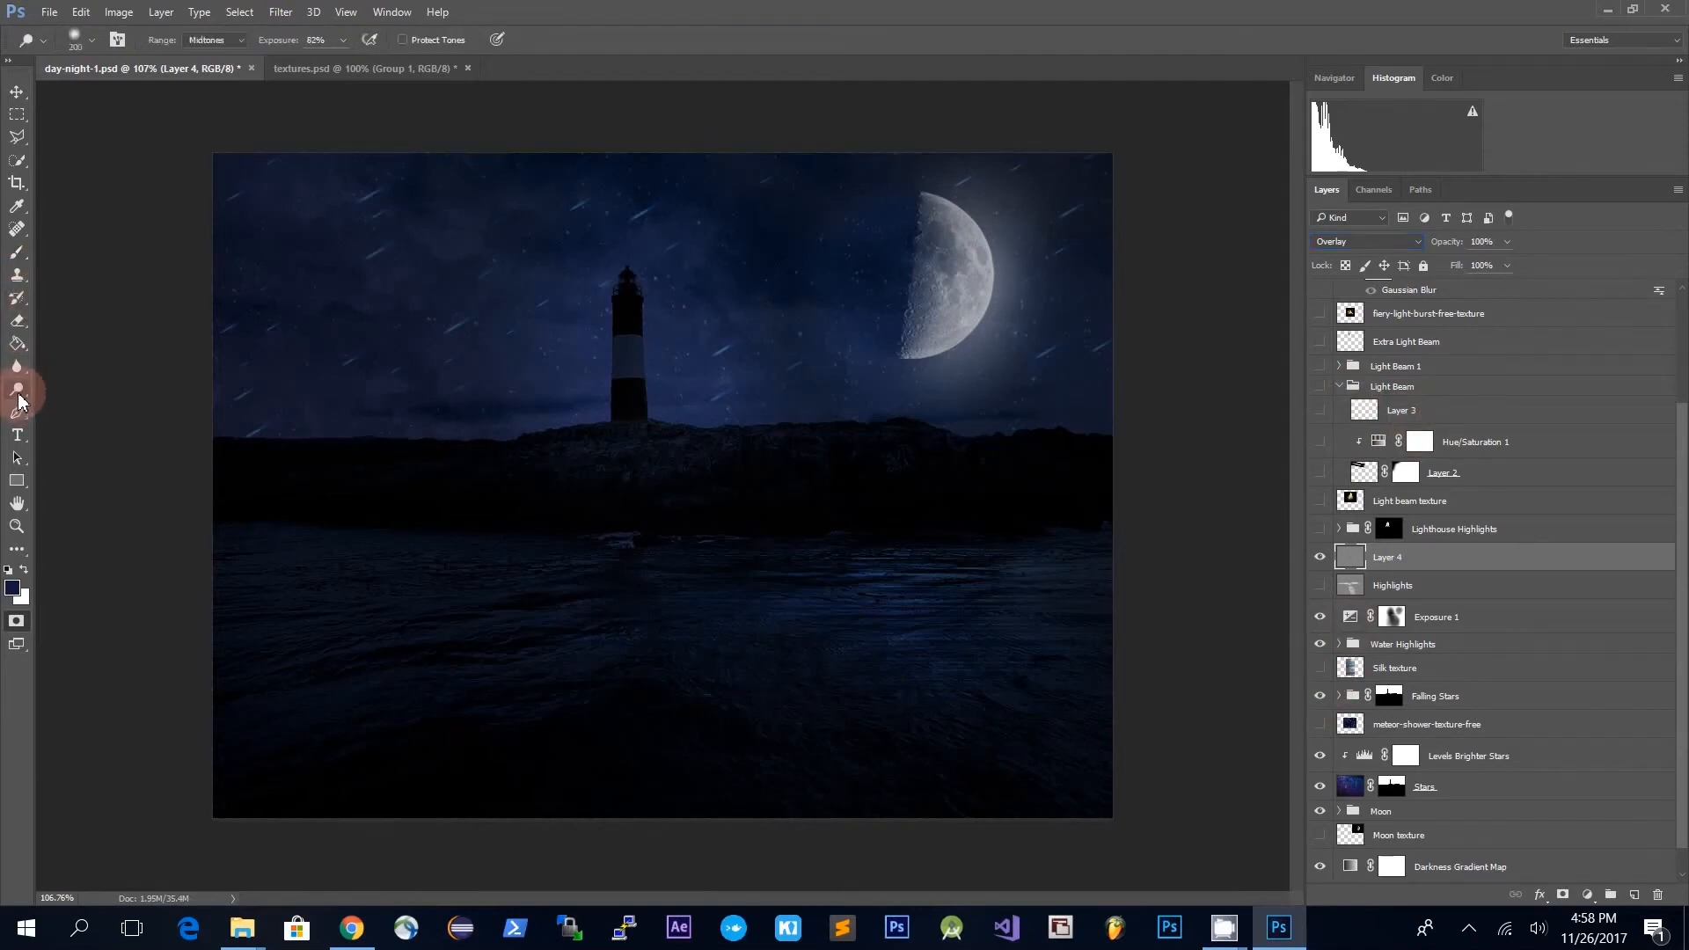
{"action": "left_click_drag", "start_coordinate": [19, 395], "coordinate": [94, 388]}
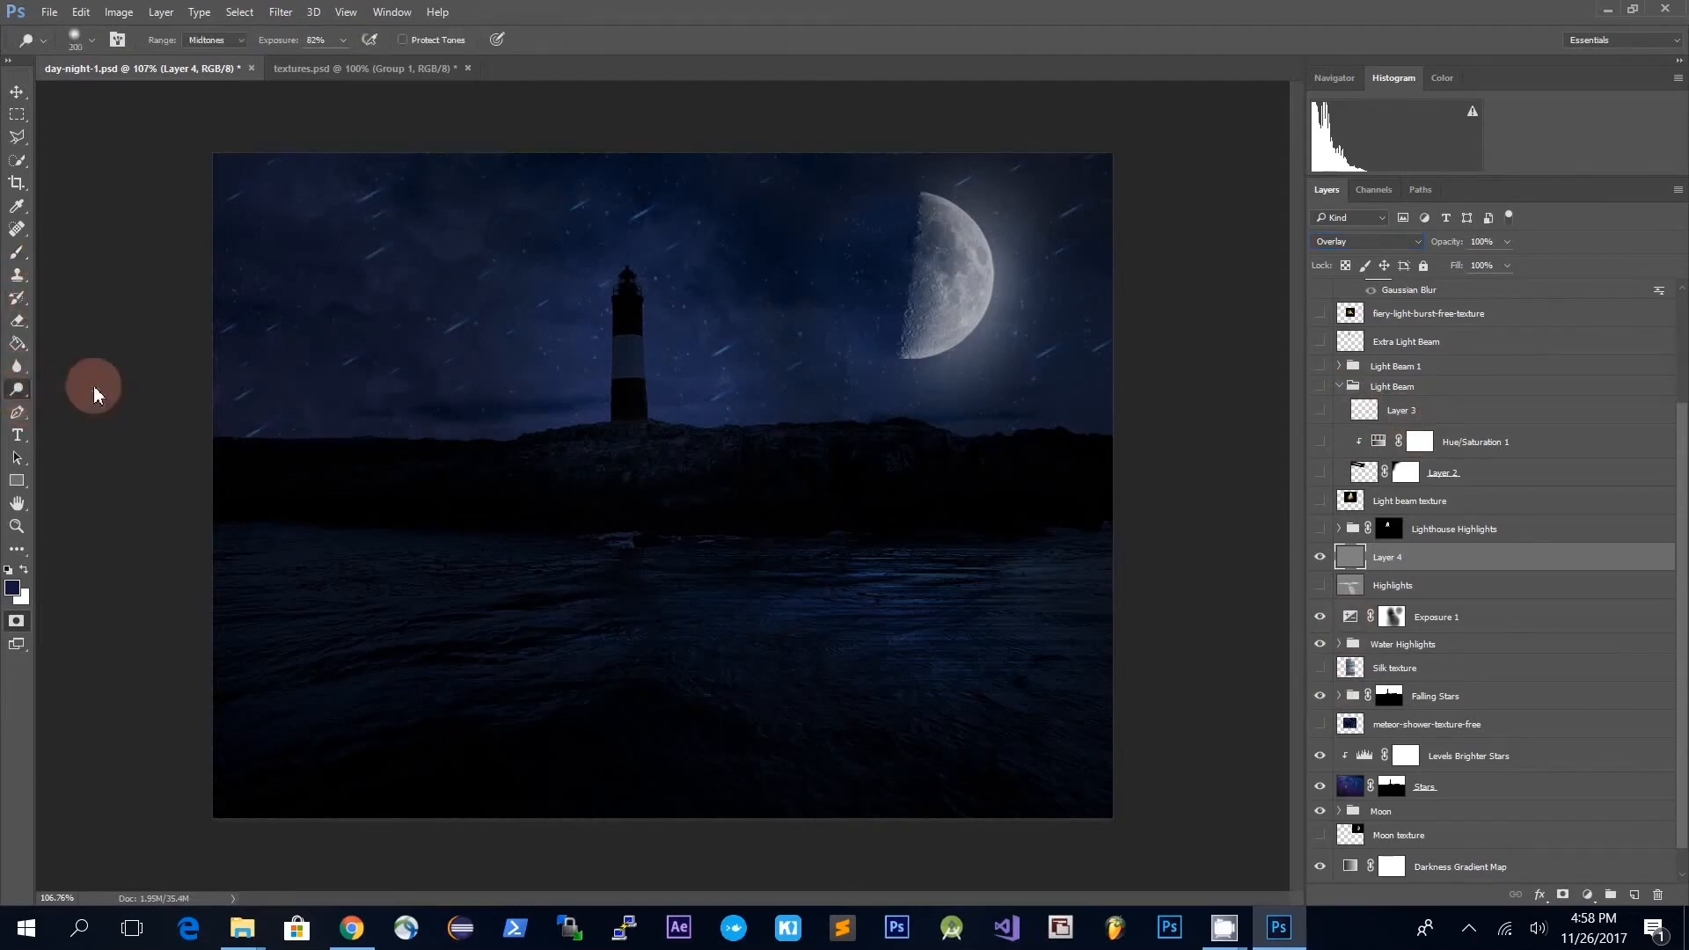
{"action": "left_click", "coordinate": [92, 42]}
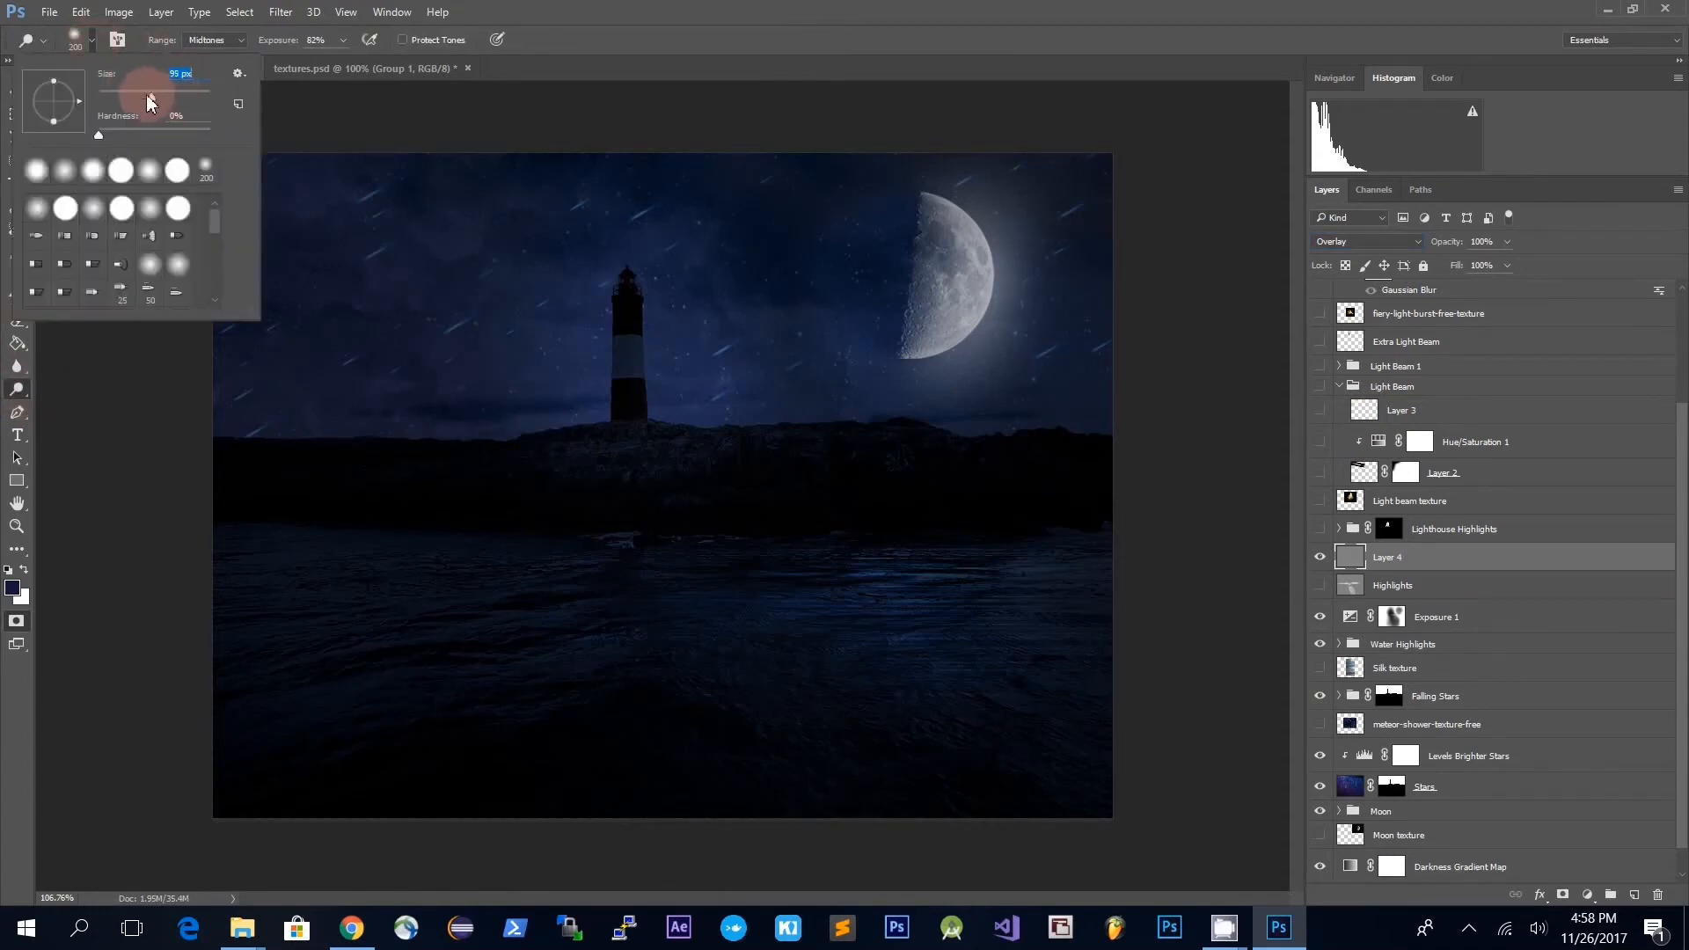
{"action": "left_click_drag", "start_coordinate": [147, 96], "coordinate": [147, 97]}
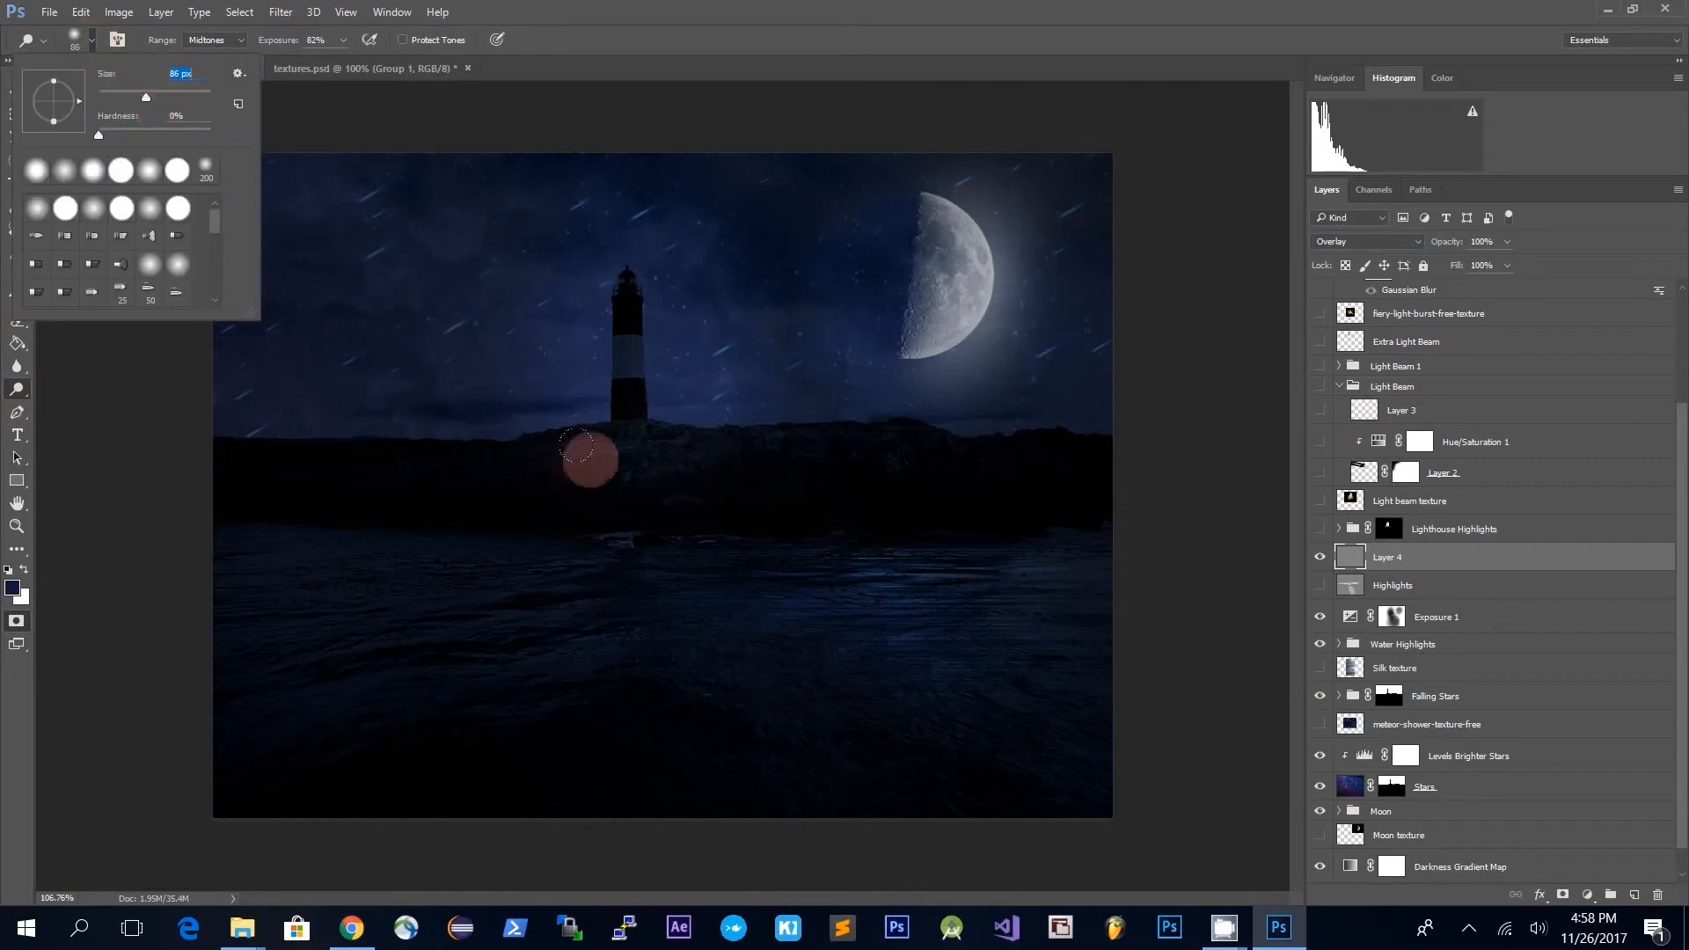
{"action": "left_click", "coordinate": [541, 438]}
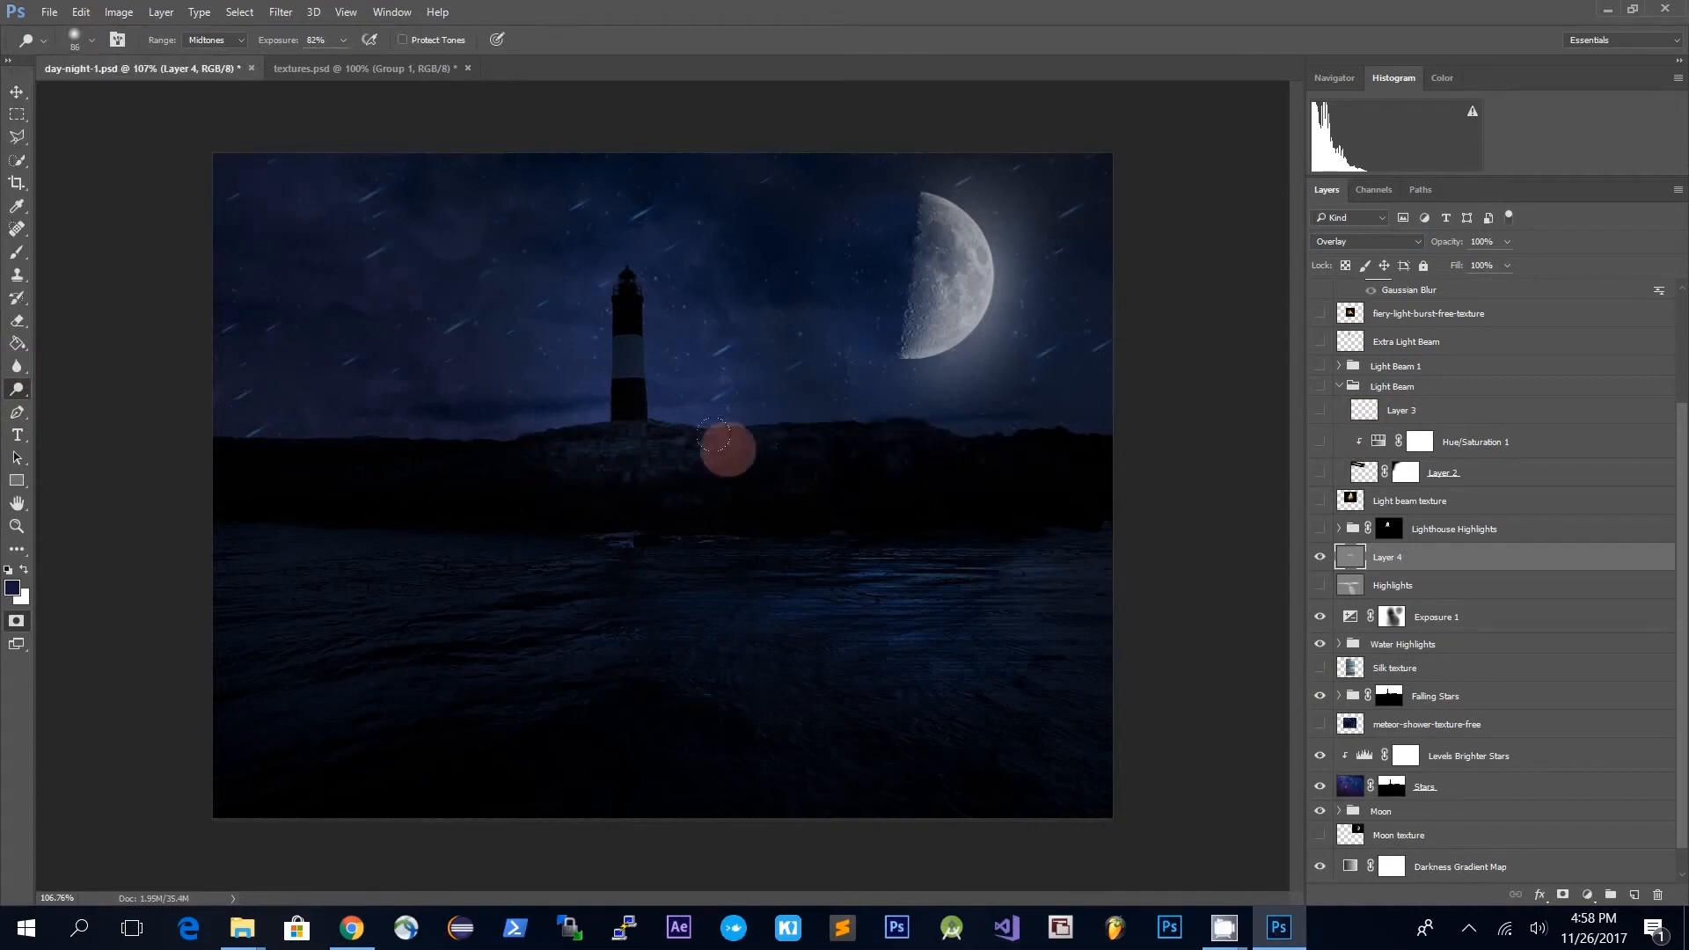
{"action": "mouse_move", "coordinate": [852, 489]}
{"action": "left_mouse_down"}
{"action": "mouse_move", "coordinate": [713, 447]}
{"action": "mouse_move", "coordinate": [750, 459]}
{"action": "mouse_move", "coordinate": [648, 500]}
{"action": "mouse_move", "coordinate": [717, 564]}
{"action": "mouse_move", "coordinate": [729, 532]}
{"action": "left_mouse_up"}
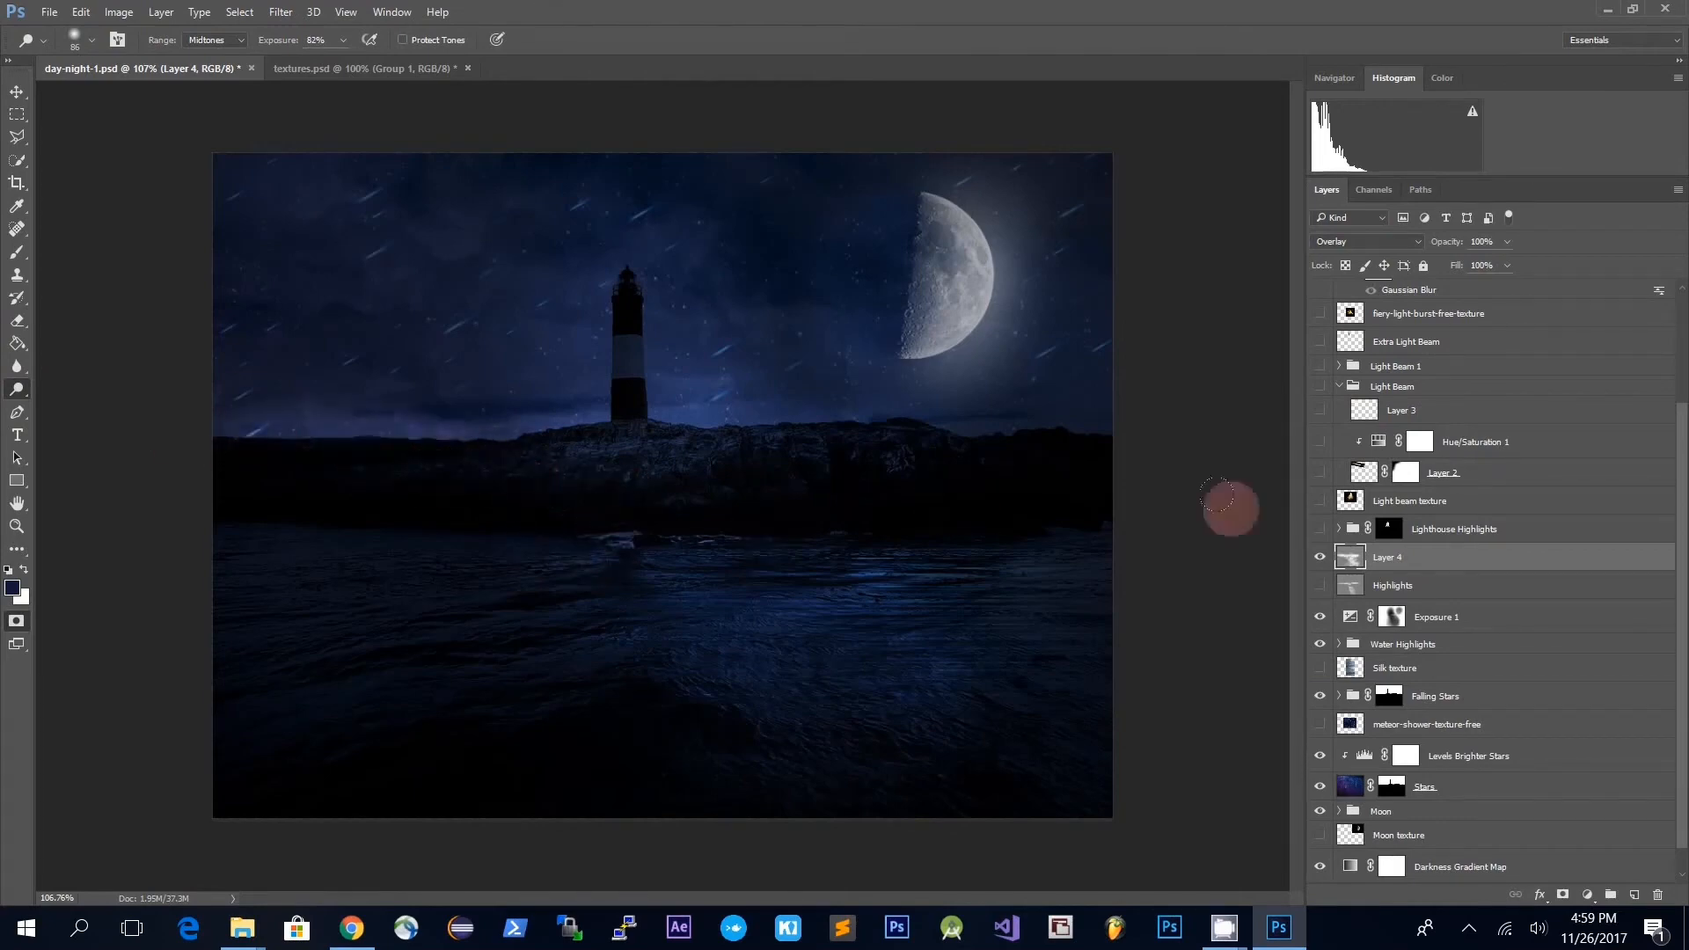
- Compare the image with and without Layer 4, delete that layer and show the Highlights layer instead
{"action": "left_click", "coordinate": [1324, 563]}
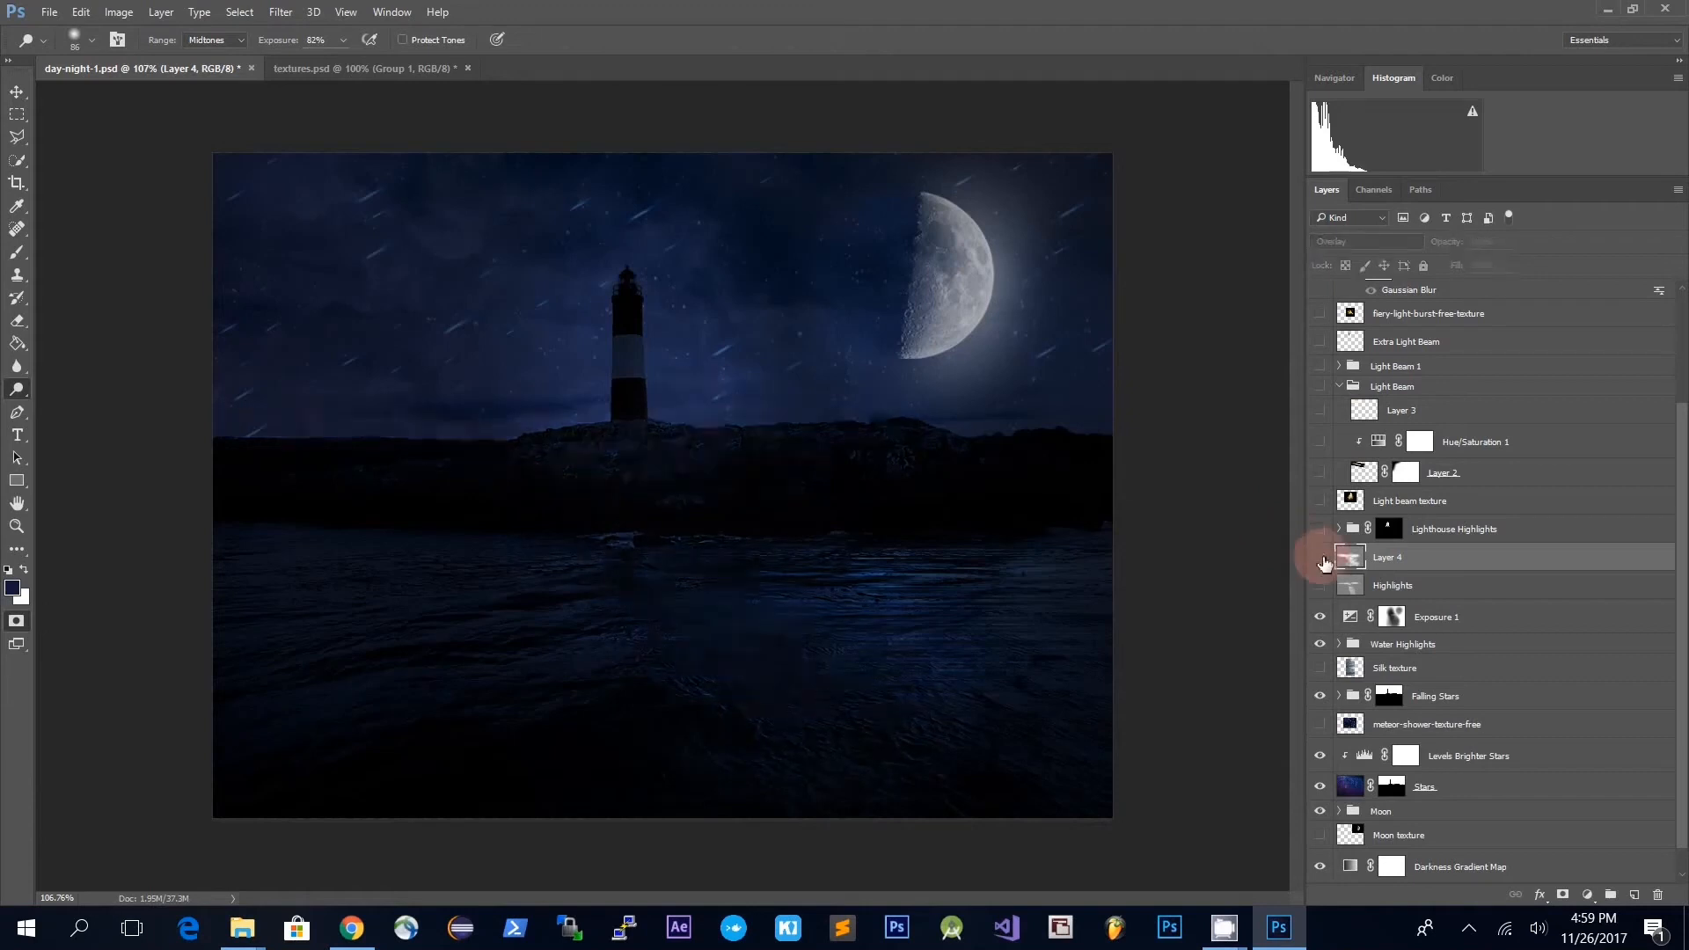
{"action": "left_click", "coordinate": [1324, 561]}
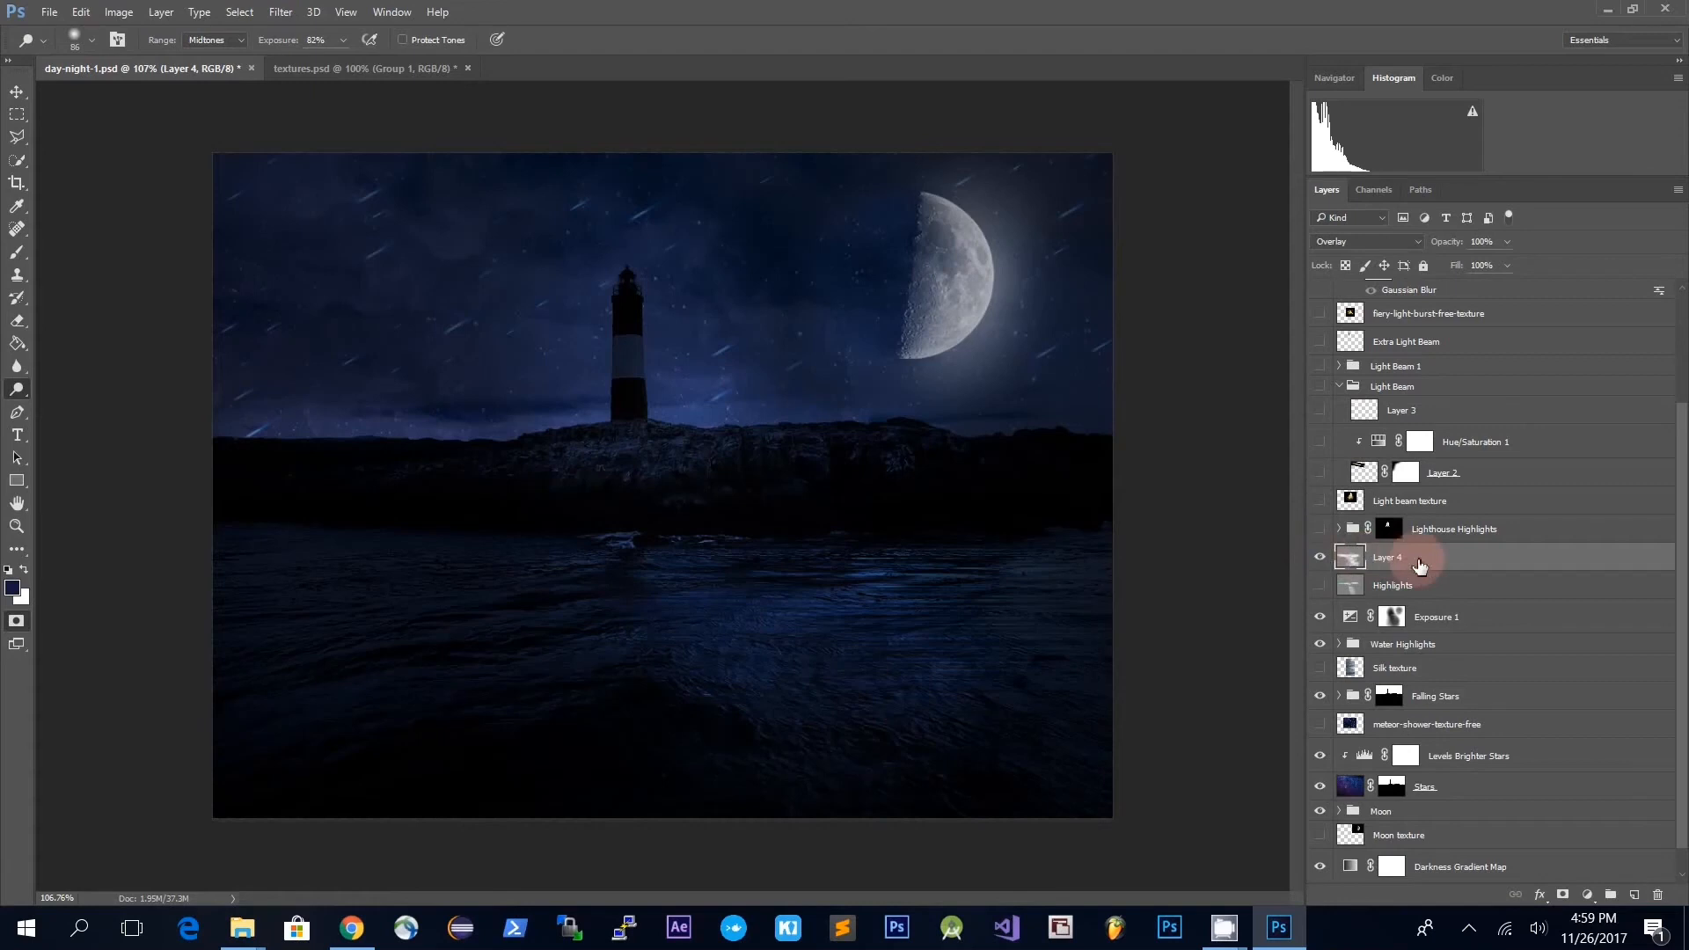
{"action": "key", "text": "Delete"}
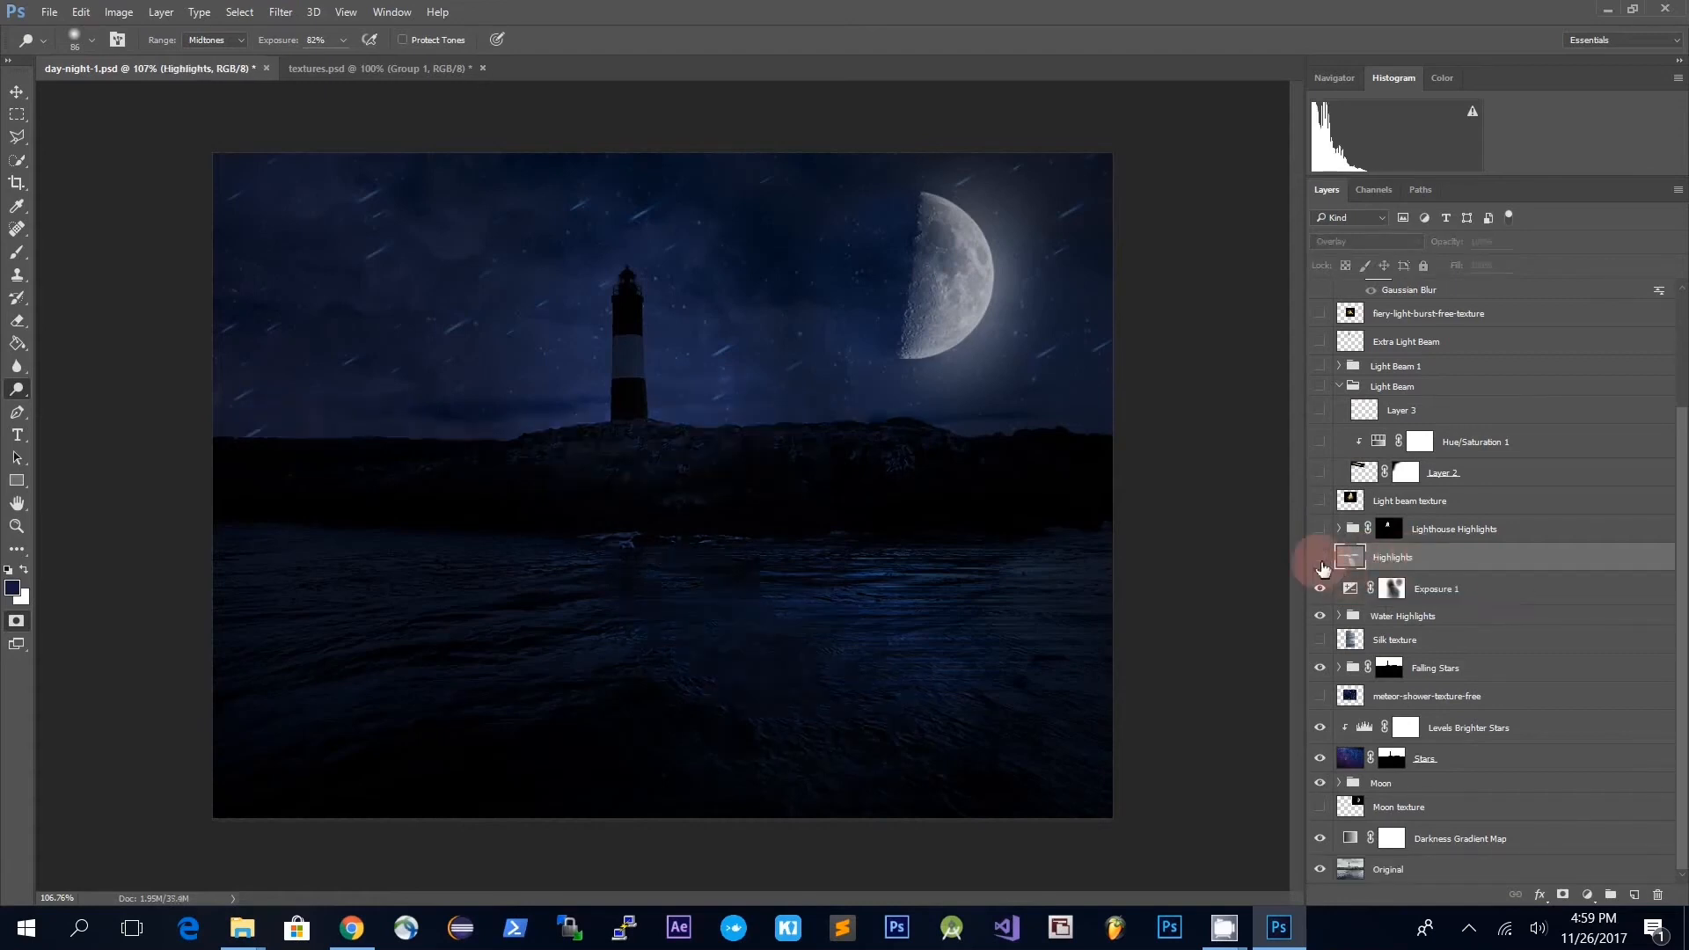
{"action": "left_click", "coordinate": [1429, 569]}
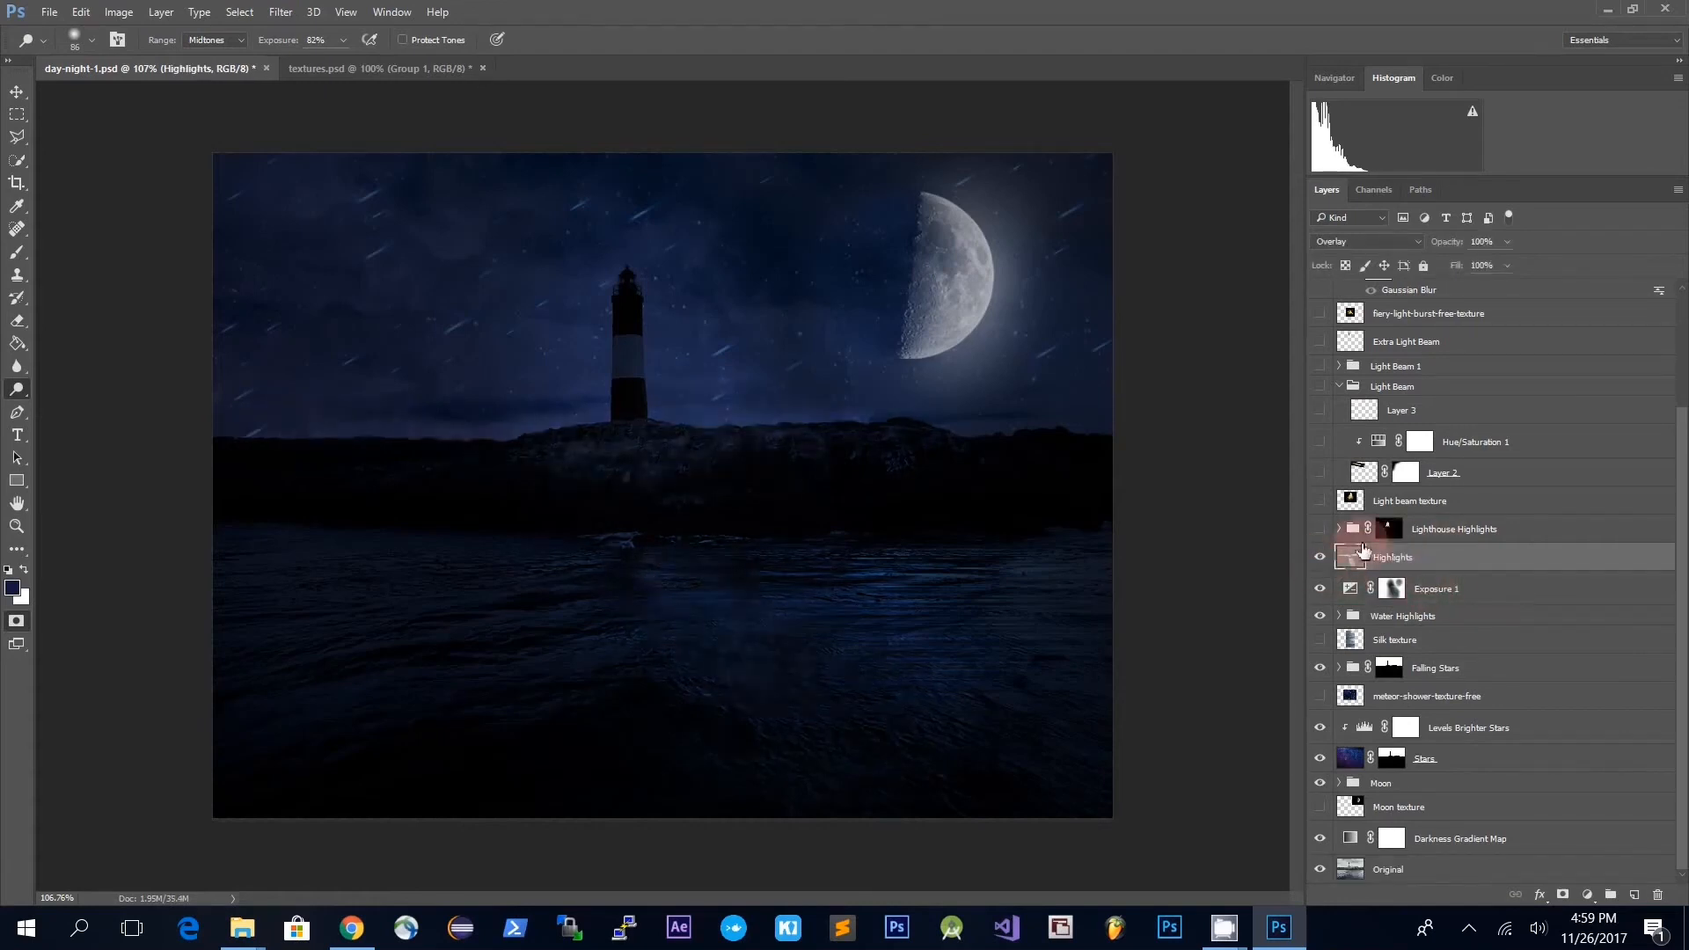
- Expand the Lighthouse Highlights group and show it together with its masked Original Copy layer
{"action": "left_click", "coordinate": [1324, 530]}
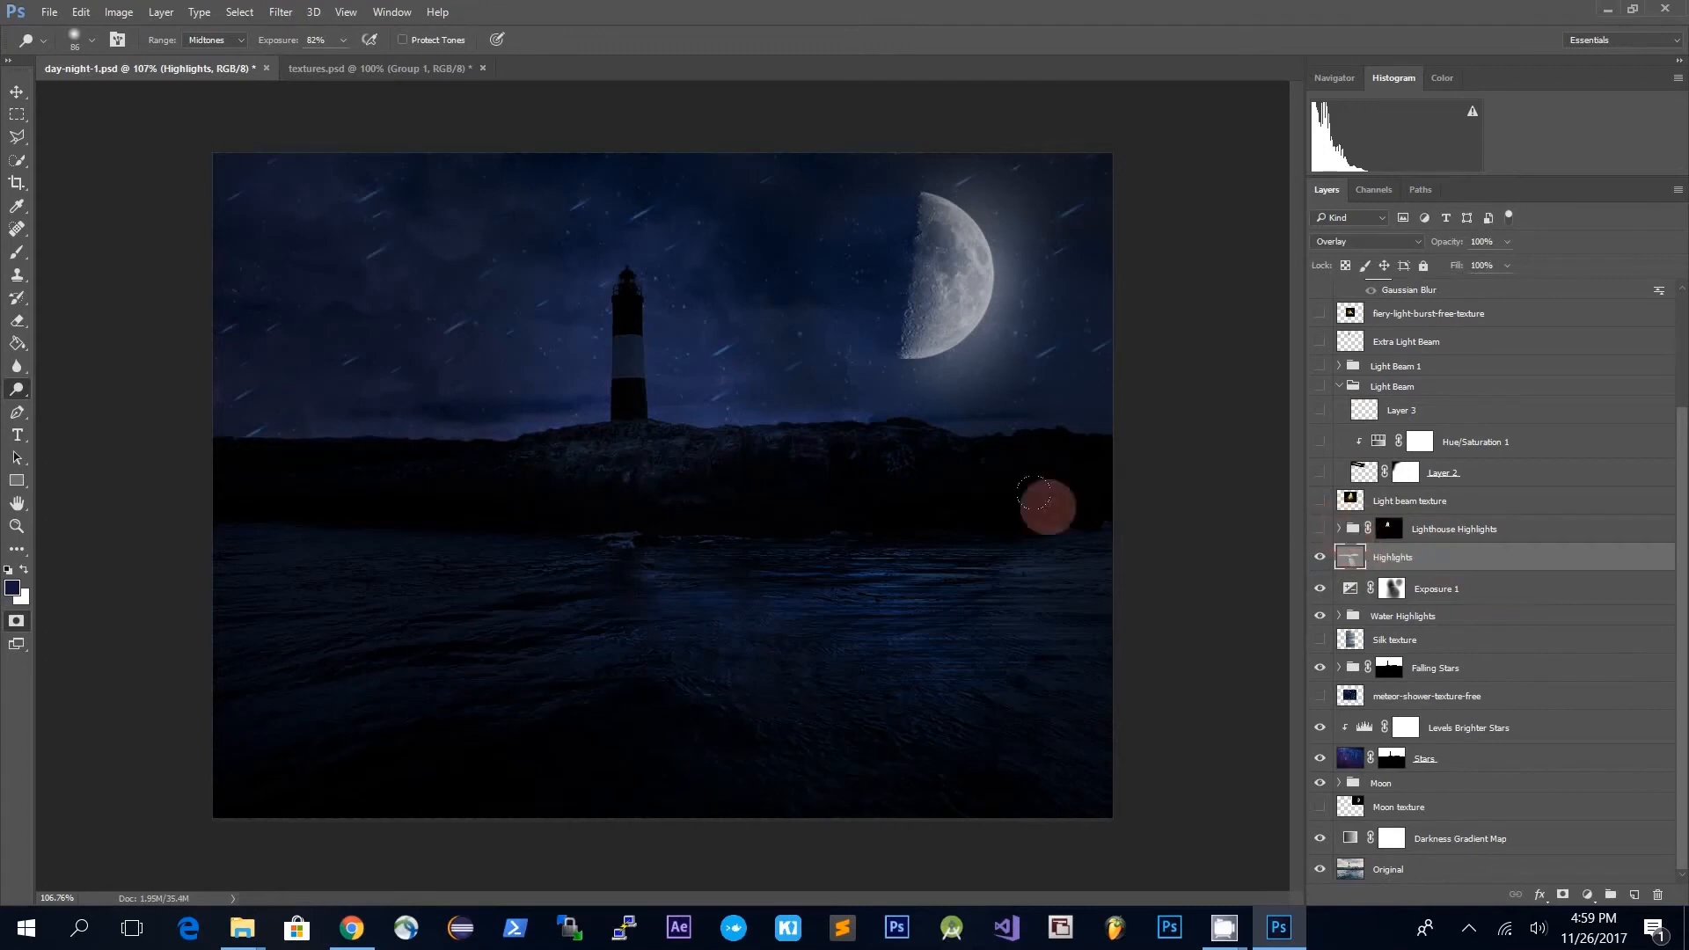
{"action": "left_click", "coordinate": [1338, 528]}
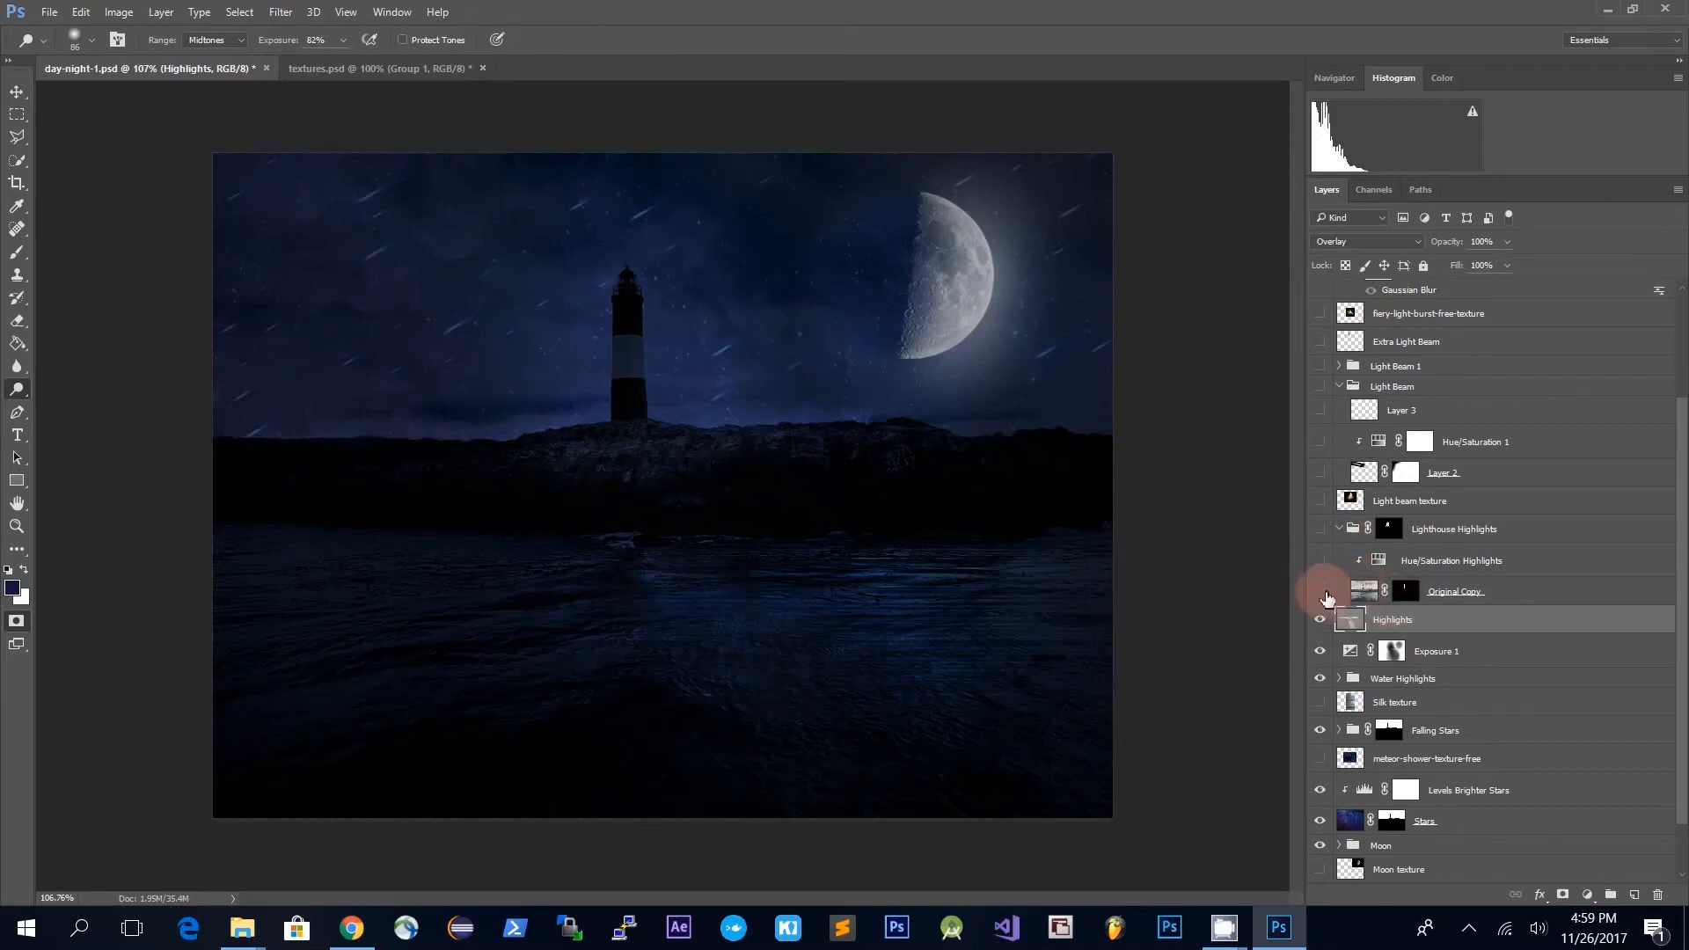
{"action": "left_click", "coordinate": [1320, 591]}
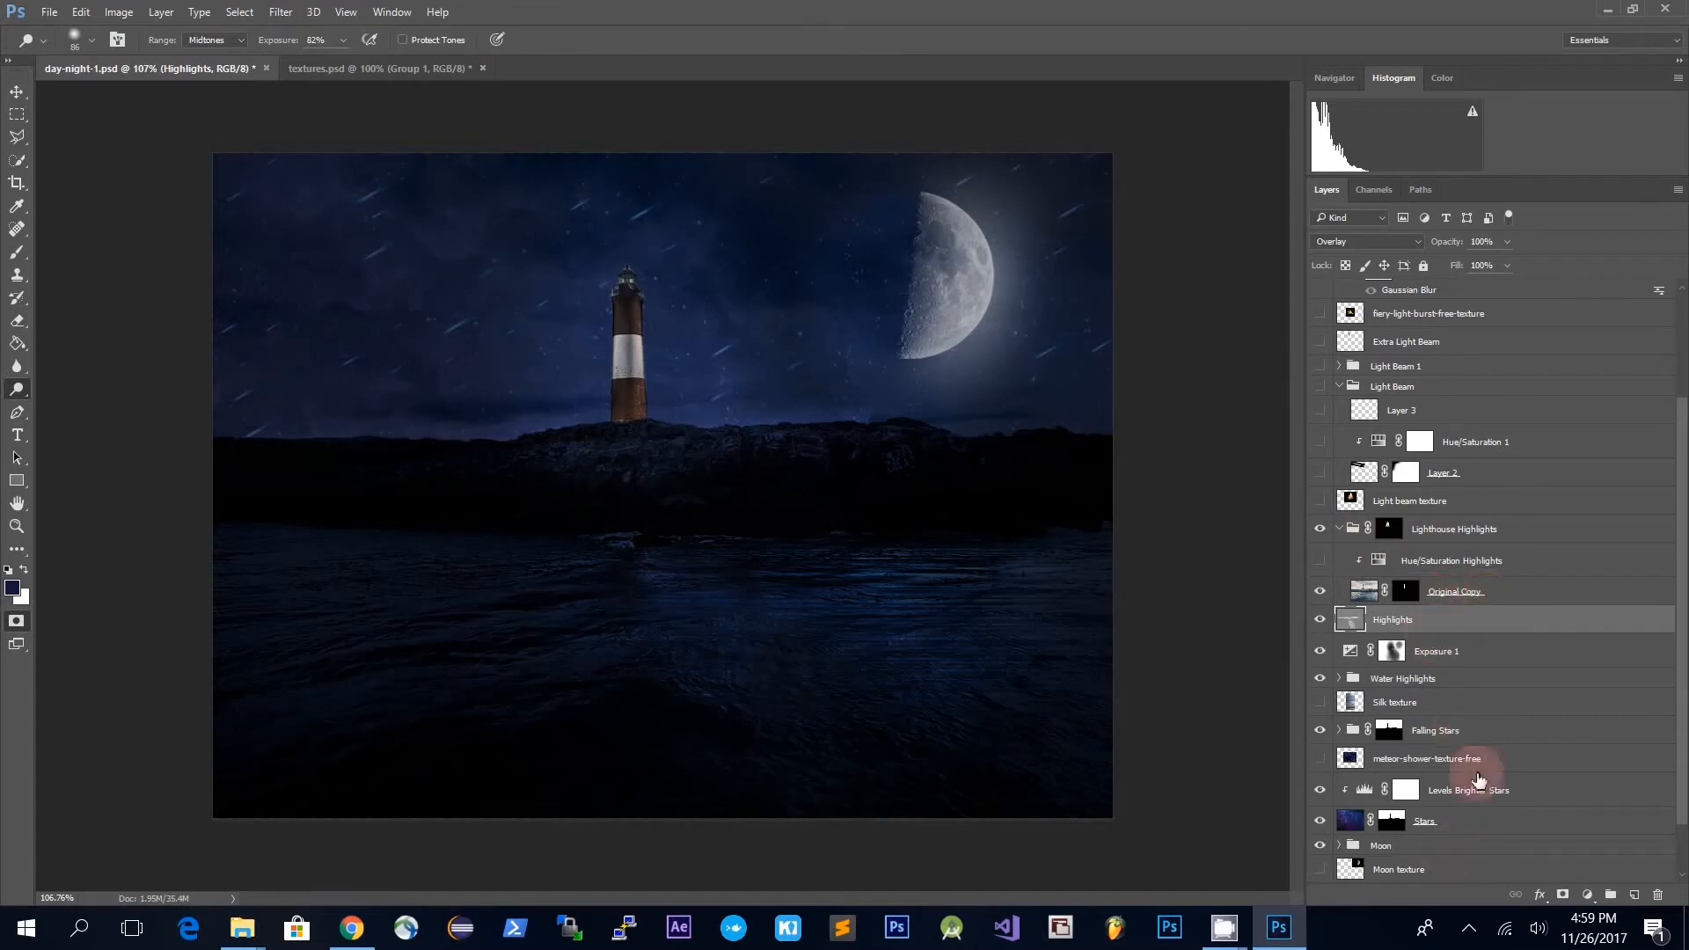
- Load the Original Copy mask as a selection around the lighthouse, inspect its outline and deselect it
{"action": "scroll", "coordinate": [1460, 756], "scroll_direction": "down", "scroll_amount": 2}
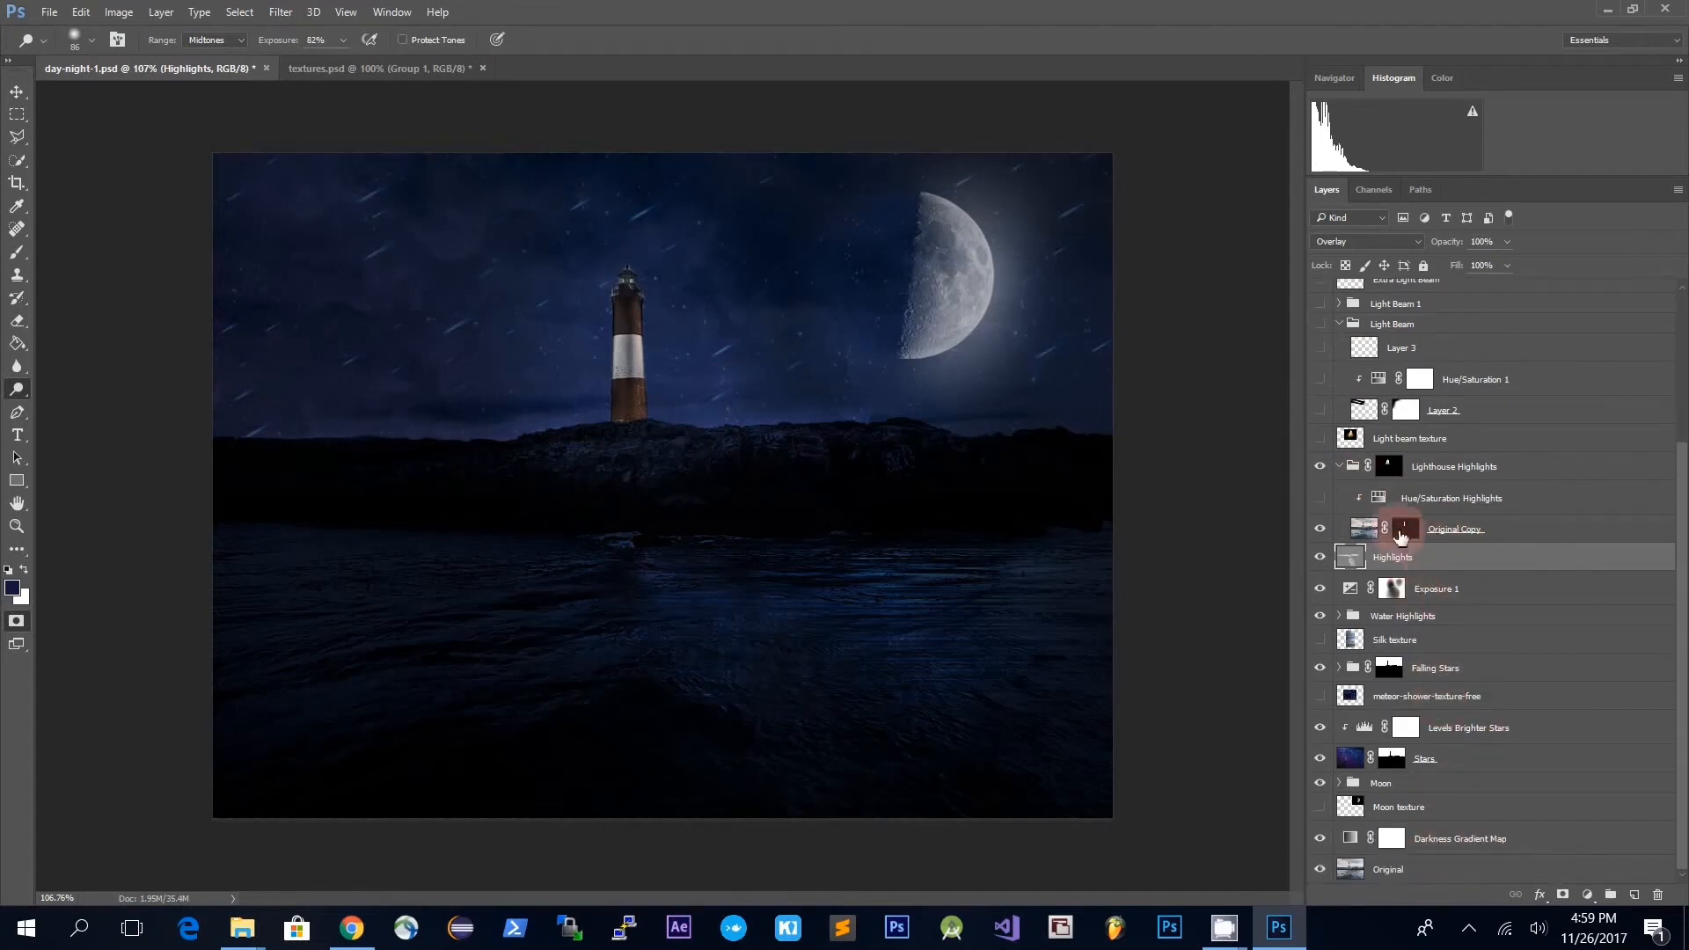
{"action": "left_click", "coordinate": [1405, 532], "text": "ctrl"}
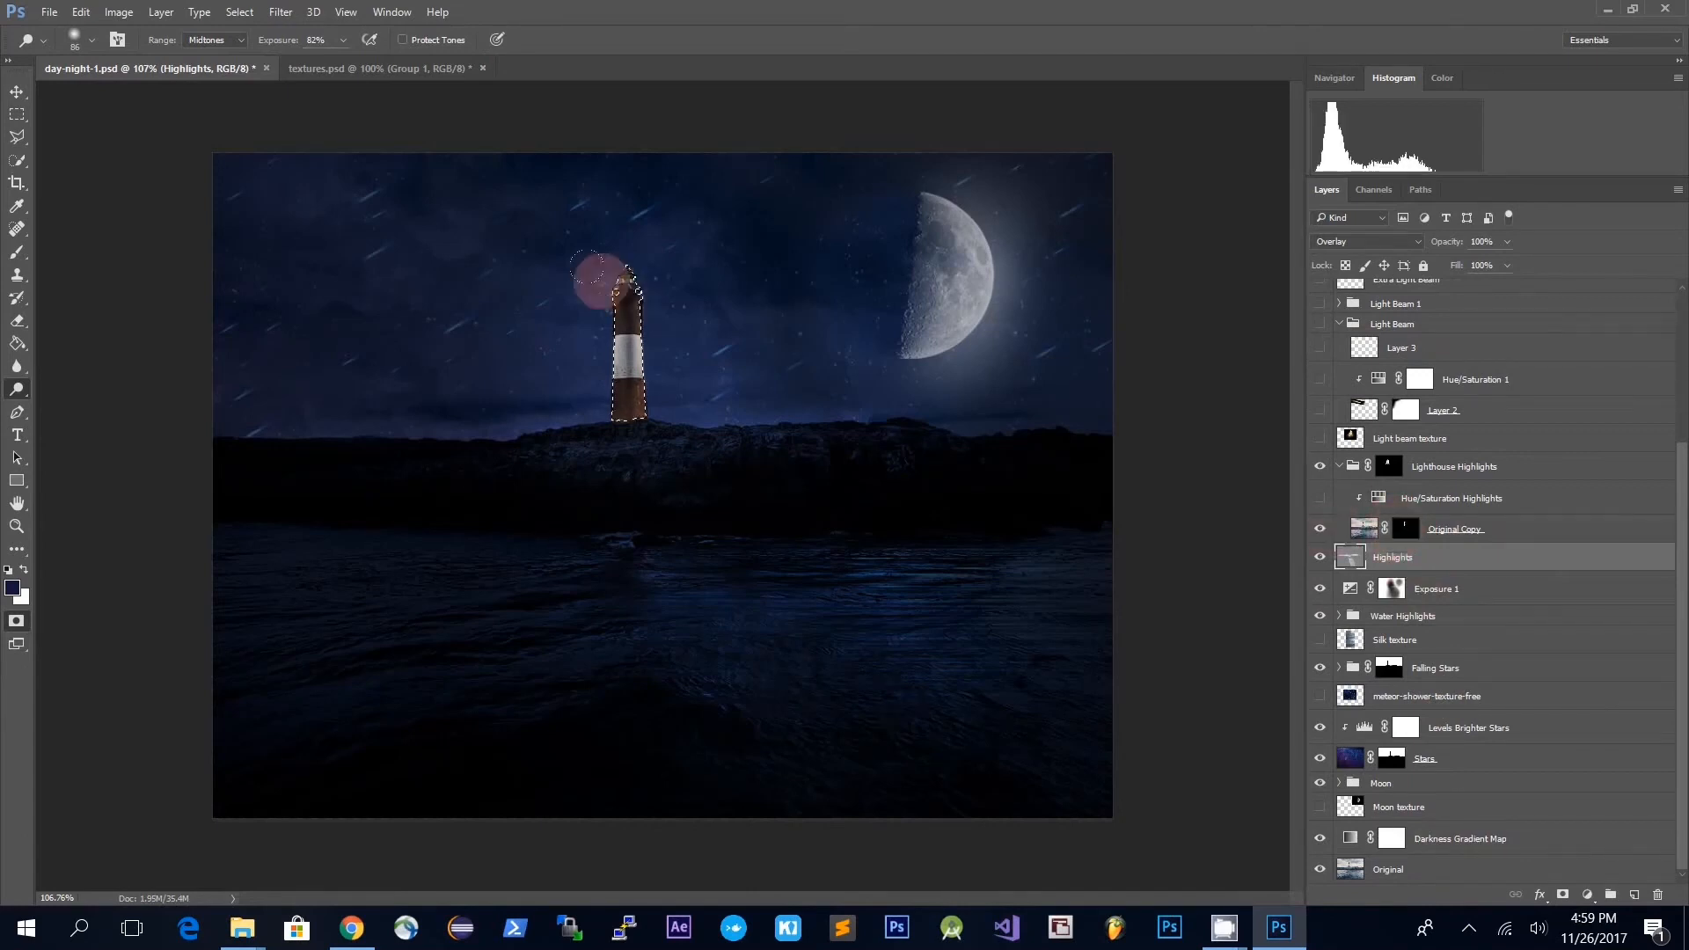
{"action": "left_click_drag", "start_coordinate": [630, 380], "coordinate": [636, 358]}
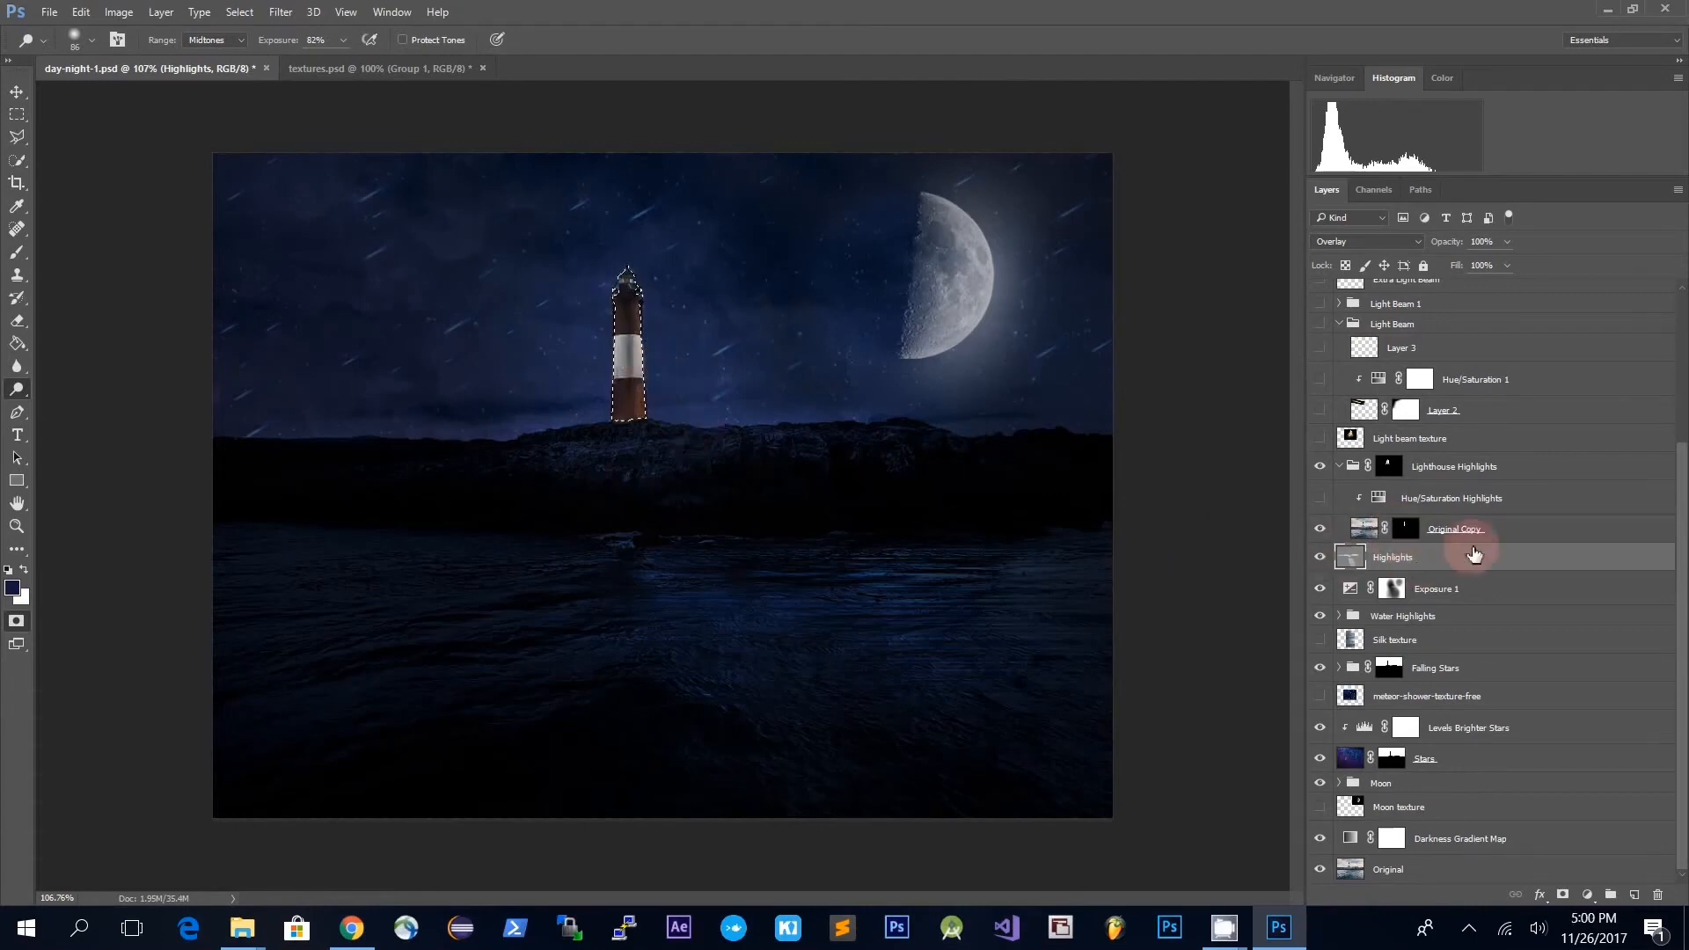
{"action": "key", "text": "ctrl+d"}
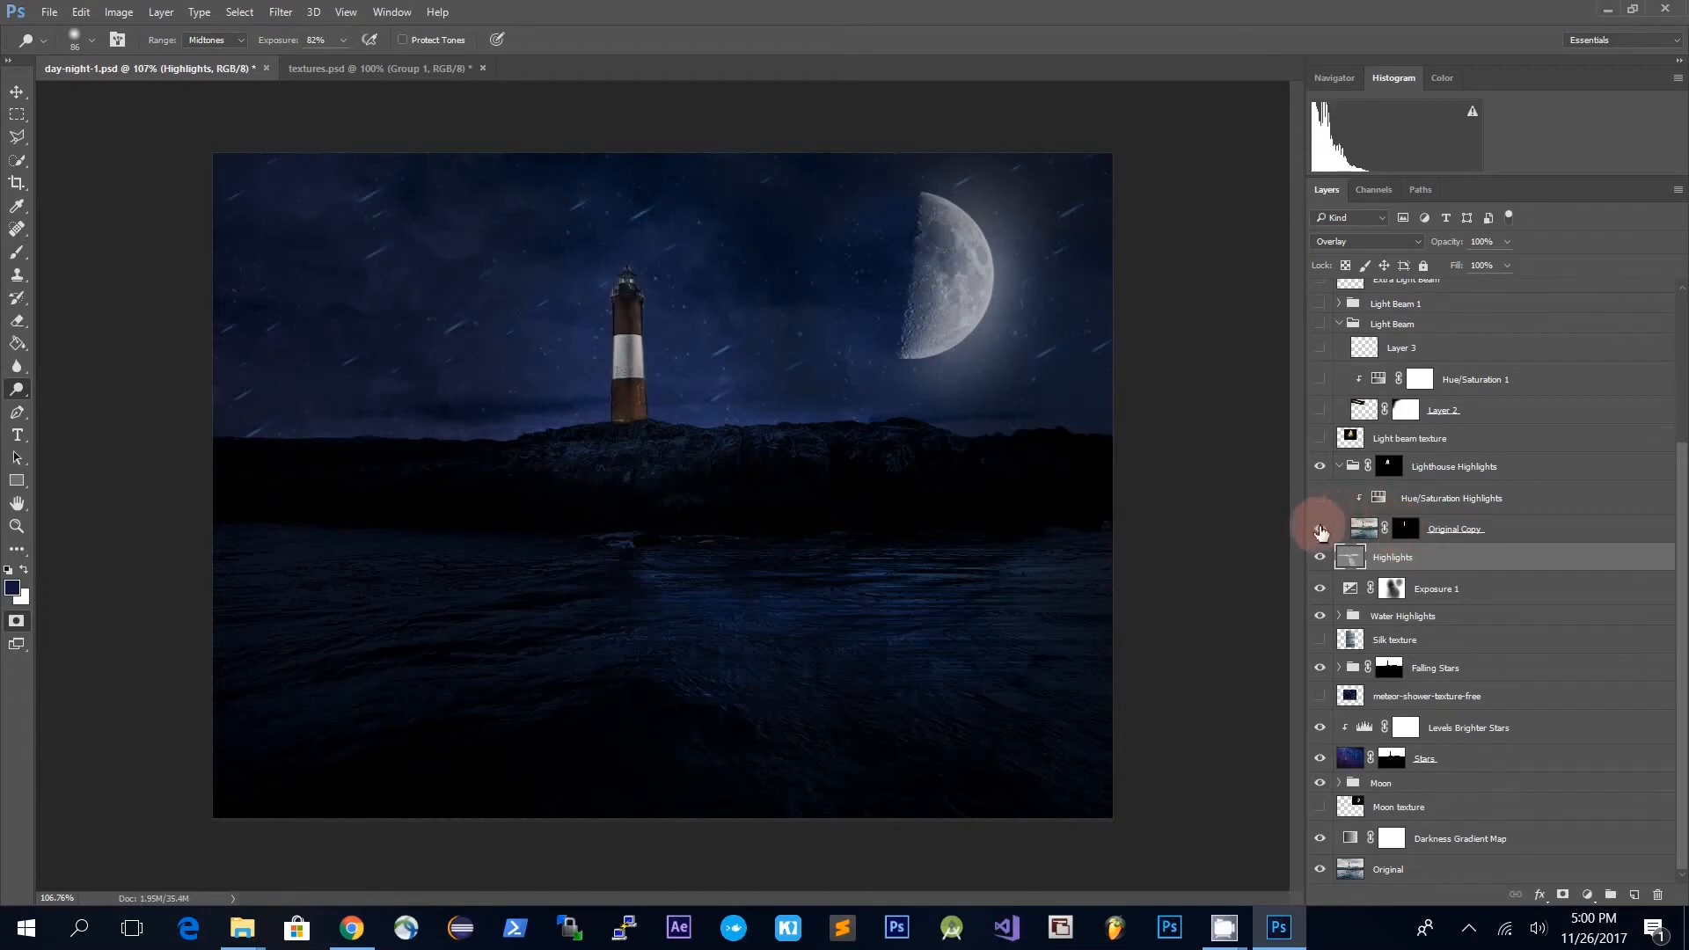
- Select the Original Copy layer inside the Lighthouse Highlights group
{"action": "left_click", "coordinate": [1515, 533]}
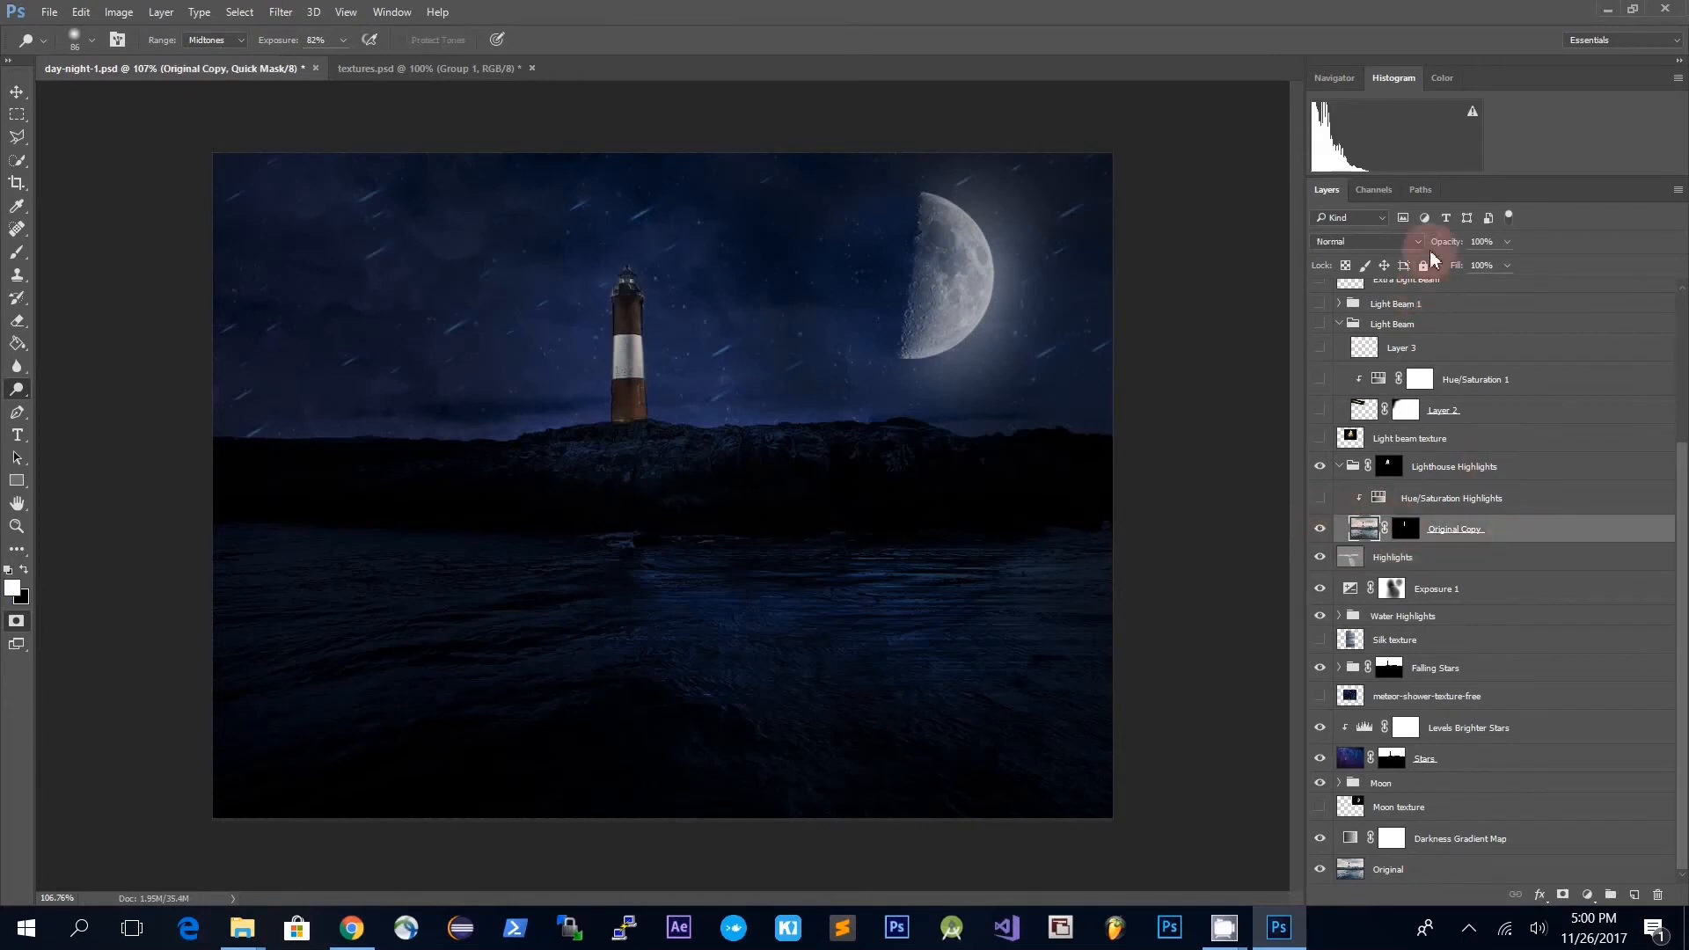
{"action": "left_click", "coordinate": [1498, 504]}
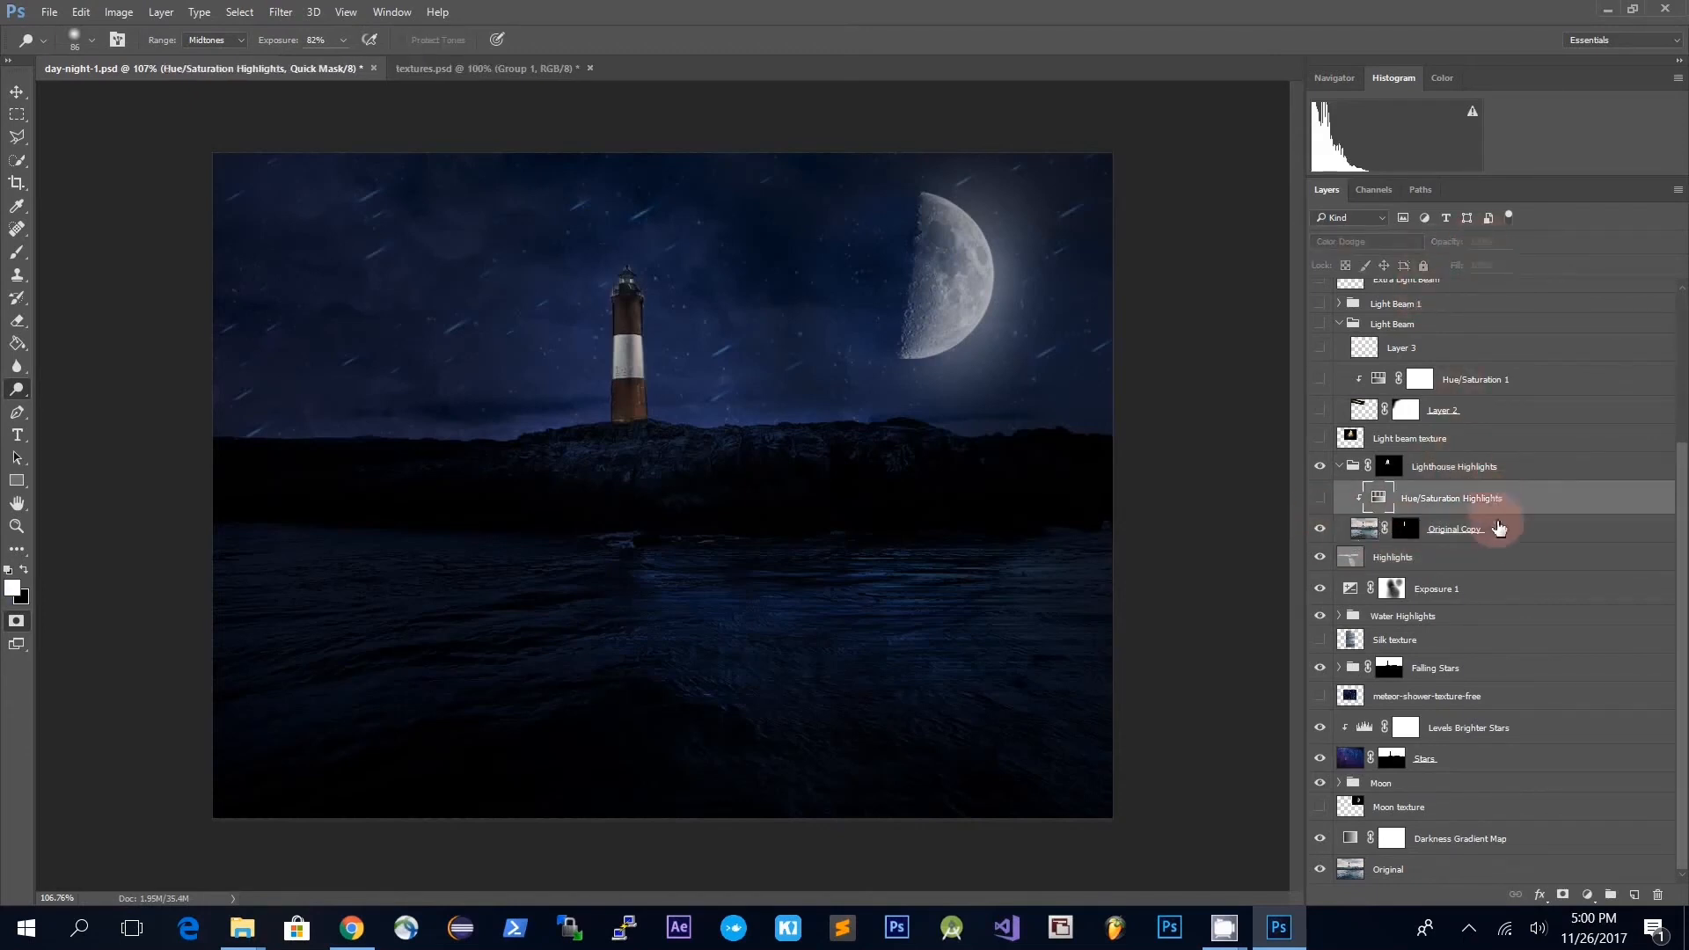
{"action": "left_click", "coordinate": [1500, 528]}
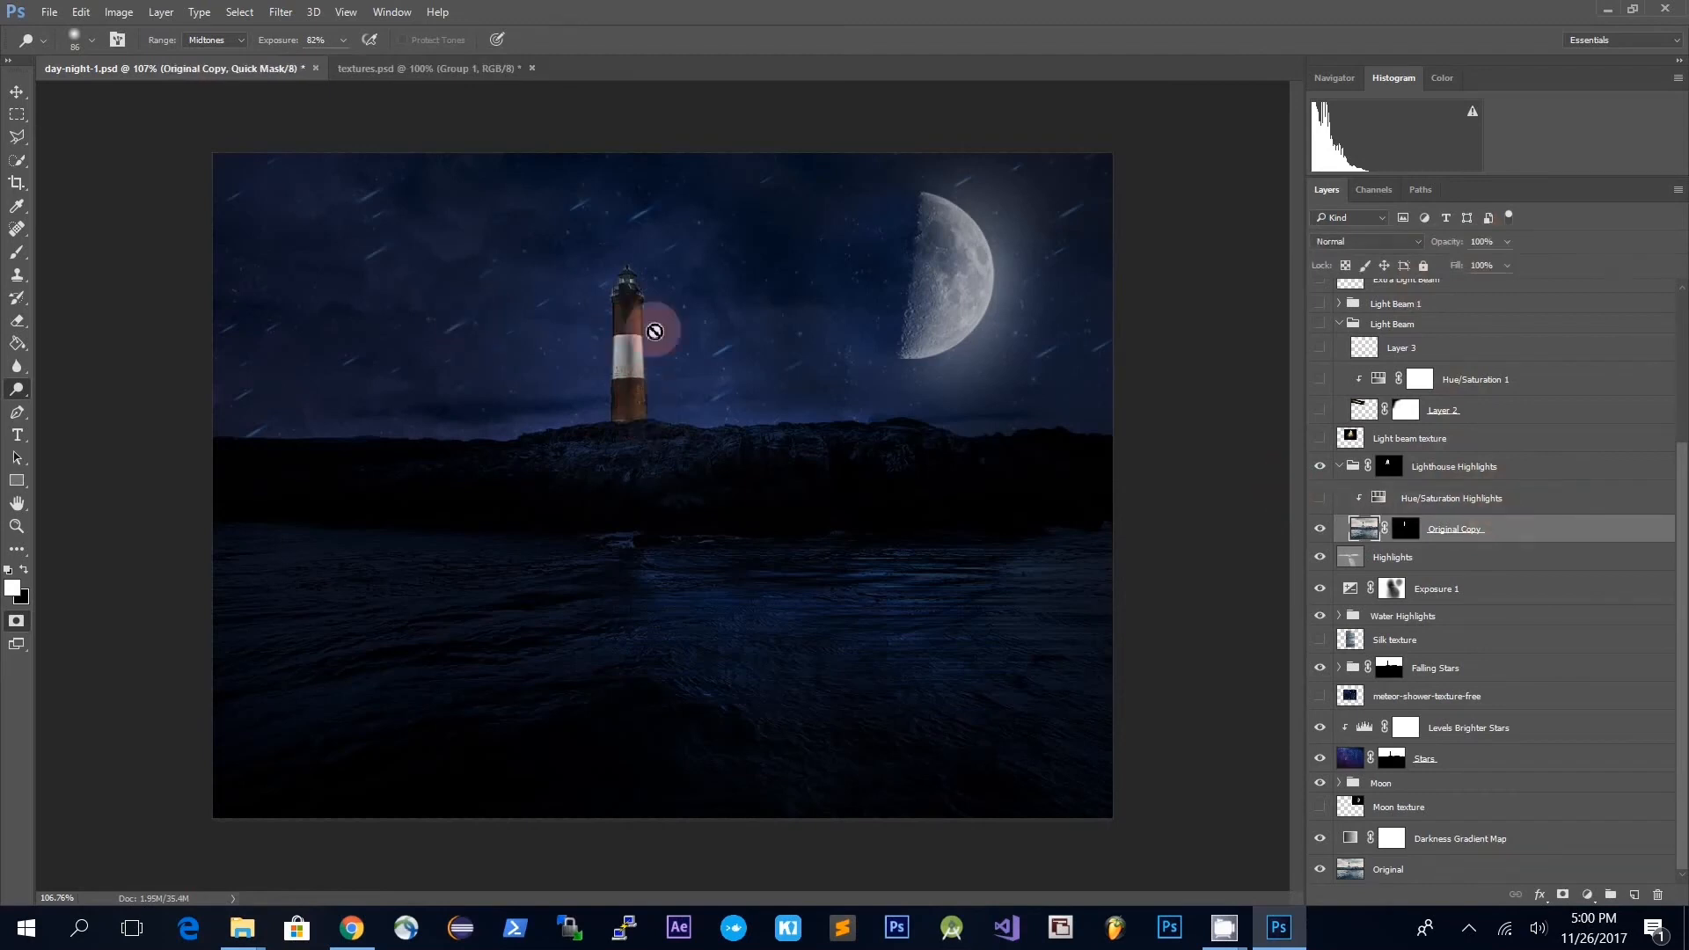
- Show the Hue/Saturation Highlights adjustment clipped to Original Copy and inspect its hue, saturation and lightness settings
{"action": "left_click", "coordinate": [1529, 506]}
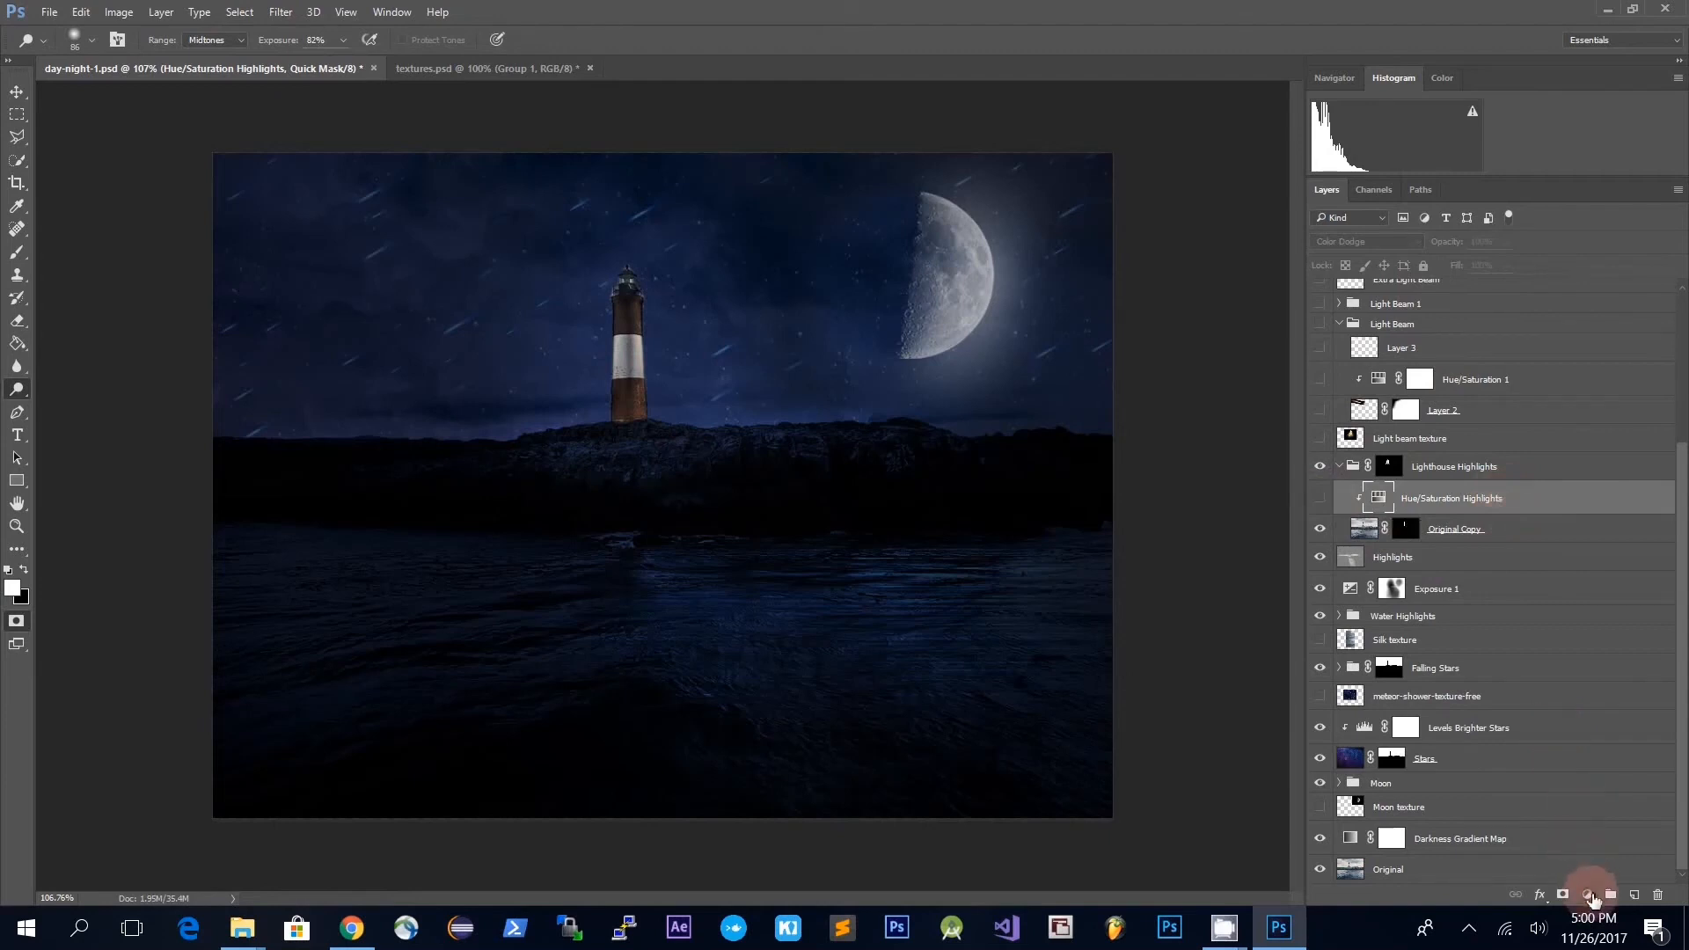
{"action": "left_click", "coordinate": [1589, 895]}
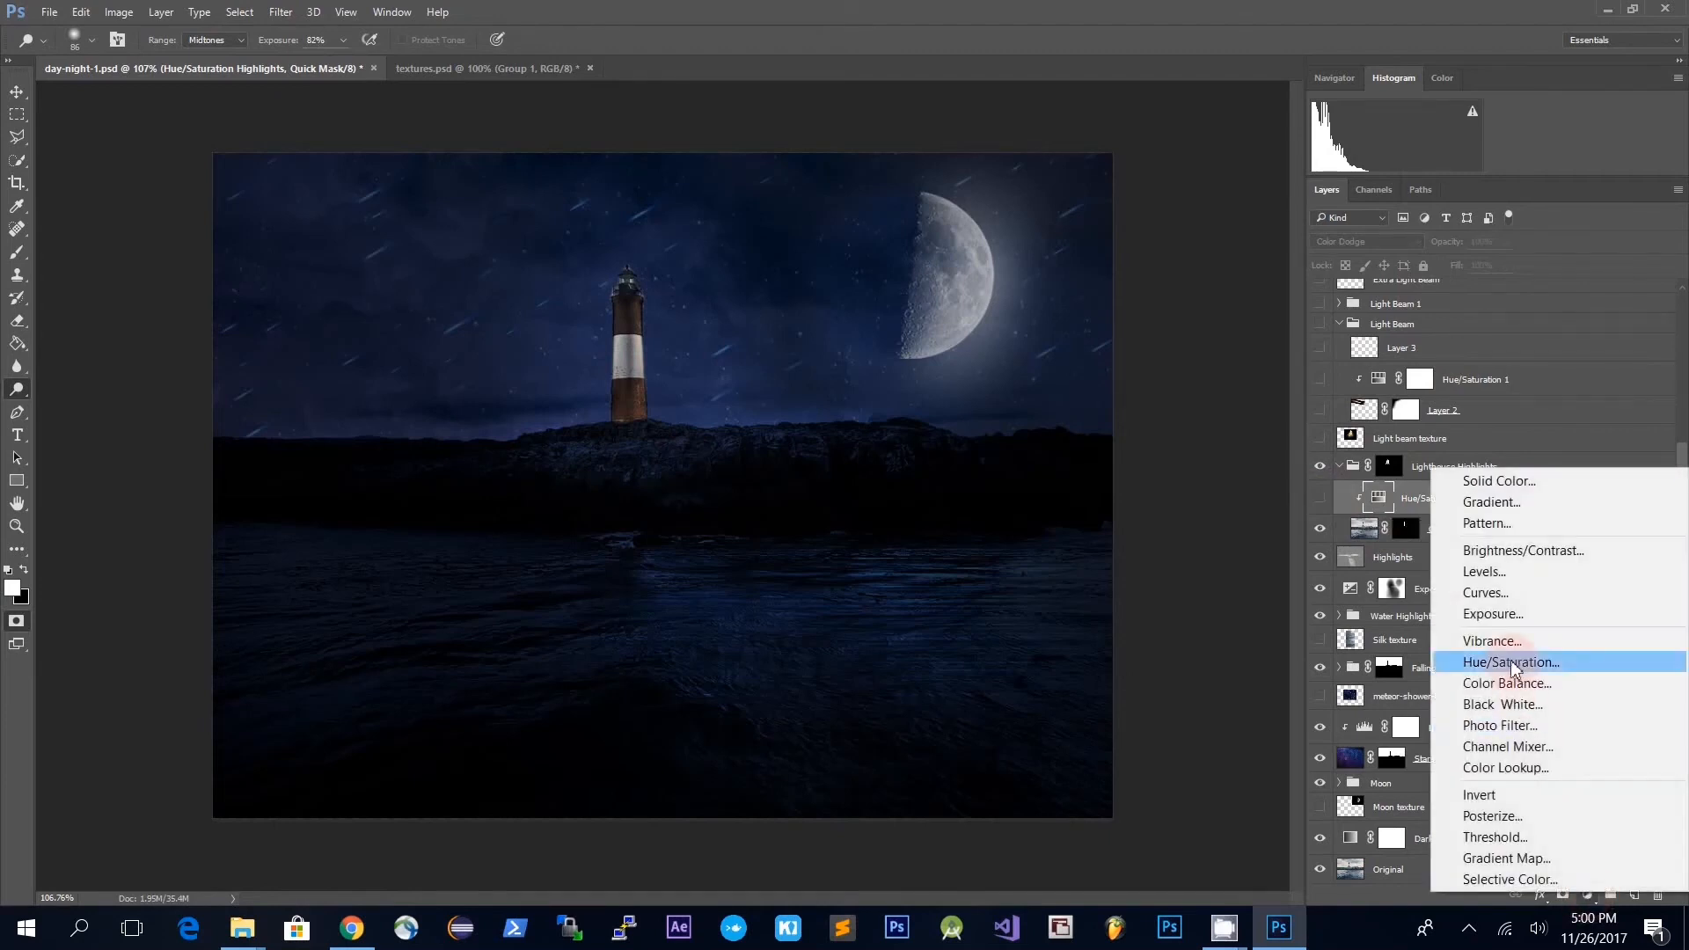
{"action": "left_click", "coordinate": [1364, 497]}
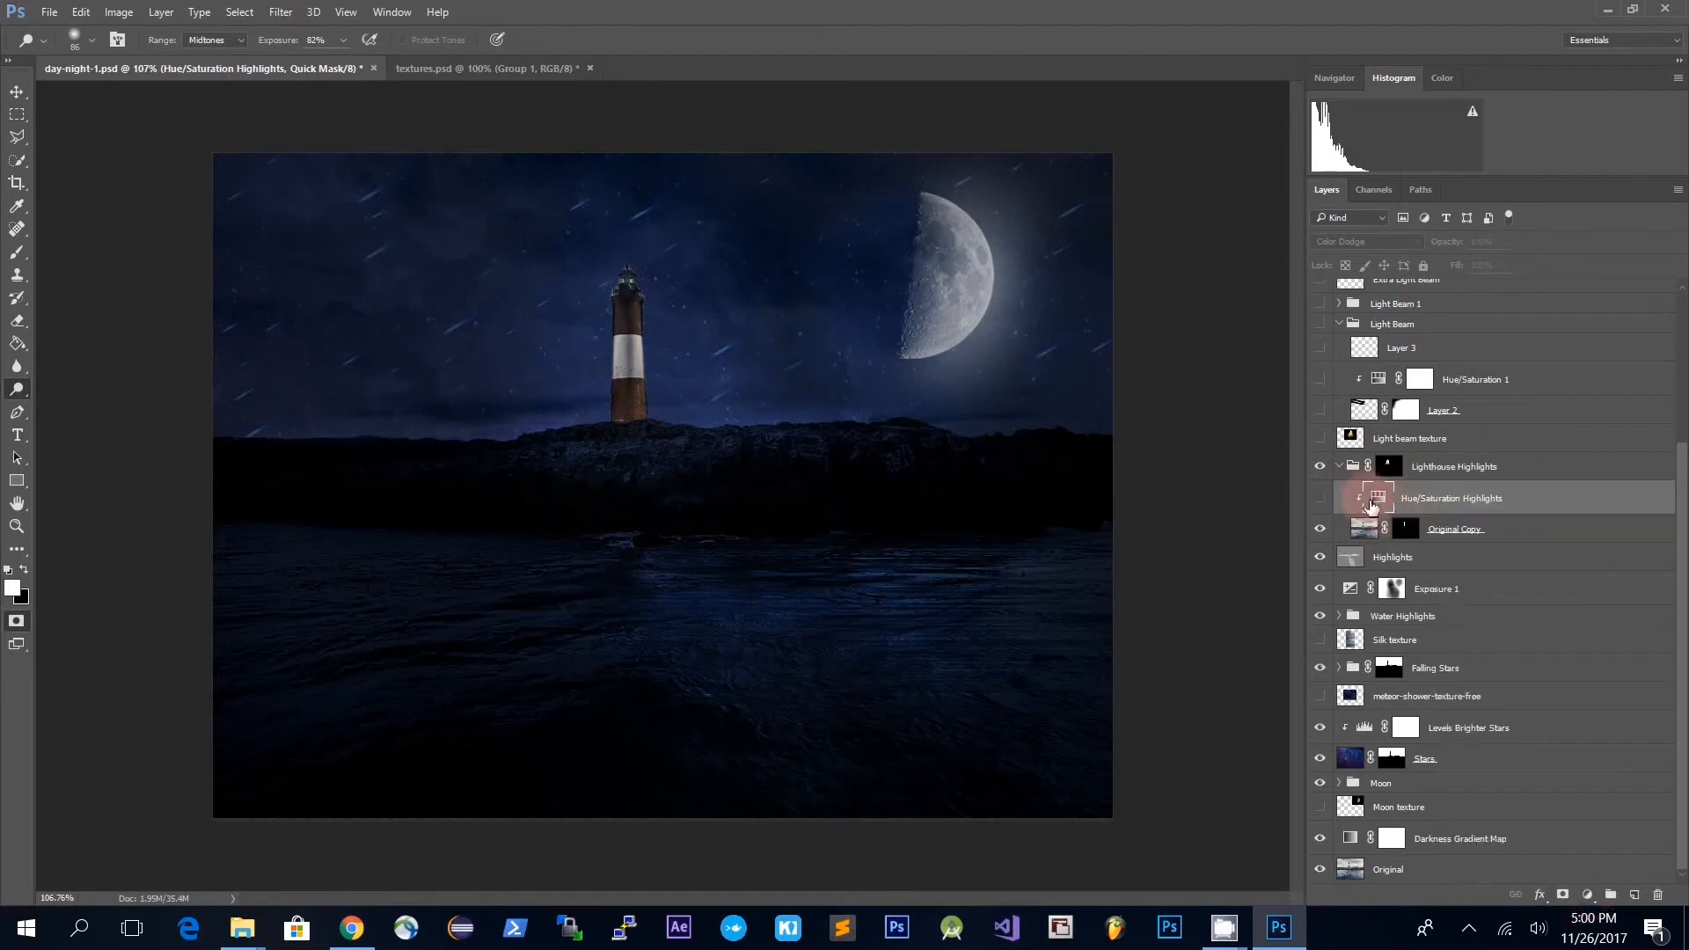
{"action": "left_click", "coordinate": [1319, 498]}
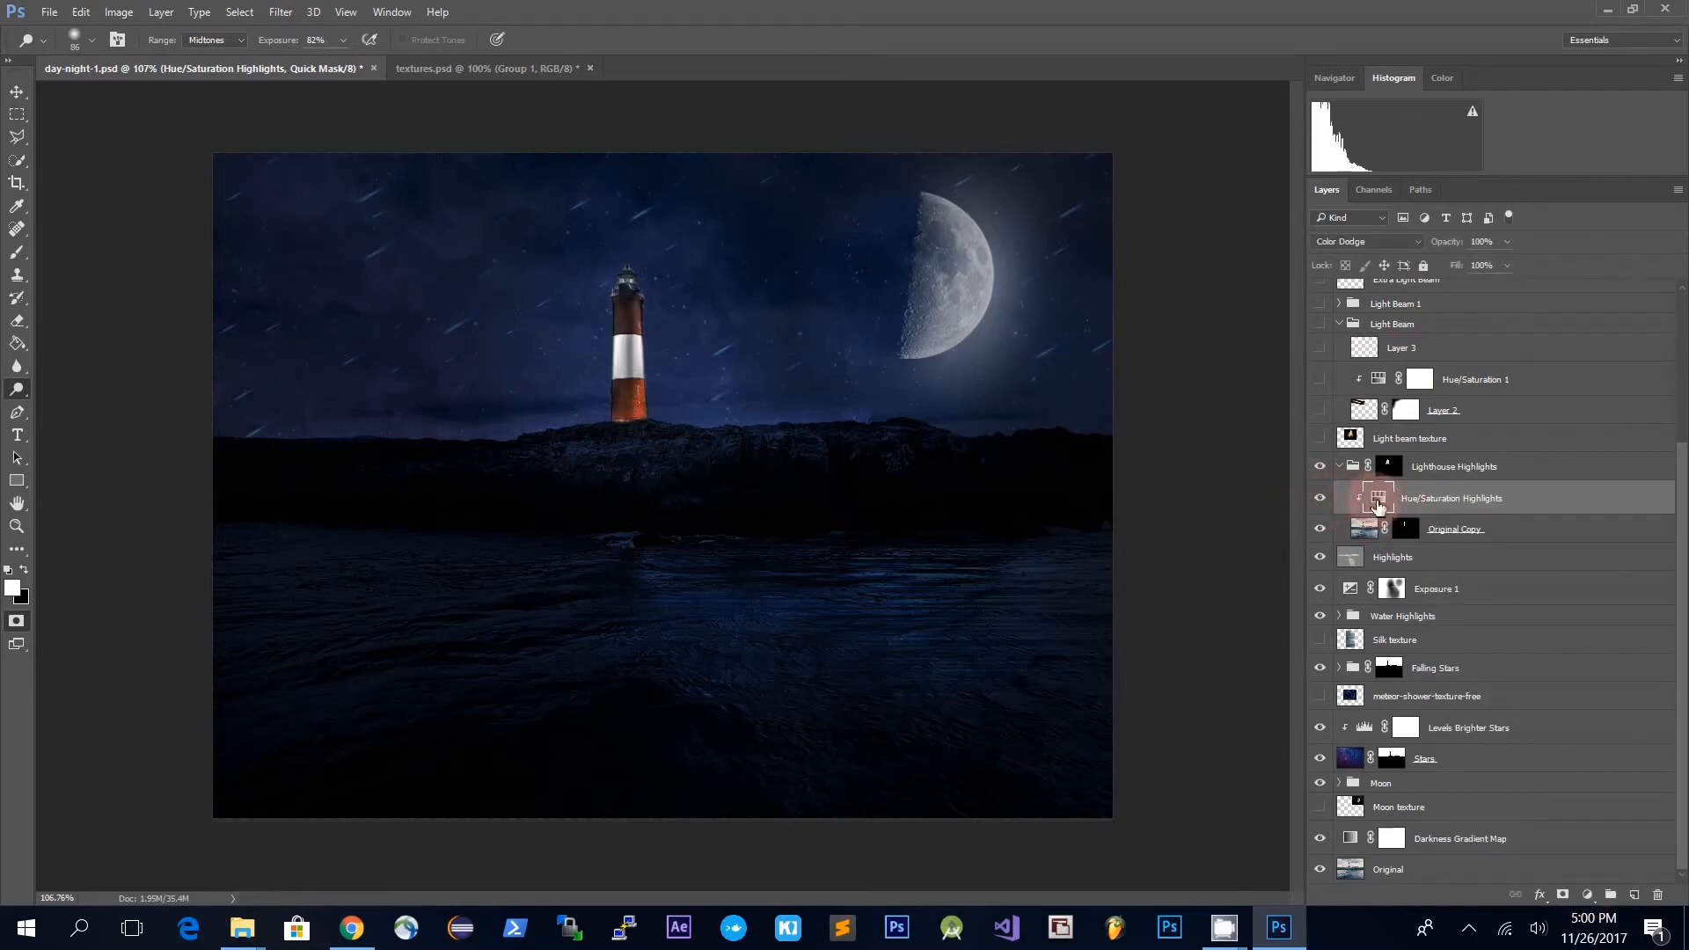
{"action": "double_click", "coordinate": [1378, 502]}
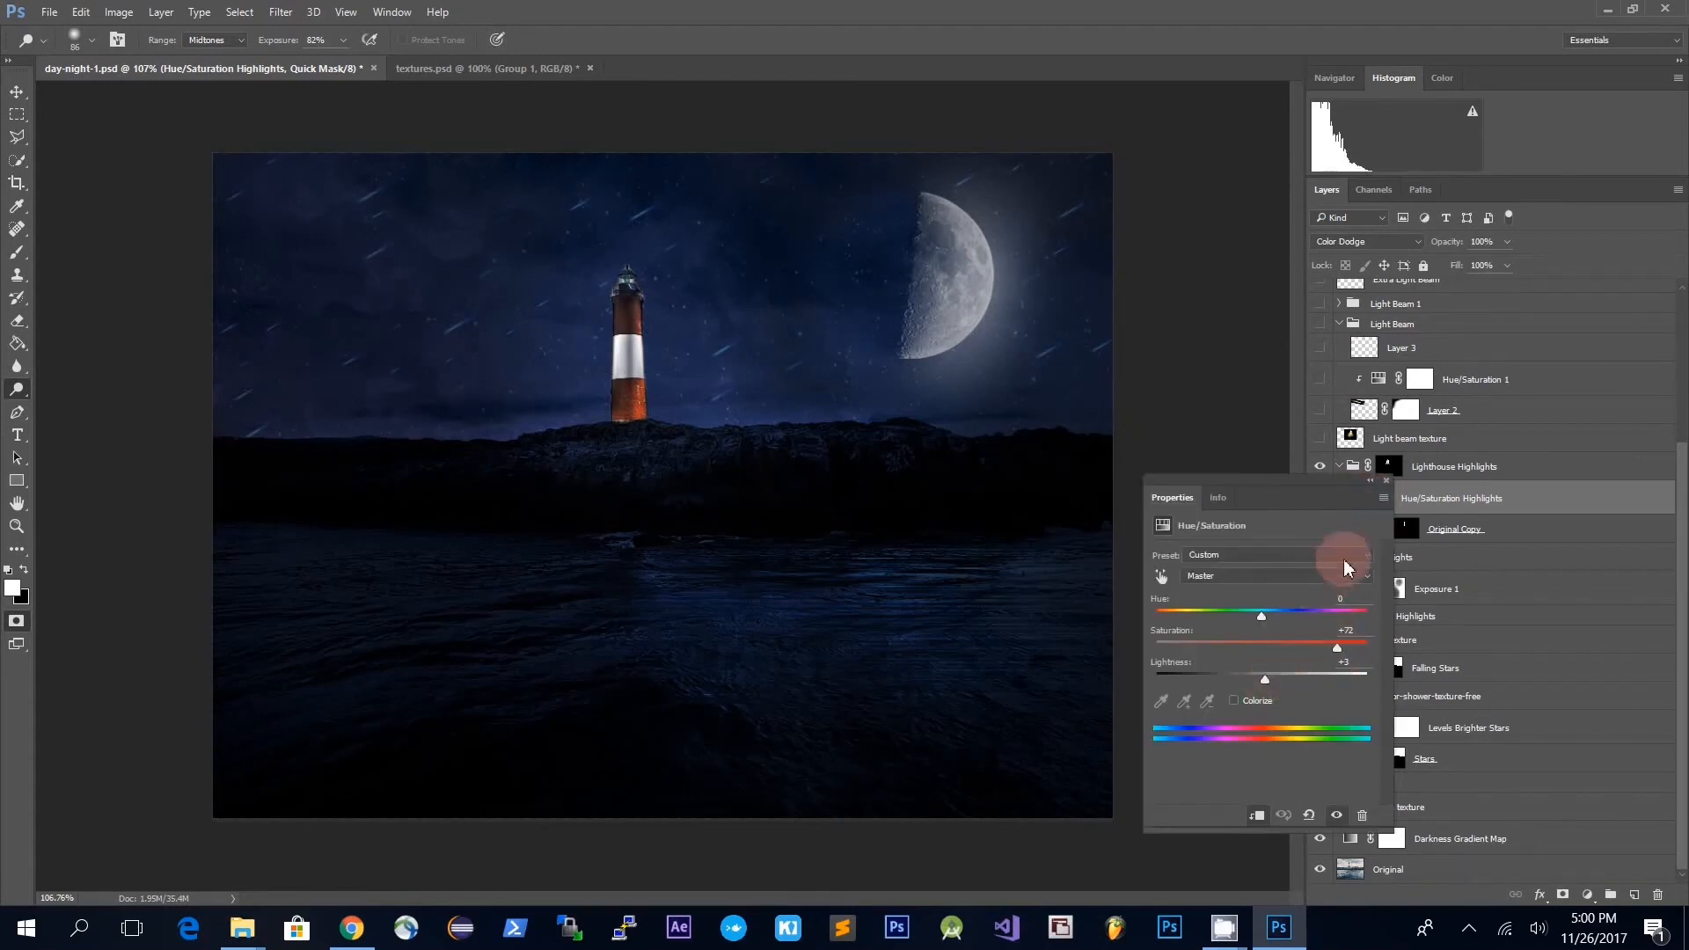
{"action": "left_click", "coordinate": [1386, 484]}
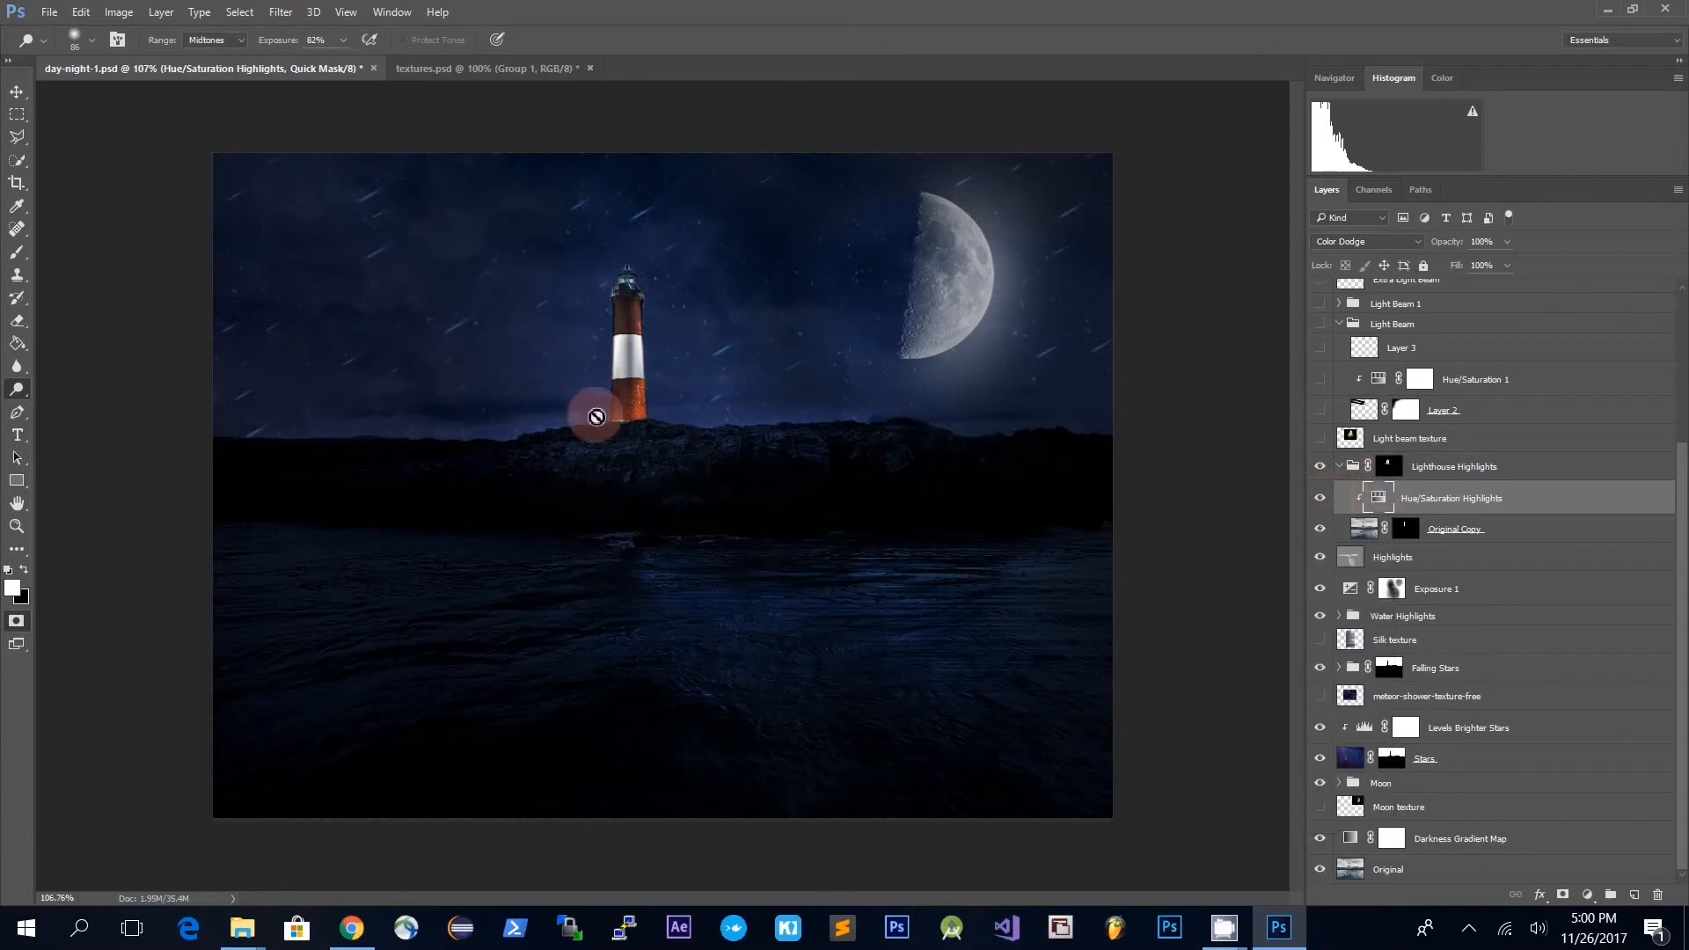
- Compare the lighthouse with and without the Hue/Saturation Highlights adjustment and review the Original Copy layer beneath it
{"action": "left_click", "coordinate": [1320, 499]}
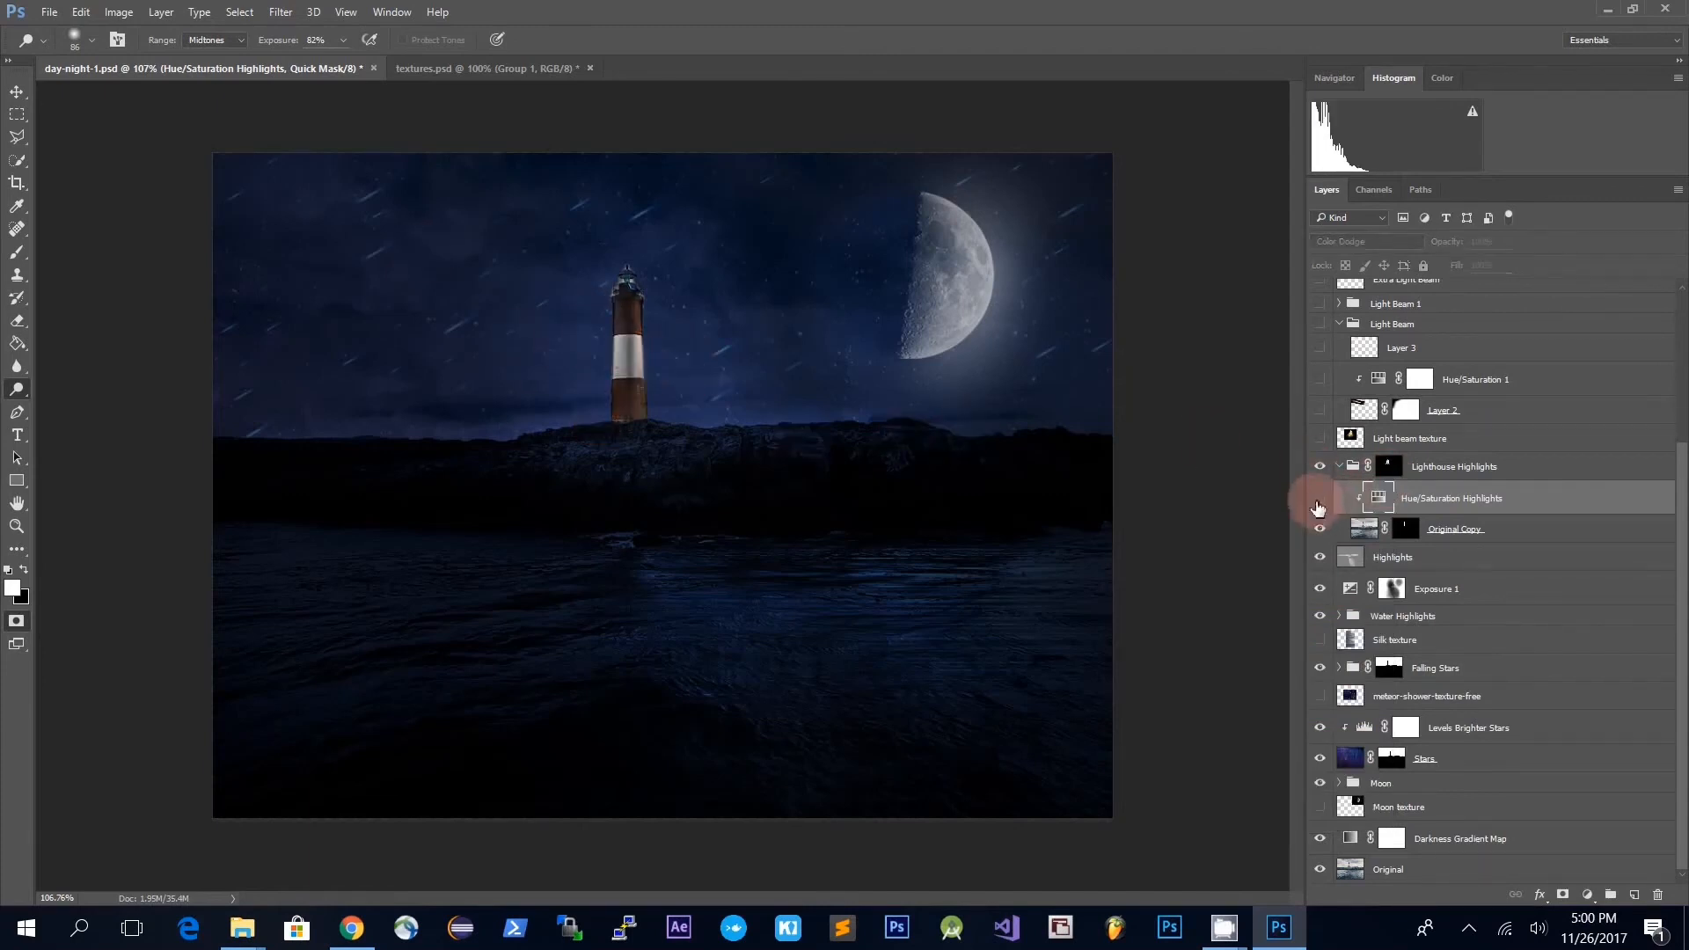
{"action": "left_click", "coordinate": [1319, 499]}
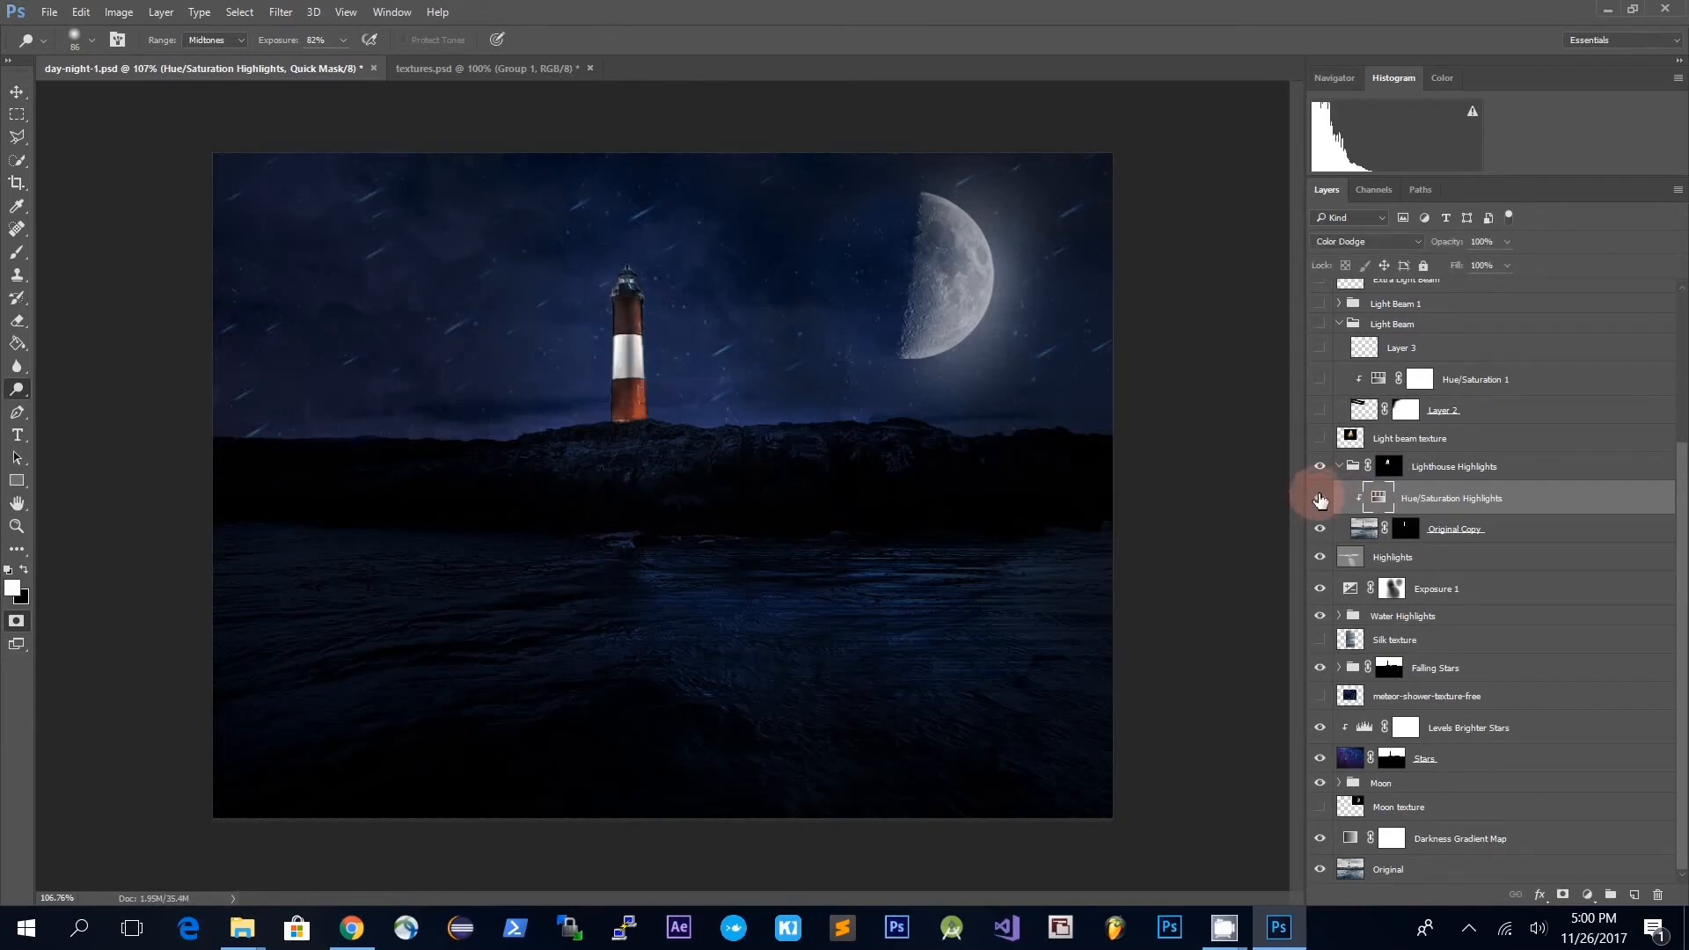
{"action": "left_click", "coordinate": [1359, 470]}
{"action": "left_click", "coordinate": [1452, 528]}
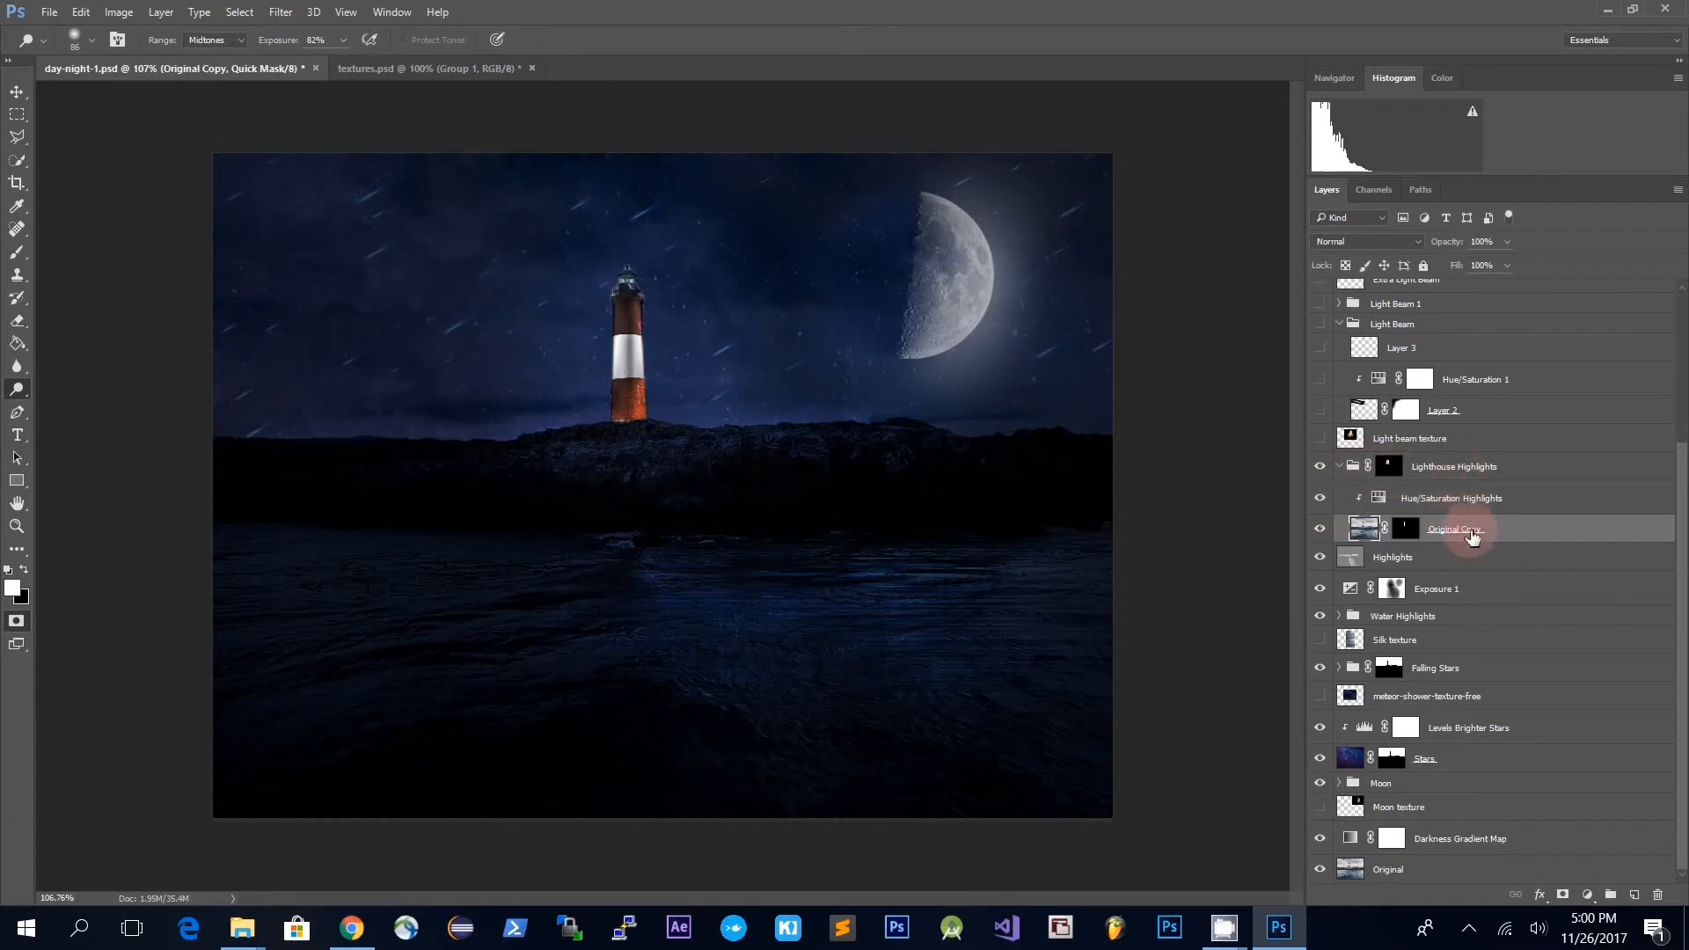
{"action": "left_click", "coordinate": [1467, 498]}
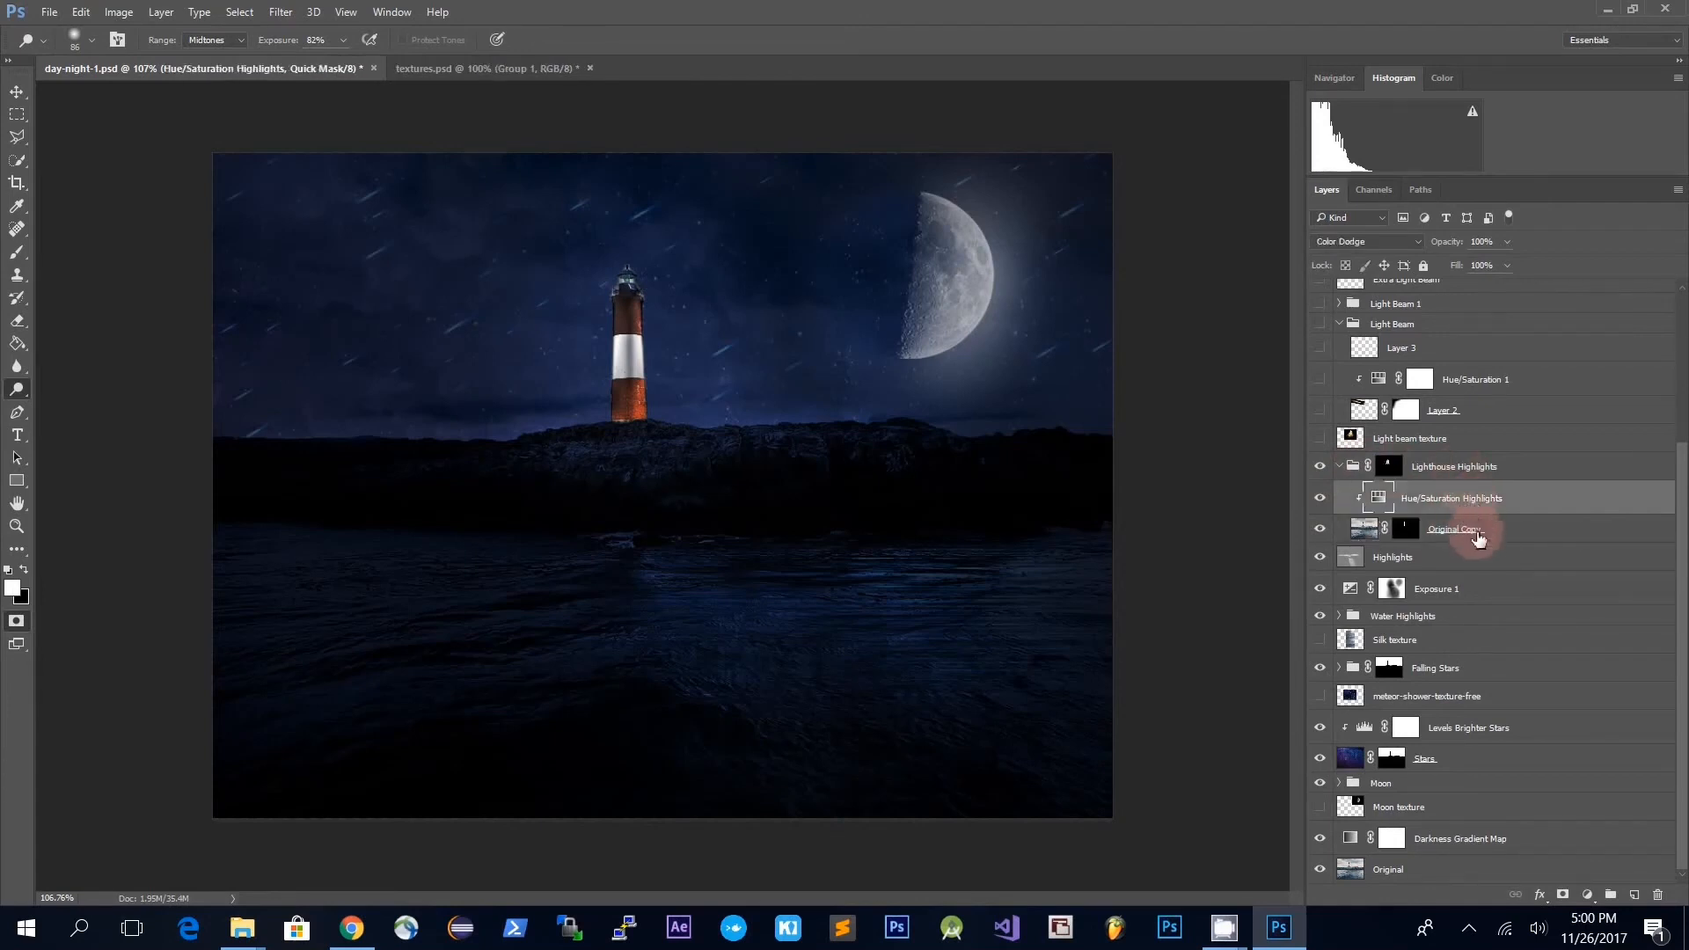
{"action": "left_click", "coordinate": [1479, 529]}
- Temporarily disable the Lighthouse Highlights group's mask to compare the lighthouse's brightness, and re-enable the mask
{"action": "right_click", "coordinate": [1388, 466]}
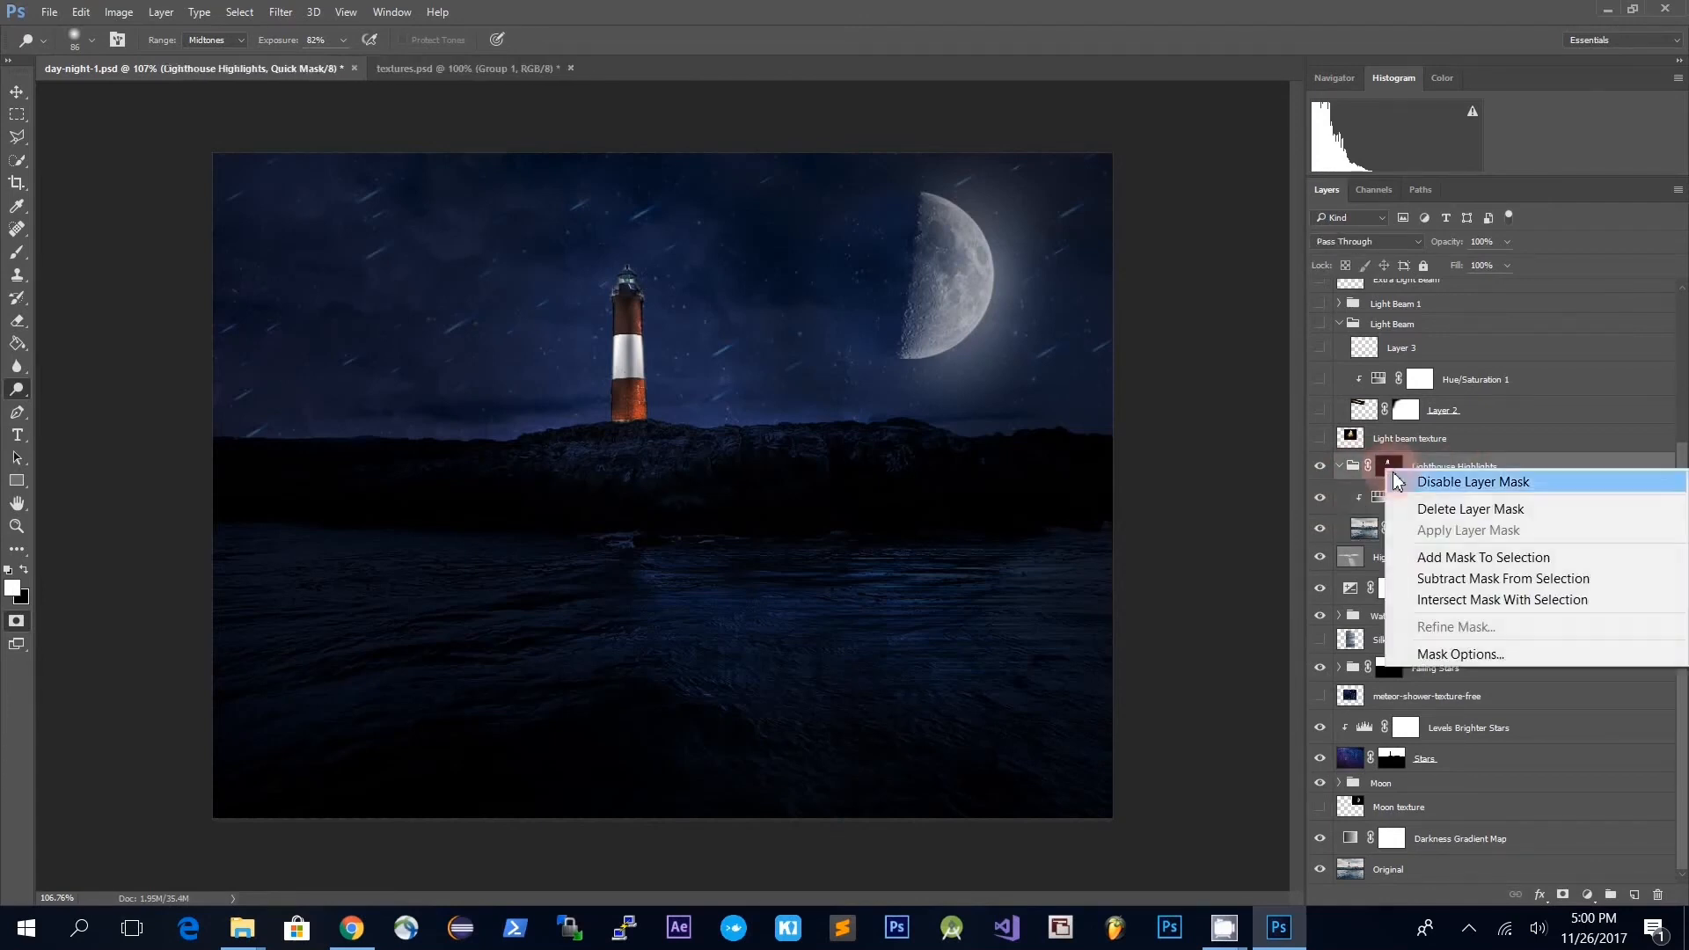
{"action": "left_click", "coordinate": [1452, 482]}
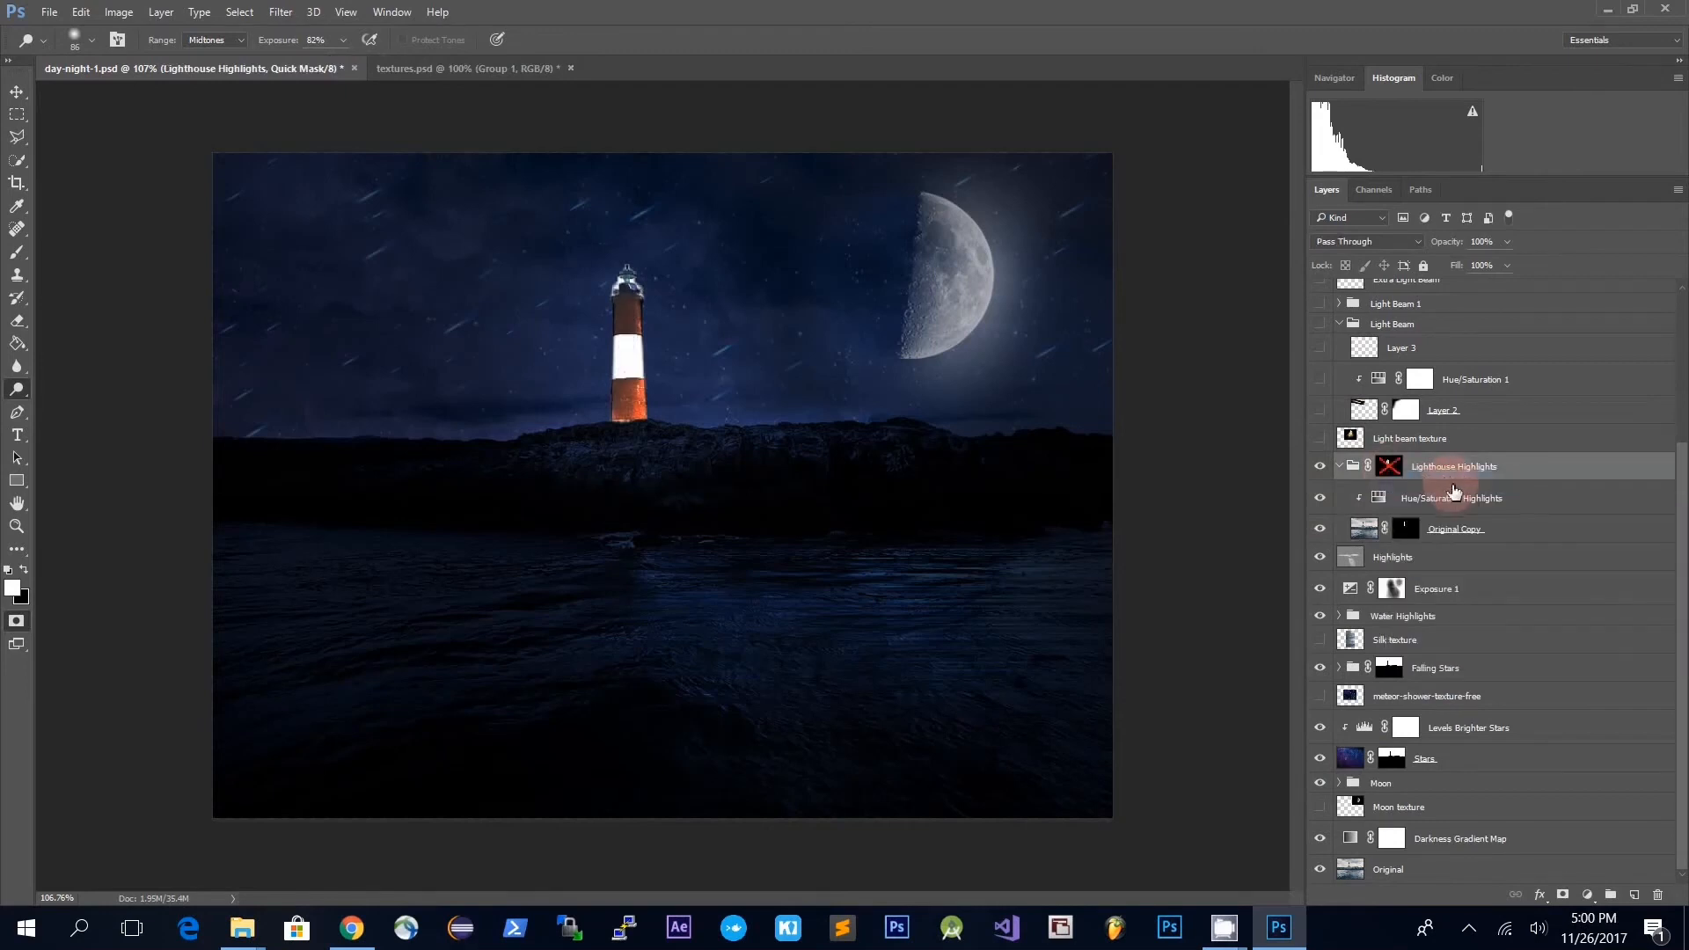
{"action": "right_click", "coordinate": [1391, 477]}
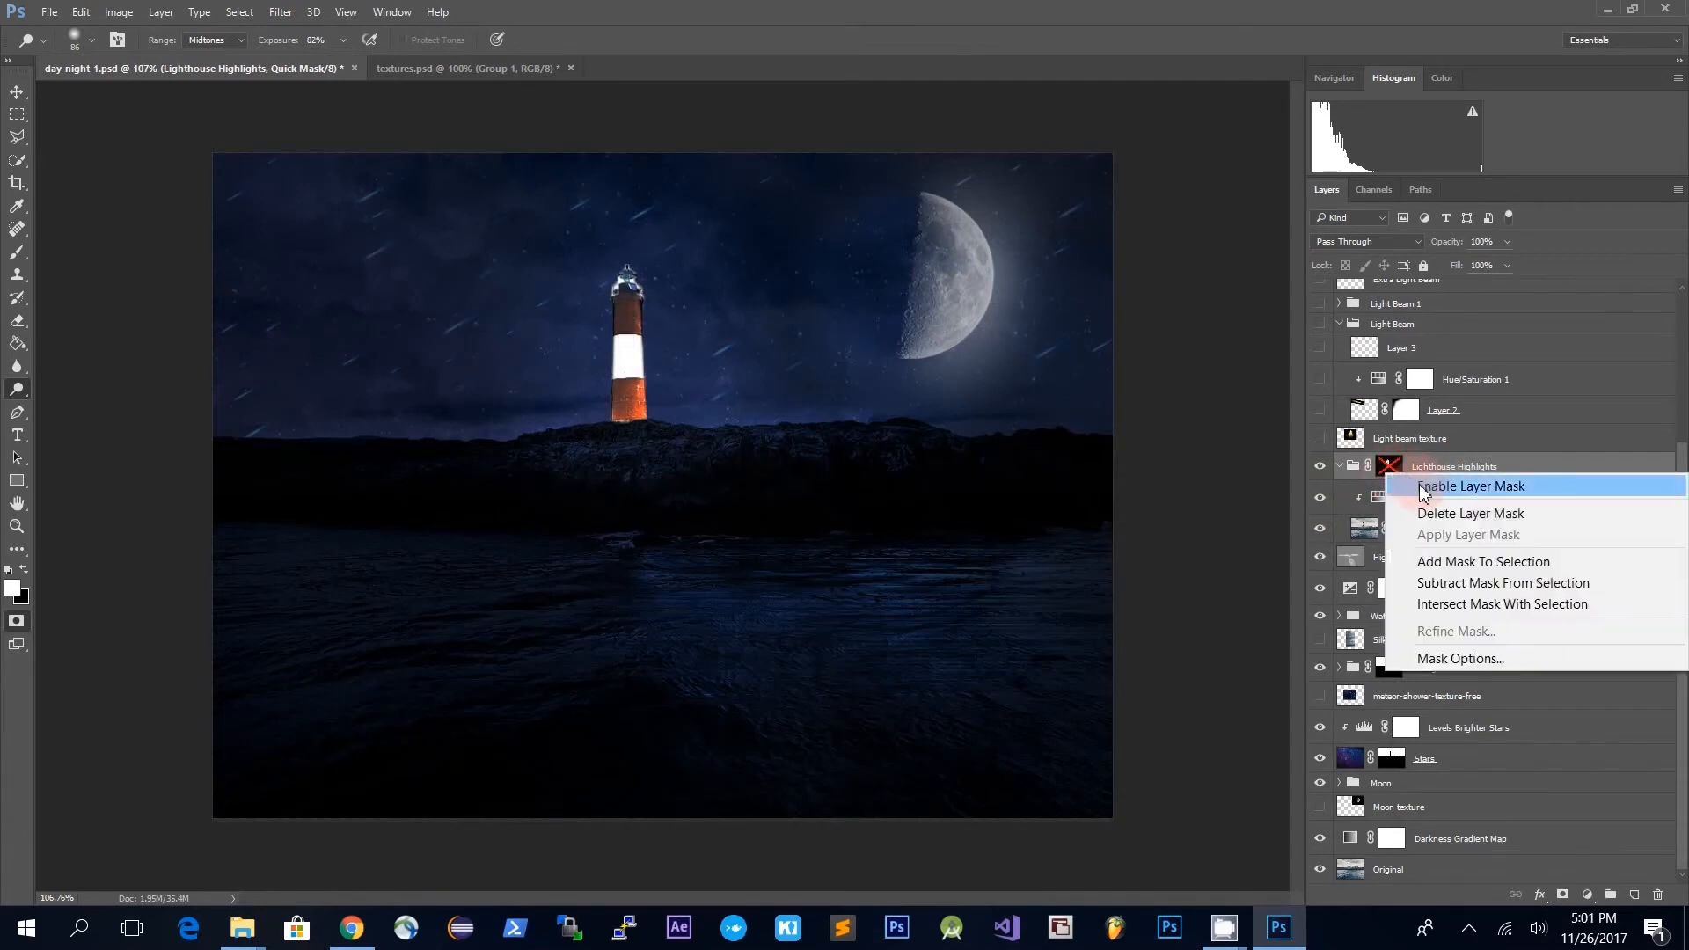
{"action": "left_click", "coordinate": [1420, 489]}
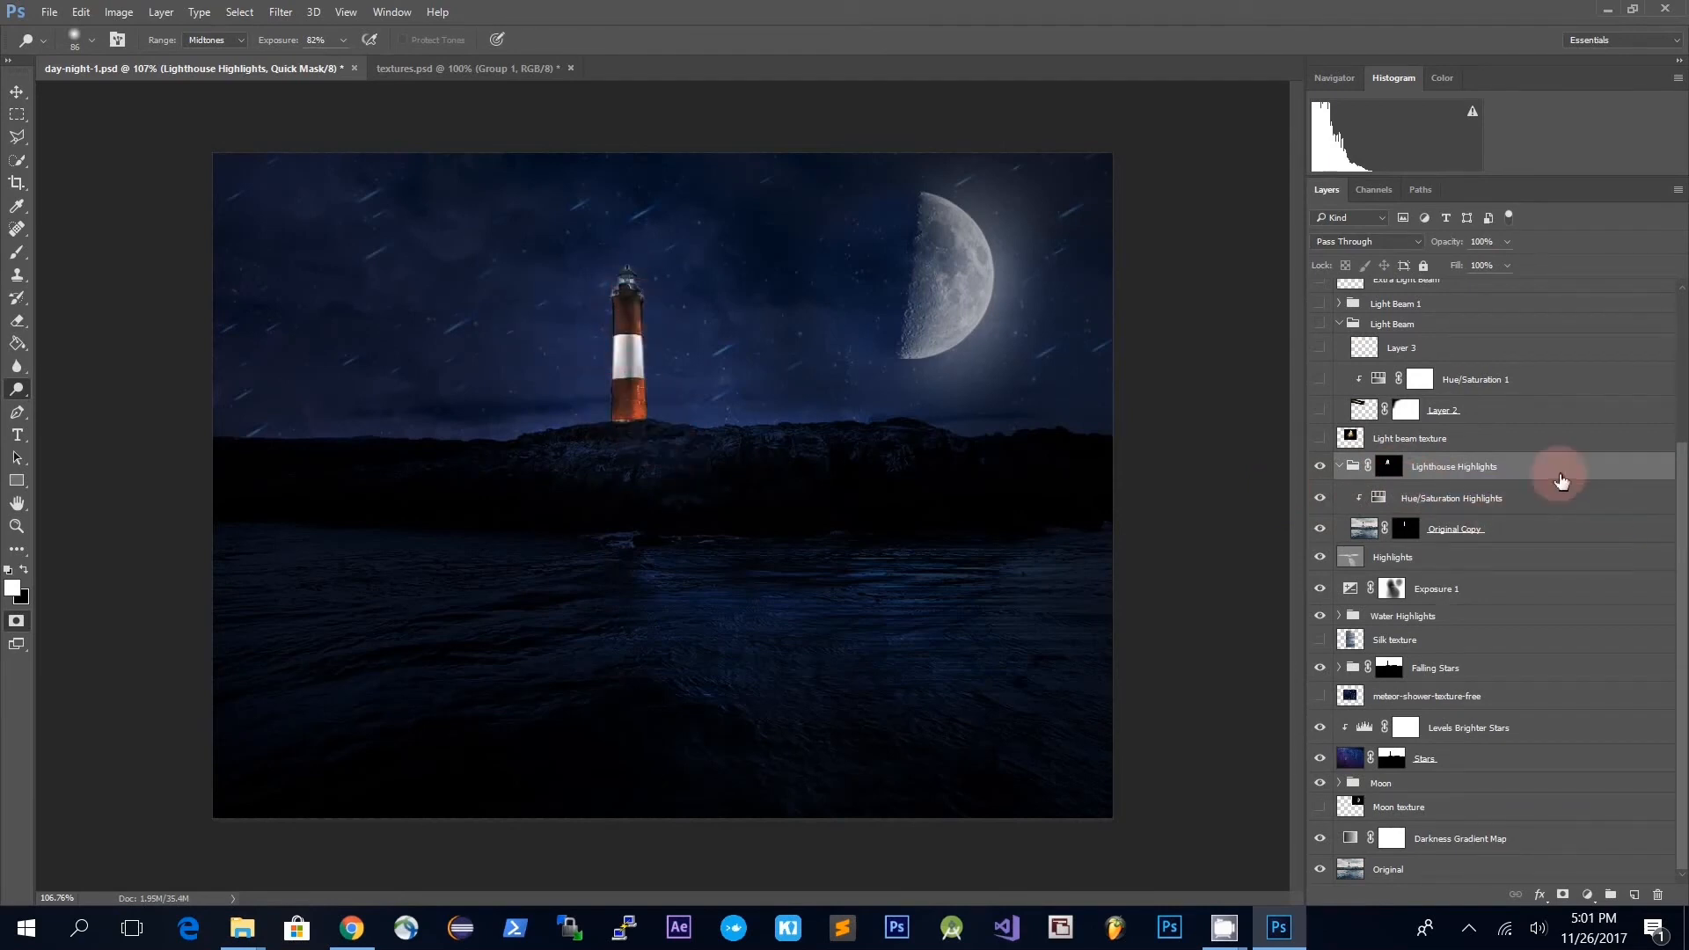
- Replace the Lighthouse Highlights group's layer mask with a new one inverted to solid black
{"action": "right_click", "coordinate": [1389, 472]}
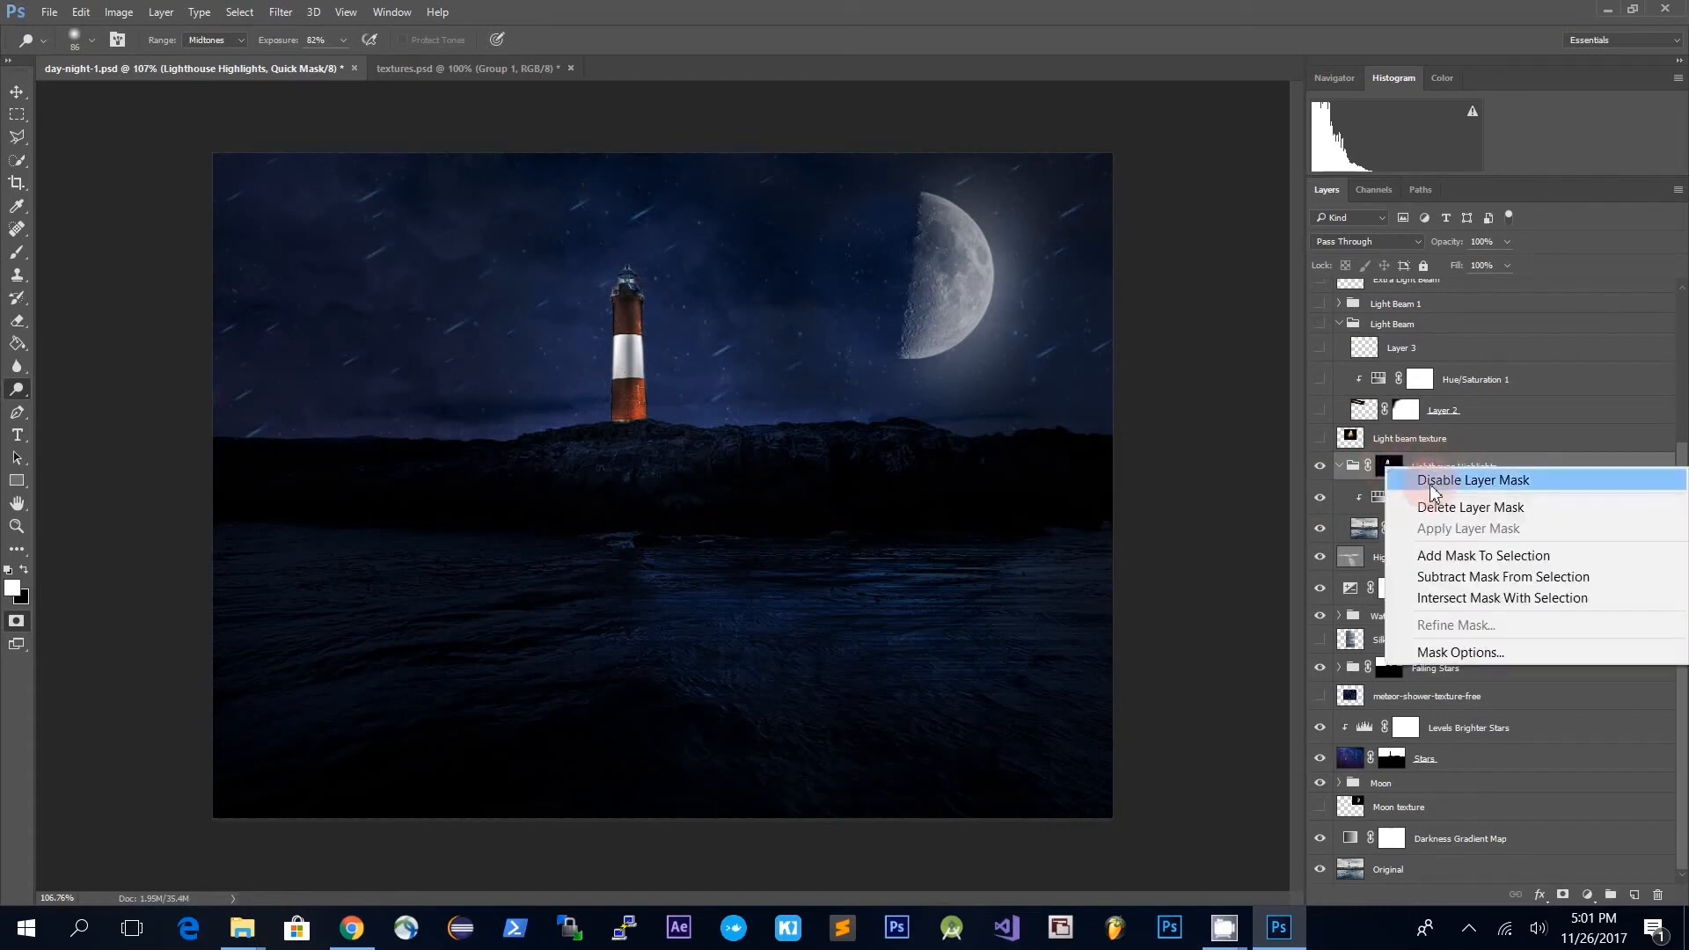
{"action": "left_click", "coordinate": [1443, 510]}
{"action": "left_click", "coordinate": [1564, 895]}
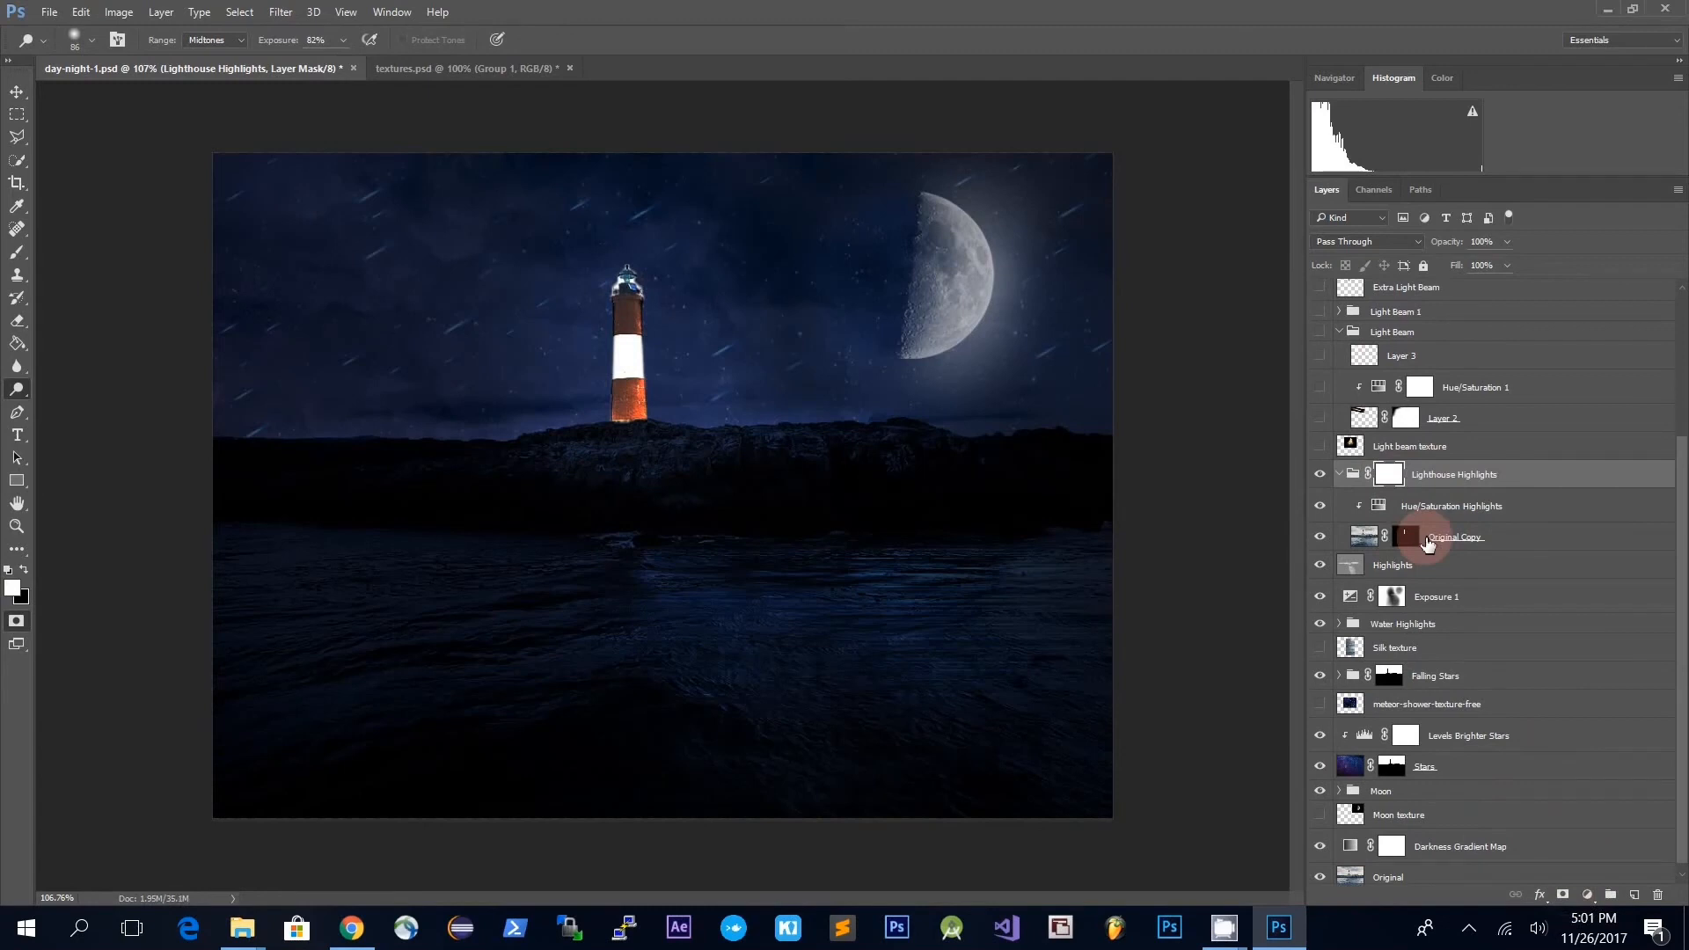
{"action": "key", "text": "ctrl+i"}
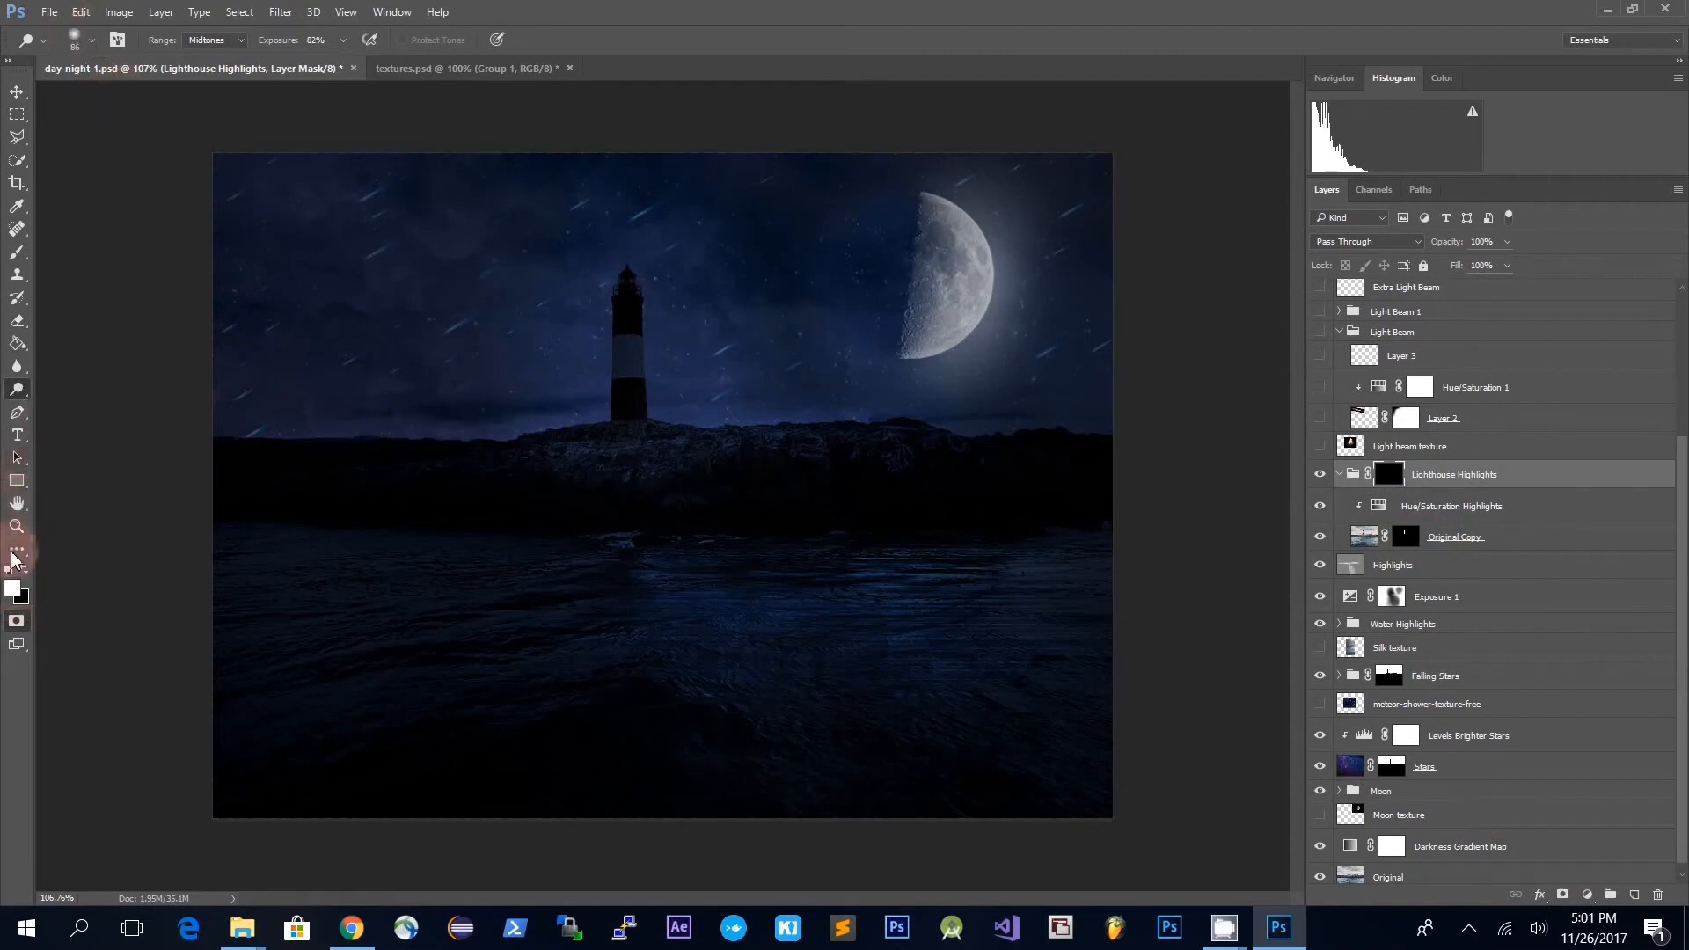
- Paint along both sides of the lighthouse on the group mask with a soft 51 px white brush to reveal the highlights
{"action": "left_click", "coordinate": [17, 252]}
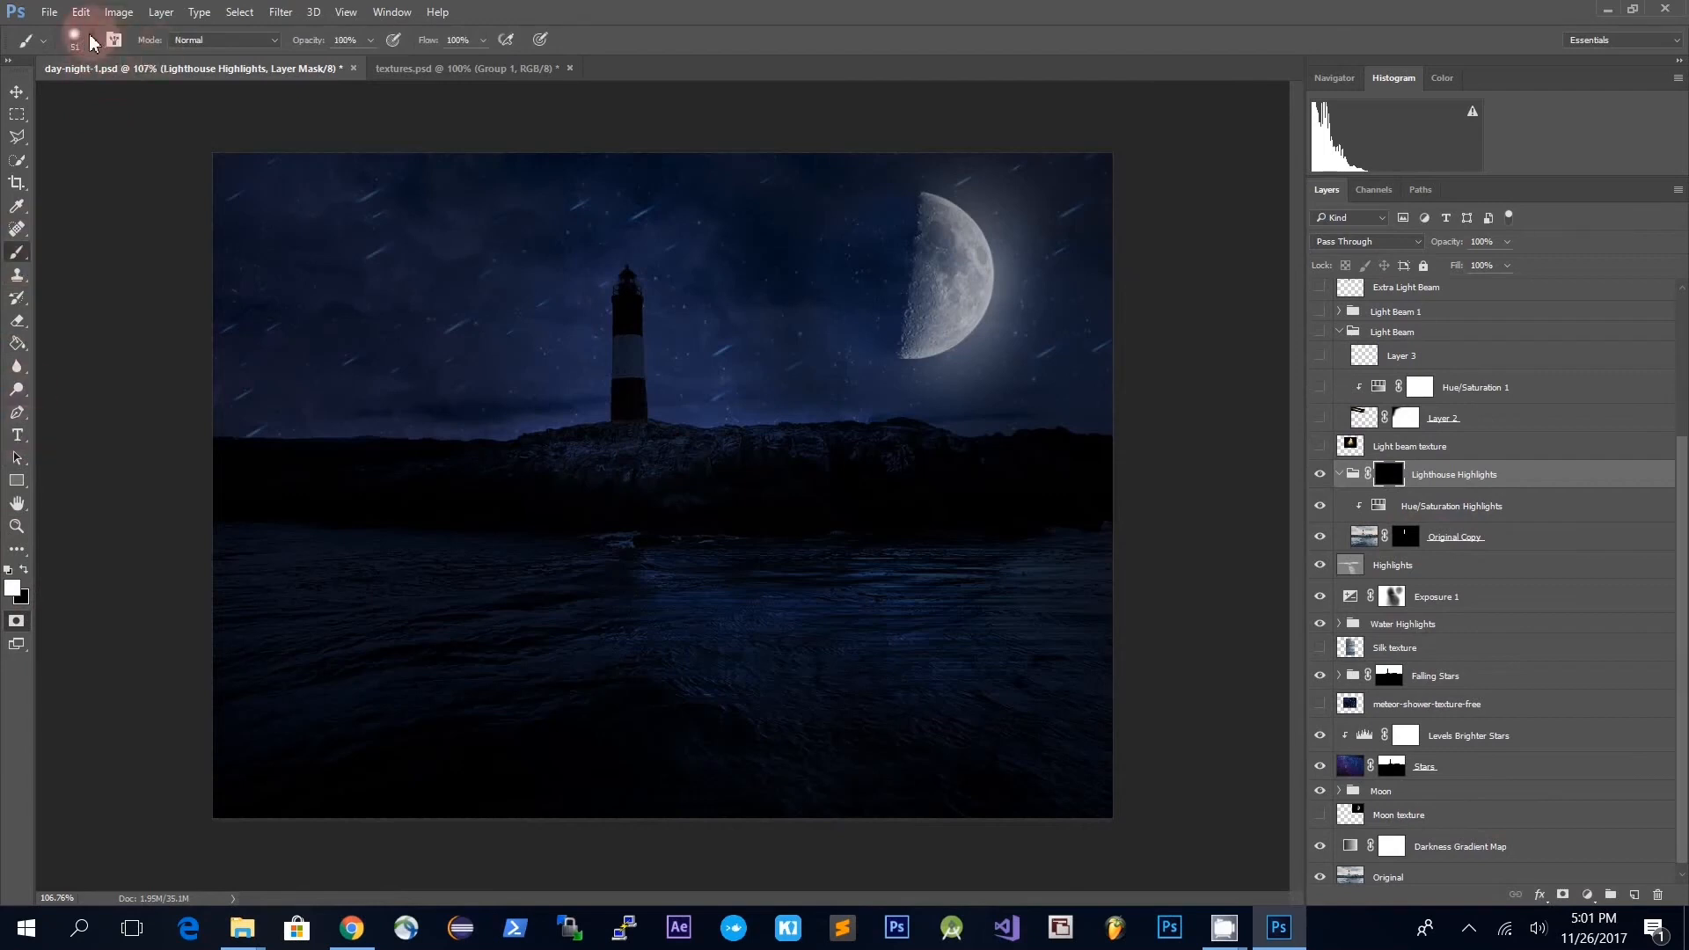
{"action": "left_click", "coordinate": [92, 40]}
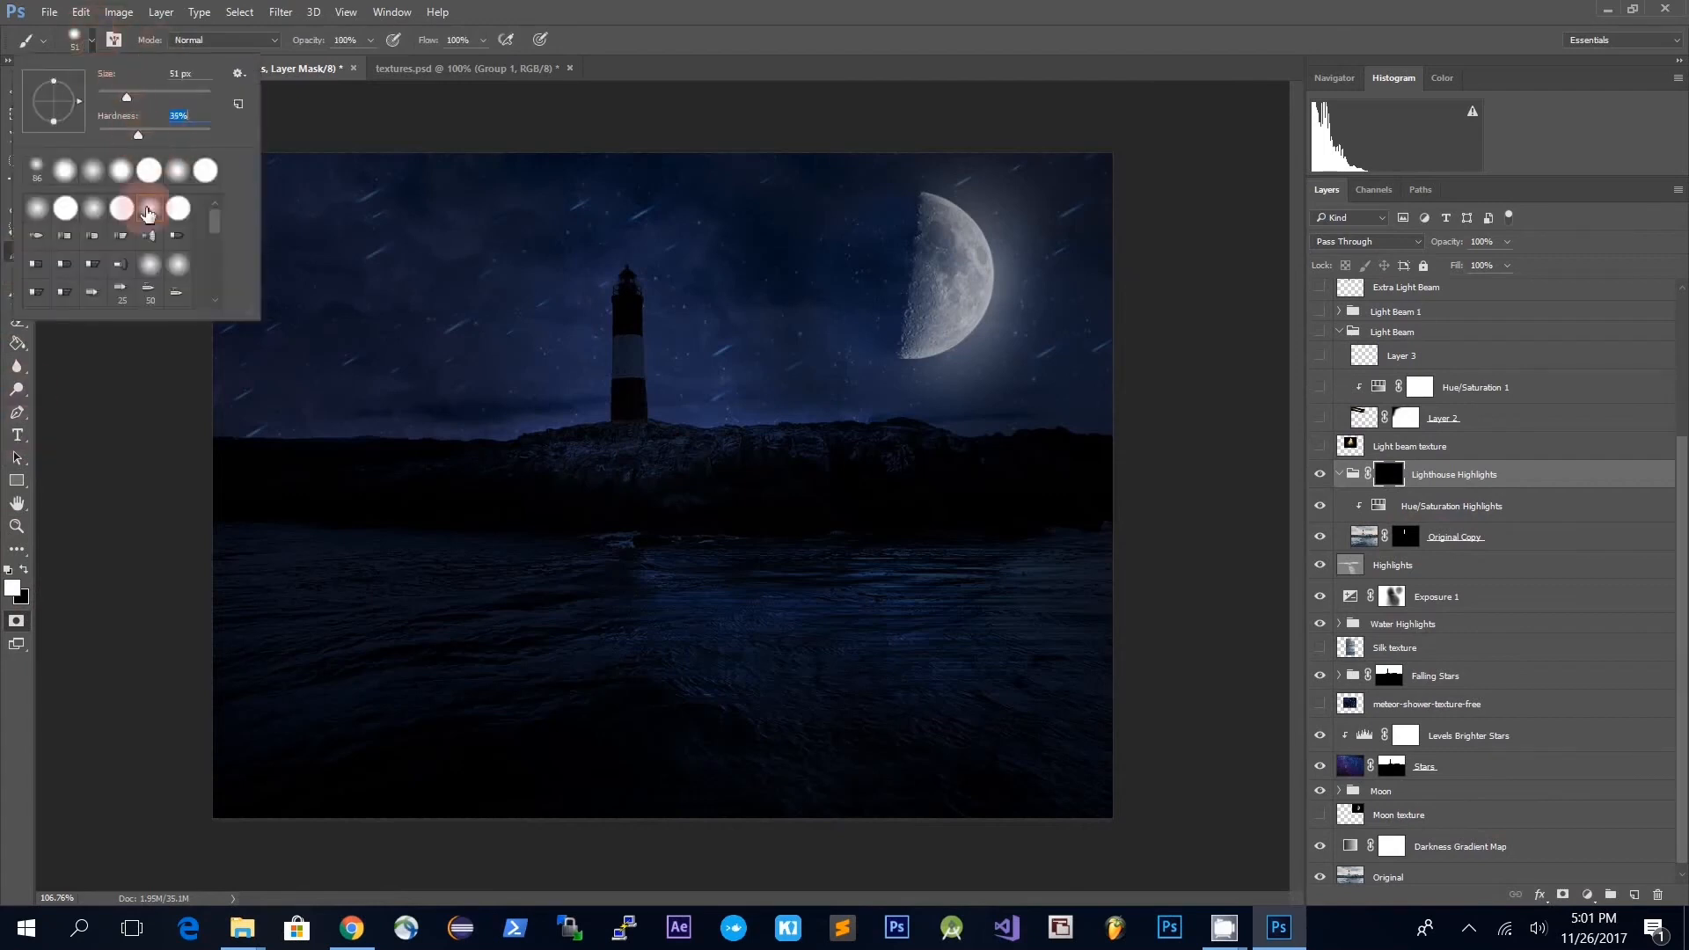
{"action": "left_click", "coordinate": [12, 587]}
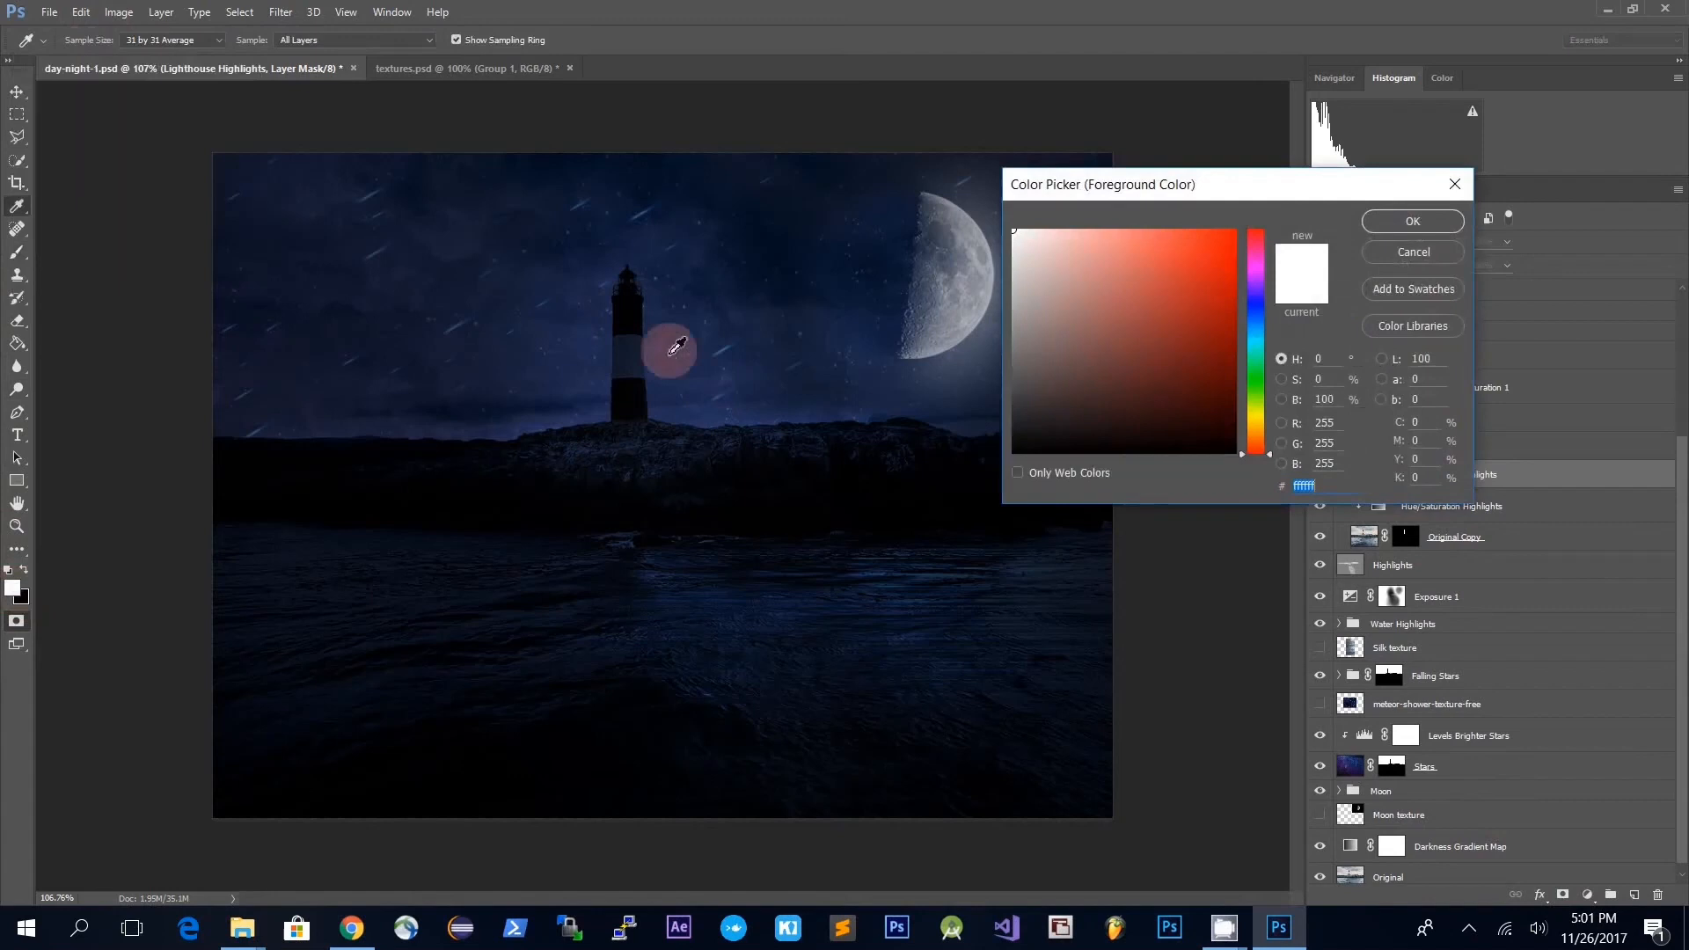
{"action": "left_click", "coordinate": [1412, 220]}
{"action": "mouse_move", "coordinate": [592, 295]}
{"action": "left_mouse_down"}
{"action": "mouse_move", "coordinate": [607, 359]}
{"action": "mouse_move", "coordinate": [605, 321]}
{"action": "mouse_move", "coordinate": [646, 286]}
{"action": "mouse_move", "coordinate": [637, 374]}
{"action": "mouse_move", "coordinate": [656, 410]}
{"action": "mouse_move", "coordinate": [592, 407]}
{"action": "left_mouse_up"}
{"action": "mouse_move", "coordinate": [662, 464]}
{"action": "left_mouse_down"}
{"action": "mouse_move", "coordinate": [655, 292]}
{"action": "mouse_move", "coordinate": [594, 269]}
{"action": "mouse_move", "coordinate": [575, 428]}
{"action": "mouse_move", "coordinate": [604, 427]}
{"action": "mouse_move", "coordinate": [643, 338]}
{"action": "left_mouse_up"}
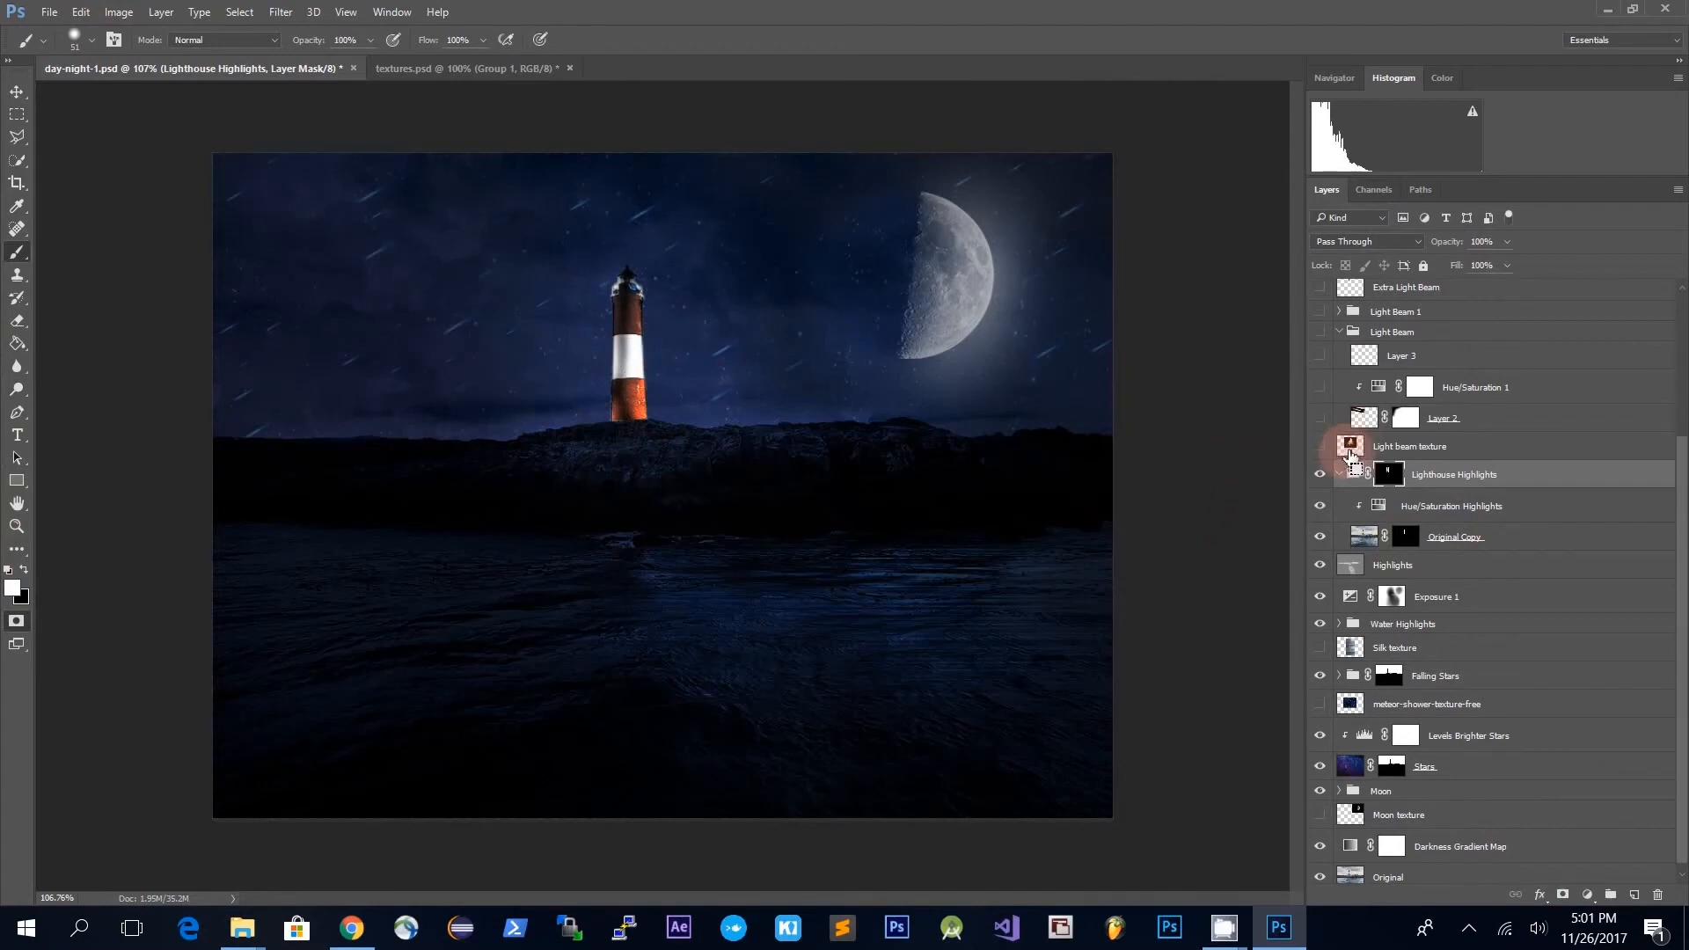
{"action": "left_click_drag", "start_coordinate": [1357, 459], "coordinate": [1486, 500]}
{"action": "key", "text": "ctrl+z"}
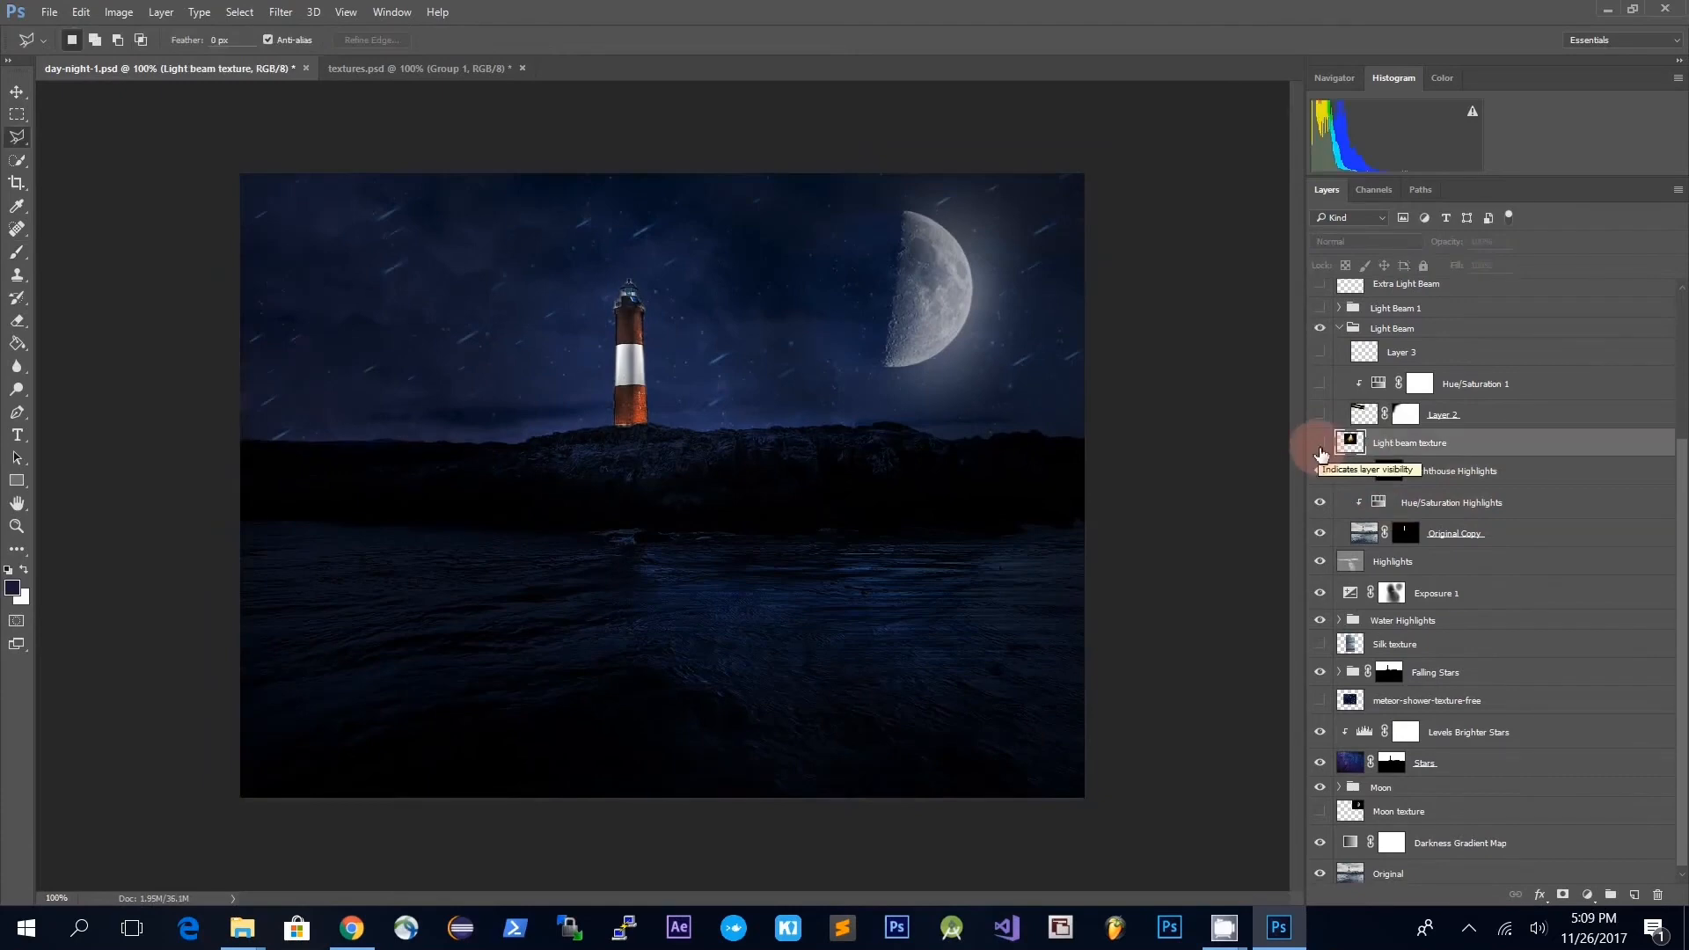
- Show the Light beam texture layer and set its blend mode to Screen
{"action": "left_click", "coordinate": [1321, 445]}
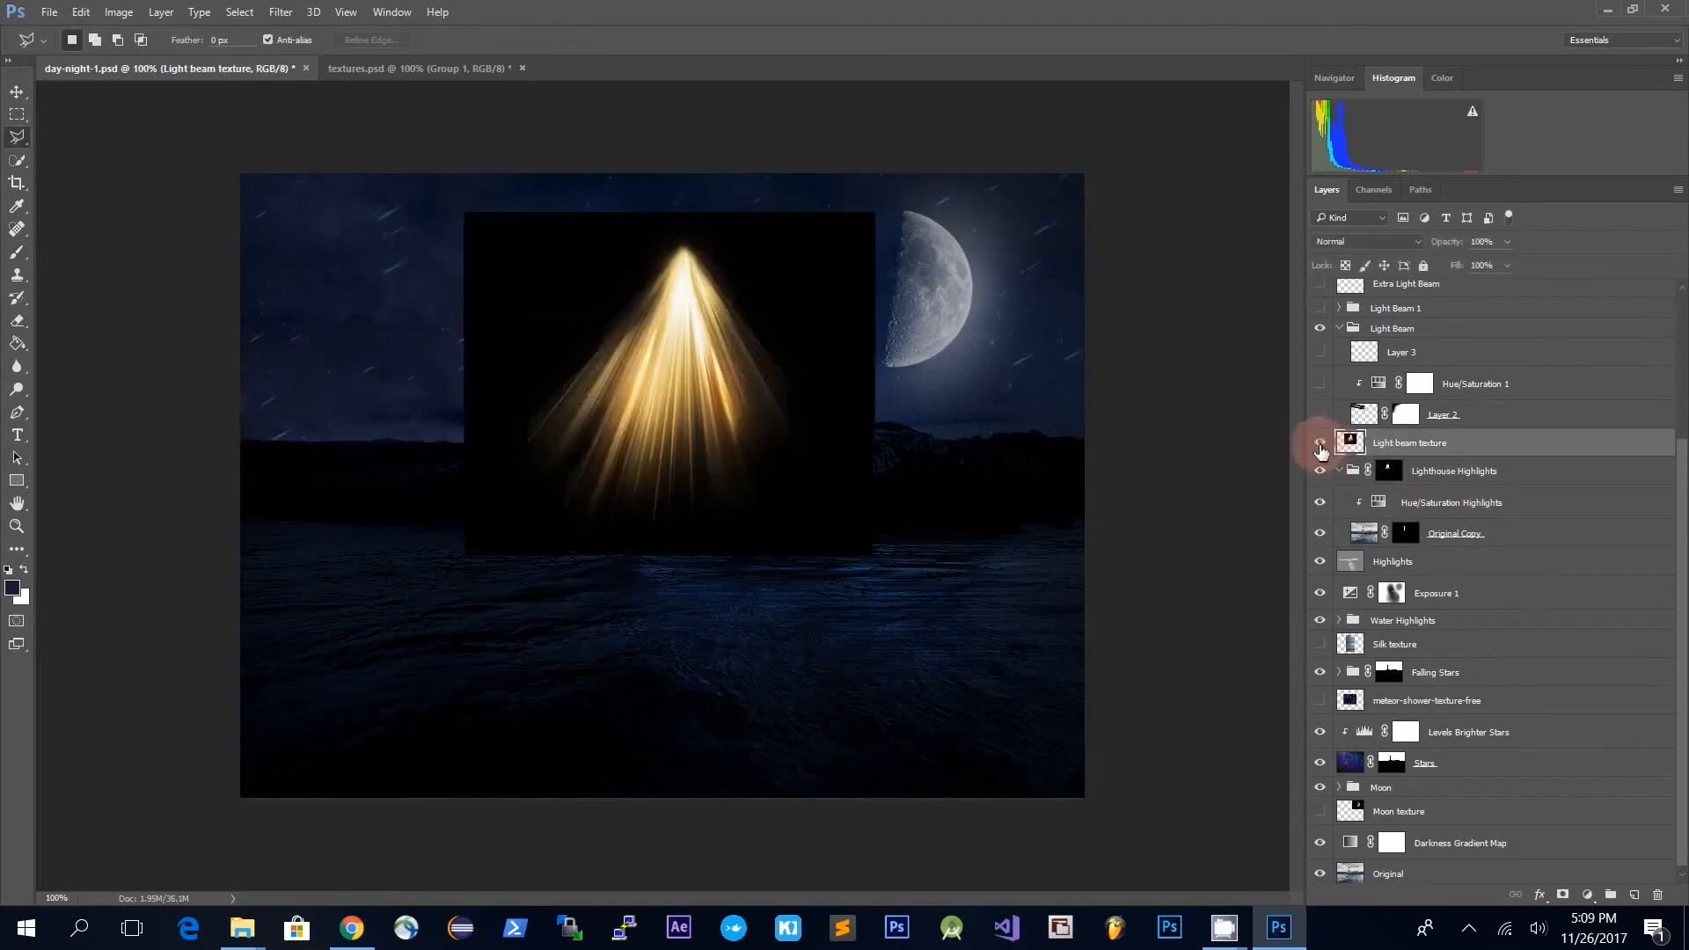
{"action": "left_click_drag", "start_coordinate": [1320, 450], "coordinate": [1416, 263]}
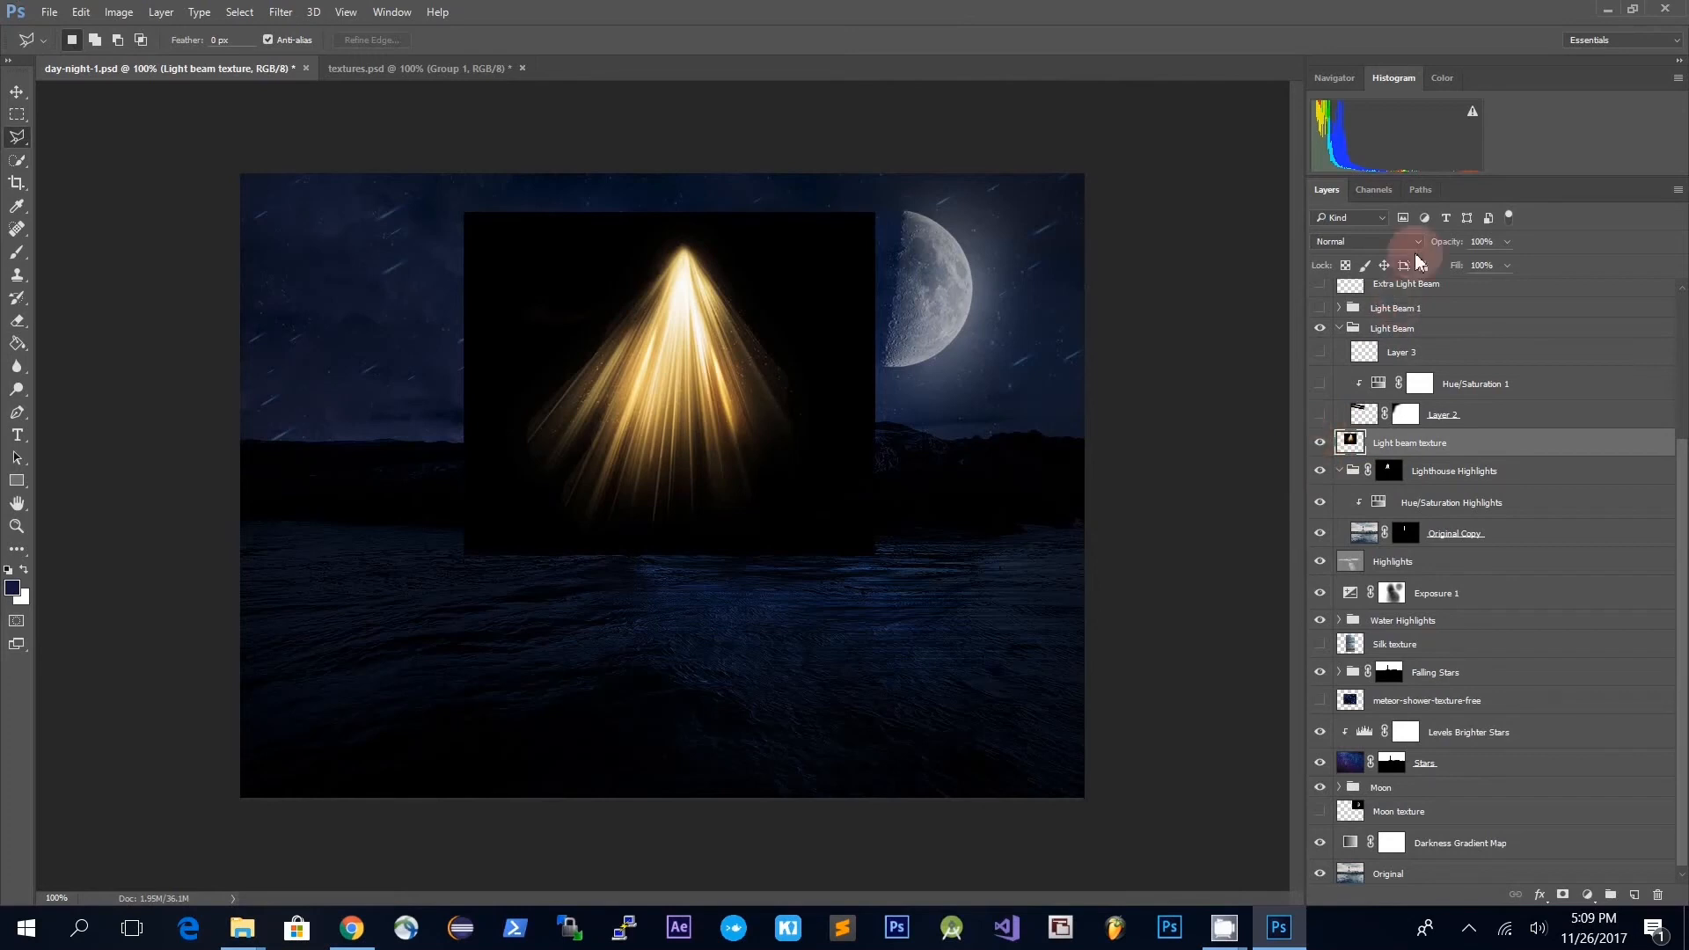
{"action": "left_click", "coordinate": [1416, 241]}
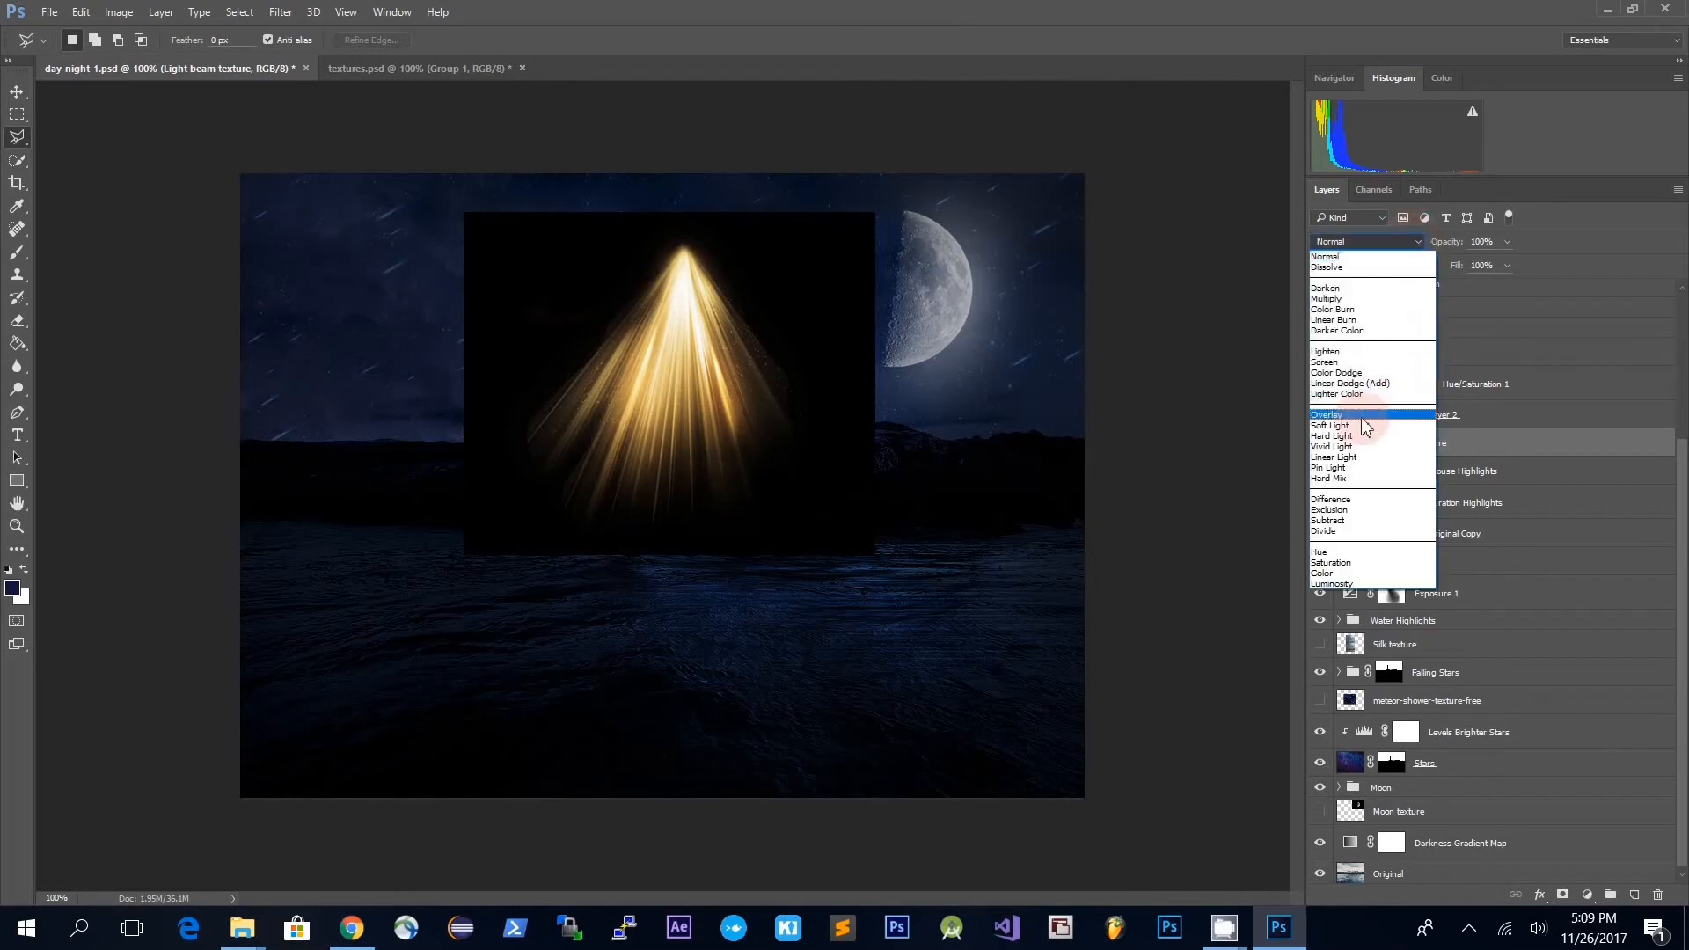
{"action": "left_click", "coordinate": [1324, 362]}
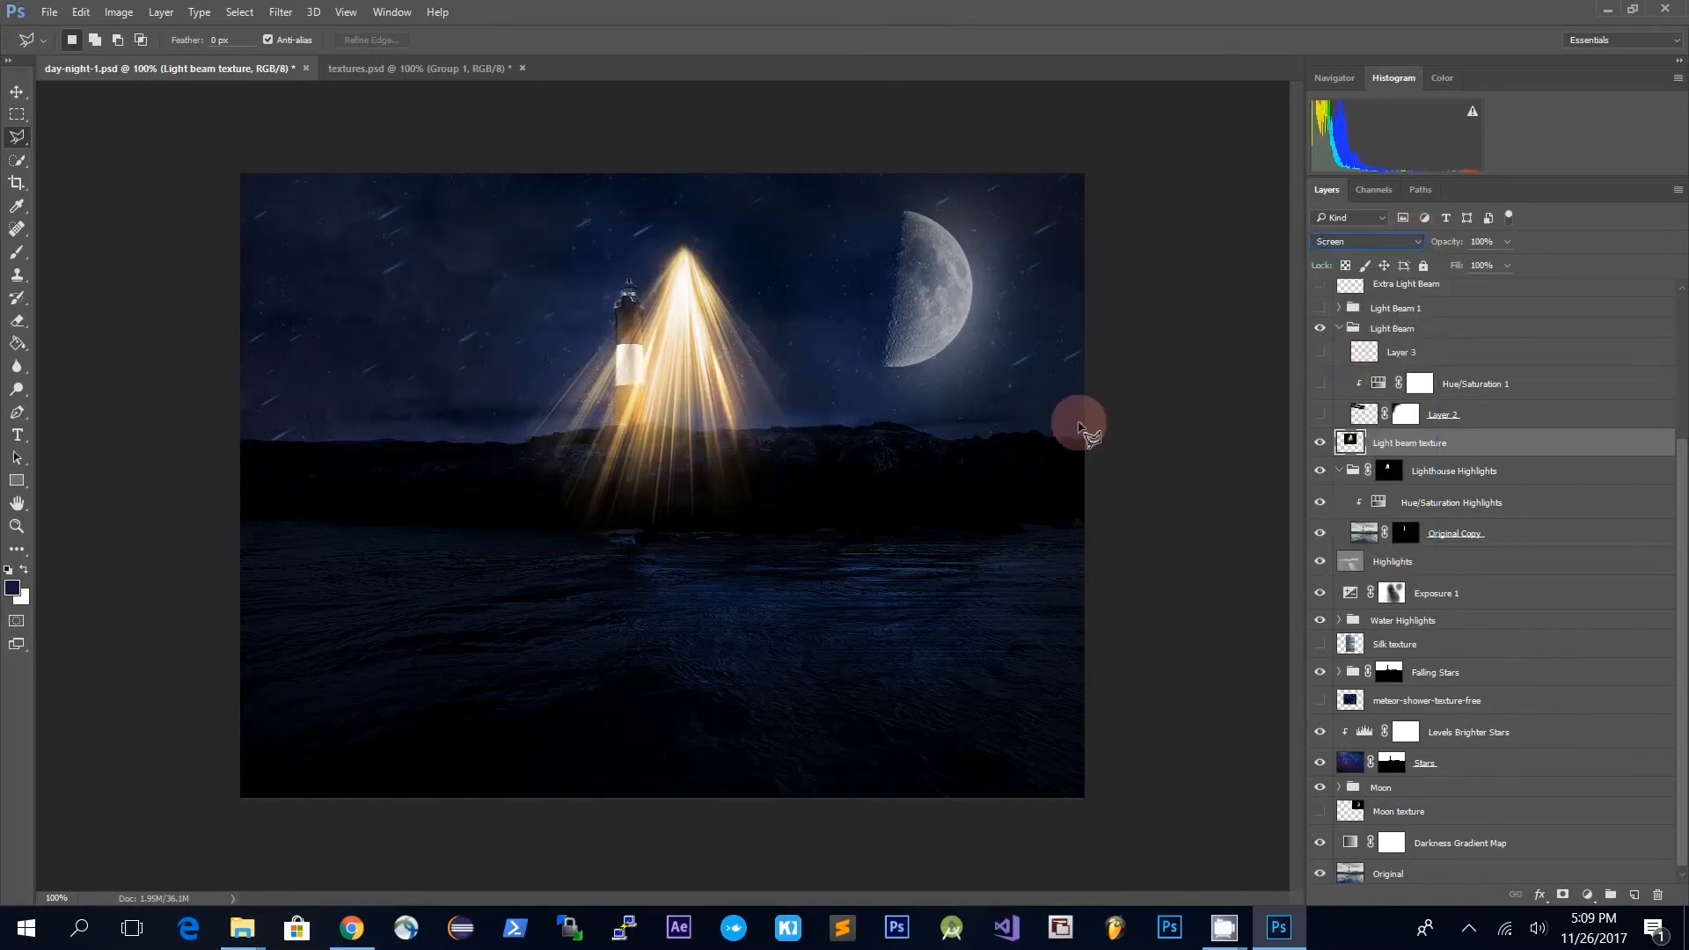
- Free-transform the light beam to about 20% width, rotate it about 100° and place it pointing left from the lighthouse lamp
{"action": "key", "text": "ctrl+t"}
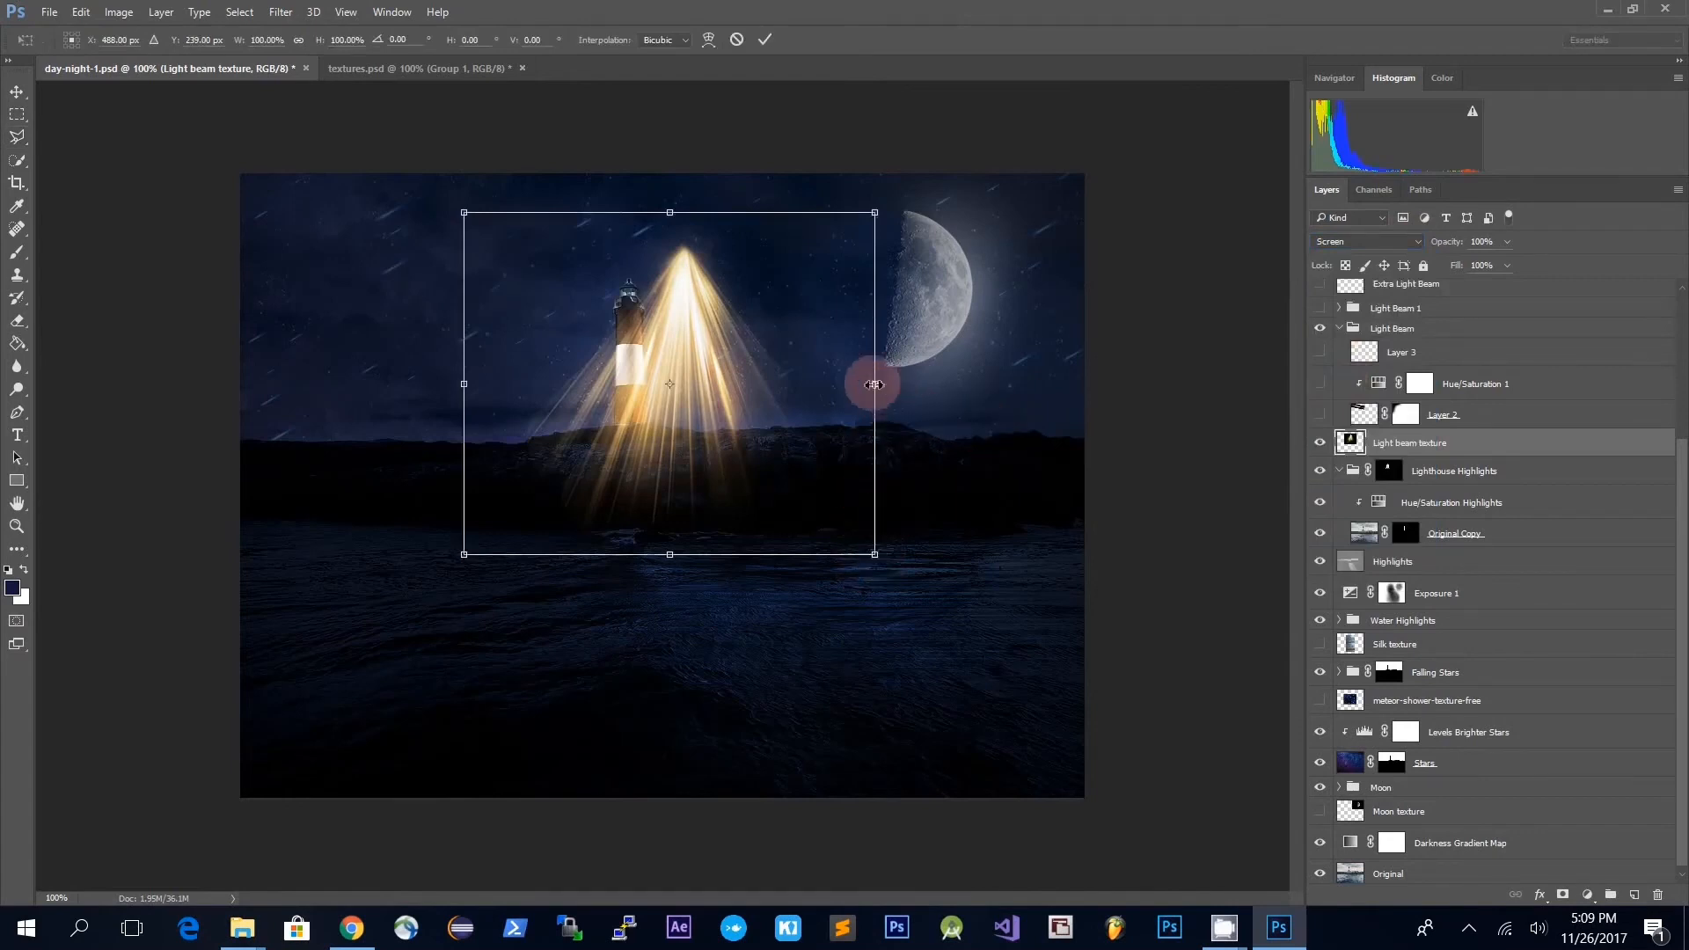
{"action": "left_click_drag", "start_coordinate": [874, 384], "coordinate": [585, 358]}
{"action": "left_click_drag", "start_coordinate": [585, 170], "coordinate": [712, 479]}
{"action": "left_click_drag", "start_coordinate": [600, 410], "coordinate": [535, 272]}
{"action": "left_click_drag", "start_coordinate": [507, 205], "coordinate": [533, 282]}
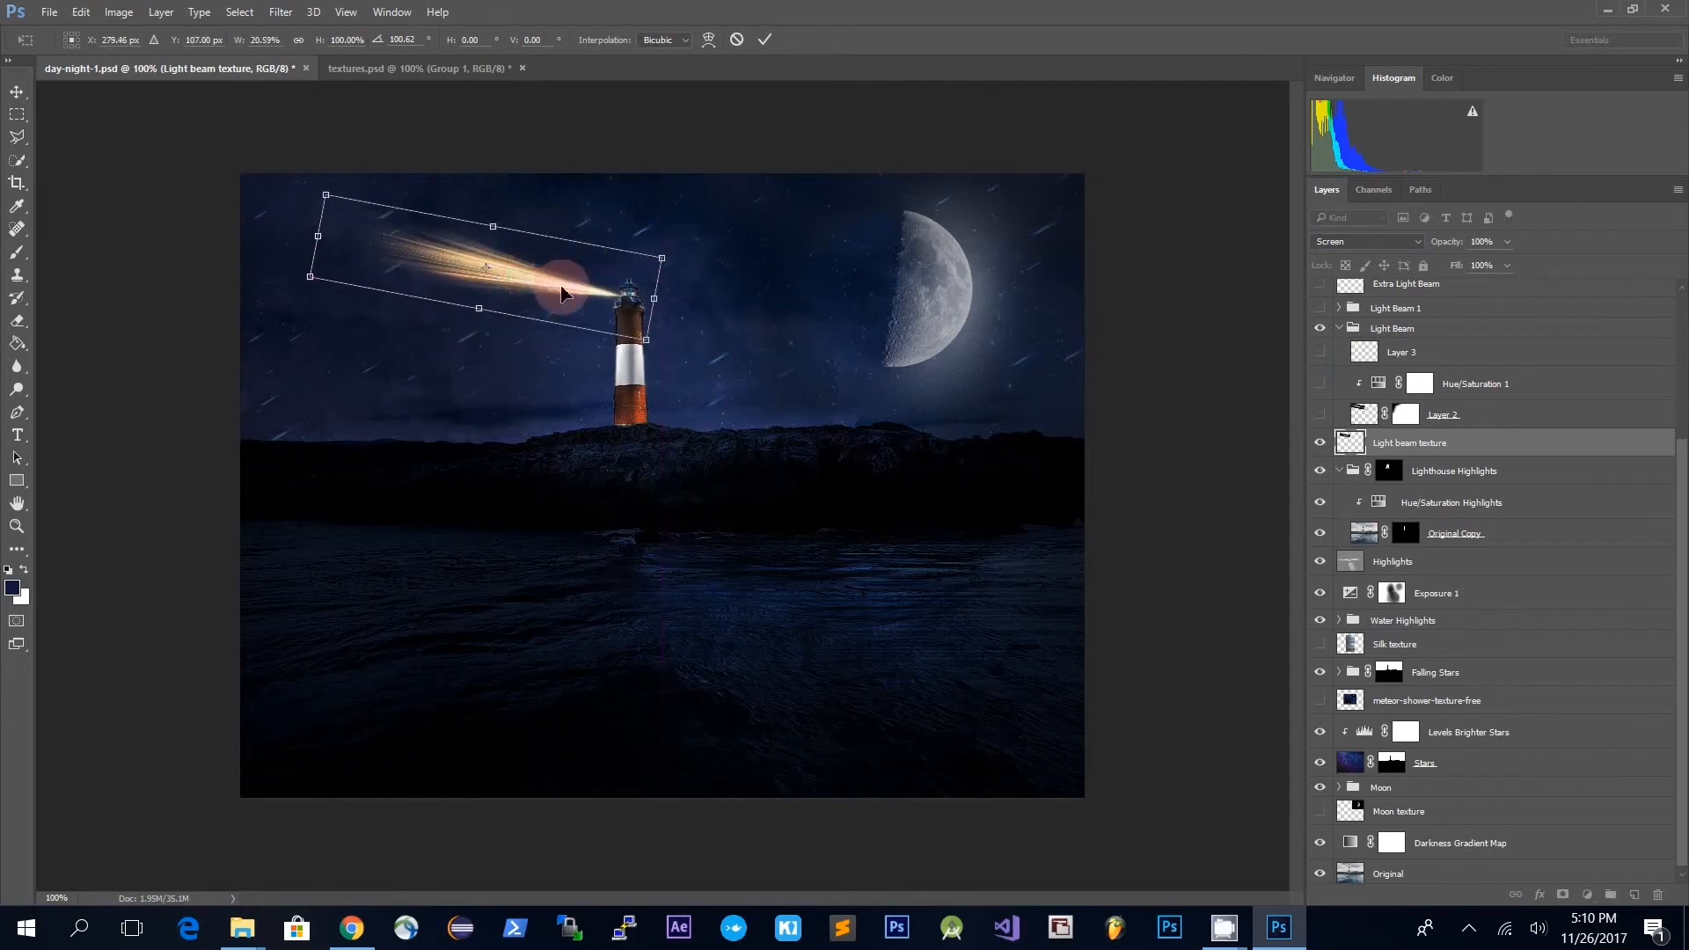
- Nudge the light beam slightly up and right so its tip meets the lighthouse lamp, and apply the transform
{"action": "key", "text": "Up"}
{"action": "key", "text": "Up"}
{"action": "key", "text": "Up"}
{"action": "key", "text": "Right"}
{"action": "key", "text": "Right"}
{"action": "key", "text": "Right"}
{"action": "key", "text": "Up"}
{"action": "key", "text": "Up"}
{"action": "key", "text": "Right"}
{"action": "key", "text": "Right"}
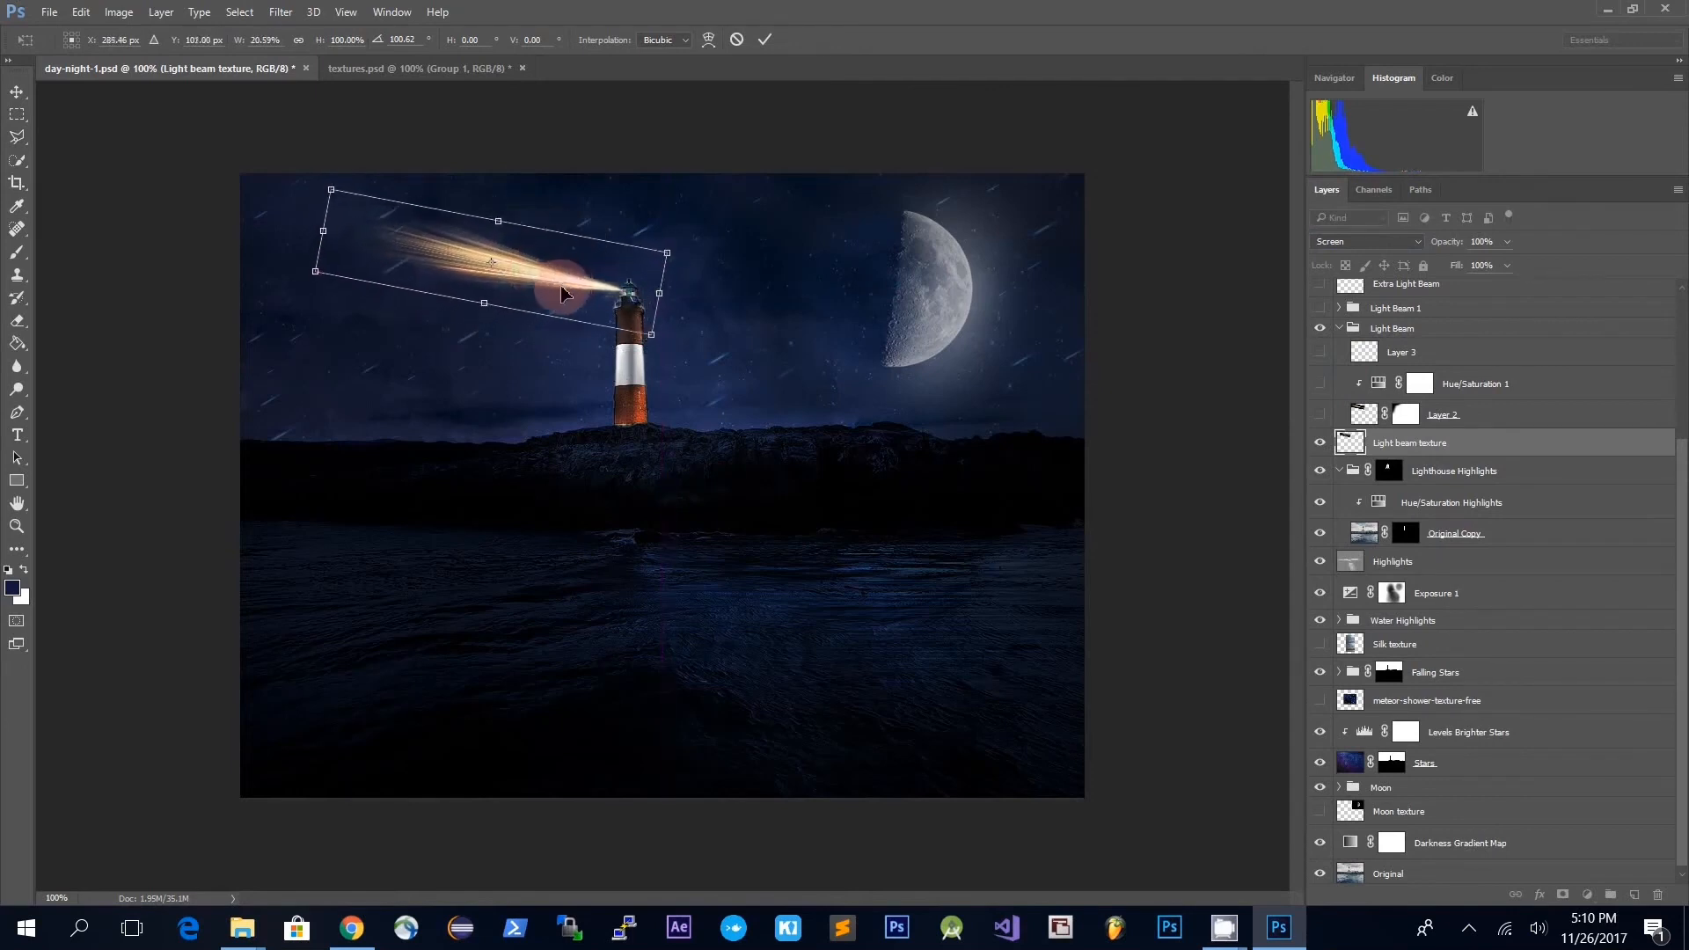
{"action": "key", "text": "Down"}
{"action": "key", "text": "Return"}
{"action": "key", "text": "l"}
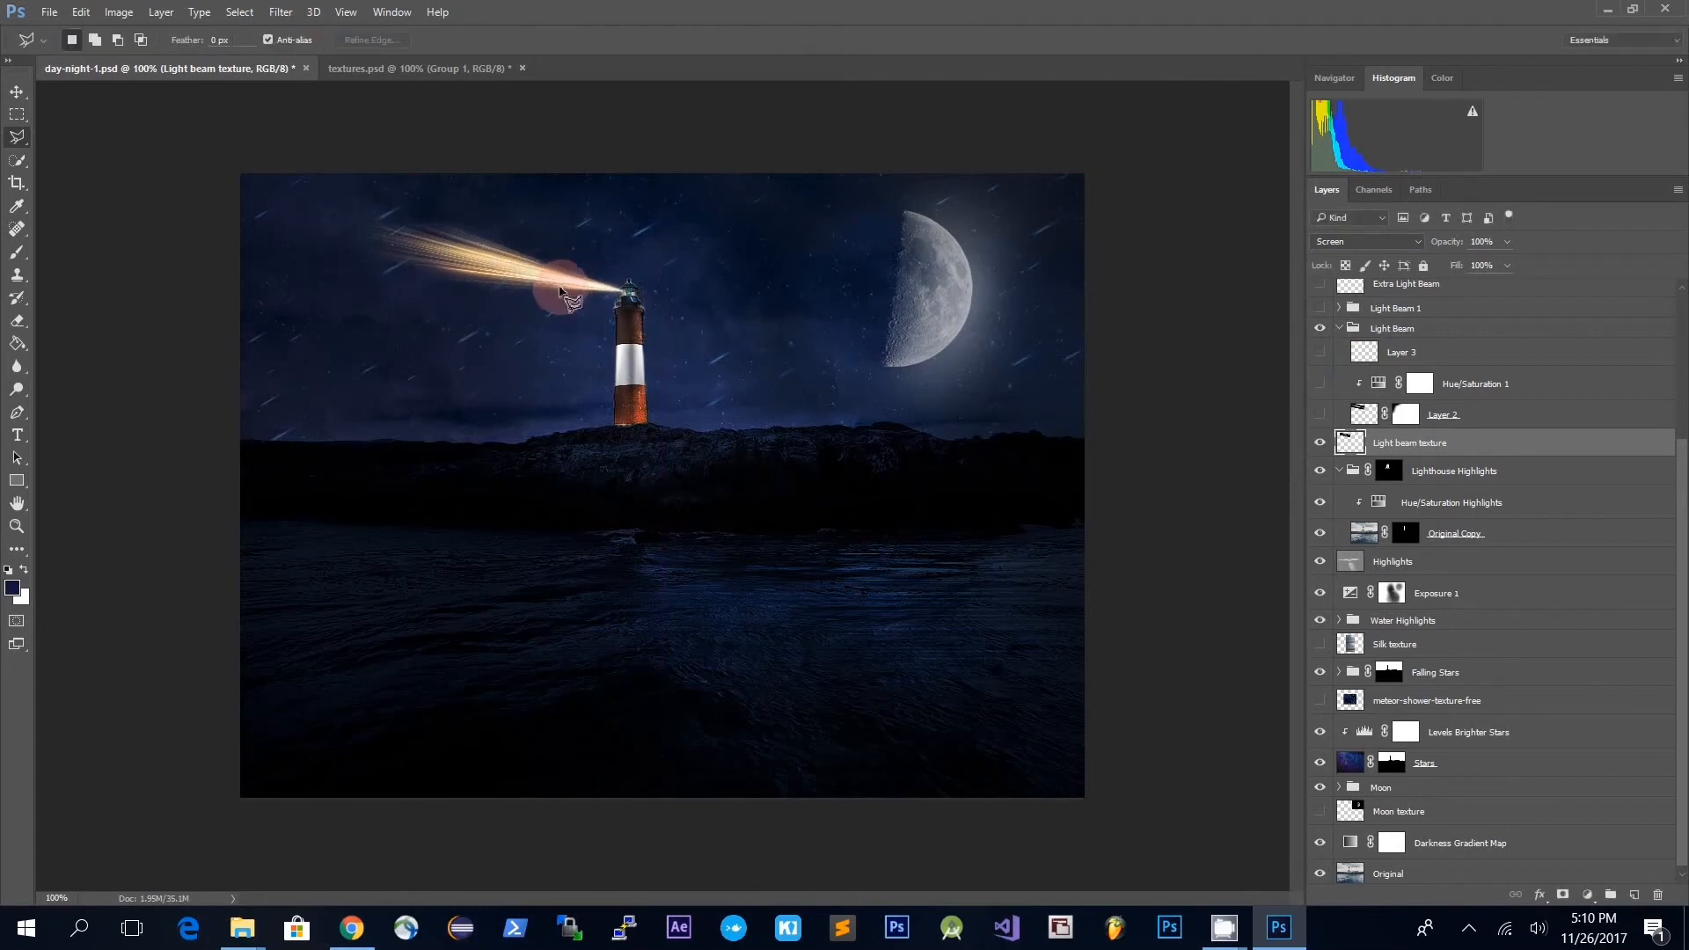
- Apply a Motion Blur to the light beam with an angle of -18° and a distance of 85 pixels
{"action": "left_click", "coordinate": [283, 13]}
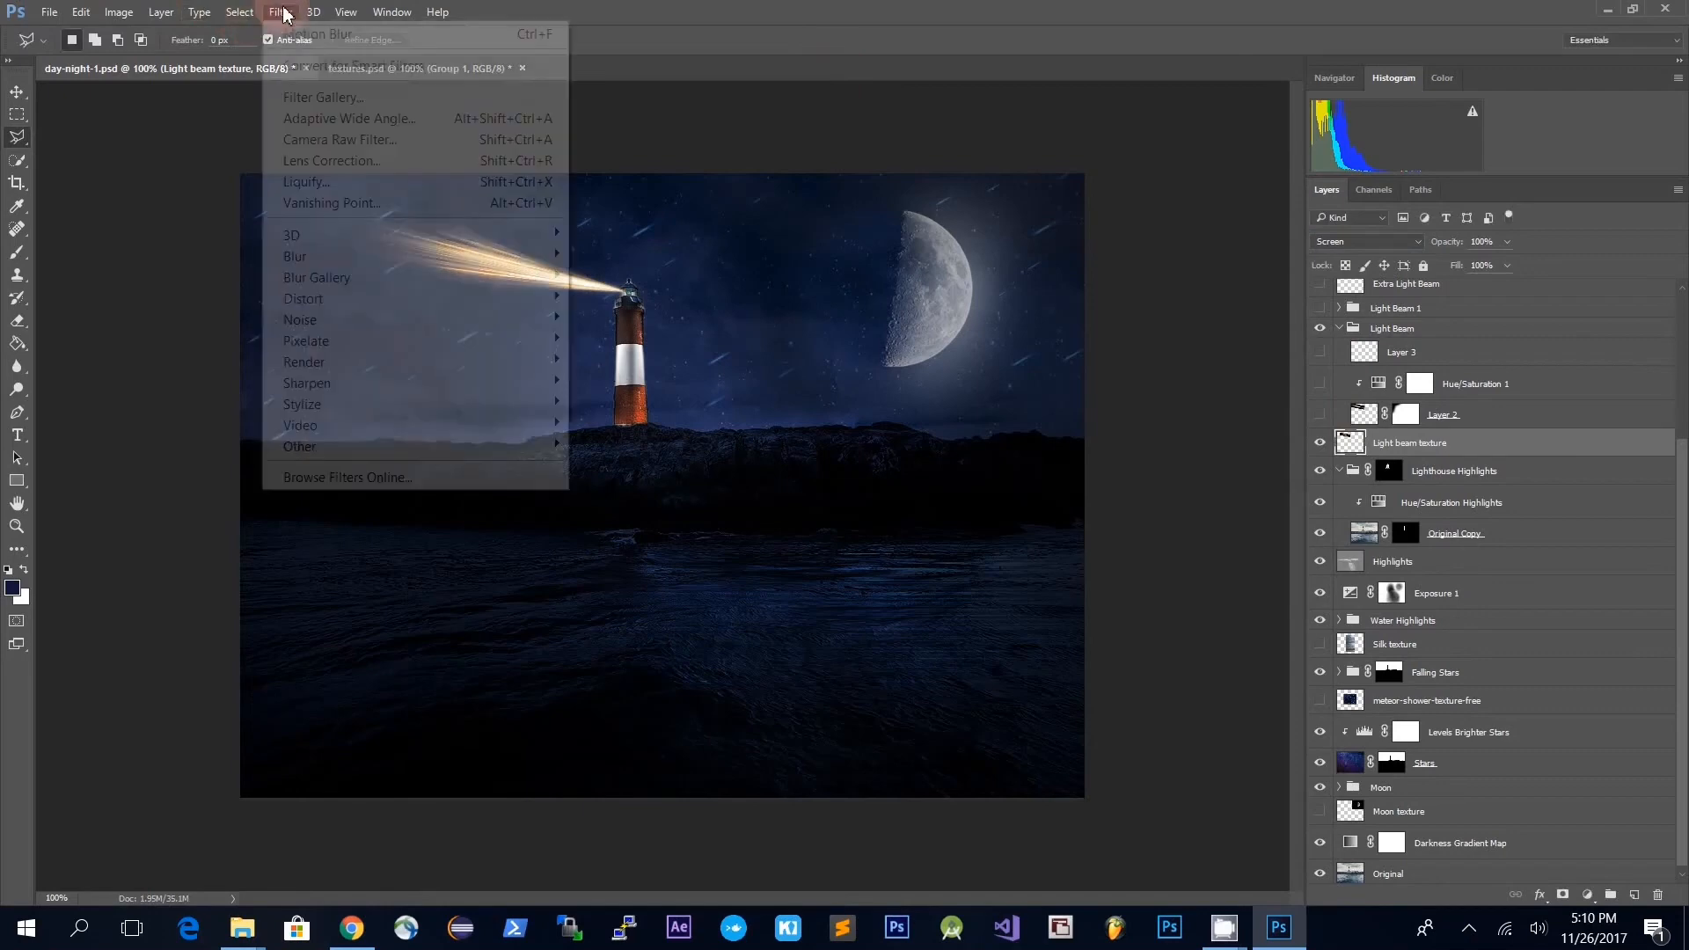
{"action": "mouse_move", "coordinate": [325, 257]}
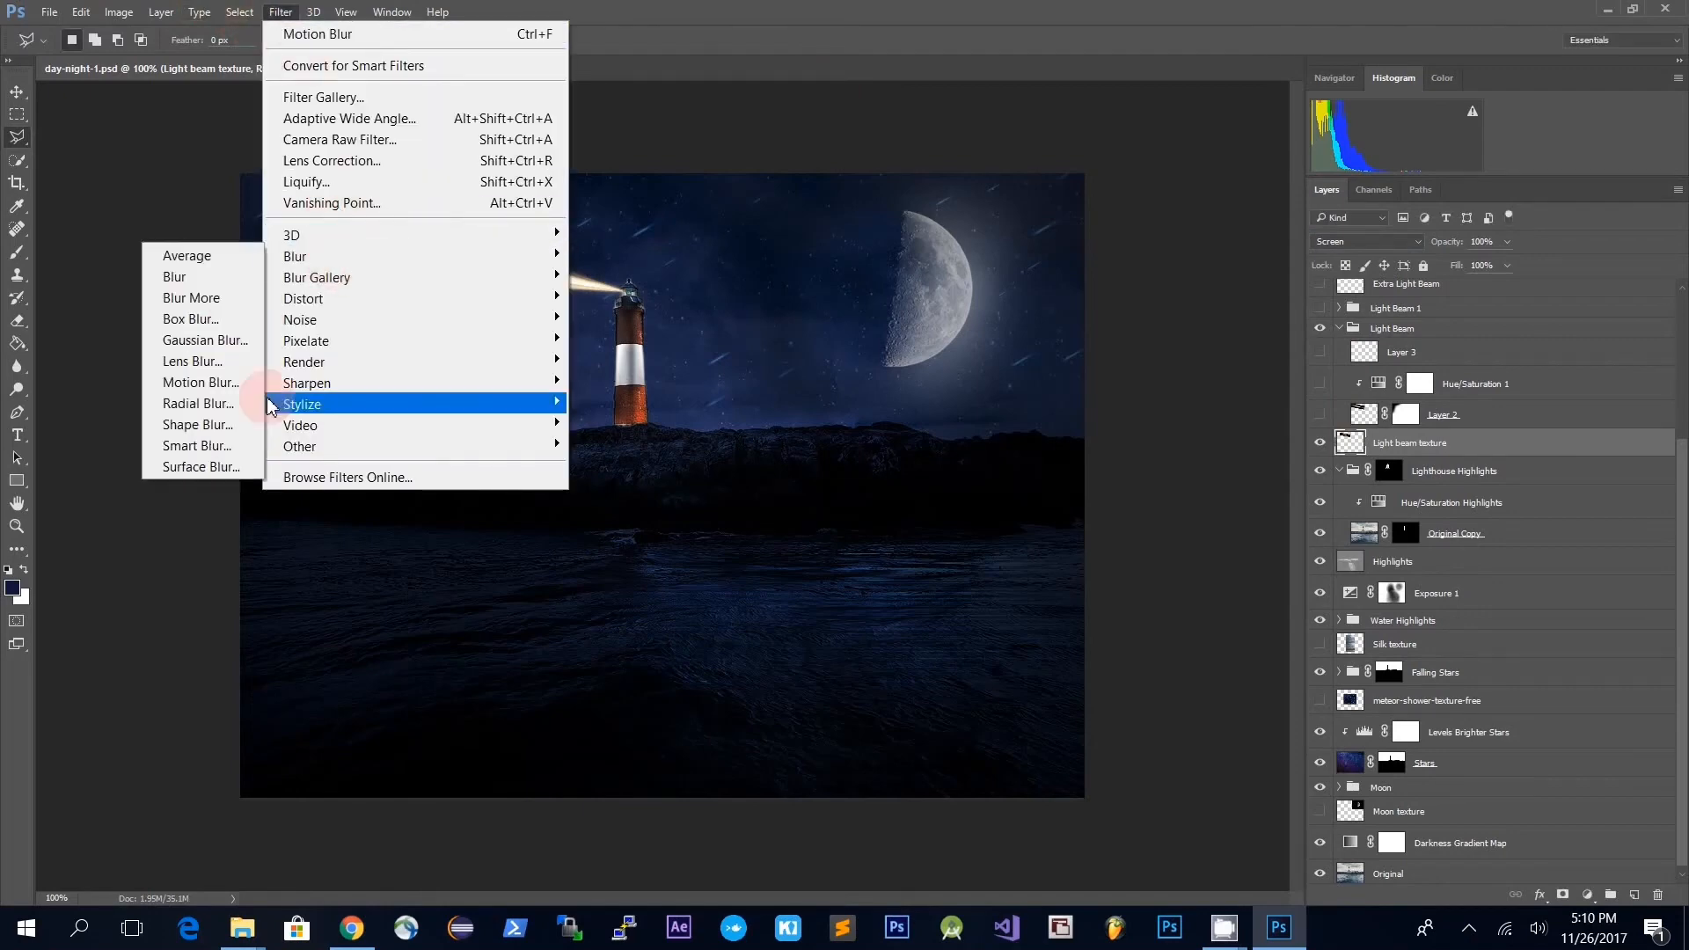
{"action": "left_click", "coordinate": [215, 382]}
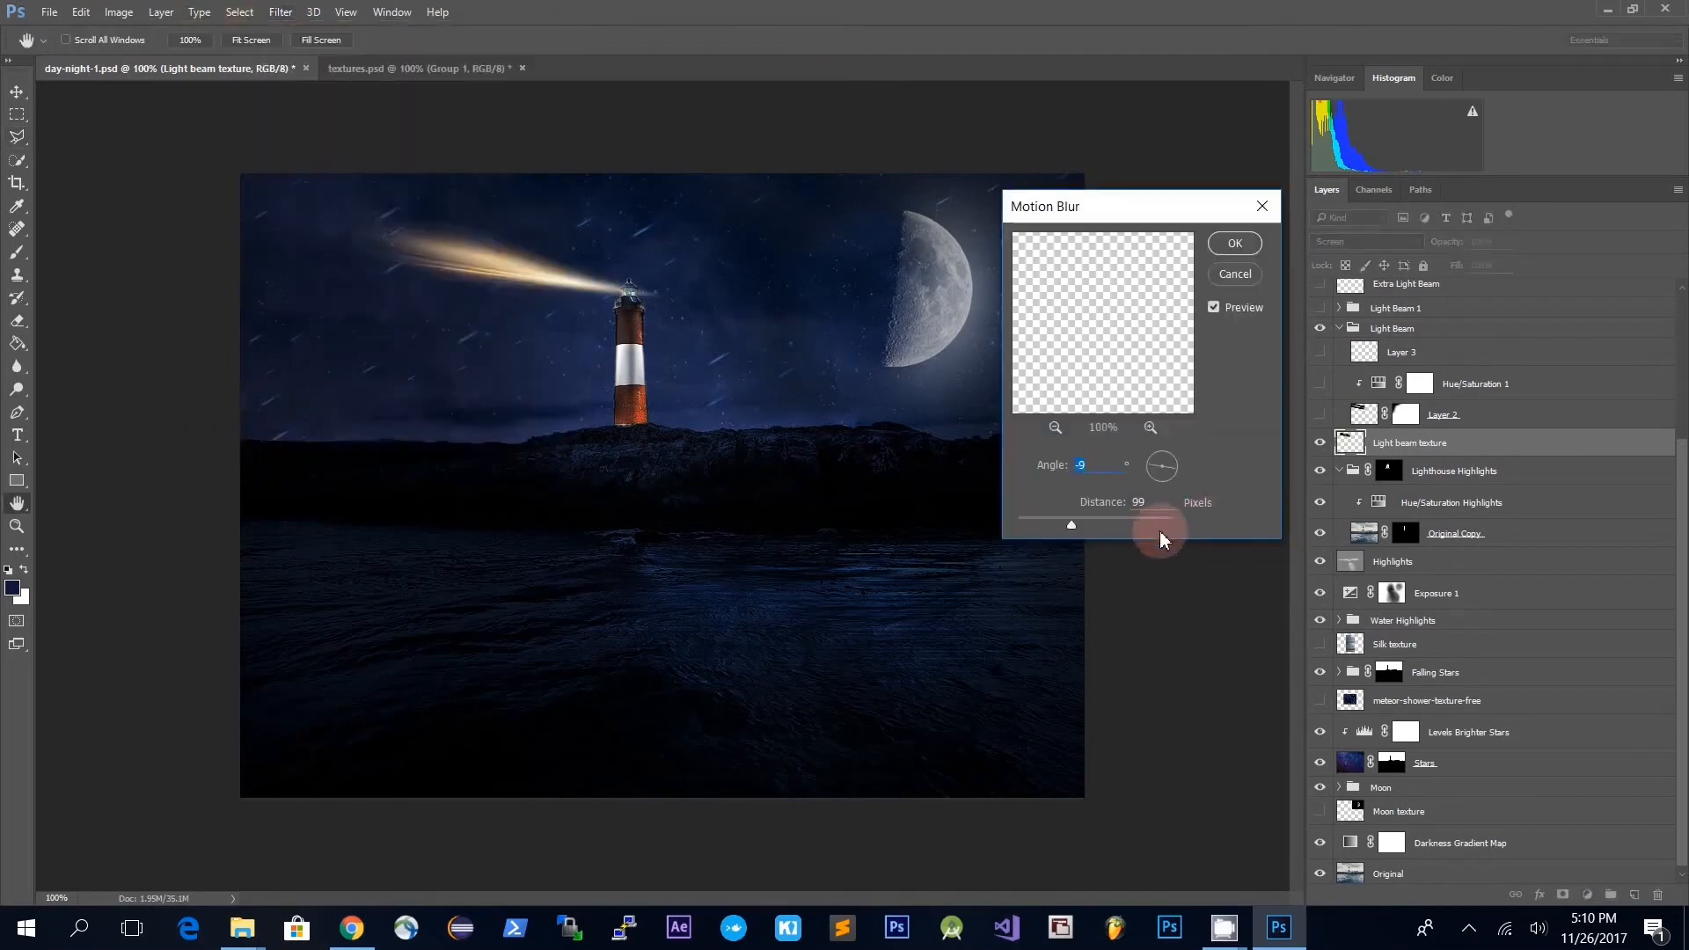
{"action": "left_click_drag", "start_coordinate": [1067, 525], "coordinate": [1071, 520]}
{"action": "left_click", "coordinate": [1129, 510]}
{"action": "left_click_drag", "start_coordinate": [1166, 474], "coordinate": [1176, 474]}
{"action": "type", "text": "0"}
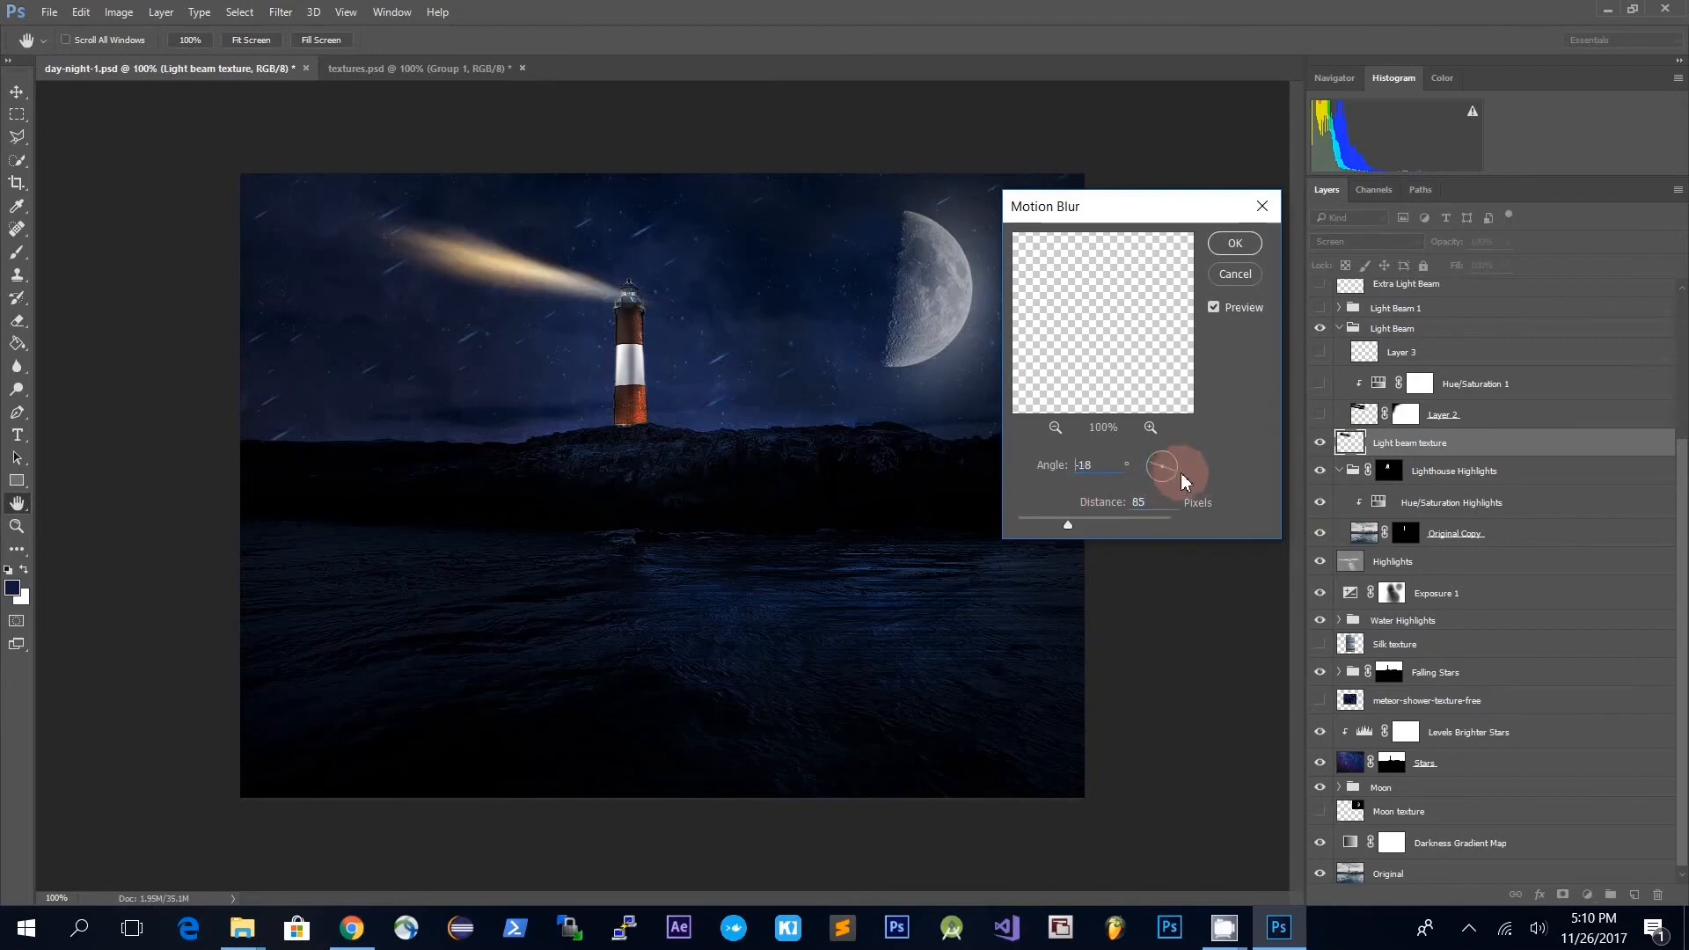
{"action": "left_click", "coordinate": [1243, 252]}
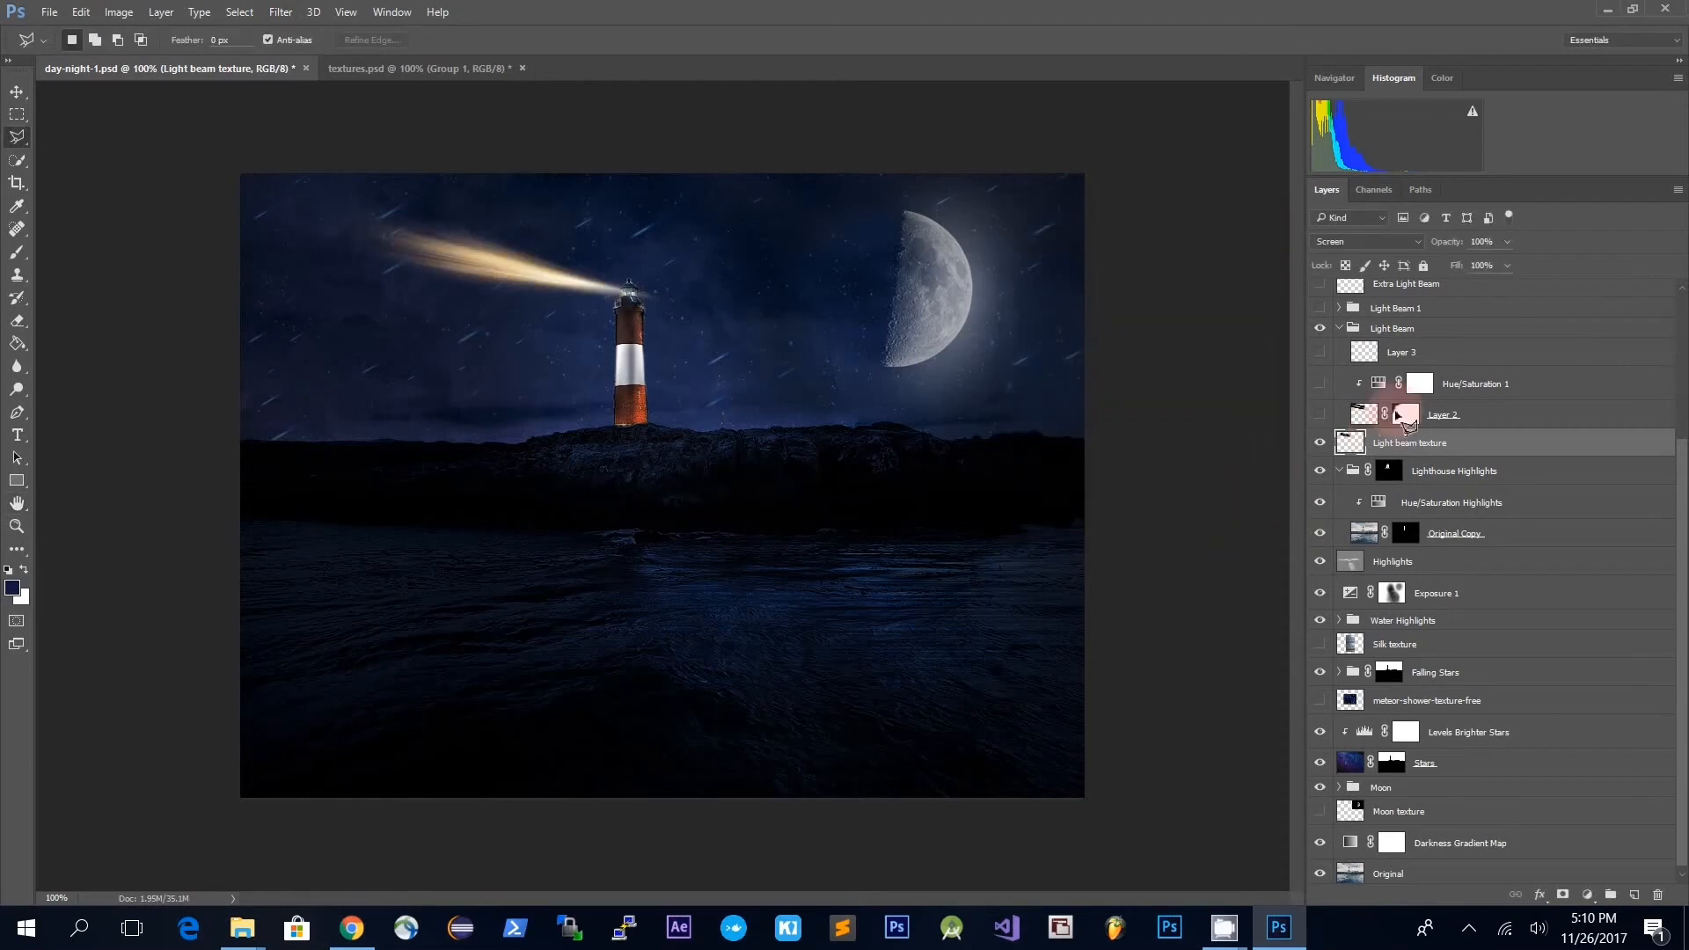
- Hide the Light beam texture layer and show Layer 2 with its clipped Hue/Saturation 1 adjustment in the Light Beam group
{"action": "left_click", "coordinate": [1320, 440]}
{"action": "left_click", "coordinate": [1319, 414]}
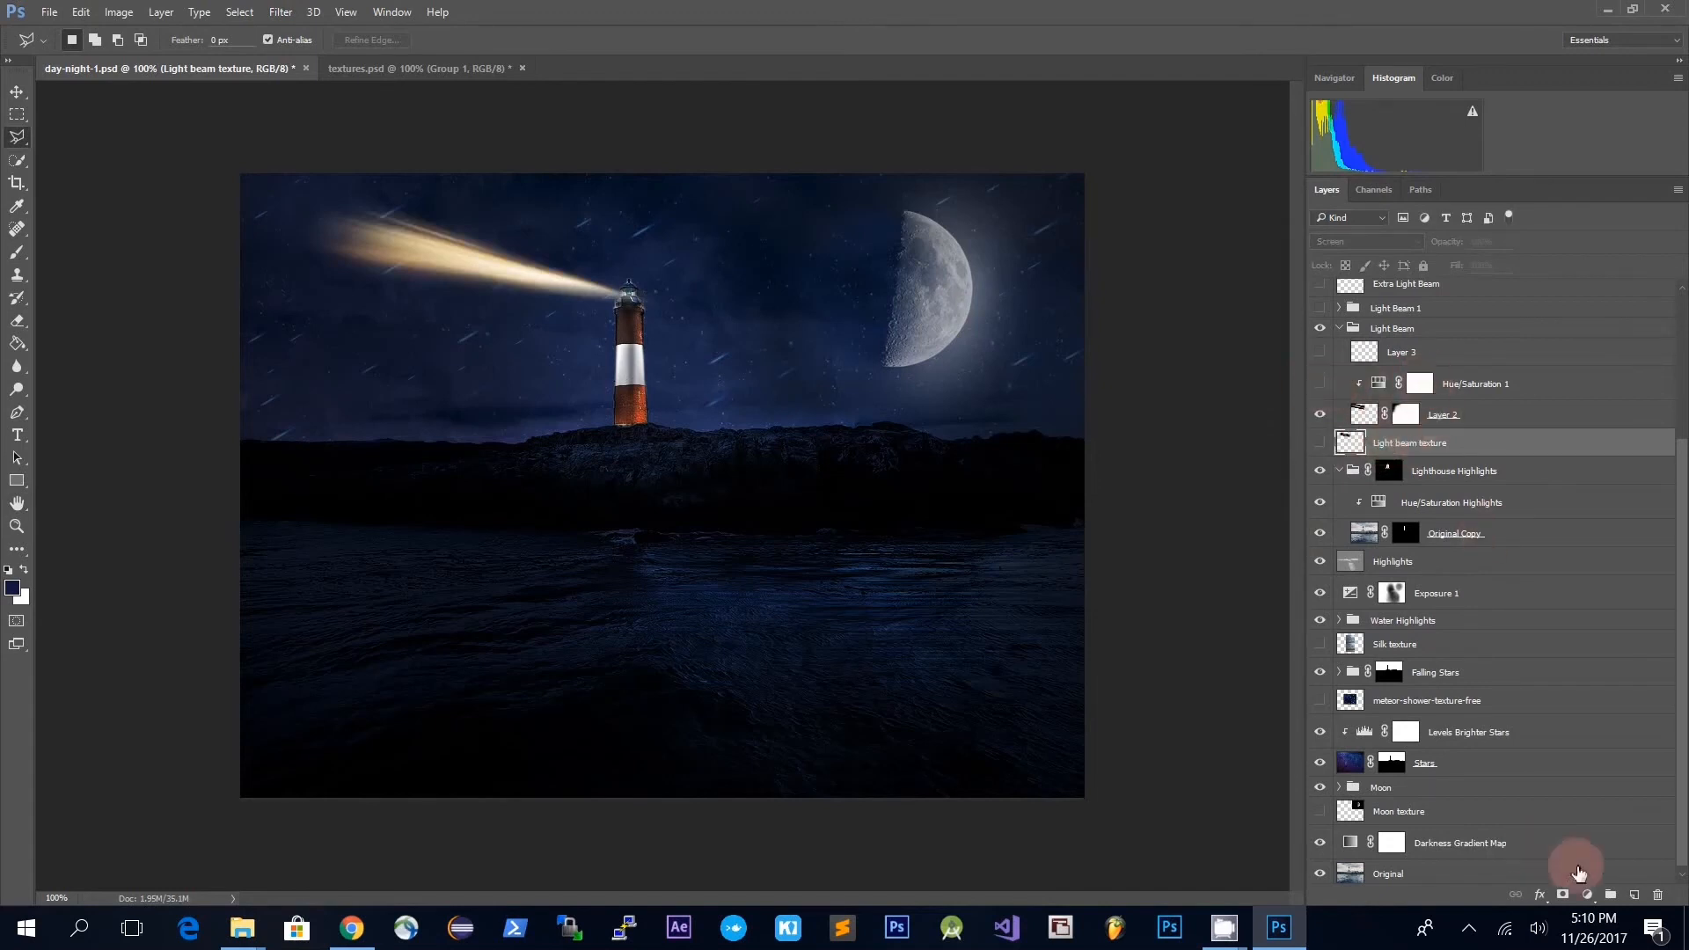
{"action": "left_click", "coordinate": [1585, 894]}
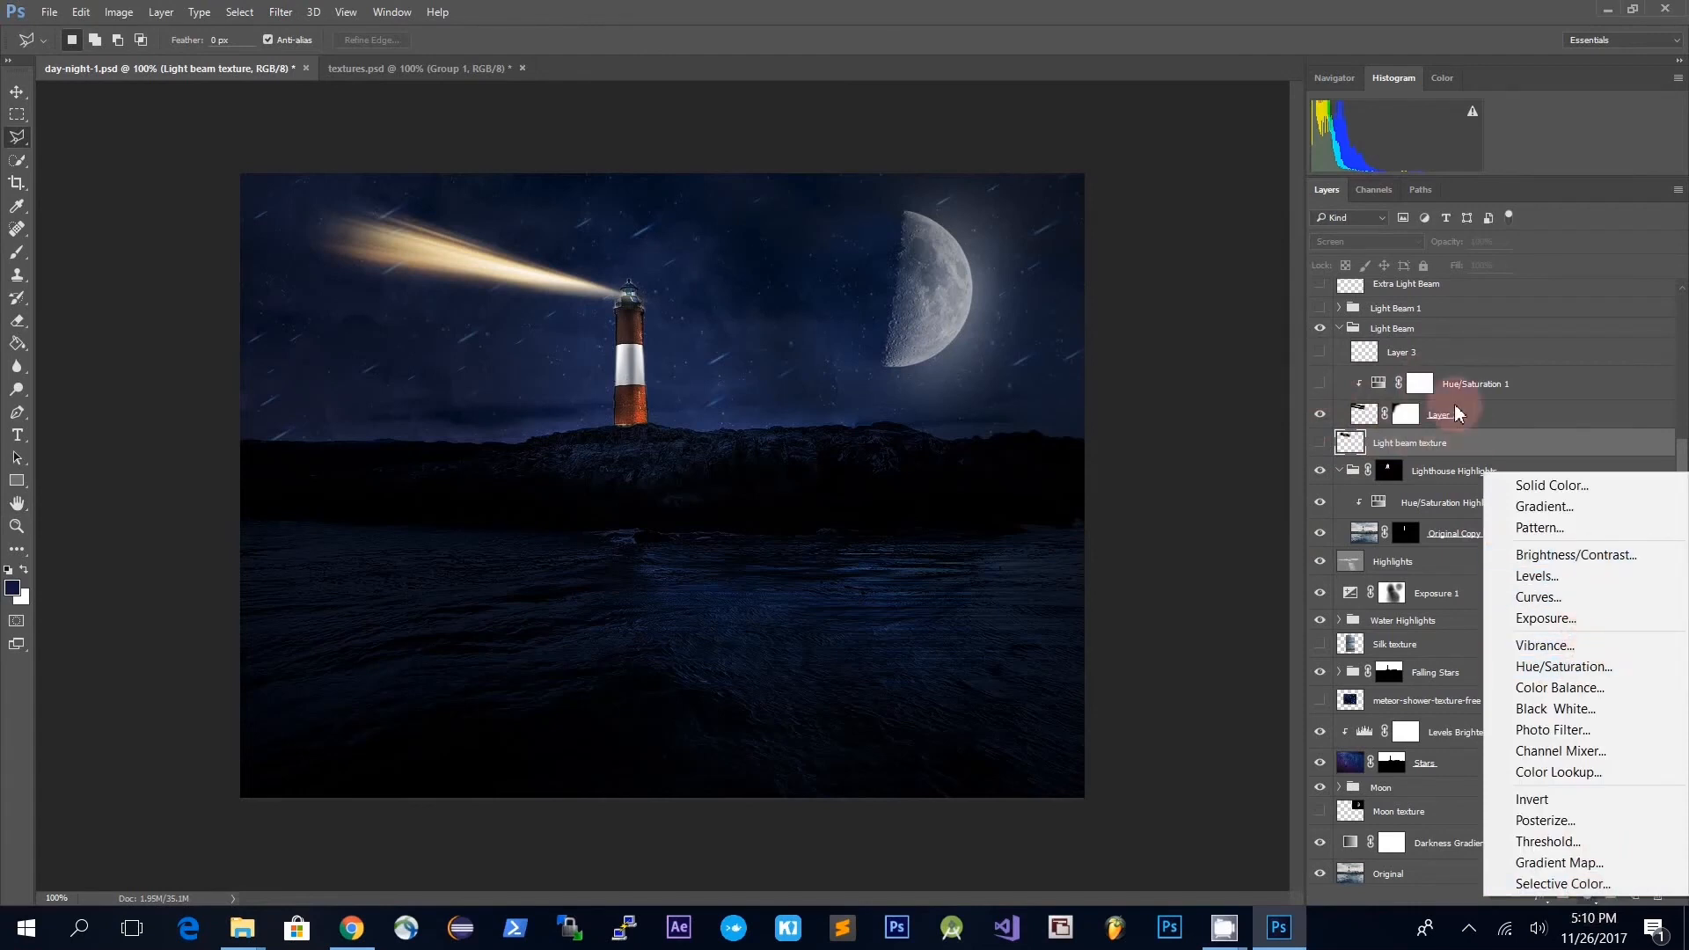
{"action": "left_click", "coordinate": [1318, 388]}
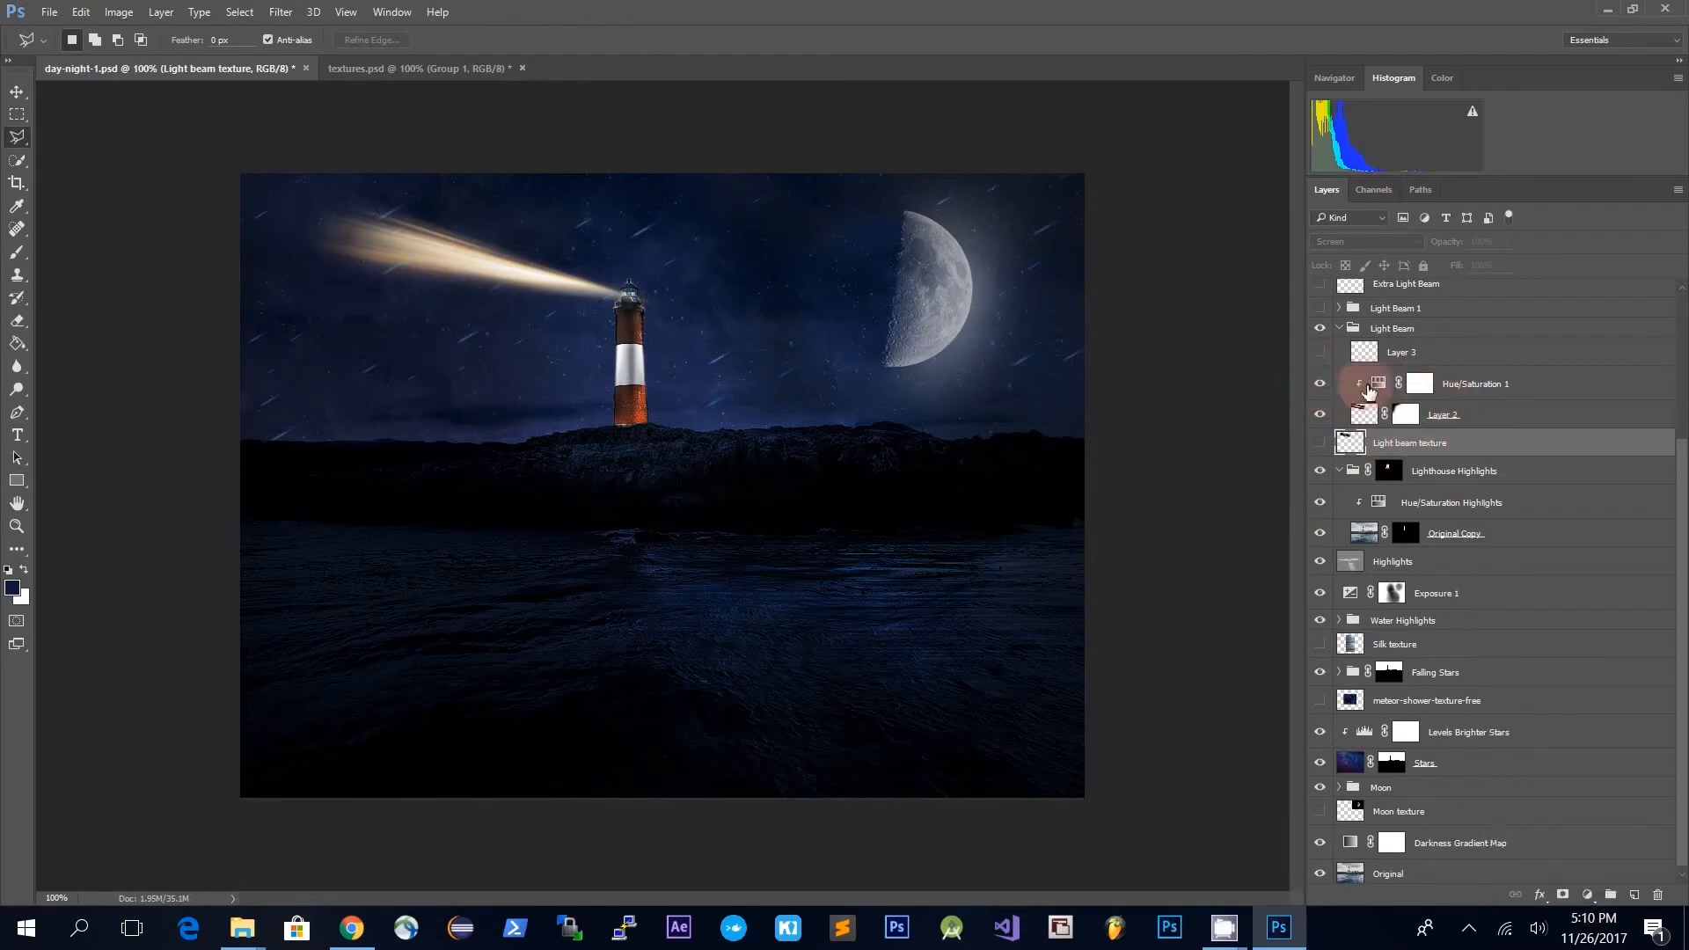
- Review the saturation setting of the Hue/Saturation 1 adjustment above Layer 2
{"action": "double_click", "coordinate": [1378, 384]}
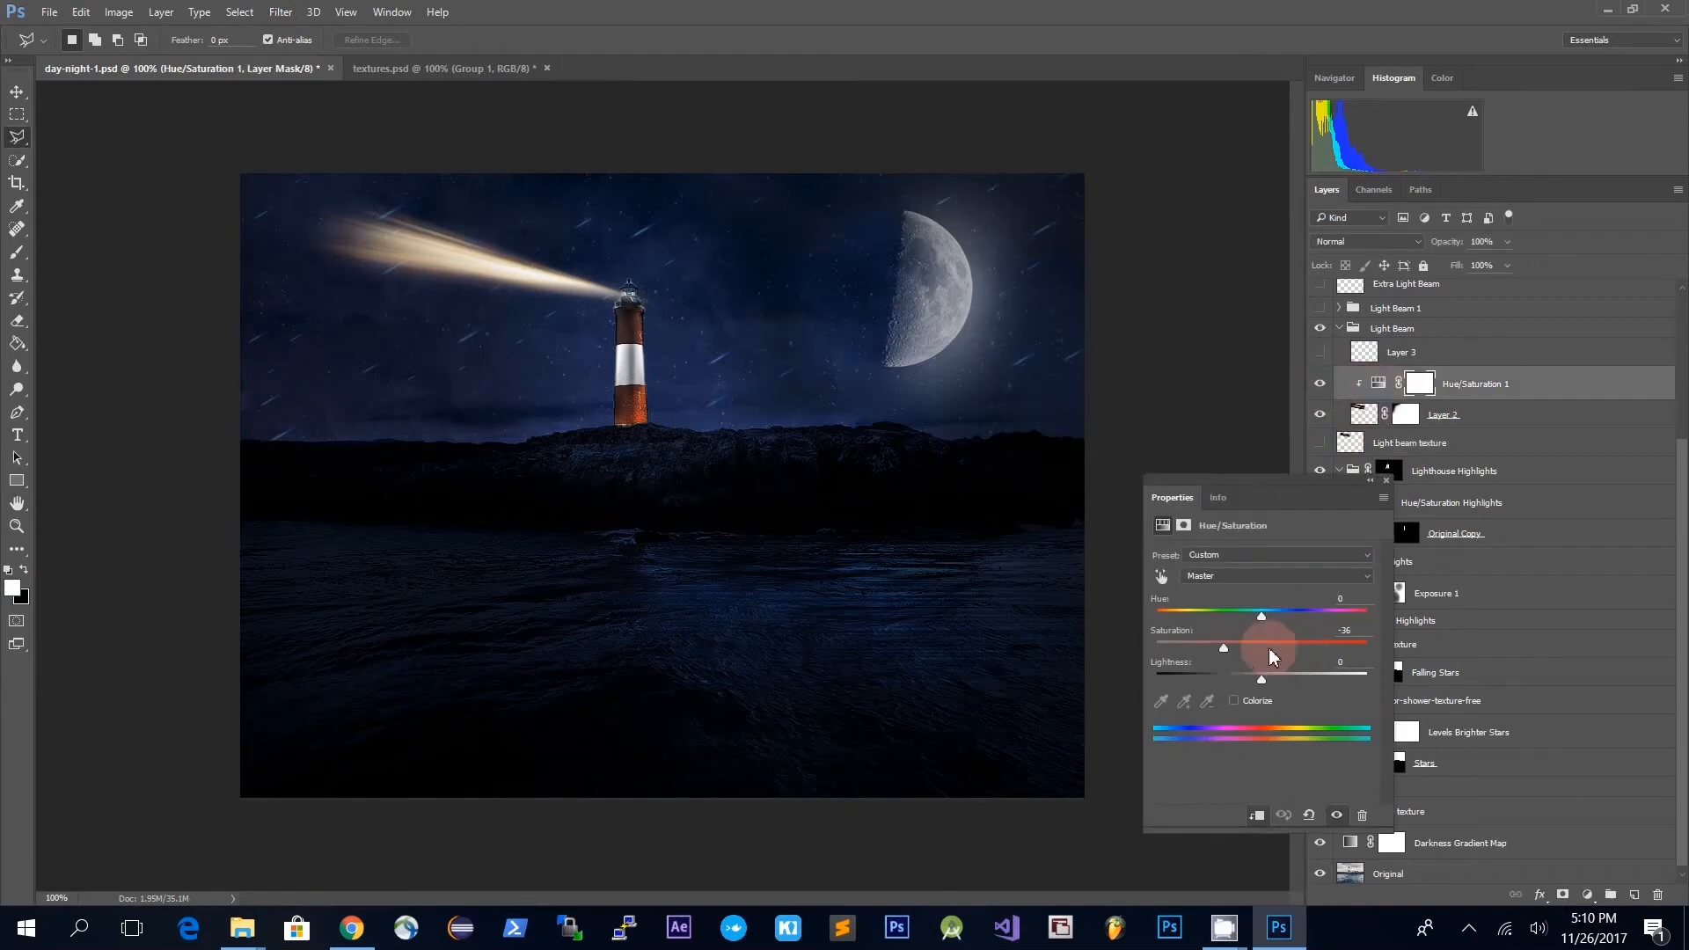
{"action": "left_click_drag", "start_coordinate": [1261, 645], "coordinate": [1232, 651]}
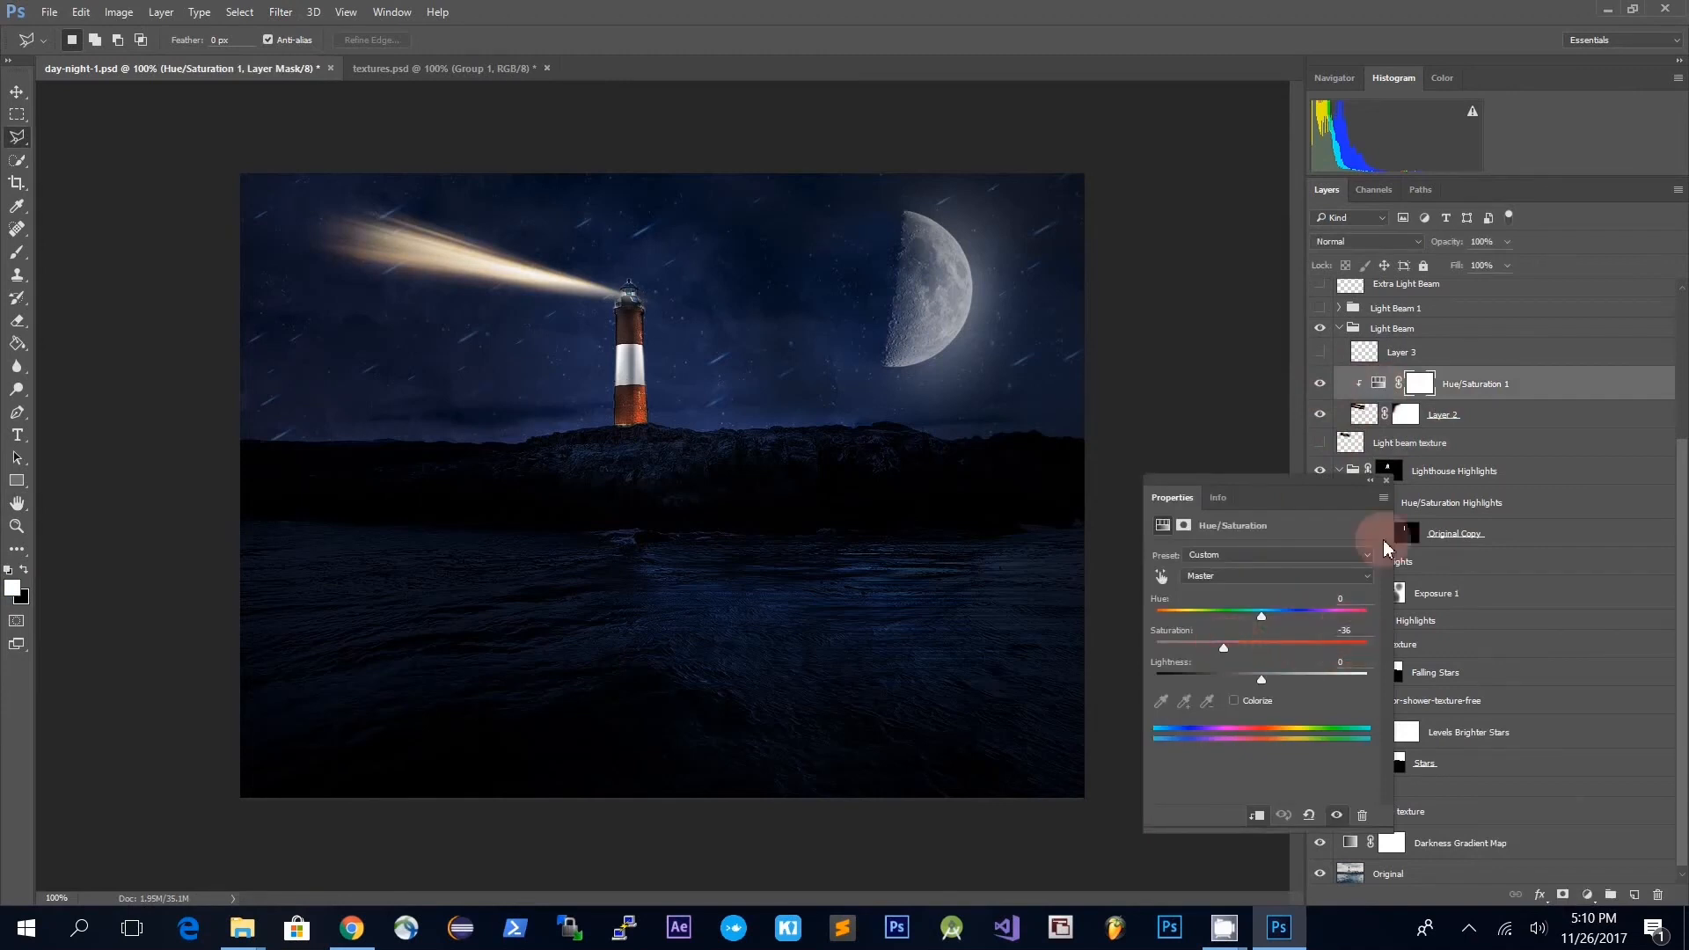
{"action": "left_click", "coordinate": [1364, 382]}
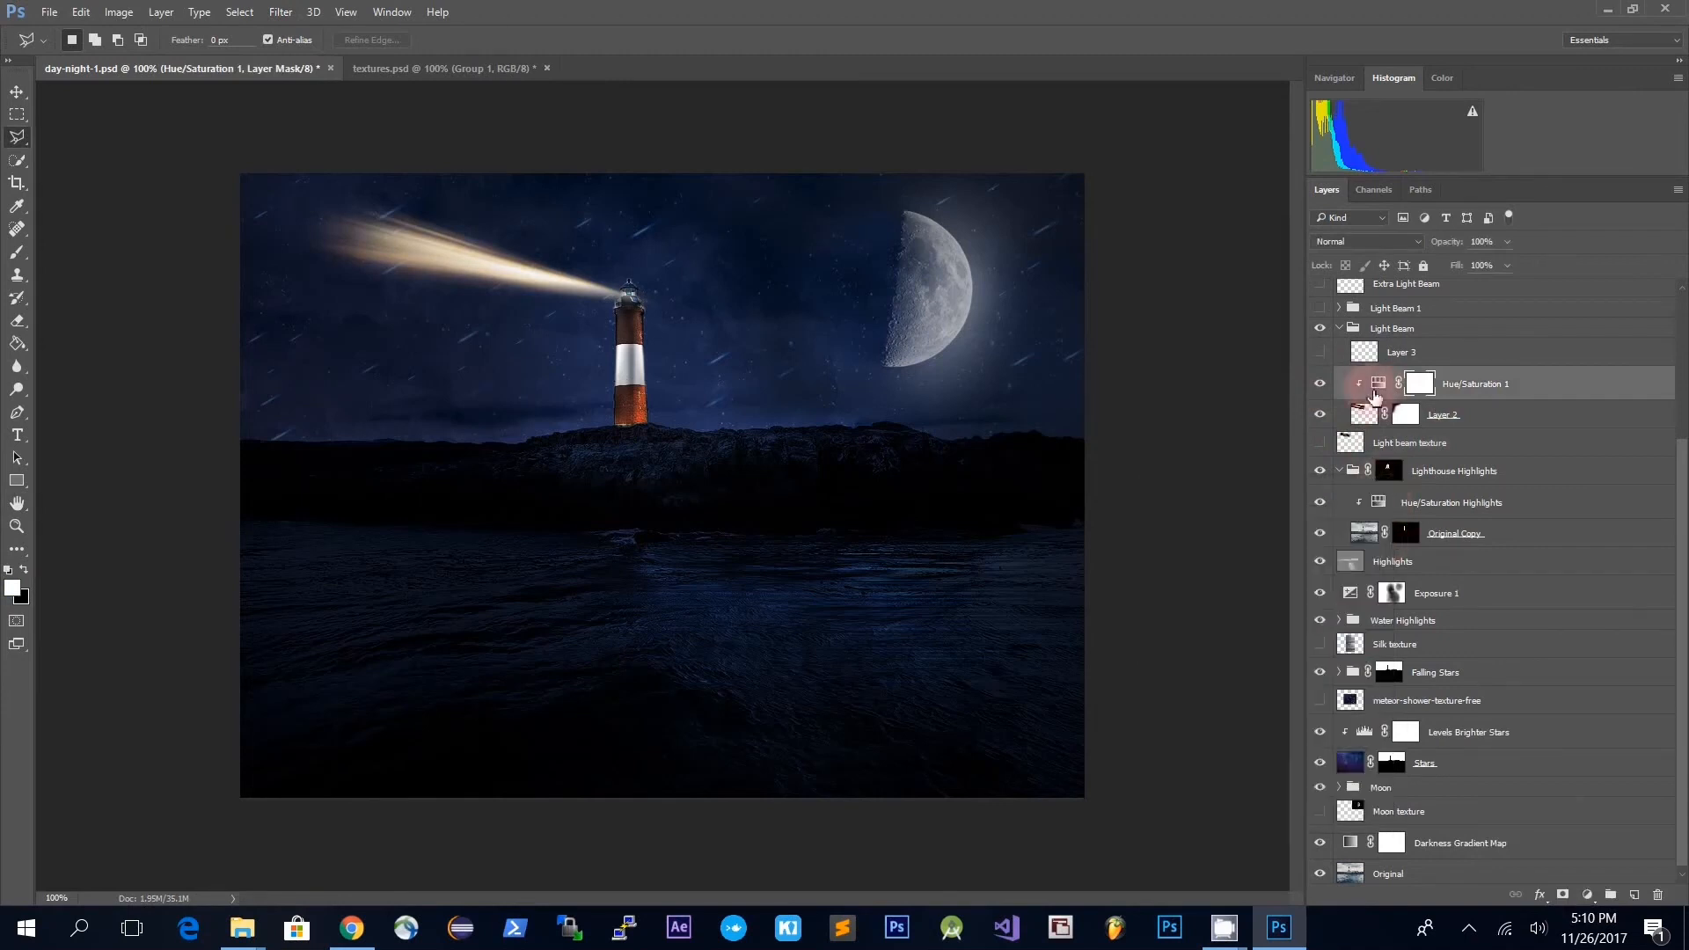
- Preview Layer 3 in the Light Beam group and add a new blank layer above it
{"action": "left_click", "coordinate": [1320, 354]}
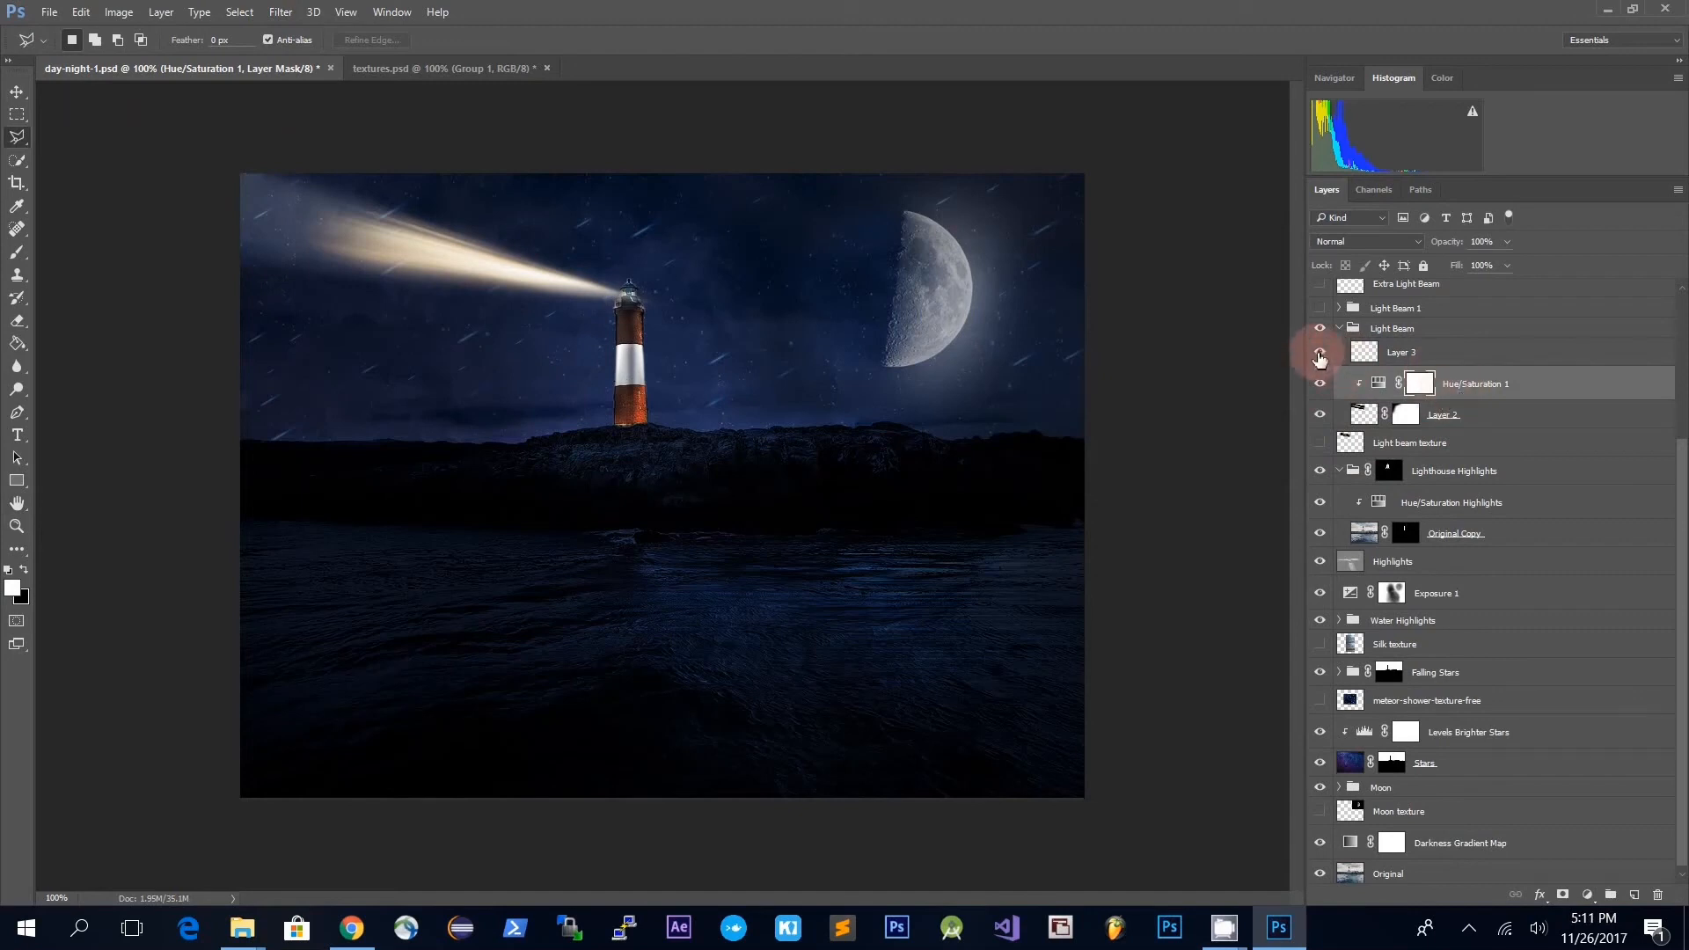
{"action": "left_click", "coordinate": [1320, 355]}
{"action": "left_click", "coordinate": [1481, 359]}
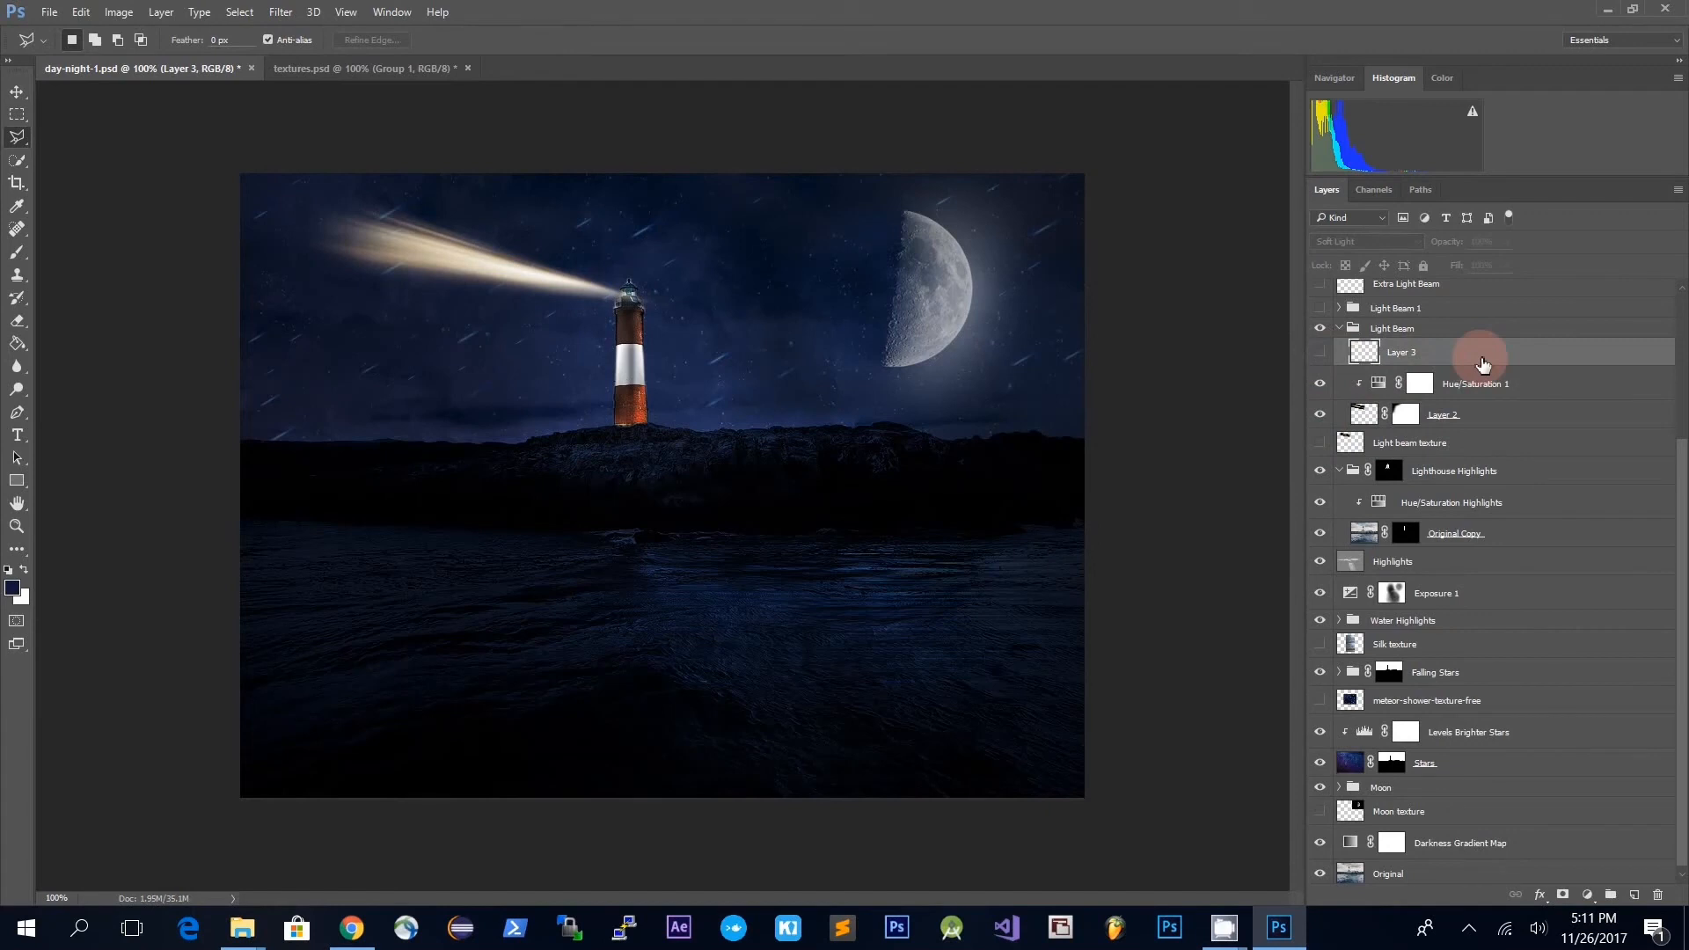
{"action": "key", "text": "ctrl+shift+n"}
{"action": "key", "text": "Return"}
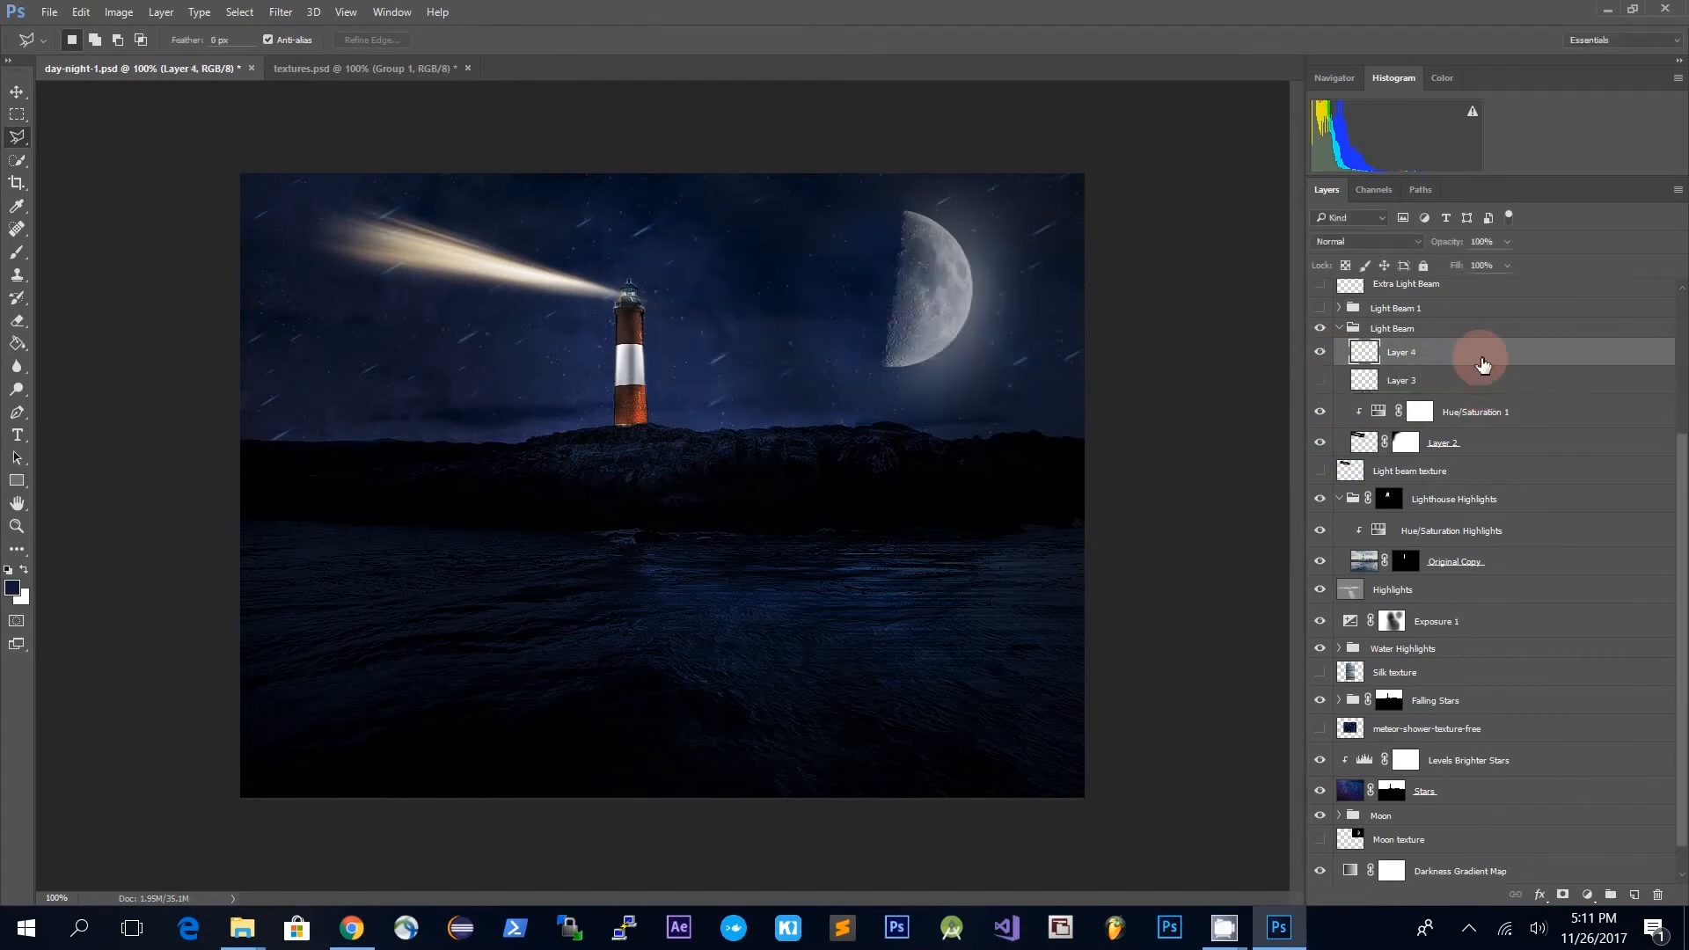
- Select a widening beam shape with the Polygonal Lasso from the lighthouse lamp to beyond the canvas's upper-left corner
{"action": "right_click", "coordinate": [16, 137]}
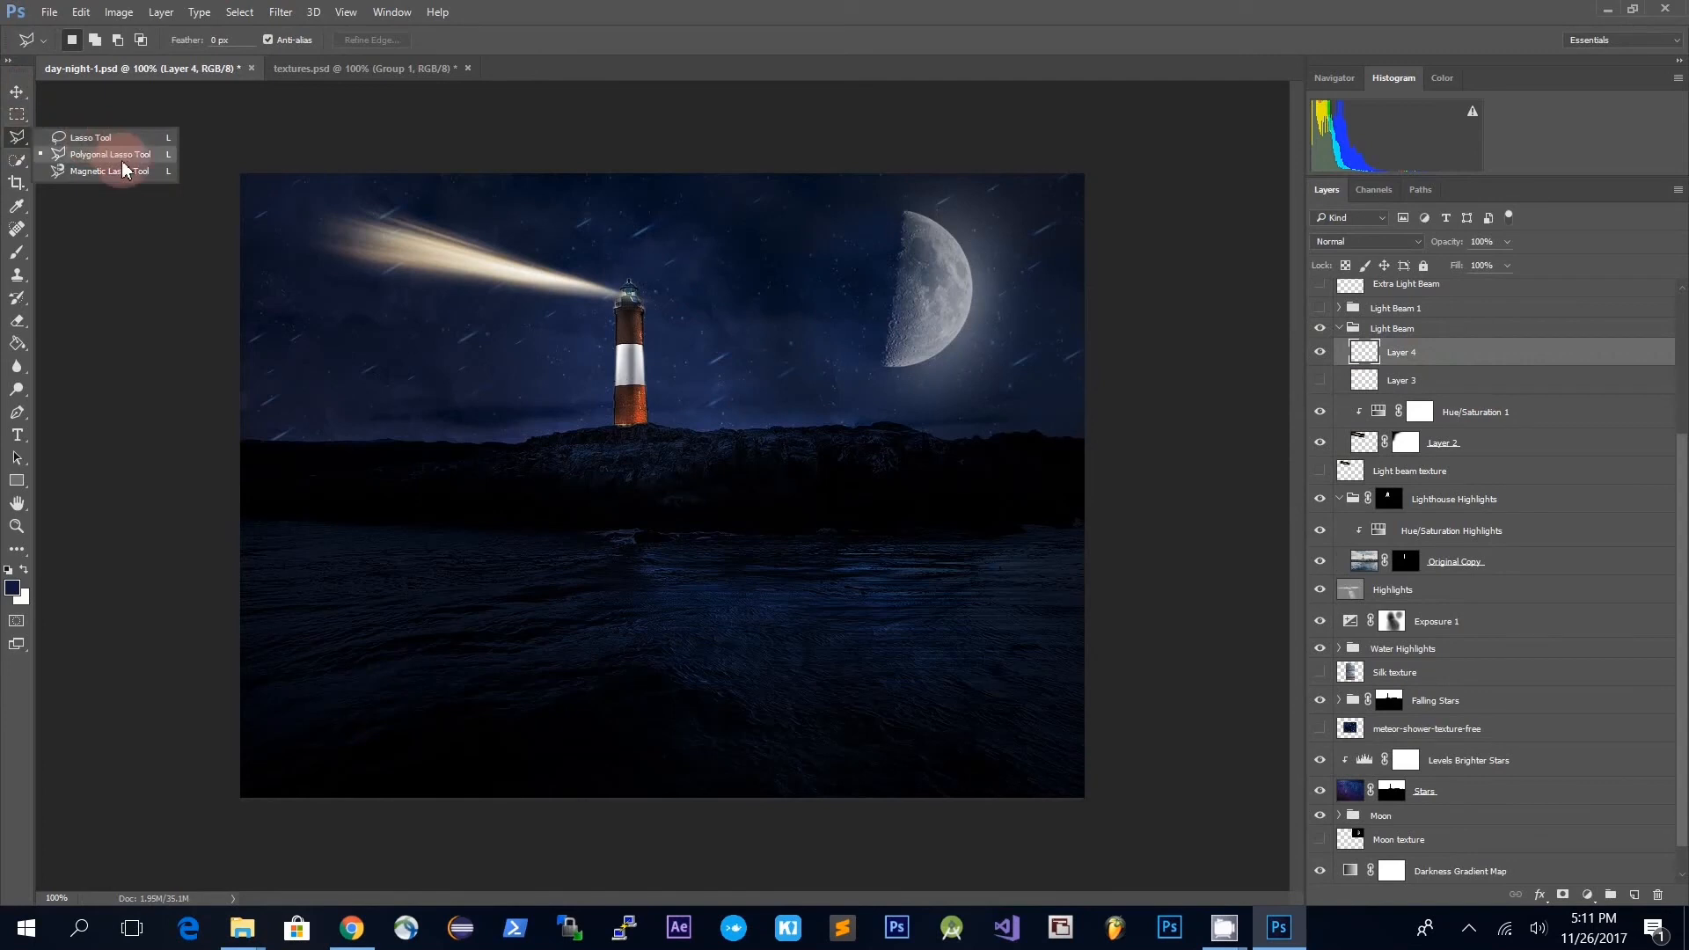
{"action": "left_click", "coordinate": [121, 159]}
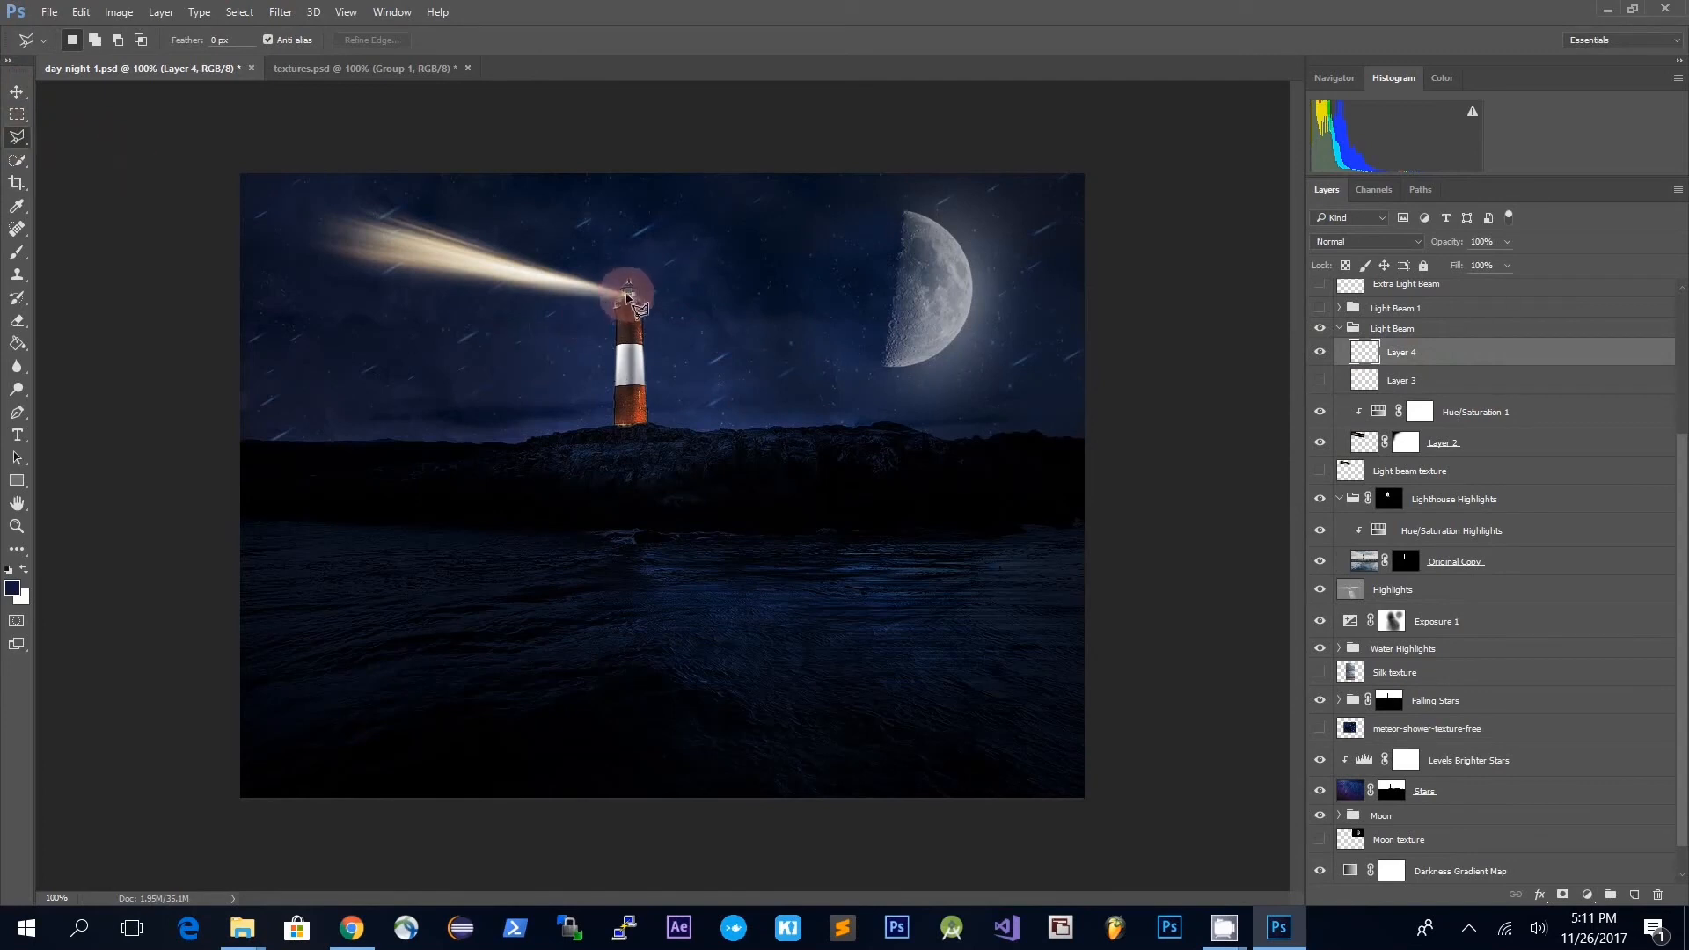
{"action": "left_click_drag", "start_coordinate": [628, 294], "coordinate": [176, 143]}
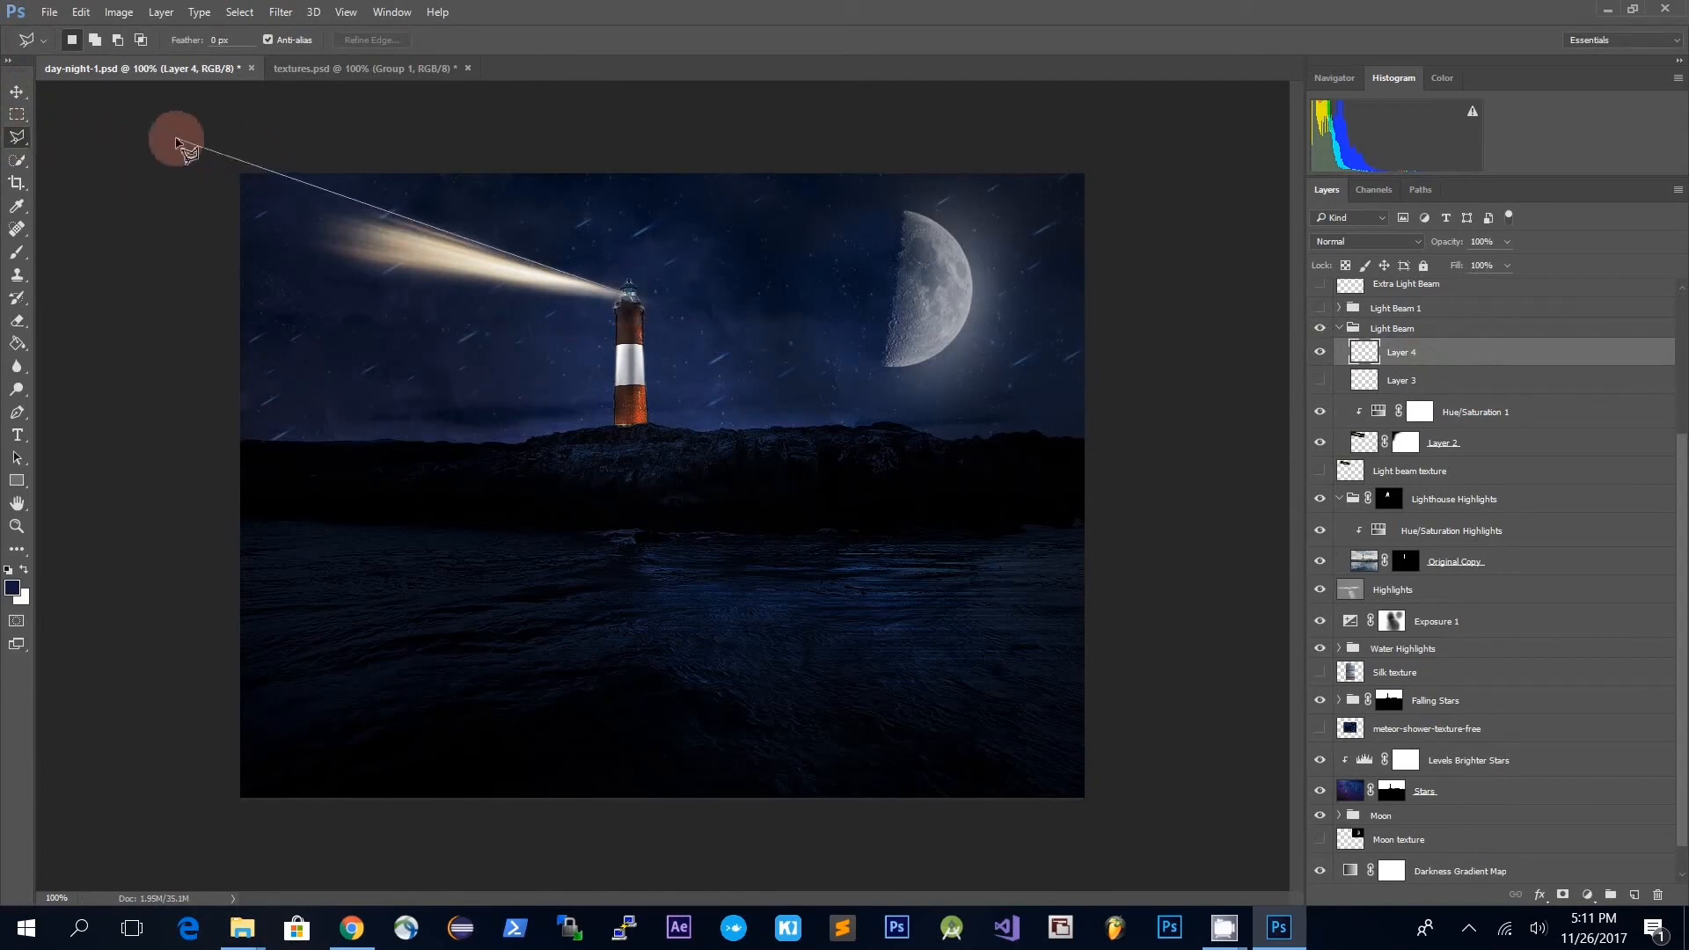
{"action": "left_click", "coordinate": [176, 139]}
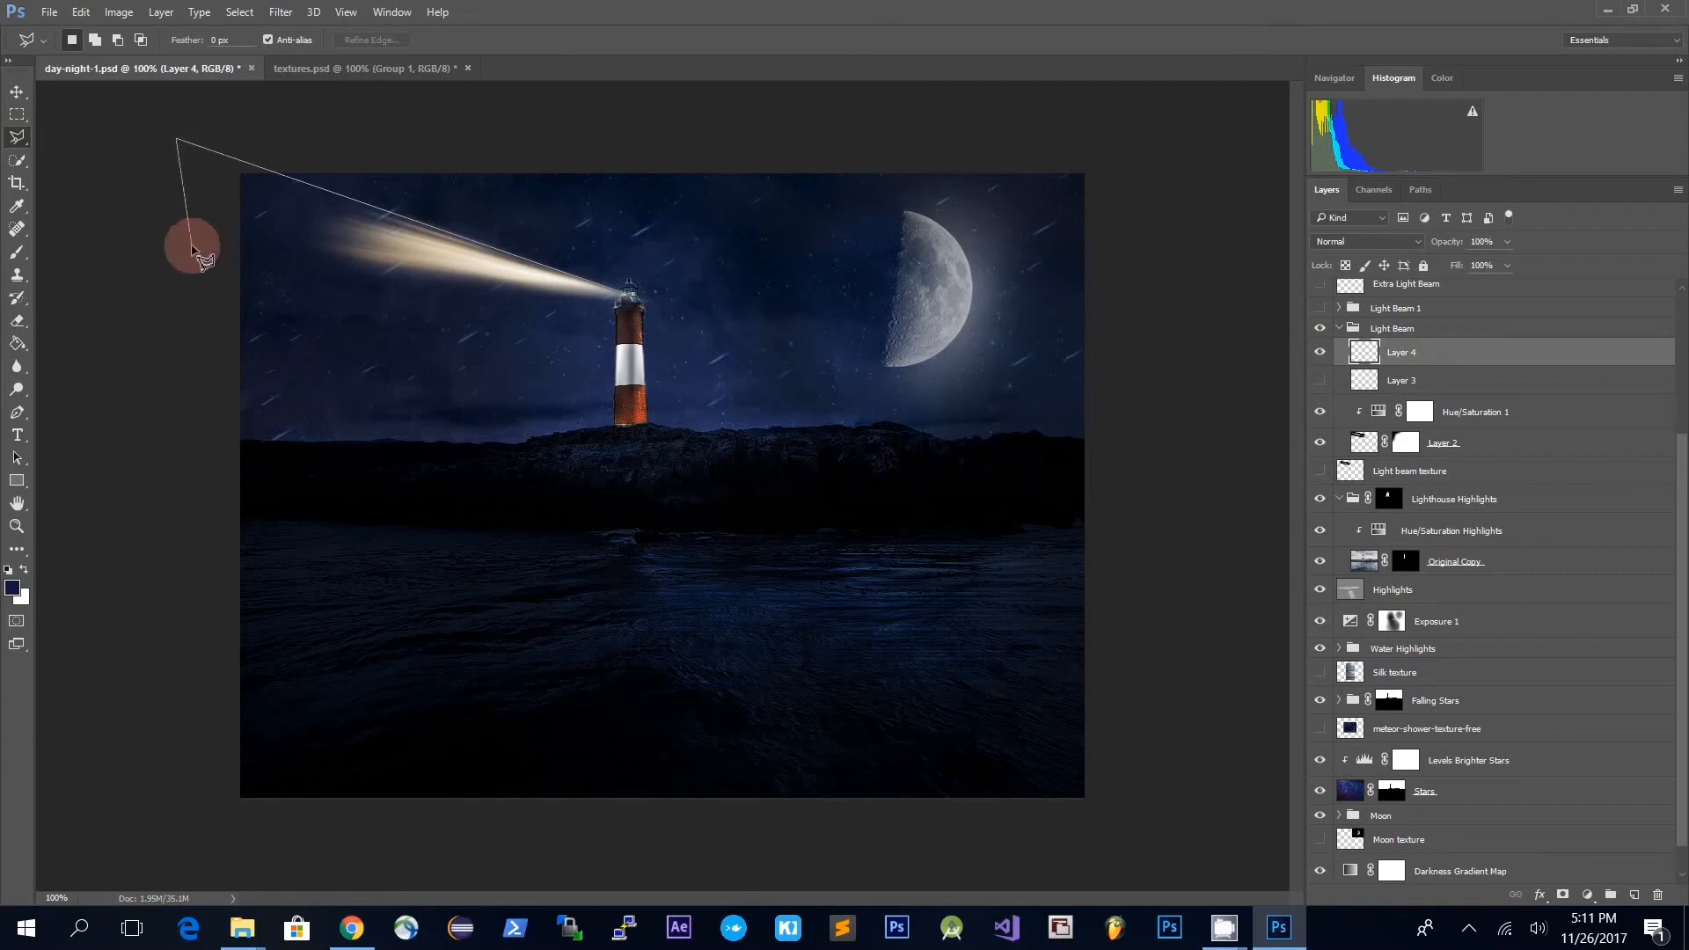
{"action": "left_click", "coordinate": [165, 215]}
{"action": "left_click", "coordinate": [620, 310]}
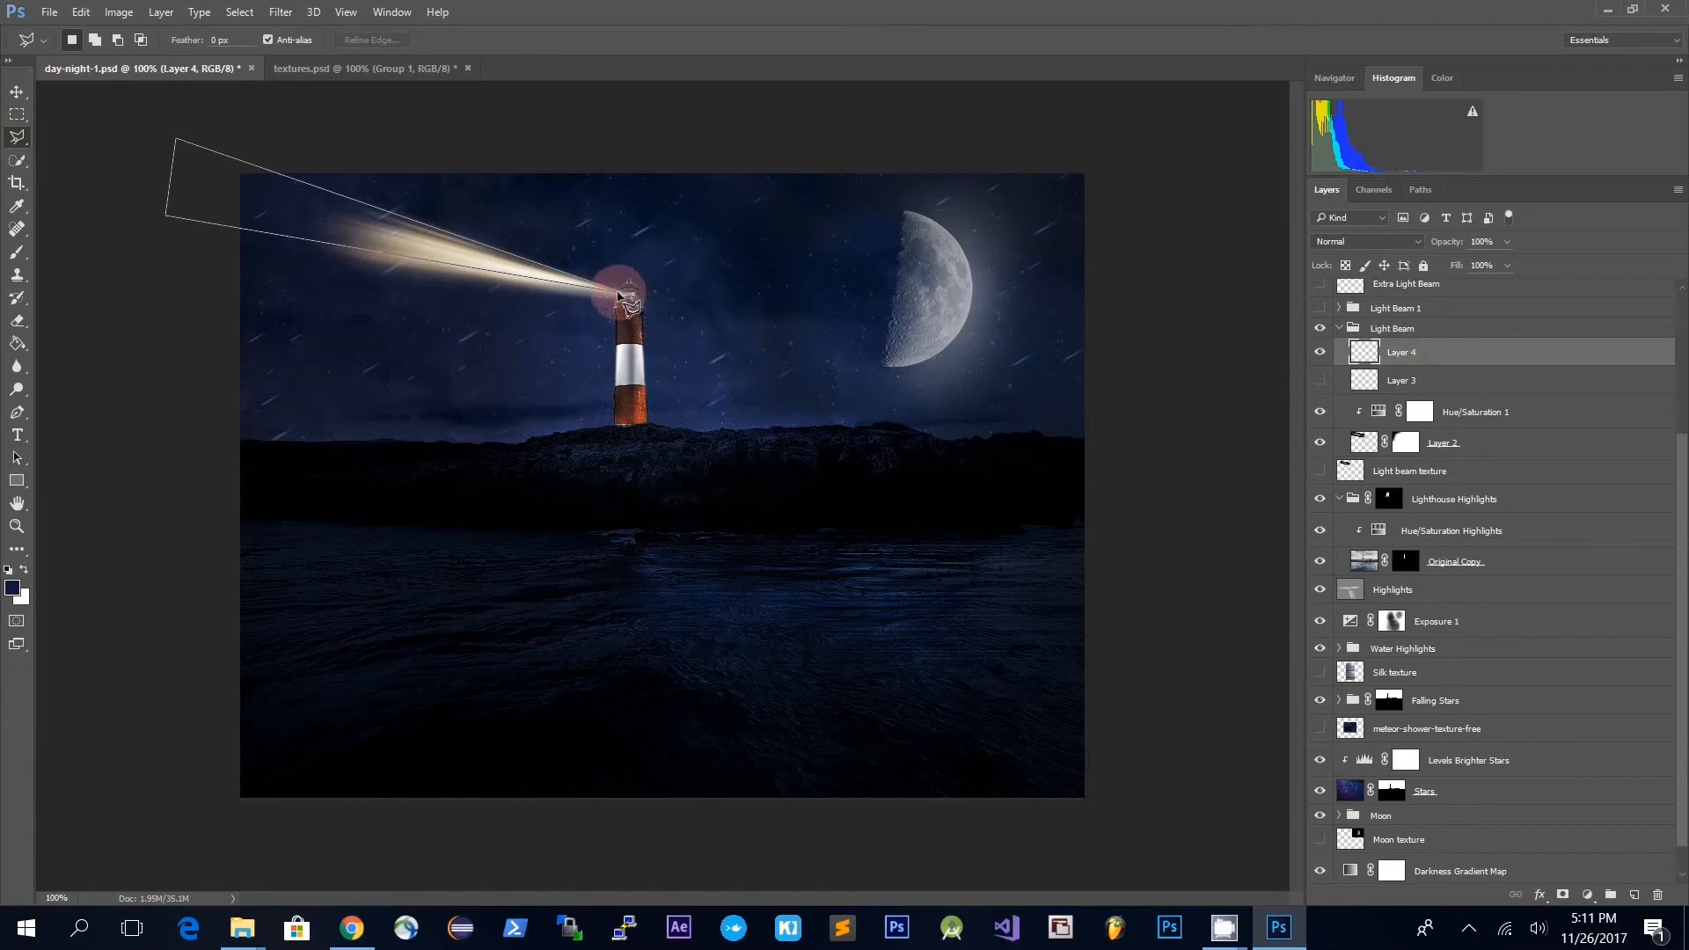
{"action": "left_click", "coordinate": [621, 294]}
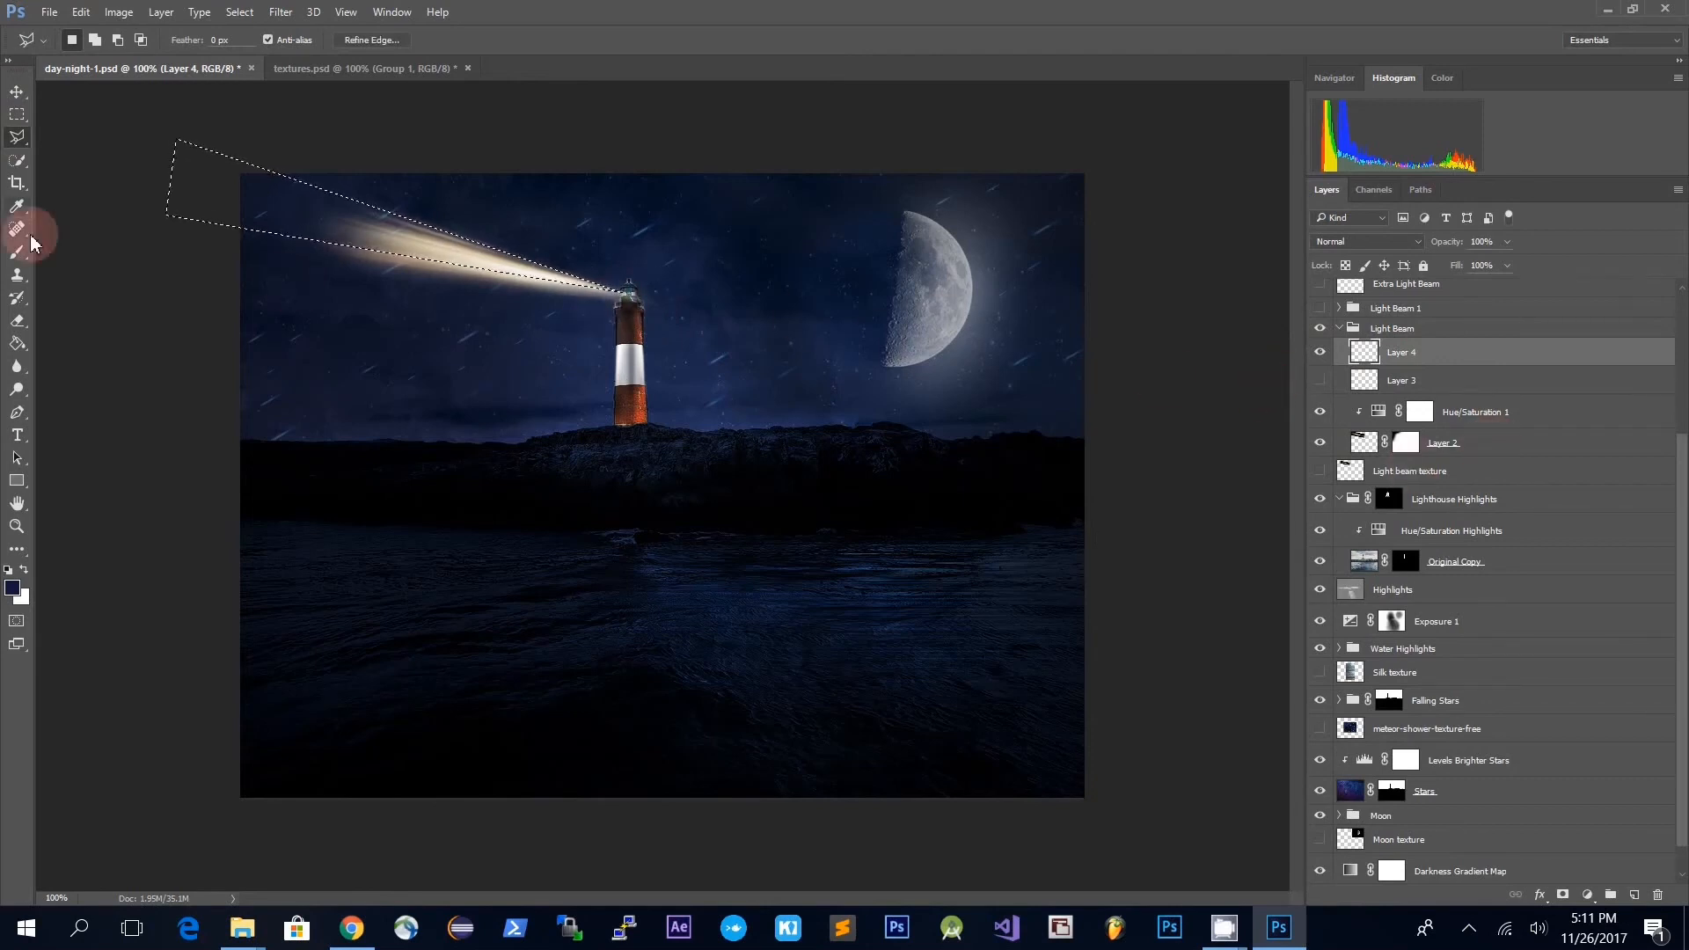
- Fill the beam-shaped selection with white using the Paint Bucket and deselect it
{"action": "left_click", "coordinate": [15, 346]}
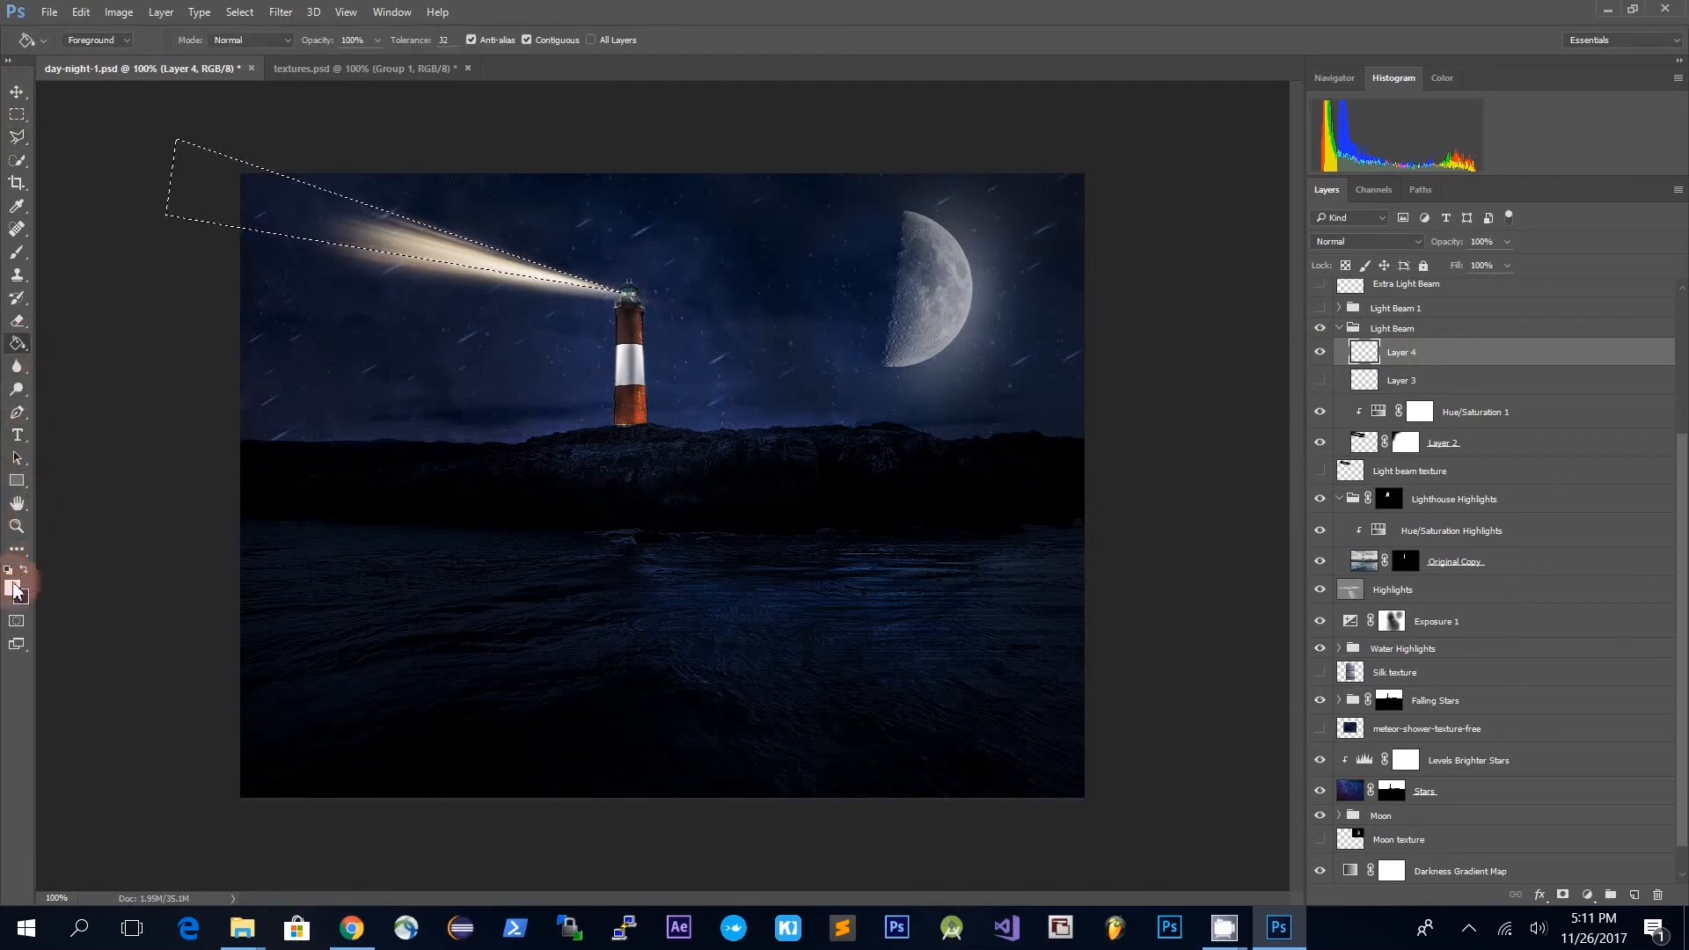
{"action": "left_click", "coordinate": [13, 590]}
{"action": "left_click", "coordinate": [1134, 264]}
{"action": "left_click", "coordinate": [1401, 227]}
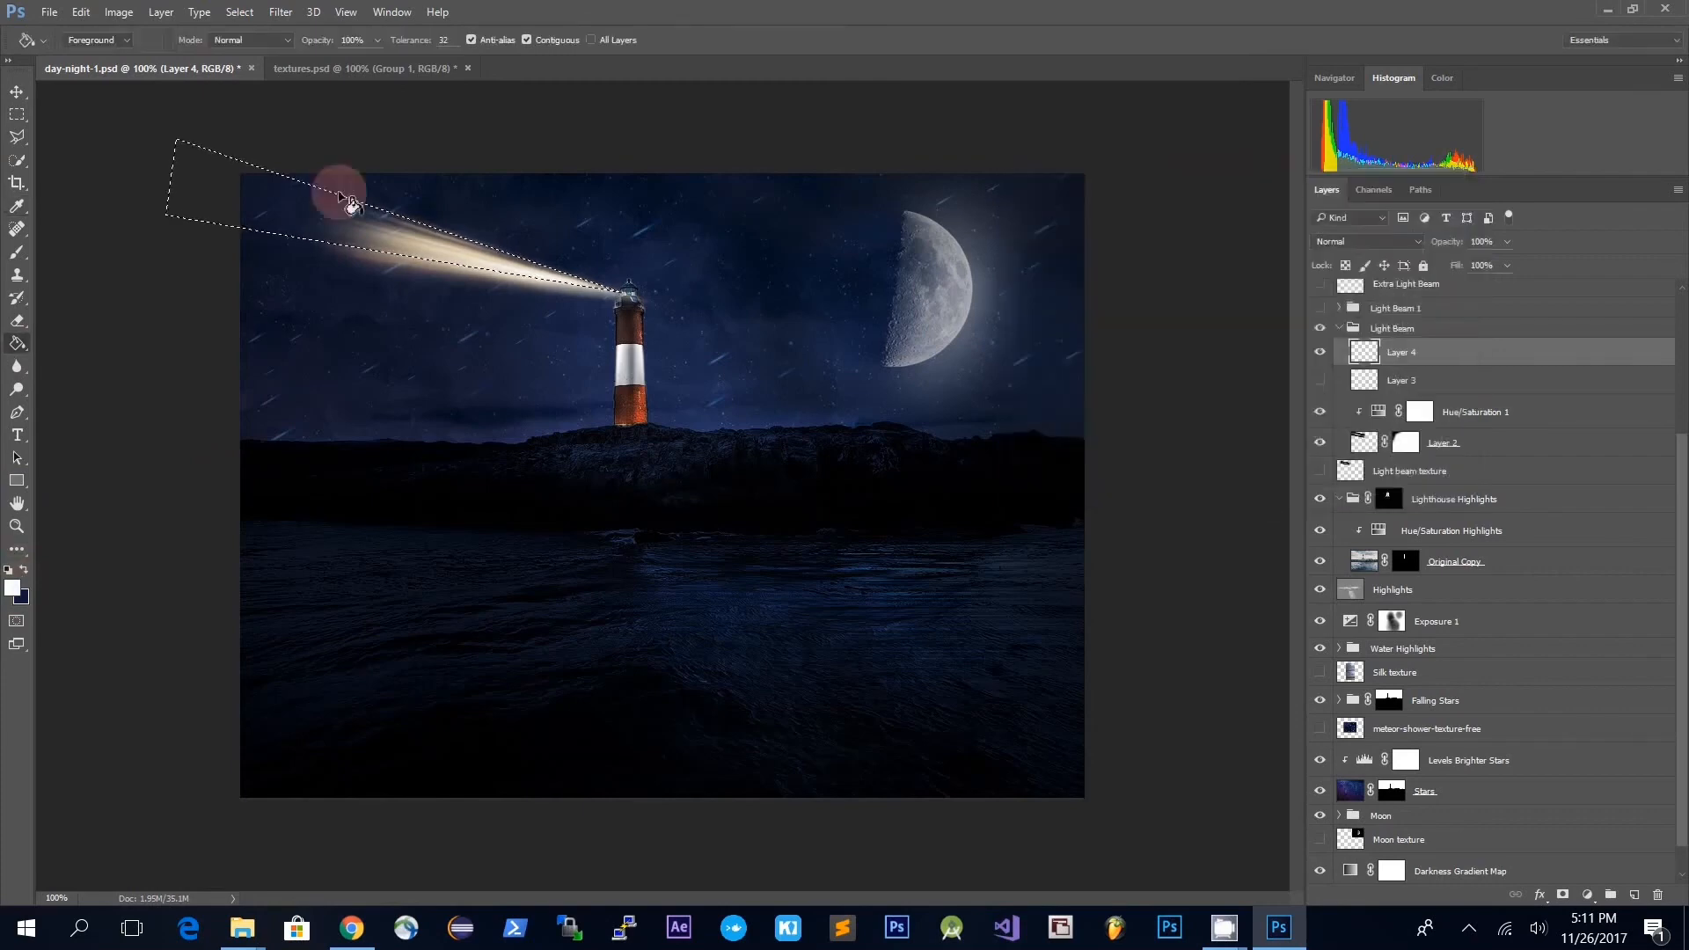
{"action": "left_click", "coordinate": [254, 198]}
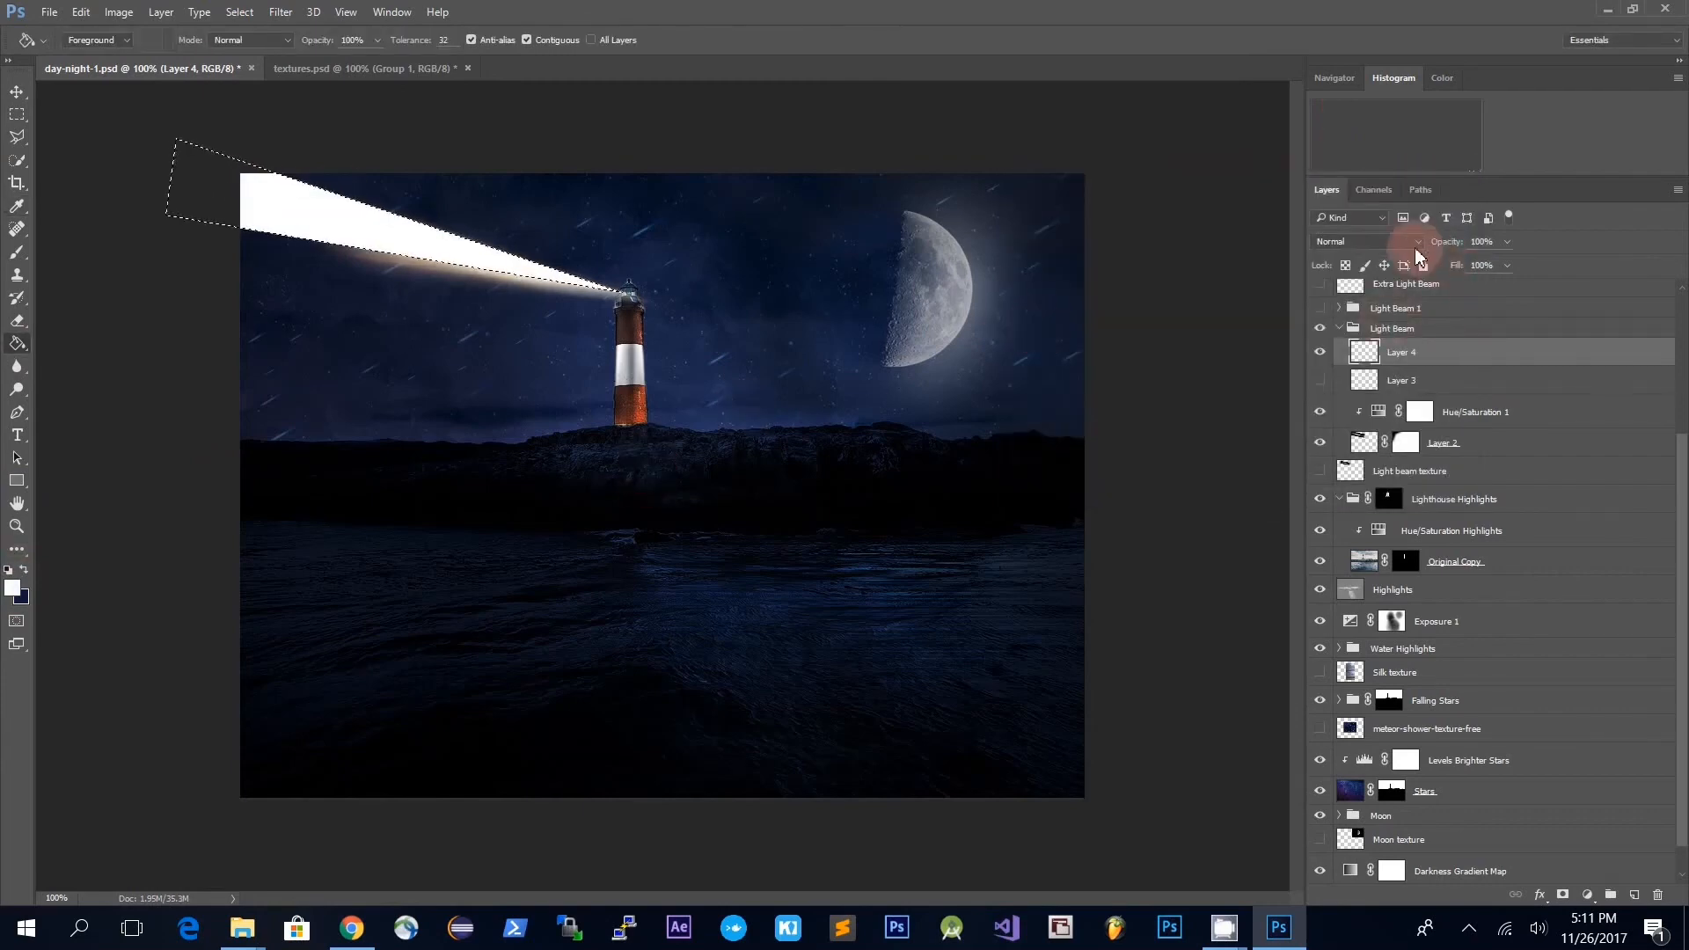
{"action": "key", "text": "ctrl+d"}
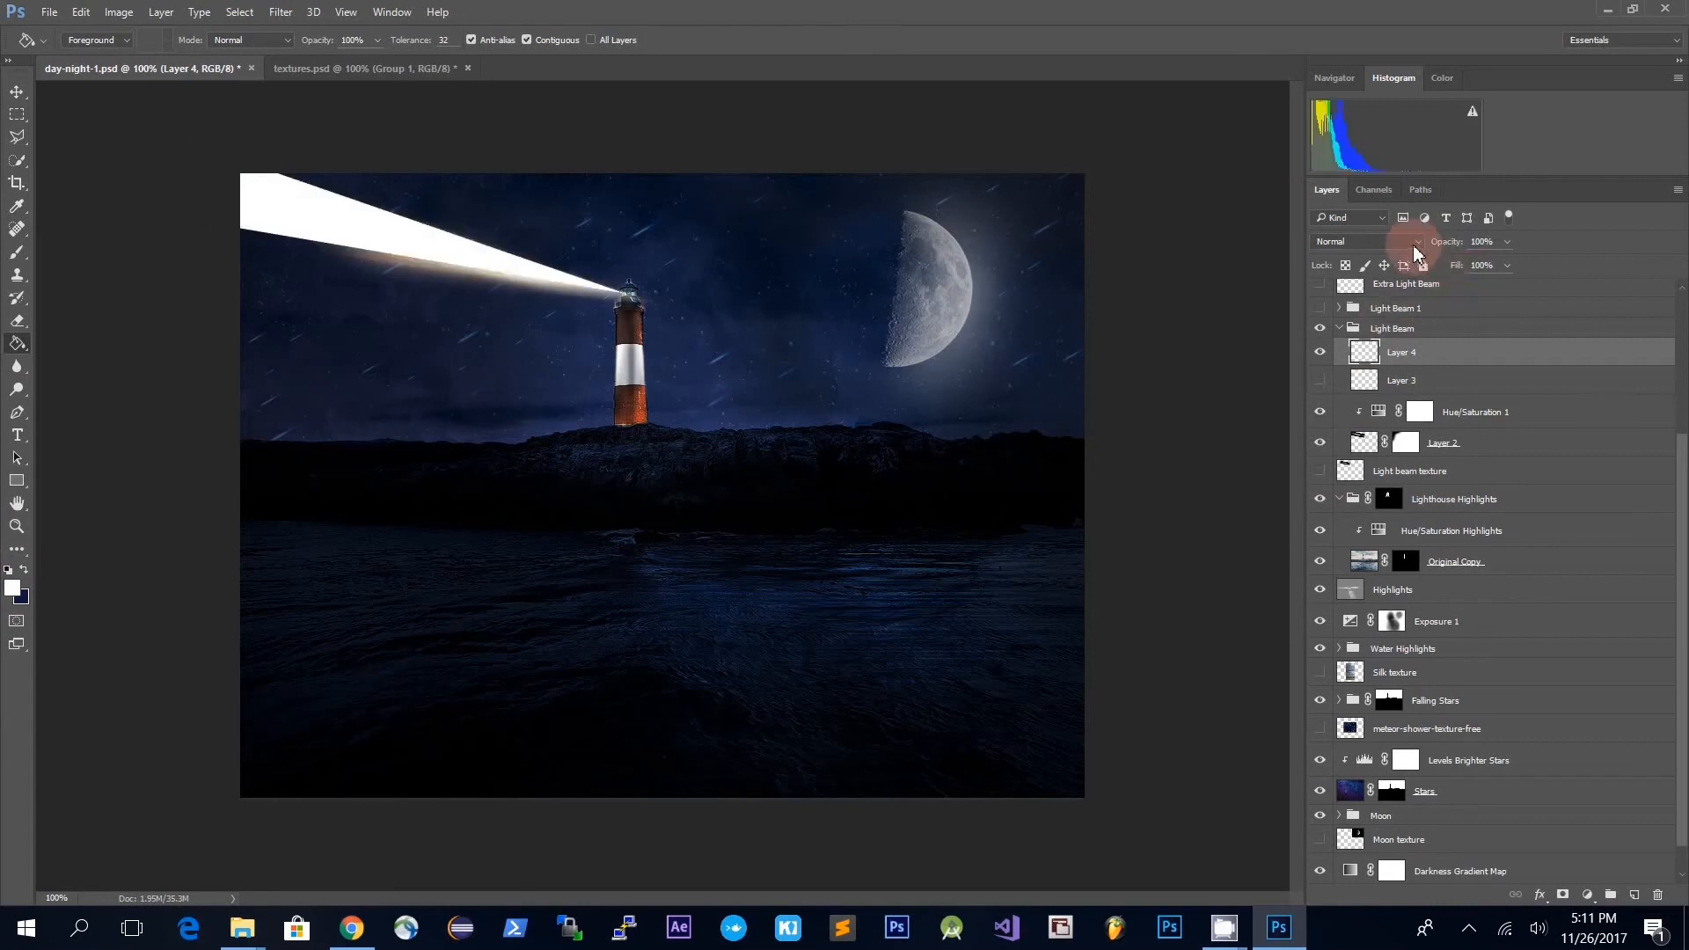
- Apply a Gaussian Blur with a radius of 26.3 pixels to the white beam shape
{"action": "left_click", "coordinate": [291, 18]}
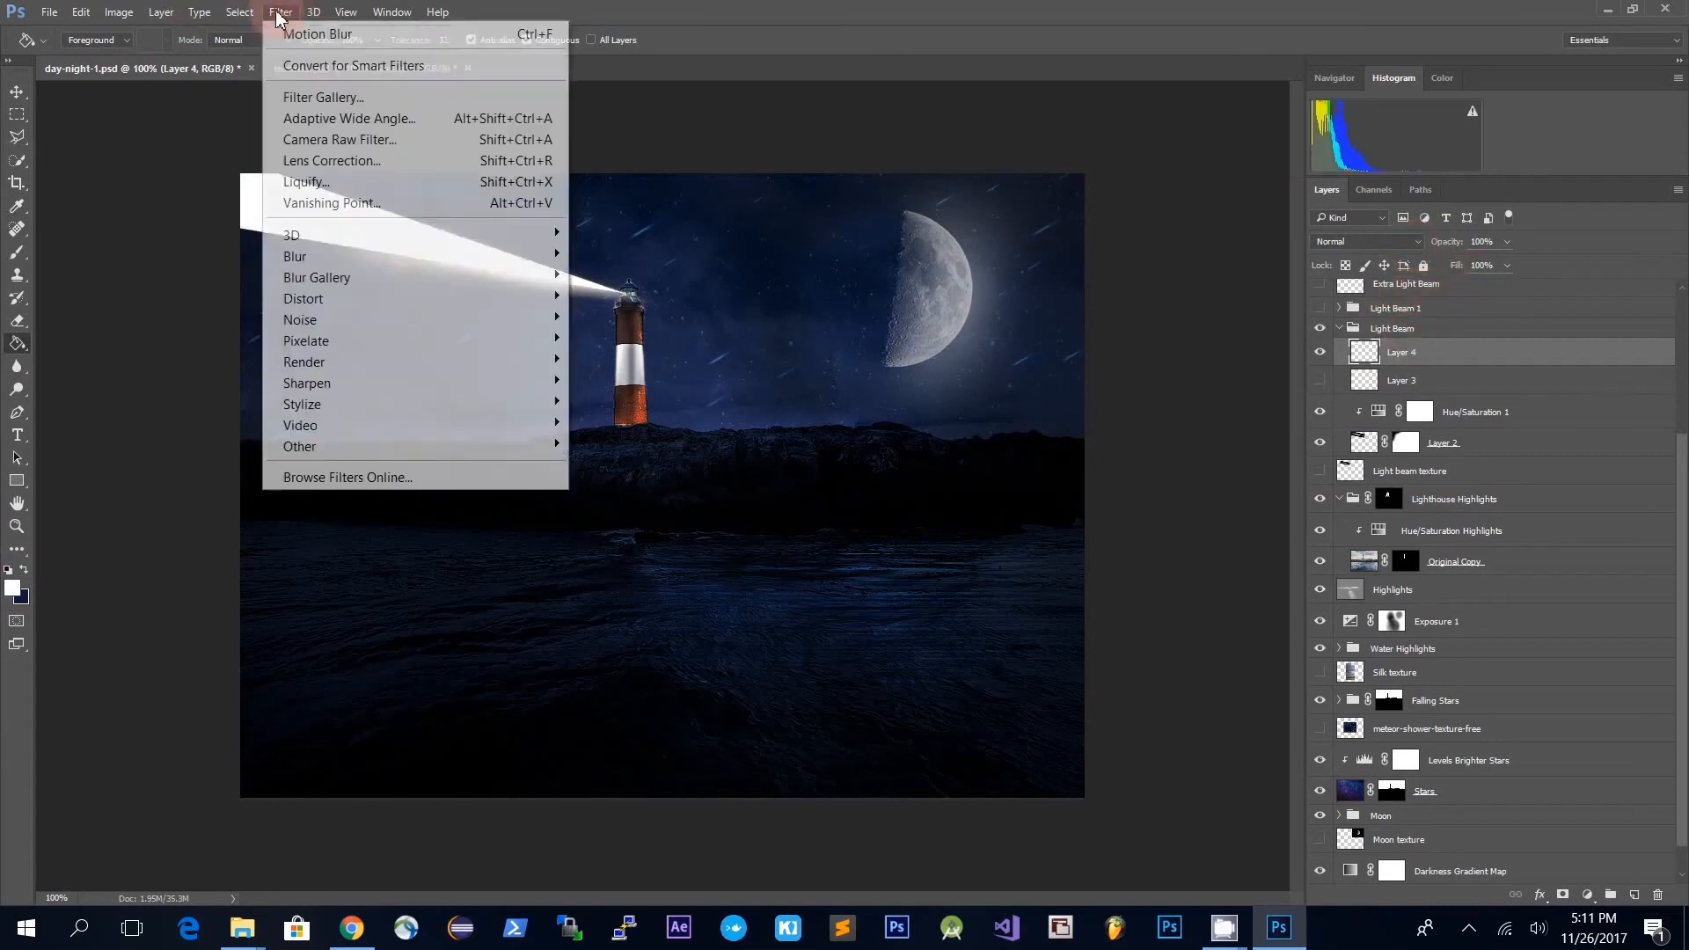
{"action": "mouse_move", "coordinate": [321, 257]}
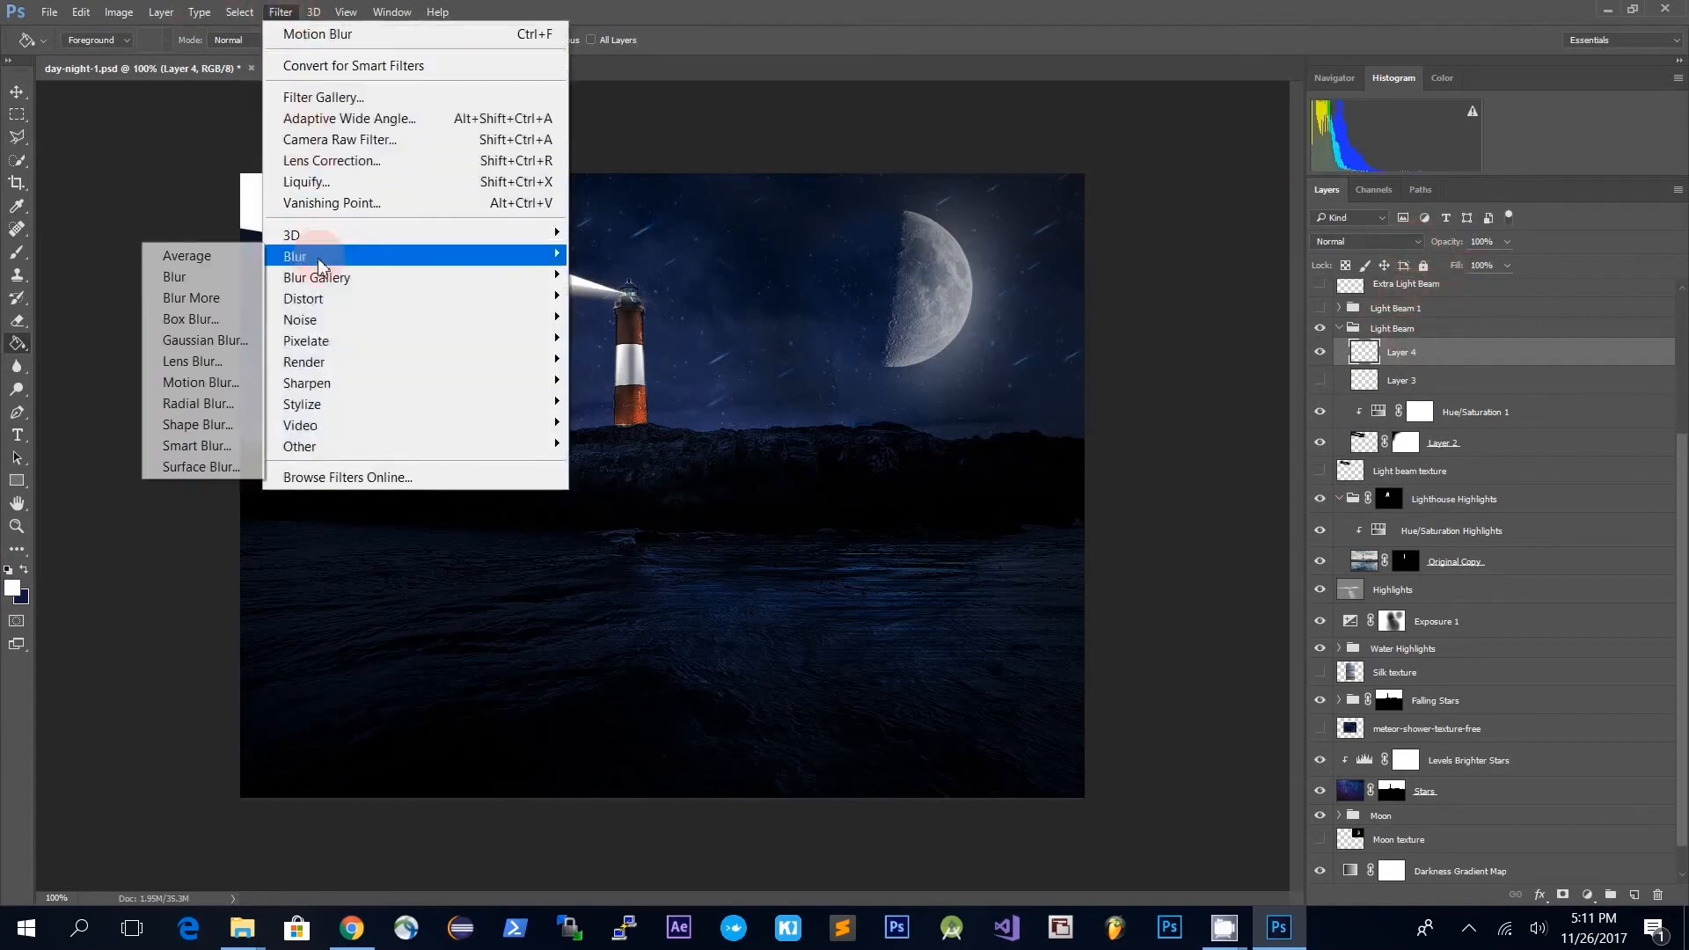
{"action": "left_click", "coordinate": [210, 340]}
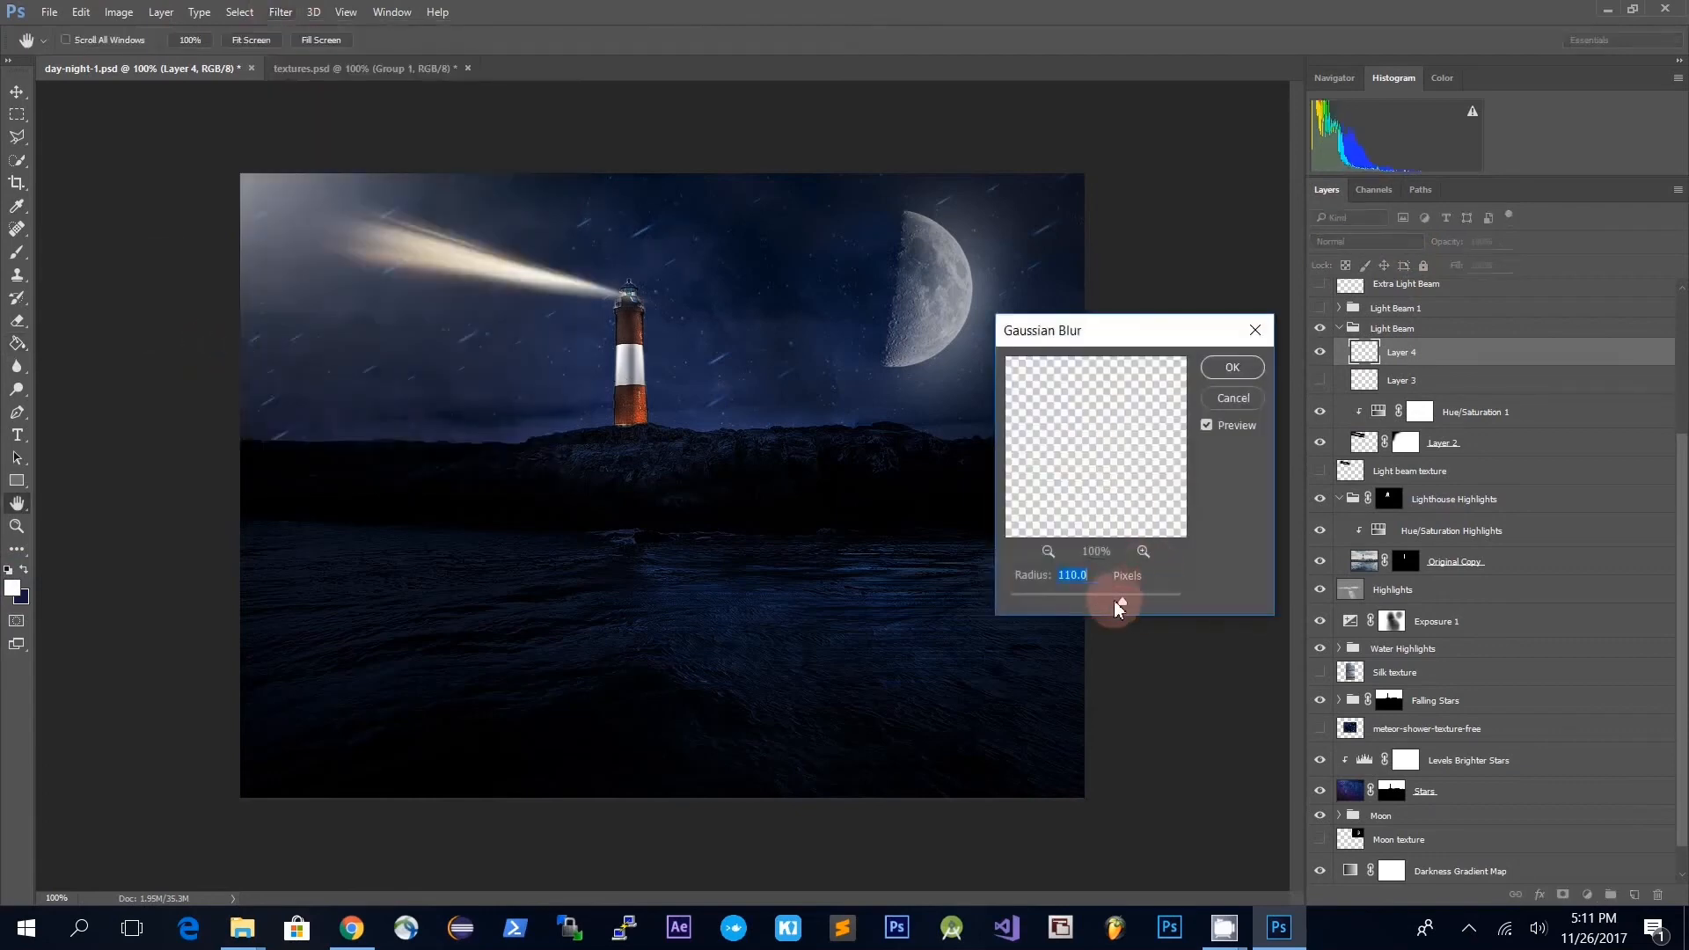
{"action": "left_click_drag", "start_coordinate": [1123, 603], "coordinate": [1107, 605]}
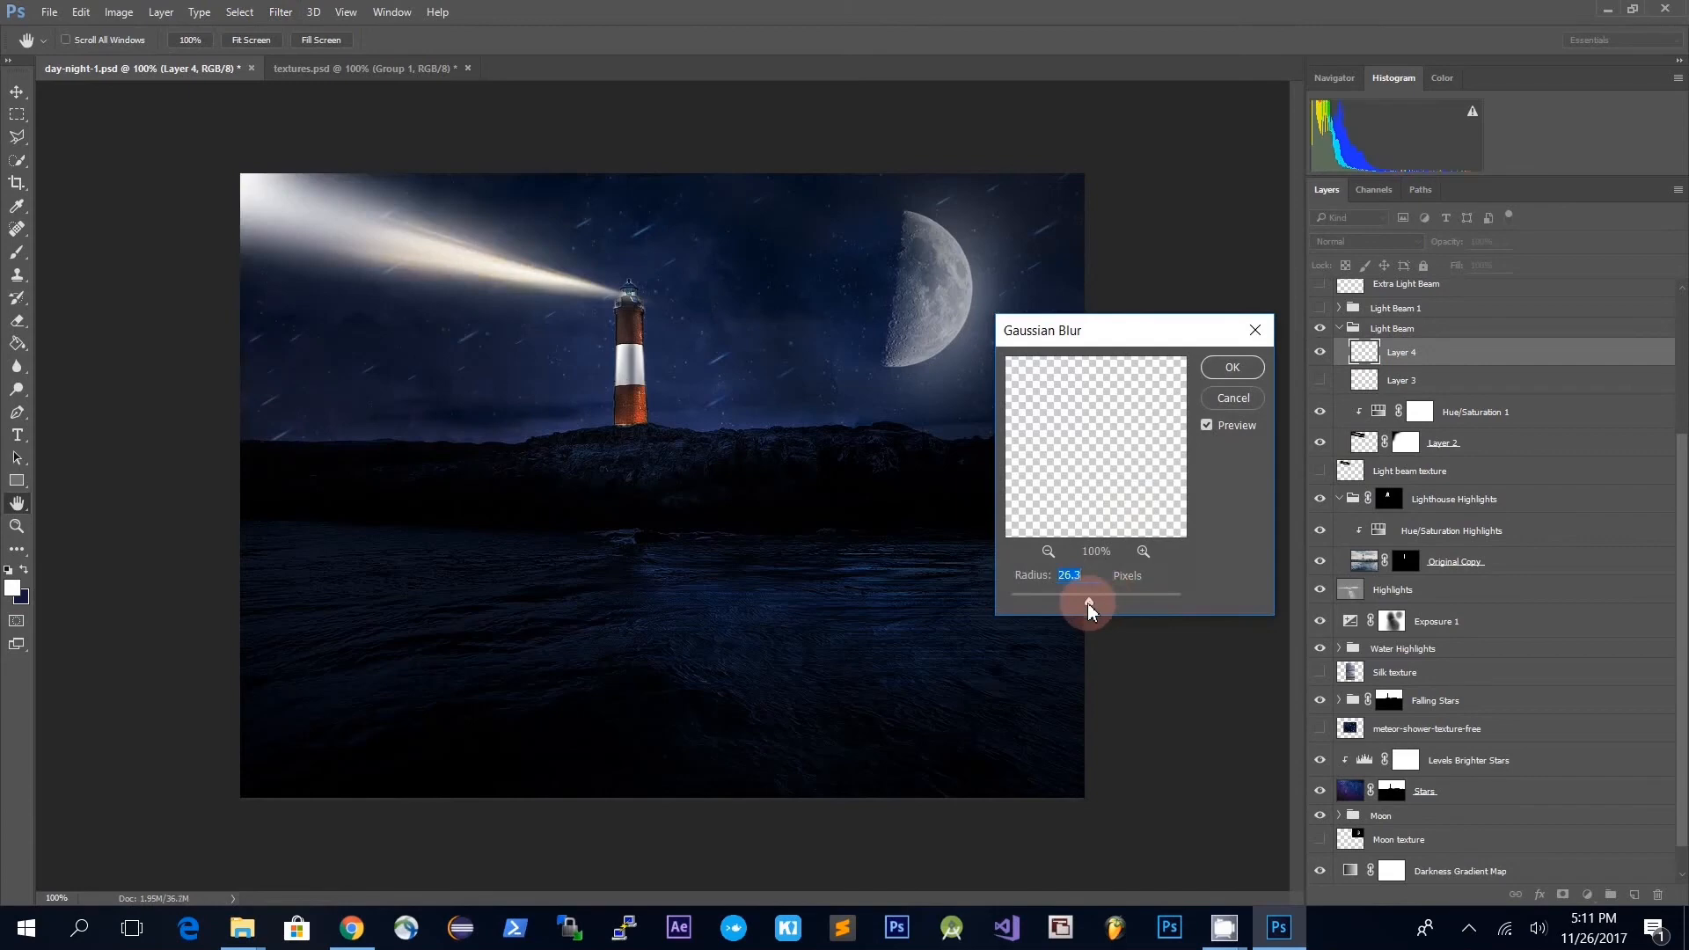
{"action": "left_click", "coordinate": [1231, 377]}
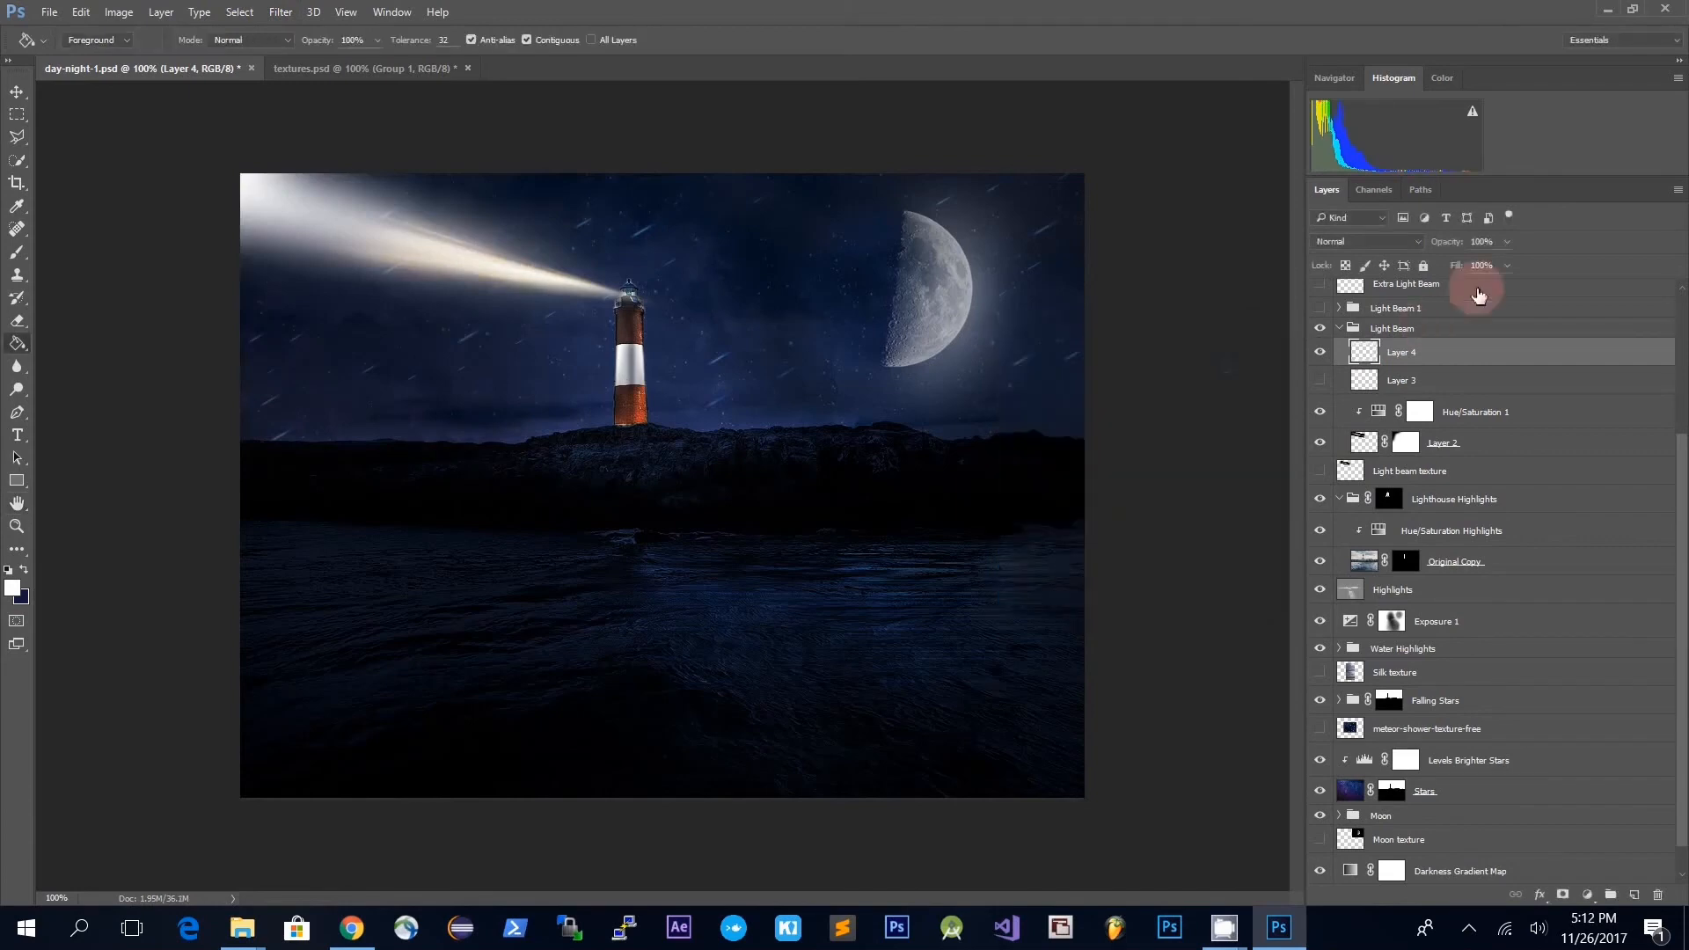
- Set the blurred beam layer's blend mode to Screen and its opacity to 35%
{"action": "left_click", "coordinate": [1420, 248]}
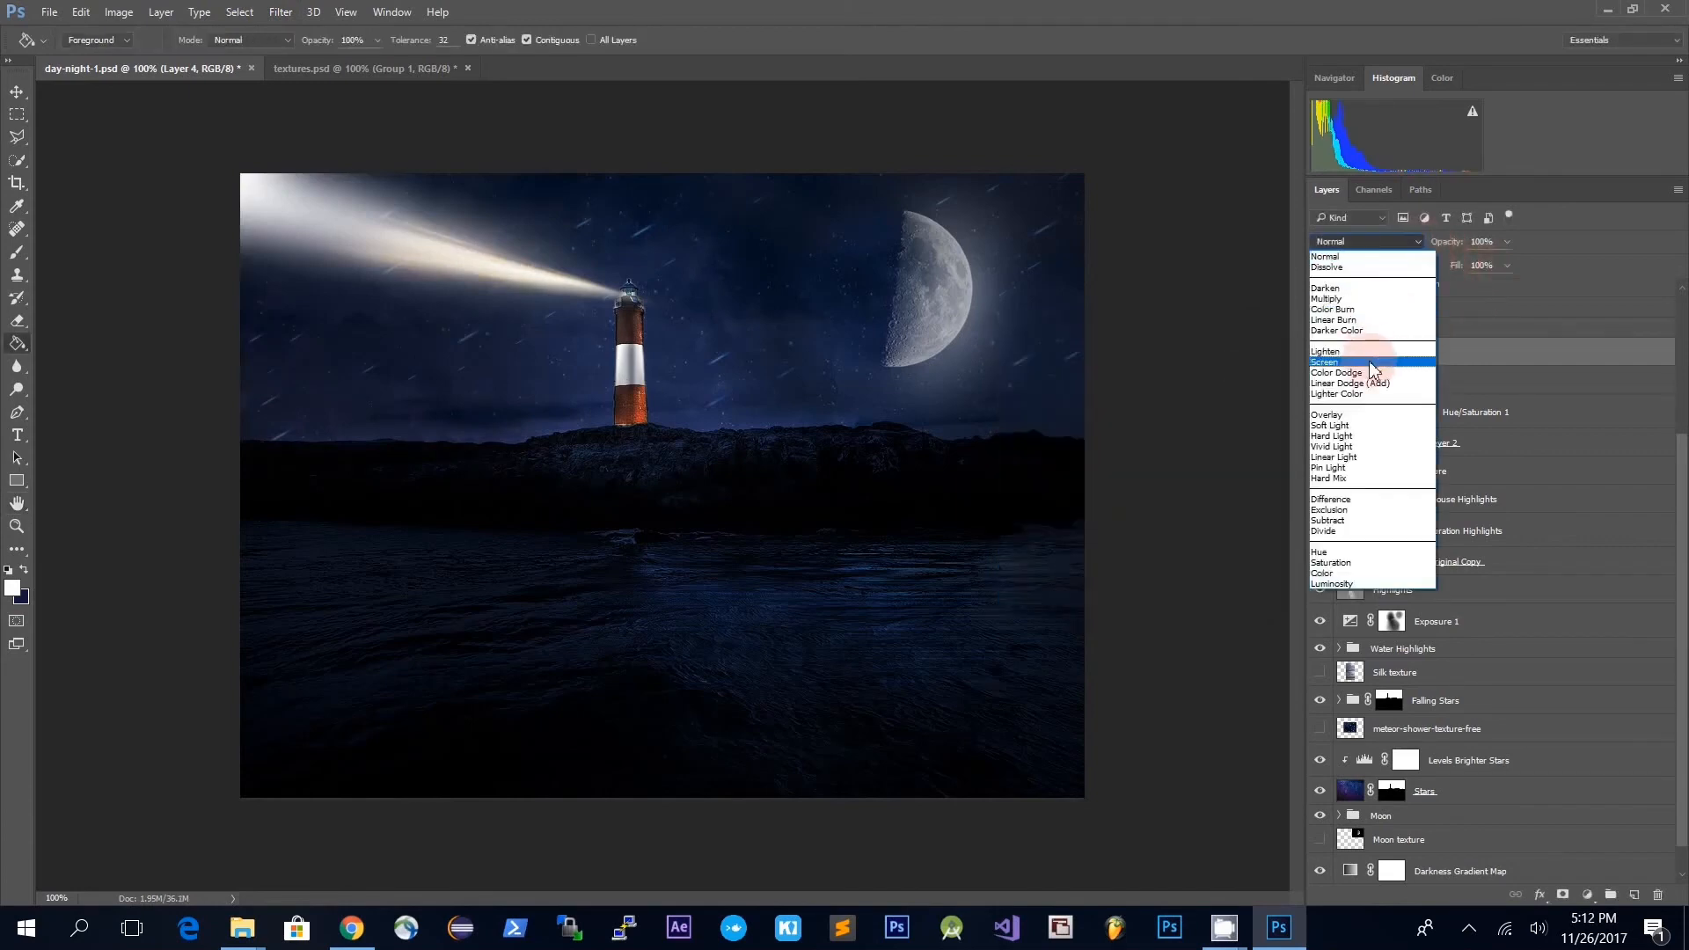
{"action": "left_click", "coordinate": [1376, 350]}
{"action": "left_click", "coordinate": [1508, 250]}
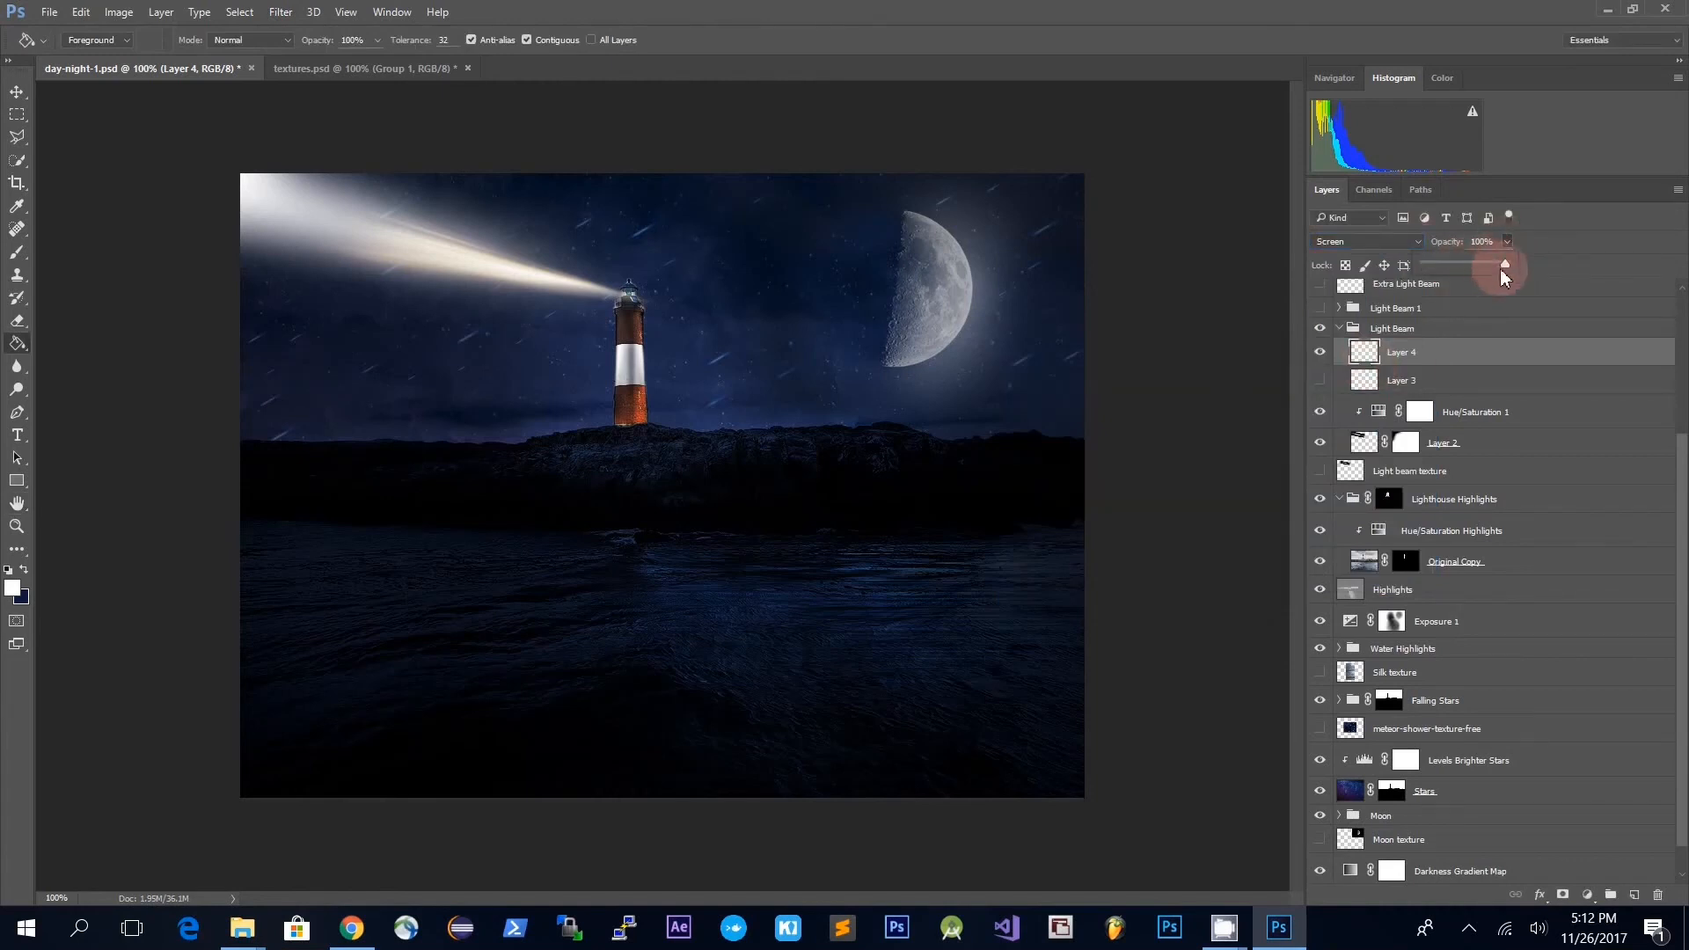
{"action": "left_click_drag", "start_coordinate": [1499, 268], "coordinate": [1457, 268]}
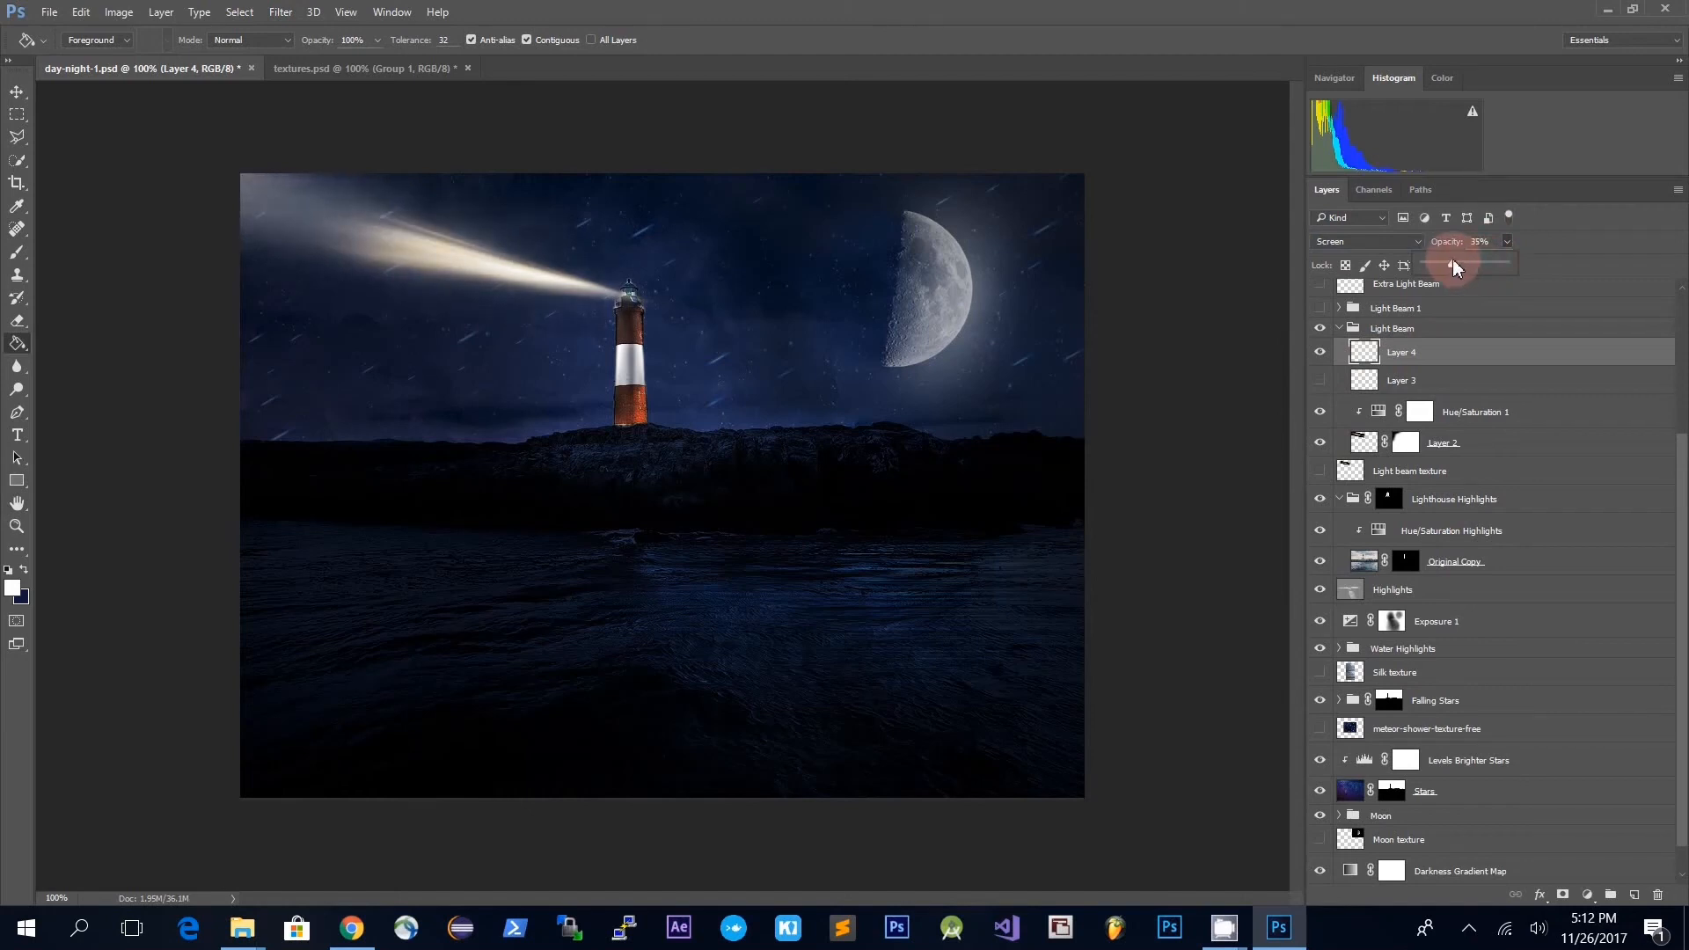
- Delete the white beam's Layer 4 and show the existing Layer 3 in the Light Beam group
{"action": "left_click", "coordinate": [1490, 366]}
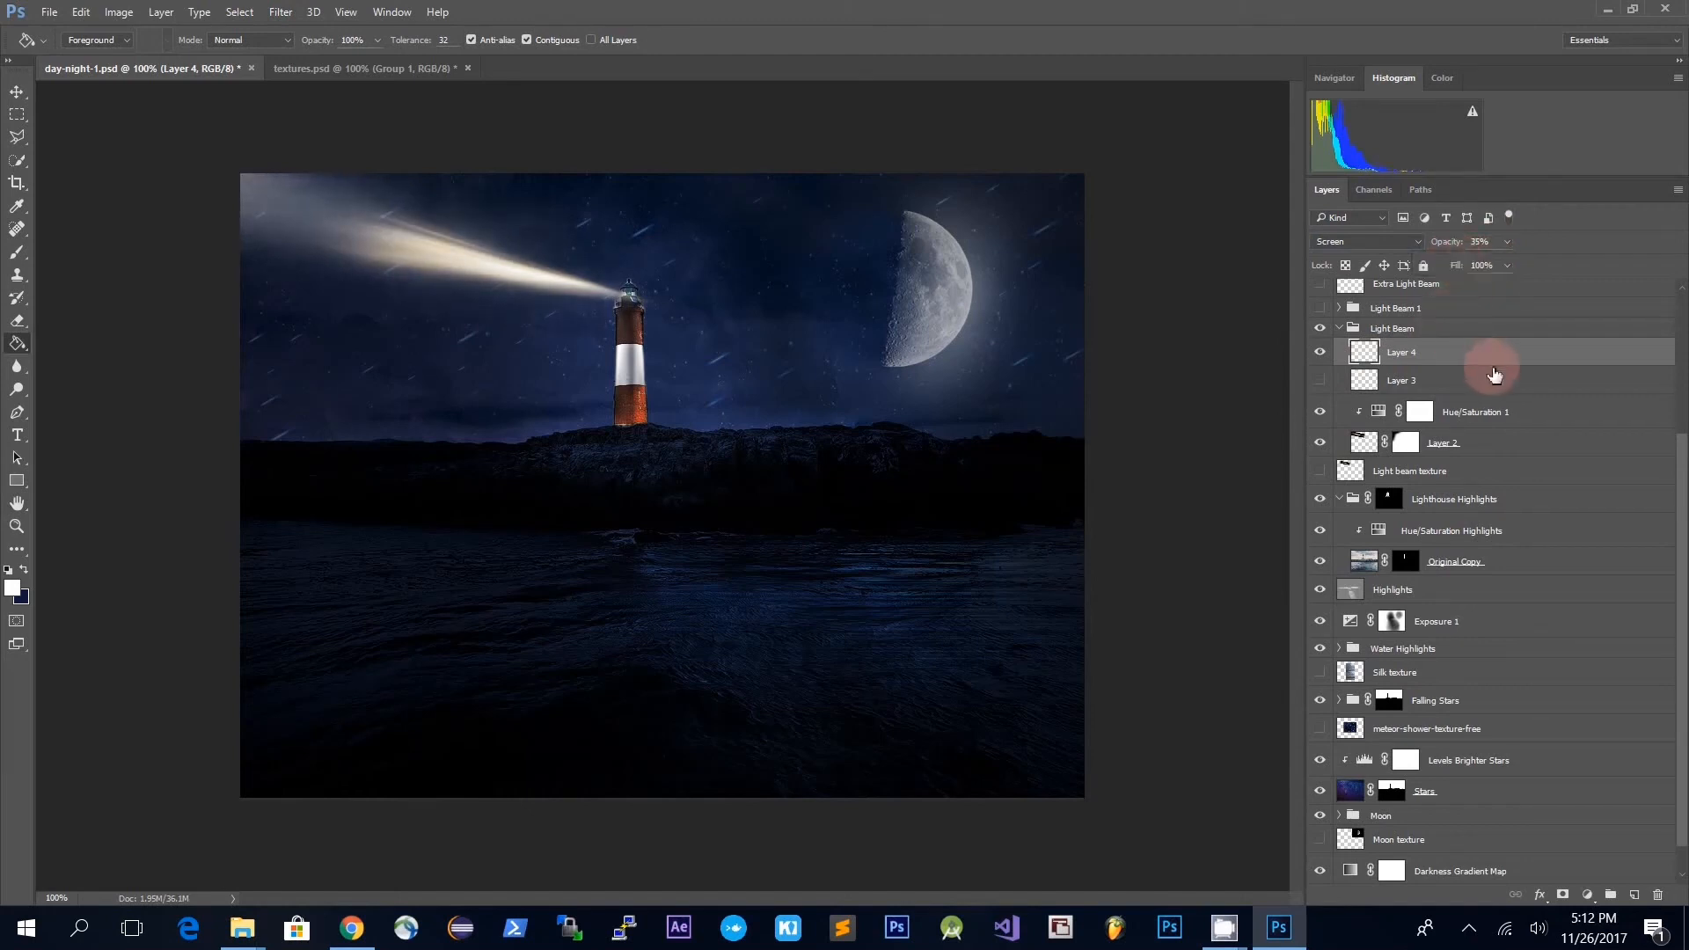
{"action": "key", "text": "Delete"}
{"action": "left_click", "coordinate": [1321, 351]}
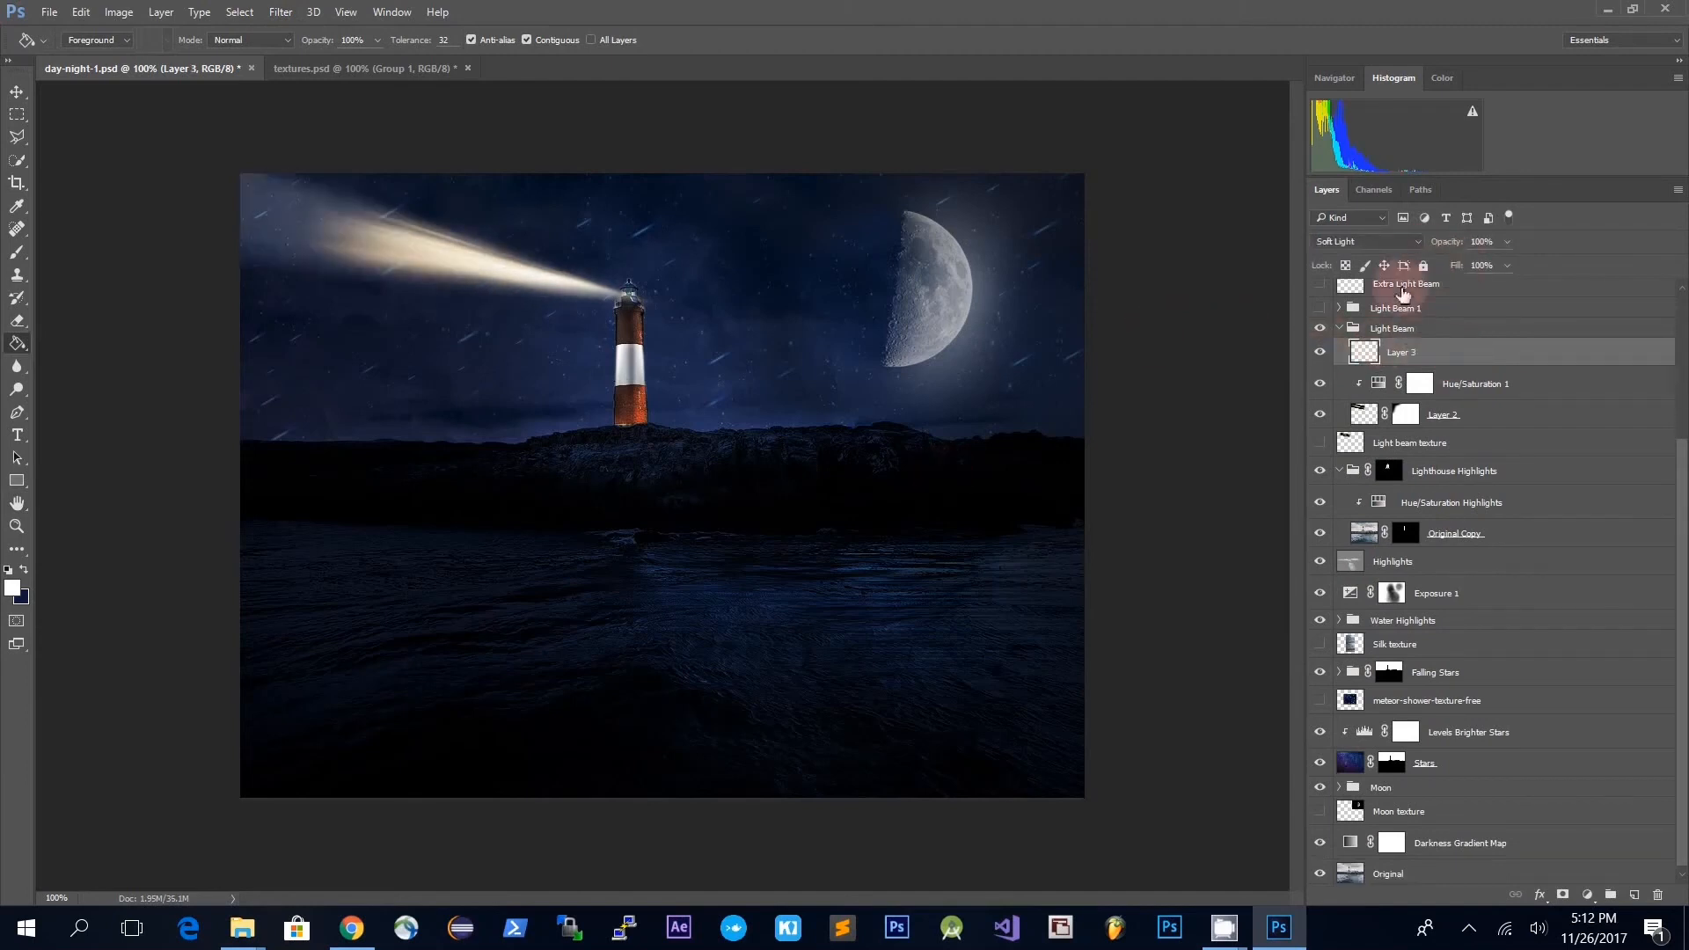
- Try the Screen blend mode on Layer 3 and set it back to Soft Light
{"action": "left_click", "coordinate": [1419, 246]}
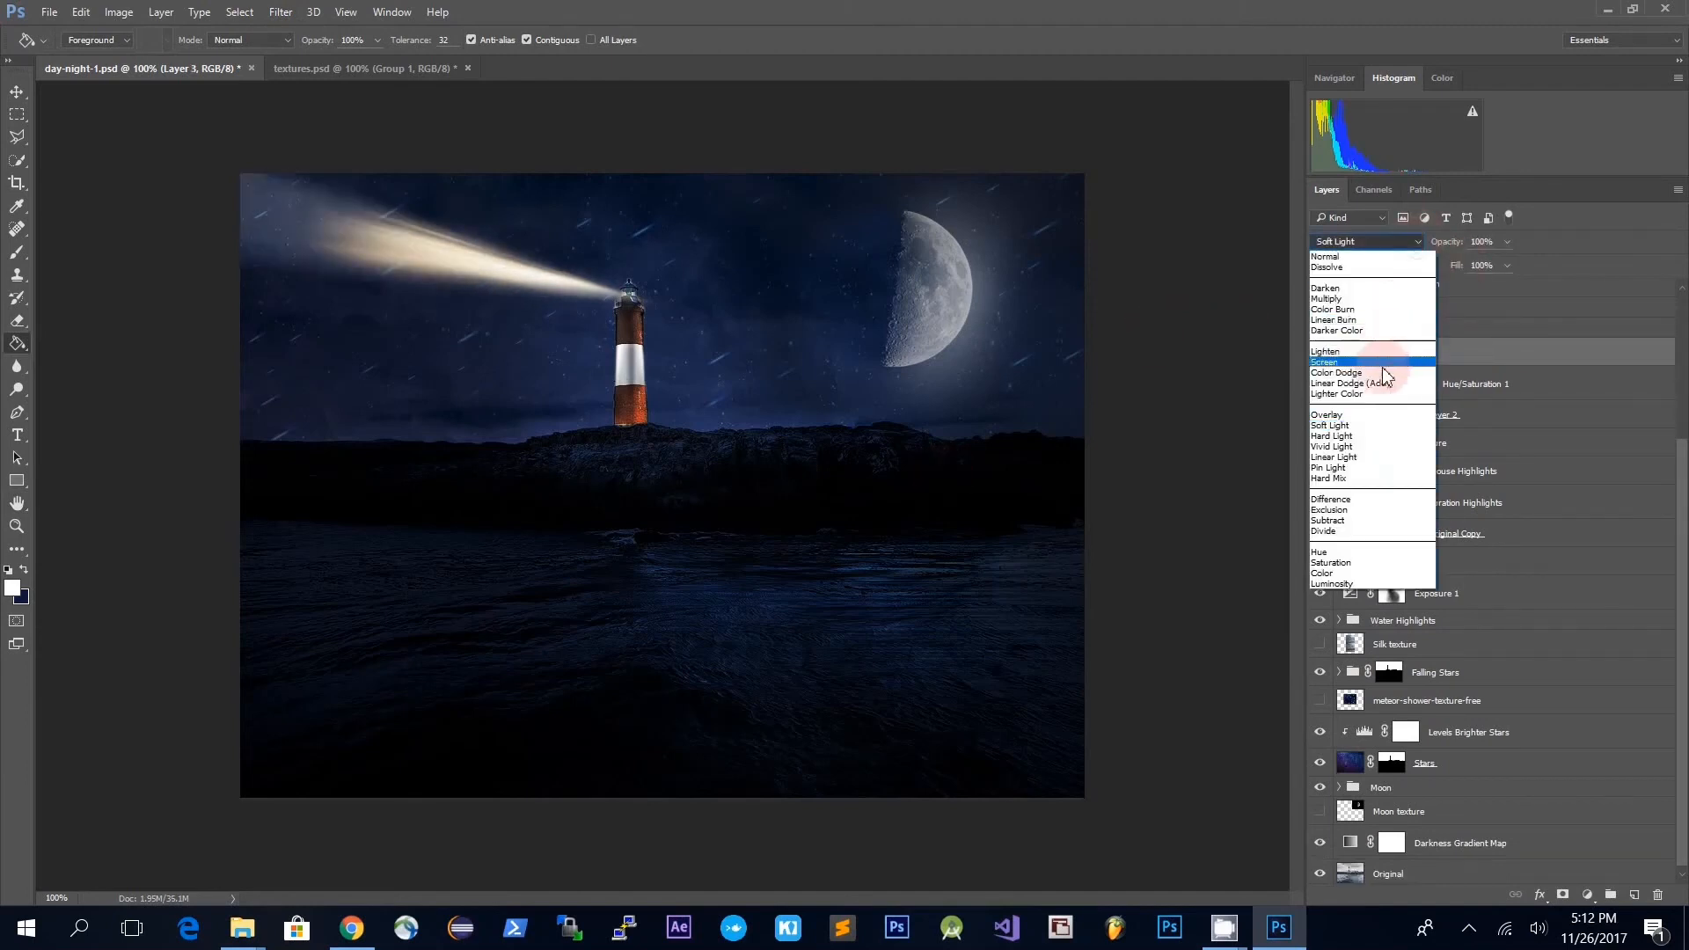
{"action": "left_click", "coordinate": [1385, 370]}
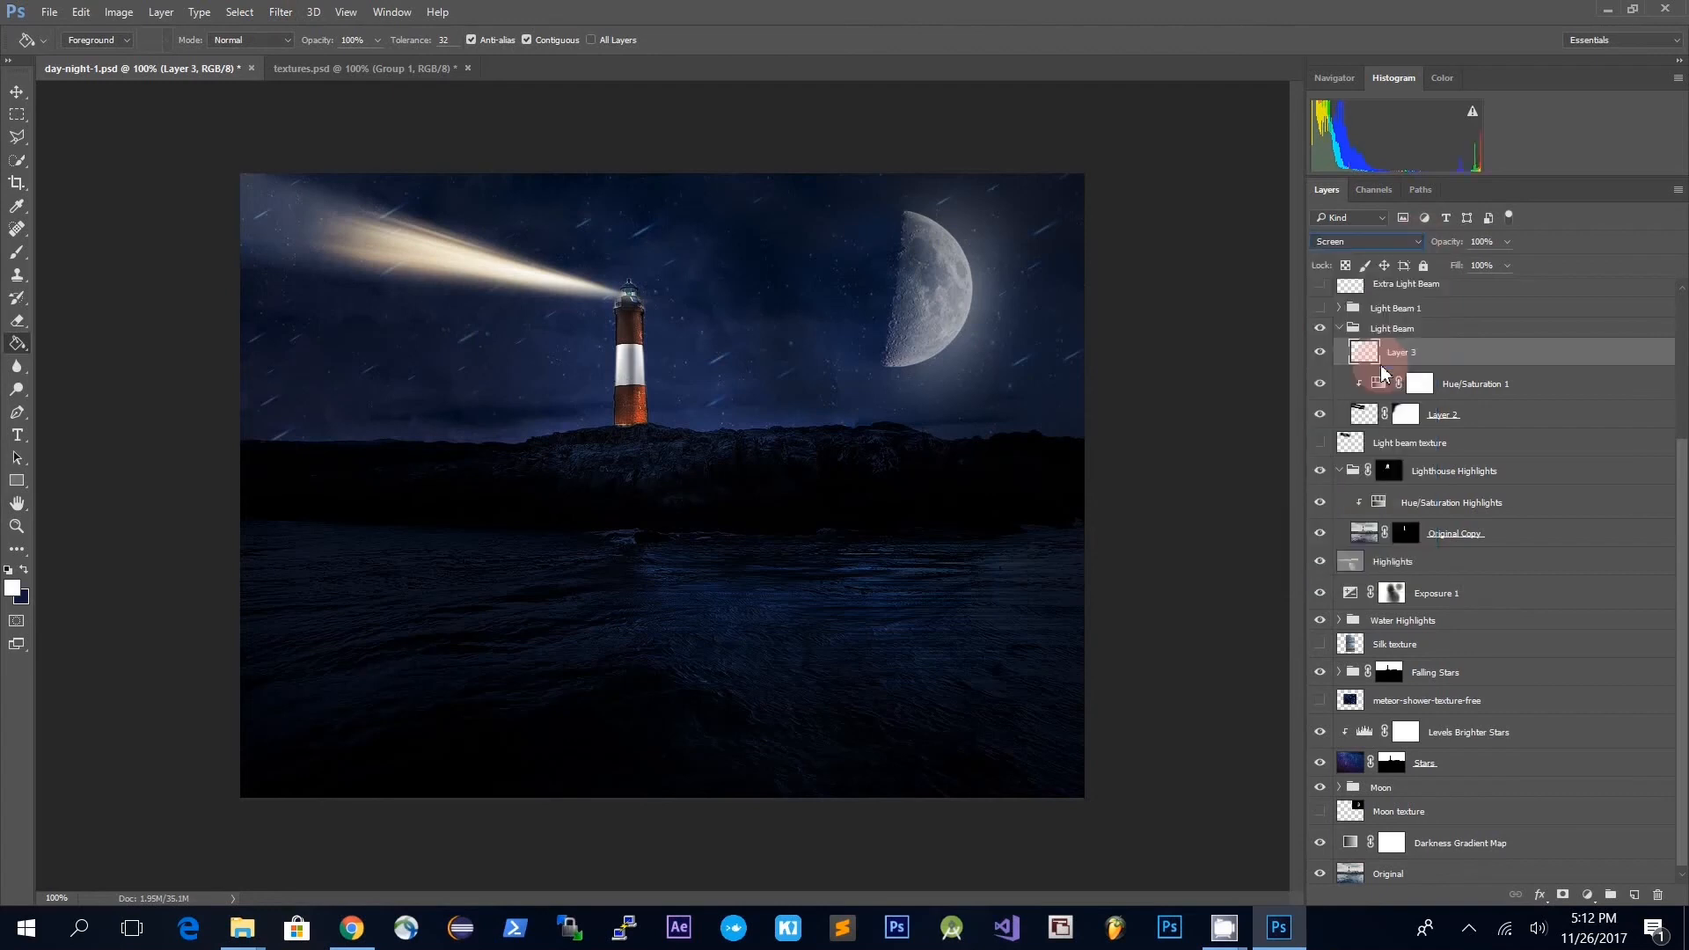
{"action": "left_click", "coordinate": [1390, 243]}
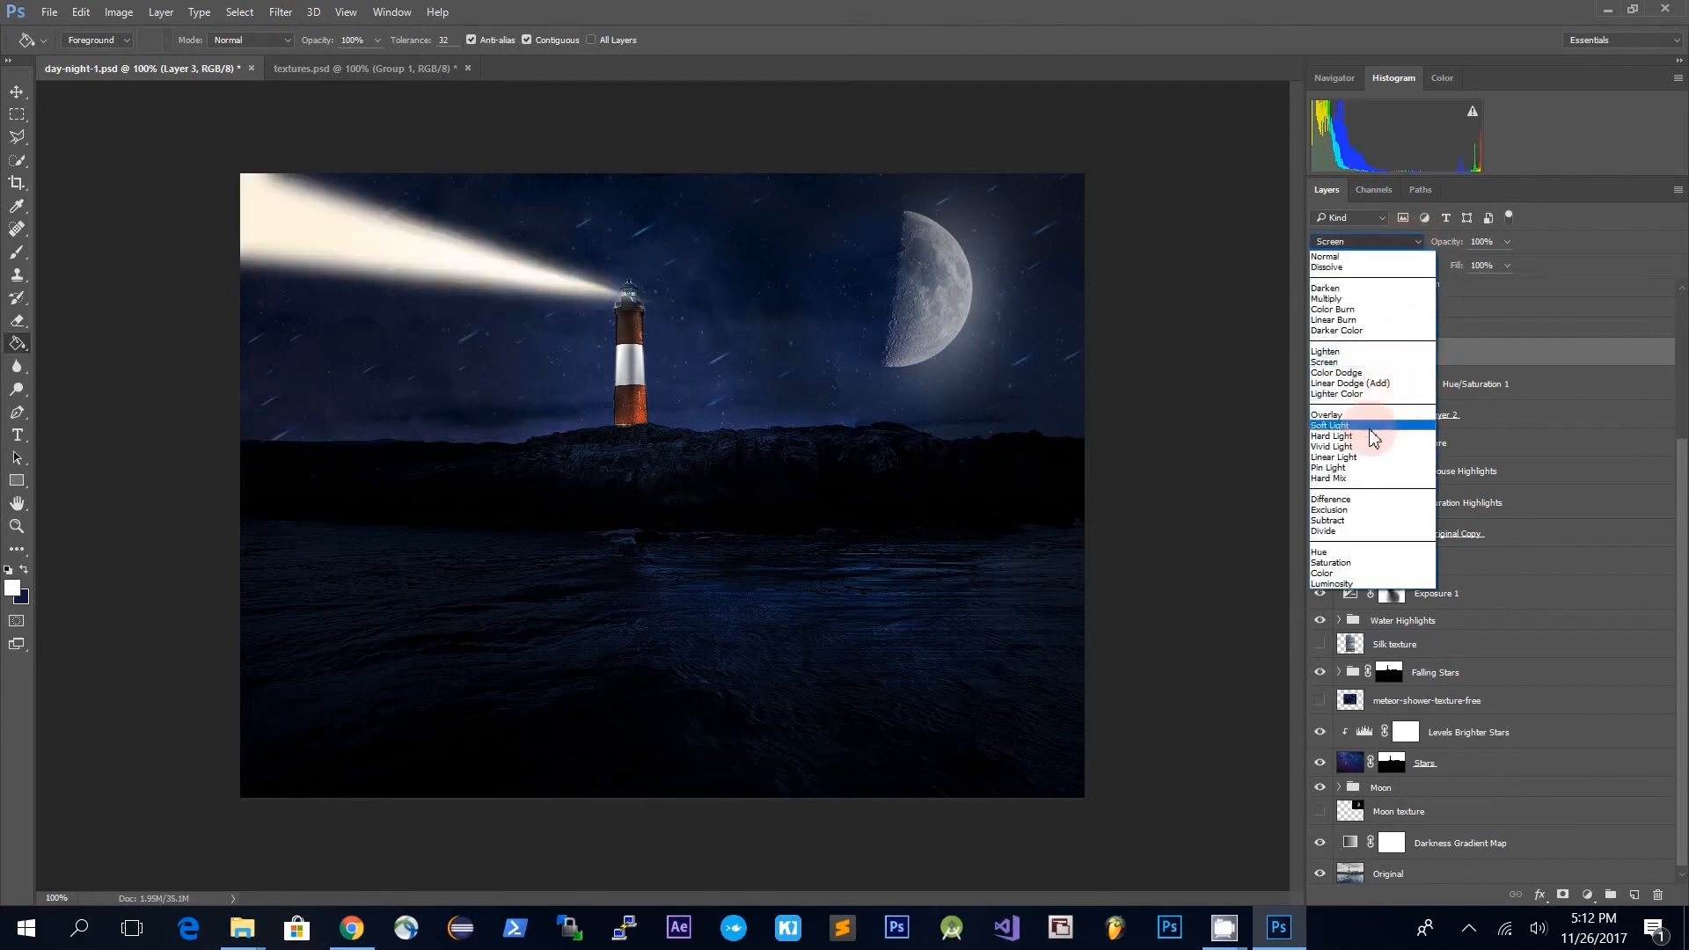
{"action": "left_click", "coordinate": [1373, 425]}
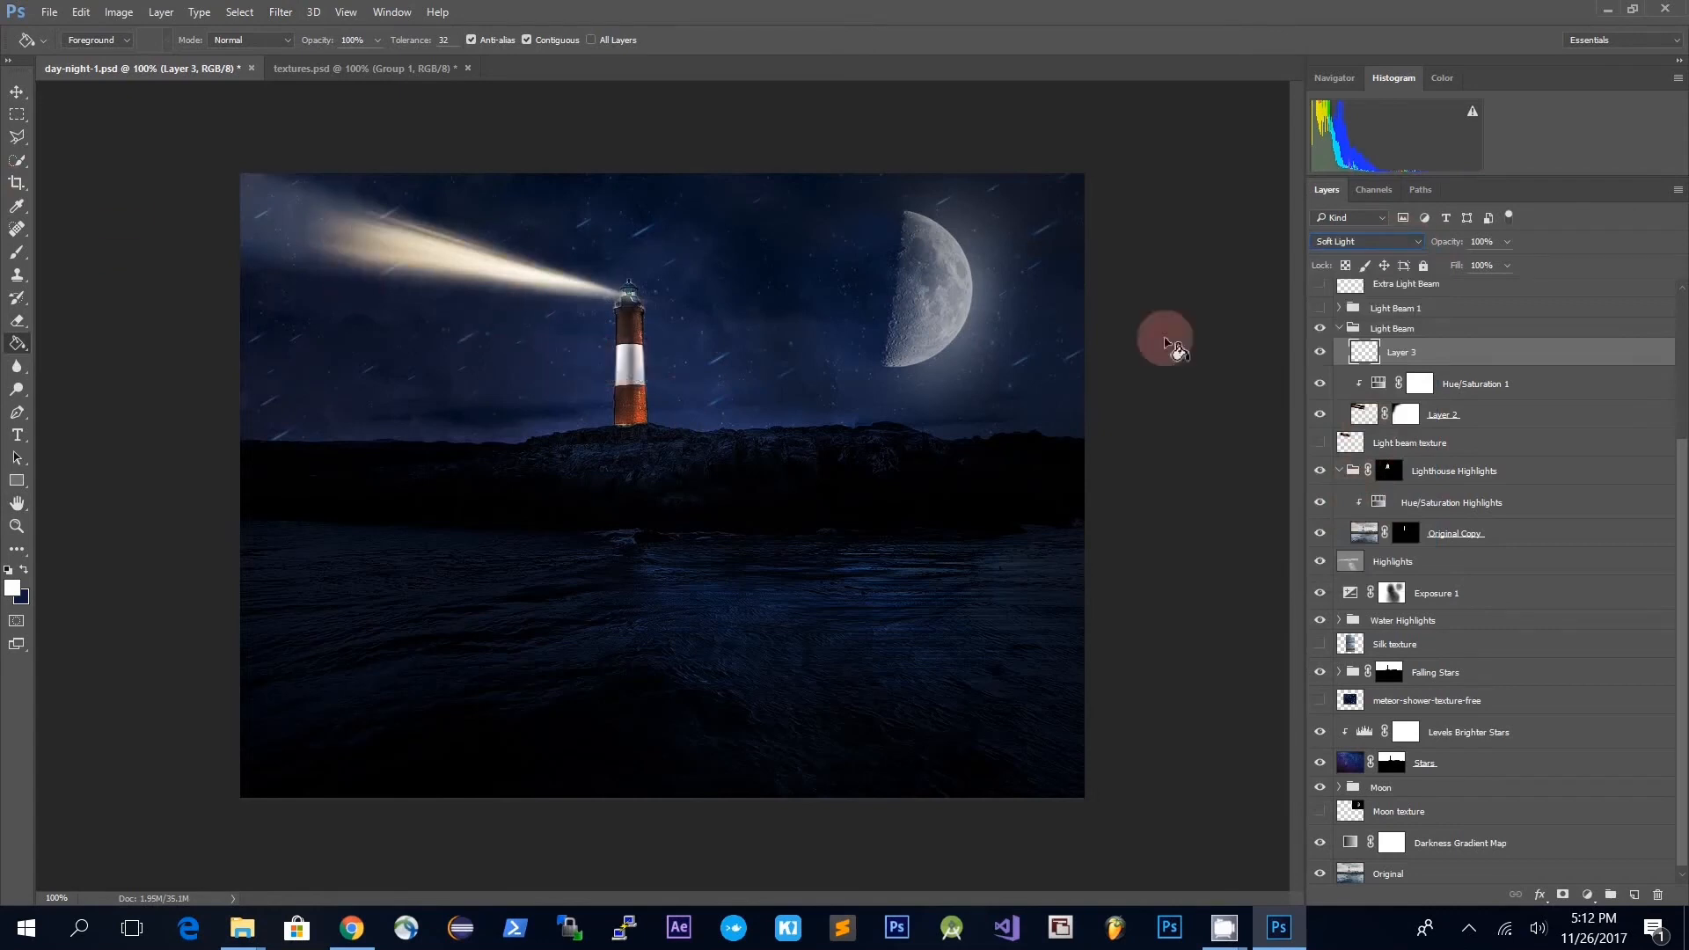
- Collapse the Light Beam group, and expand and show the Light Beam 1 group for the beam pointing right
{"action": "left_click", "coordinate": [1339, 328]}
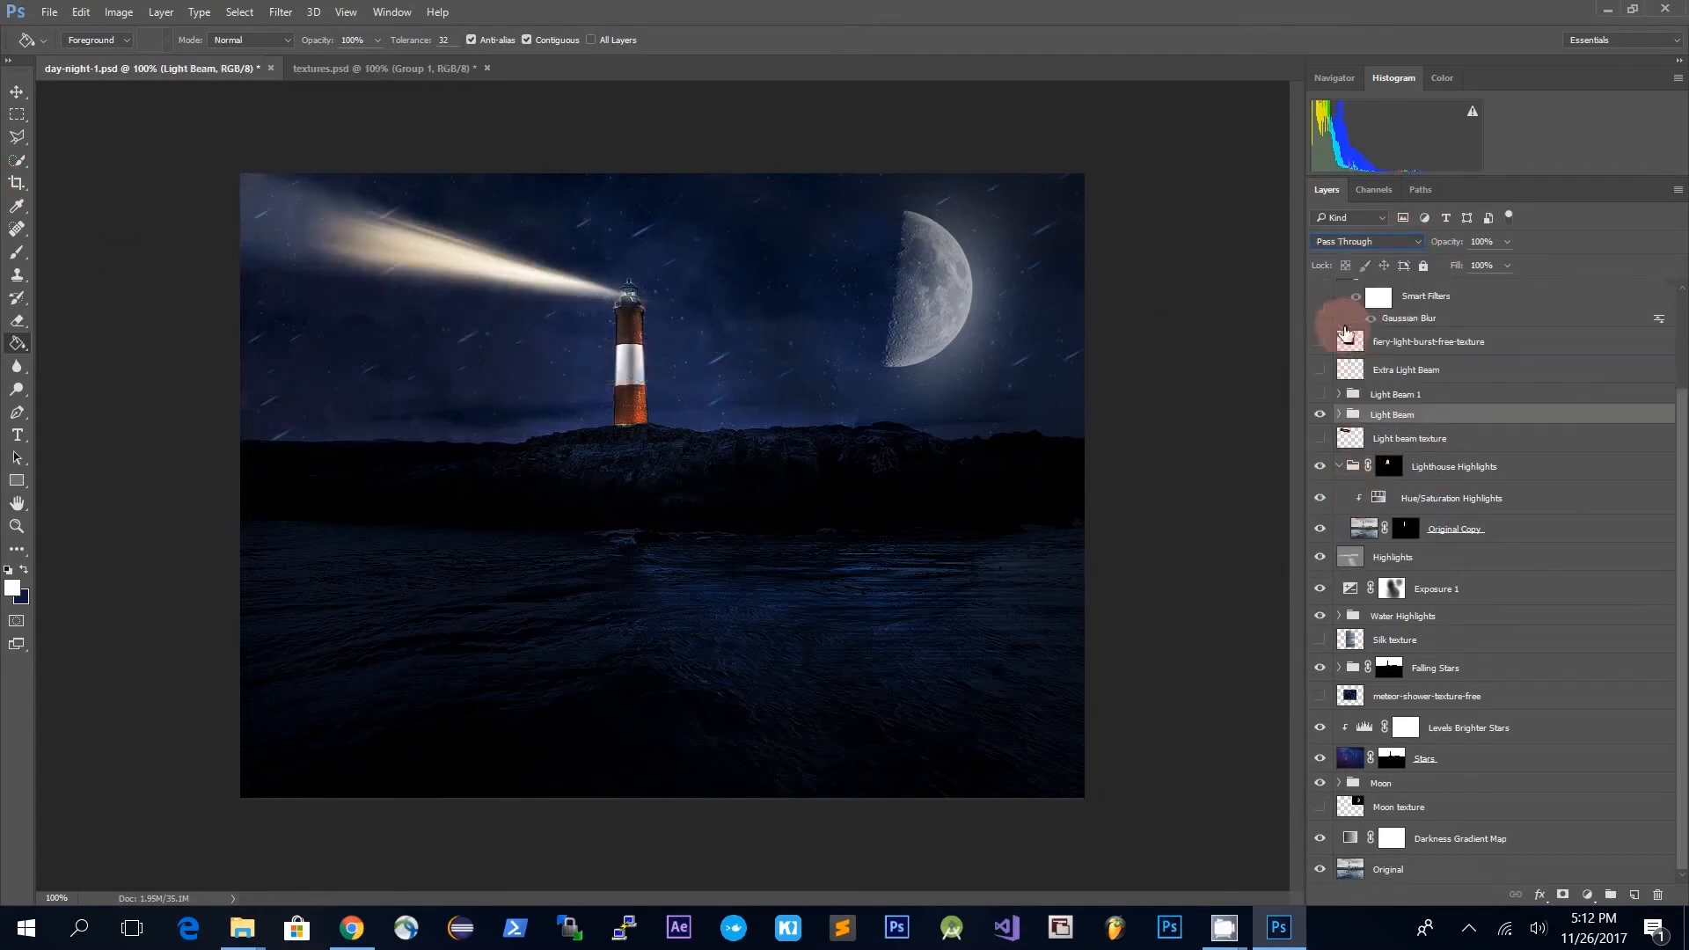
{"action": "left_click", "coordinate": [1340, 394]}
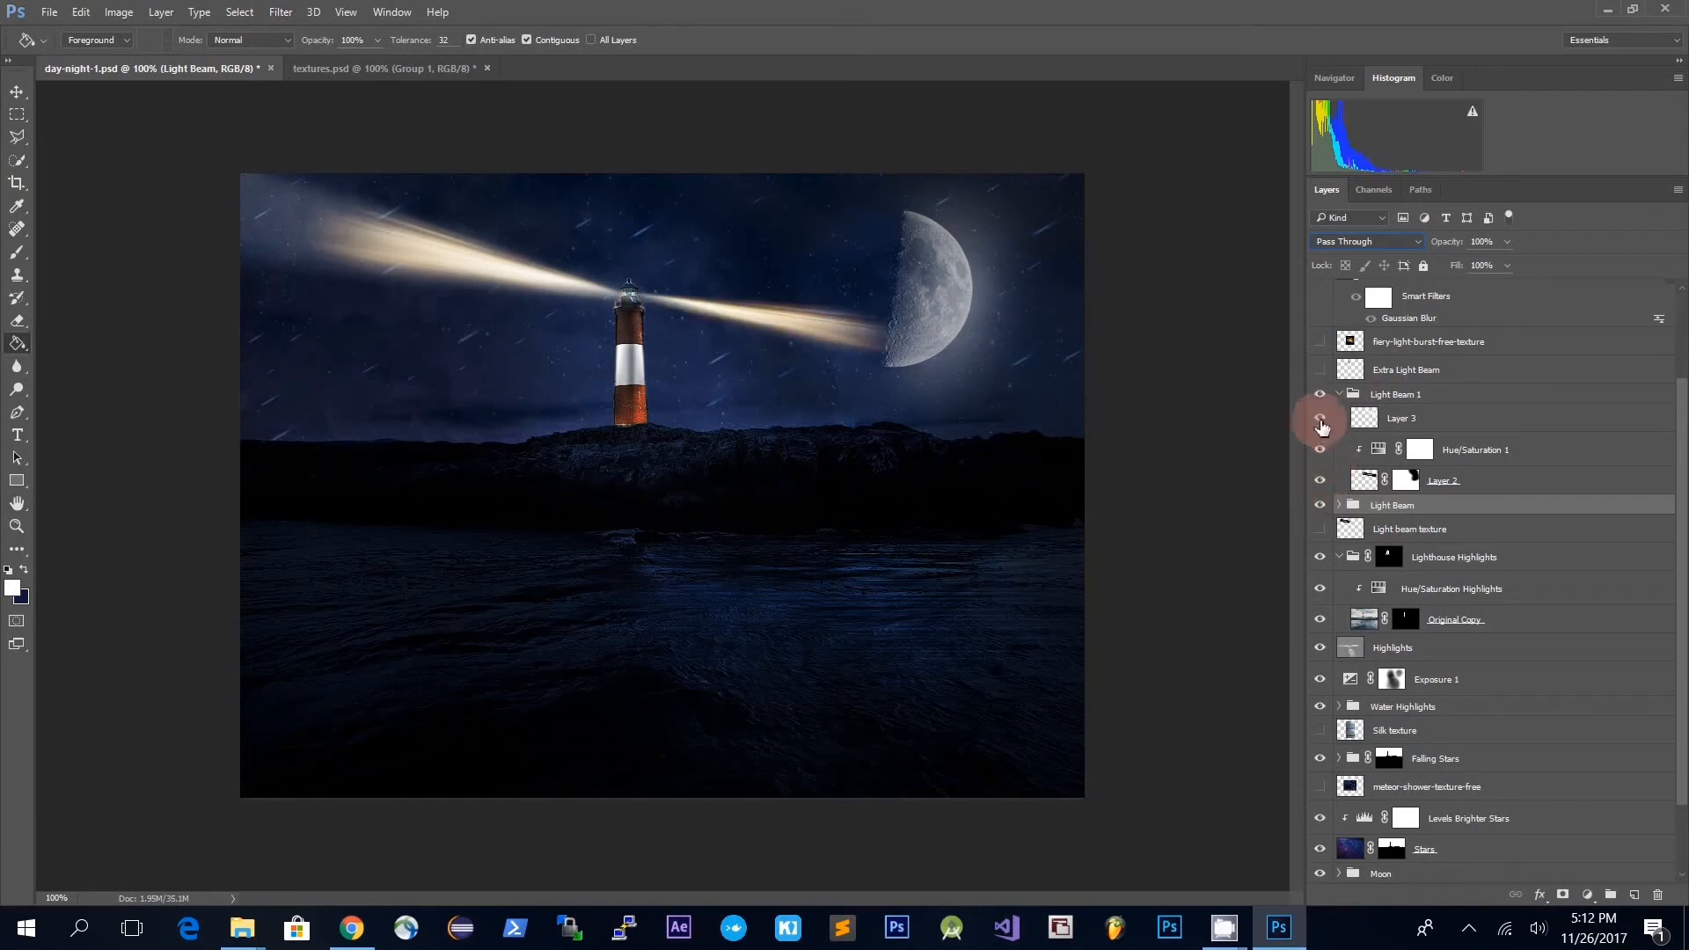
- Show Layer 3 inside the Light Beam 1 group and collapse the group
{"action": "left_click", "coordinate": [1320, 419]}
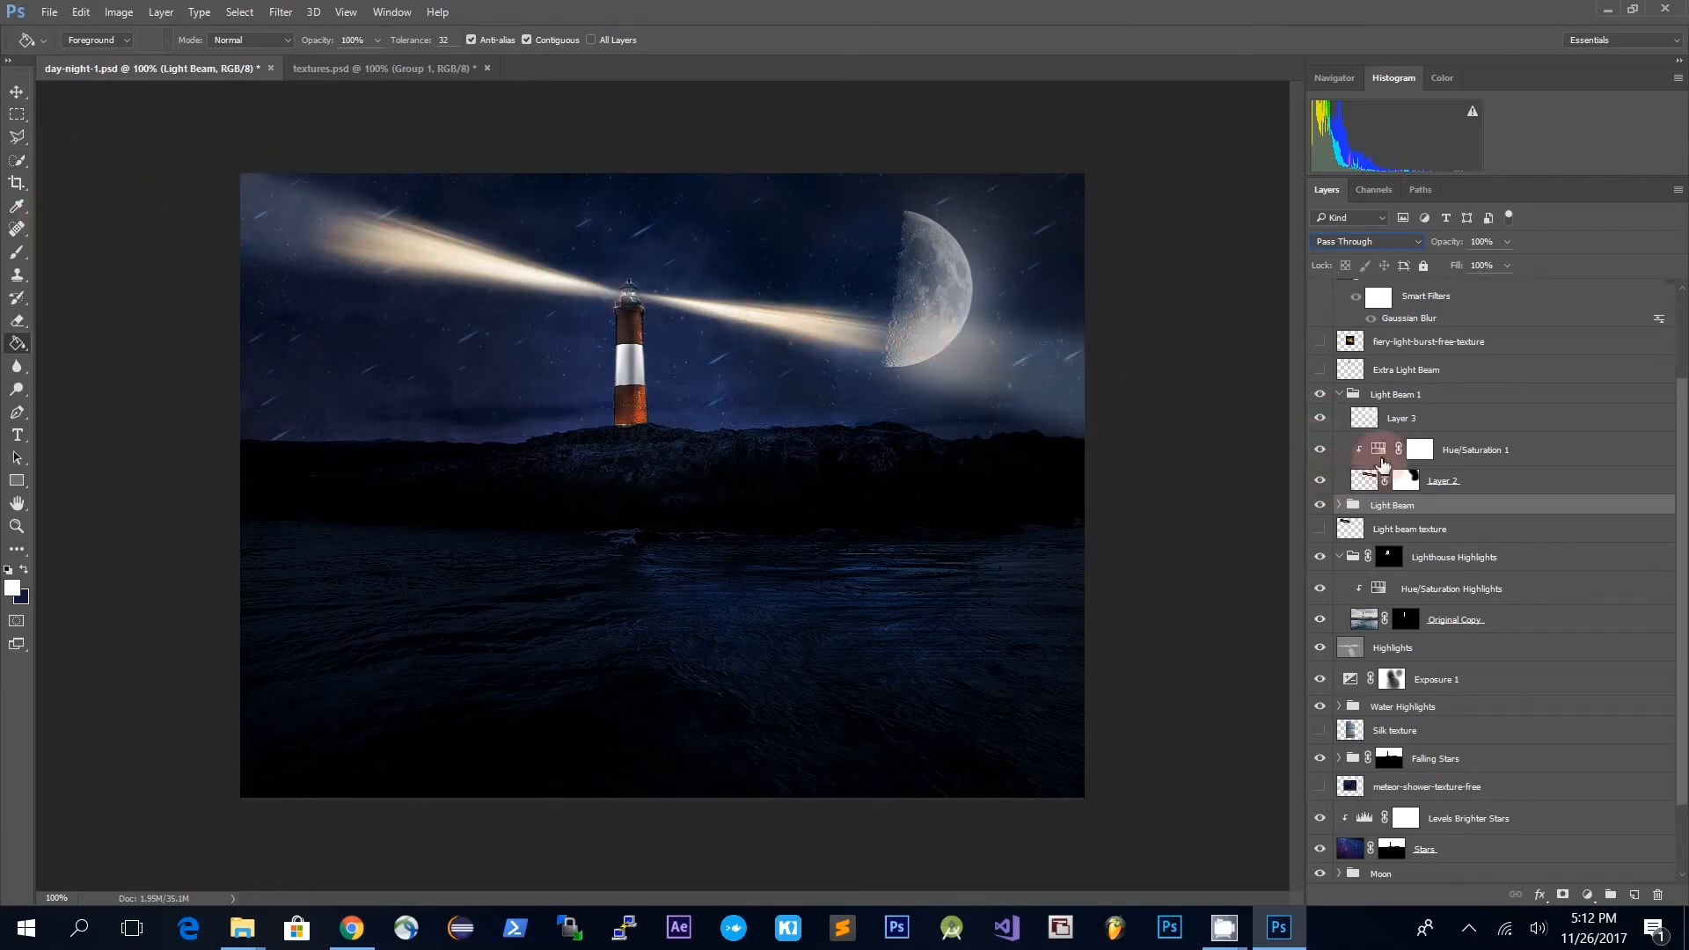
{"action": "left_click", "coordinate": [1338, 395]}
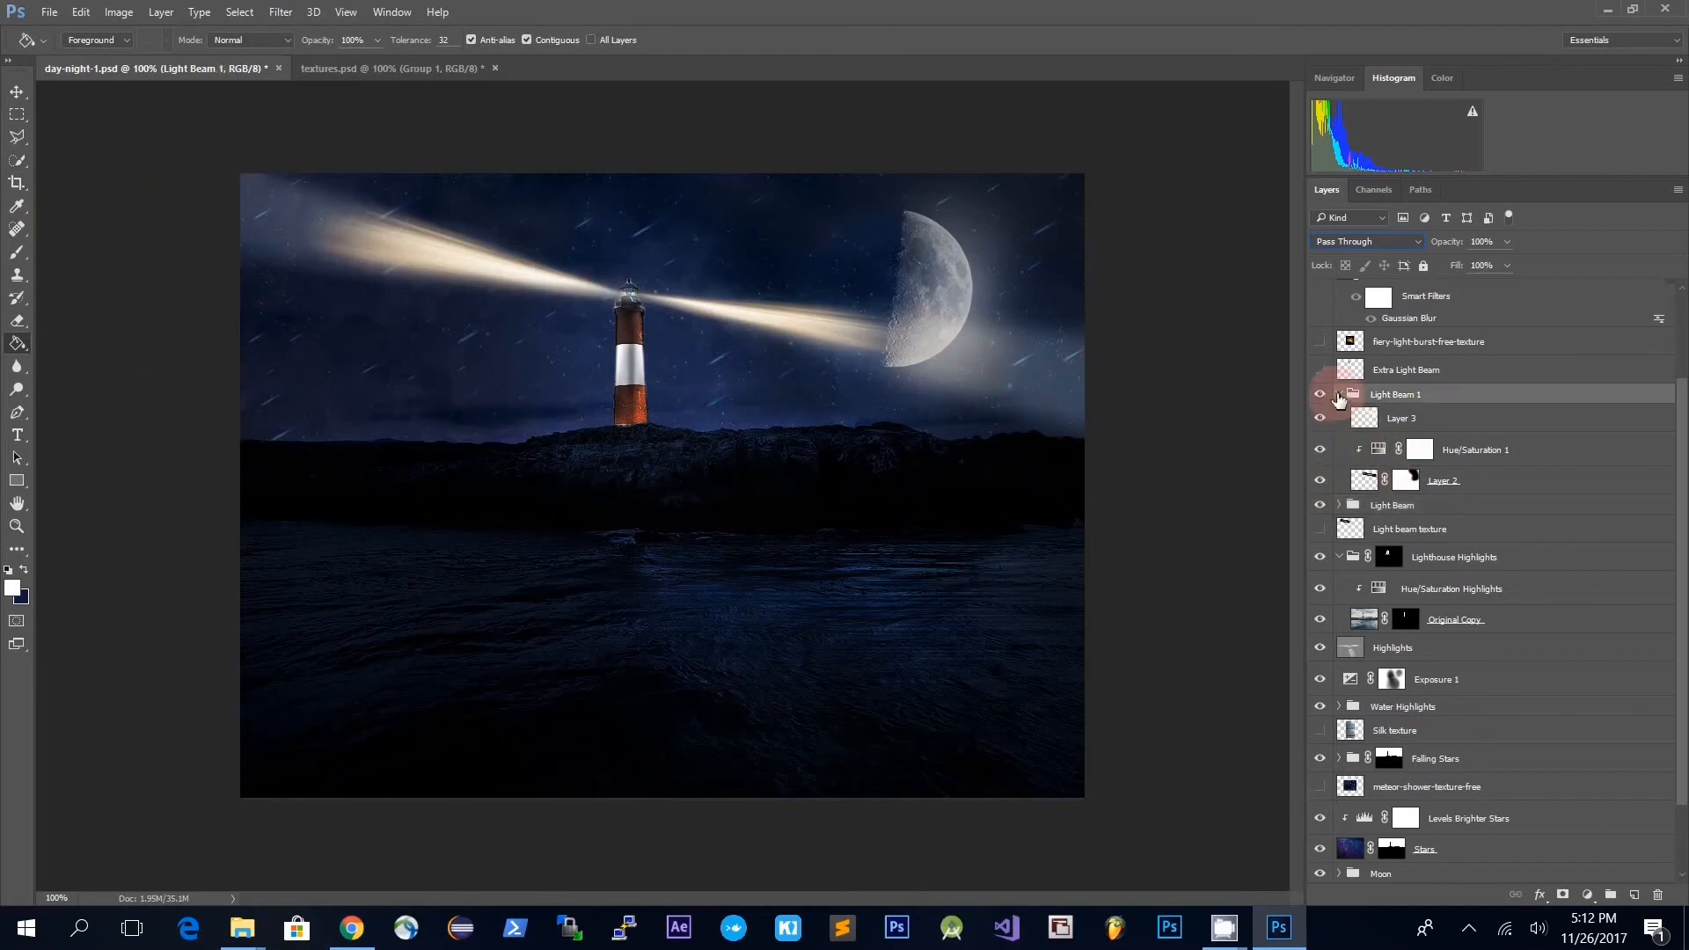
{"action": "left_click", "coordinate": [1339, 395]}
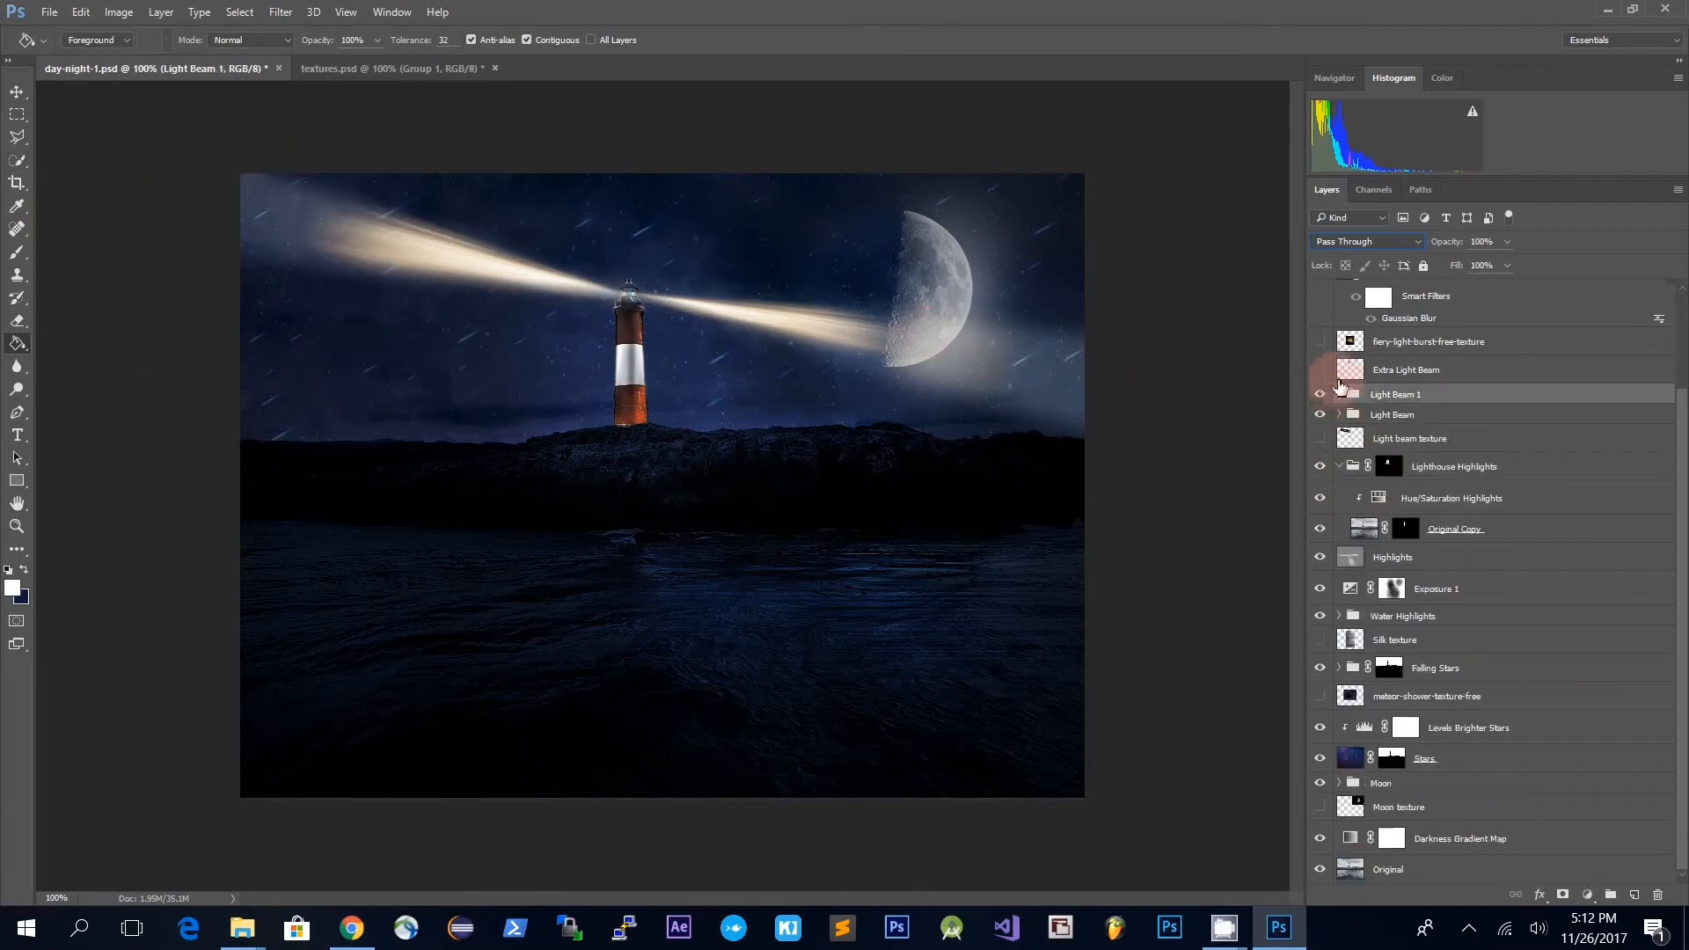
- Duplicate the Light Beam and Light Beam 1 groups within the same document and merge the copies into one layer
{"action": "left_click", "coordinate": [1397, 417]}
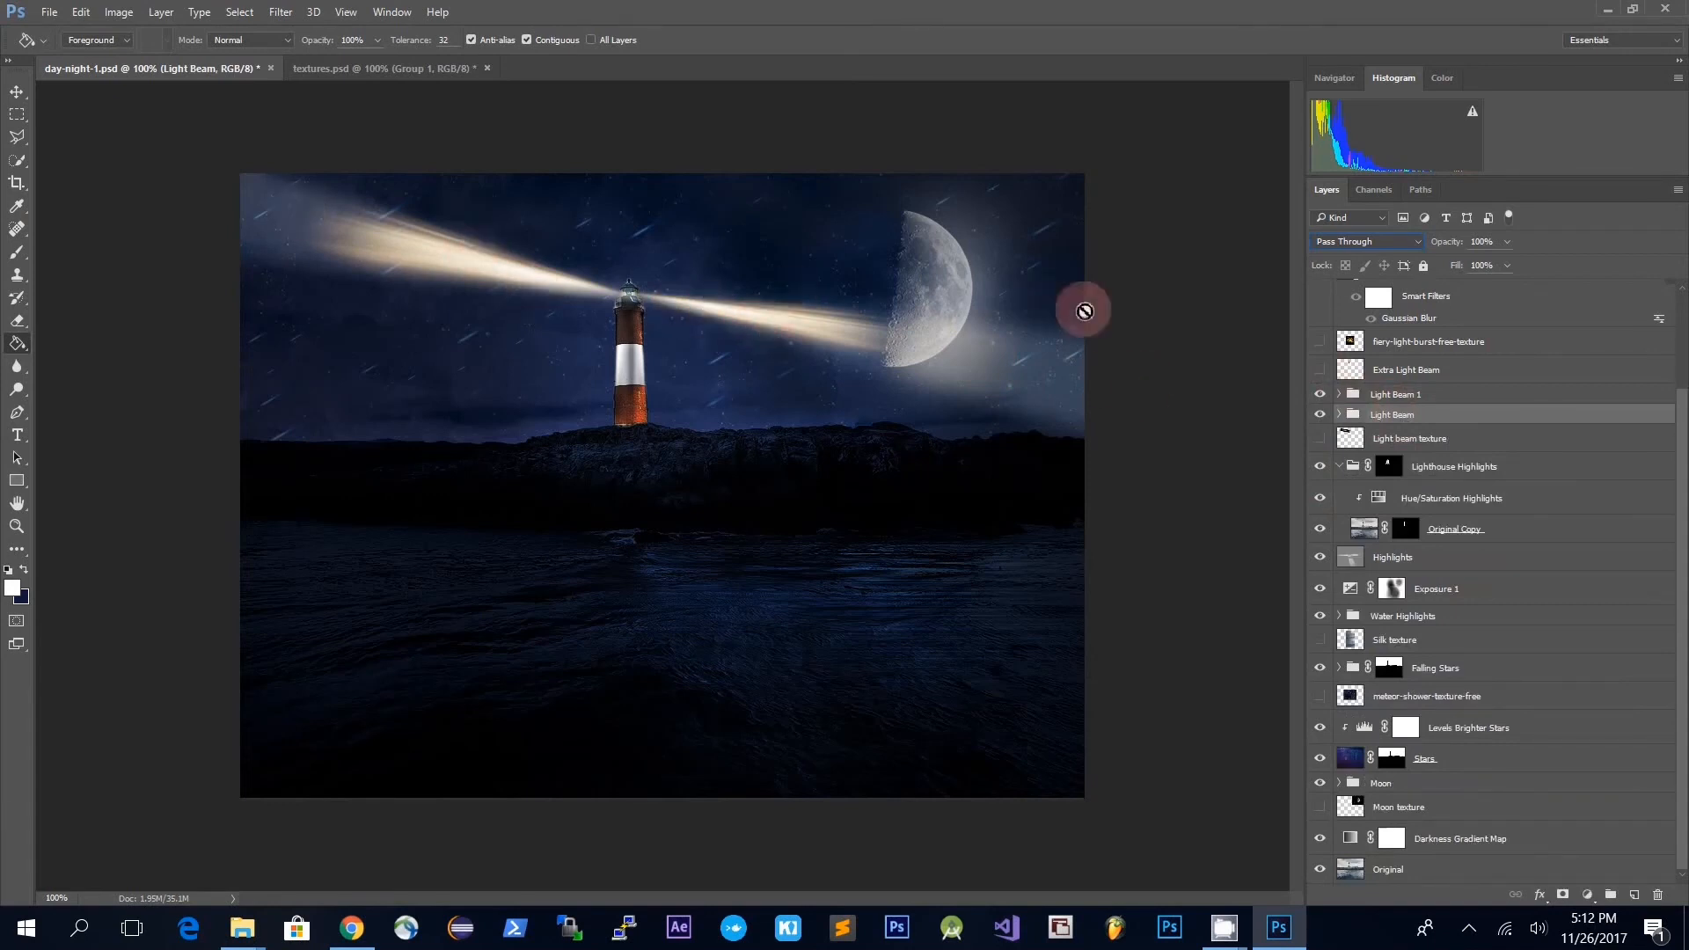
{"action": "left_click", "coordinate": [1322, 373]}
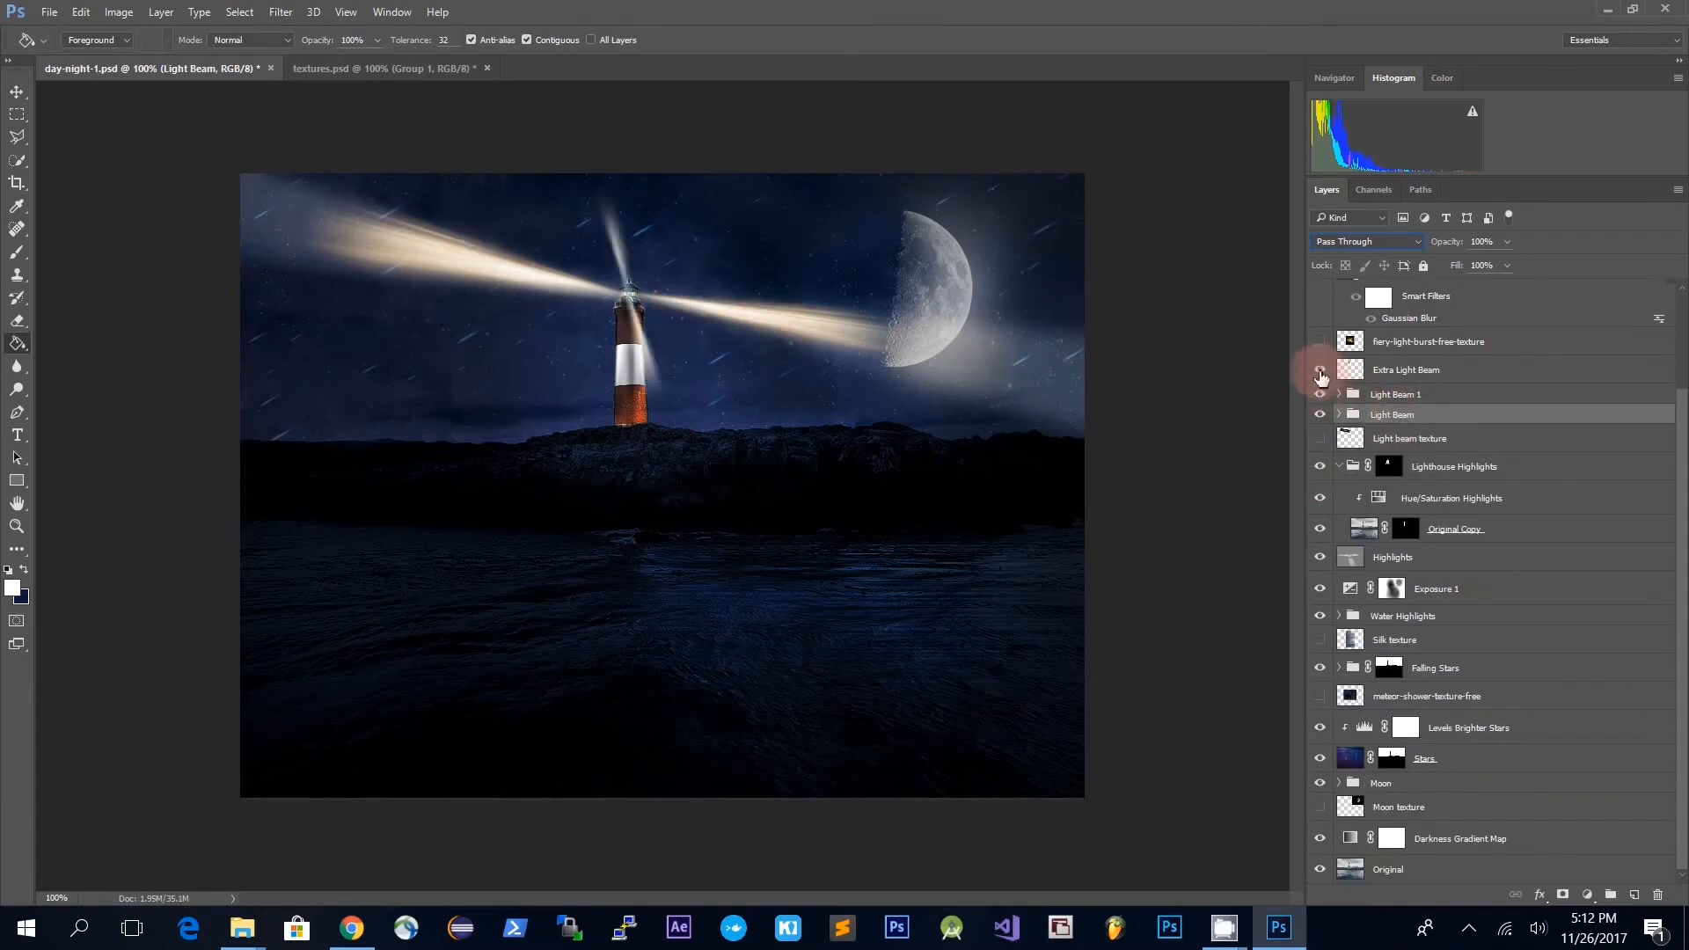
{"action": "left_click", "coordinate": [1319, 370]}
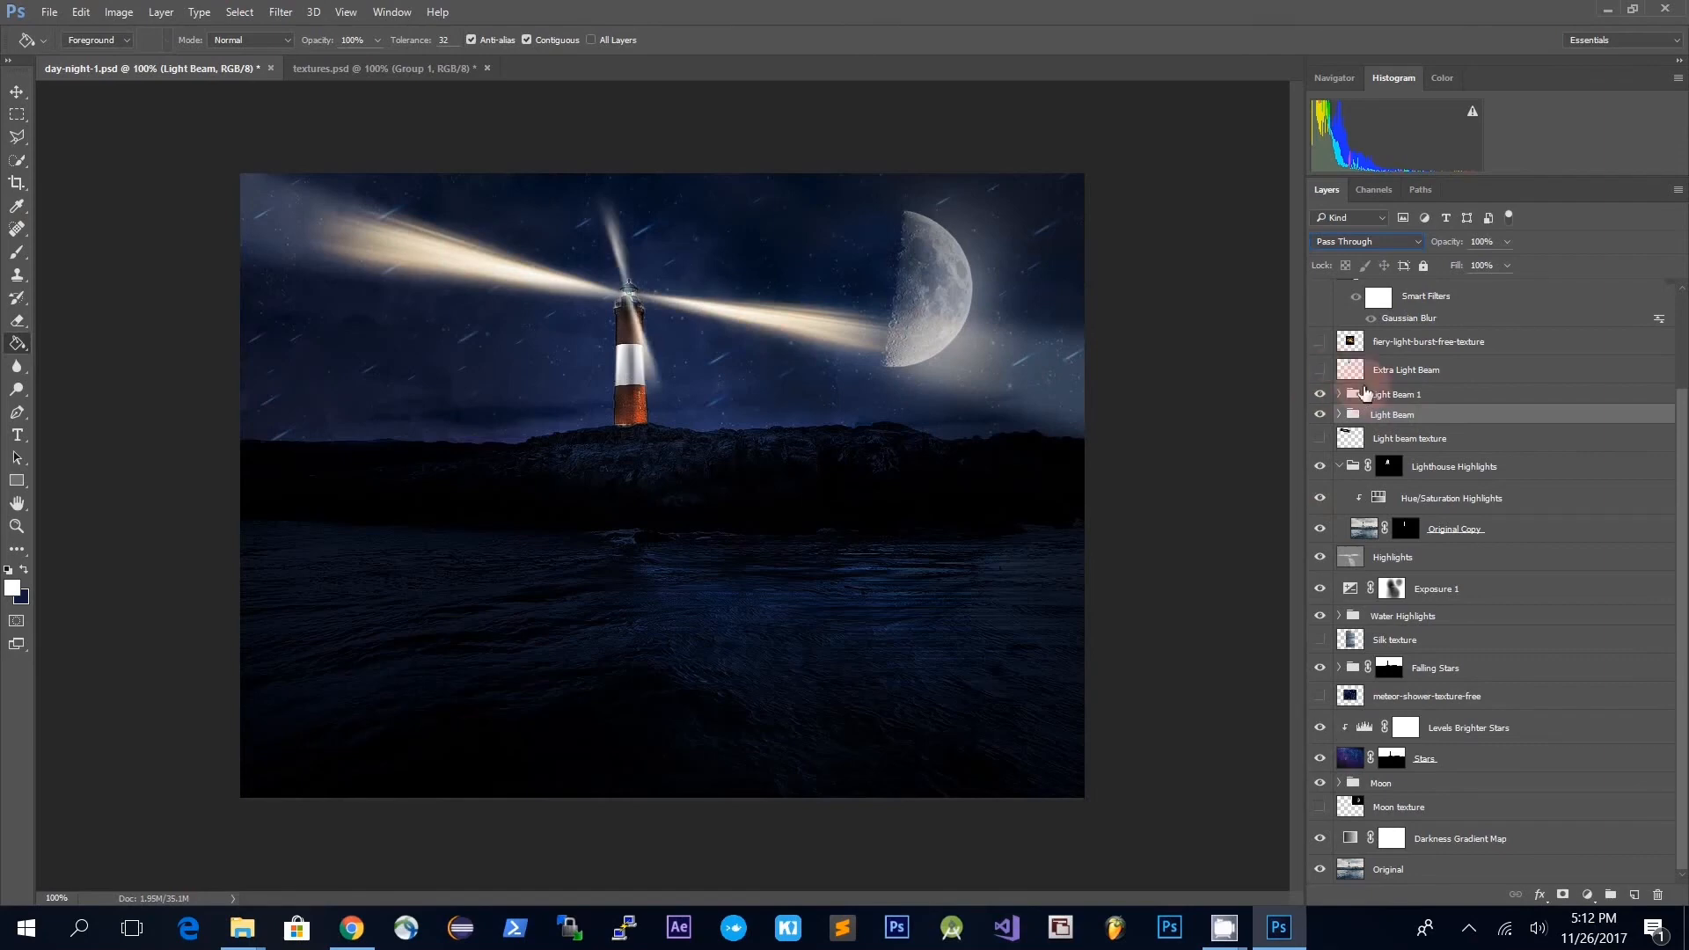
{"action": "left_click", "coordinate": [1411, 398], "text": "shift"}
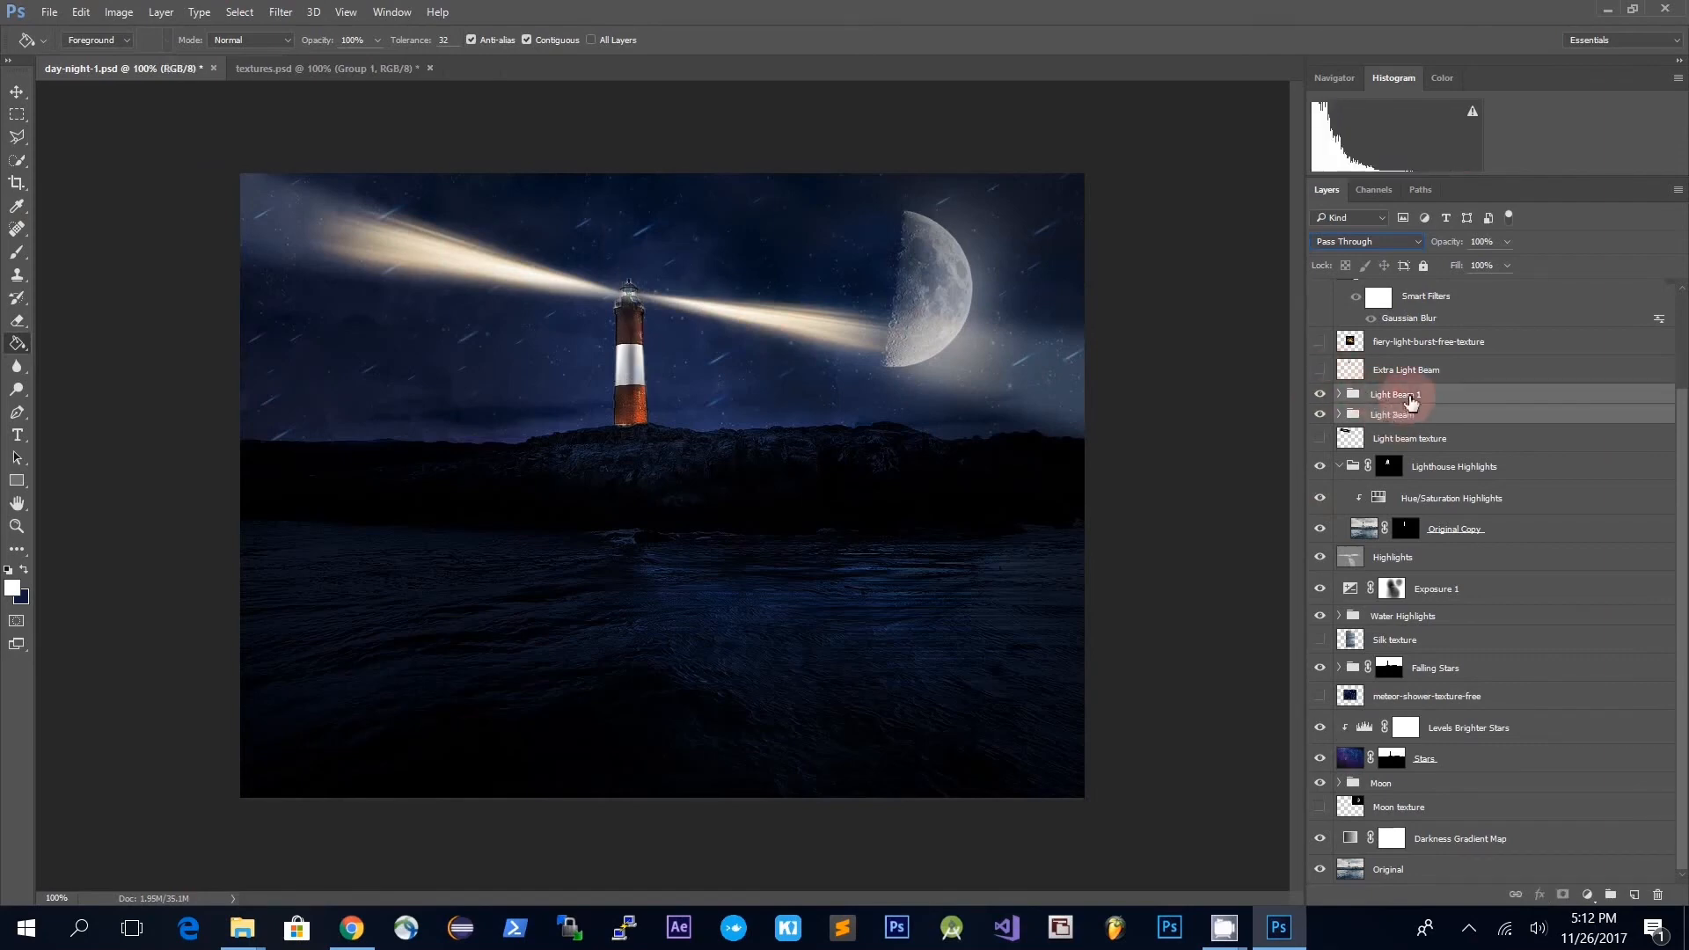
{"action": "right_click", "coordinate": [1411, 397]}
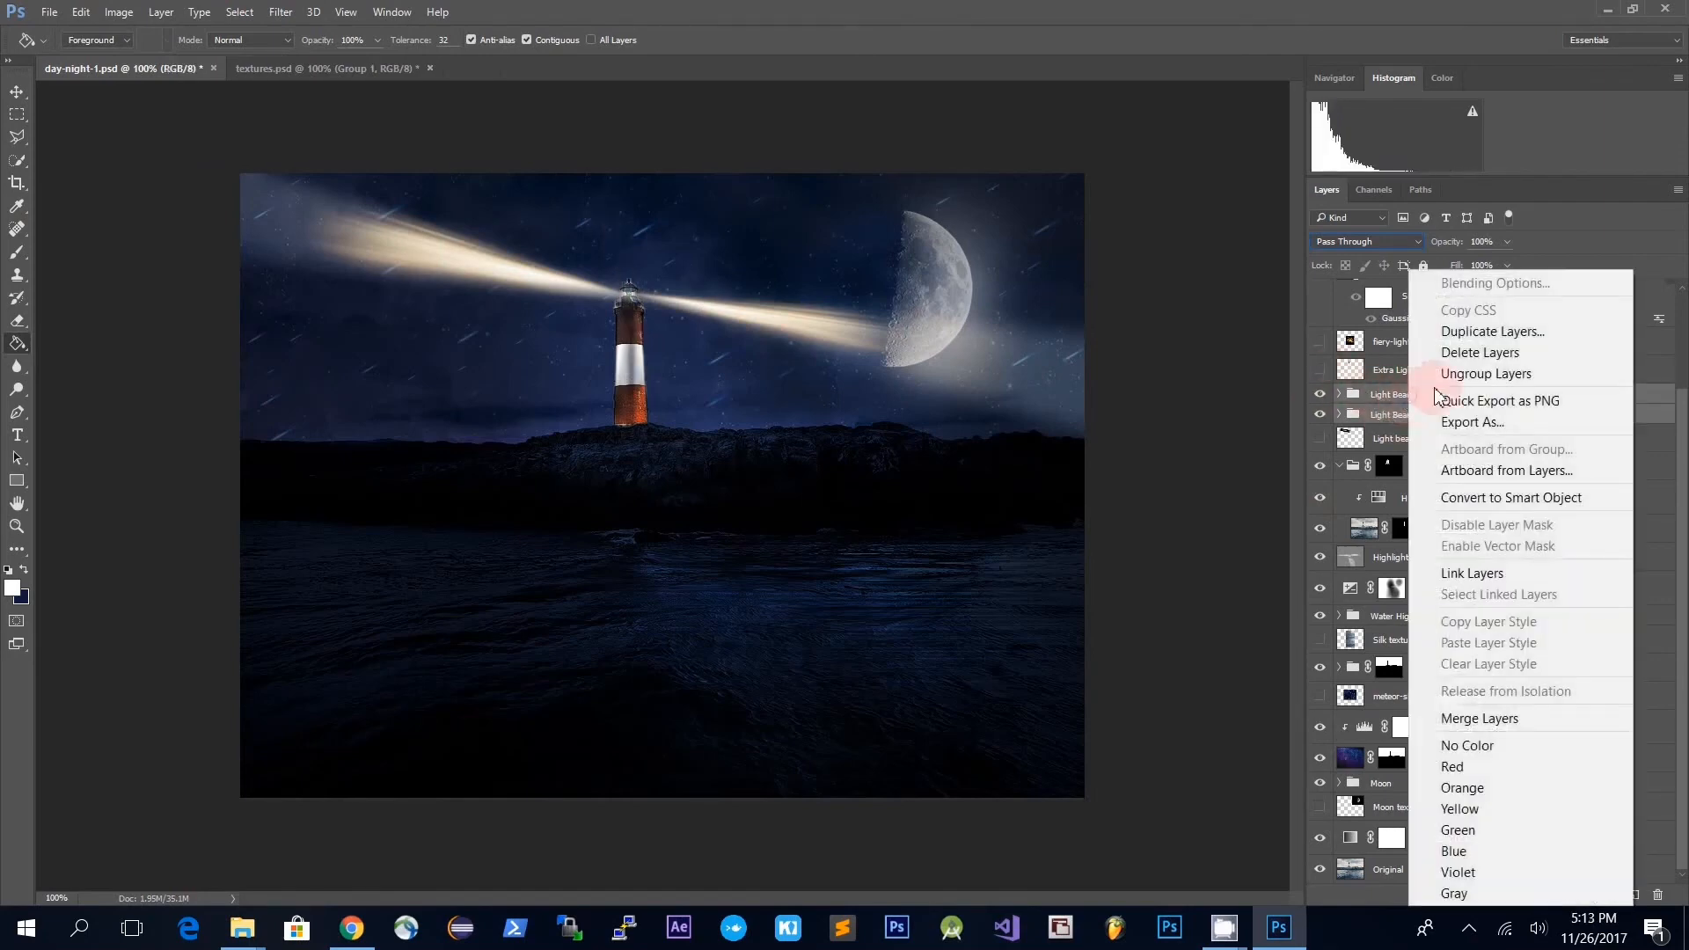
{"action": "left_click", "coordinate": [1487, 332]}
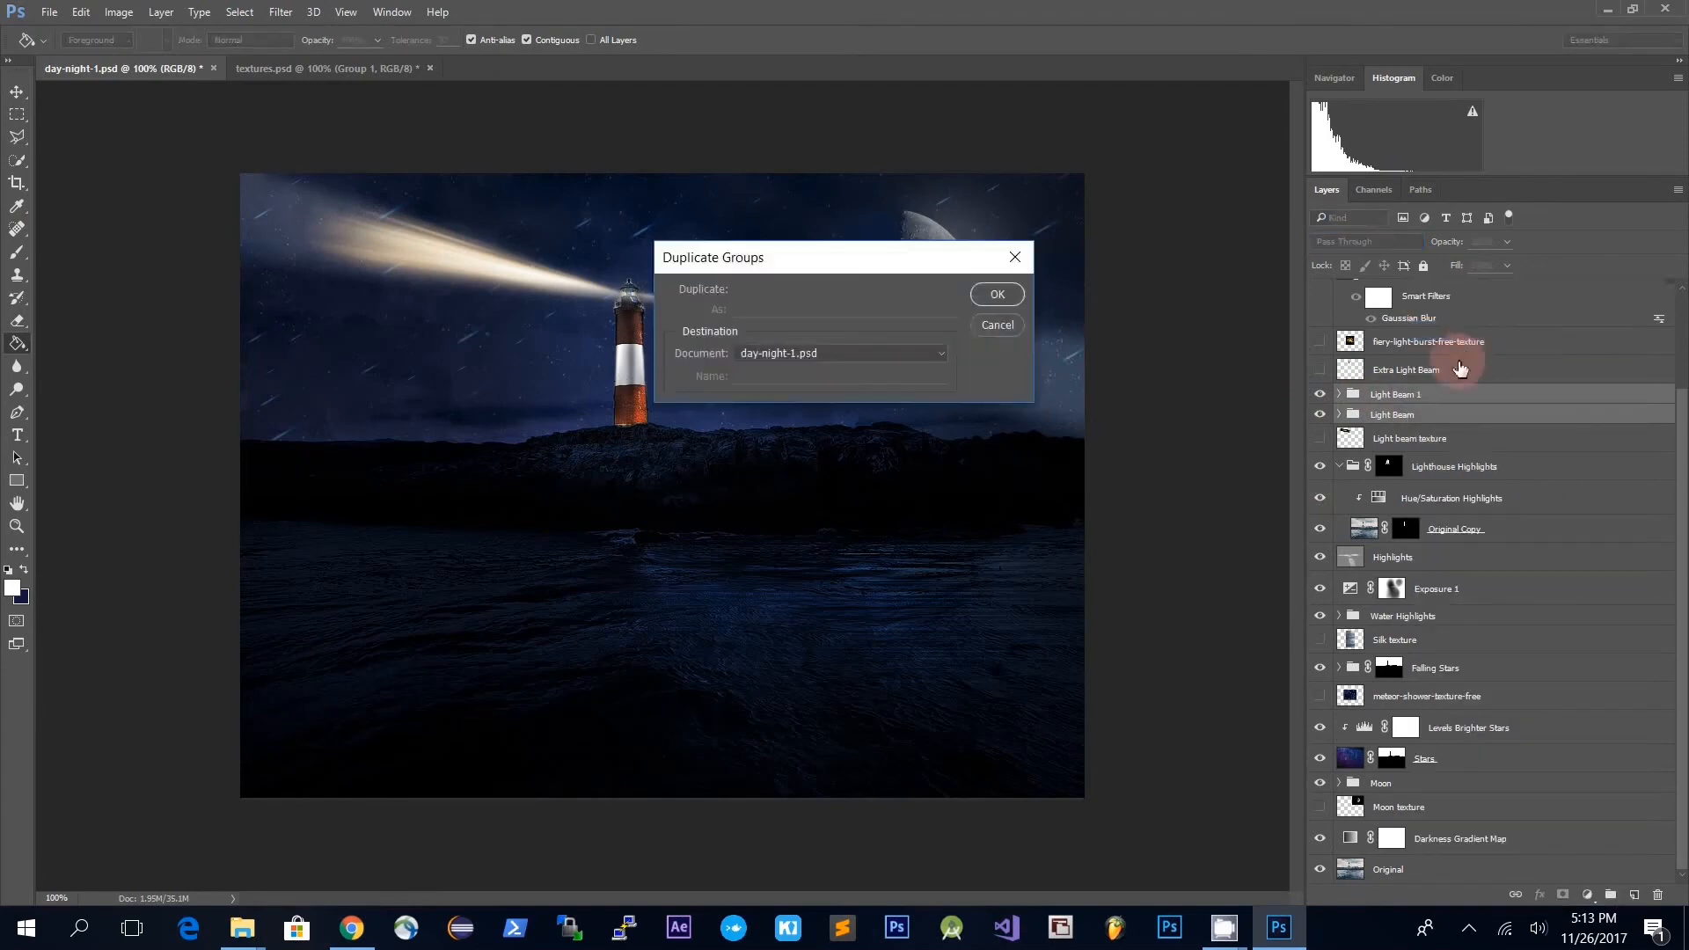
{"action": "left_click", "coordinate": [1000, 292]}
{"action": "right_click", "coordinate": [1404, 416]}
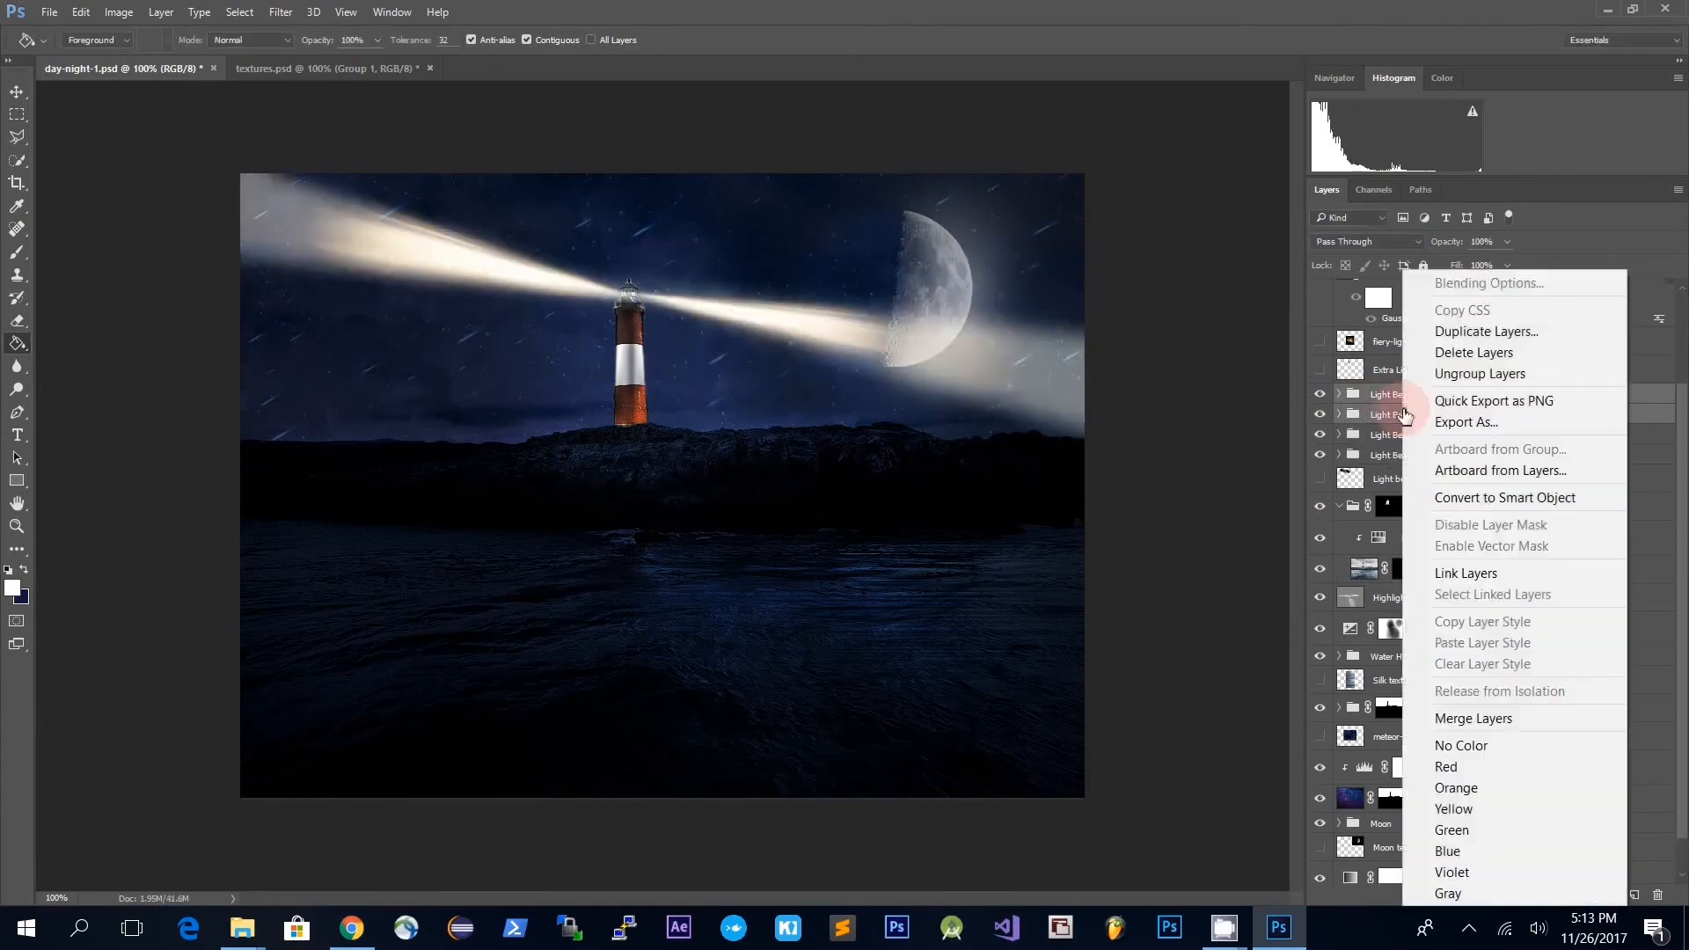
{"action": "left_click", "coordinate": [1493, 725]}
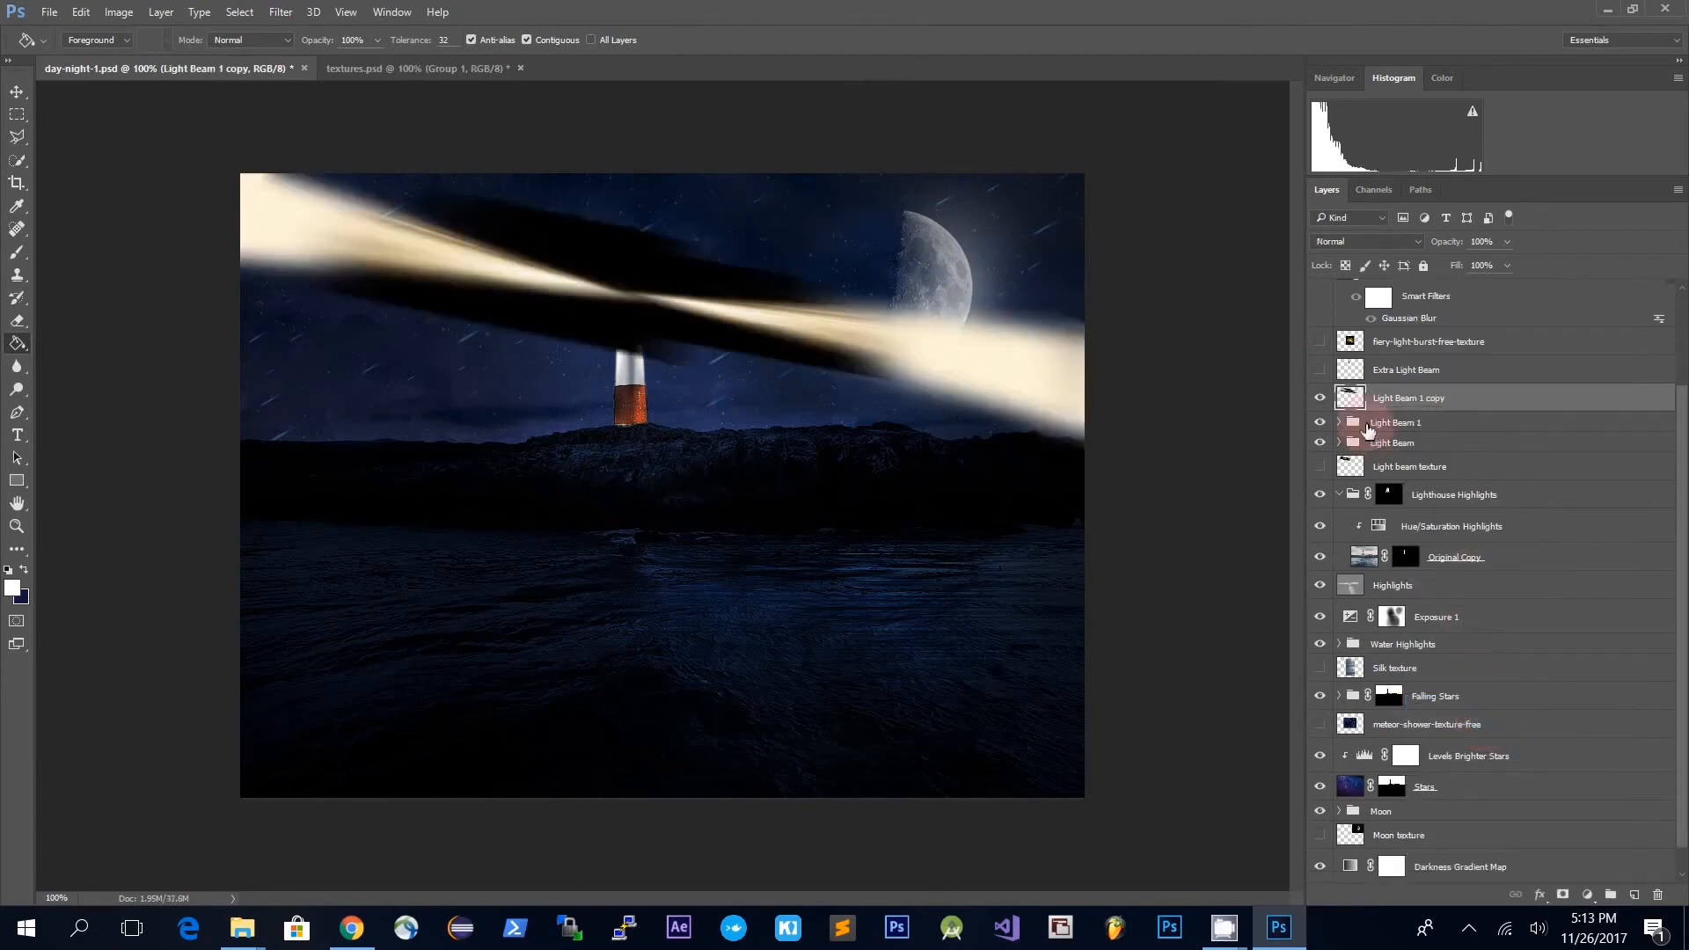
- Set the merged beam copy to Screen, then scale it to about 29% and rotate it about -113° across the lighthouse lamp
{"action": "left_click", "coordinate": [1389, 243]}
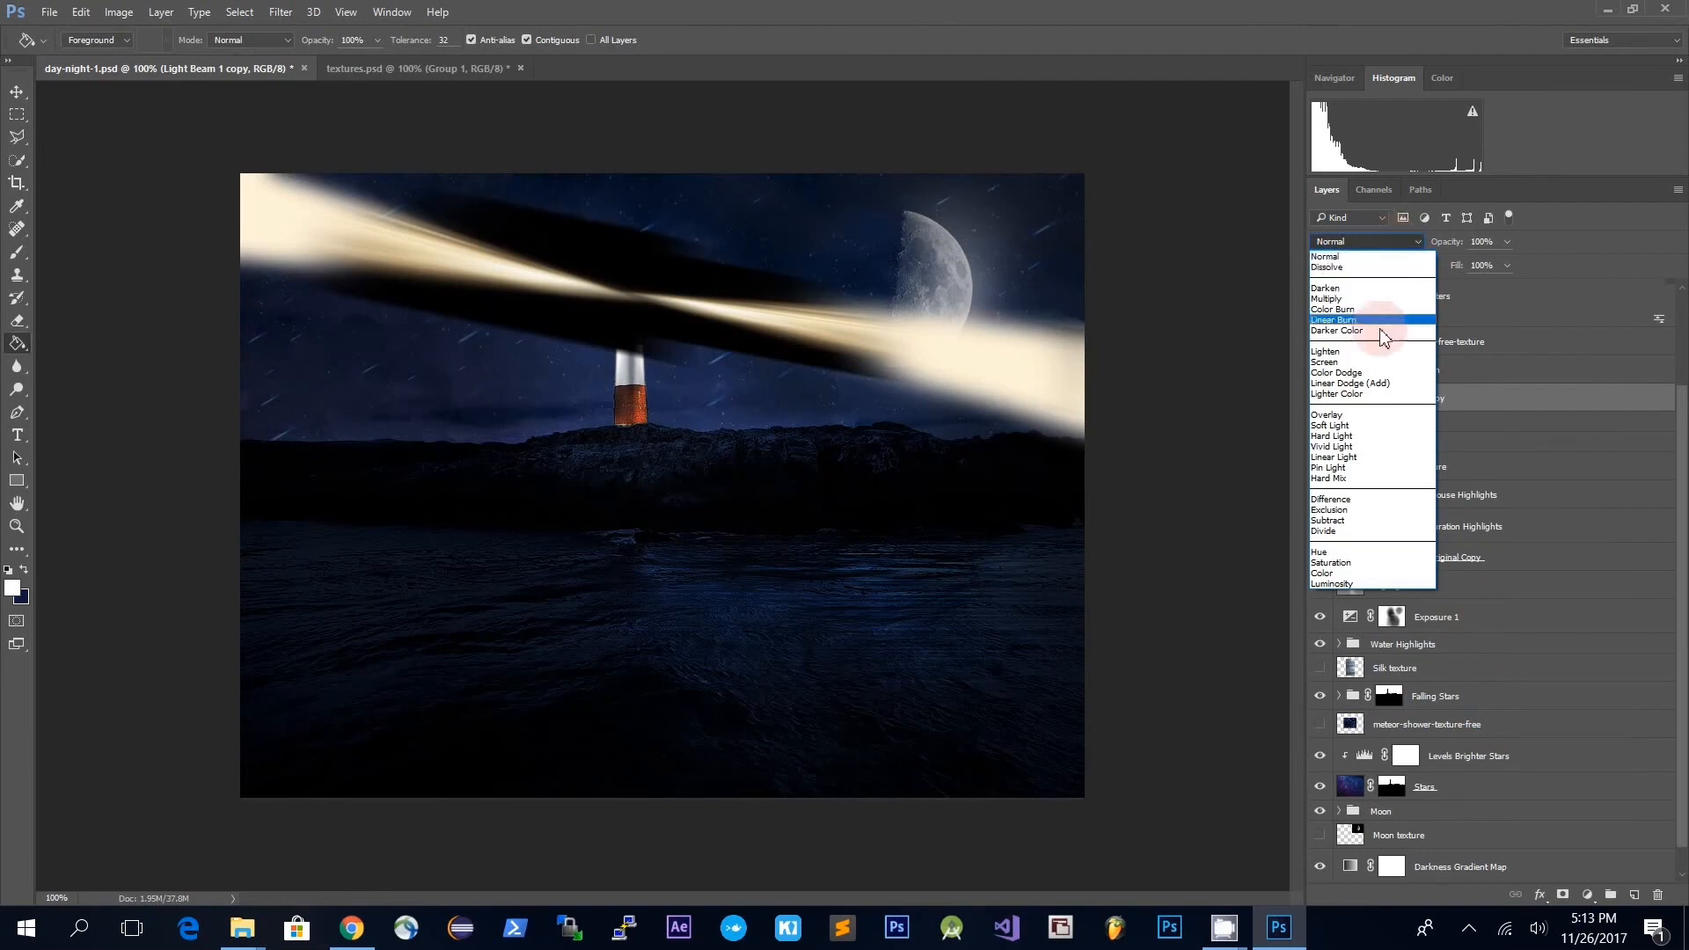
{"action": "left_click", "coordinate": [1379, 363]}
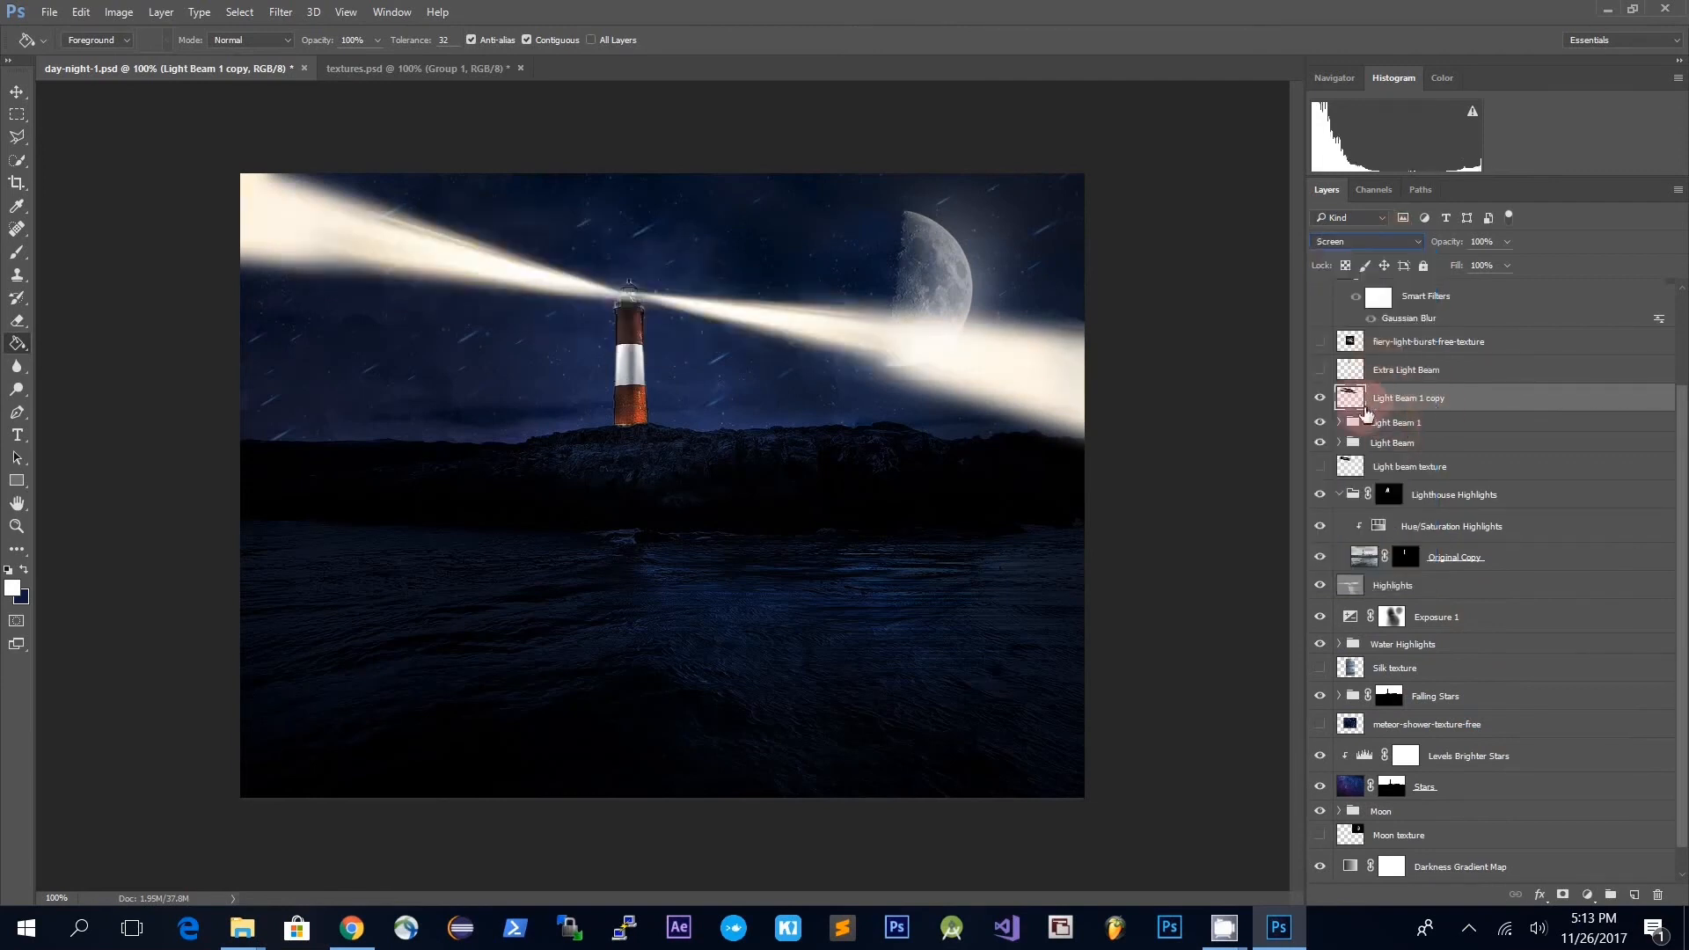
{"action": "left_click", "coordinate": [17, 91]}
{"action": "key", "text": "ctrl+t"}
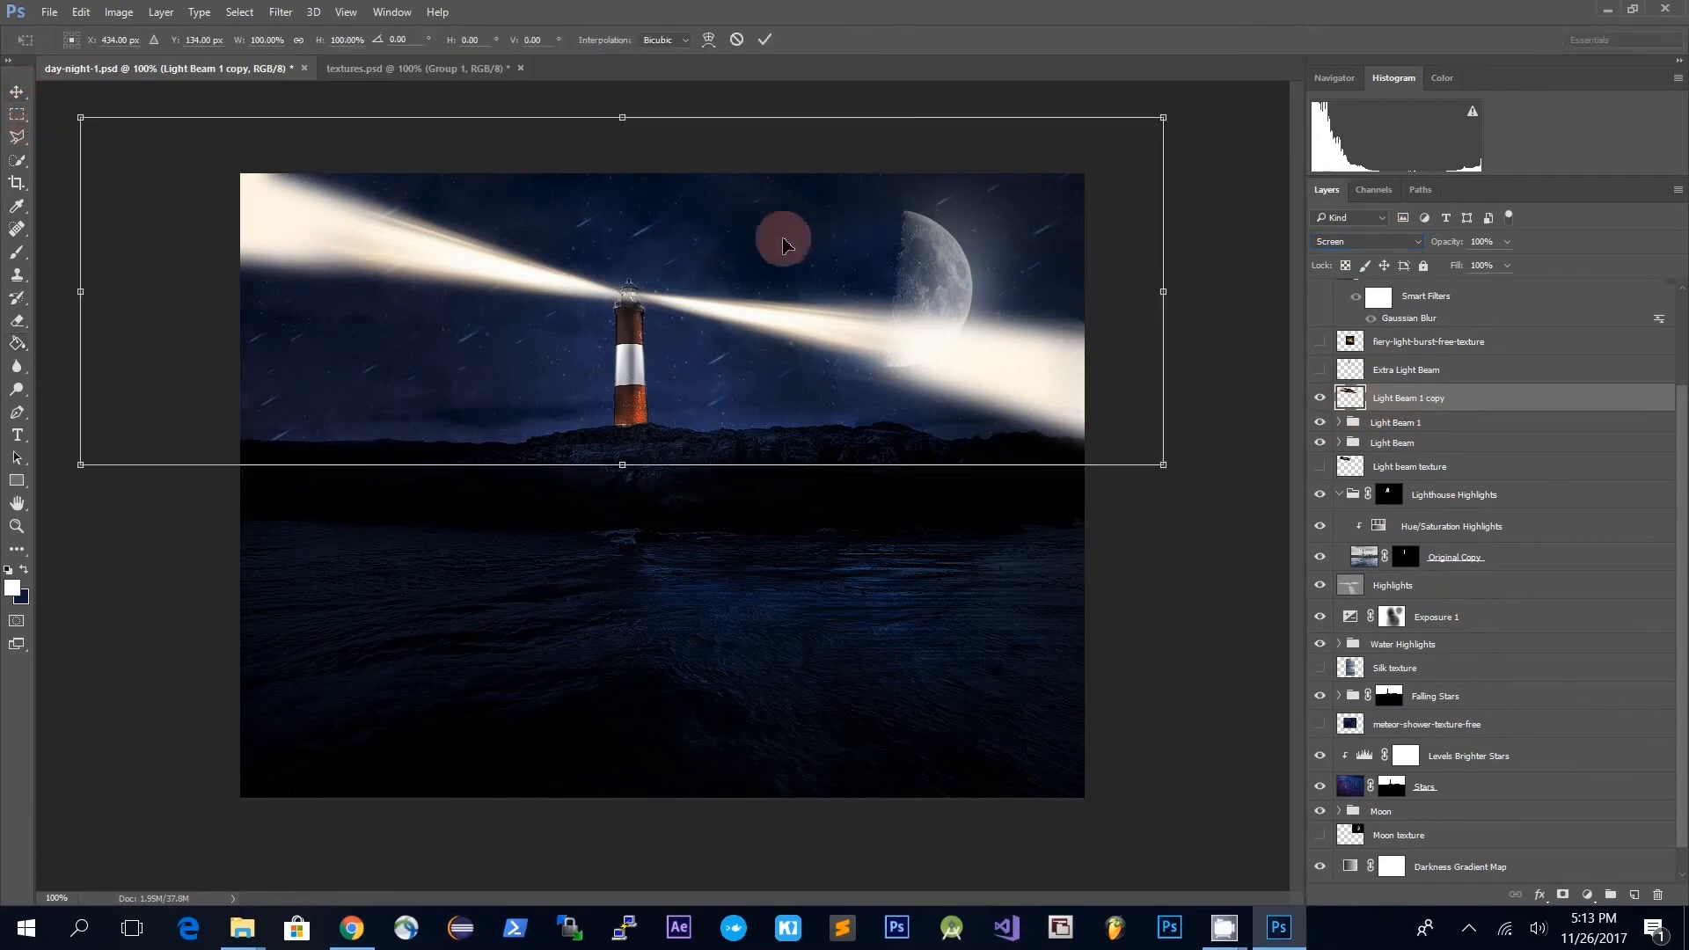
{"action": "left_click_drag", "start_coordinate": [1163, 117], "coordinate": [396, 366]}
{"action": "left_click_drag", "start_coordinate": [256, 452], "coordinate": [633, 328]}
{"action": "left_click_drag", "start_coordinate": [811, 239], "coordinate": [548, 195]}
{"action": "left_click", "coordinate": [635, 312]}
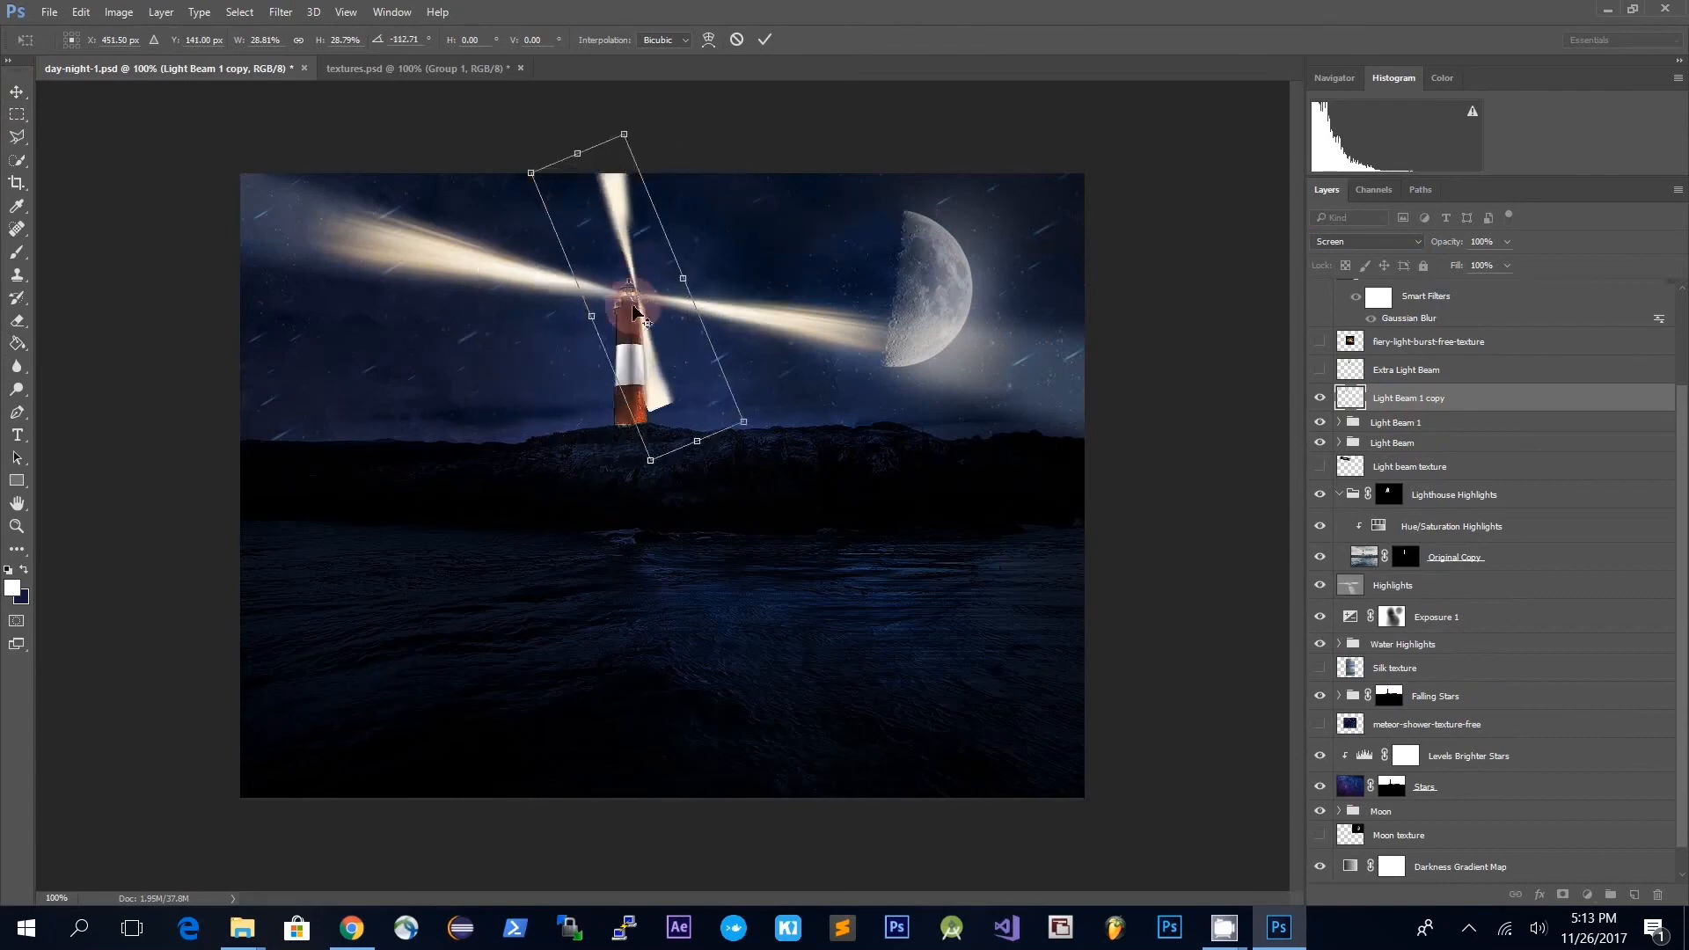
{"action": "left_click_drag", "start_coordinate": [640, 303], "coordinate": [648, 342]}
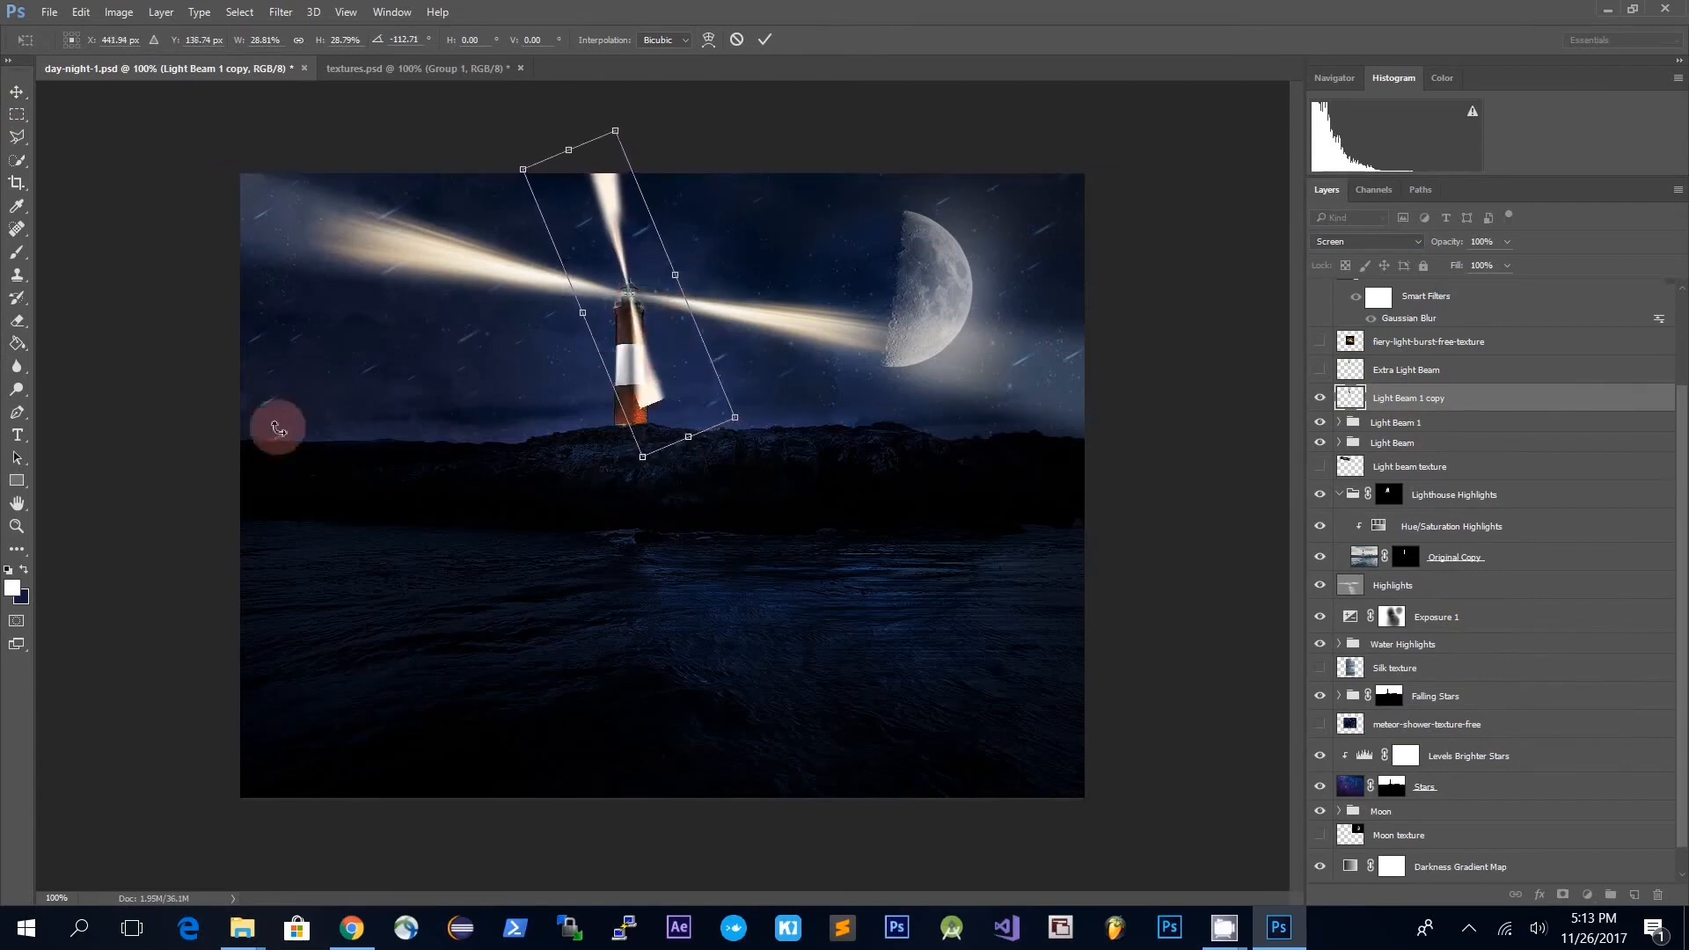
{"action": "left_click", "coordinate": [18, 321]}
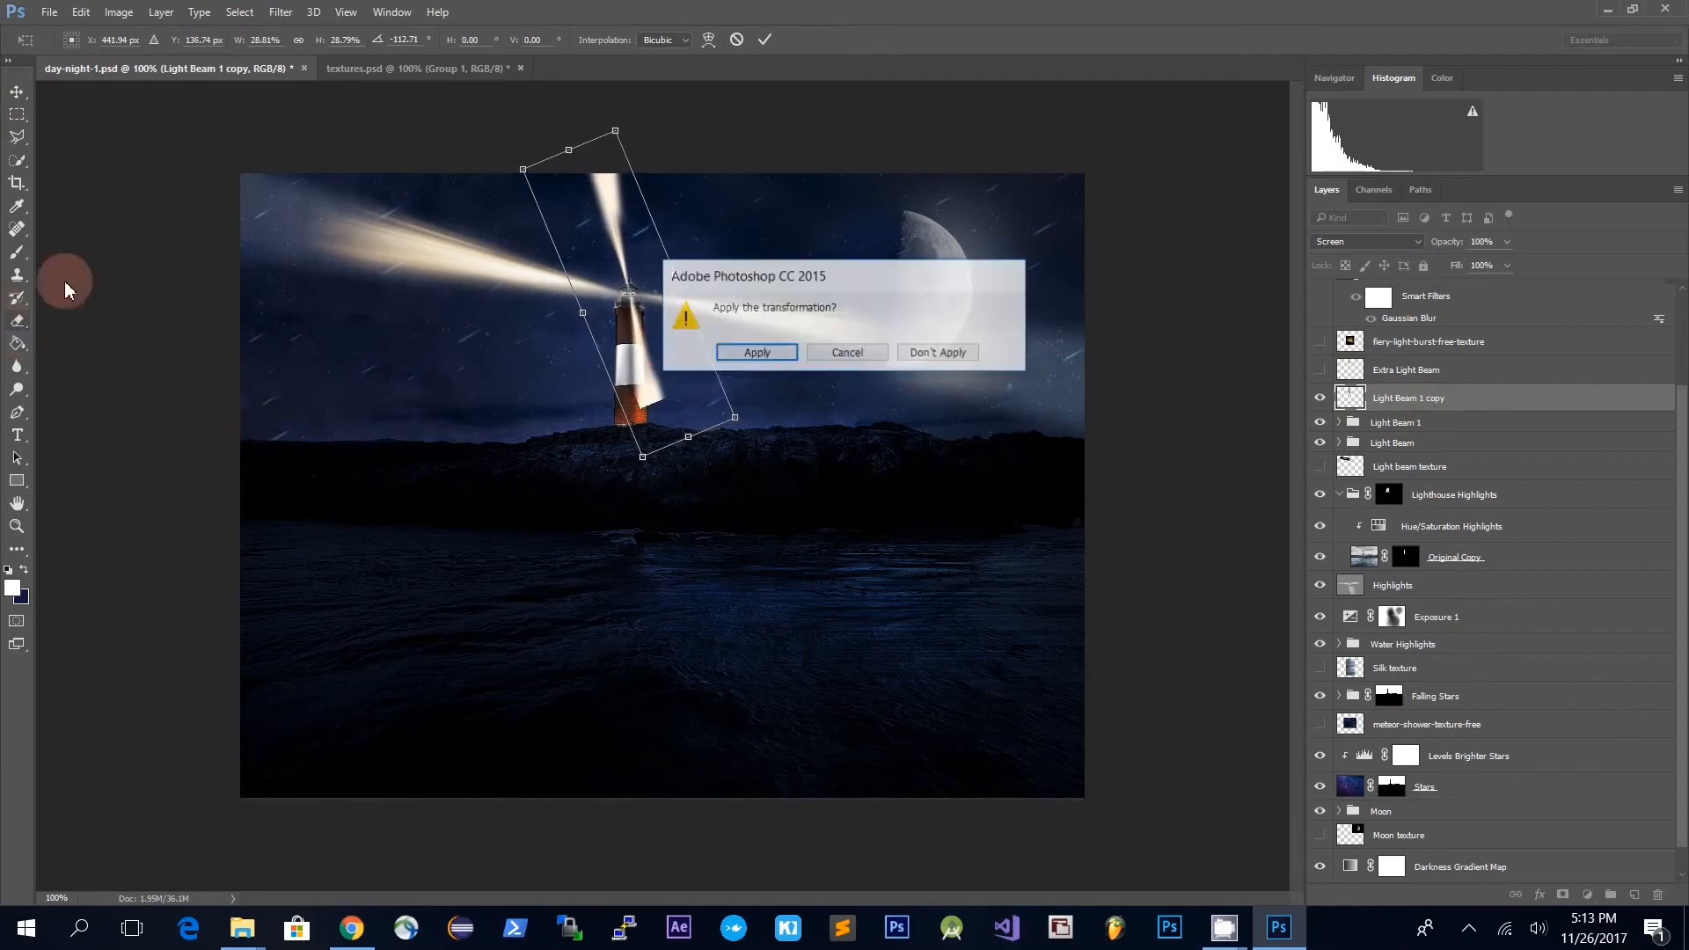
{"action": "left_click", "coordinate": [749, 346]}
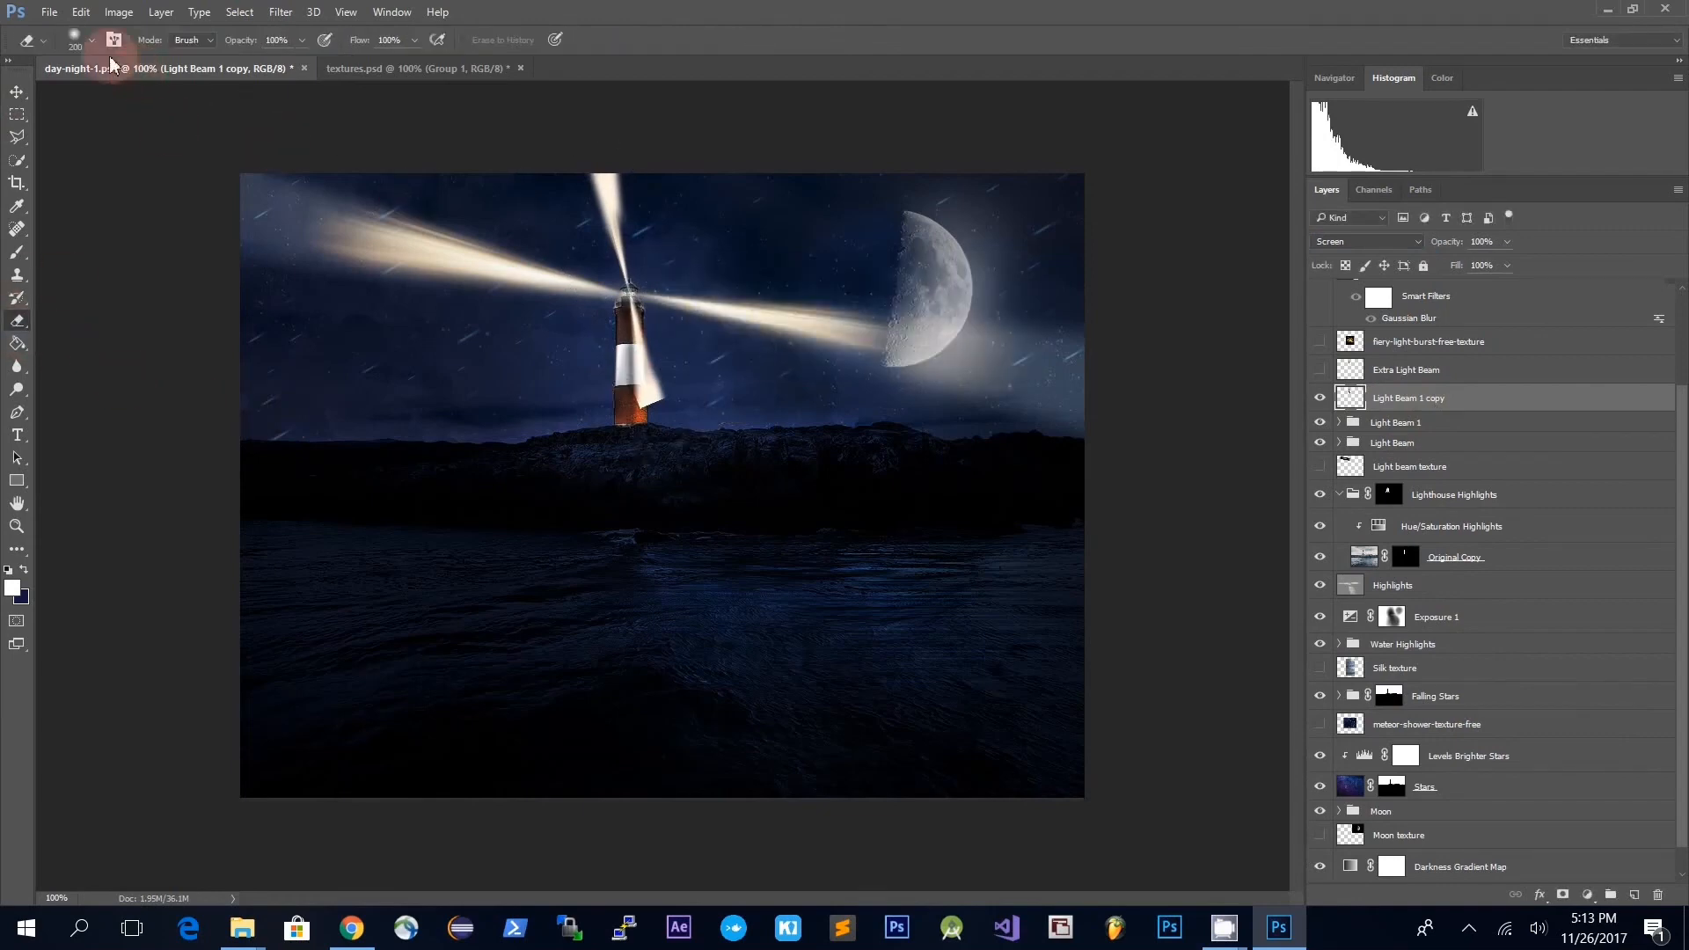
- Erase the upper and lower ends of the small rotated beam with the soft 200 px Eraser
{"action": "mouse_move", "coordinate": [607, 129]}
{"action": "left_mouse_down"}
{"action": "mouse_move", "coordinate": [634, 113]}
{"action": "mouse_move", "coordinate": [584, 109]}
{"action": "mouse_move", "coordinate": [543, 162]}
{"action": "mouse_move", "coordinate": [636, 120]}
{"action": "mouse_move", "coordinate": [697, 181]}
{"action": "mouse_move", "coordinate": [645, 140]}
{"action": "left_mouse_up"}
{"action": "mouse_move", "coordinate": [694, 413]}
{"action": "left_mouse_down"}
{"action": "mouse_move", "coordinate": [629, 415]}
{"action": "mouse_move", "coordinate": [652, 478]}
{"action": "mouse_move", "coordinate": [689, 460]}
{"action": "mouse_move", "coordinate": [739, 355]}
{"action": "left_mouse_up"}
{"action": "mouse_move", "coordinate": [686, 303]}
{"action": "left_mouse_down"}
{"action": "mouse_move", "coordinate": [630, 425]}
{"action": "mouse_move", "coordinate": [768, 475]}
{"action": "mouse_move", "coordinate": [1118, 512]}
{"action": "left_mouse_up"}
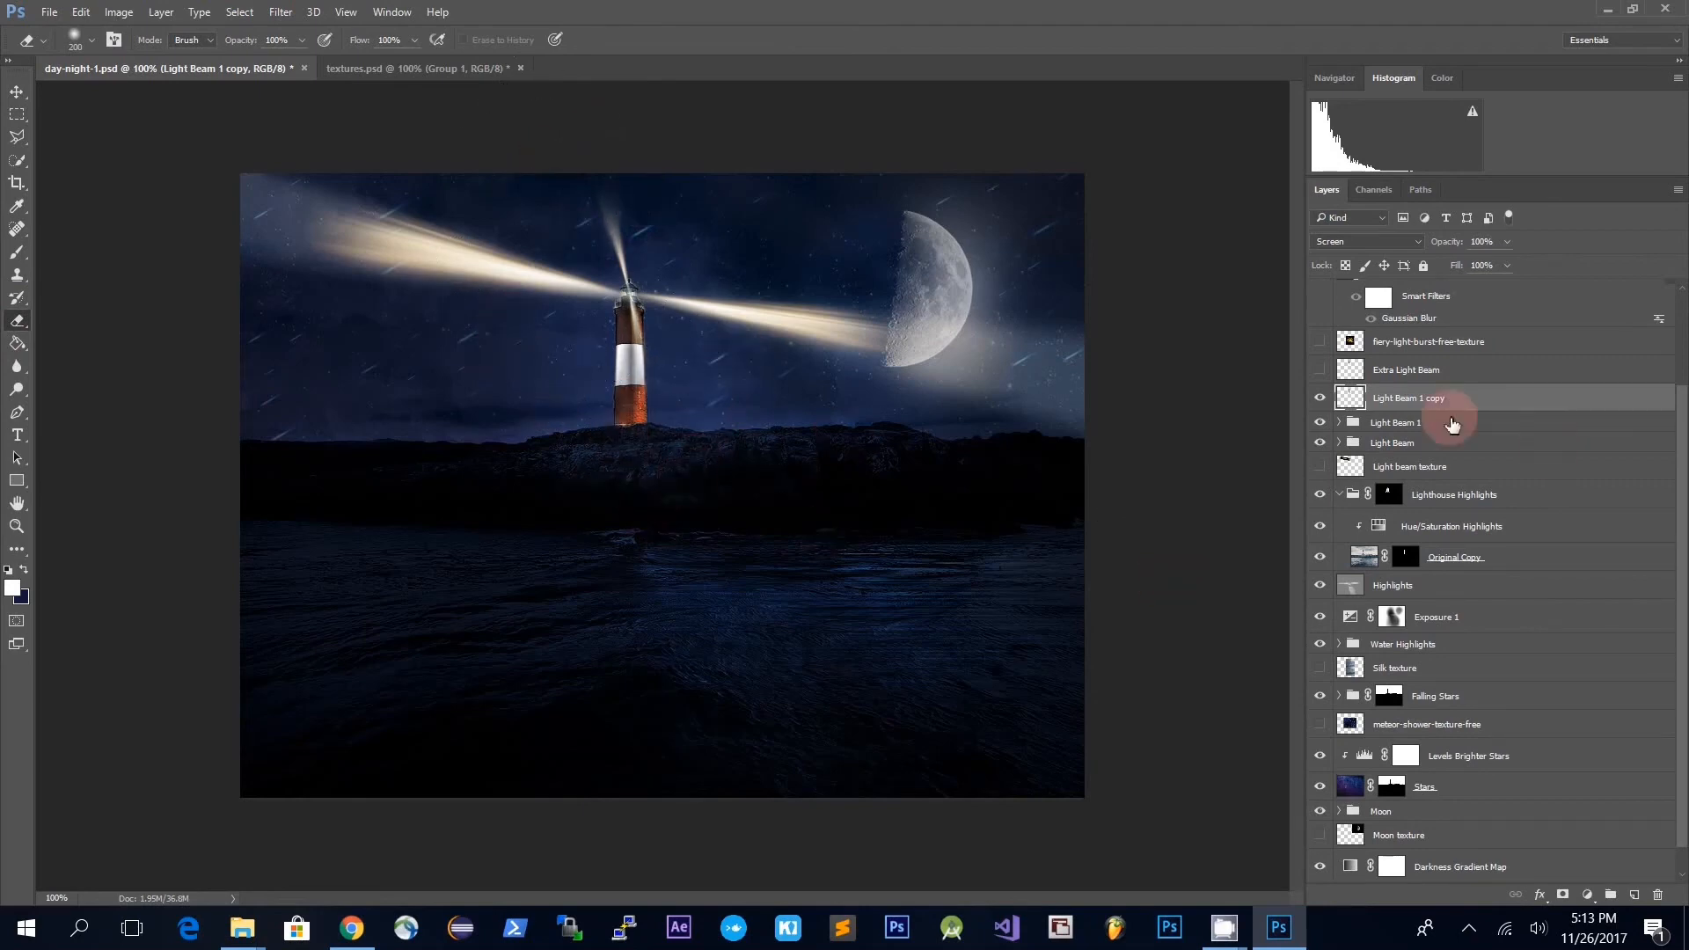
- Show the existing Extra Light Beam layer and delete the Light Beam 1 copy layer
{"action": "left_click", "coordinate": [1319, 370]}
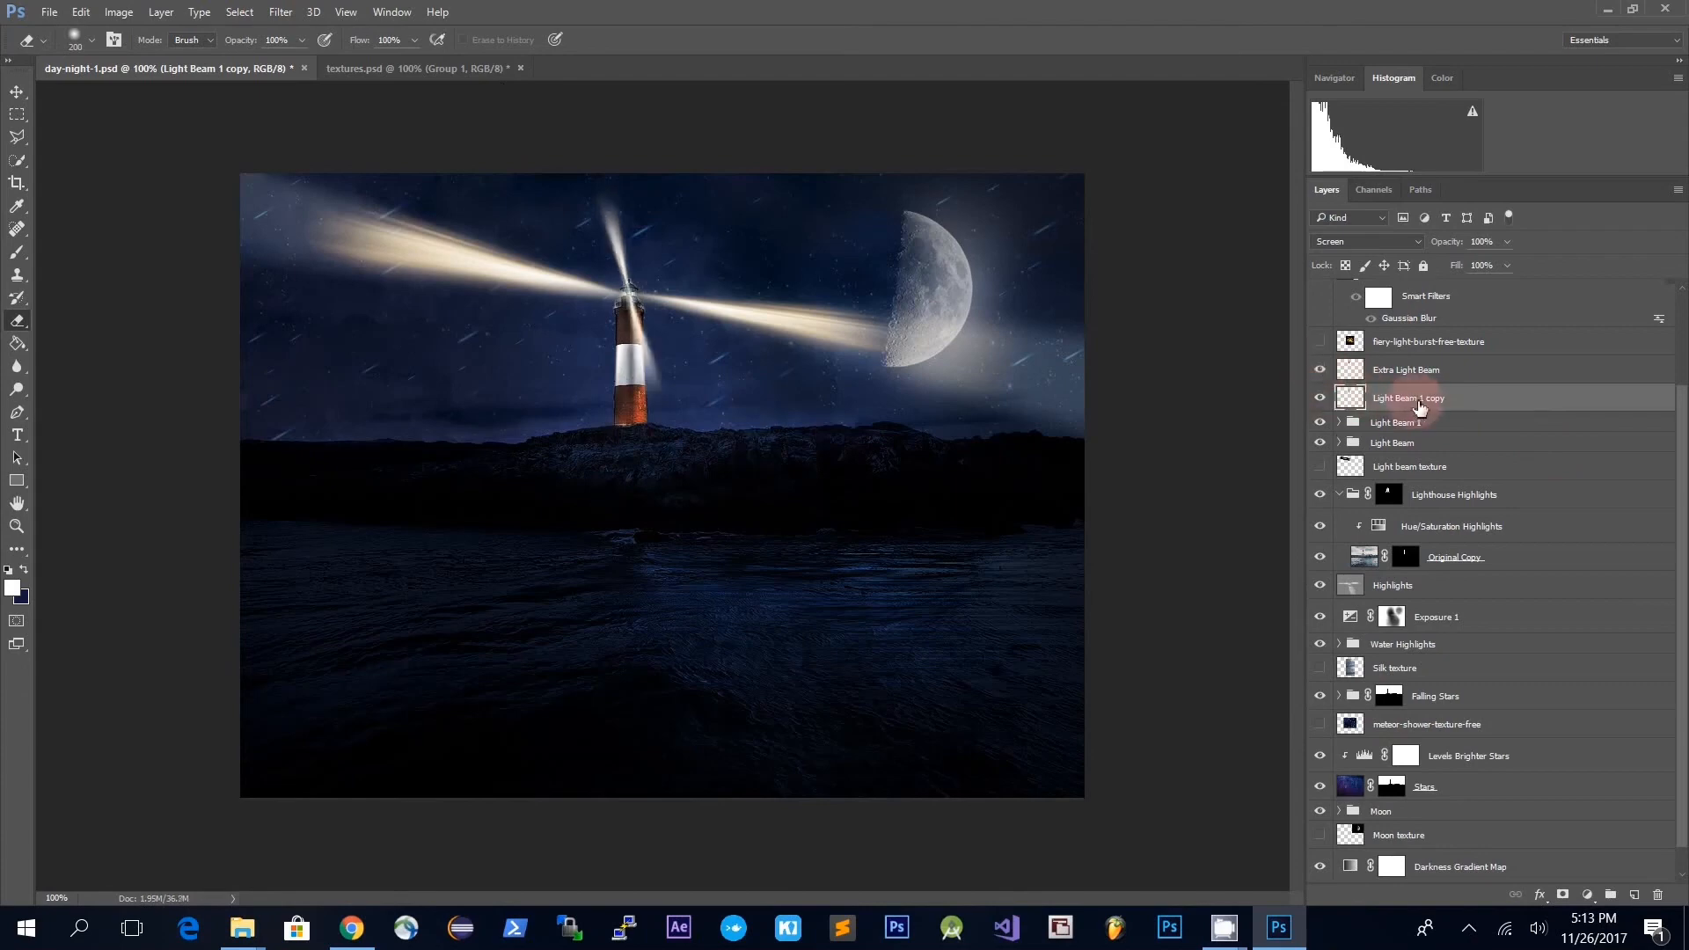
{"action": "key", "text": "Delete"}
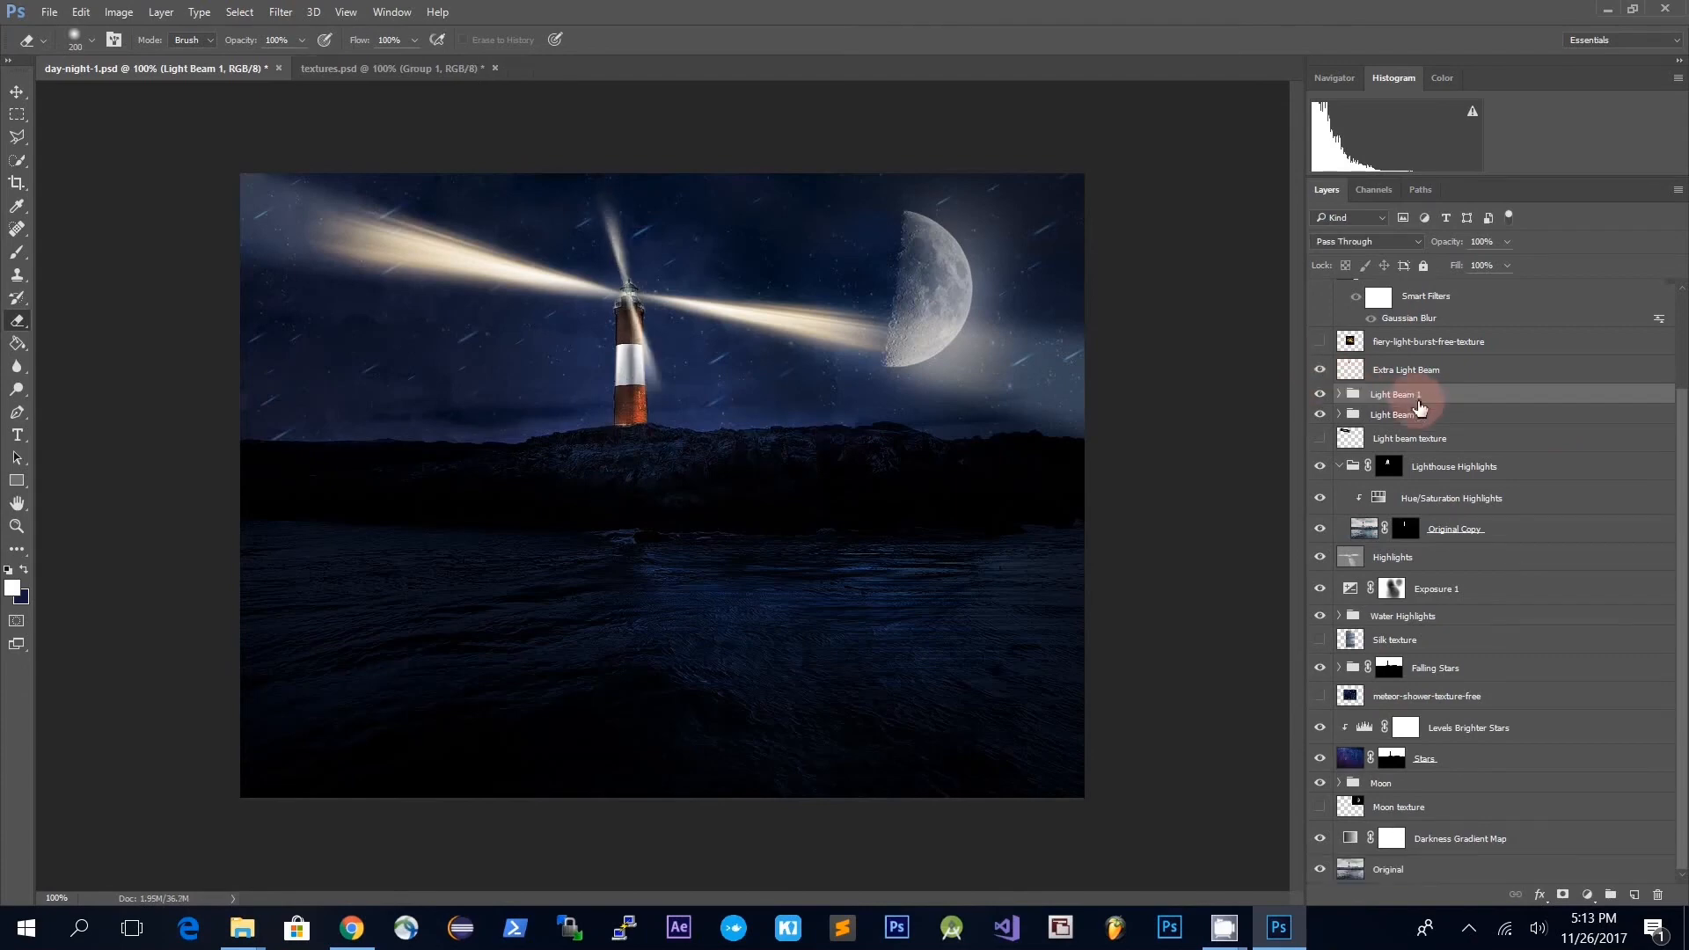
- Show the fiery-light-burst-free-texture layer and set its blend mode to Screen
{"action": "scroll", "coordinate": [1372, 391], "scroll_direction": "up", "scroll_amount": 3}
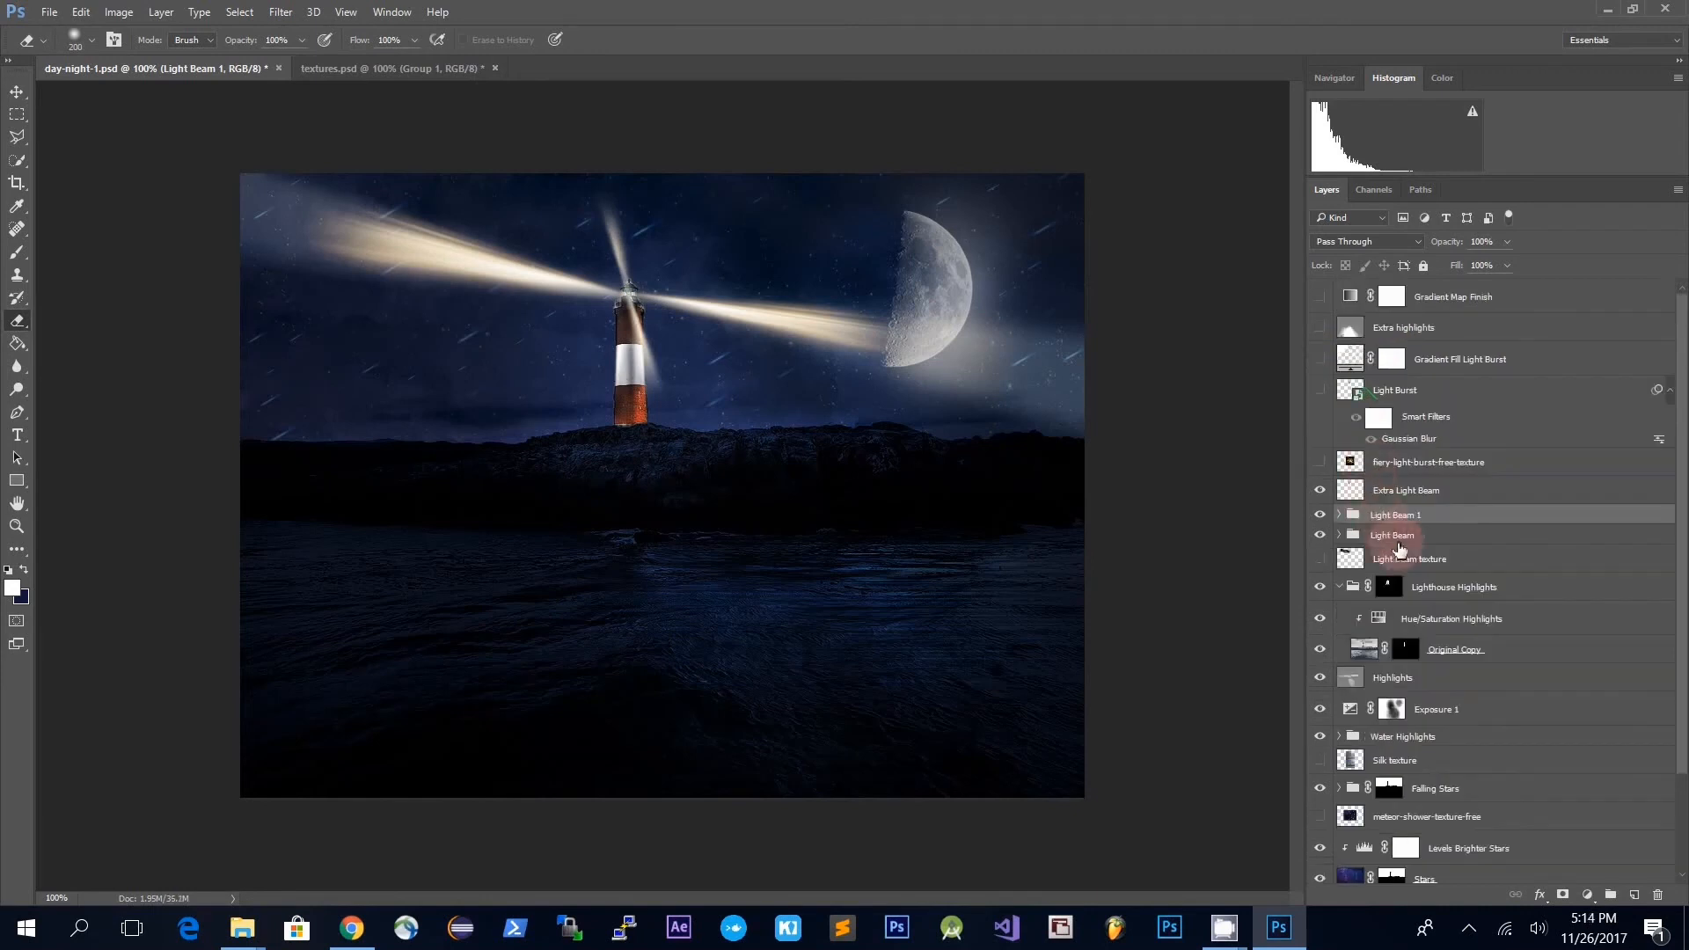
{"action": "left_click", "coordinate": [1439, 490]}
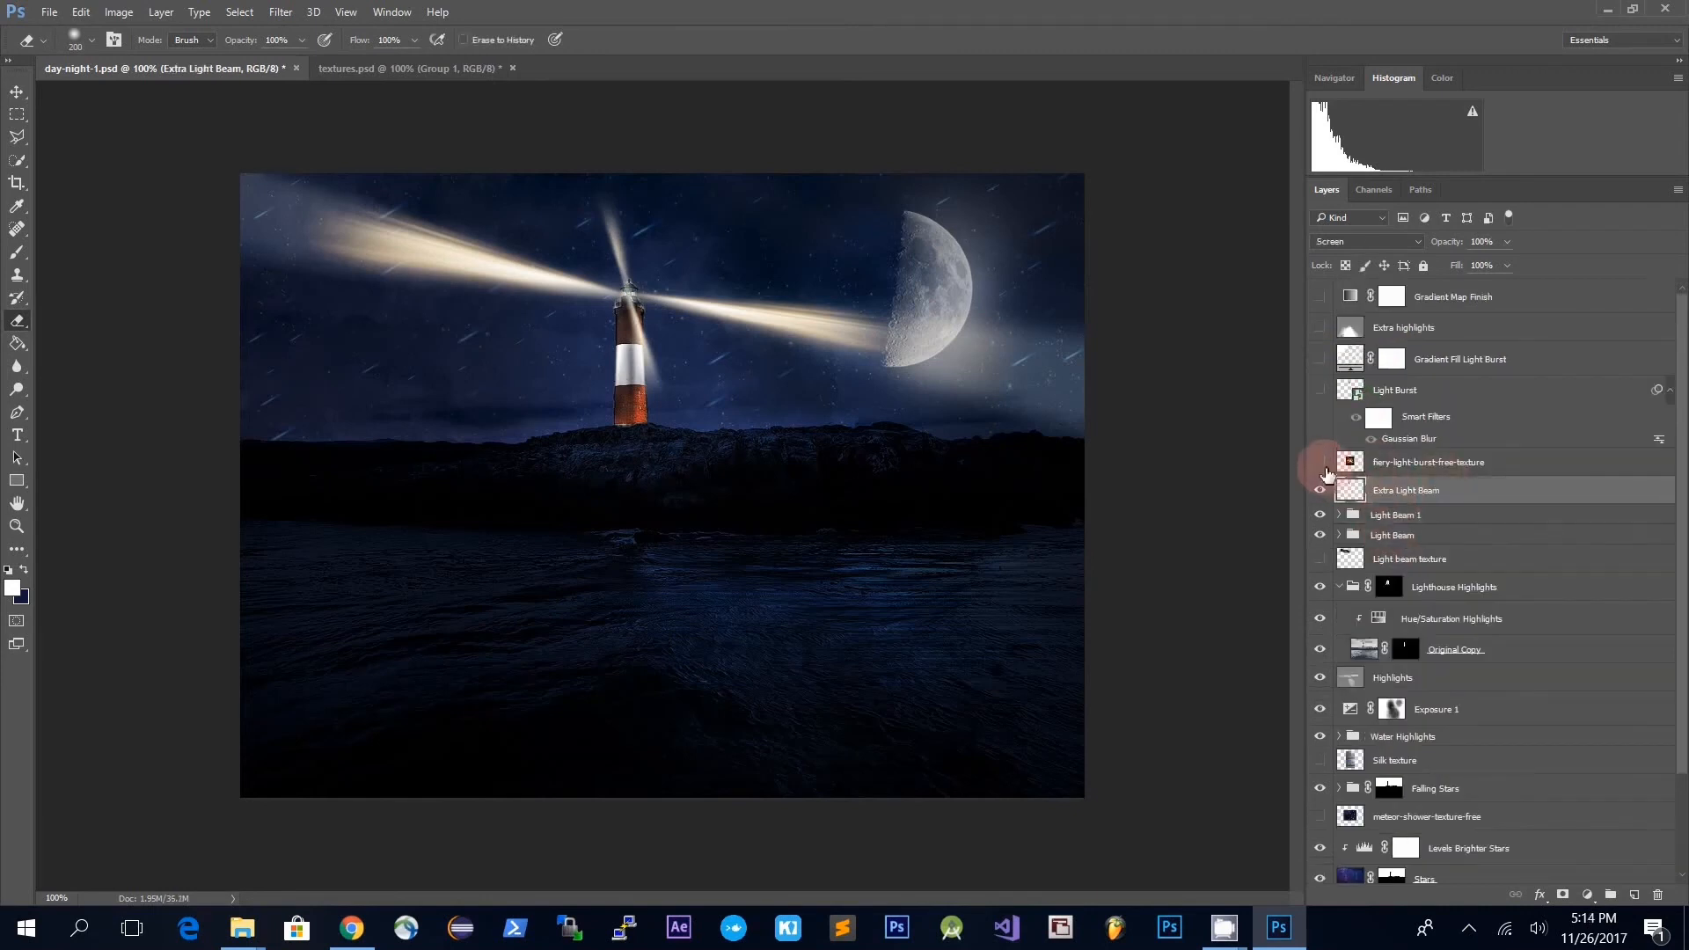
{"action": "left_click", "coordinate": [1321, 464]}
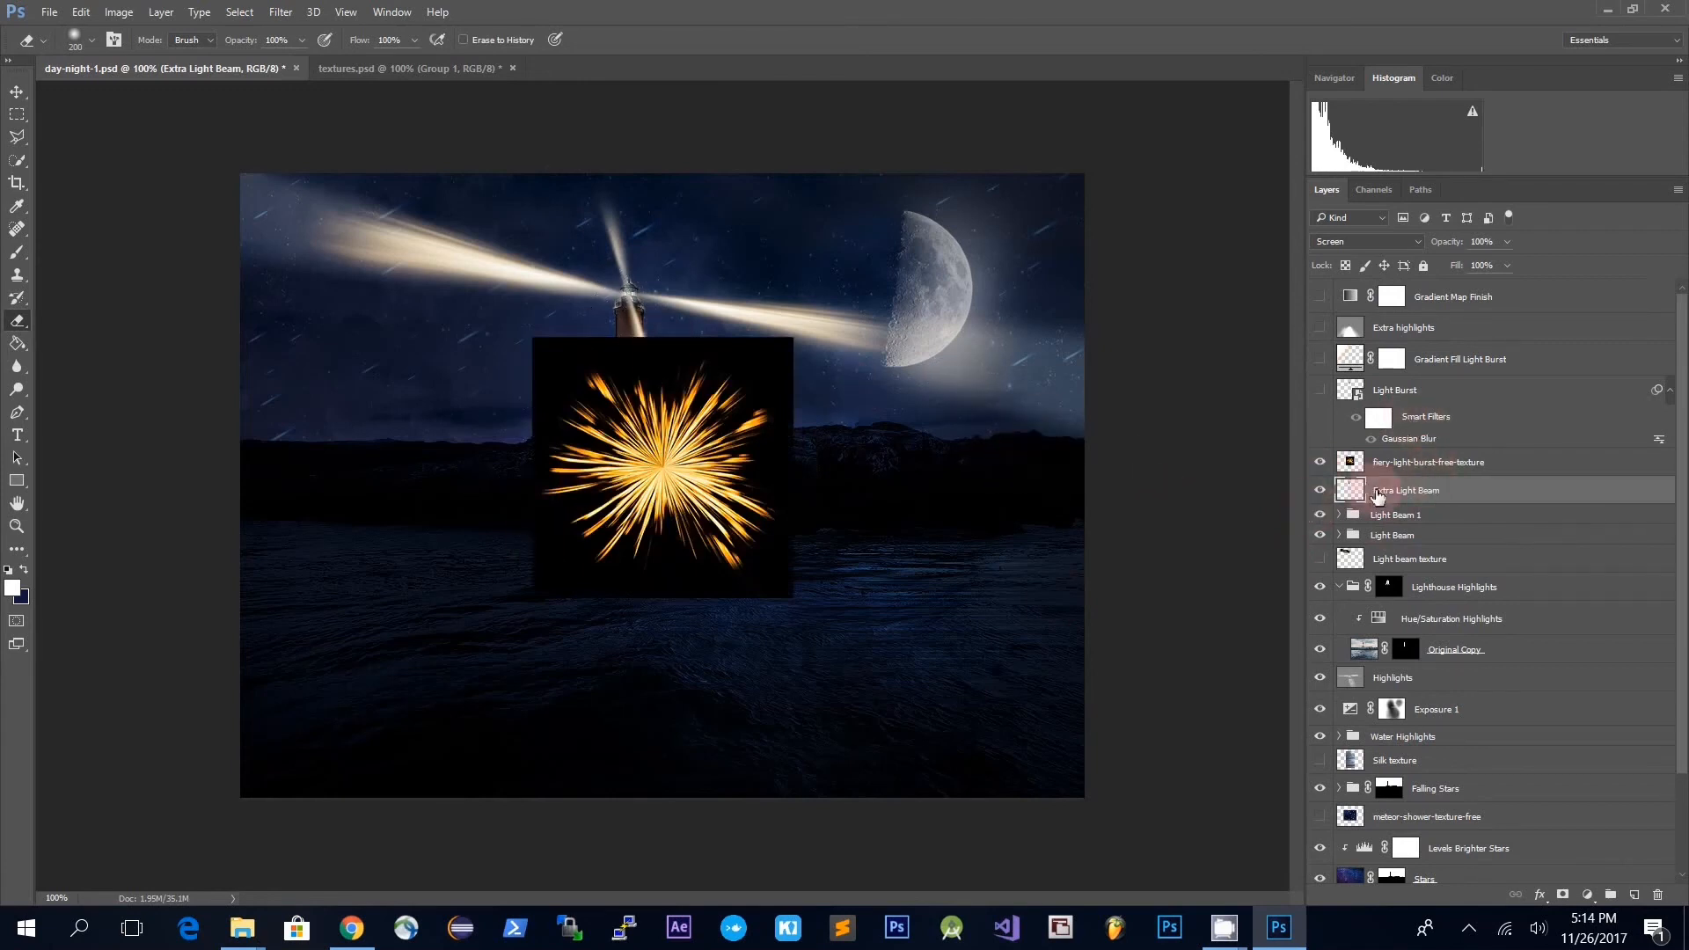
{"action": "left_click", "coordinate": [1425, 463]}
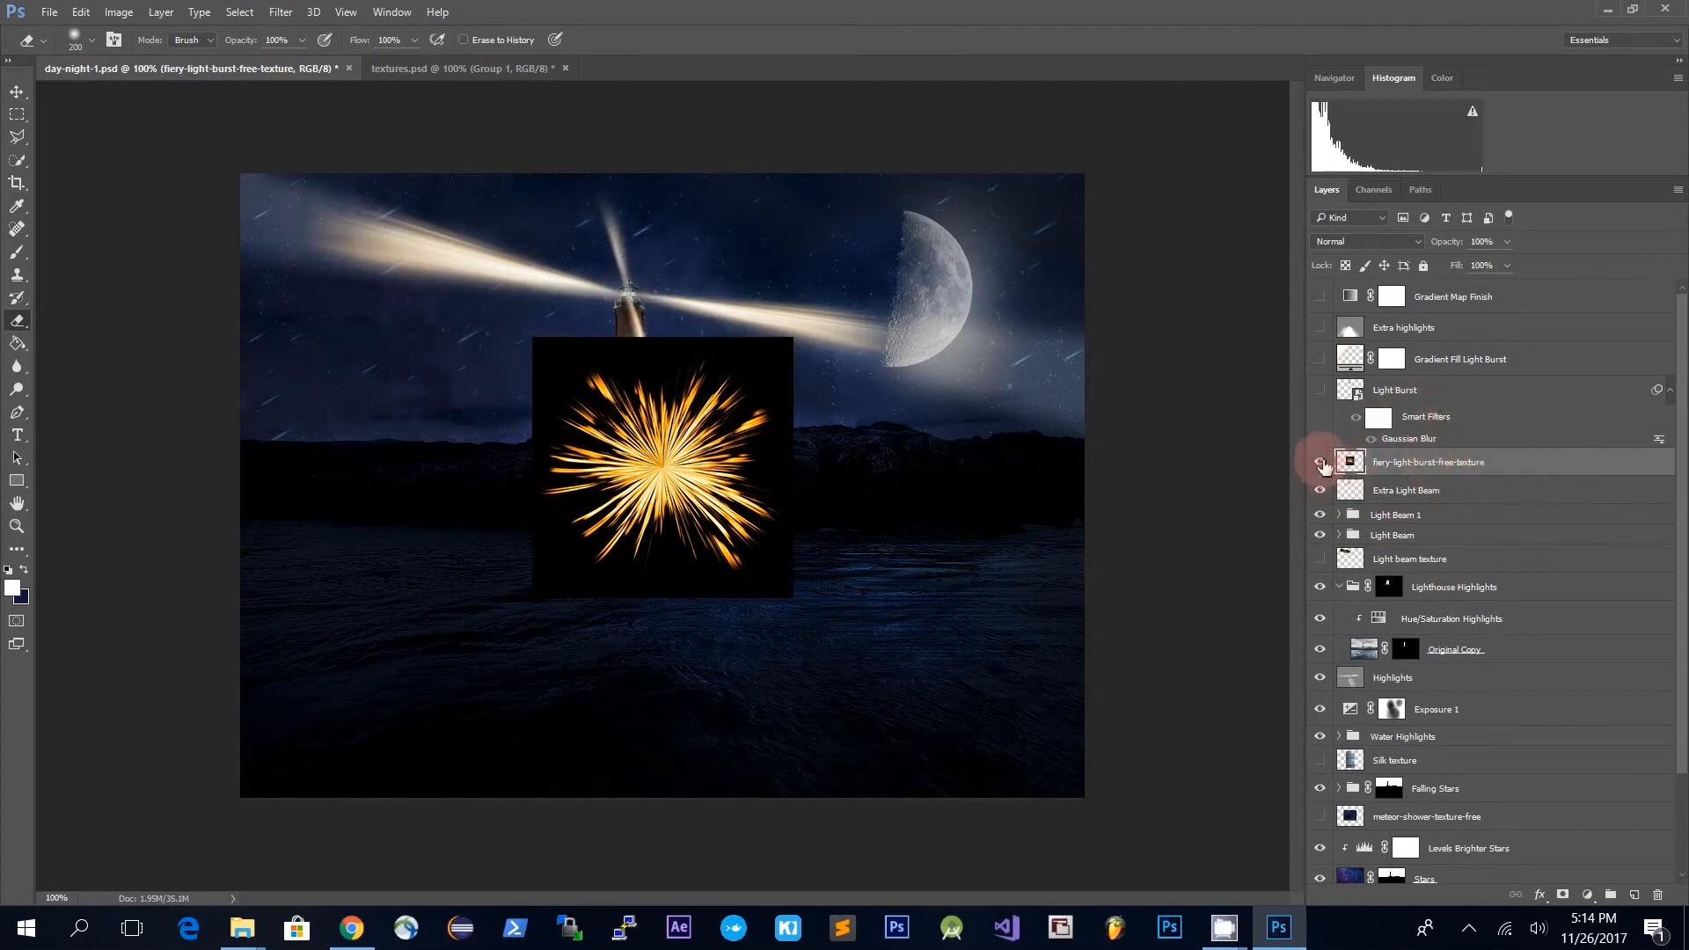
{"action": "left_click", "coordinate": [1412, 241]}
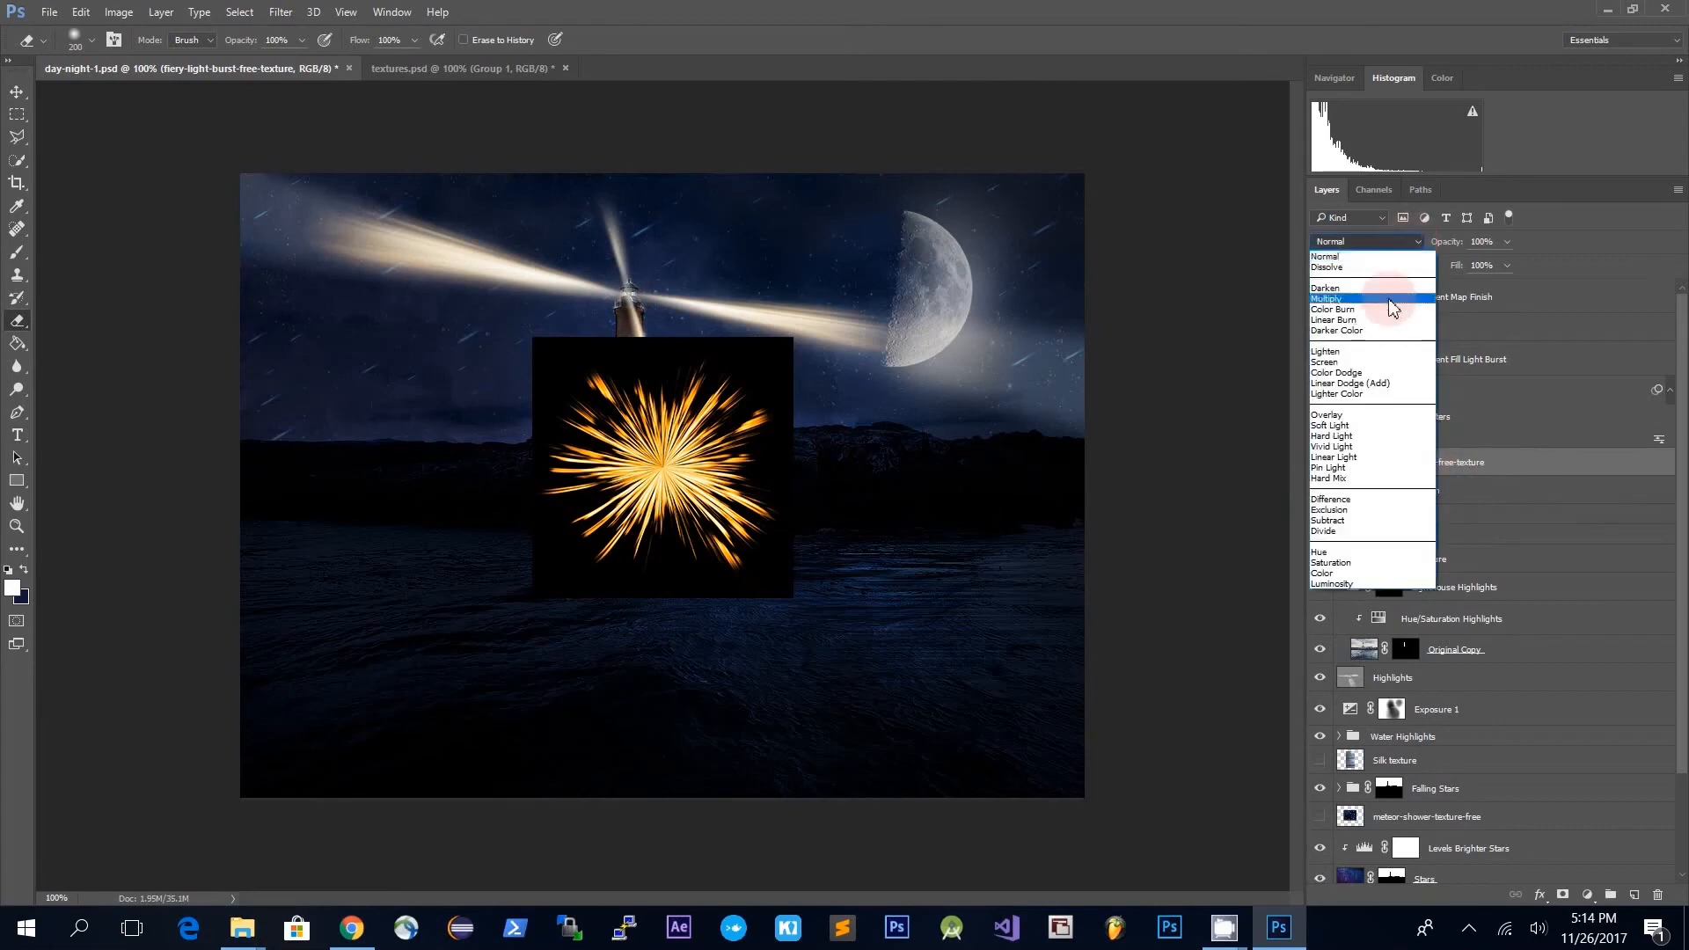
{"action": "left_click", "coordinate": [1382, 362]}
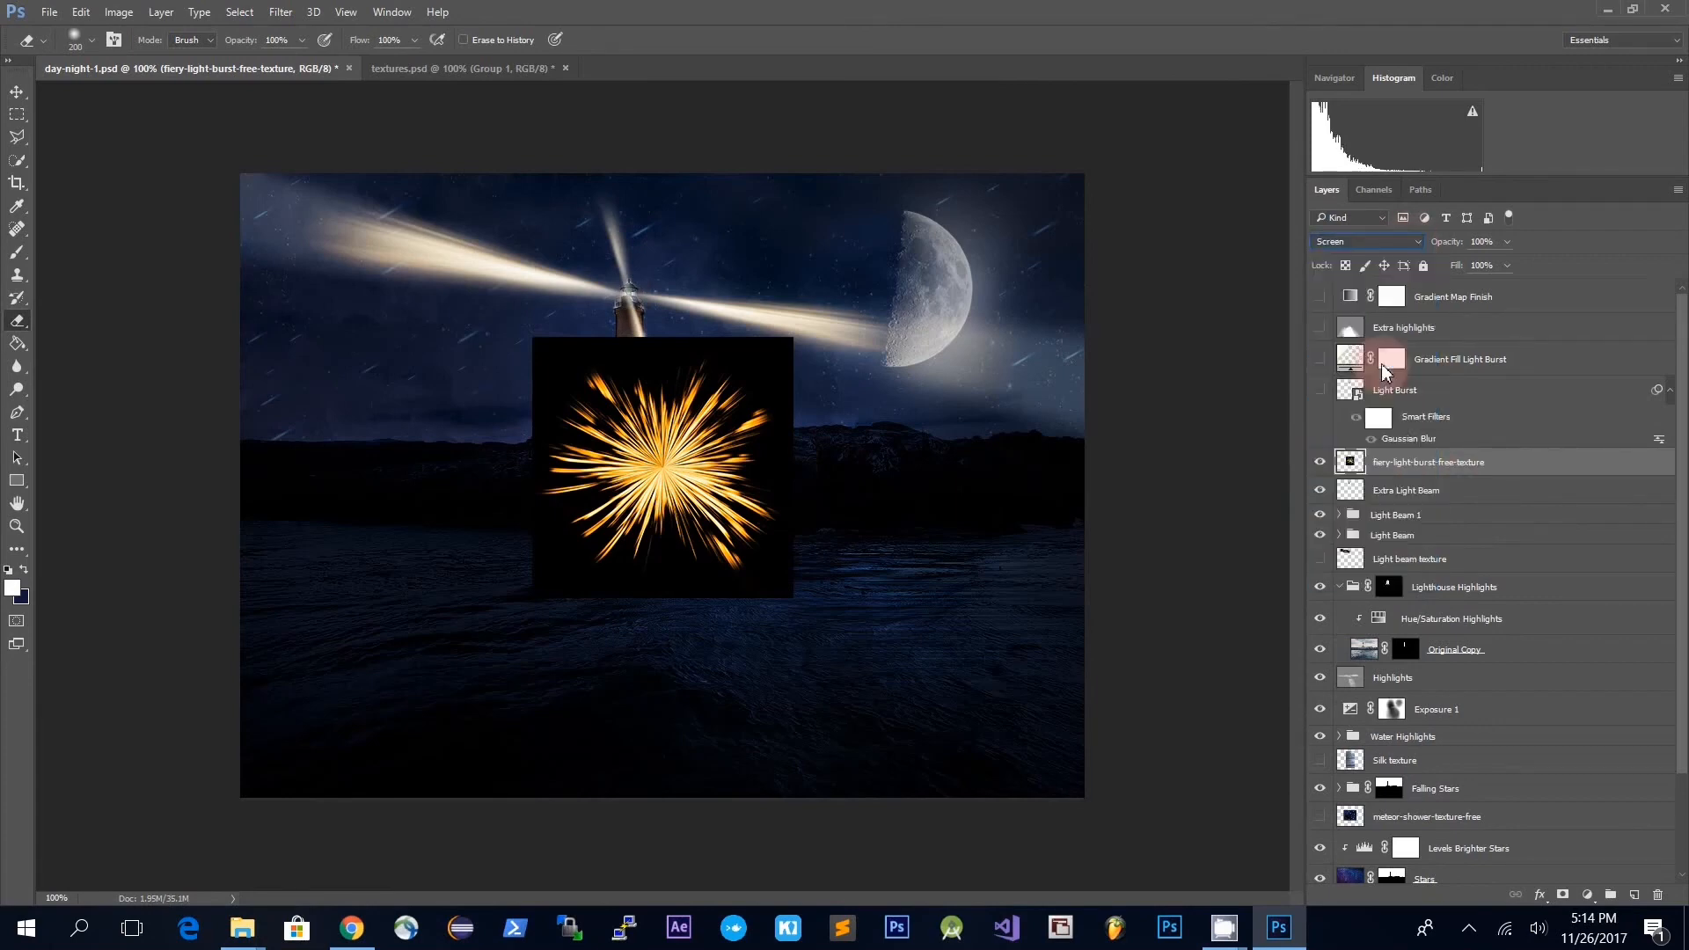
- Move the fiery light burst onto the lighthouse lamp and scale it down to about 27%
{"action": "left_click", "coordinate": [18, 93]}
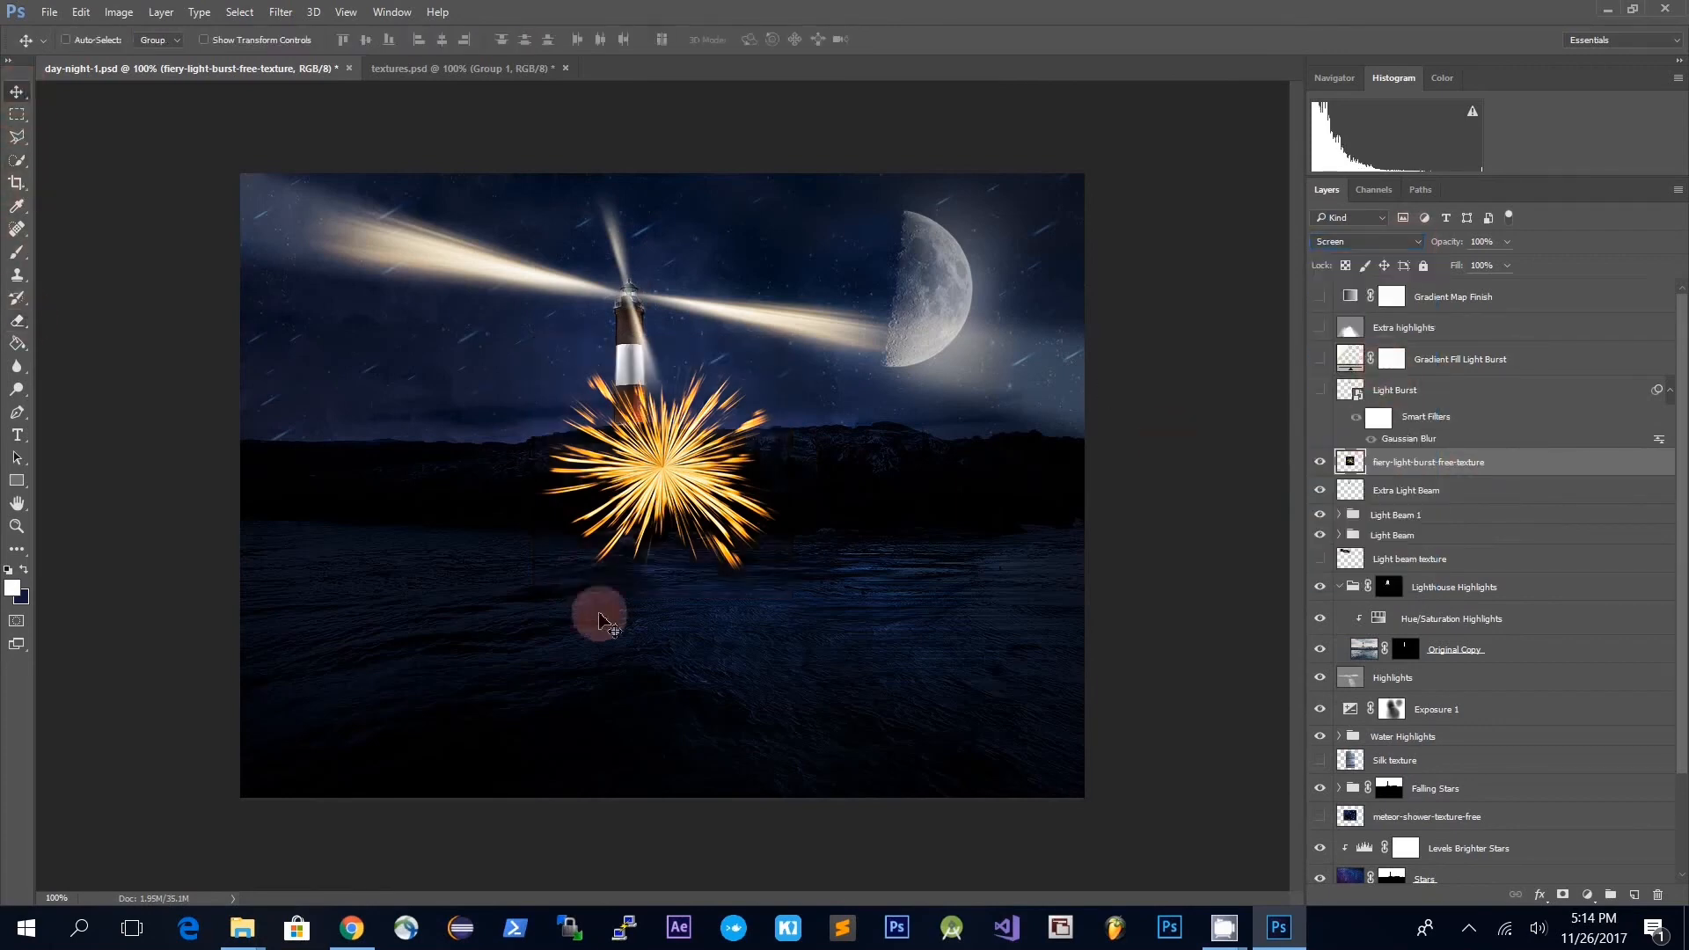
{"action": "mouse_move", "coordinate": [663, 489]}
{"action": "left_mouse_down"}
{"action": "mouse_move", "coordinate": [669, 325]}
{"action": "mouse_move", "coordinate": [620, 323]}
{"action": "mouse_move", "coordinate": [632, 304]}
{"action": "left_mouse_up"}
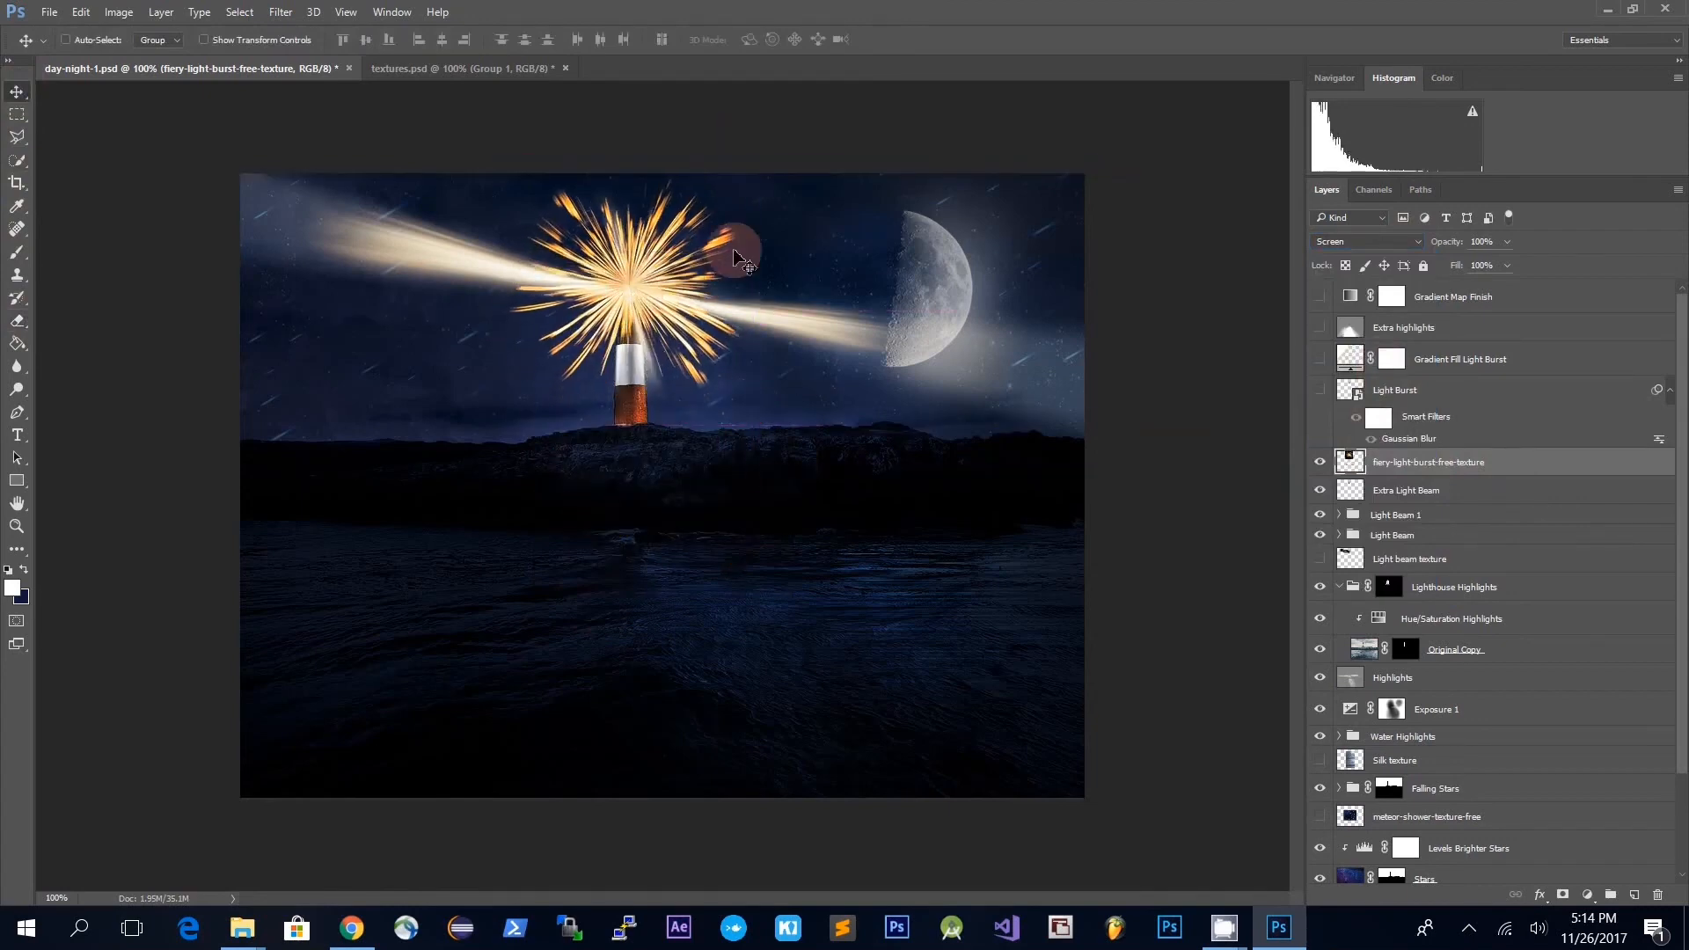
{"action": "key", "text": "ctrl+t"}
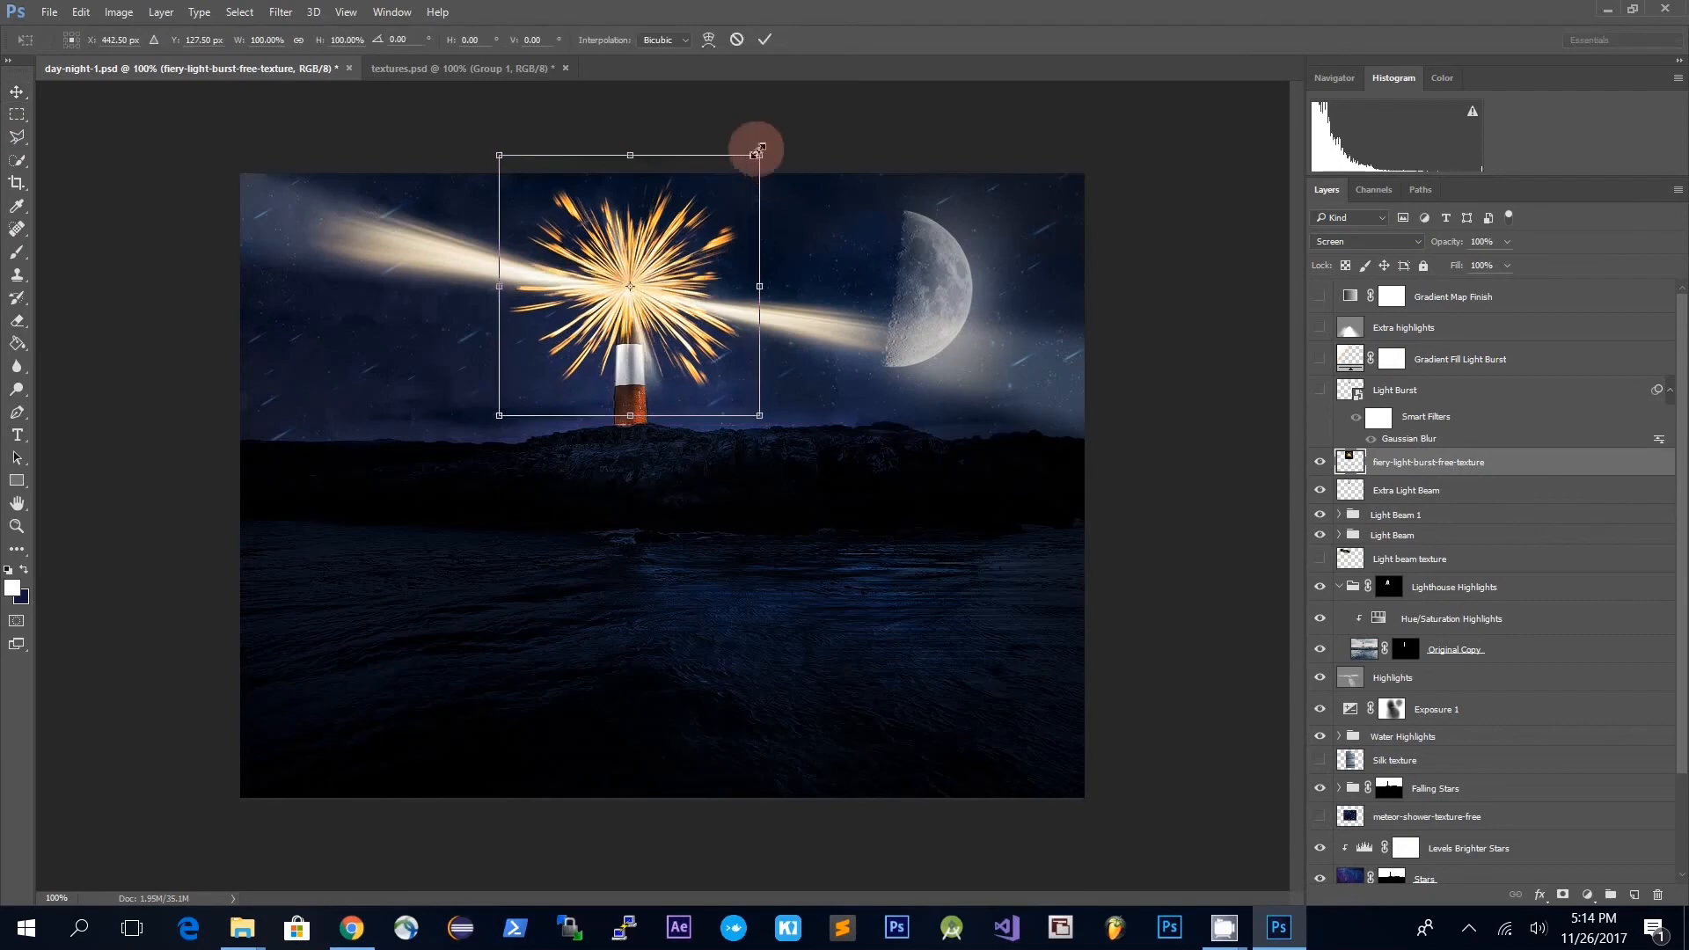
{"action": "left_click_drag", "start_coordinate": [756, 151], "coordinate": [628, 305]}
{"action": "left_click", "coordinate": [286, 16]}
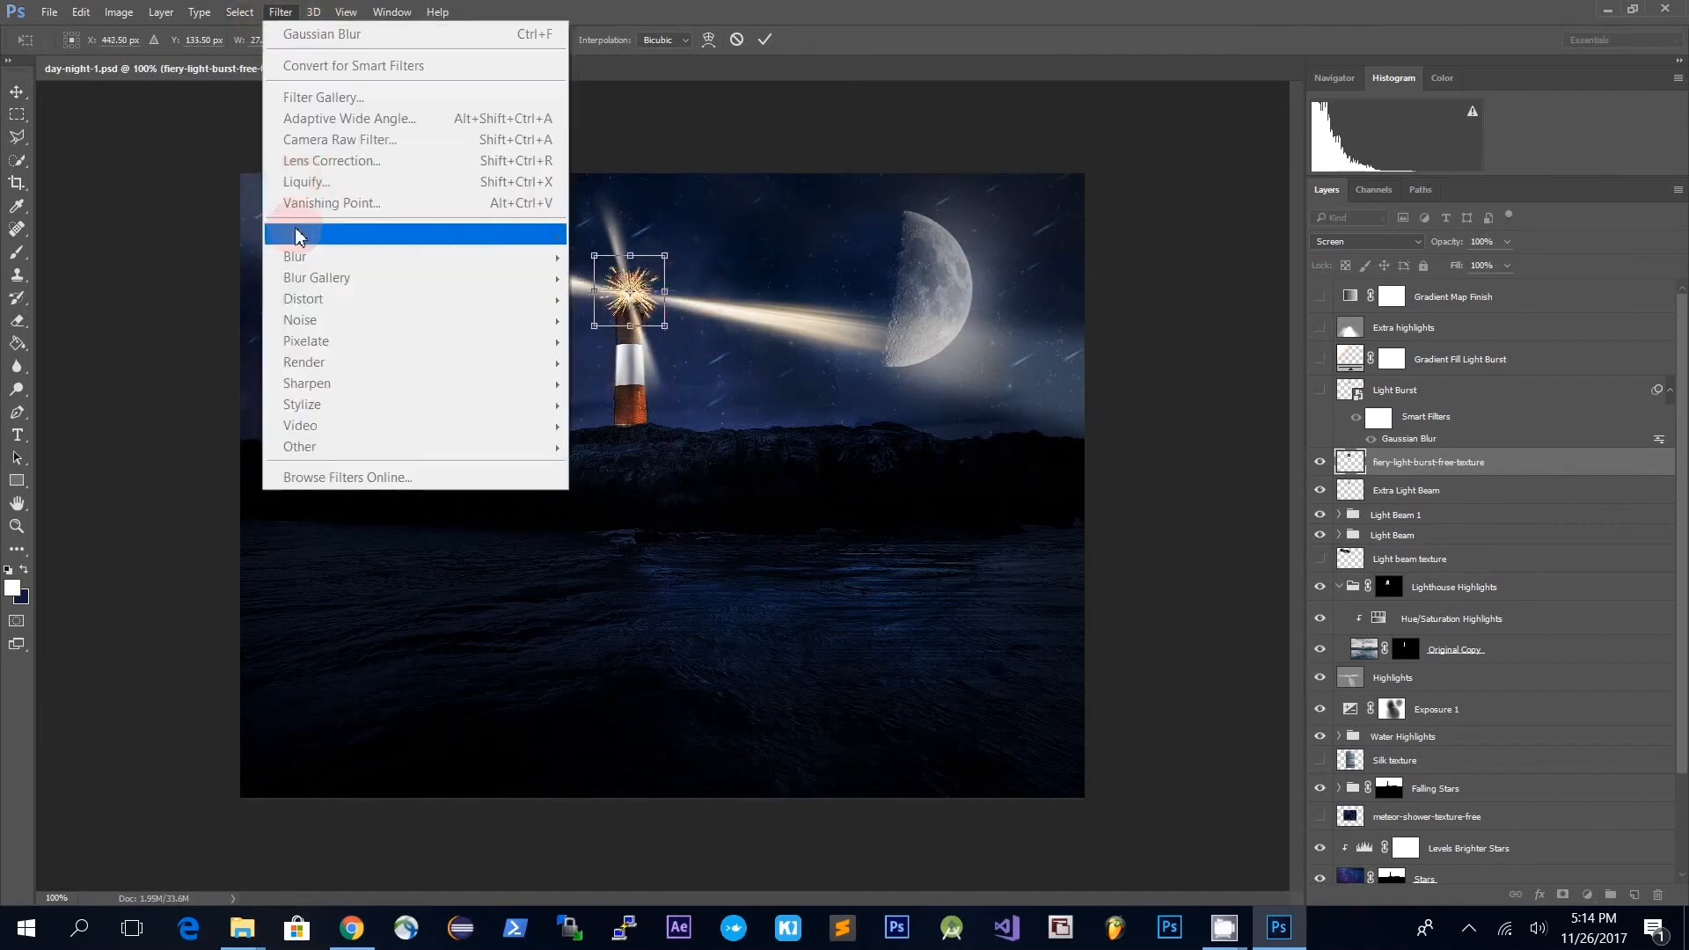
{"action": "left_click", "coordinate": [409, 103]}
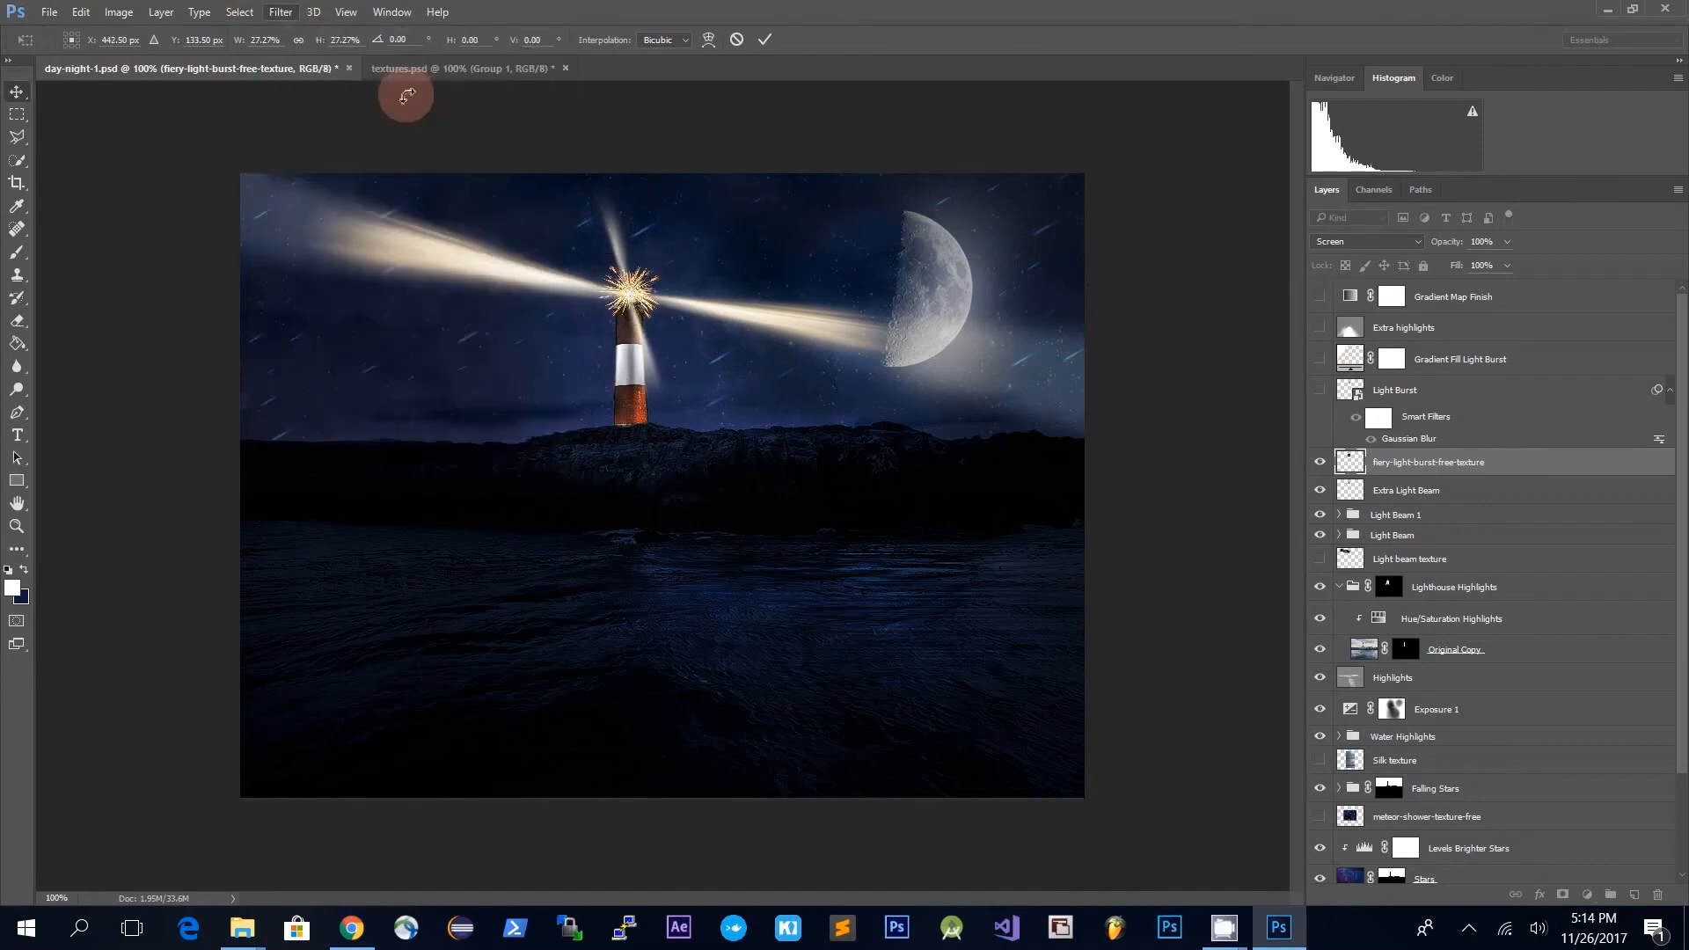
{"action": "key", "text": "Return"}
- Apply a Gaussian Blur with a radius of 5.2 pixels to the fiery-light-burst-free-texture layer
{"action": "left_click", "coordinate": [281, 12]}
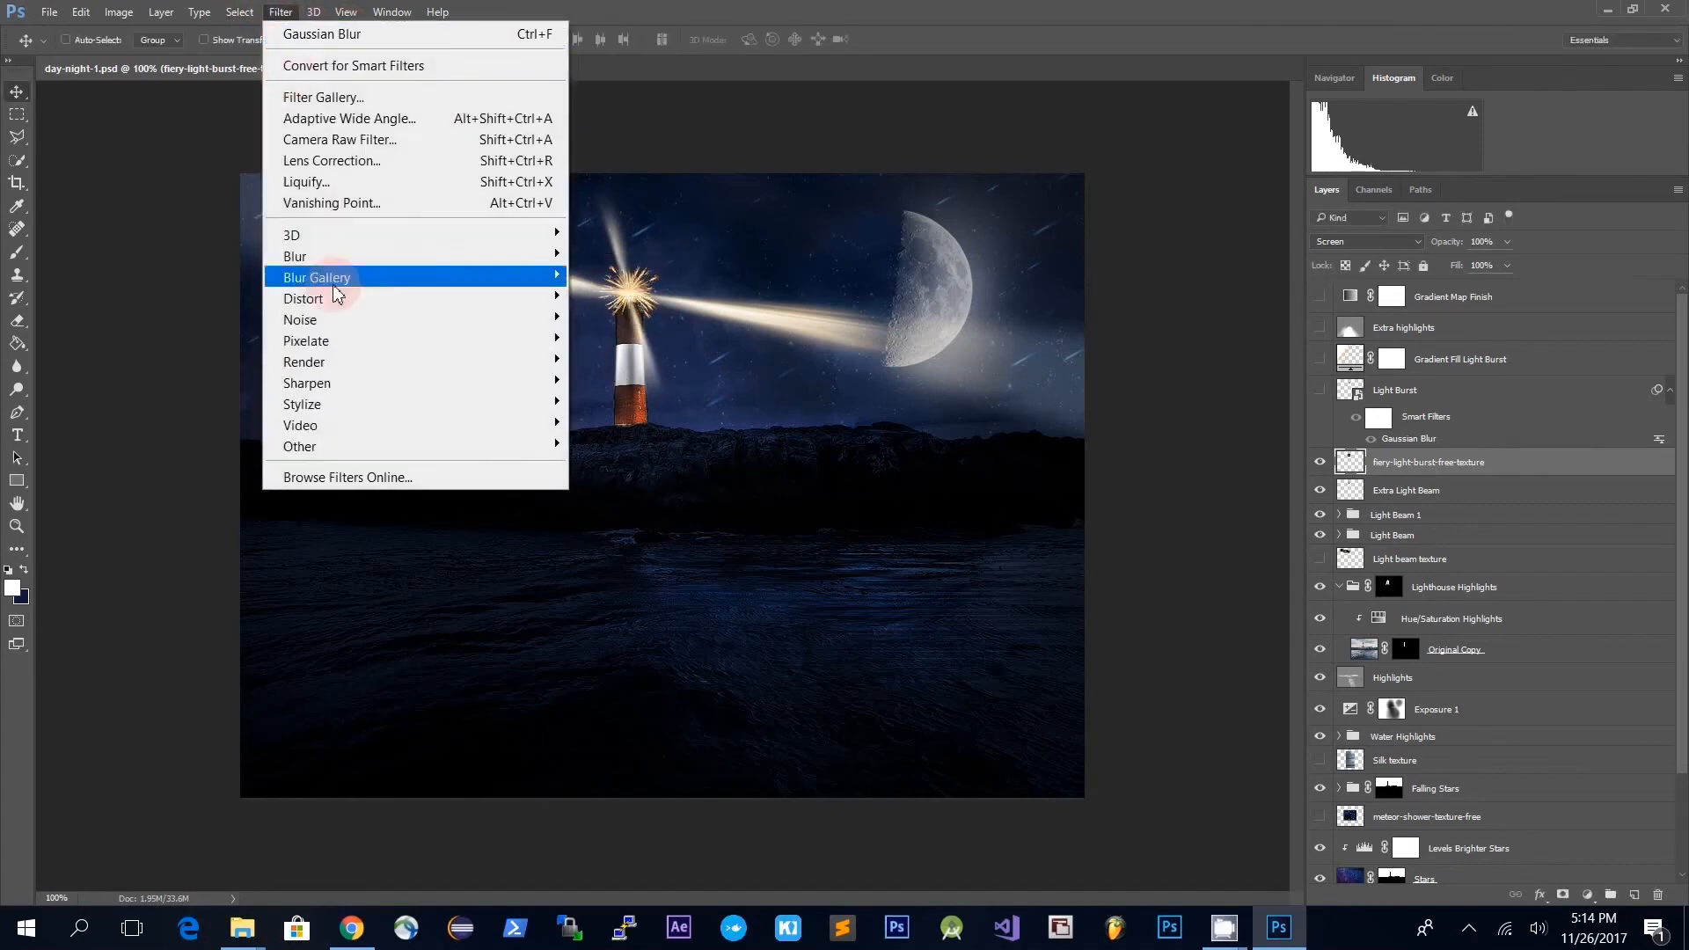
{"action": "mouse_move", "coordinate": [311, 259]}
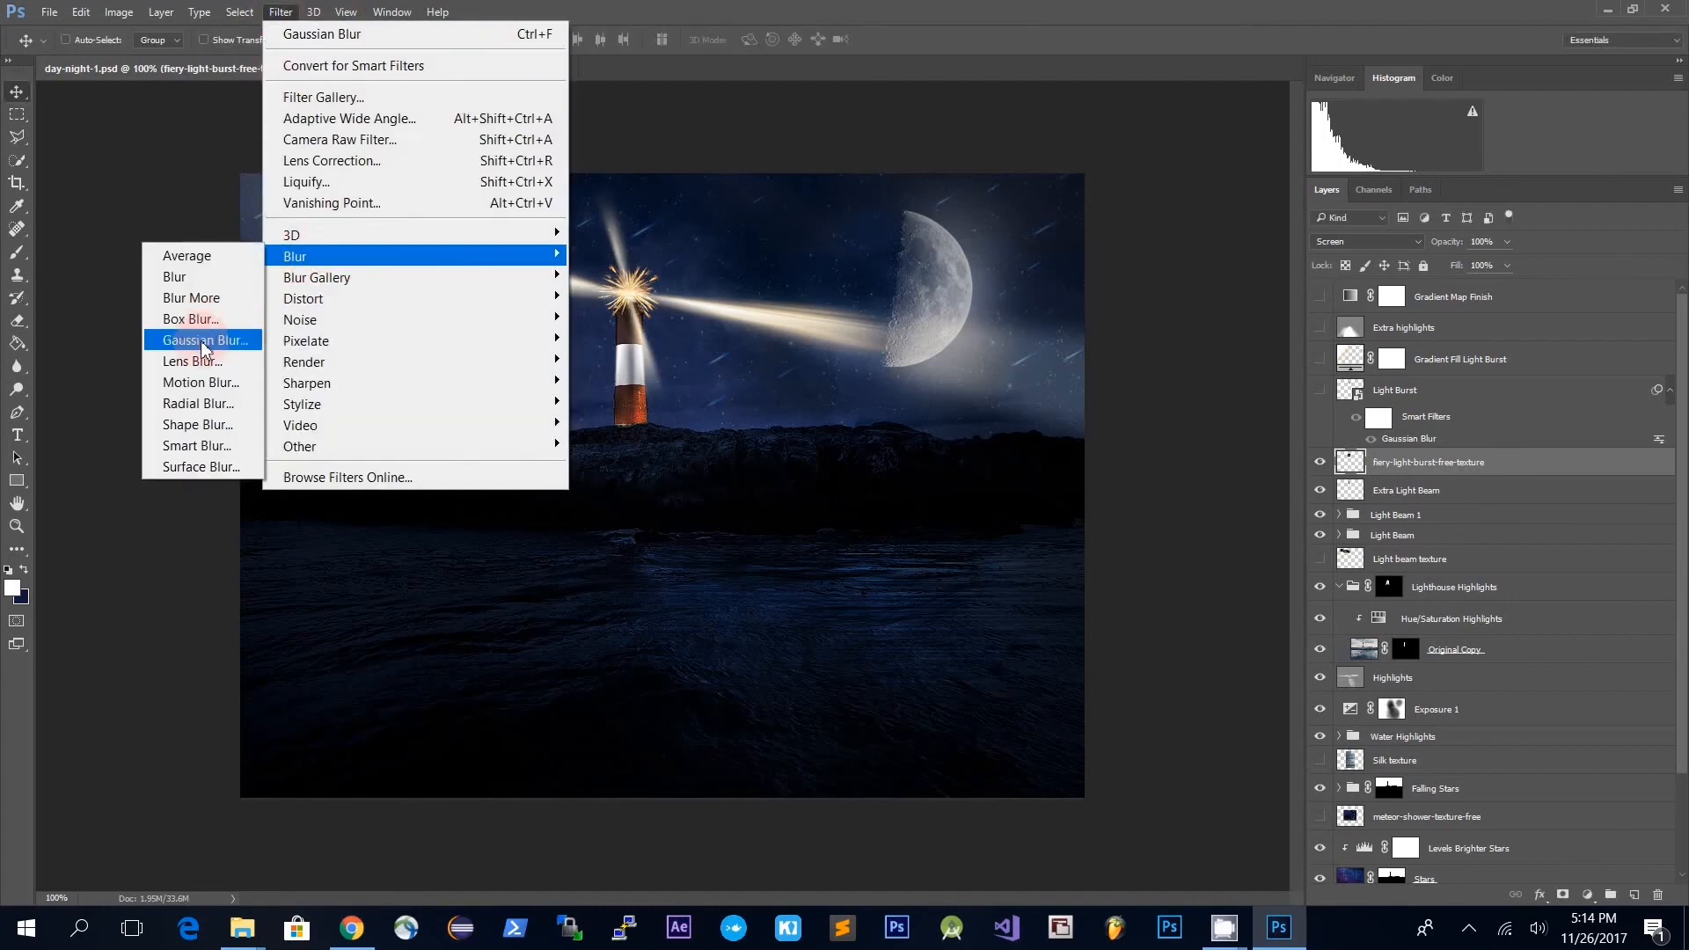
{"action": "left_click", "coordinate": [204, 341]}
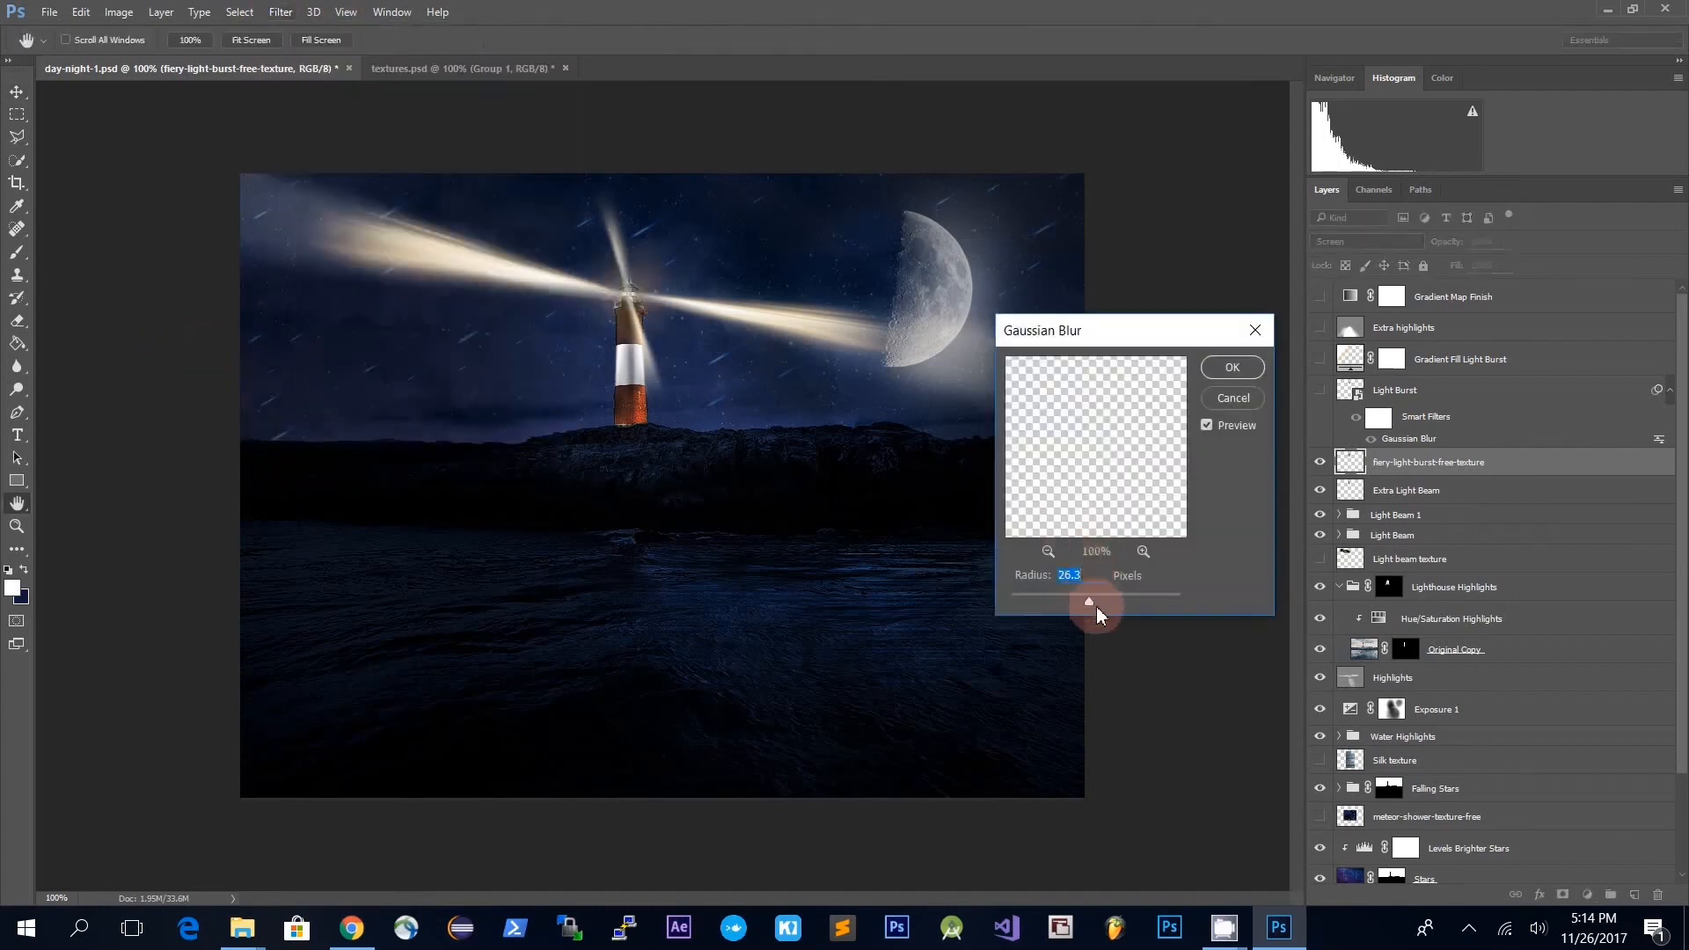
{"action": "left_click_drag", "start_coordinate": [1073, 600], "coordinate": [1069, 600]}
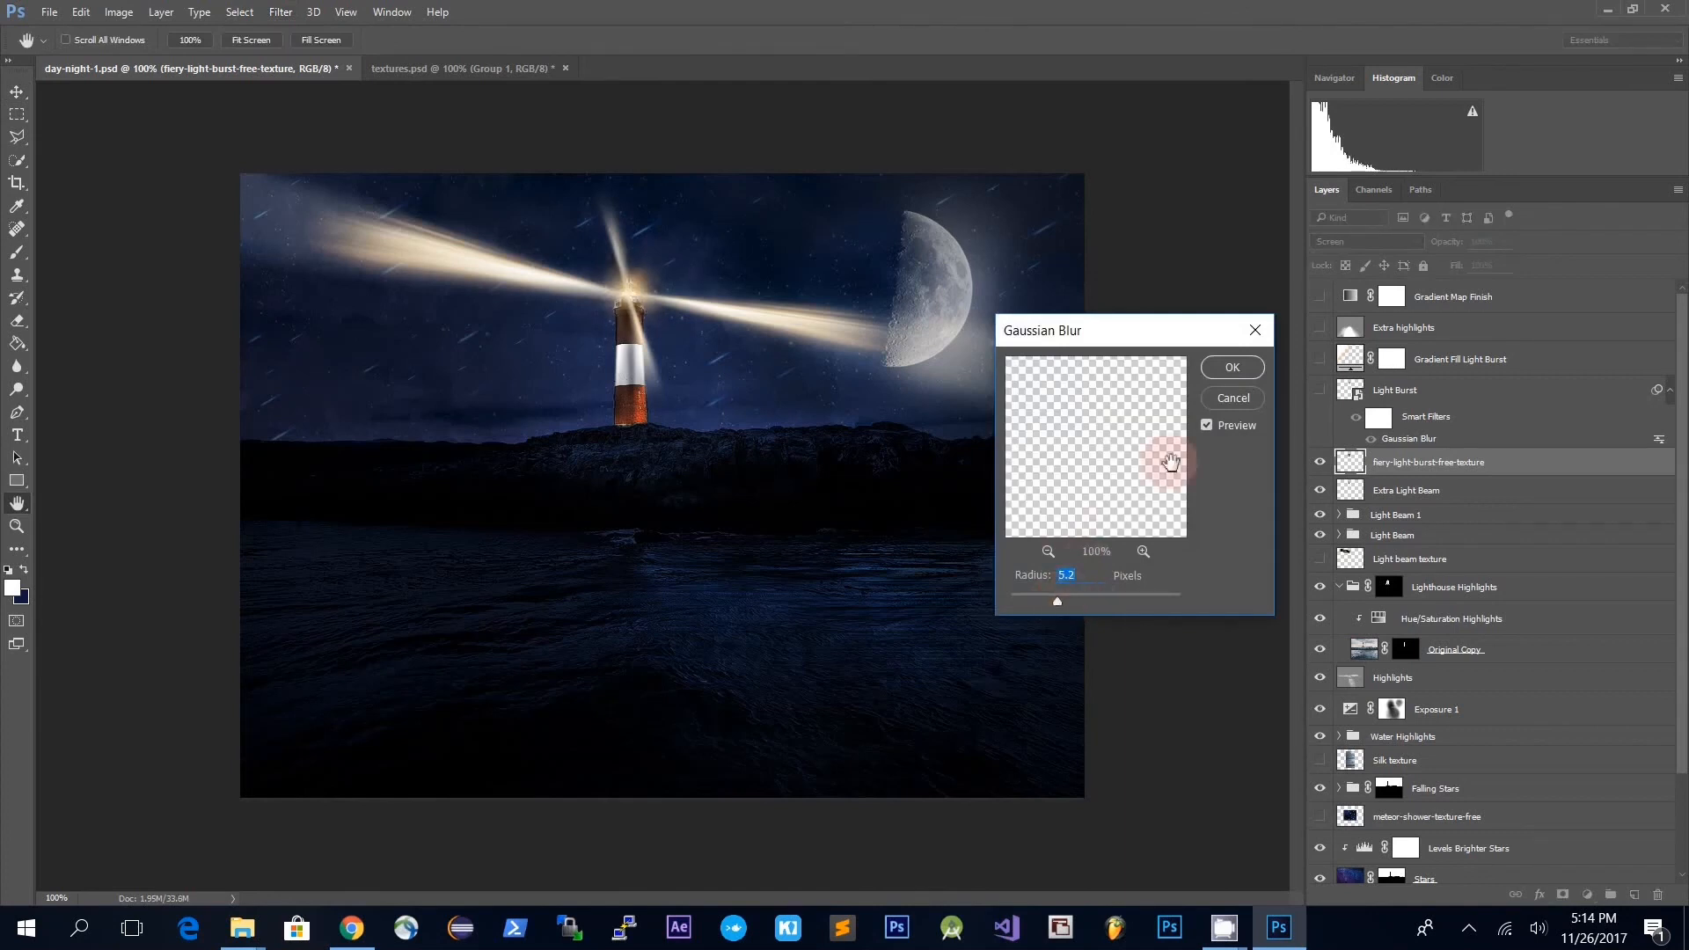
{"action": "left_click", "coordinate": [1232, 367]}
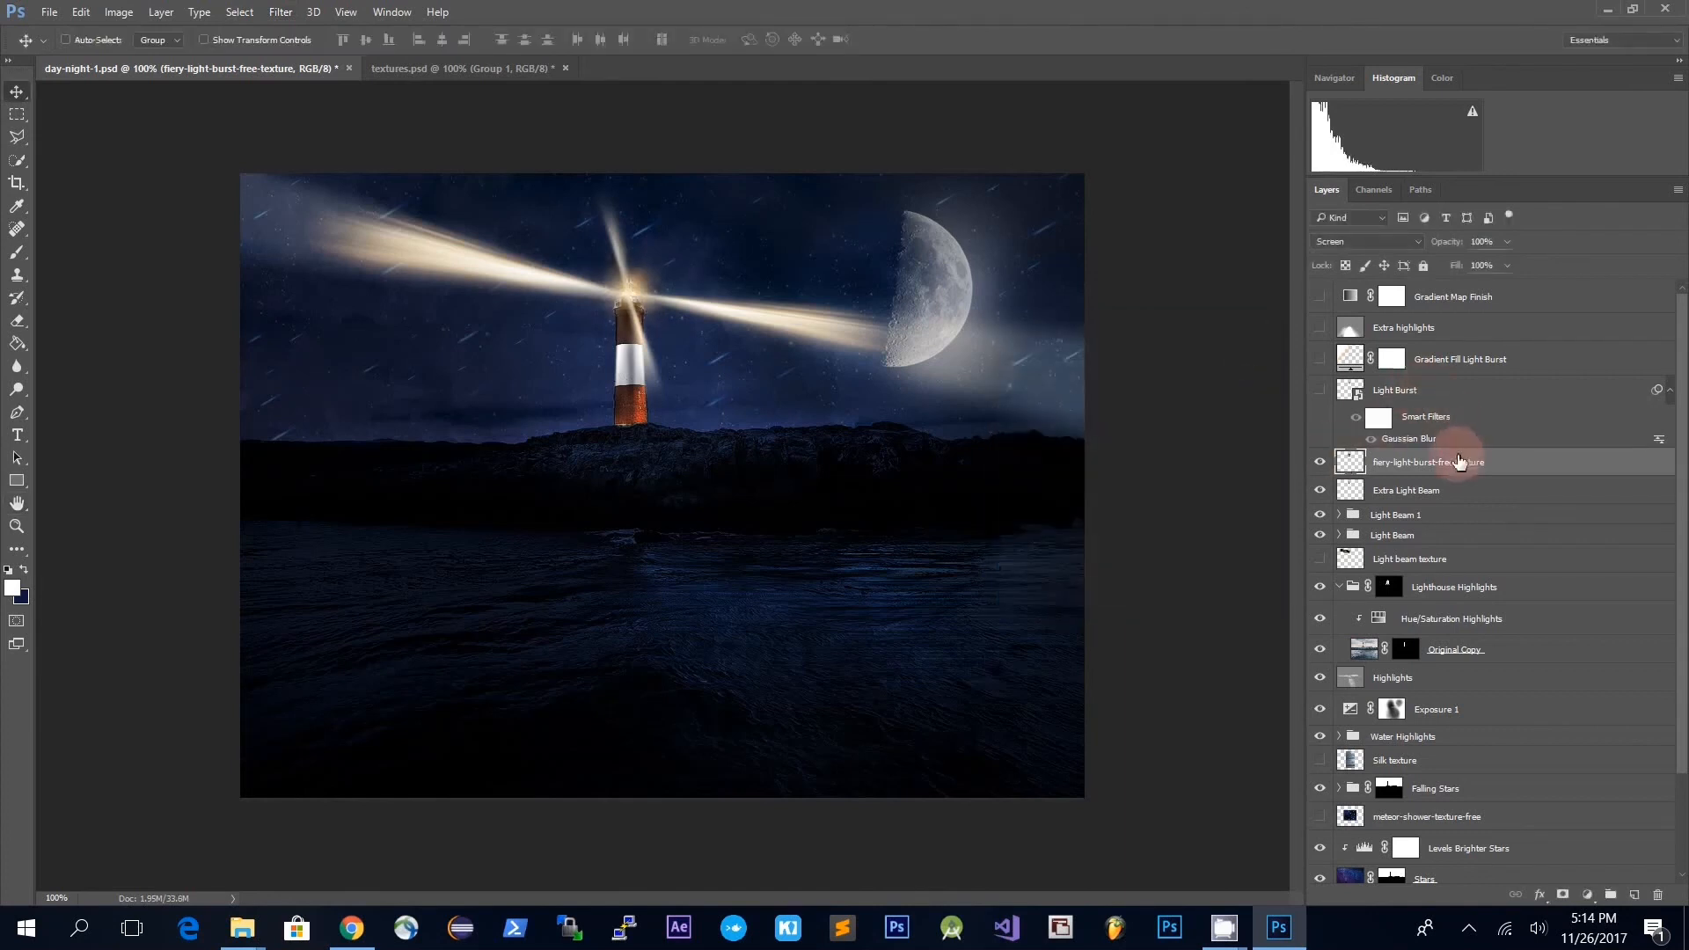
- Delete the blurred fiery burst layer, and undo back to the texture at its original size, position and Normal blend mode
{"action": "key", "text": "Delete"}
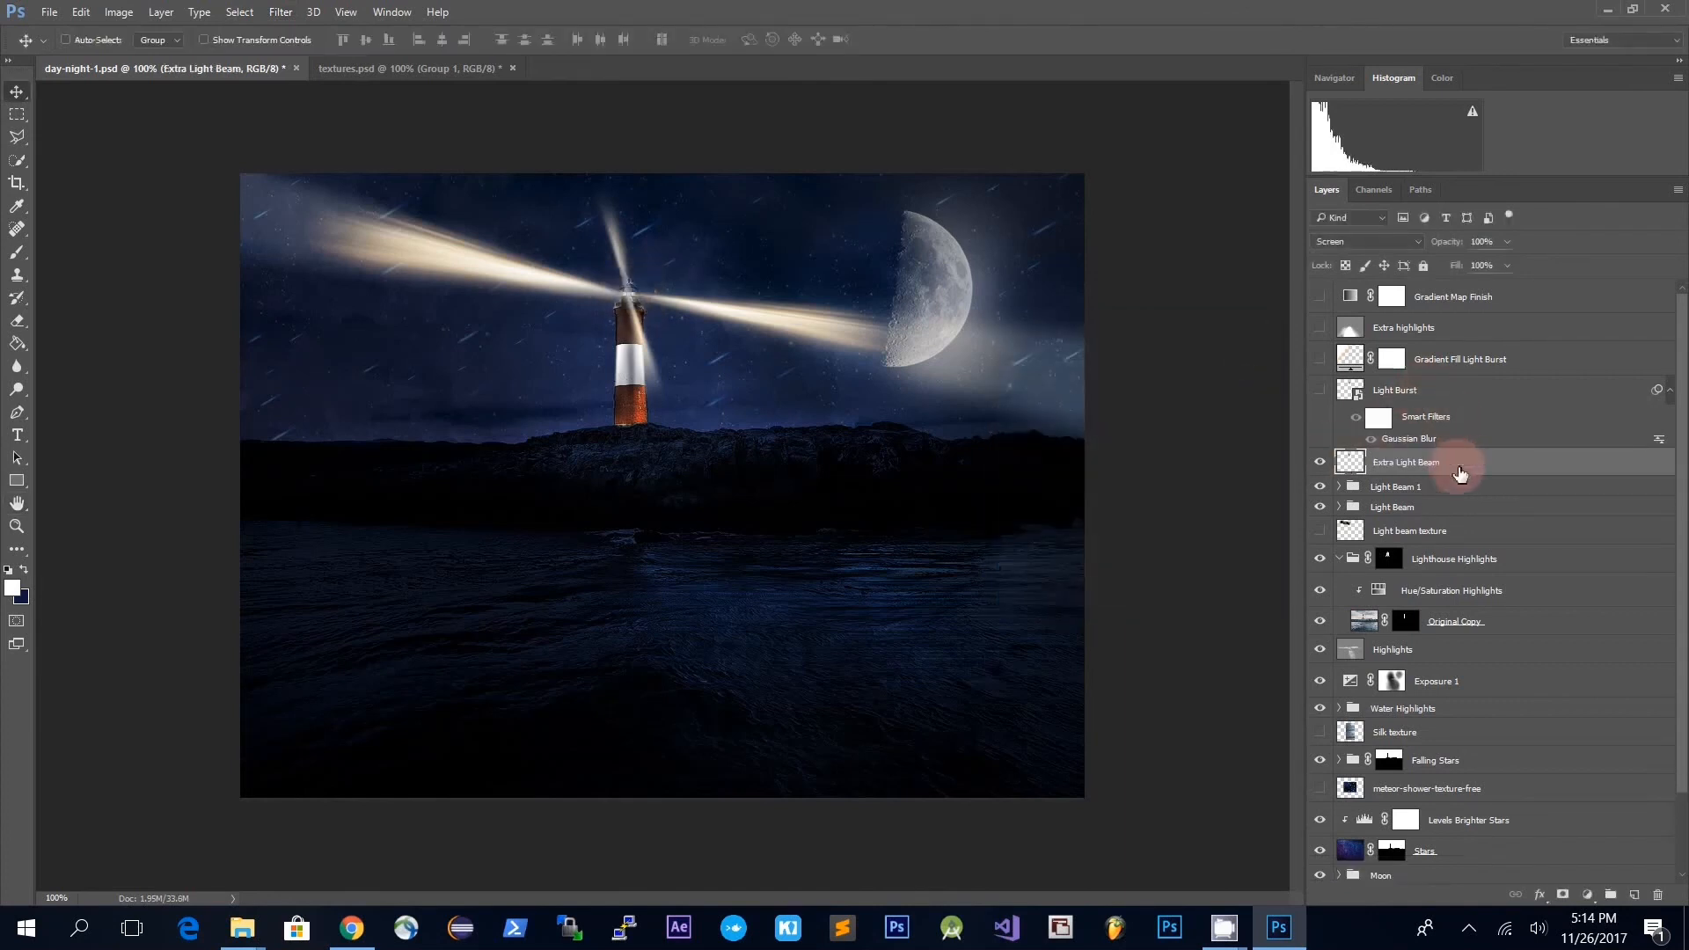
{"action": "left_click", "coordinate": [1447, 391]}
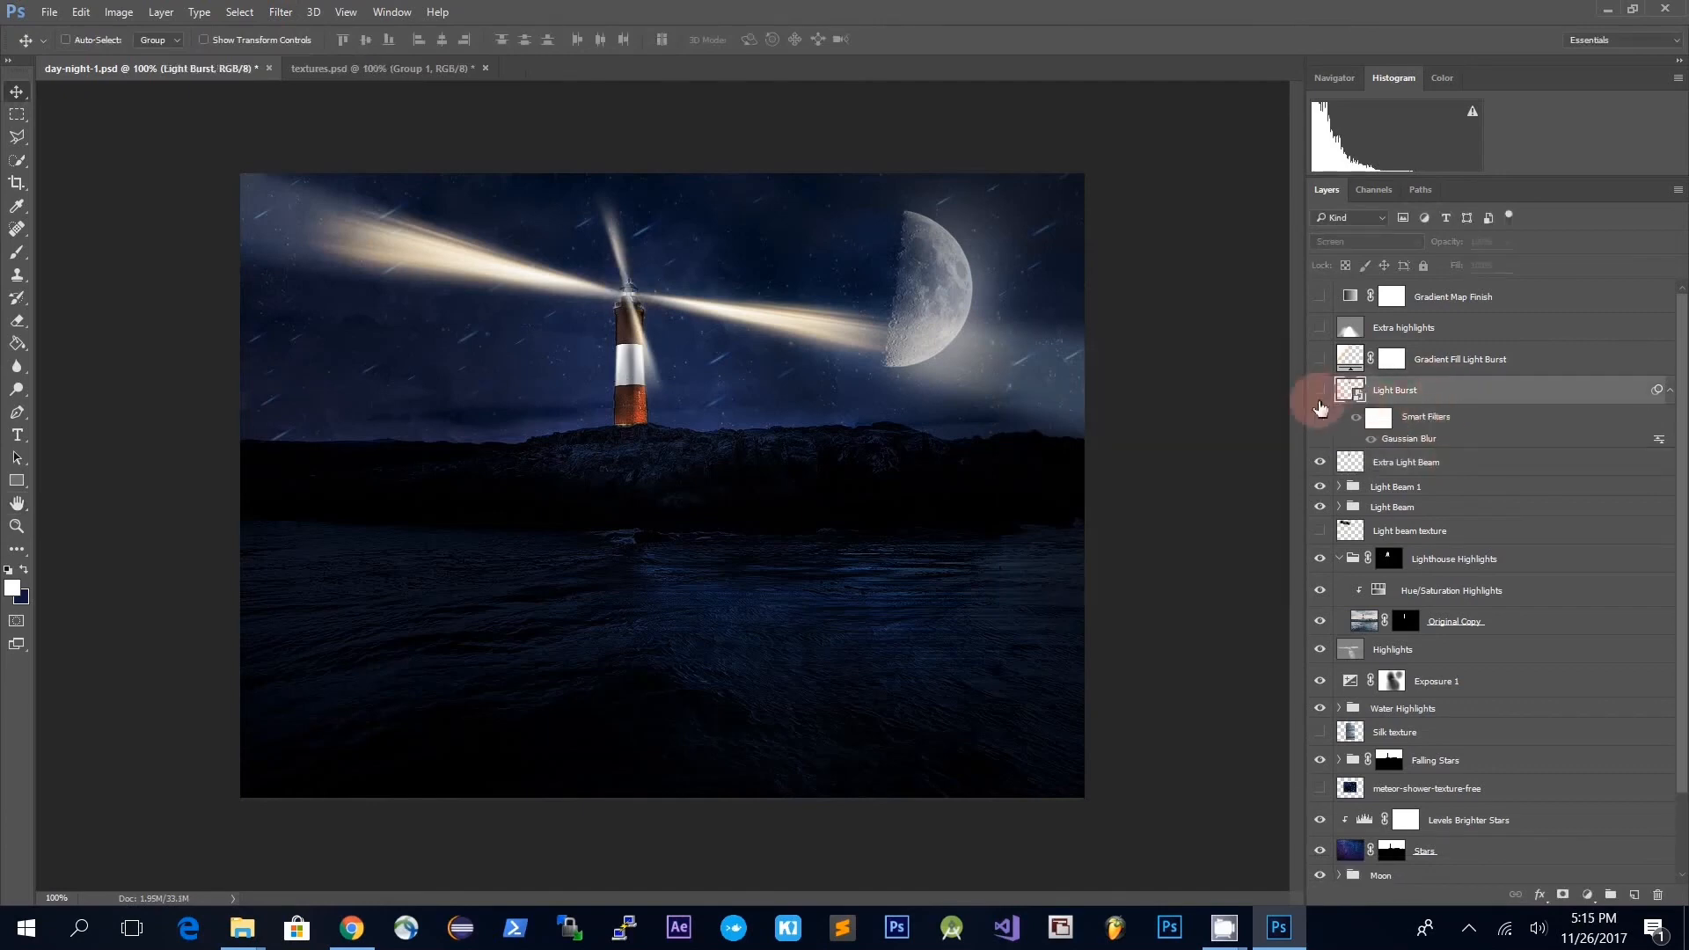
{"action": "key", "text": "ctrl+z"}
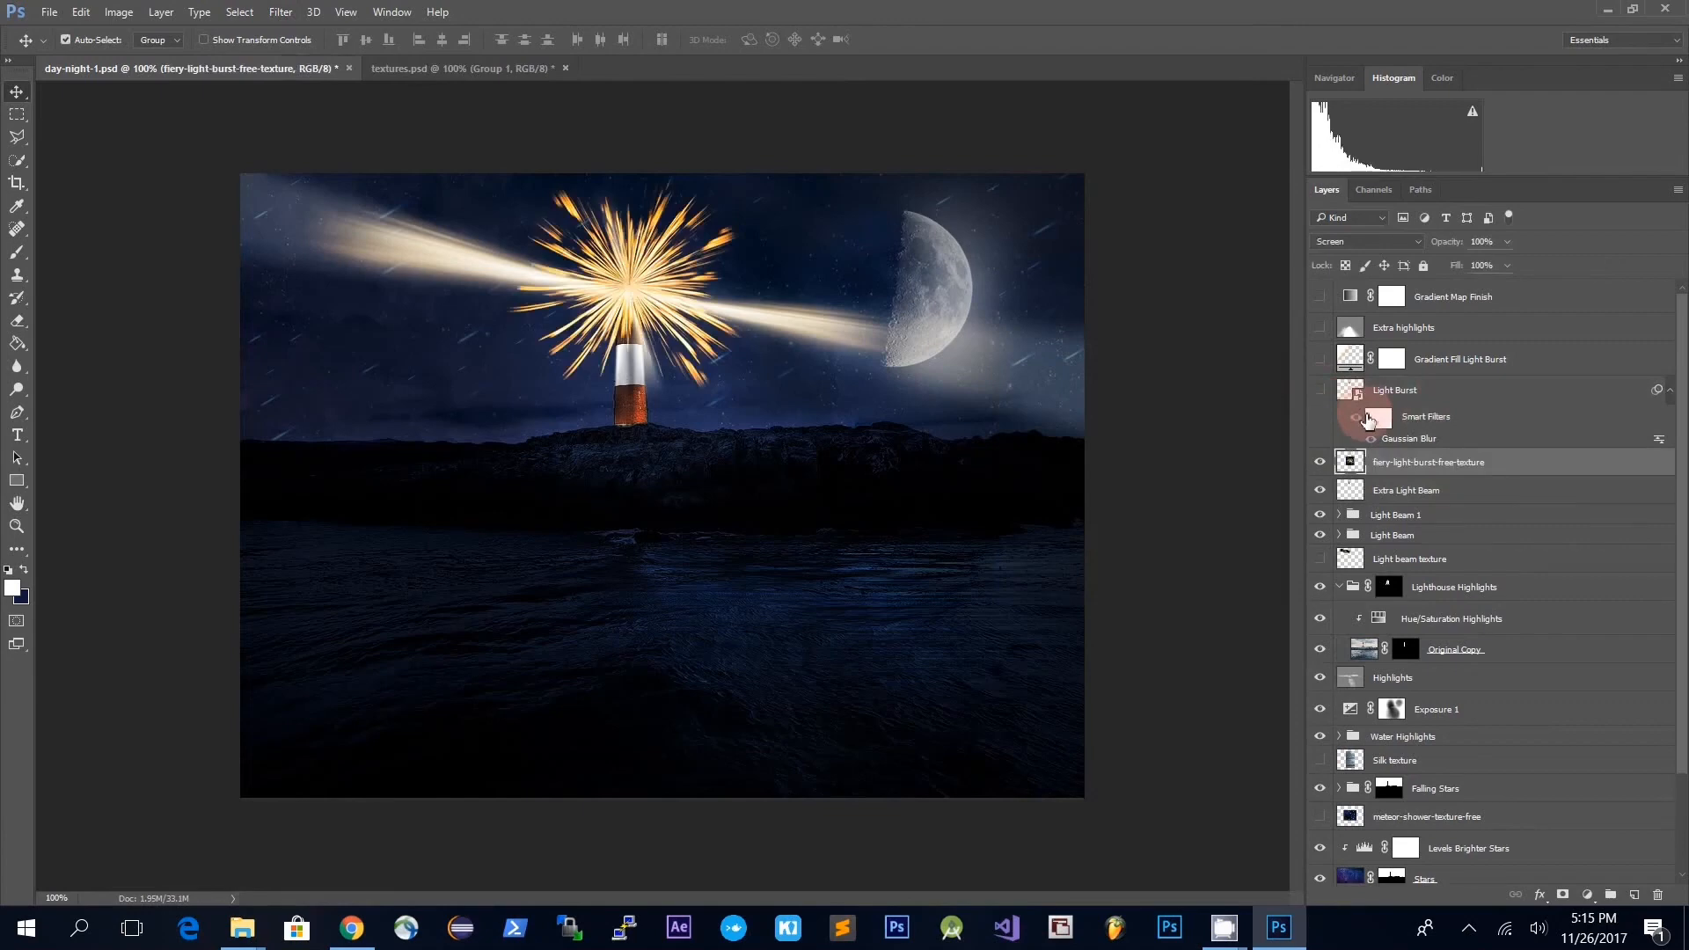
{"action": "key", "text": "ctrl+alt+z"}
{"action": "key", "text": "ctrl+alt+z"}
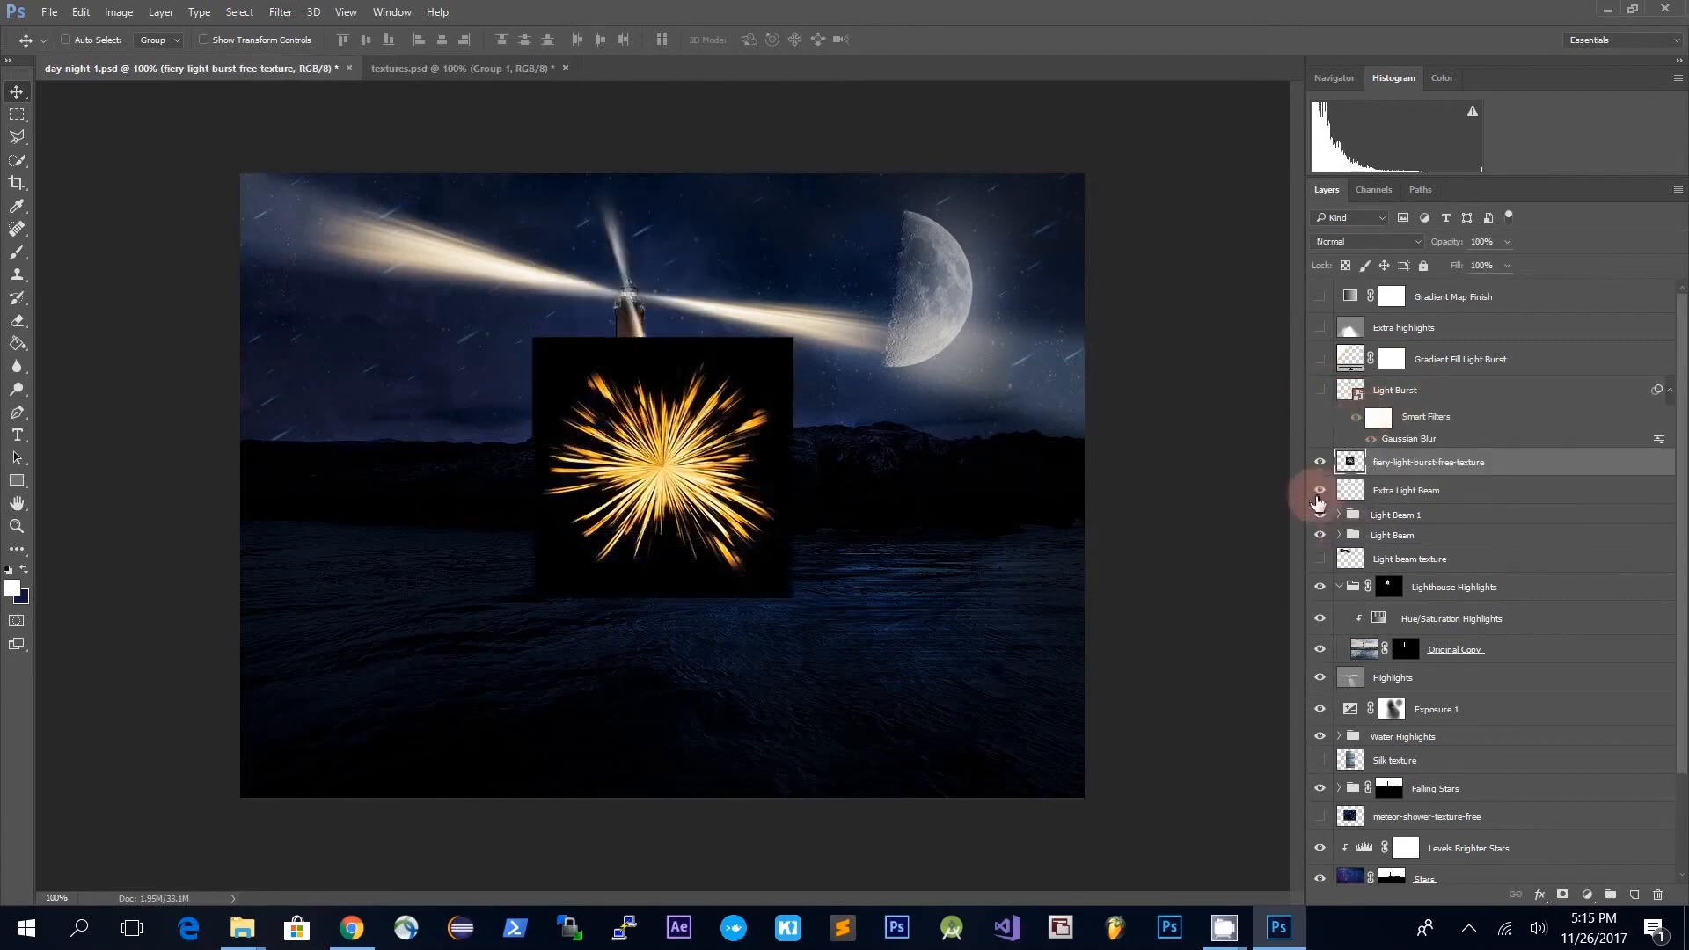
- Hide the fiery-light-burst-free-texture layer, show the Light Burst layer and review its Gaussian Blur smart filter settings
{"action": "left_click", "coordinate": [1320, 462]}
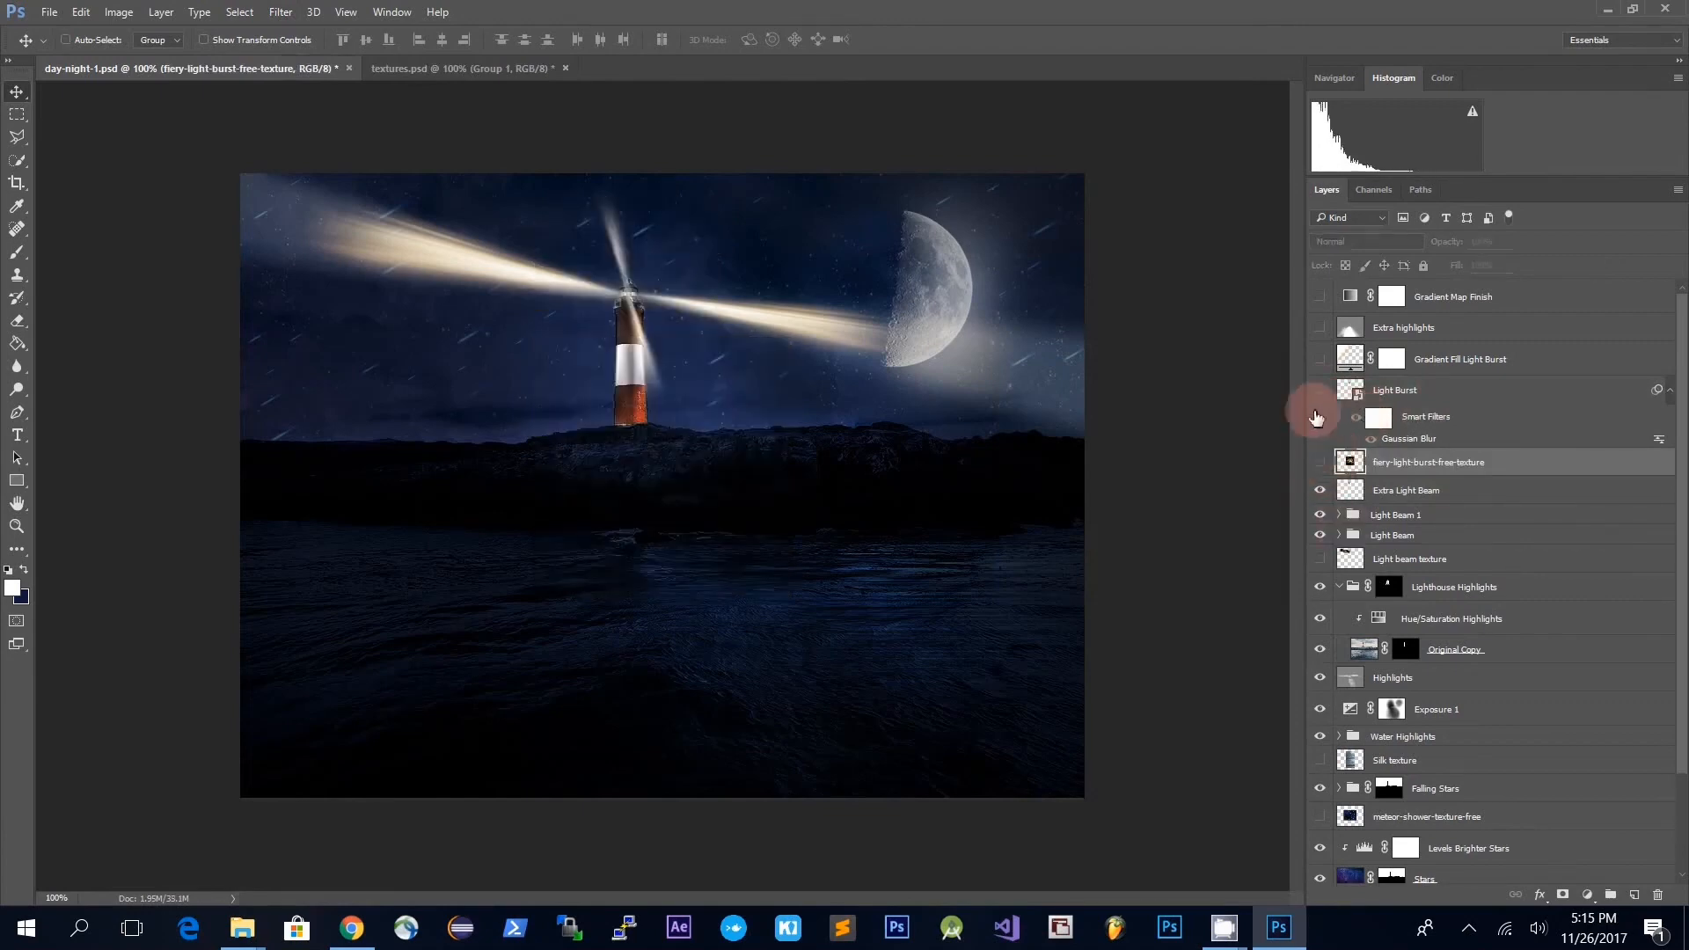
{"action": "left_click", "coordinate": [1319, 389]}
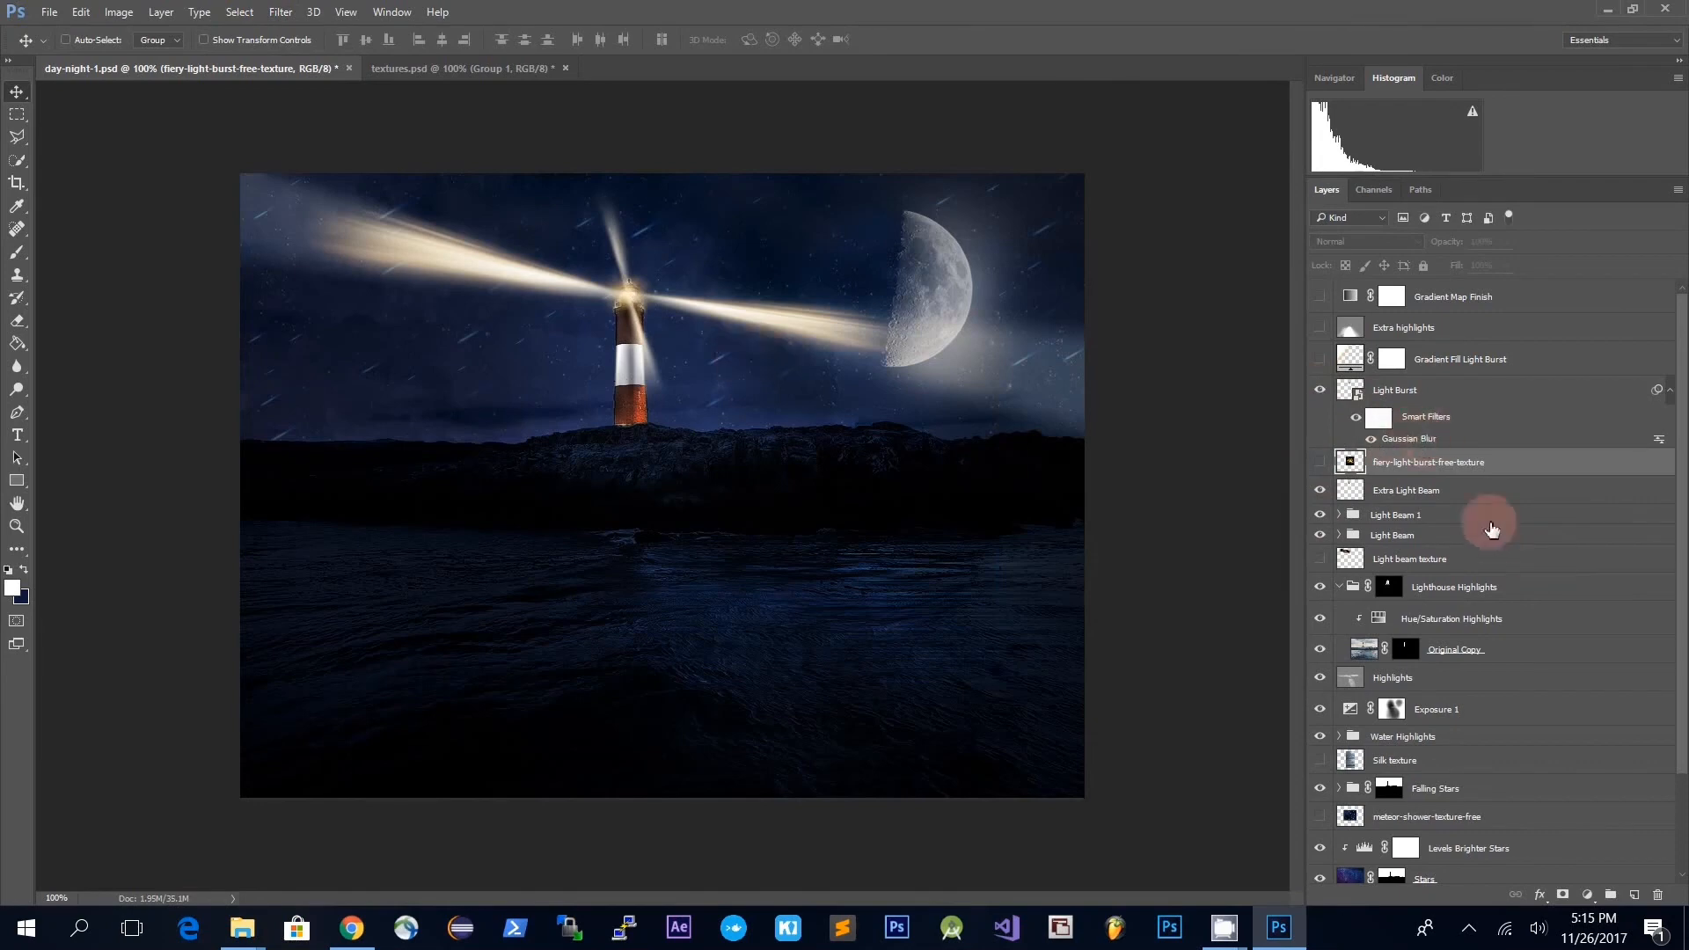
{"action": "double_click", "coordinate": [1425, 439]}
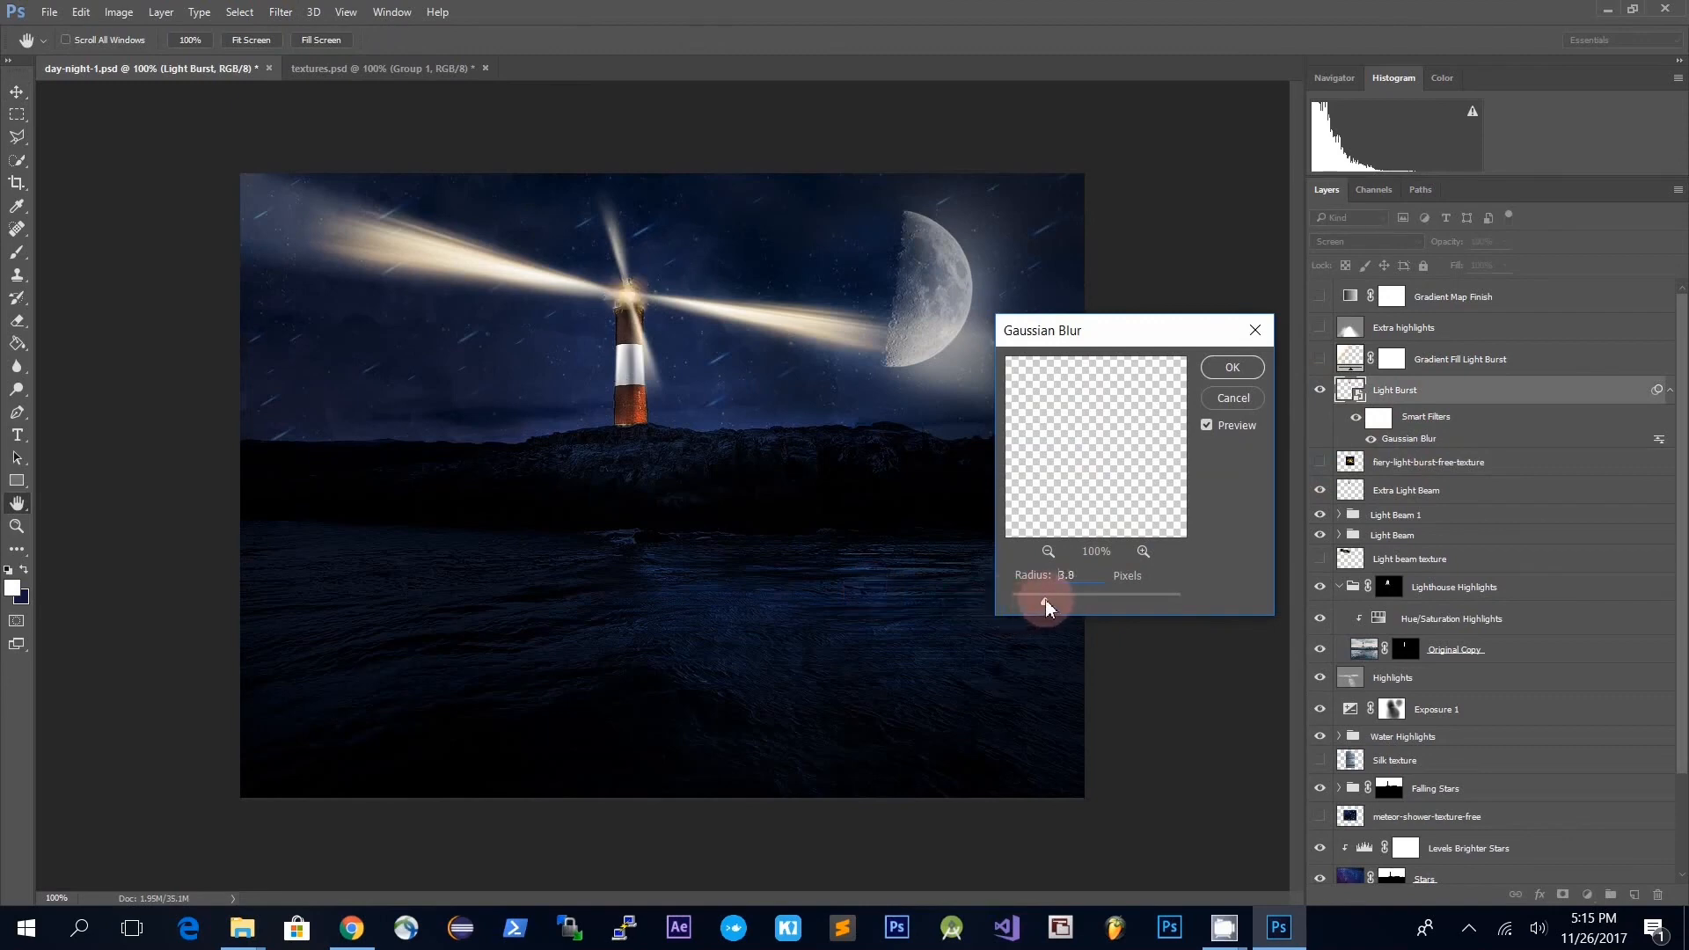
{"action": "left_click", "coordinate": [1232, 369]}
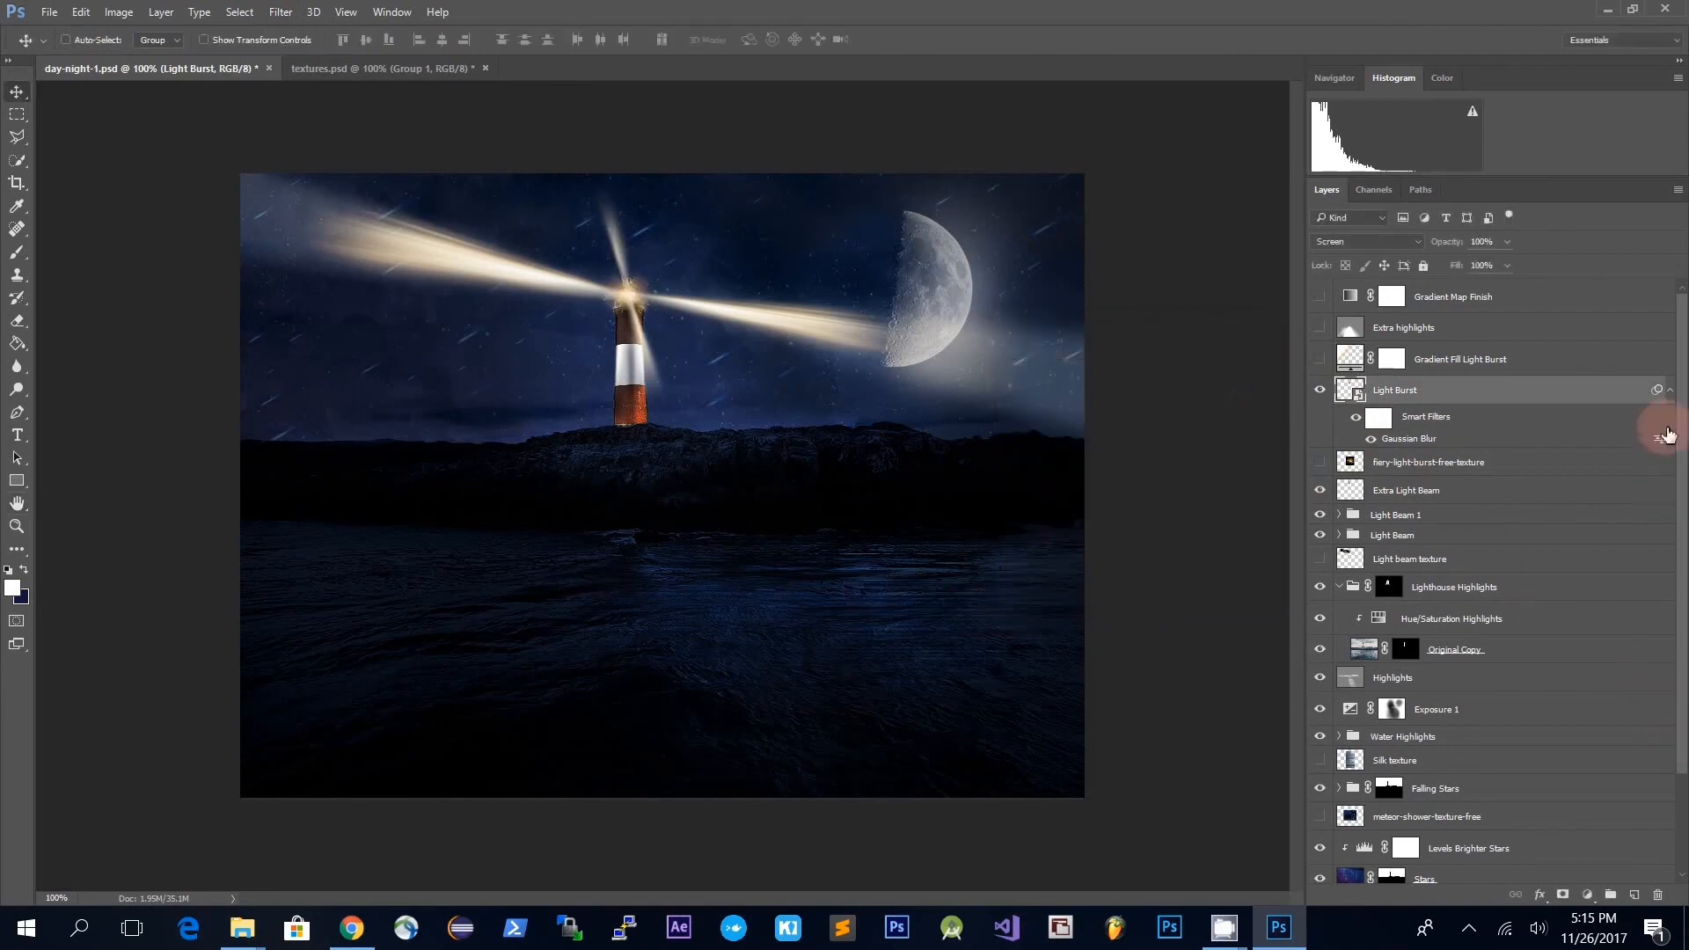
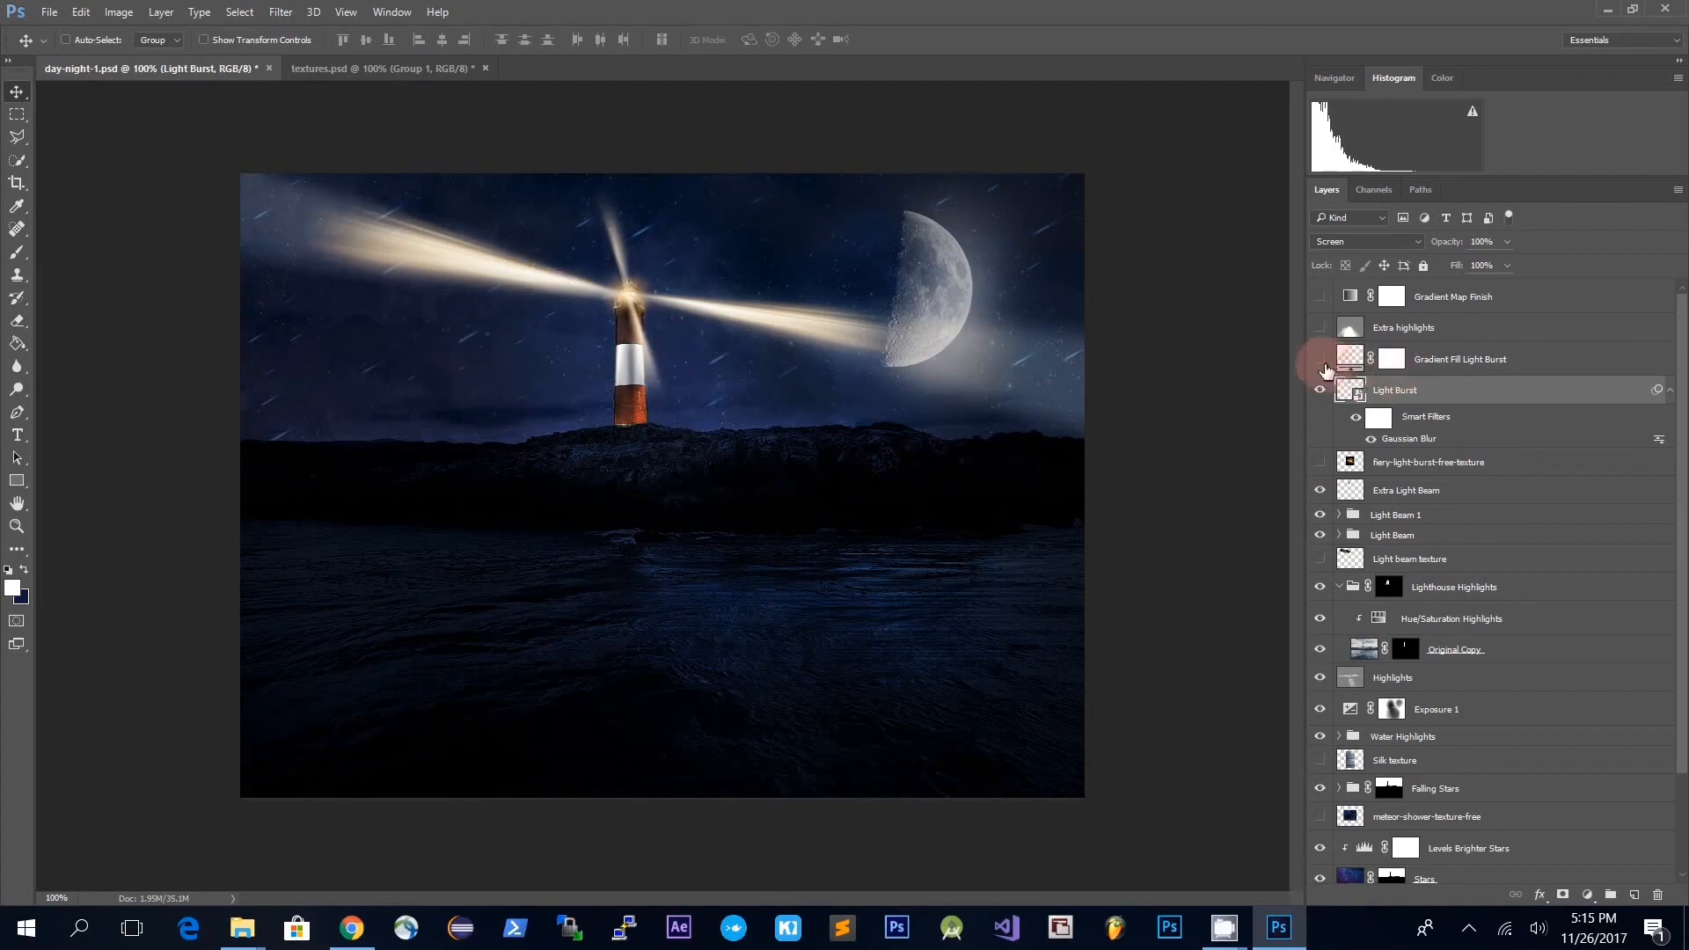
- Select the Gradient Fill Light Burst layer and make it visible
{"action": "left_click", "coordinate": [1497, 358]}
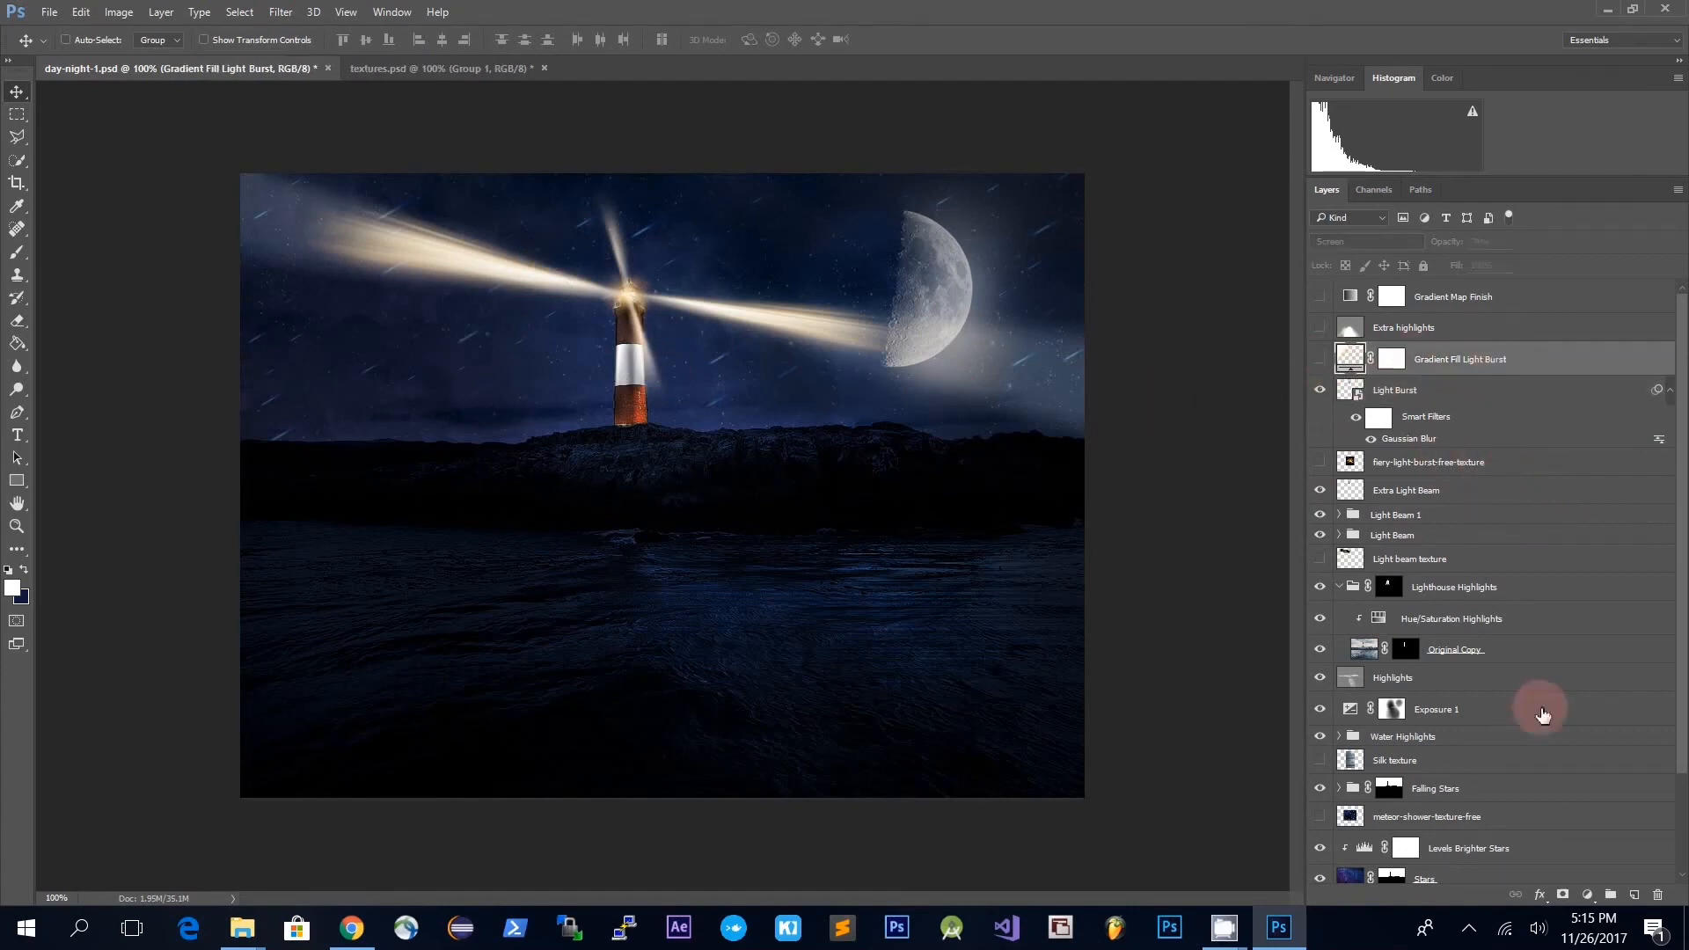
{"action": "left_click", "coordinate": [1588, 896]}
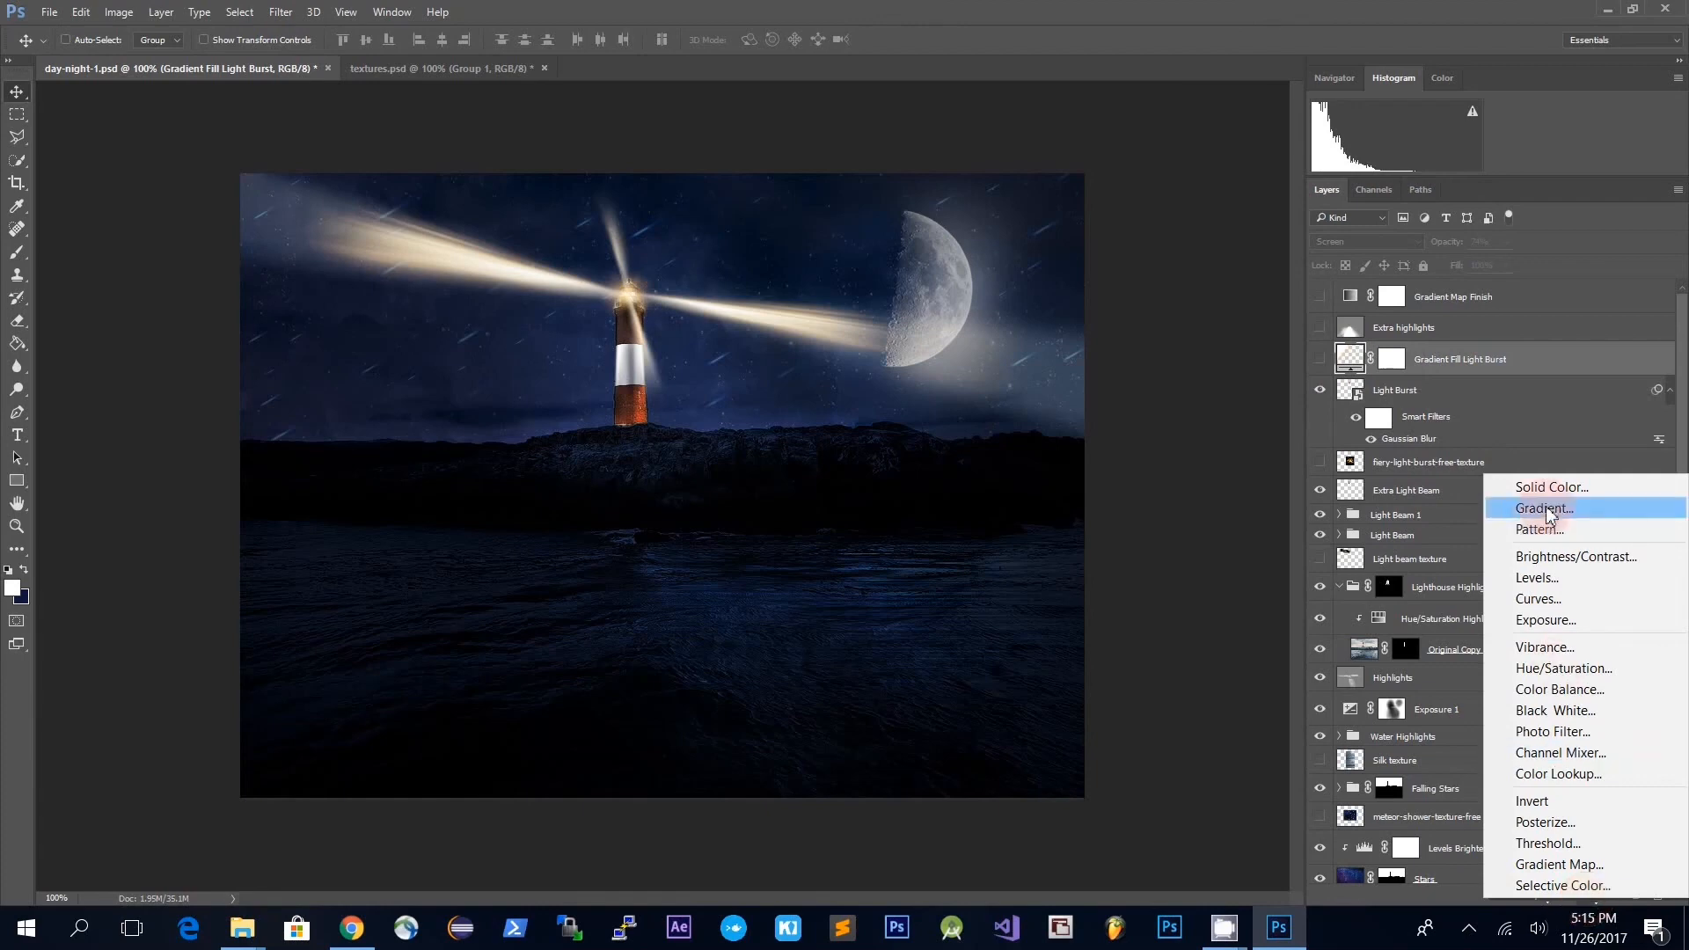
{"action": "left_click", "coordinate": [1318, 359]}
{"action": "left_click", "coordinate": [1319, 359]}
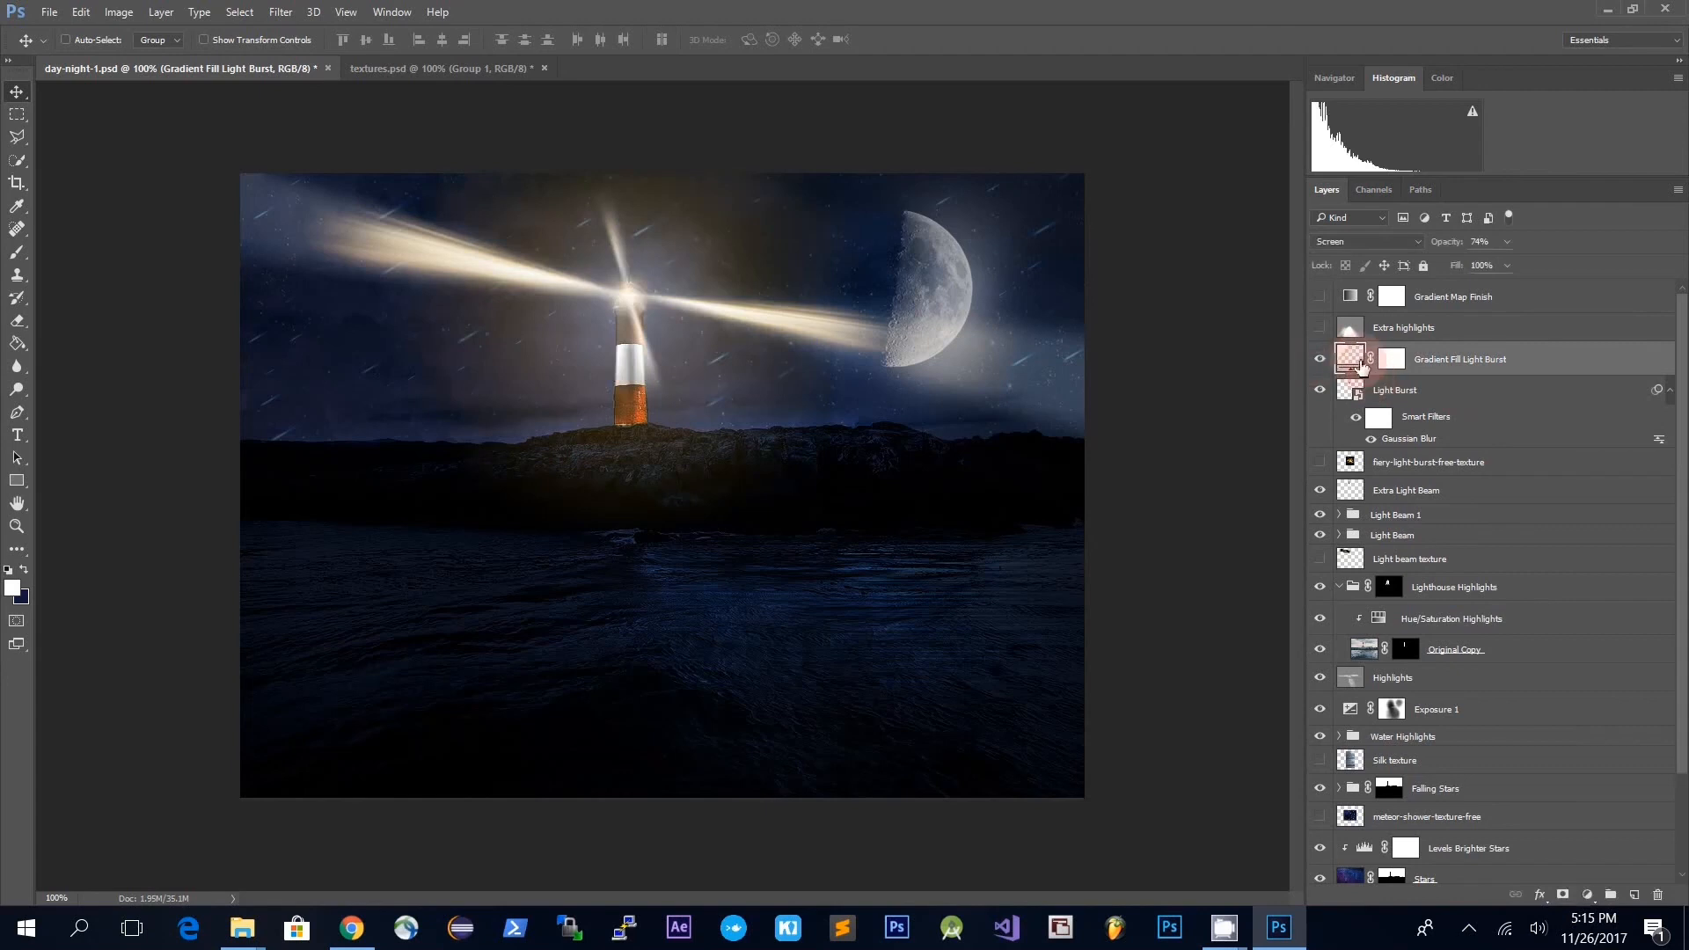
- Examine the Gradient Fill Light Burst settings and the colours of the gradient's three colour stops
{"action": "double_click", "coordinate": [1351, 359]}
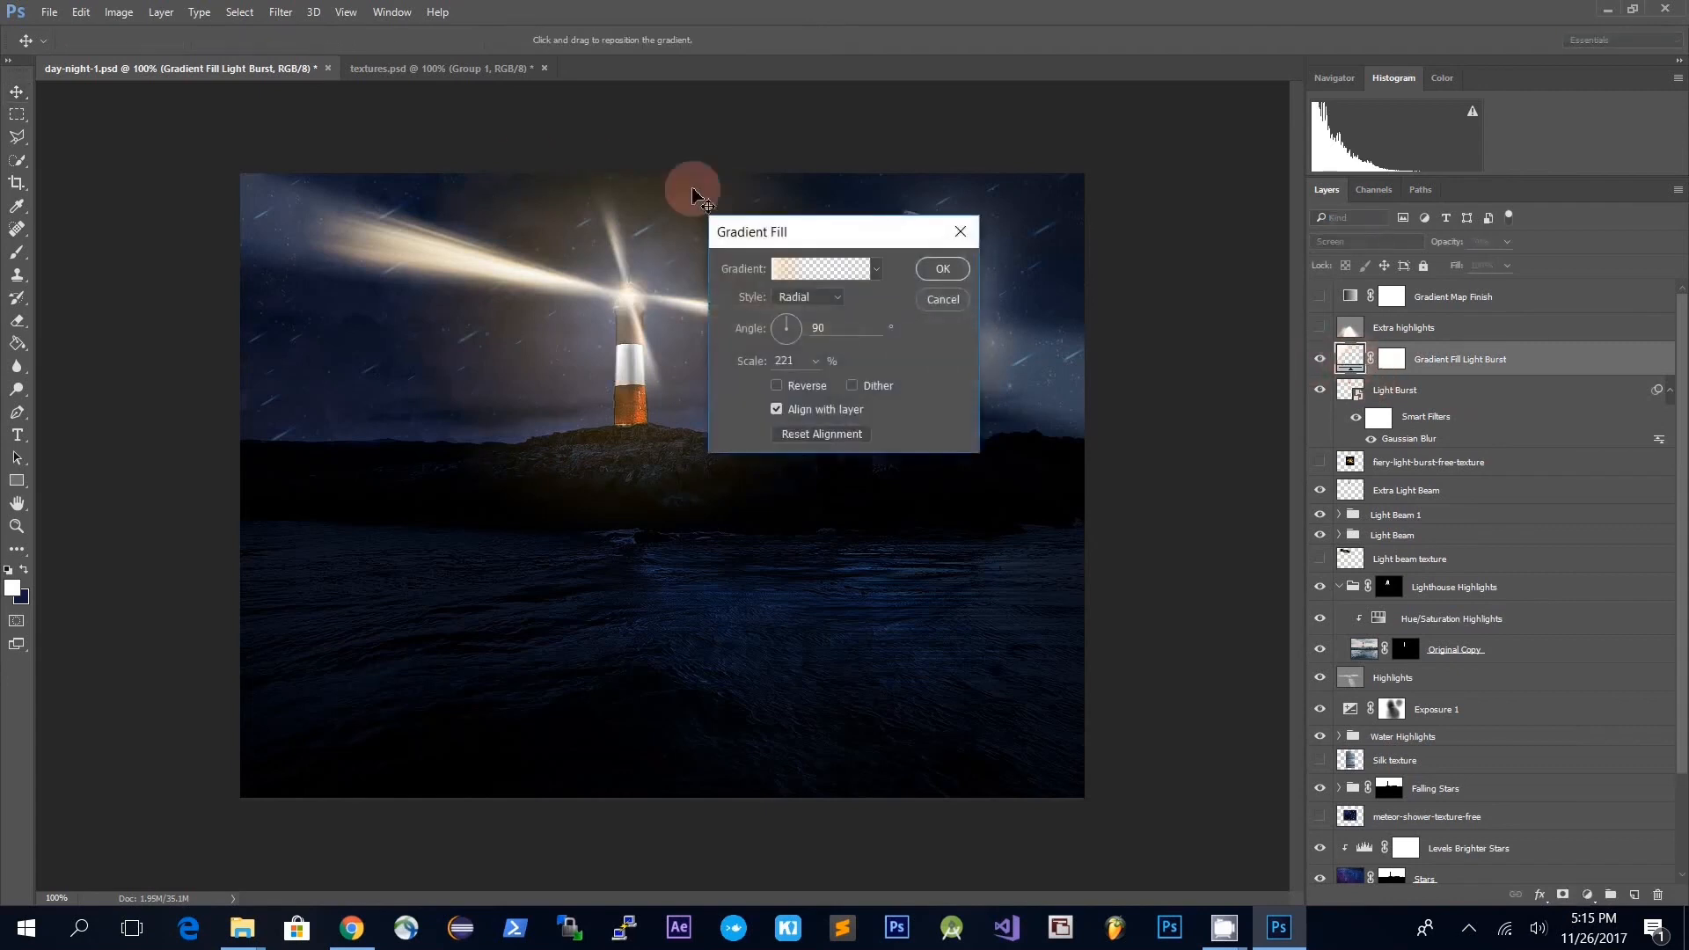
{"action": "left_click_drag", "start_coordinate": [815, 230], "coordinate": [1052, 278]}
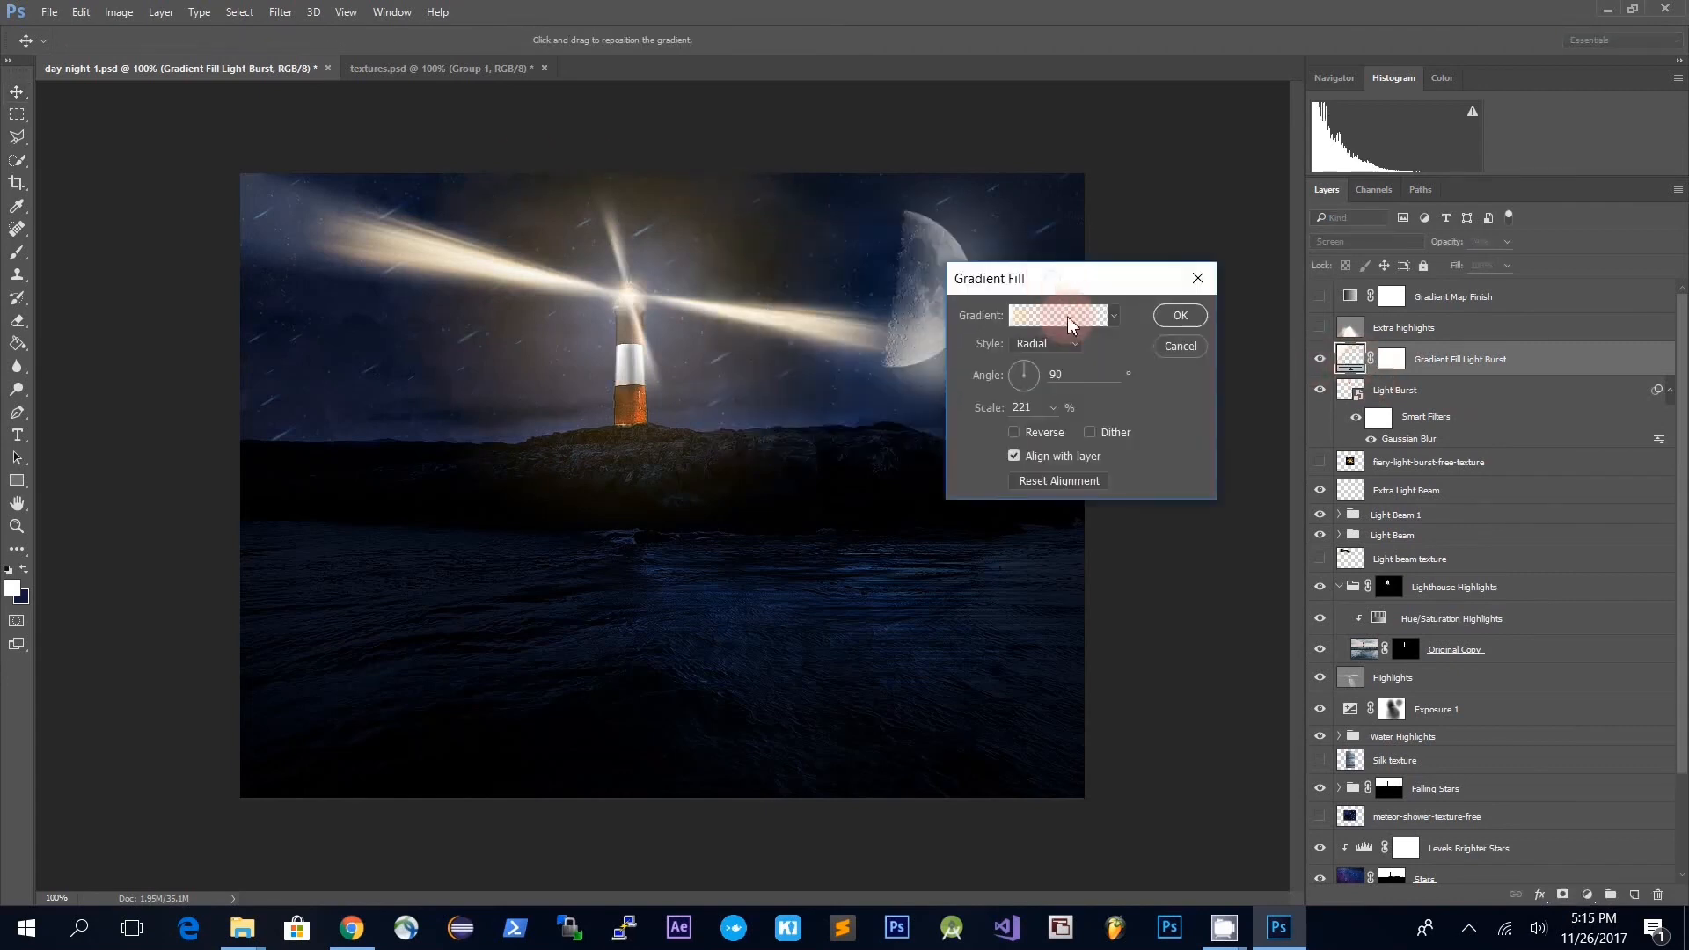
{"action": "left_click", "coordinate": [1067, 315]}
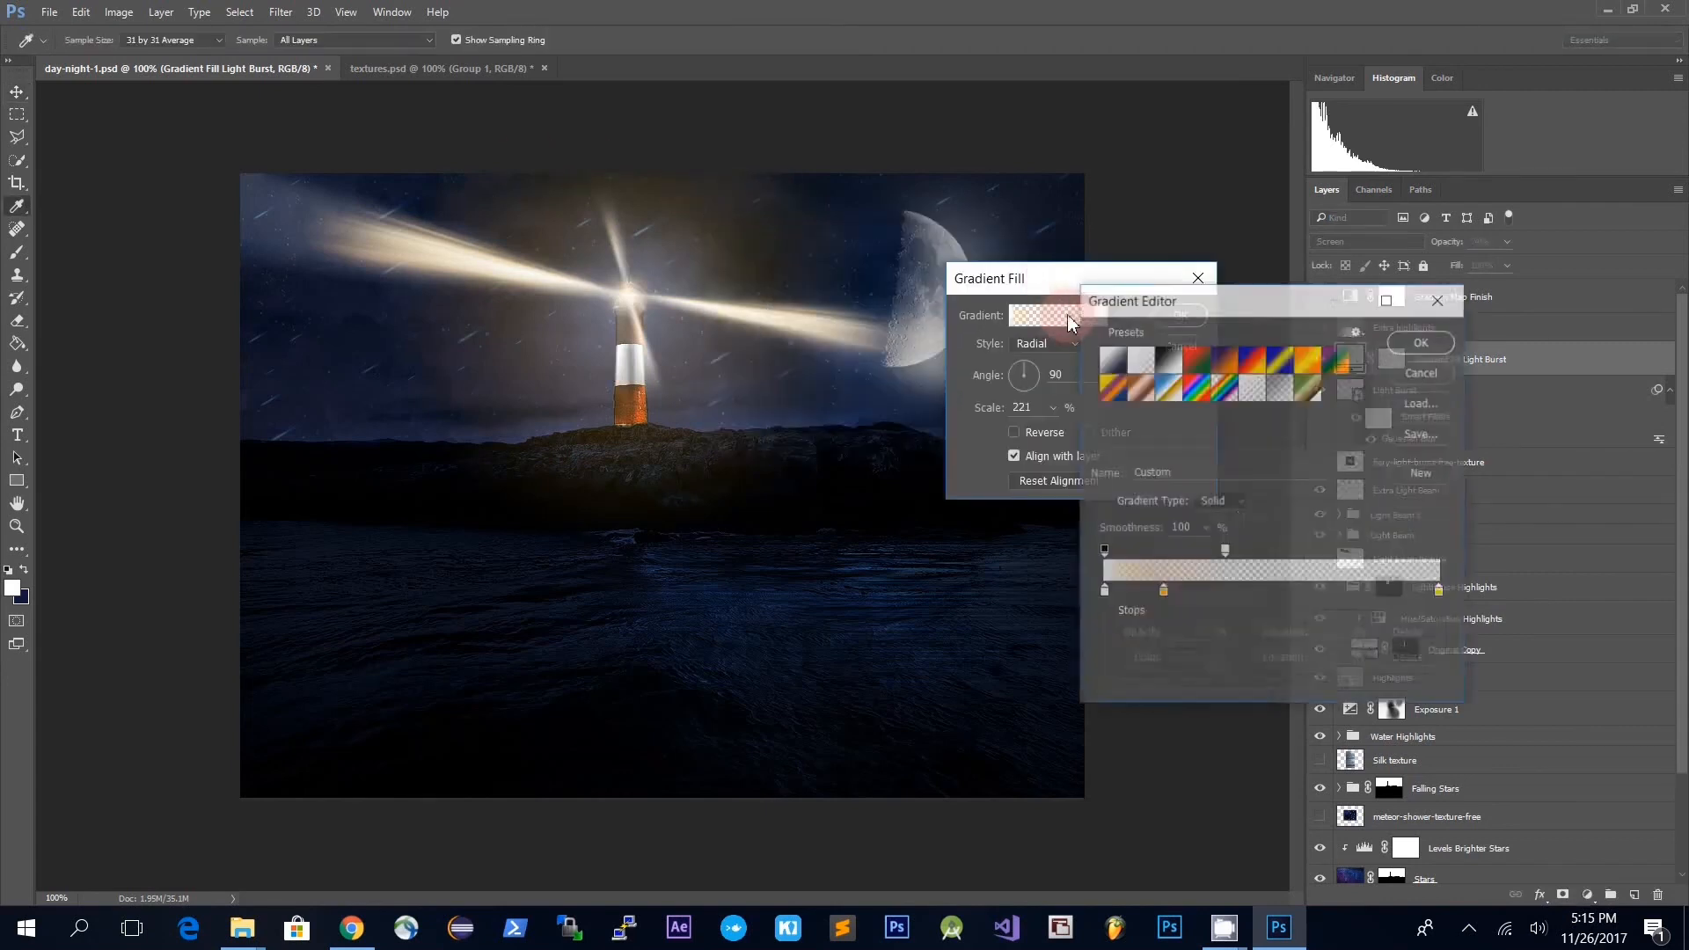
{"action": "double_click", "coordinate": [1103, 593]}
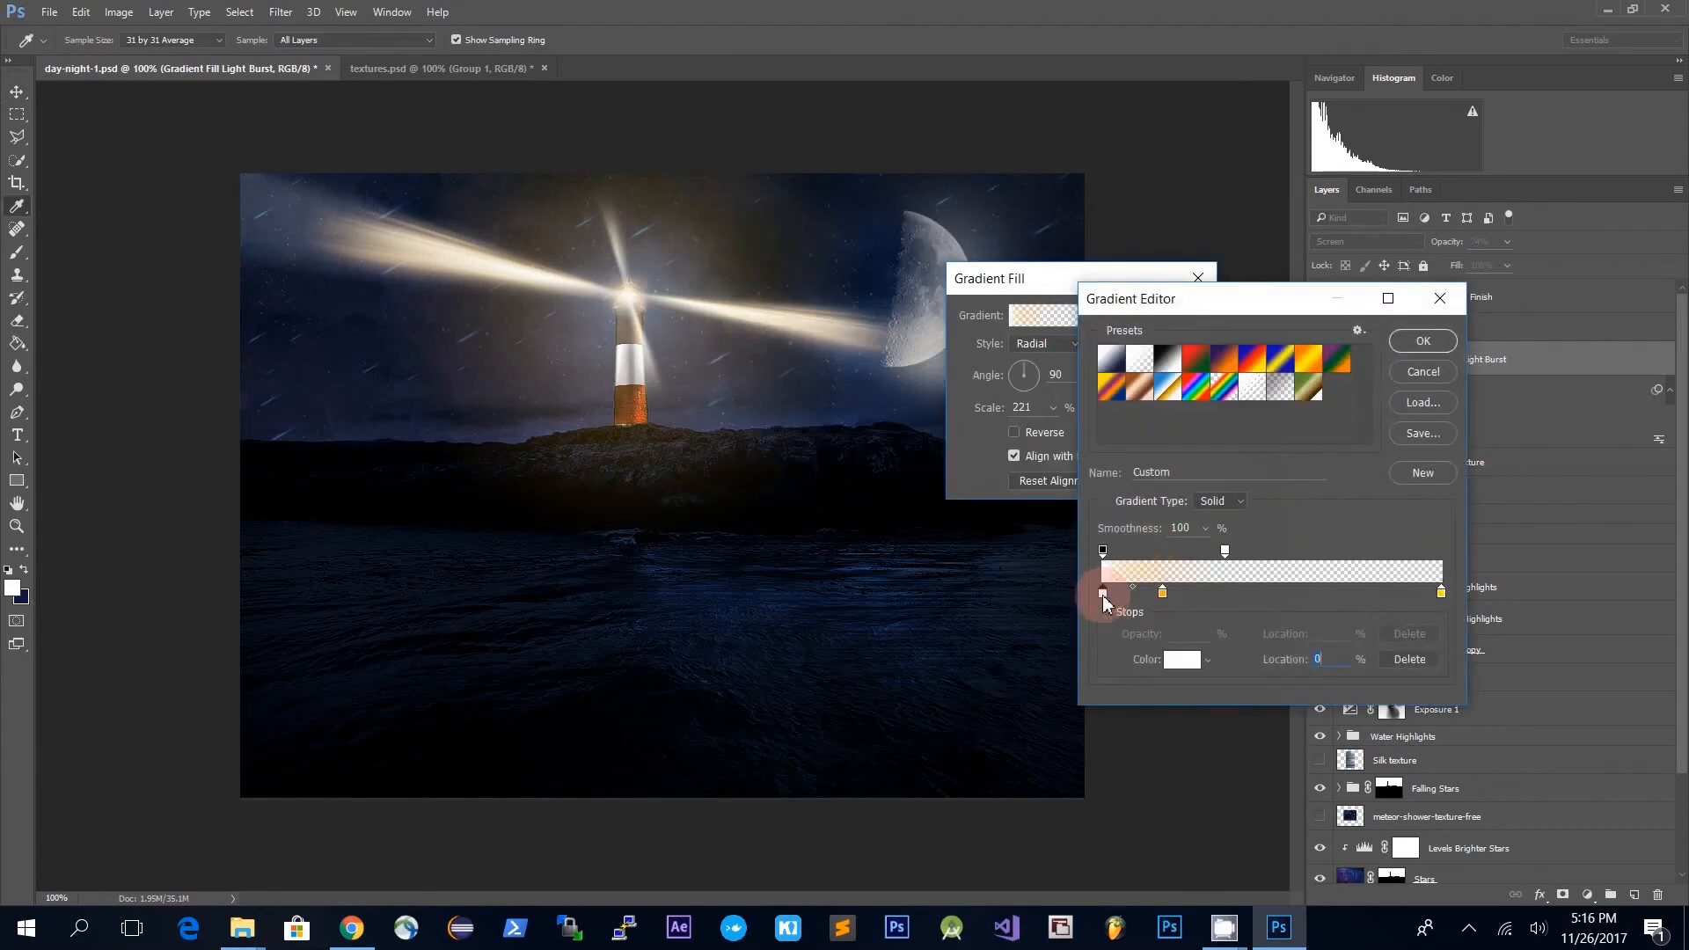
{"action": "left_click", "coordinate": [1411, 254]}
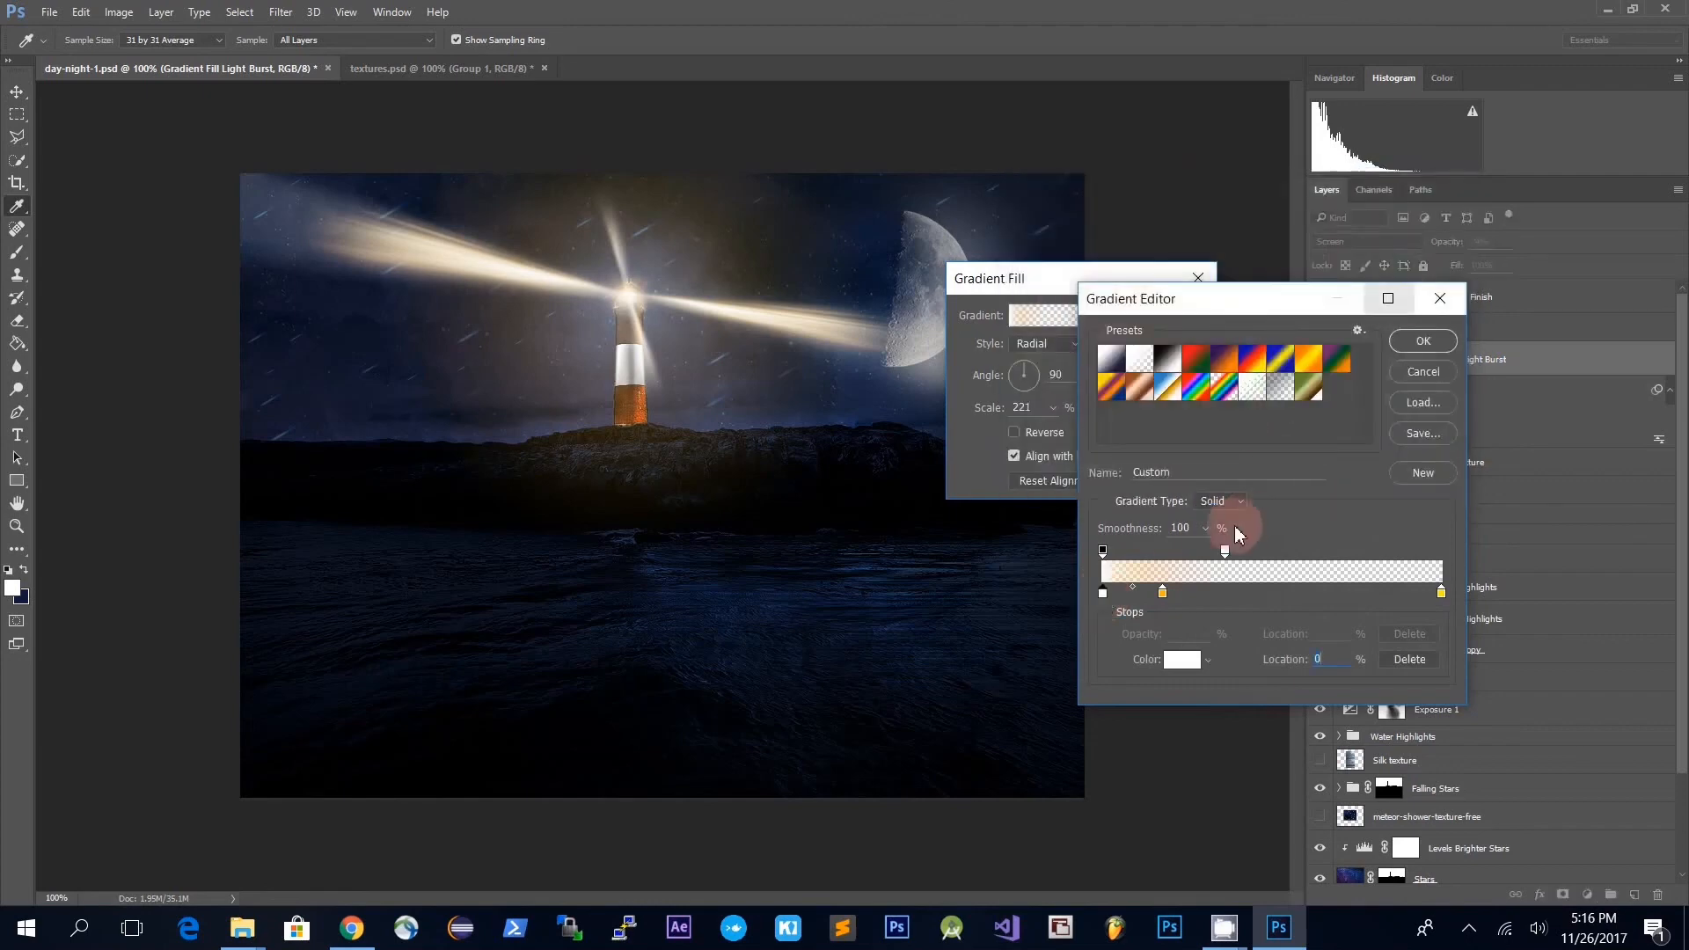
{"action": "double_click", "coordinate": [1163, 596]}
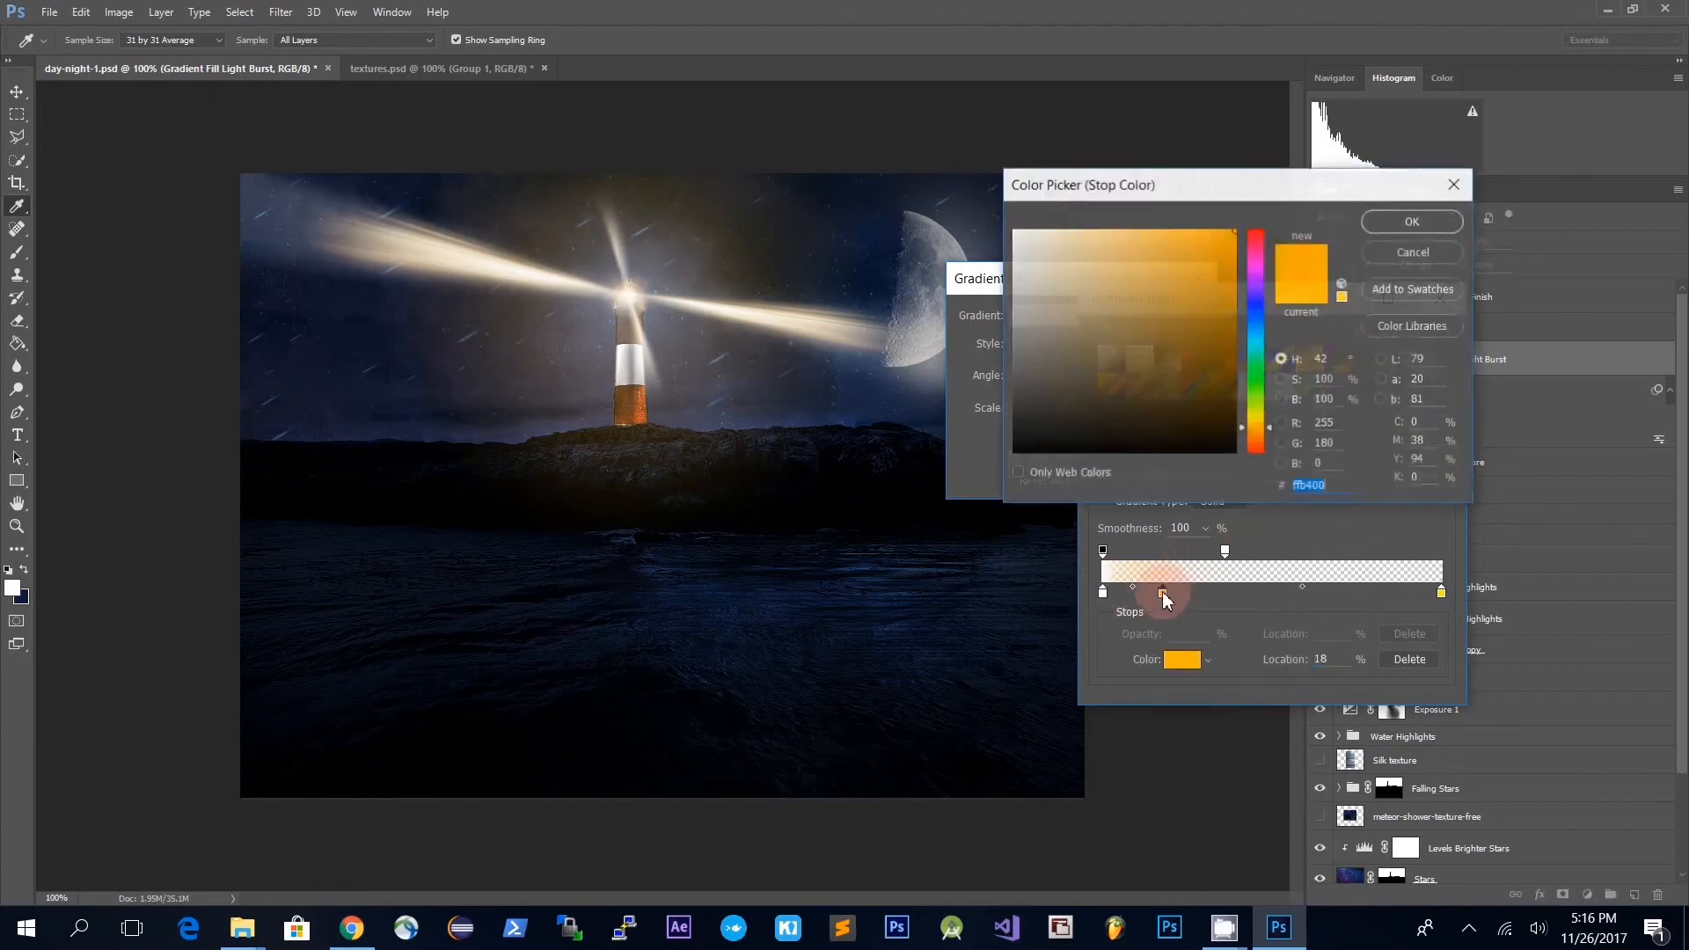
{"action": "left_click", "coordinate": [1413, 253]}
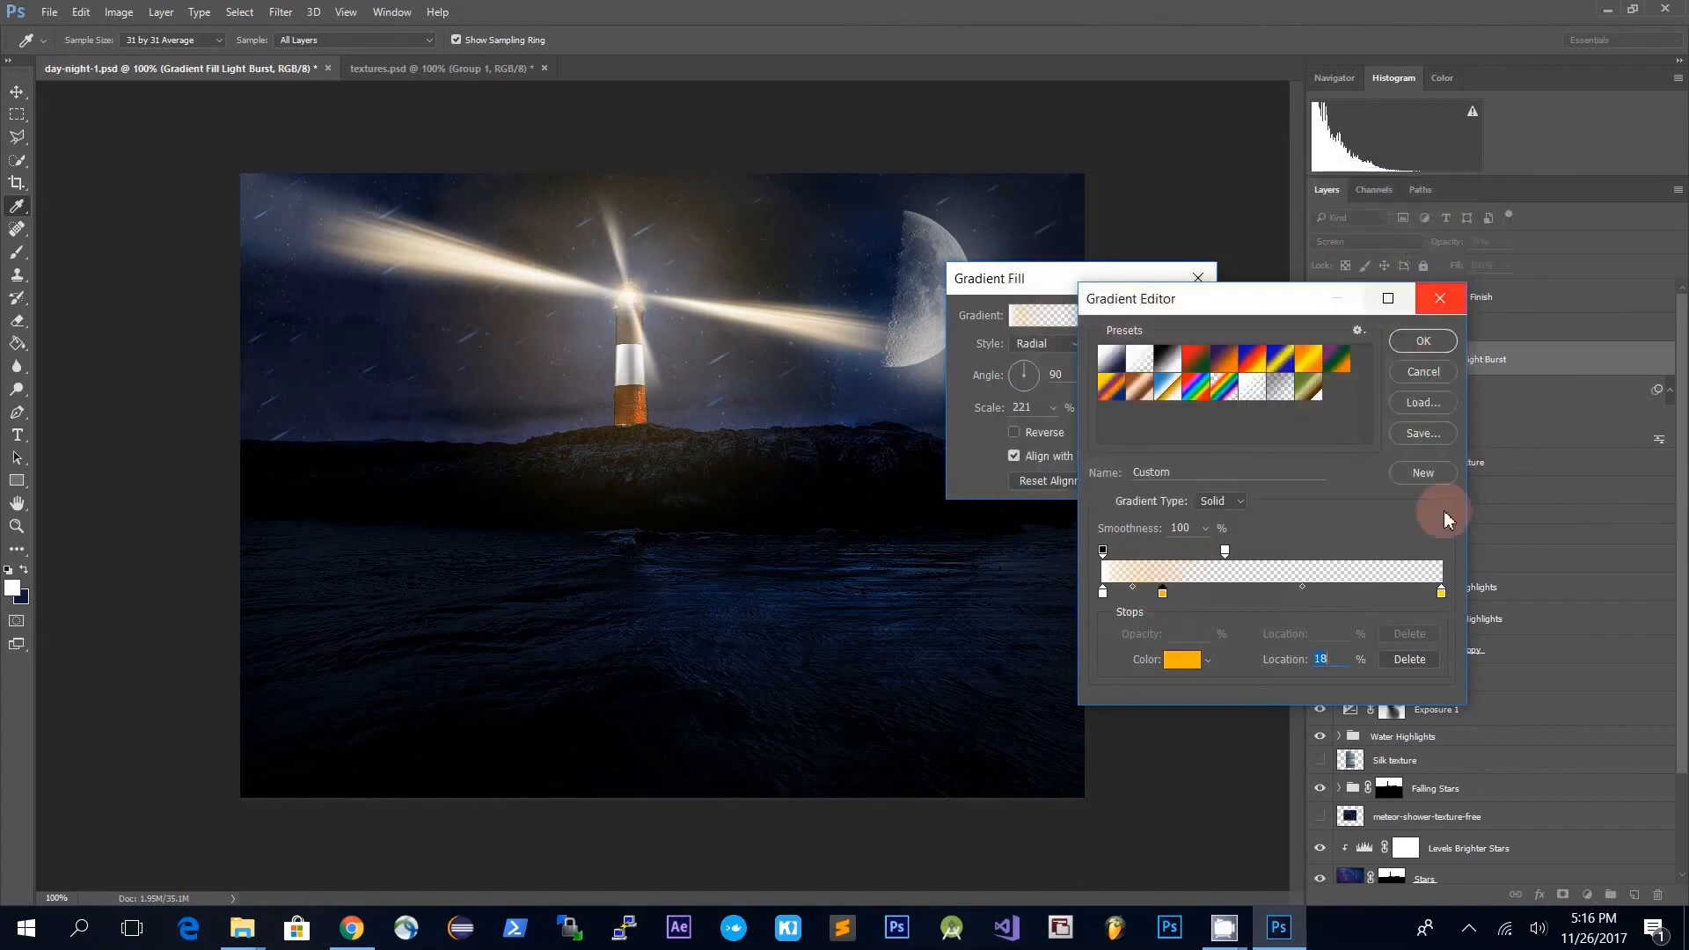
{"action": "double_click", "coordinate": [1441, 595]}
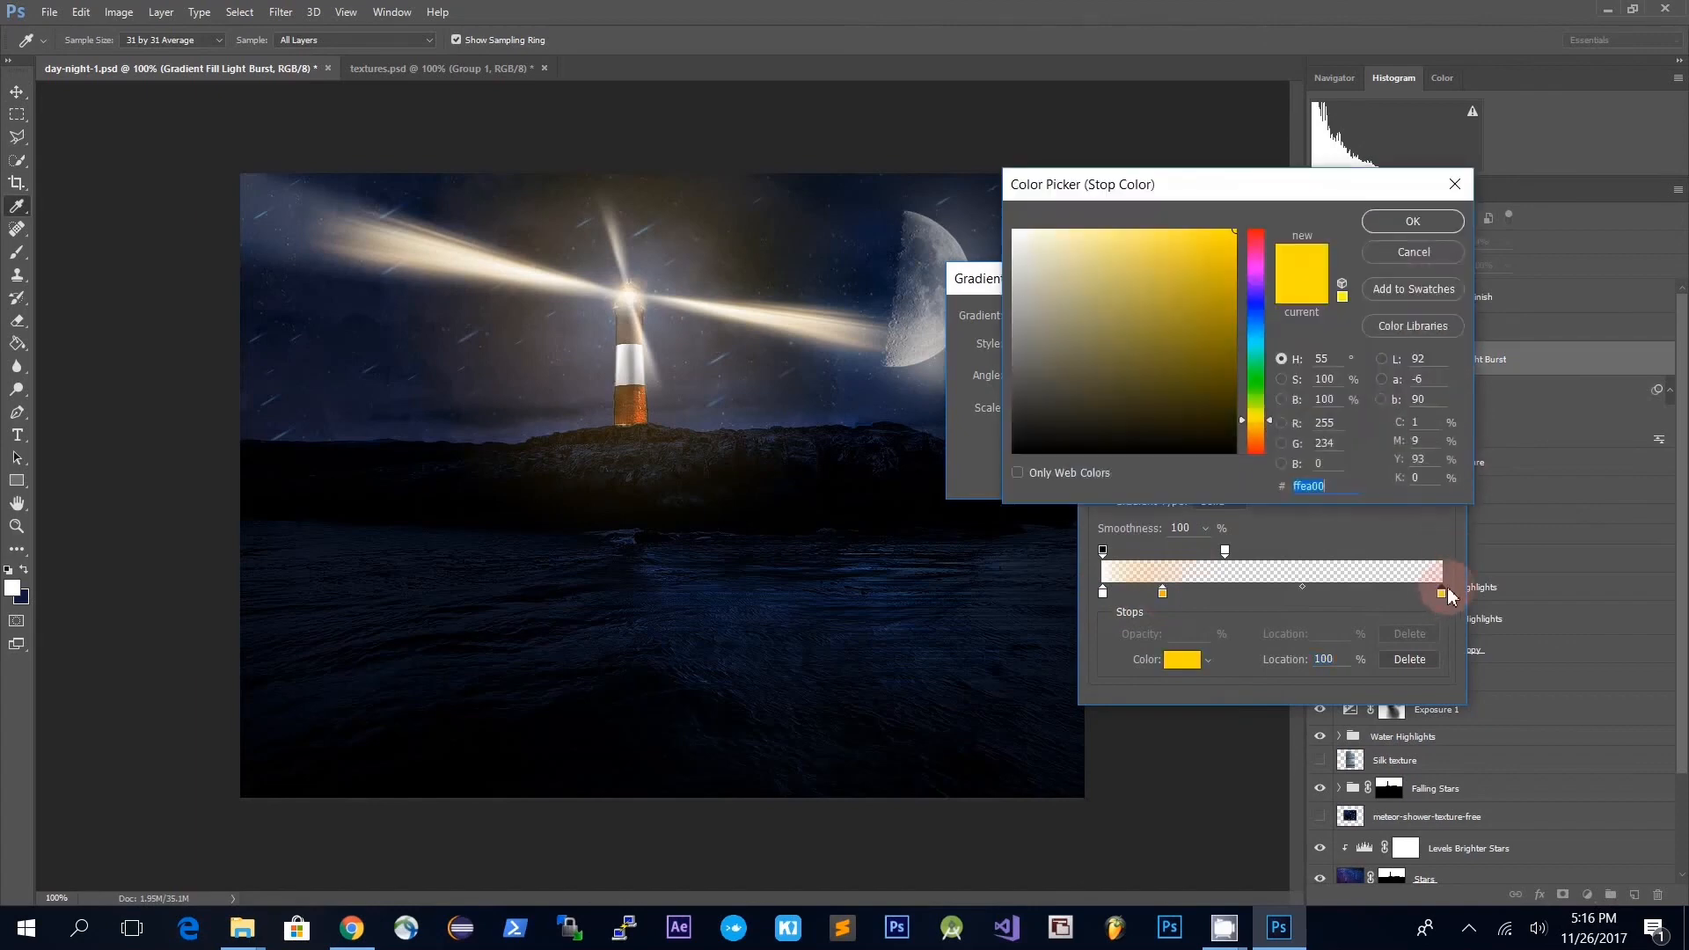
{"action": "left_click", "coordinate": [1427, 261]}
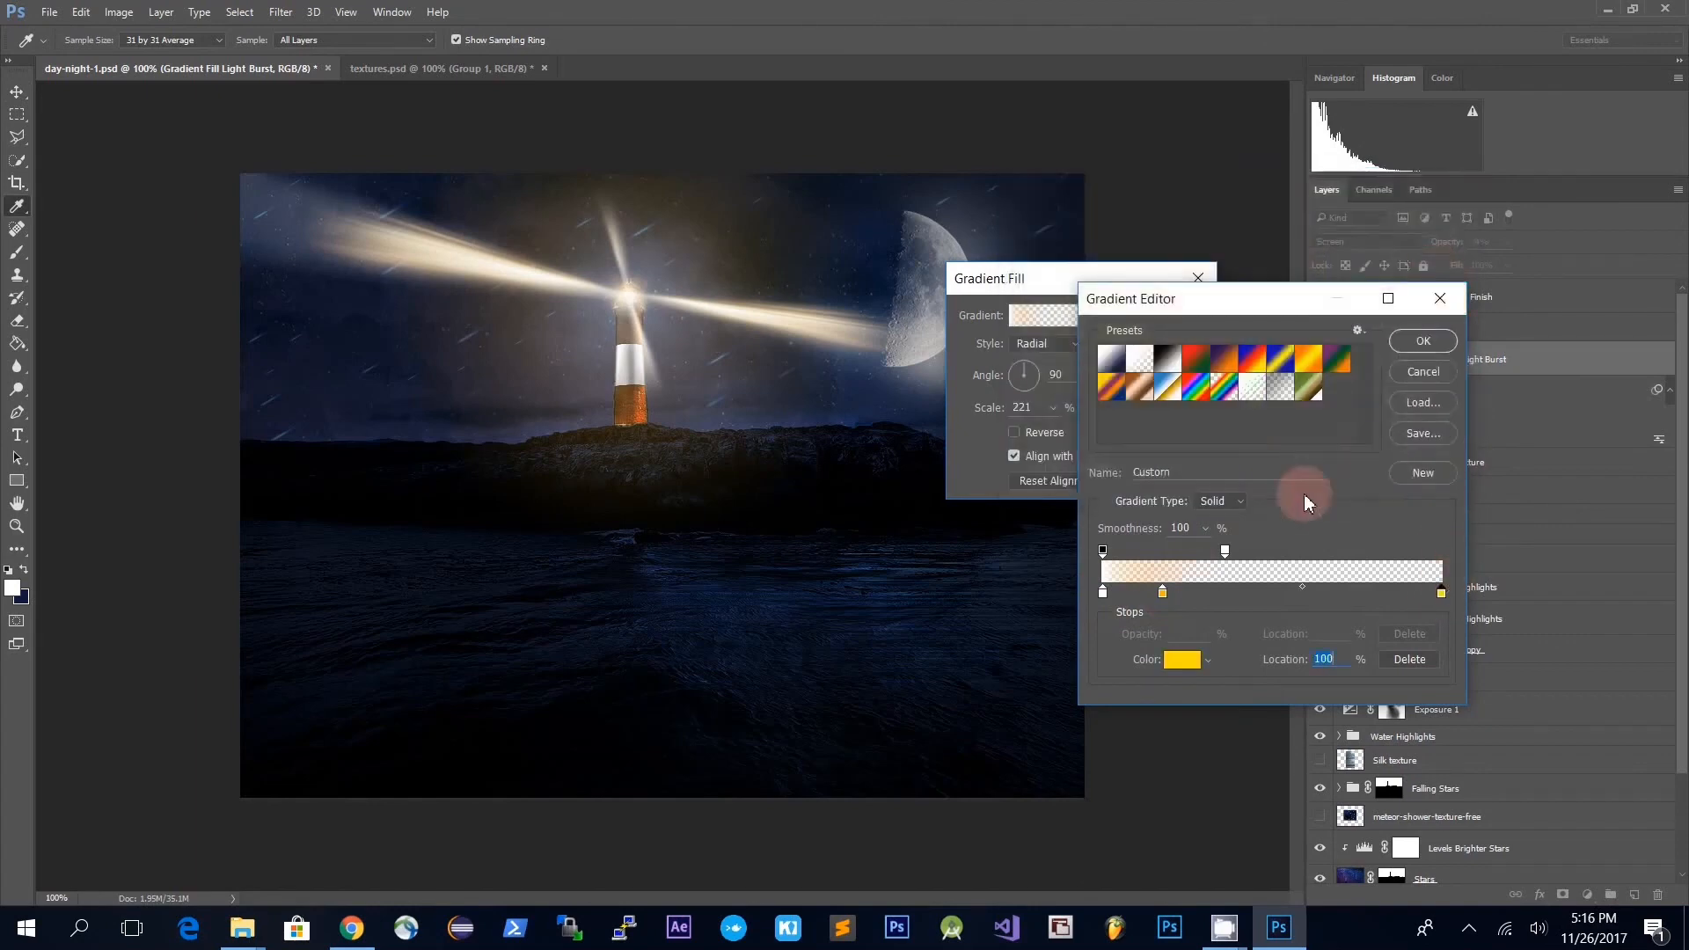
- Move the gradient's 0% opacity stop to location 41% and apply the updated gradient fill
{"action": "left_click_drag", "start_coordinate": [1224, 551], "coordinate": [1384, 554]}
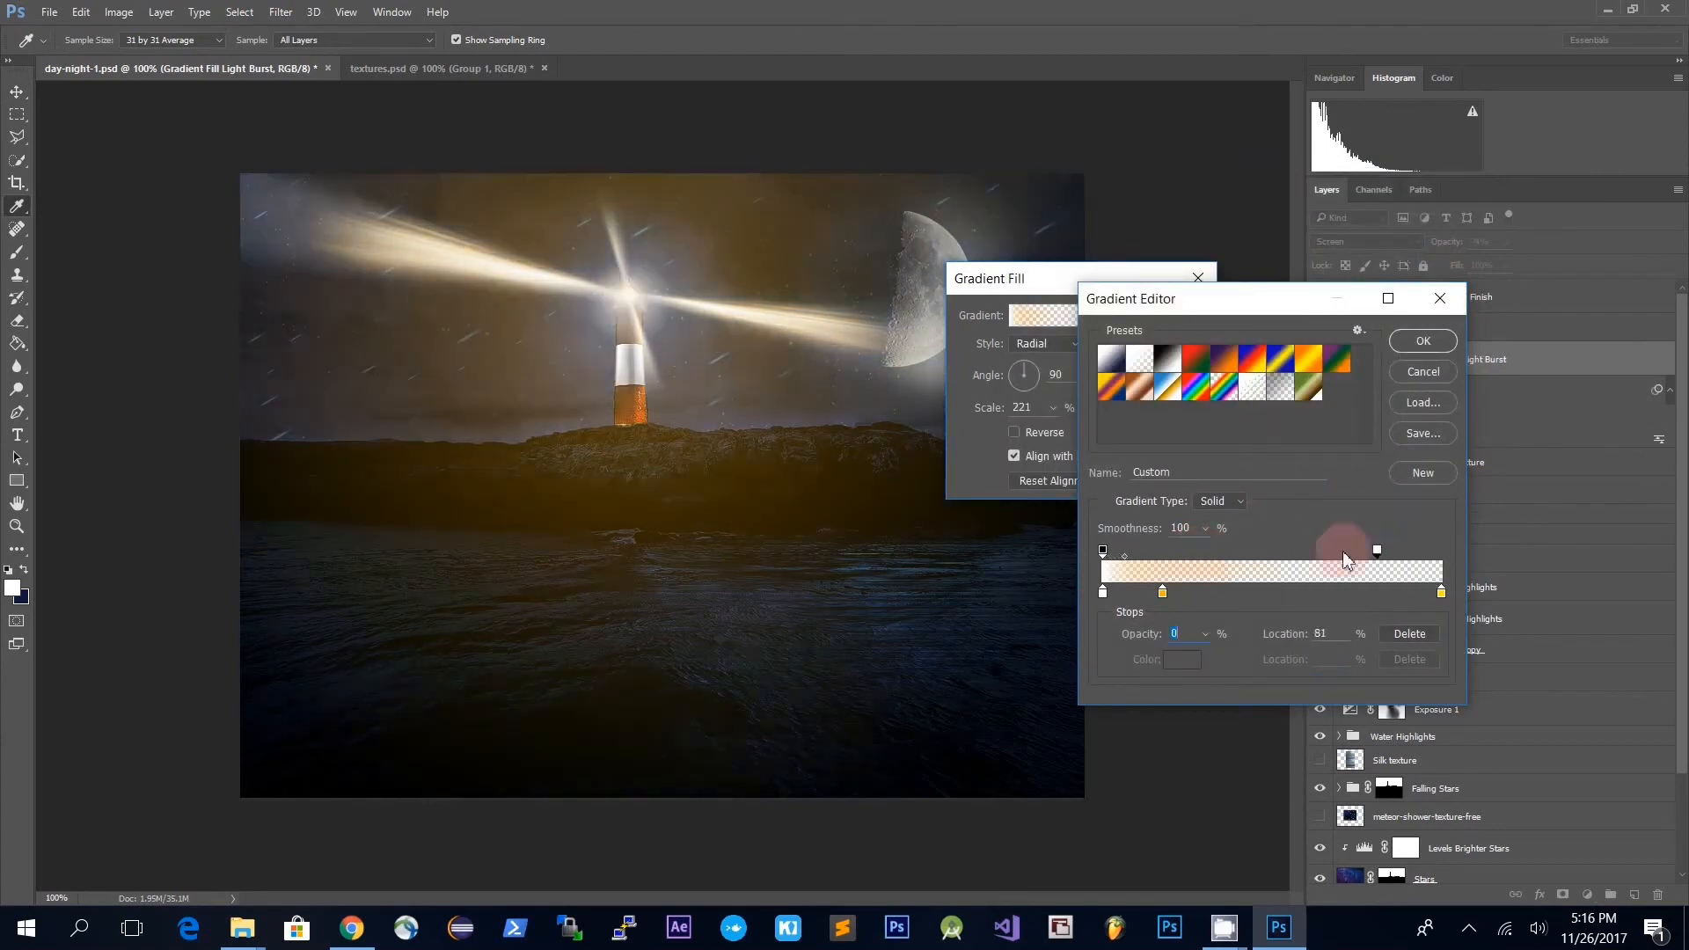
{"action": "left_click_drag", "start_coordinate": [1375, 552], "coordinate": [1229, 559]}
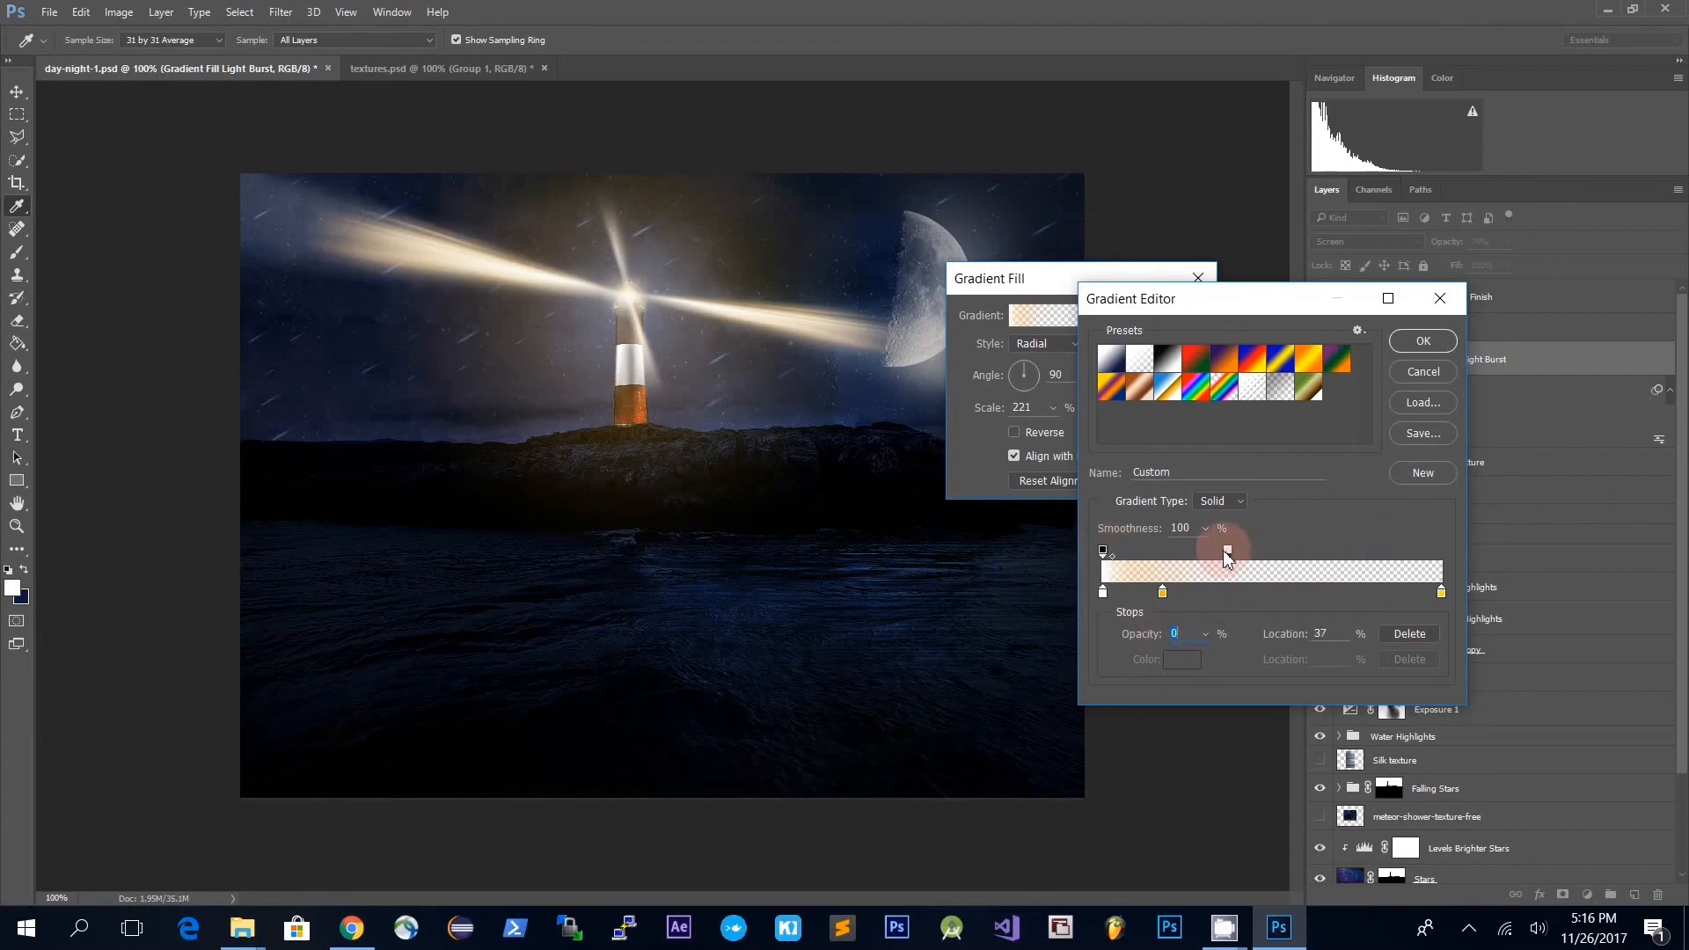
{"action": "mouse_move", "coordinate": [1229, 558]}
{"action": "left_mouse_down"}
{"action": "mouse_move", "coordinate": [1187, 558]}
{"action": "mouse_move", "coordinate": [1263, 558]}
{"action": "mouse_move", "coordinate": [1218, 563]}
{"action": "left_mouse_up"}
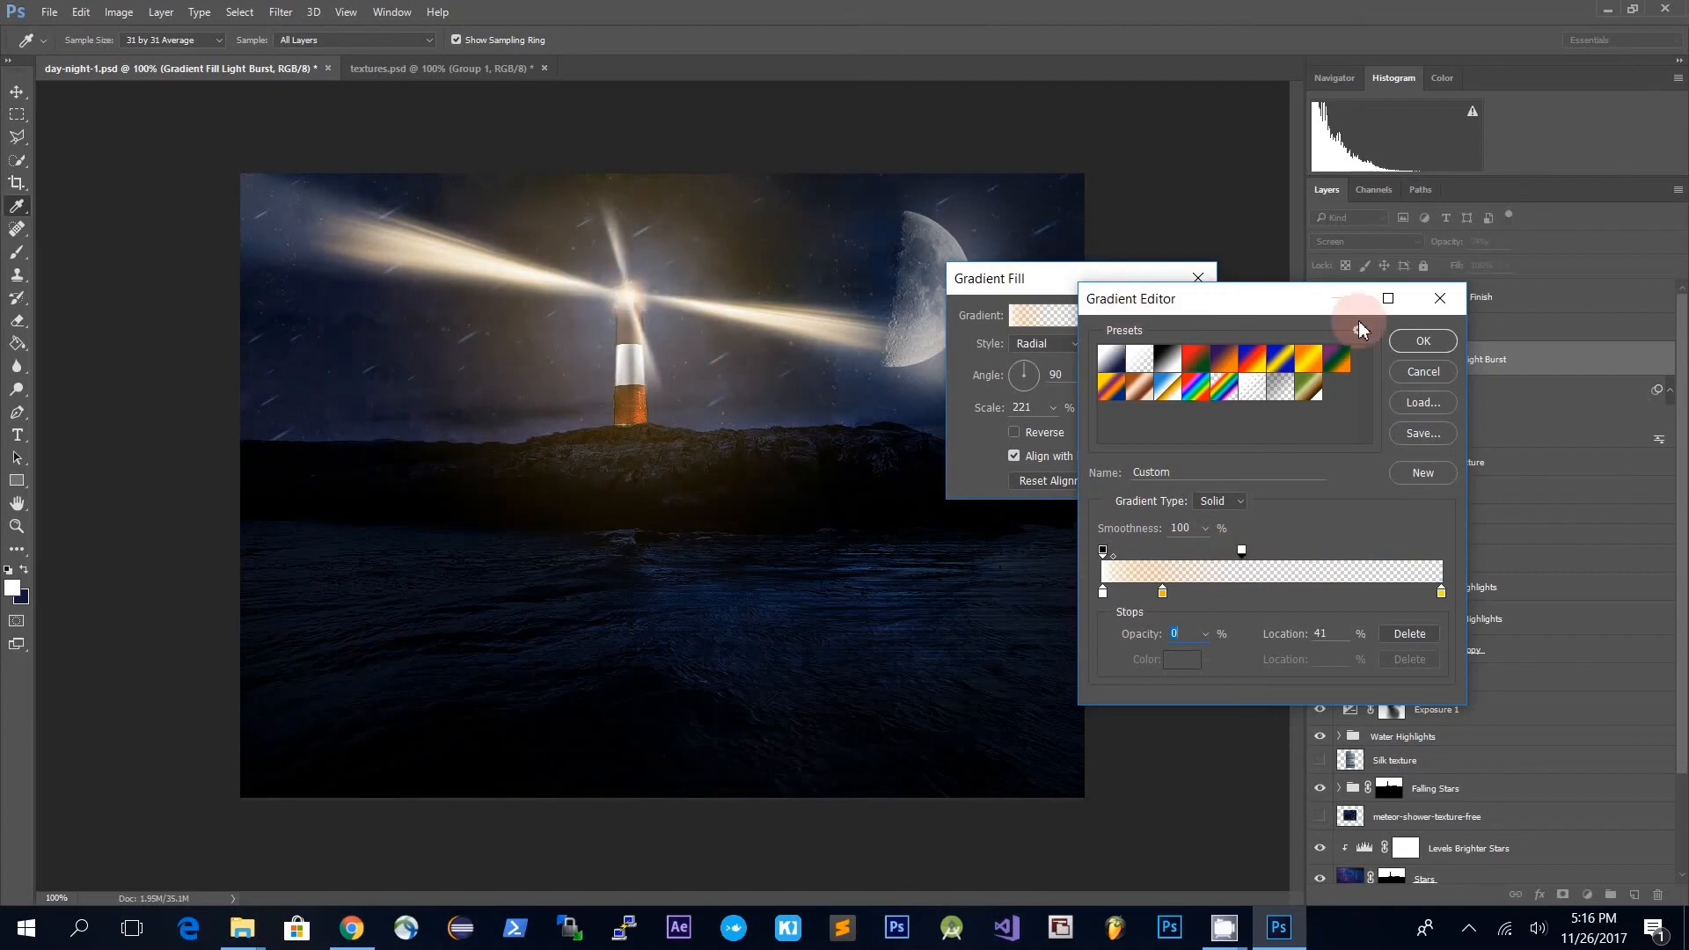
{"action": "left_click", "coordinate": [1423, 341]}
{"action": "left_click", "coordinate": [1180, 315]}
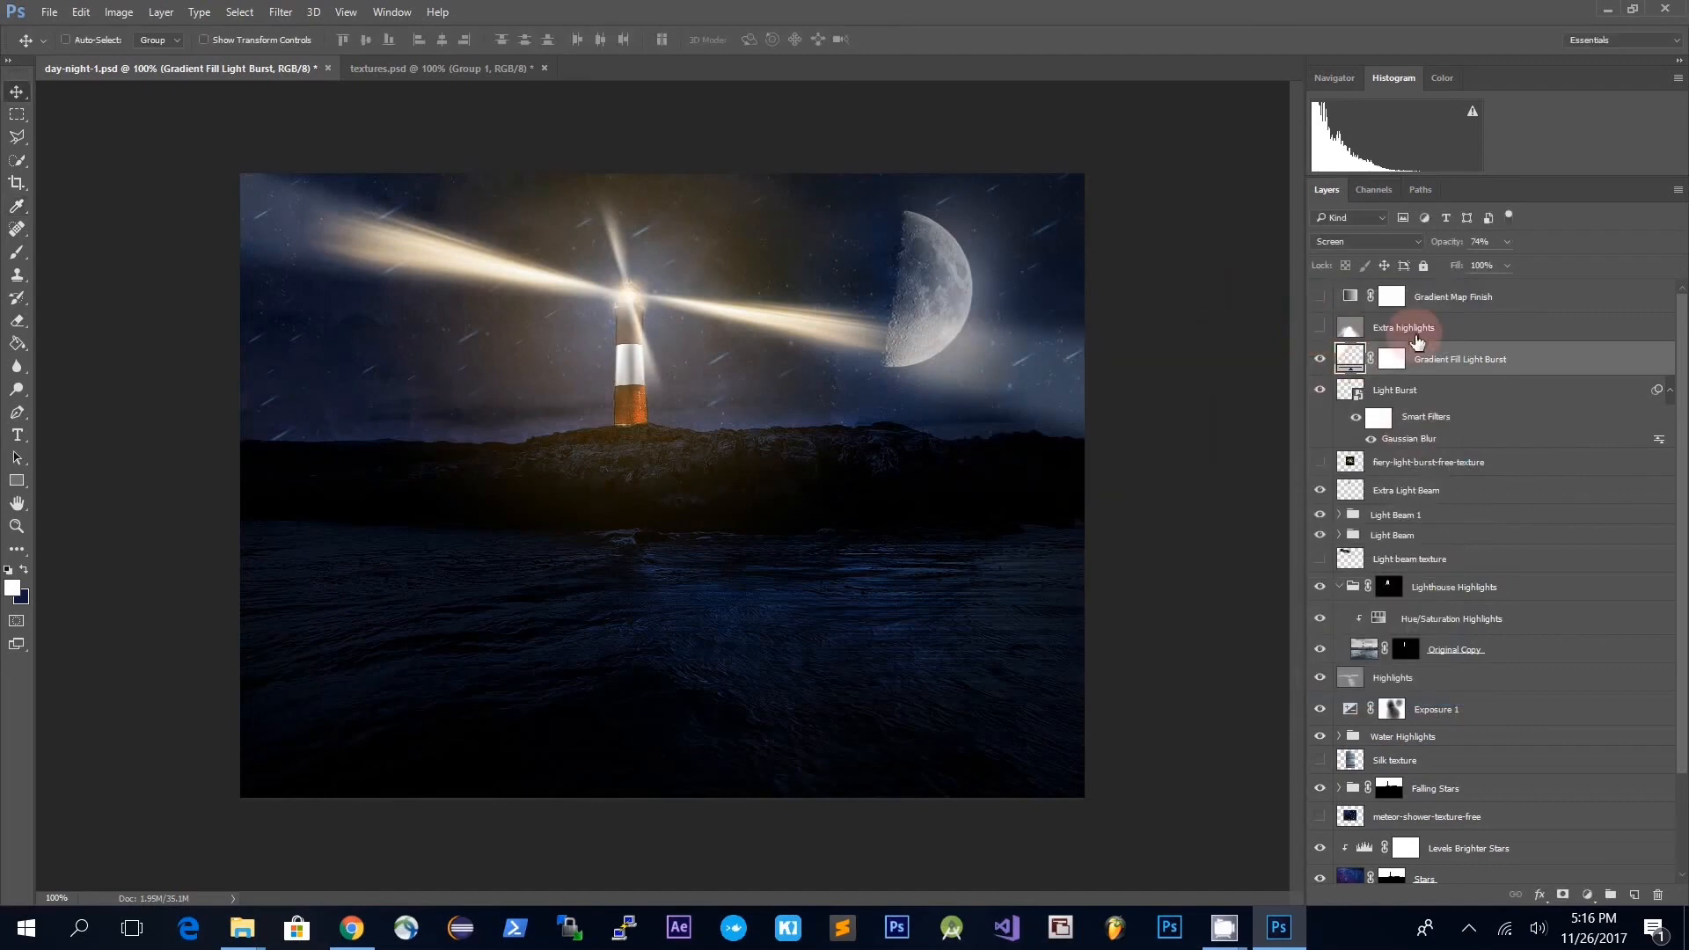
- Create a new layer above Extra highlights and fill it with 50% Gray at Normal mode and 100% opacity
{"action": "left_click", "coordinate": [1447, 339]}
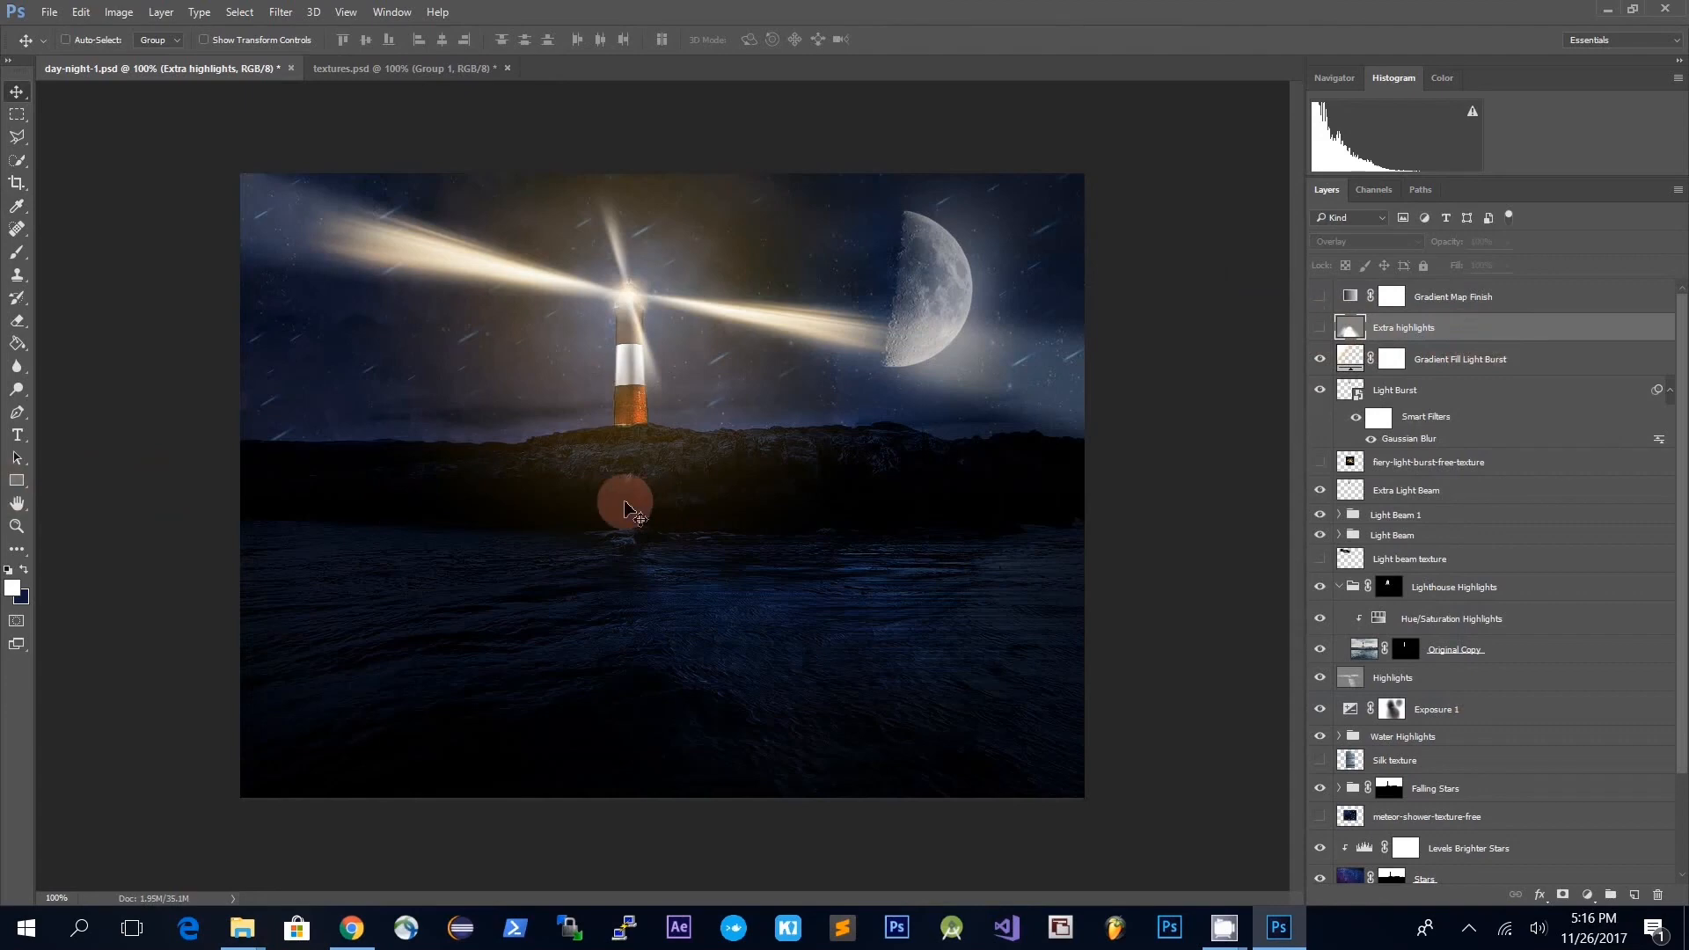
{"action": "key", "text": "ctrl+shift+n"}
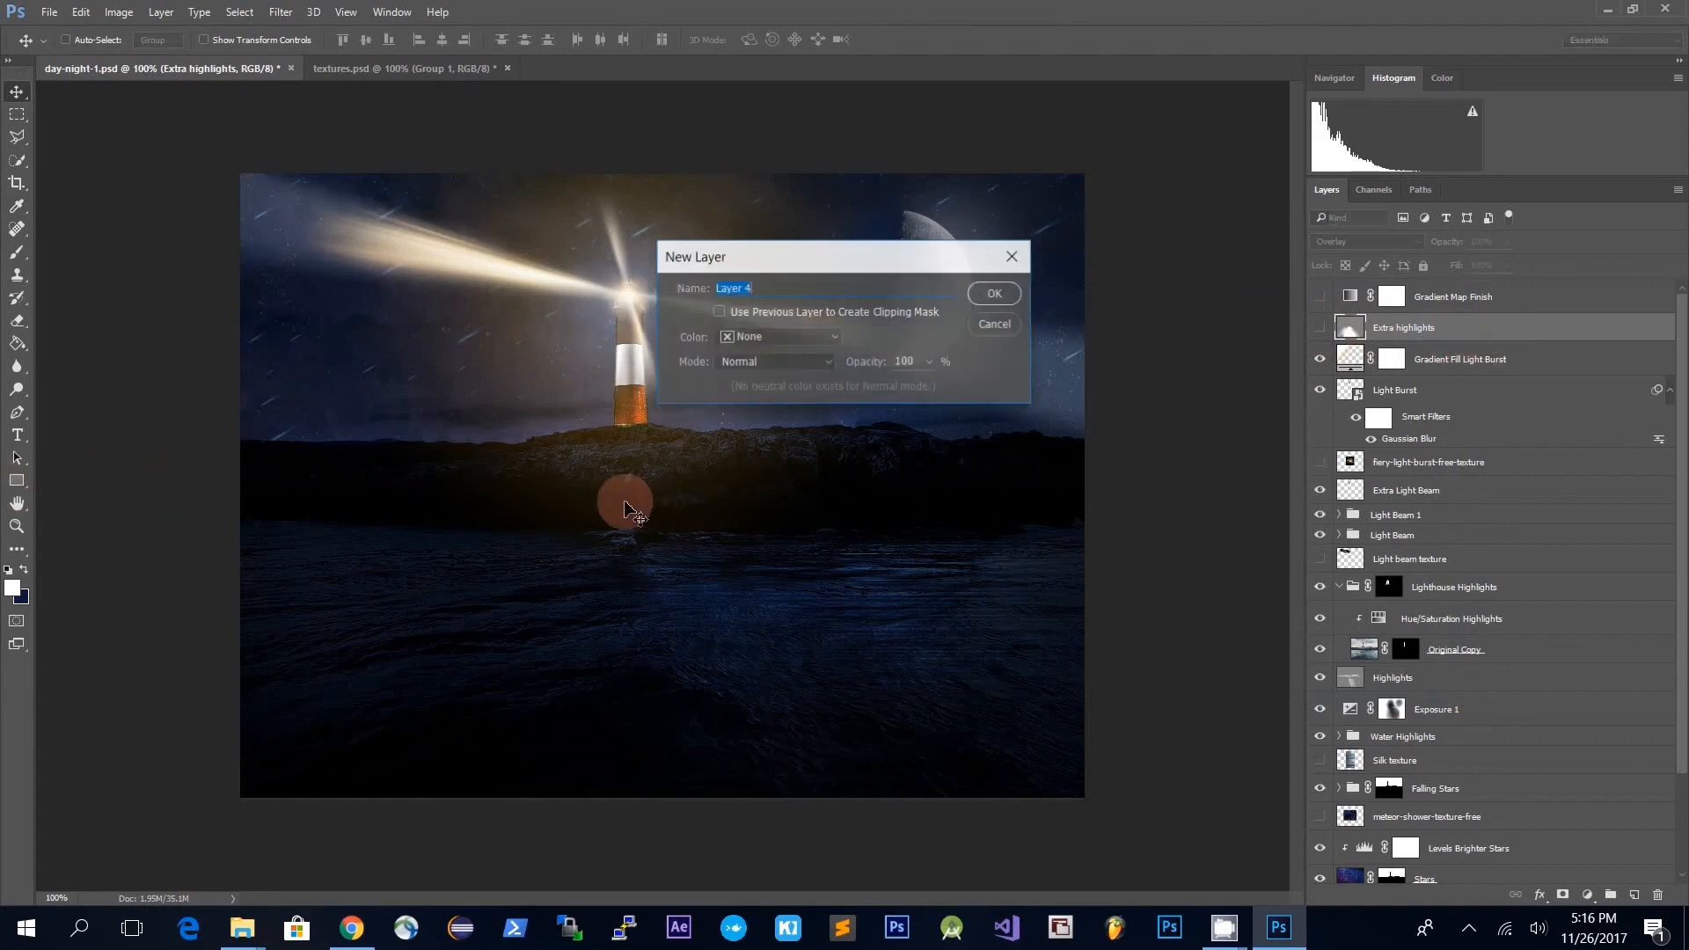
{"action": "key", "text": "Return"}
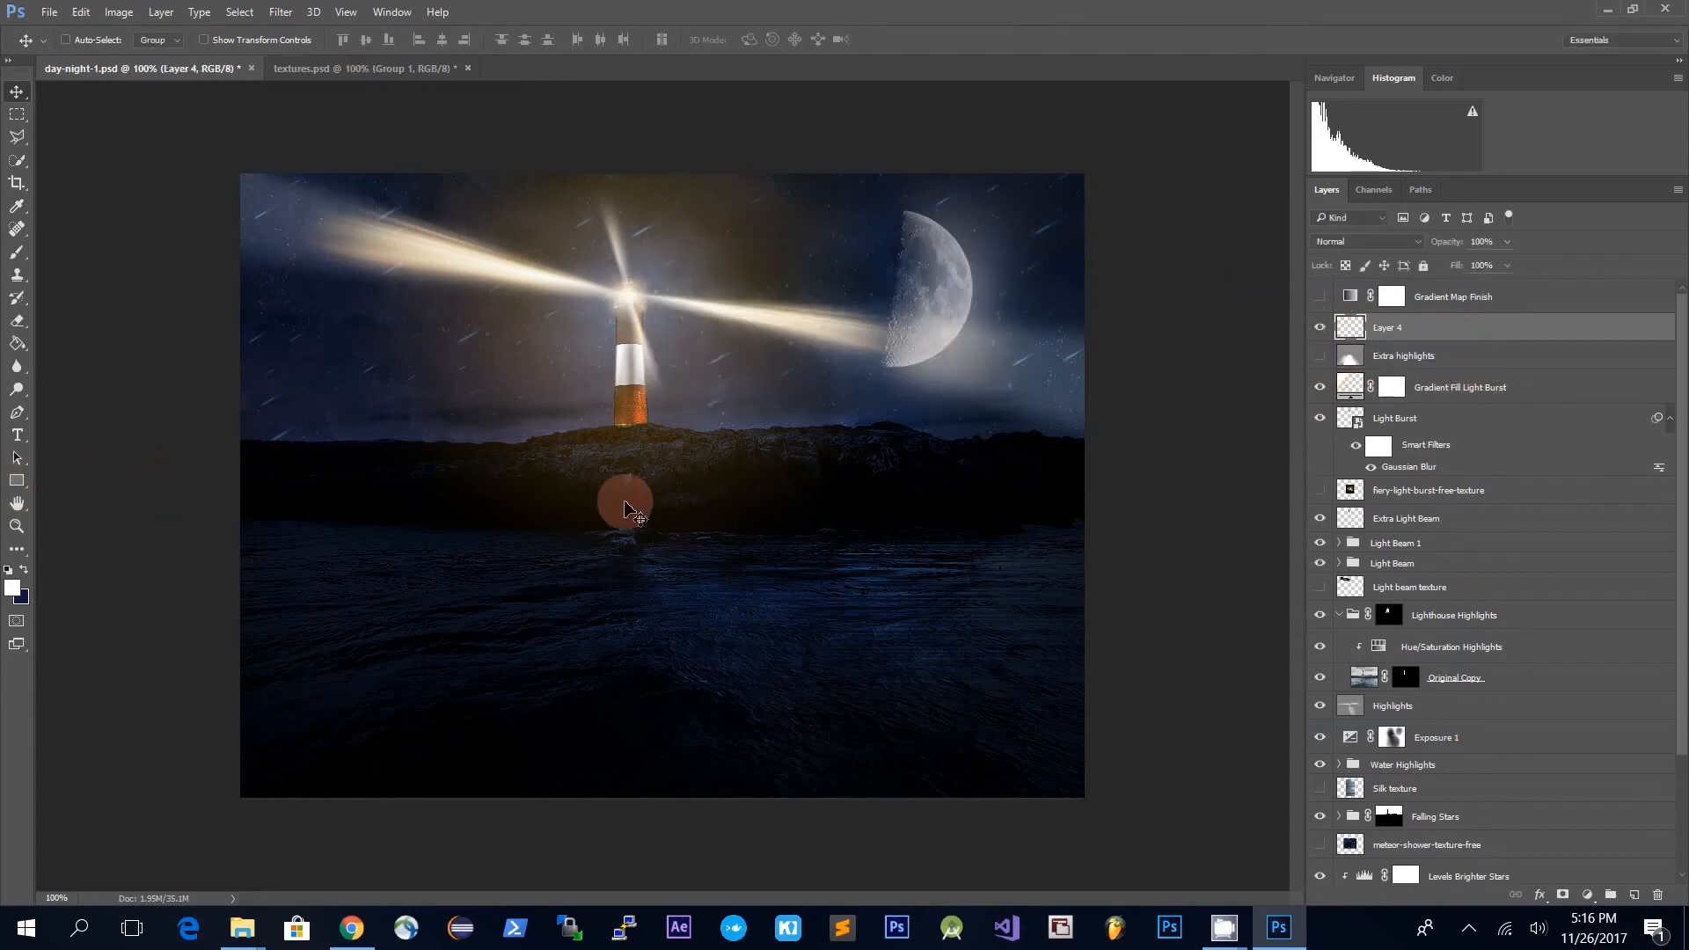
{"action": "key", "text": "shift+F5"}
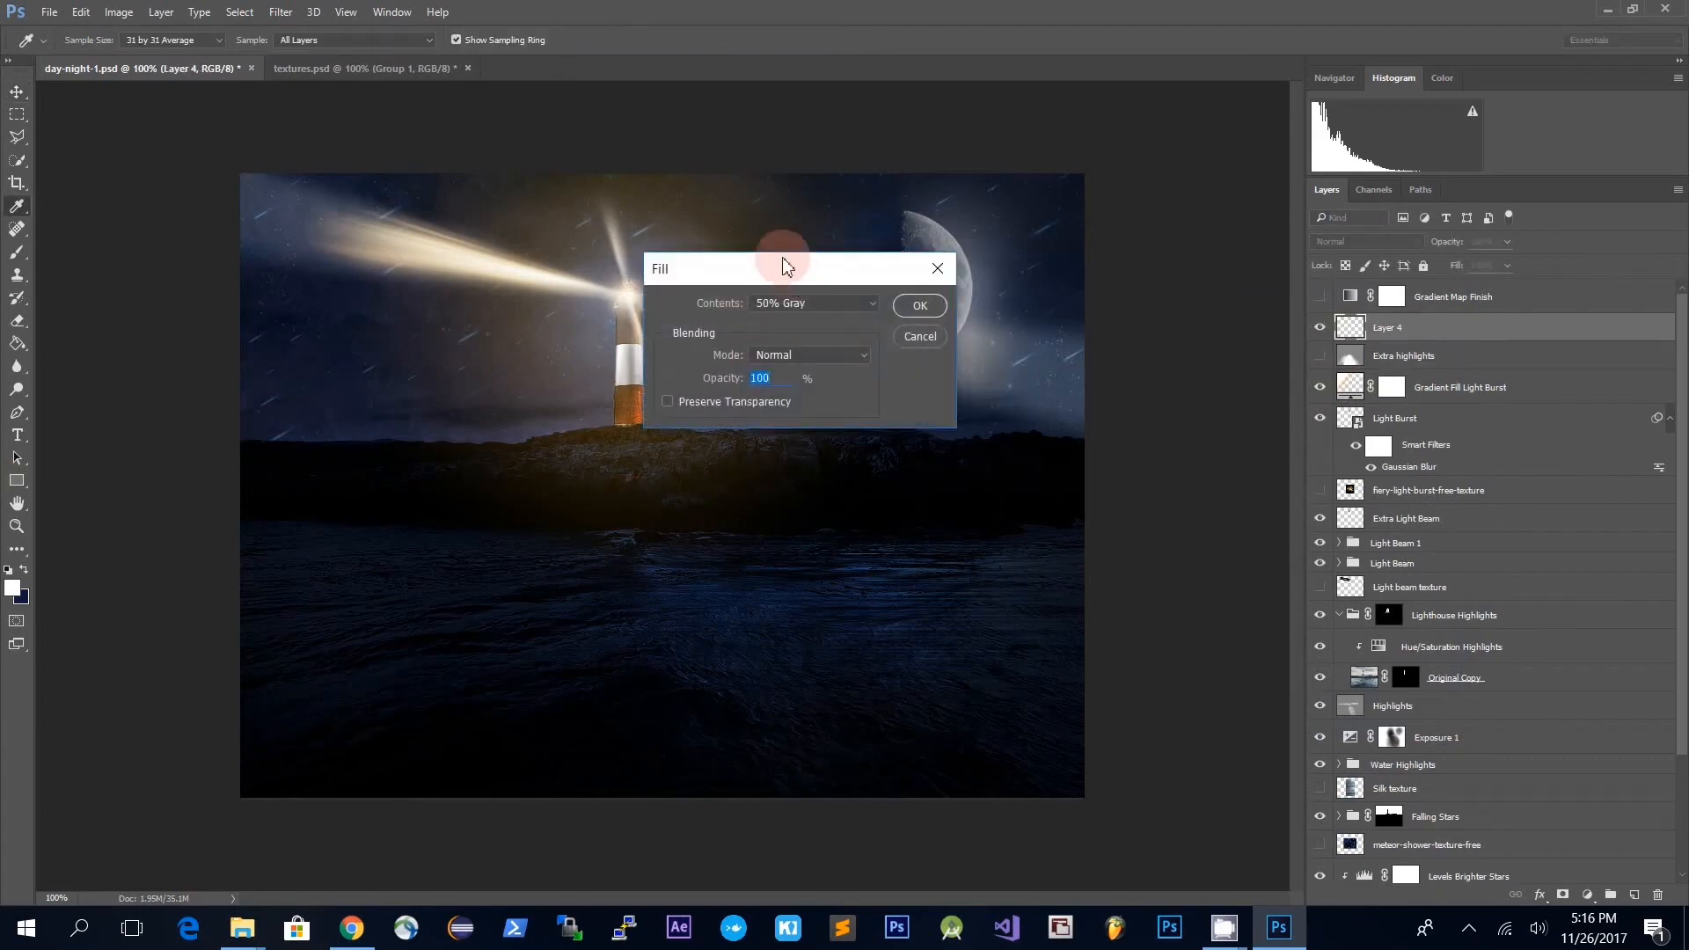
{"action": "left_click", "coordinate": [920, 306]}
{"action": "key", "text": "v"}
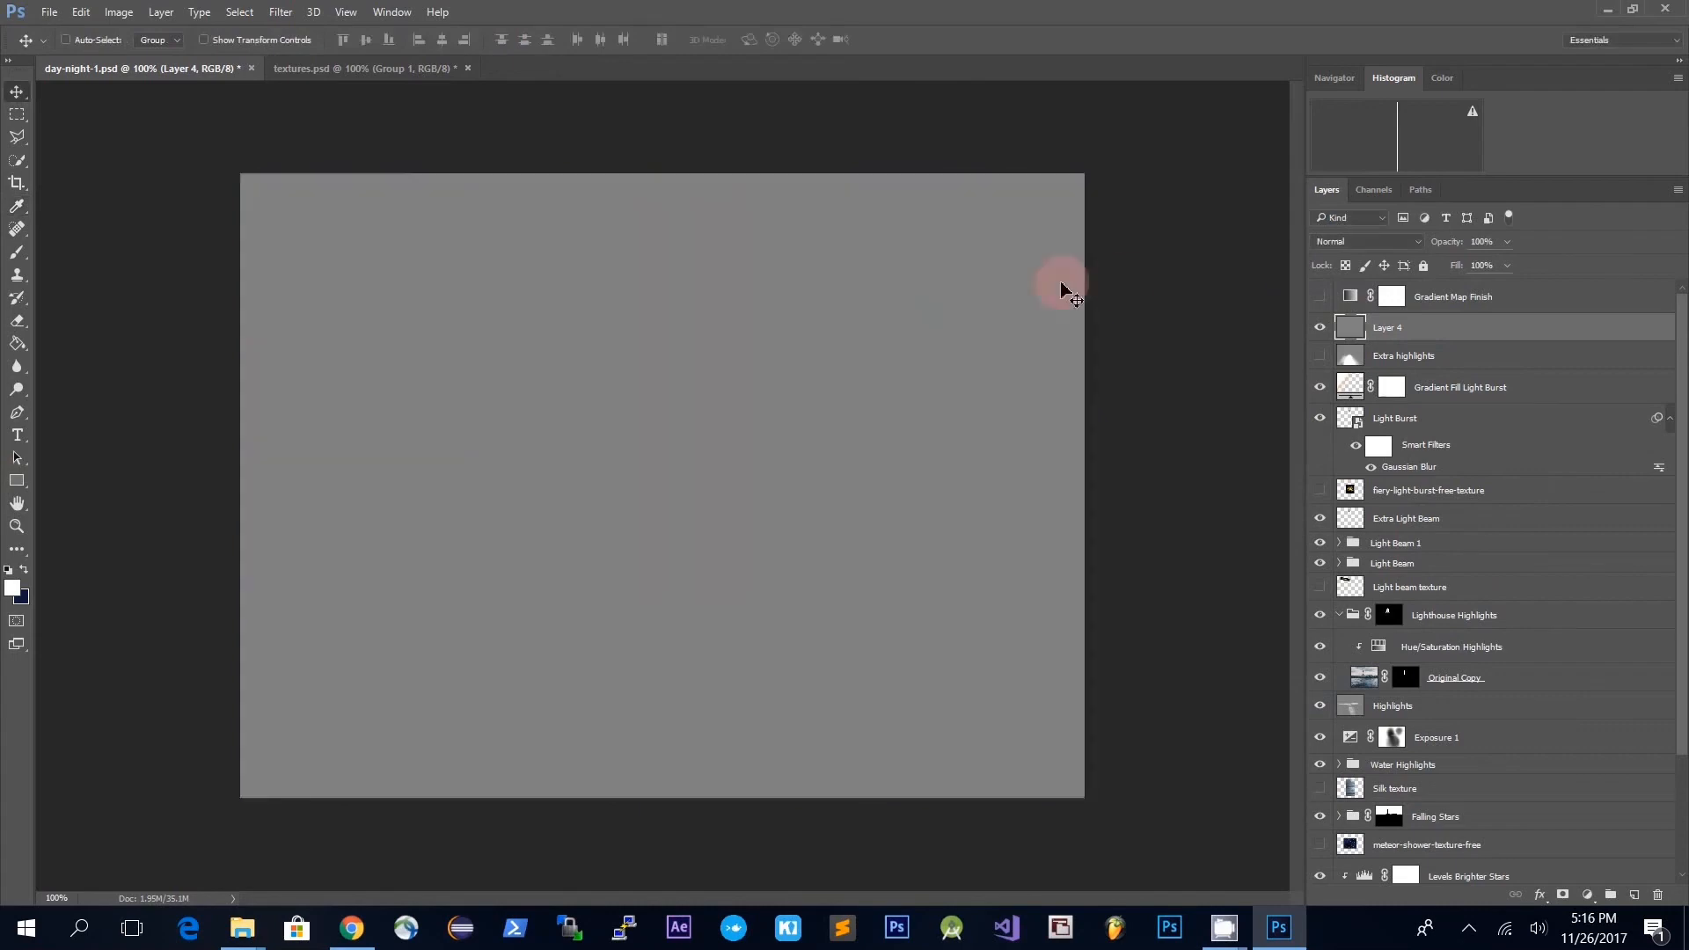
- Set the gray Layer 4 to Overlay blend mode and activate the Dodge tool
{"action": "left_click", "coordinate": [1340, 244]}
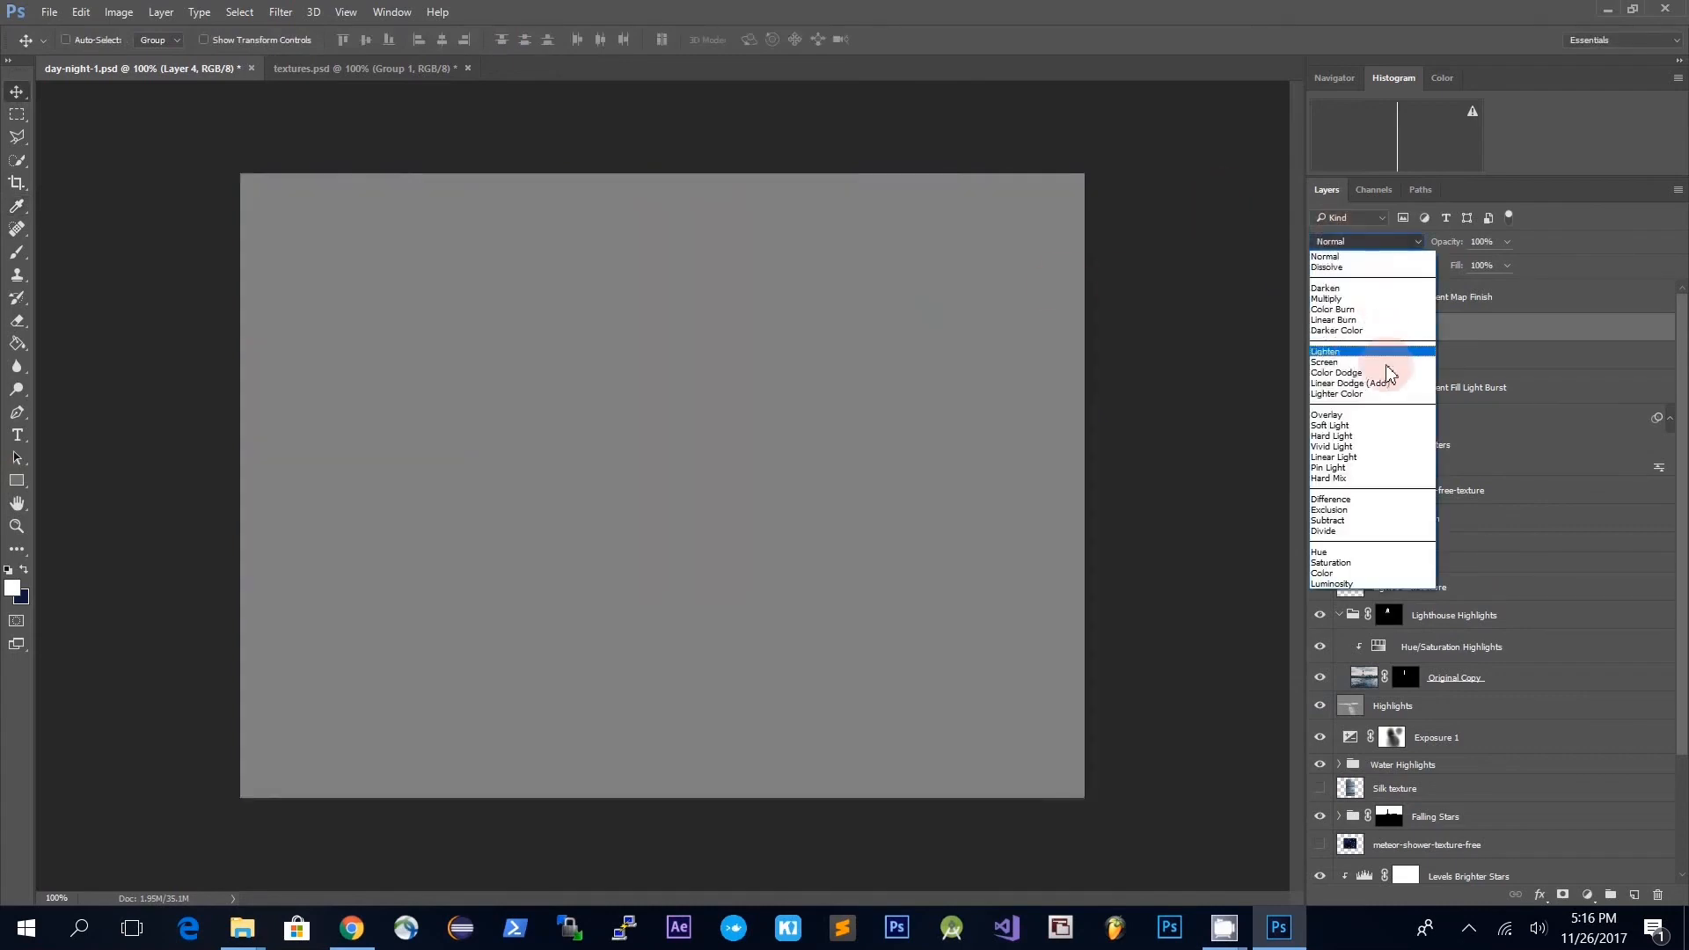
{"action": "left_click", "coordinate": [1359, 421]}
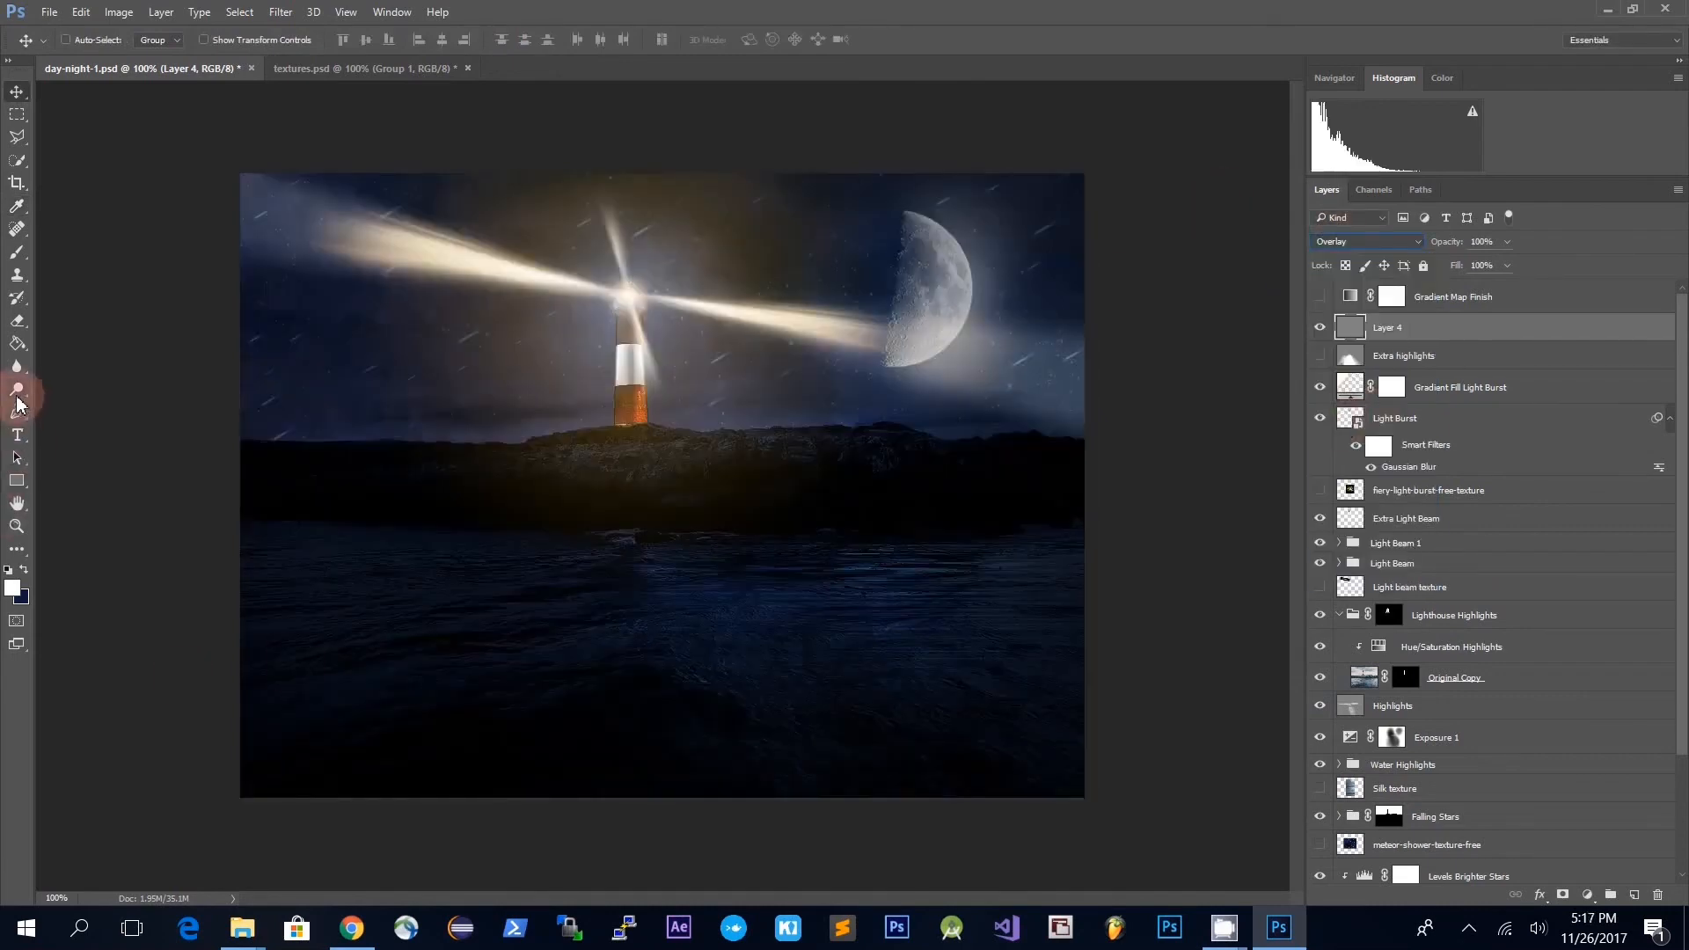
{"action": "left_click_drag", "start_coordinate": [18, 392], "coordinate": [66, 389]}
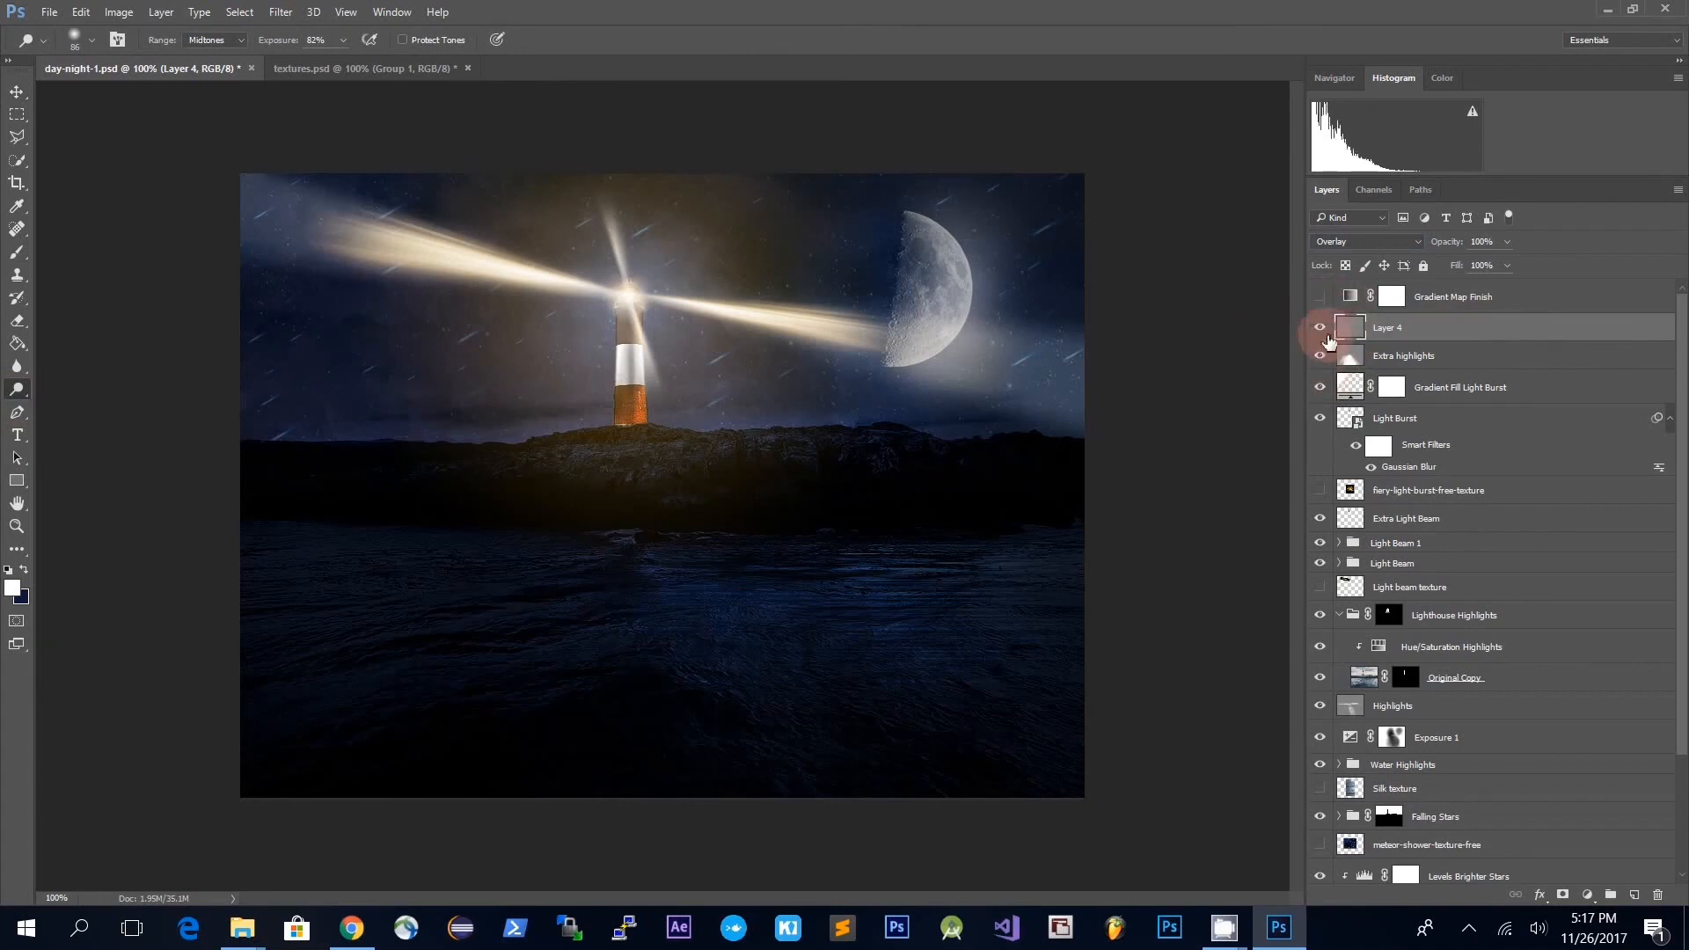
- Hide the gray Layer 4 and delete it, leaving the Extra highlights layer selected
{"action": "left_click", "coordinate": [1320, 327]}
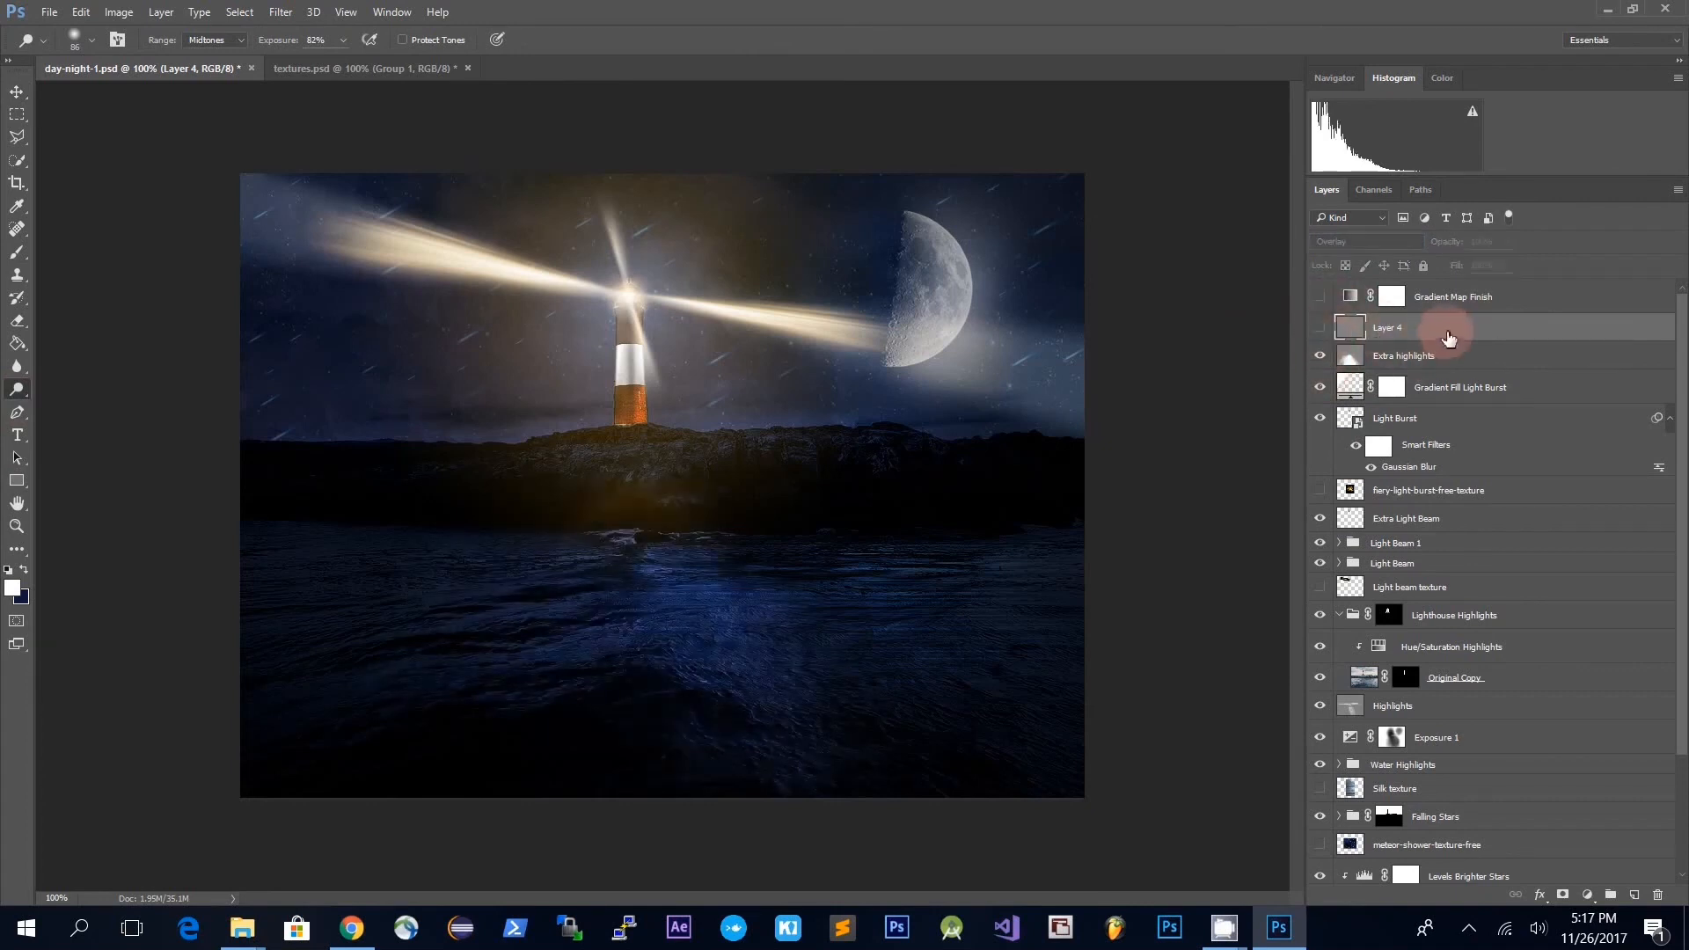
{"action": "key", "text": "Delete"}
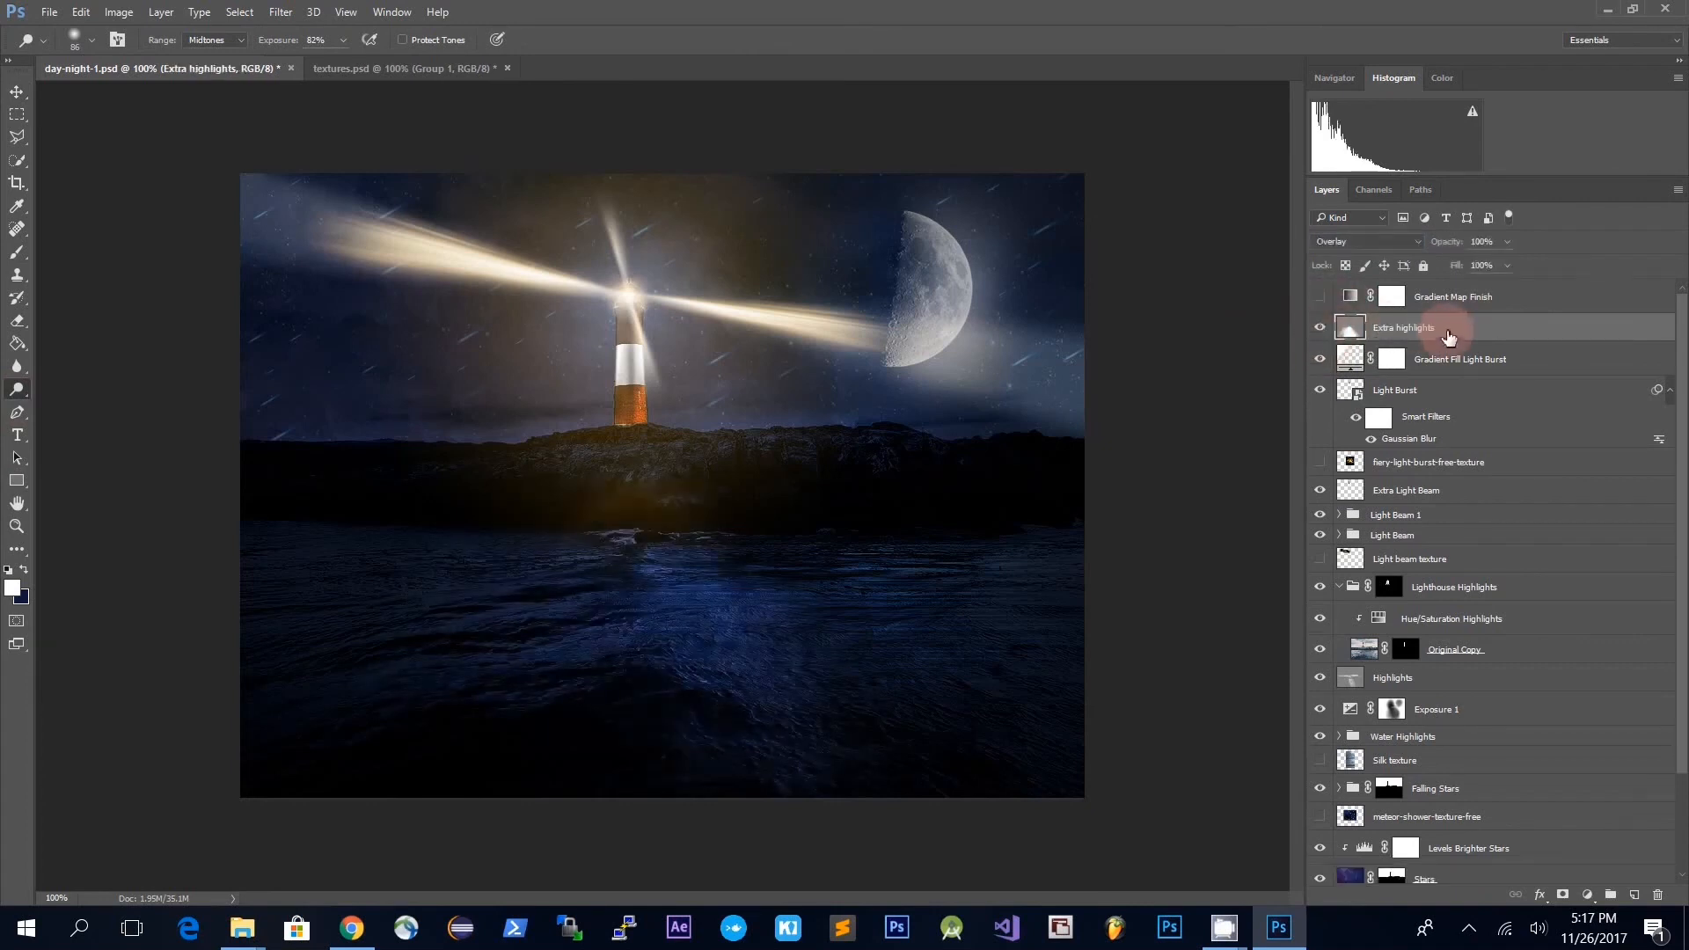
- Inspect the Extra highlights layer in Normal mode, restore Overlay, and compare the image with the layer hidden and shown
{"action": "left_click", "coordinate": [1378, 242]}
{"action": "left_click", "coordinate": [1341, 235]}
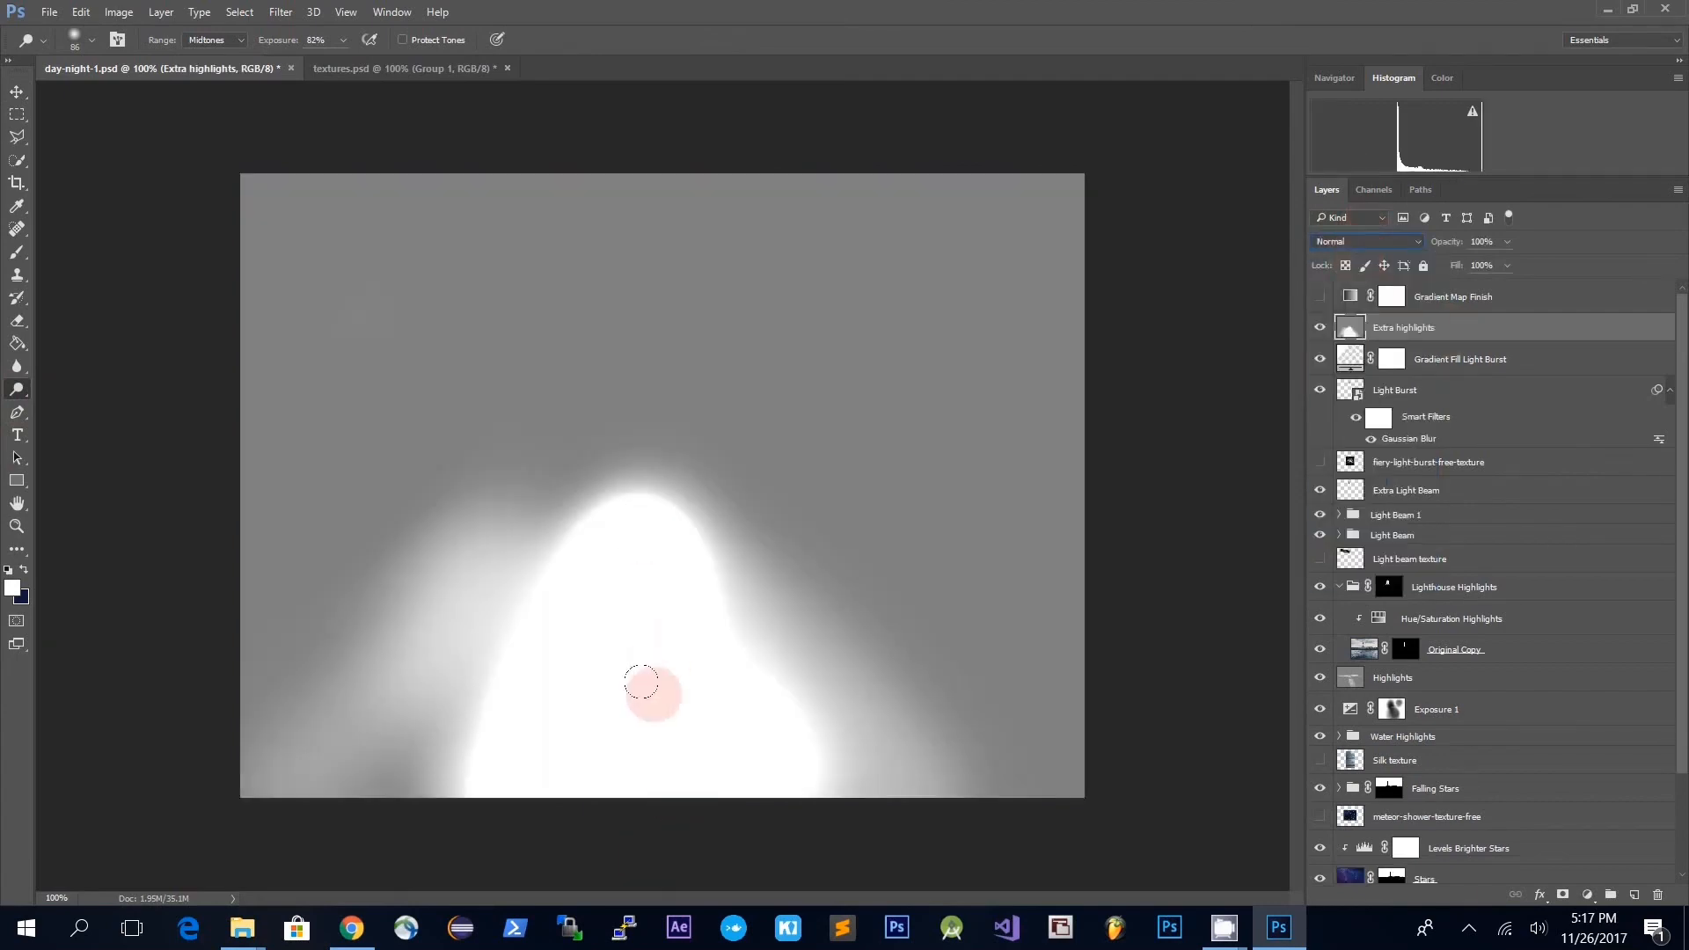
{"action": "left_click", "coordinate": [1407, 244]}
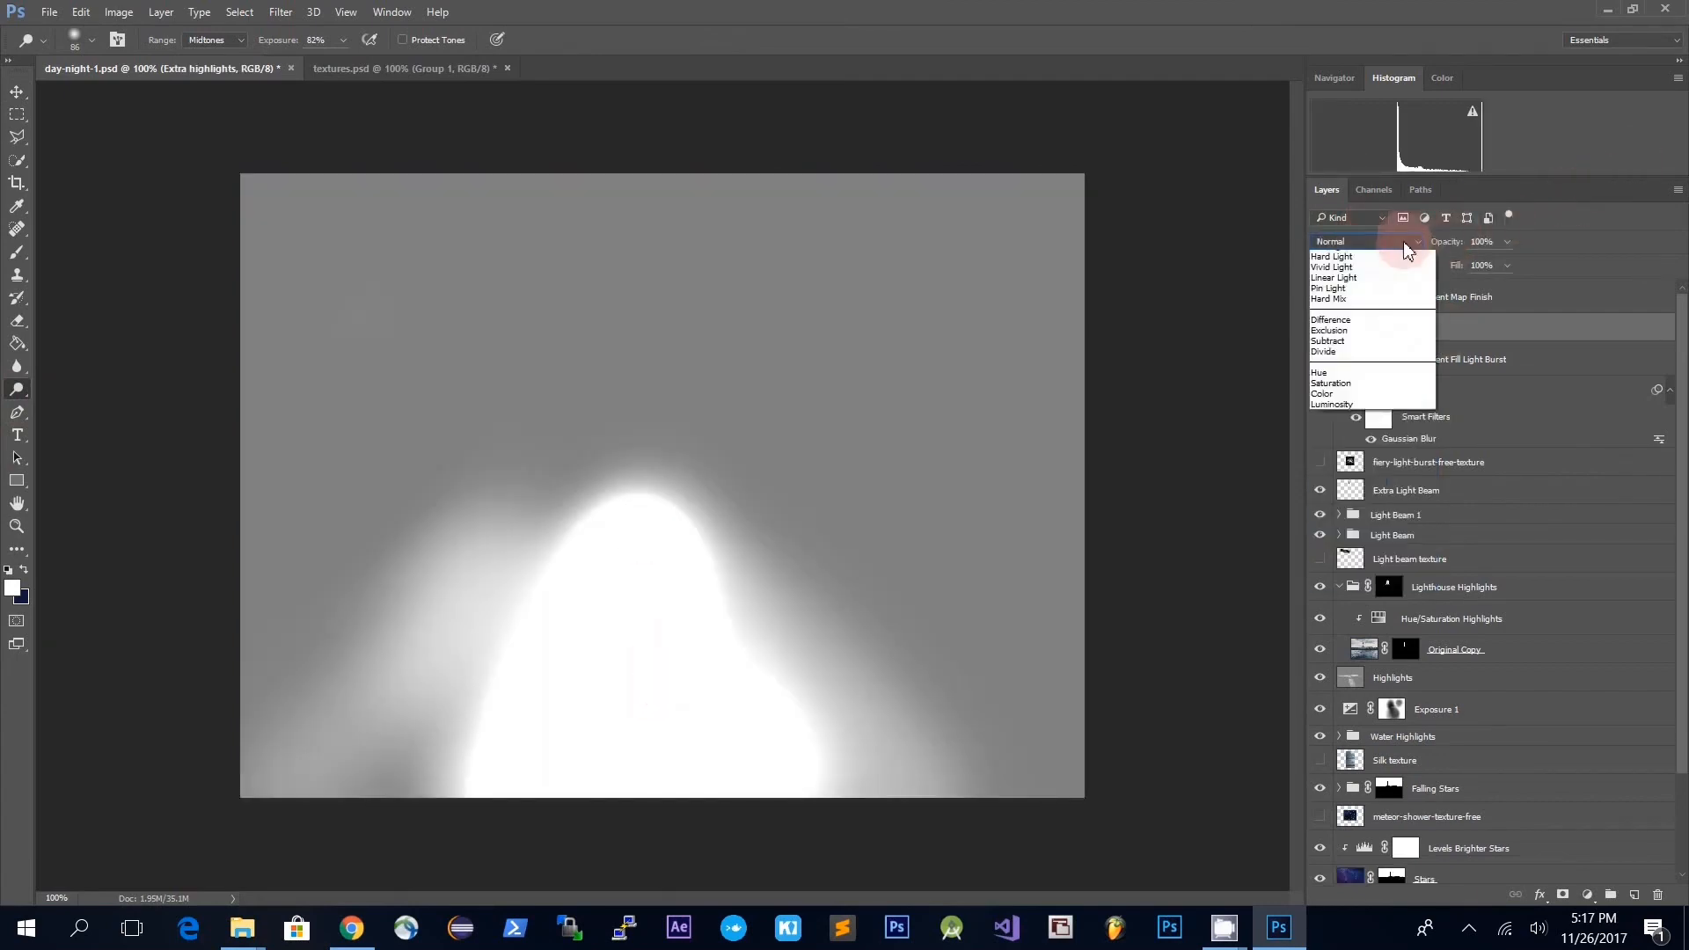
{"action": "left_click", "coordinate": [1344, 416]}
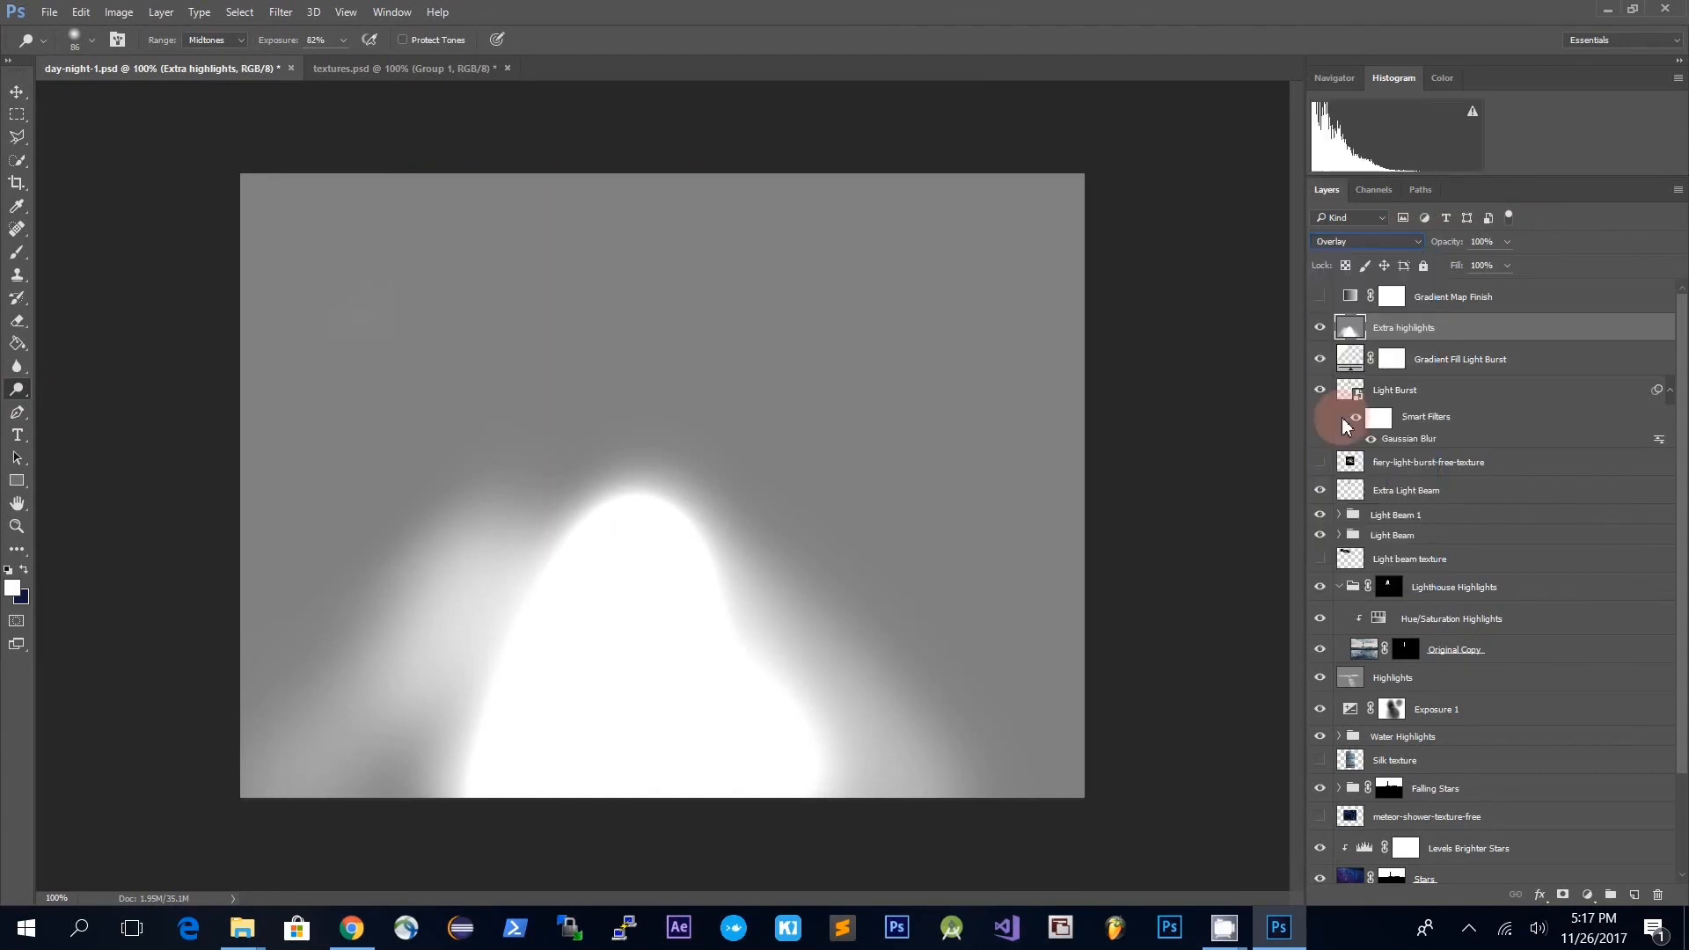
{"action": "left_click", "coordinate": [1320, 329]}
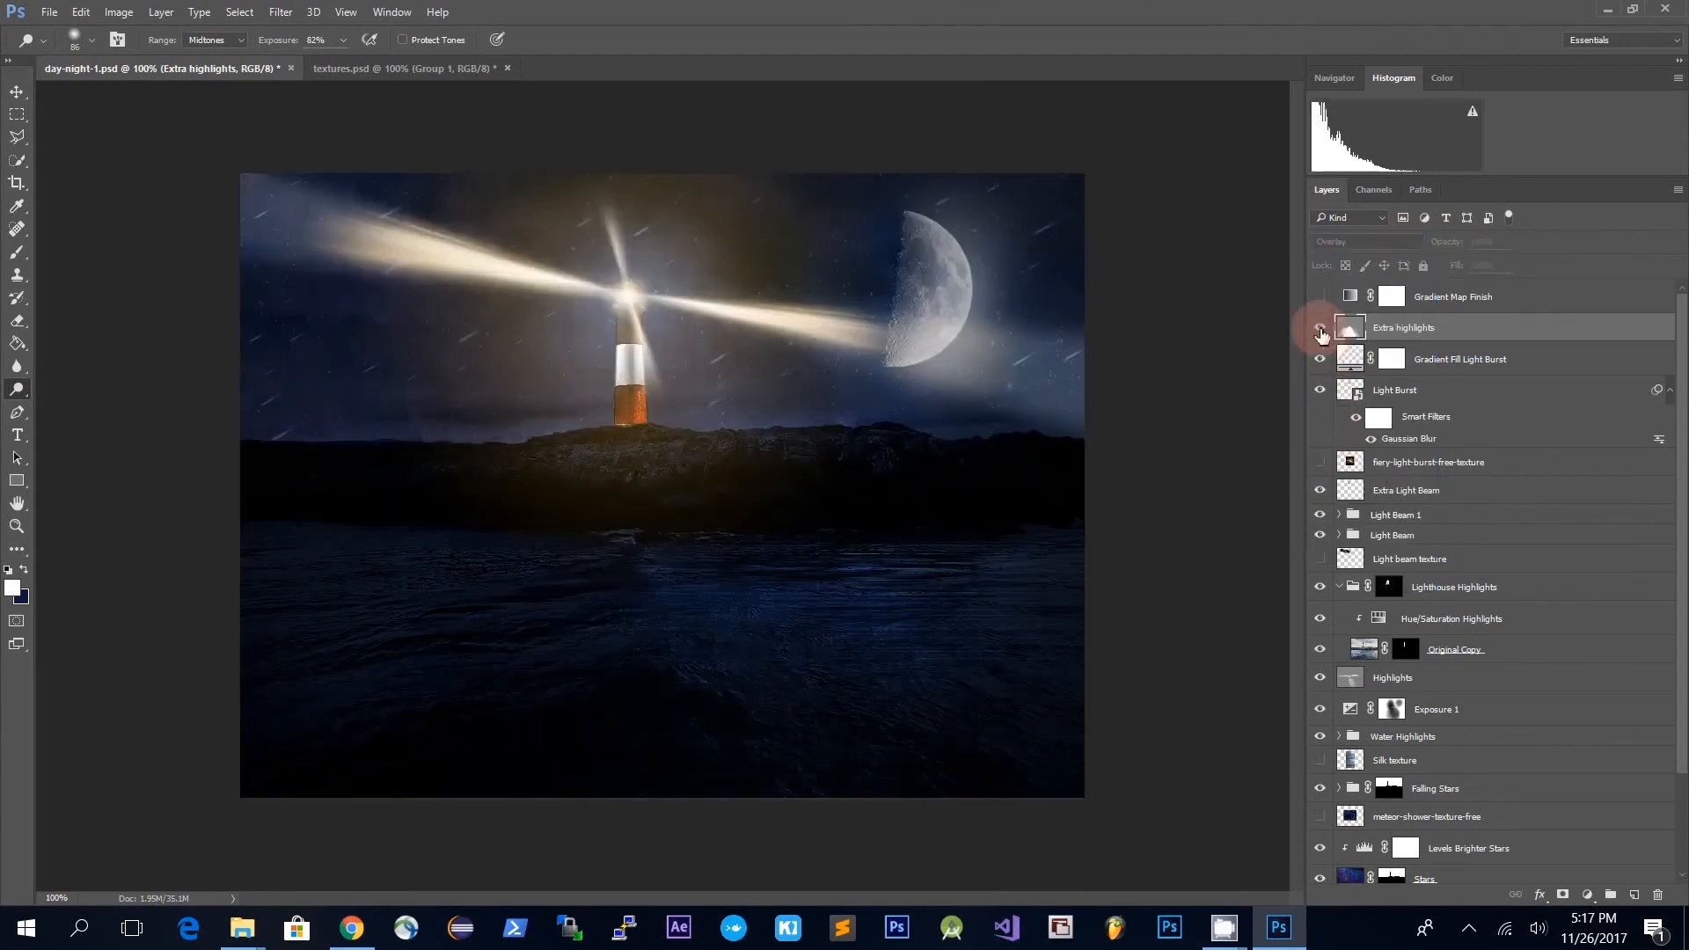
{"action": "left_click", "coordinate": [1320, 329]}
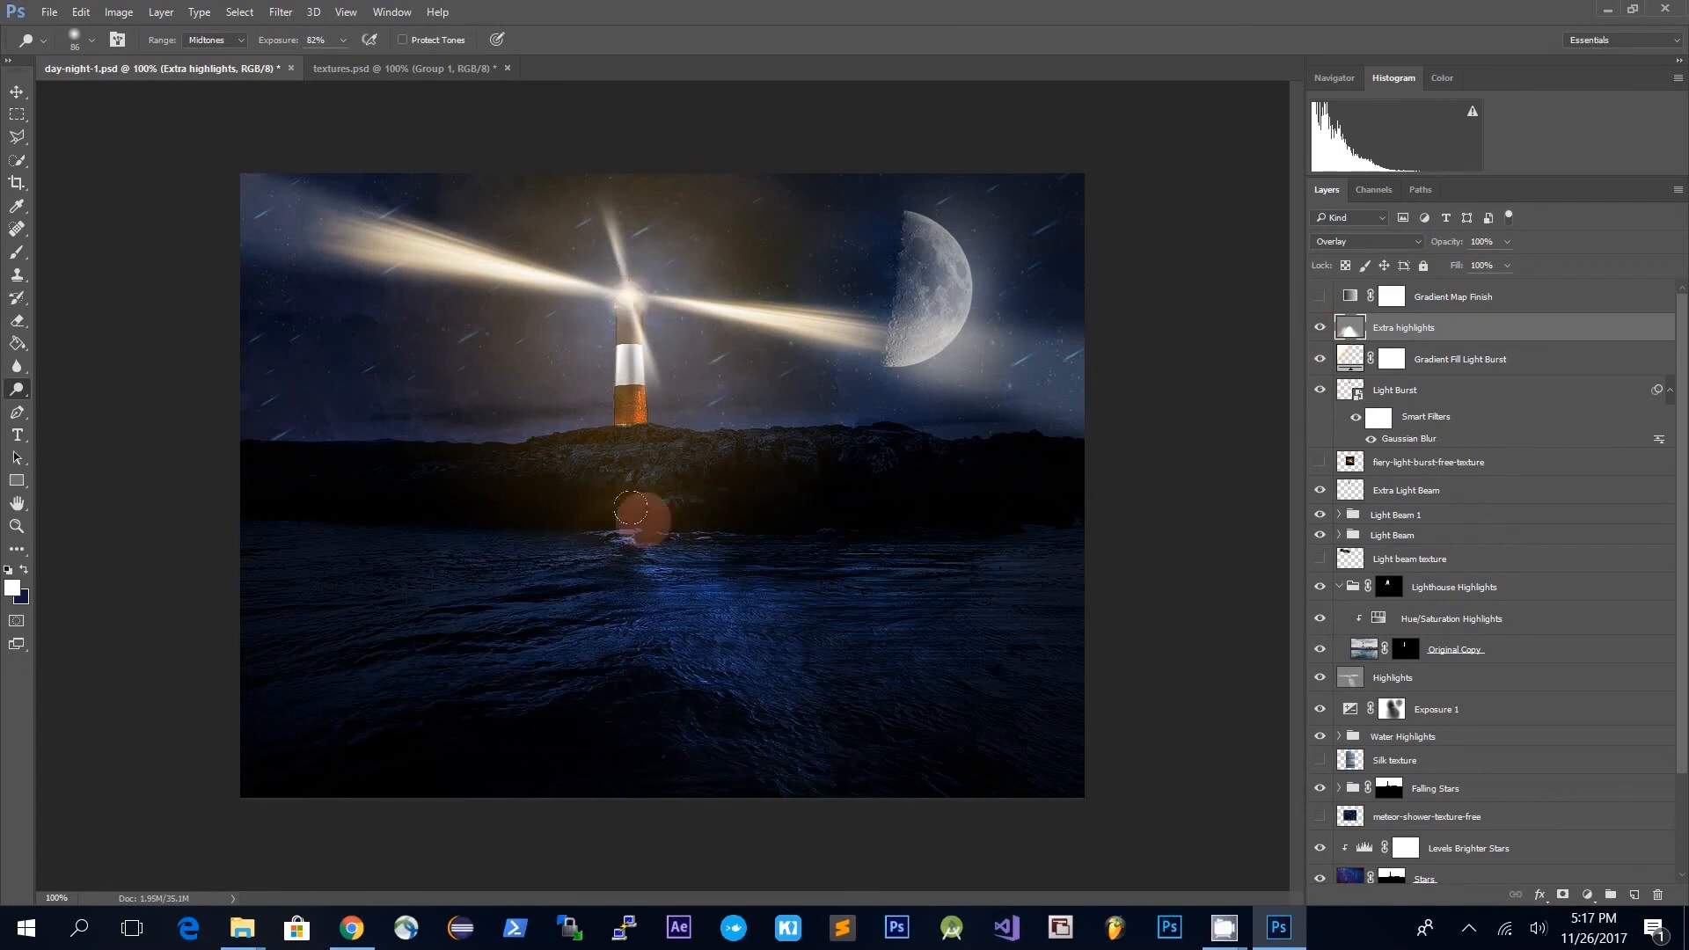
- Select the Gradient Map Finish adjustment layer and make it visible
{"action": "left_click", "coordinate": [1548, 300]}
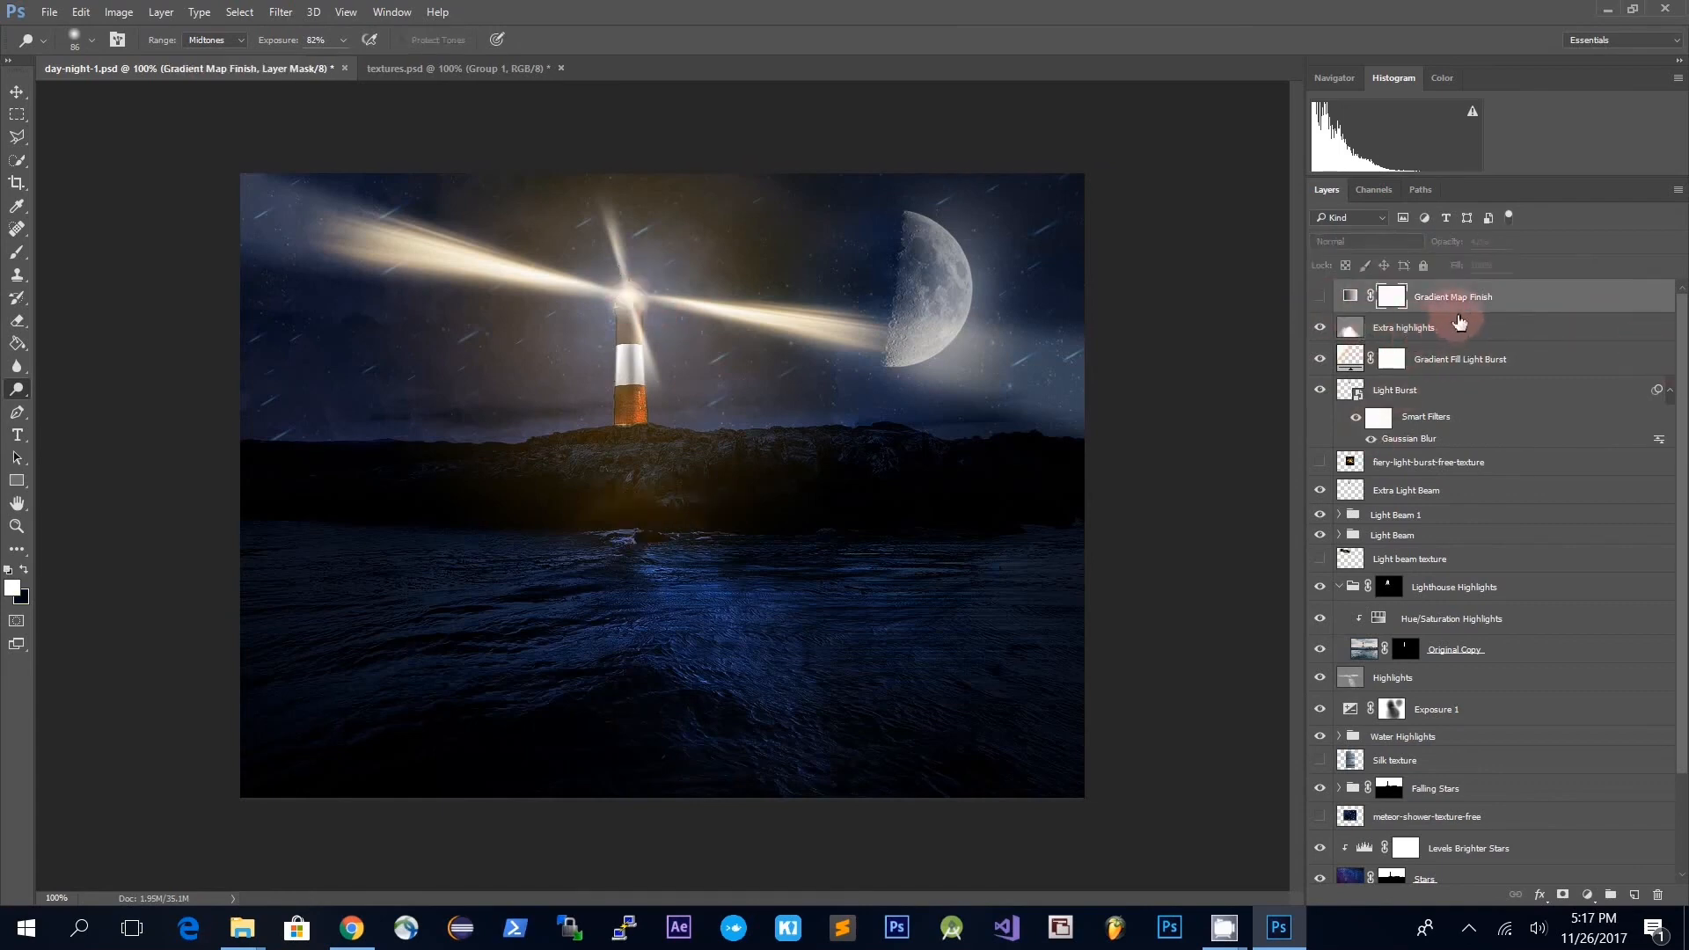
{"action": "mouse_move", "coordinate": [1587, 895]}
{"action": "left_mouse_down"}
{"action": "mouse_move", "coordinate": [1355, 299]}
{"action": "mouse_move", "coordinate": [1324, 304]}
{"action": "mouse_move", "coordinate": [1279, 425]}
{"action": "mouse_move", "coordinate": [1105, 509]}
{"action": "mouse_move", "coordinate": [1158, 540]}
{"action": "mouse_move", "coordinate": [1116, 531]}
{"action": "mouse_move", "coordinate": [847, 583]}
{"action": "mouse_move", "coordinate": [703, 456]}
{"action": "mouse_move", "coordinate": [350, 438]}
{"action": "mouse_move", "coordinate": [649, 539]}
{"action": "mouse_move", "coordinate": [610, 539]}
{"action": "mouse_move", "coordinate": [656, 503]}
{"action": "mouse_move", "coordinate": [1242, 675]}
{"action": "mouse_move", "coordinate": [1628, 849]}
{"action": "mouse_move", "coordinate": [1591, 908]}
{"action": "mouse_move", "coordinate": [1660, 860]}
{"action": "mouse_move", "coordinate": [1606, 901]}
{"action": "left_mouse_up"}
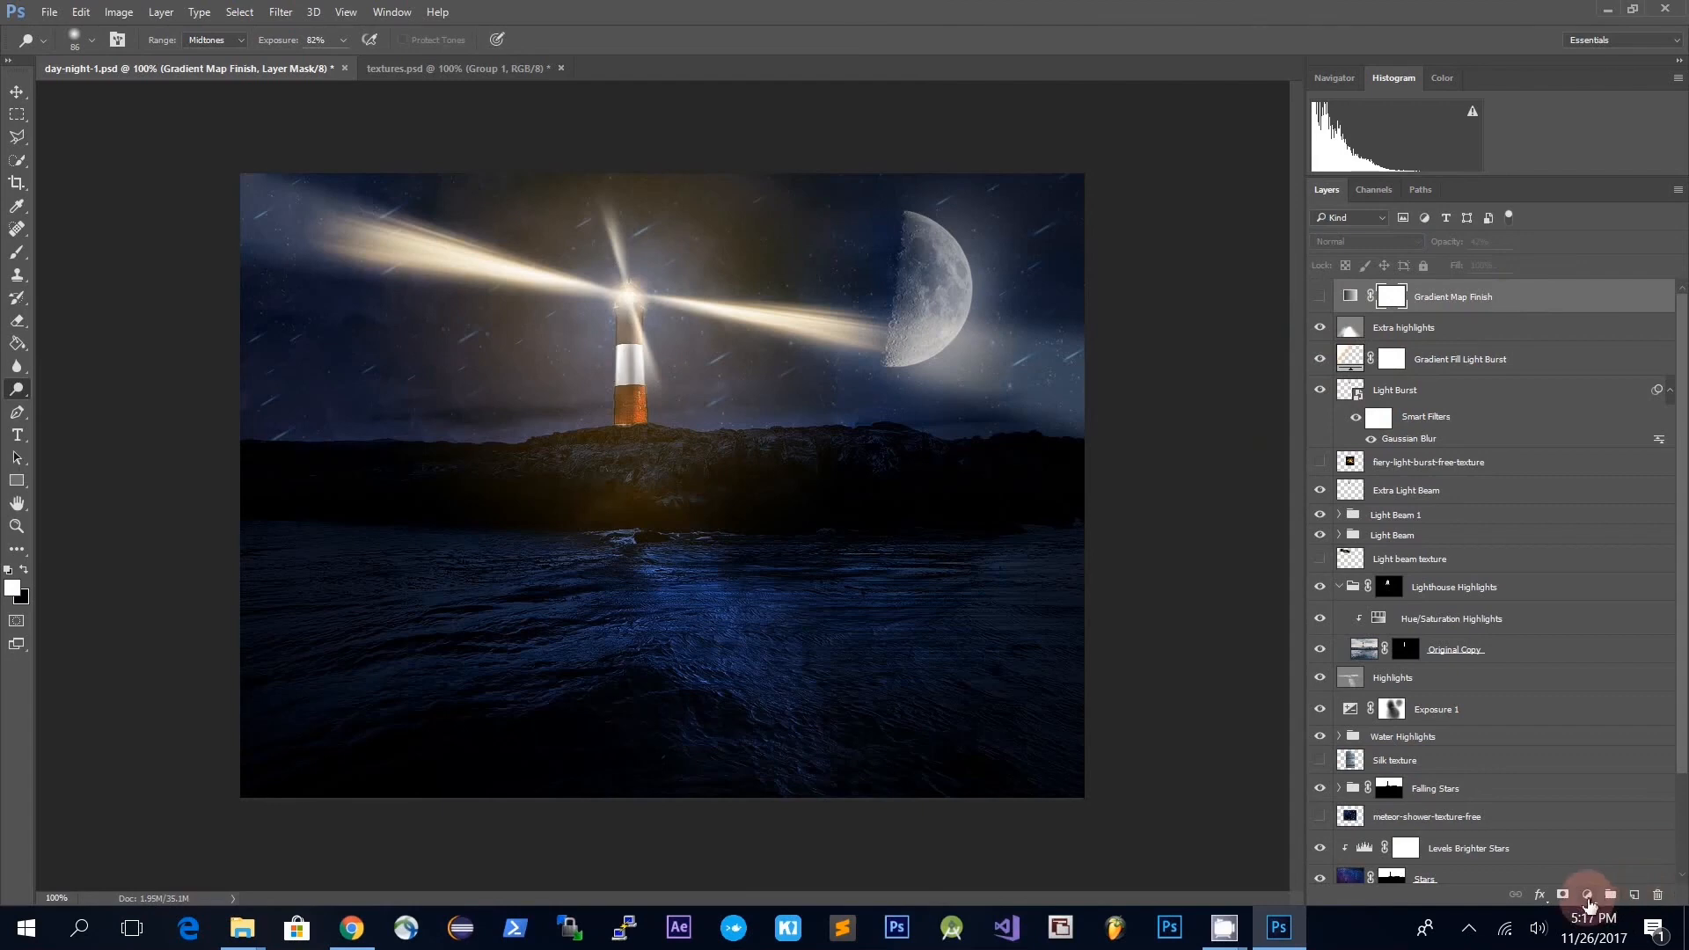
{"action": "left_click", "coordinate": [1588, 895]}
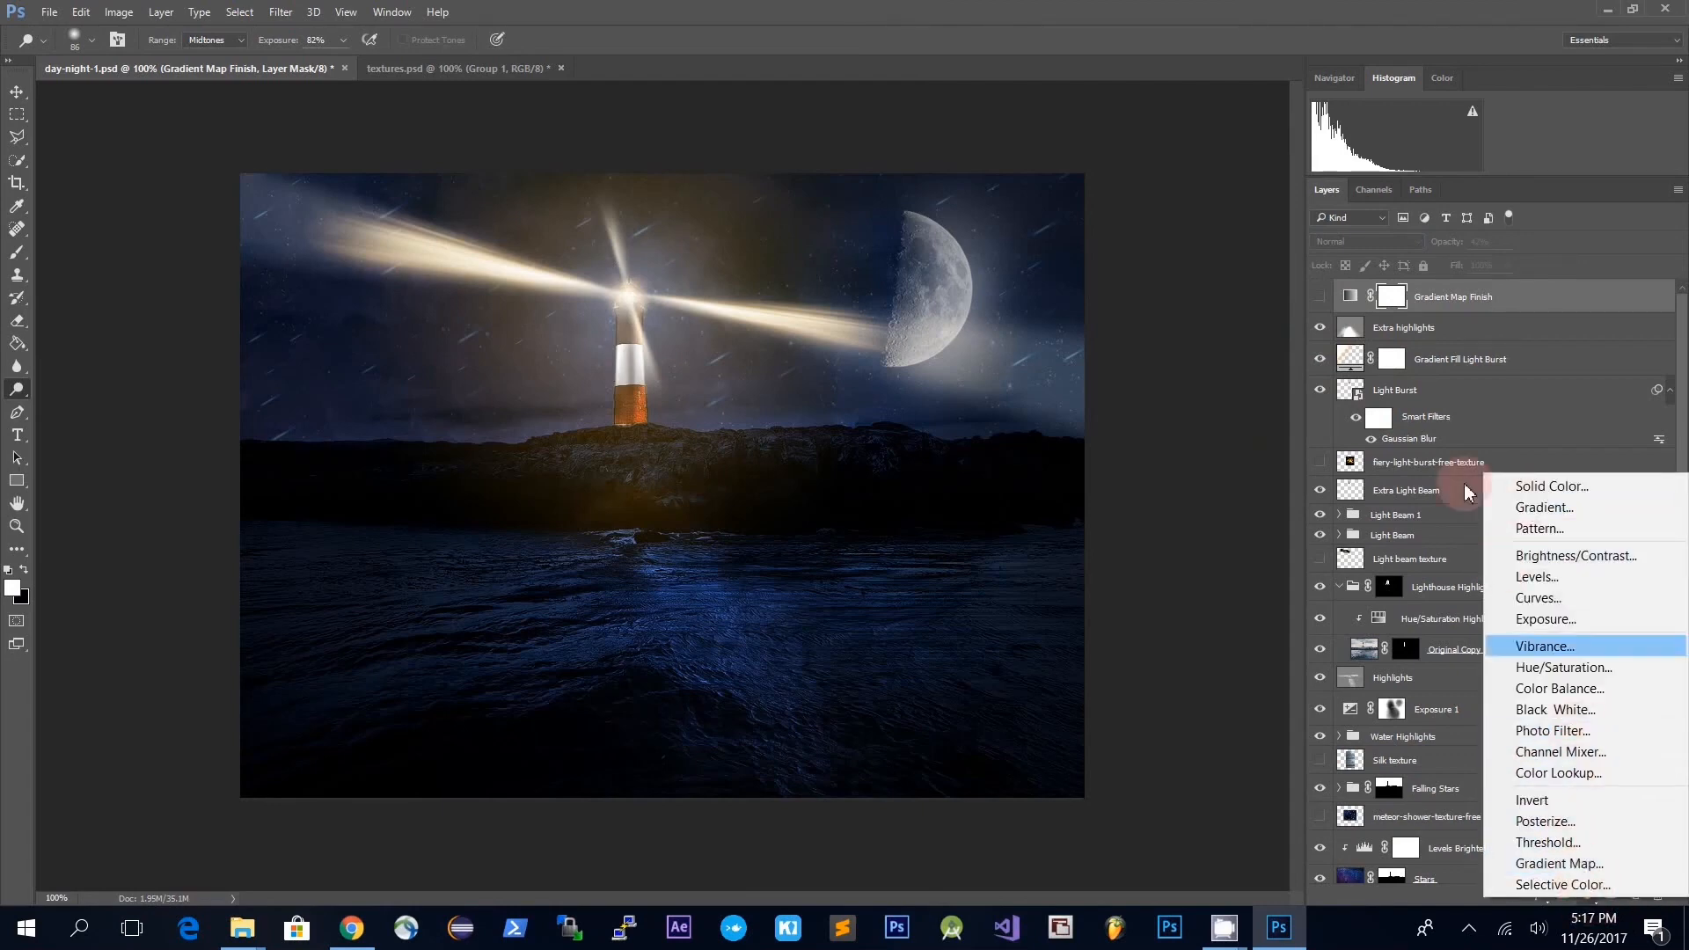
{"action": "left_click", "coordinate": [1328, 300]}
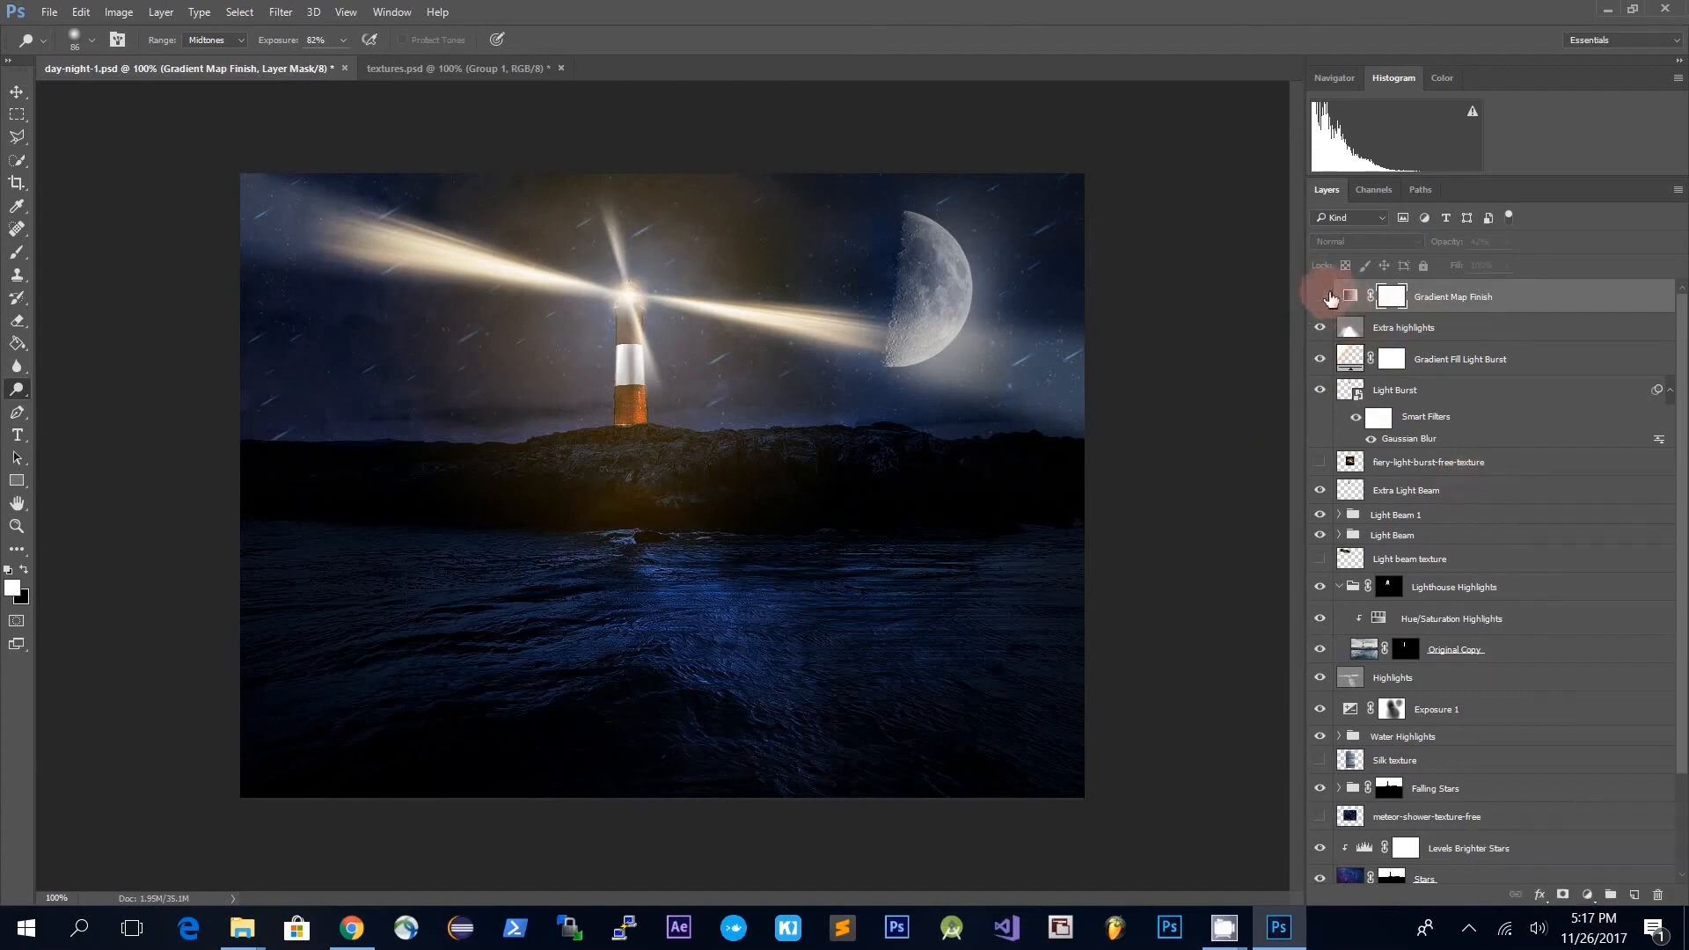
{"action": "left_click", "coordinate": [1320, 299]}
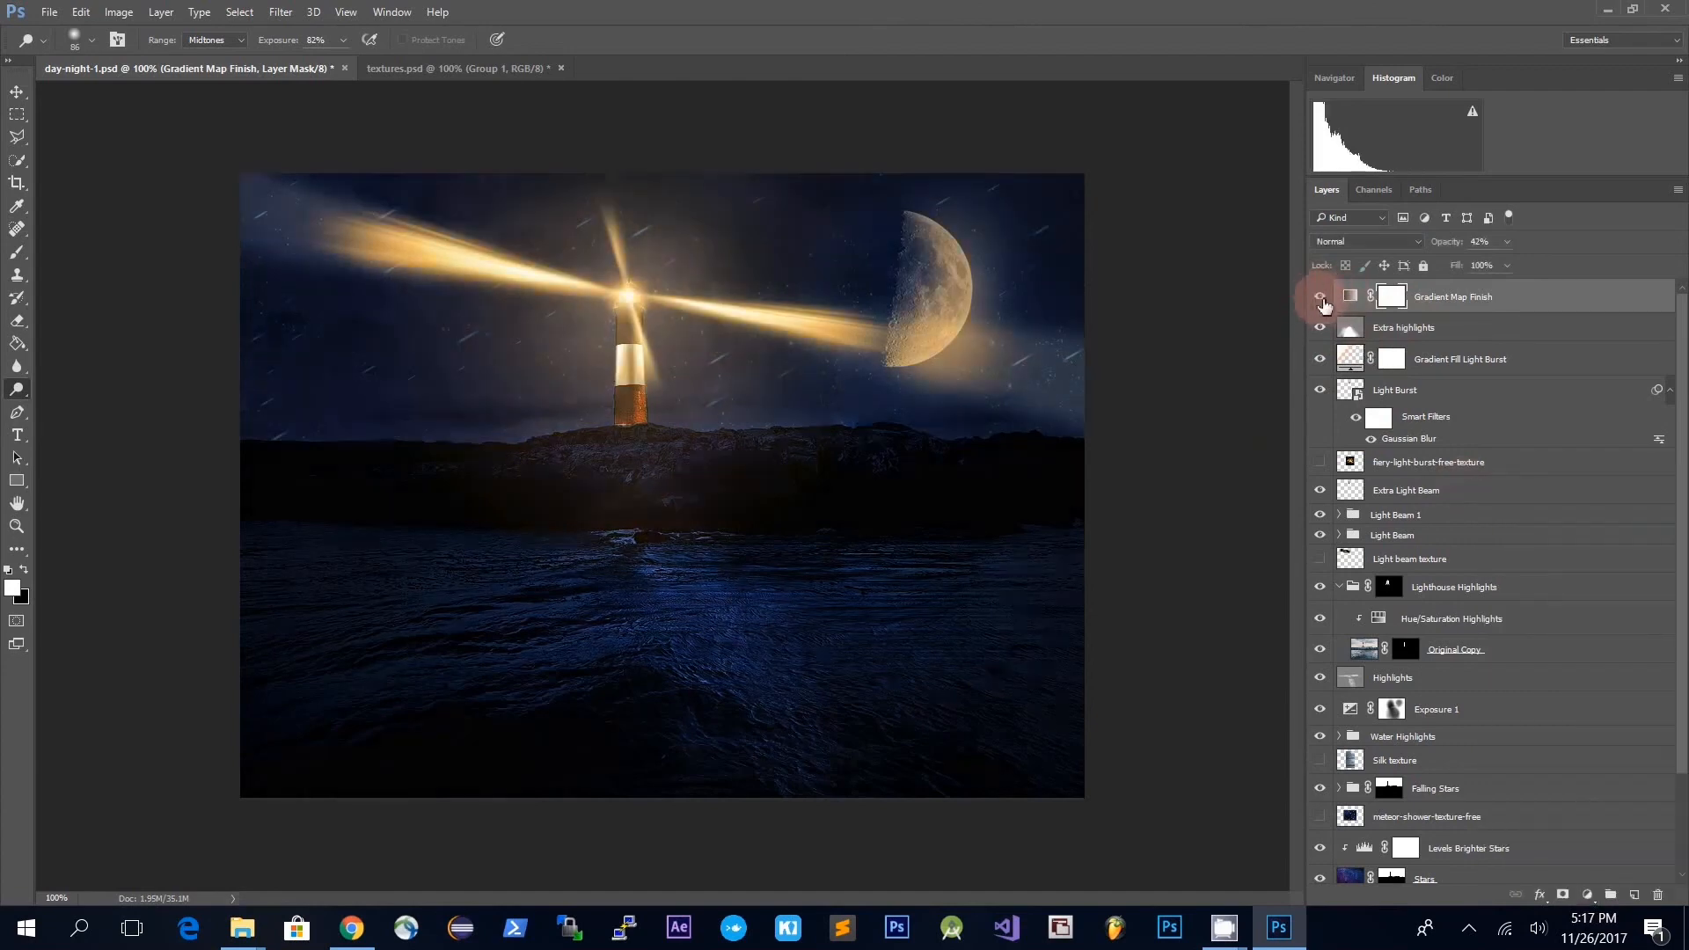
- Examine the Gradient Map Finish gradient, checking the black and dark blue stop colours and the yellow and white stops
{"action": "left_click", "coordinate": [1351, 299]}
{"action": "double_click", "coordinate": [1352, 300]}
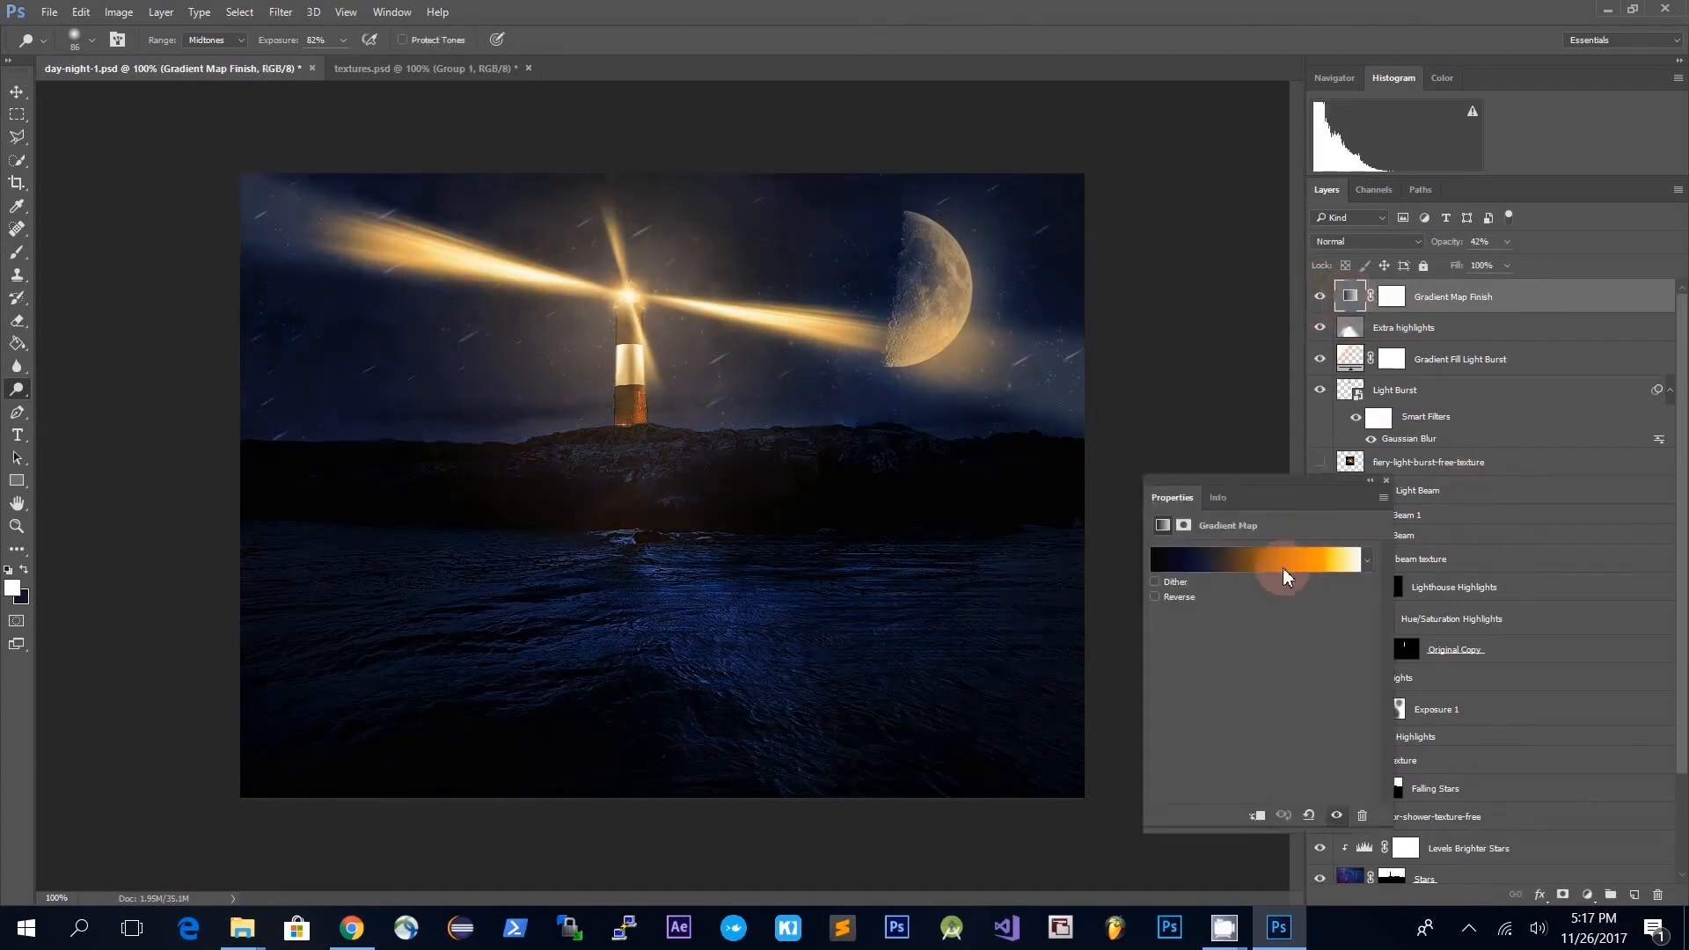
{"action": "left_click", "coordinate": [1284, 570]}
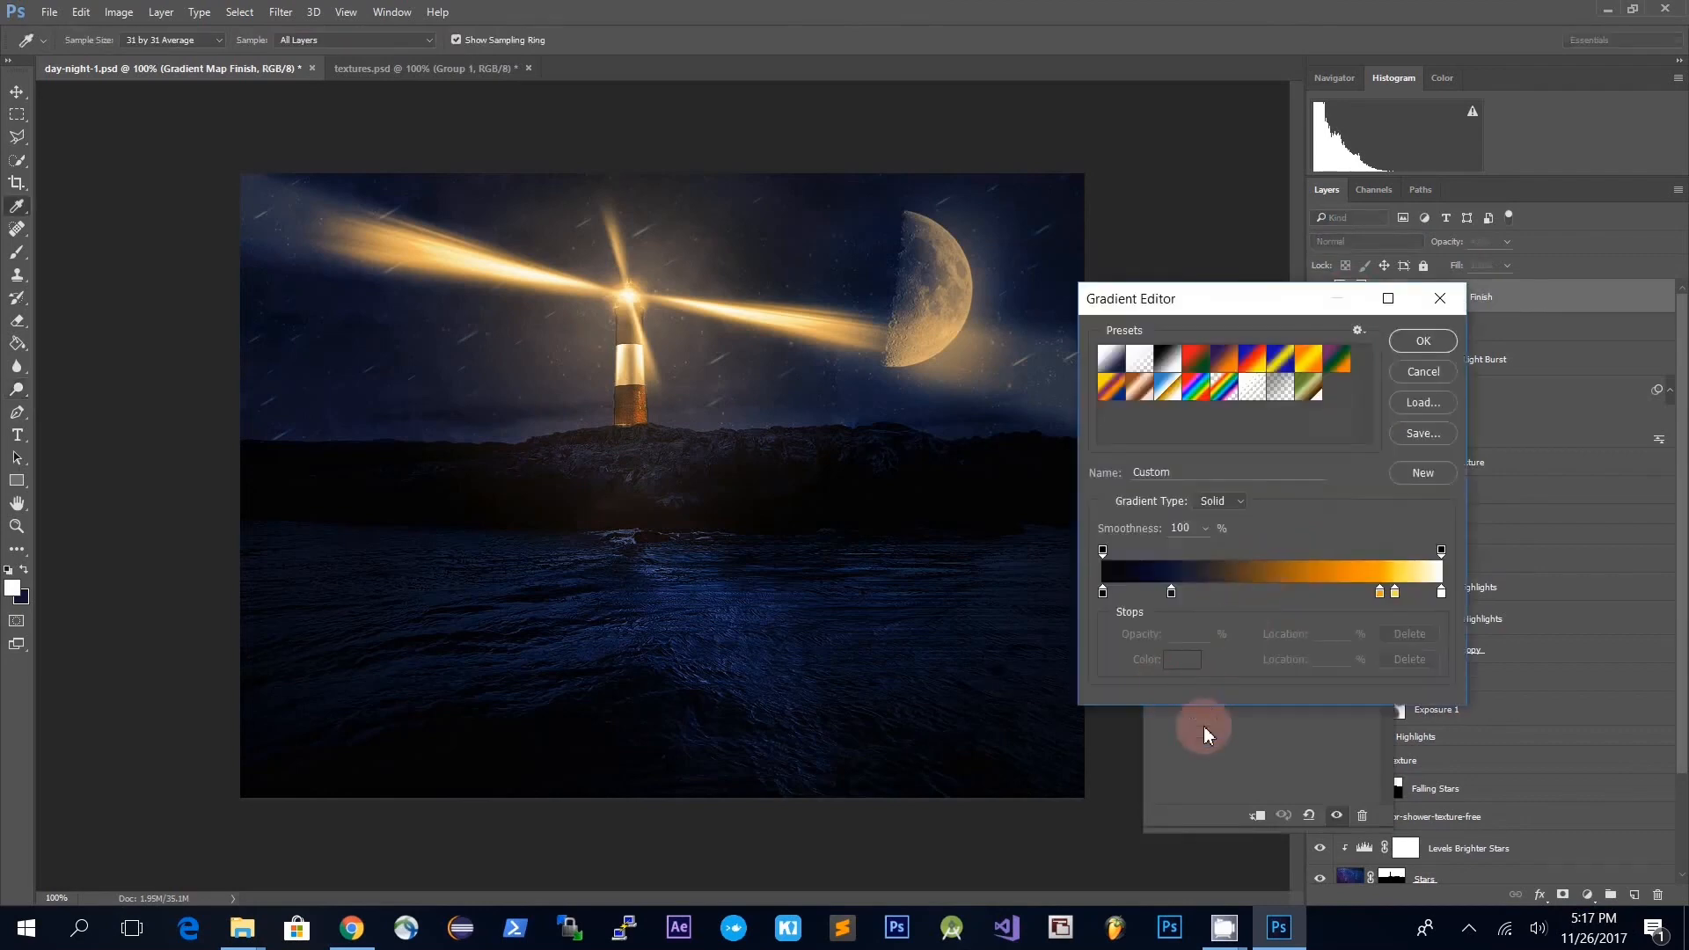
{"action": "double_click", "coordinate": [1102, 592]}
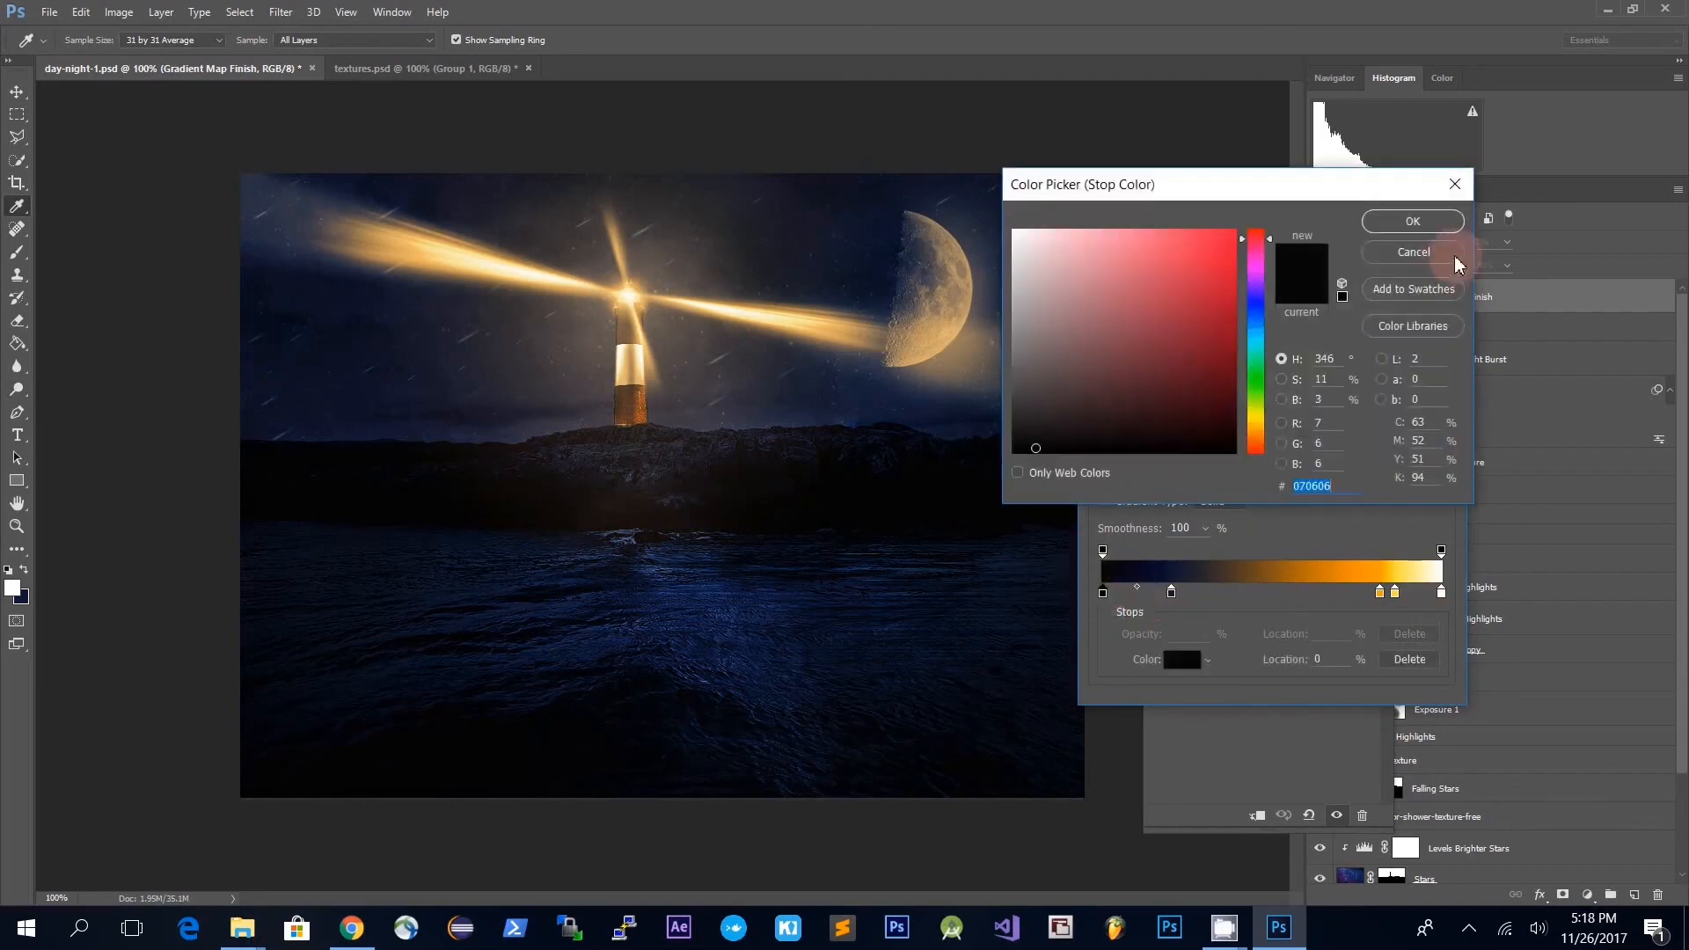
{"action": "left_click", "coordinate": [1408, 221]}
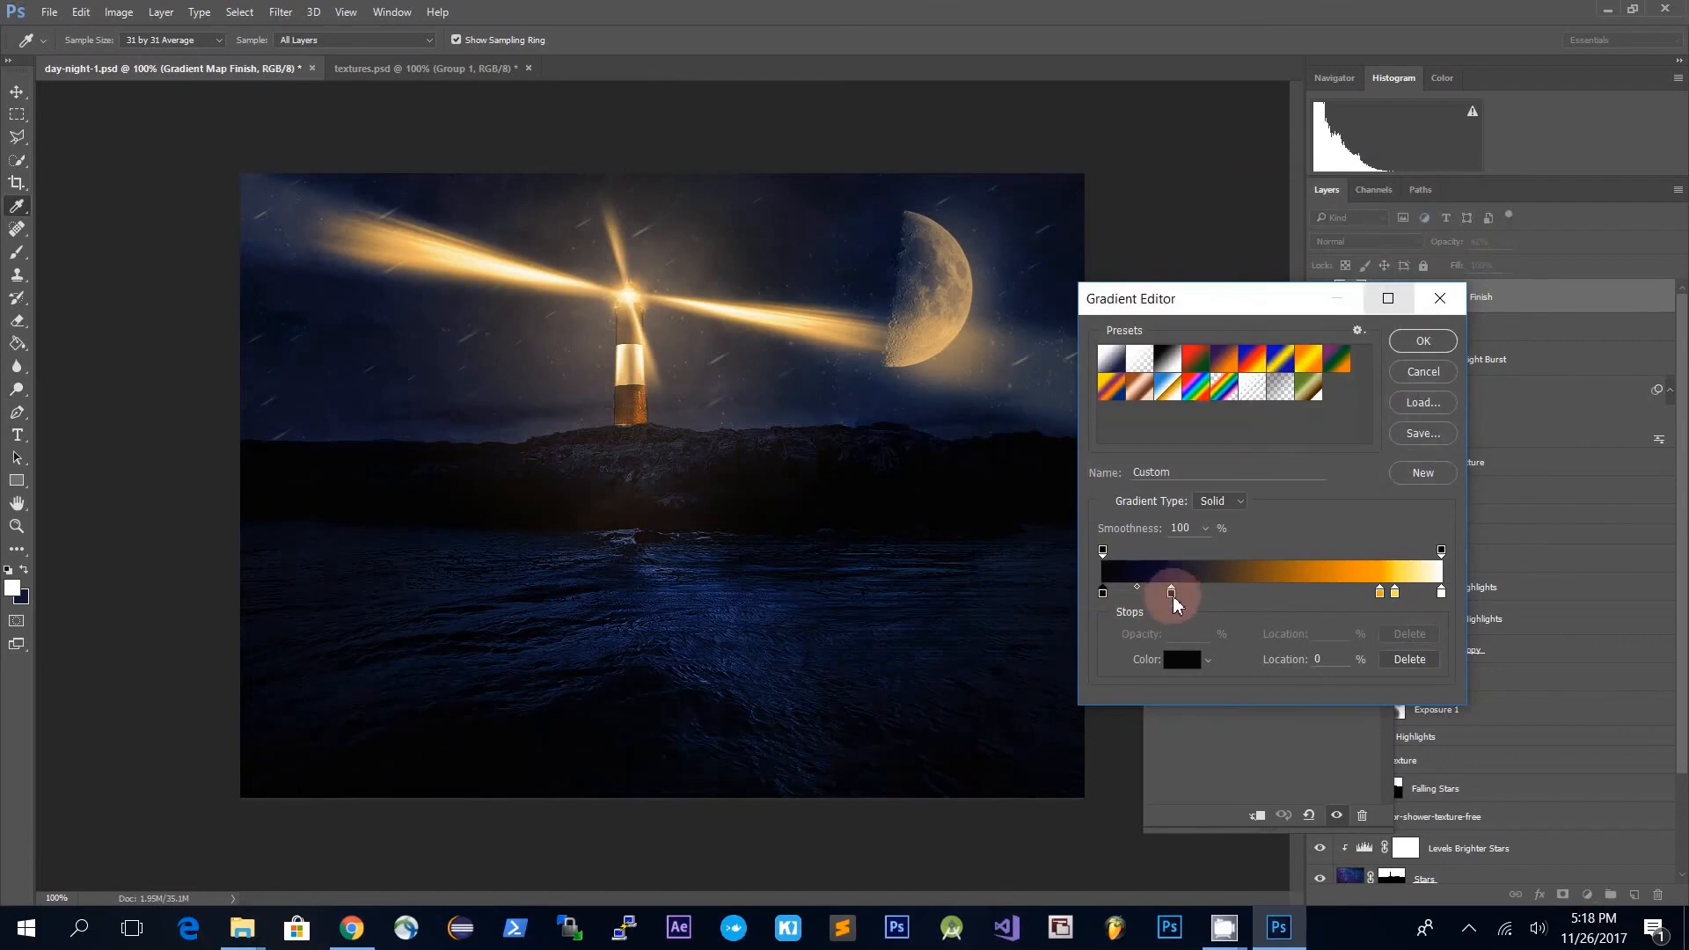
{"action": "double_click", "coordinate": [1172, 596]}
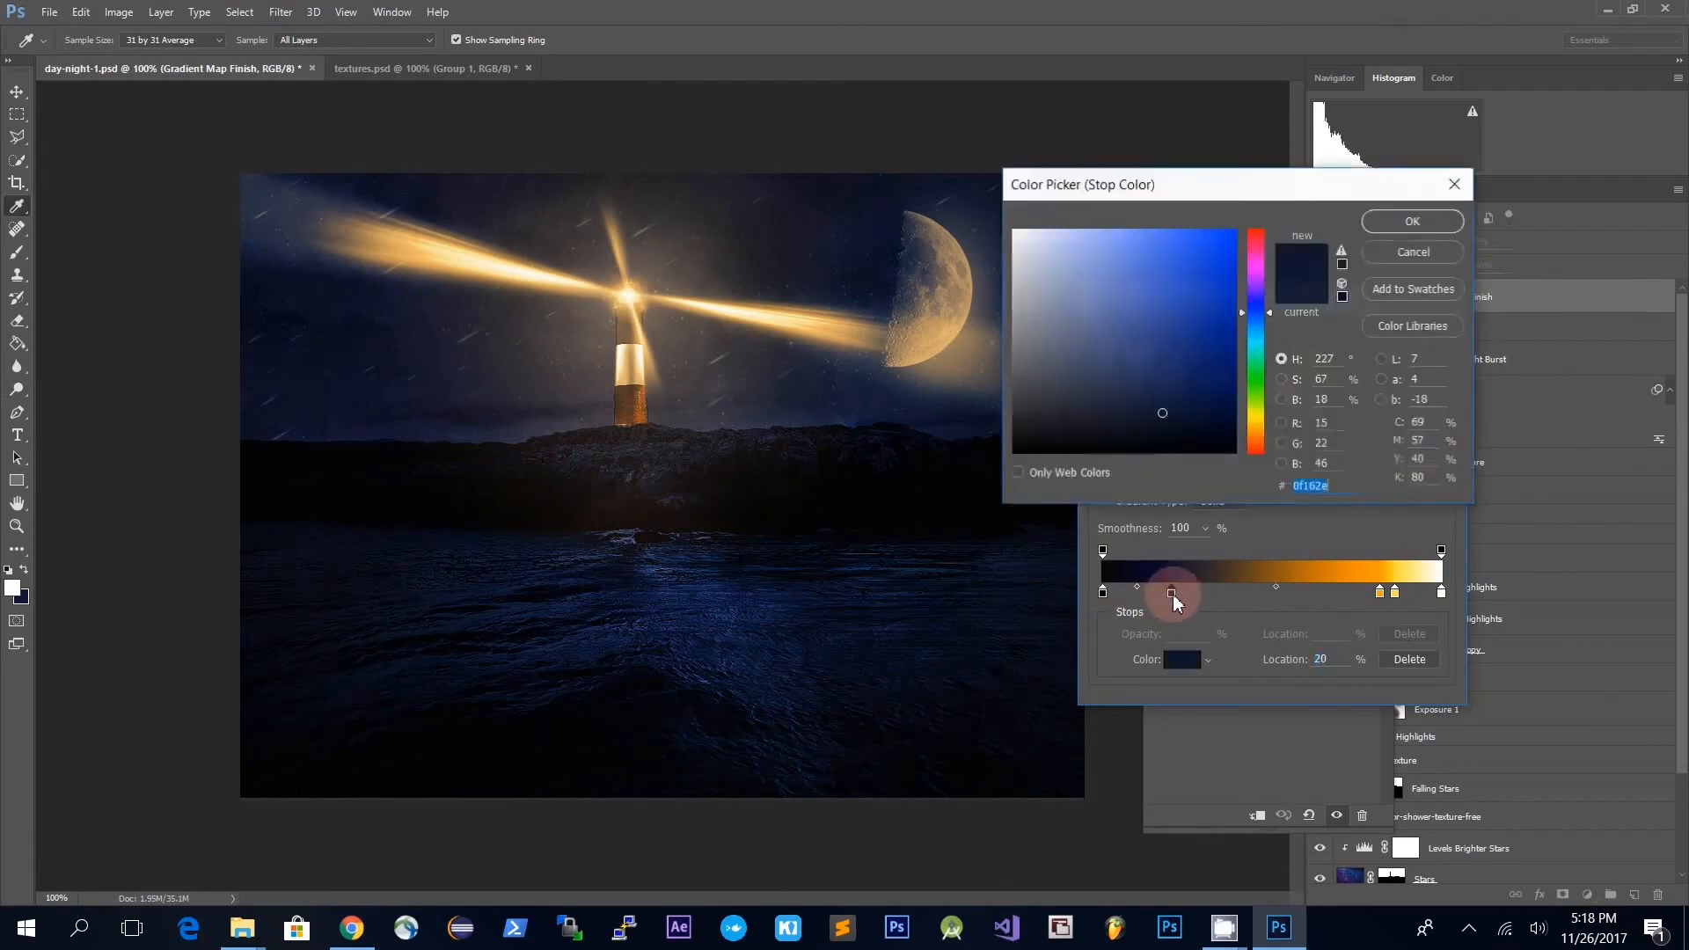
{"action": "left_click", "coordinate": [1398, 222]}
{"action": "left_click", "coordinate": [1396, 595]}
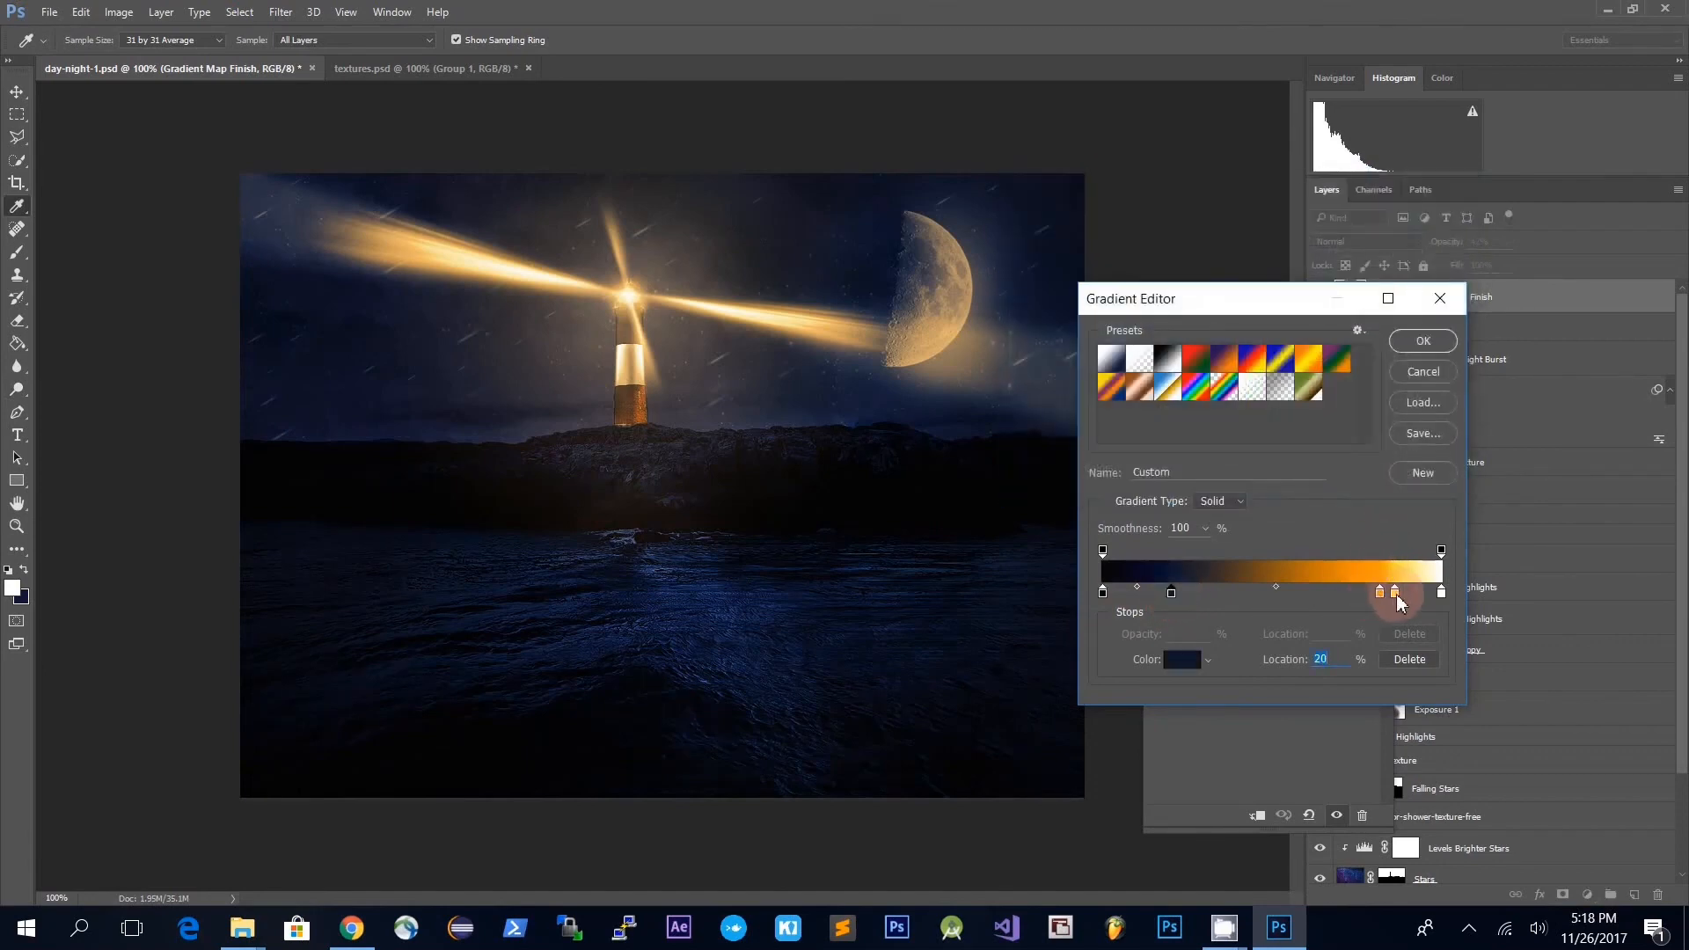
{"action": "left_click", "coordinate": [1441, 594]}
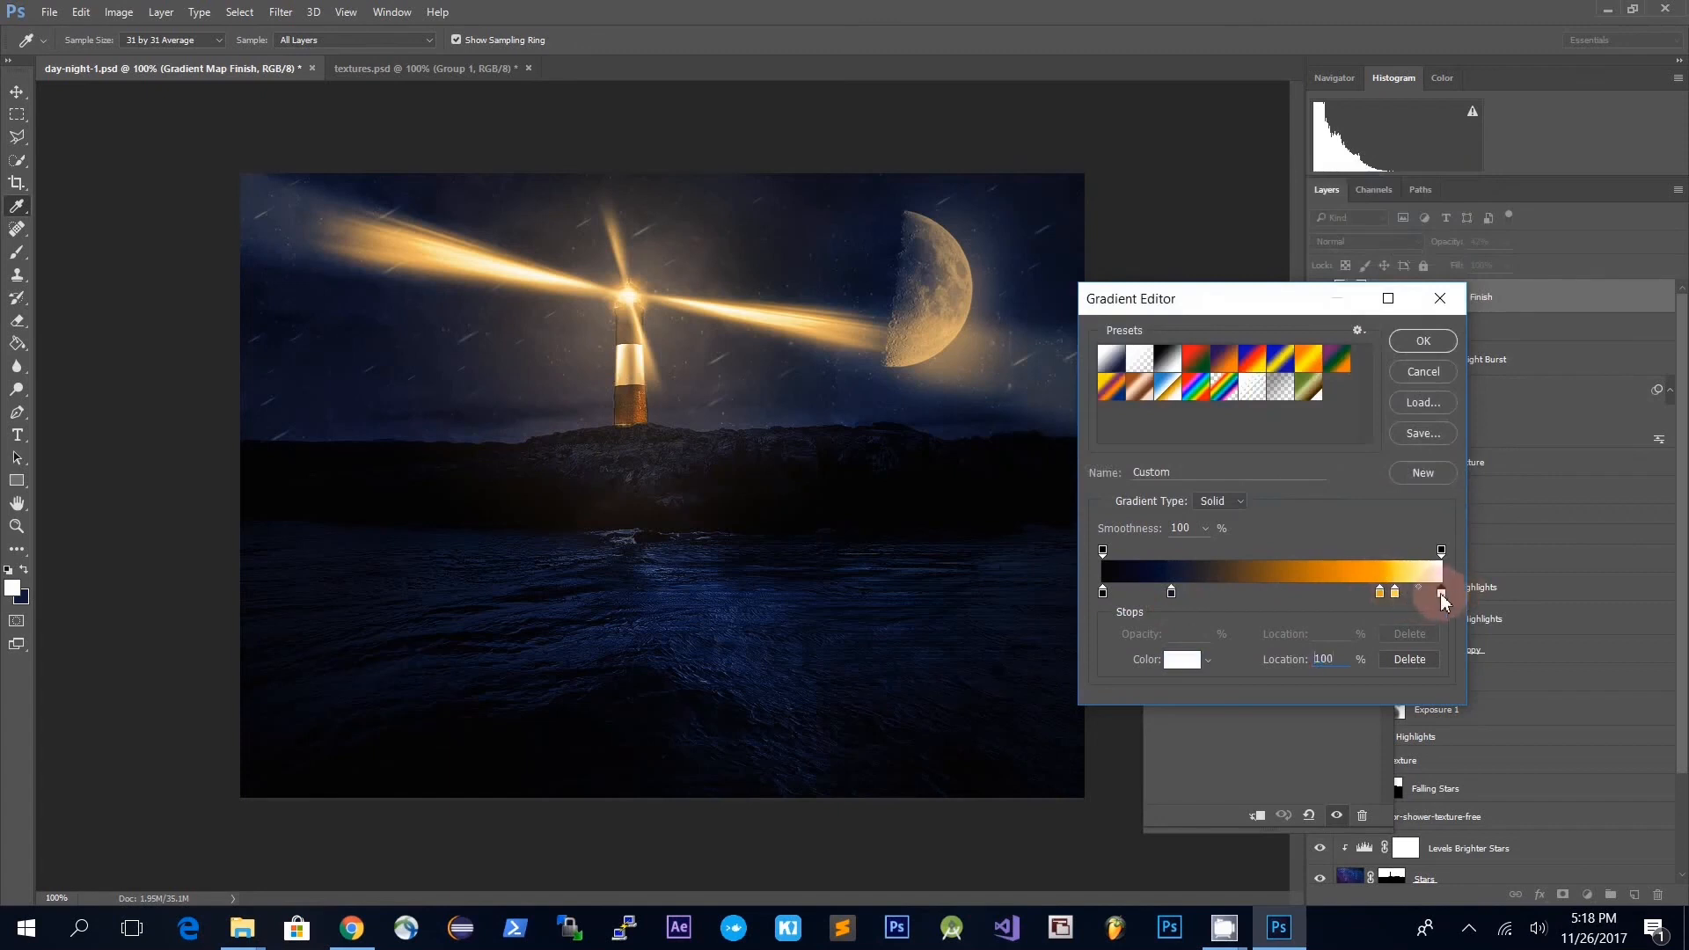
{"action": "left_click", "coordinate": [1435, 344]}
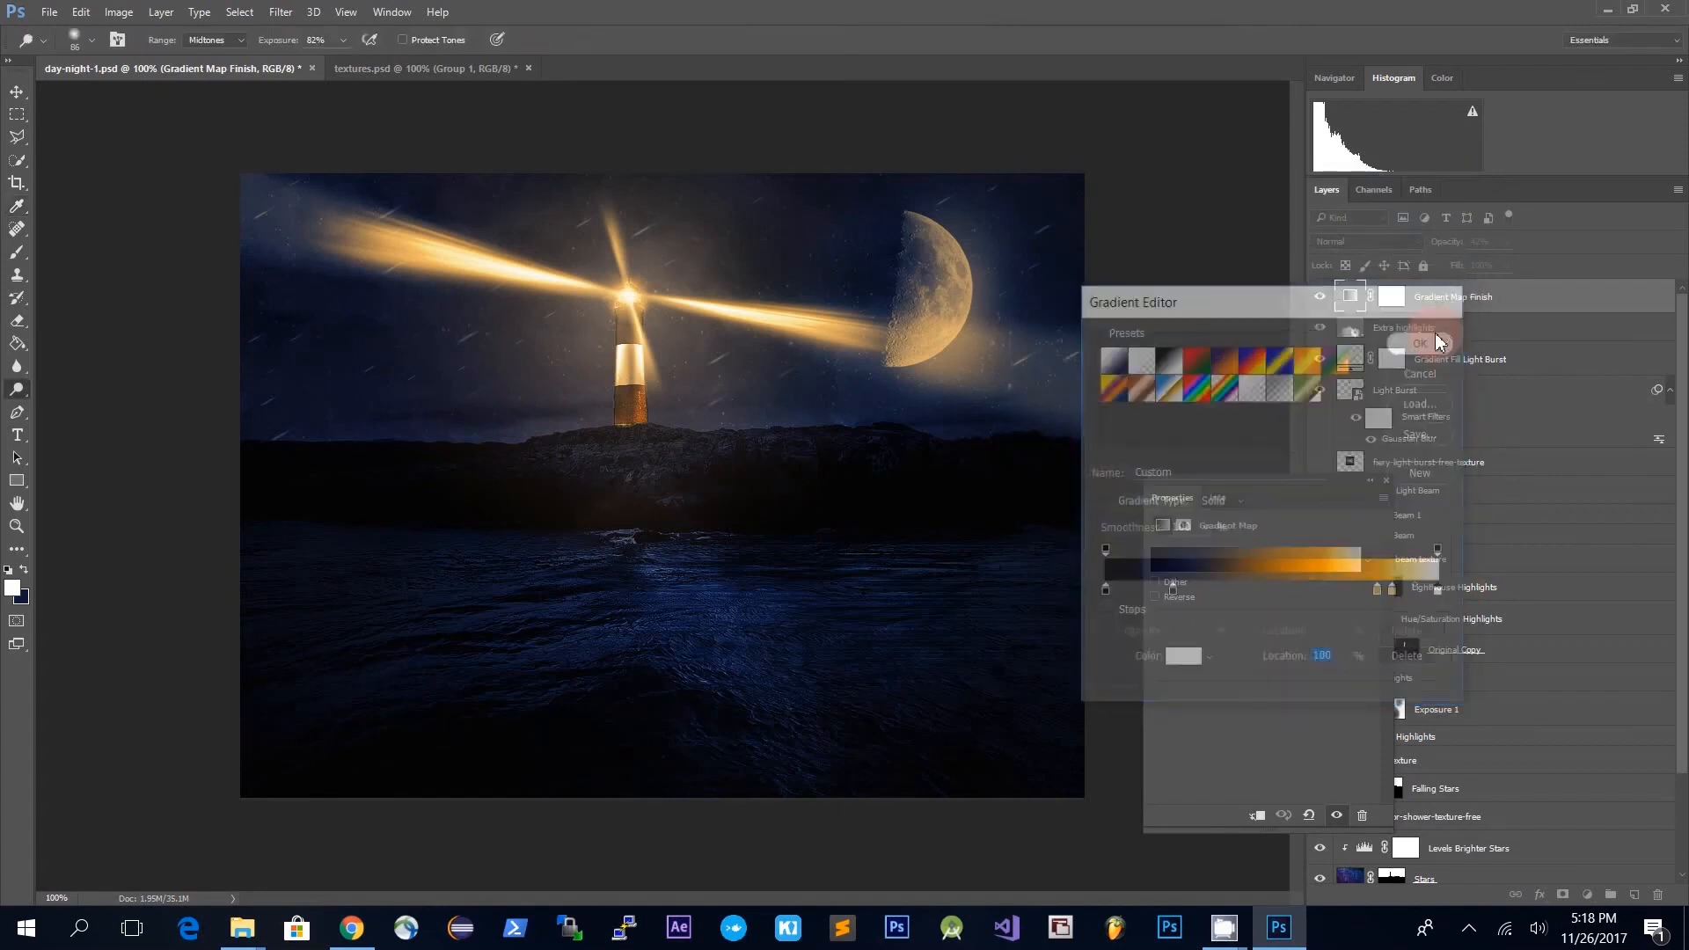
{"action": "left_click", "coordinate": [1388, 480]}
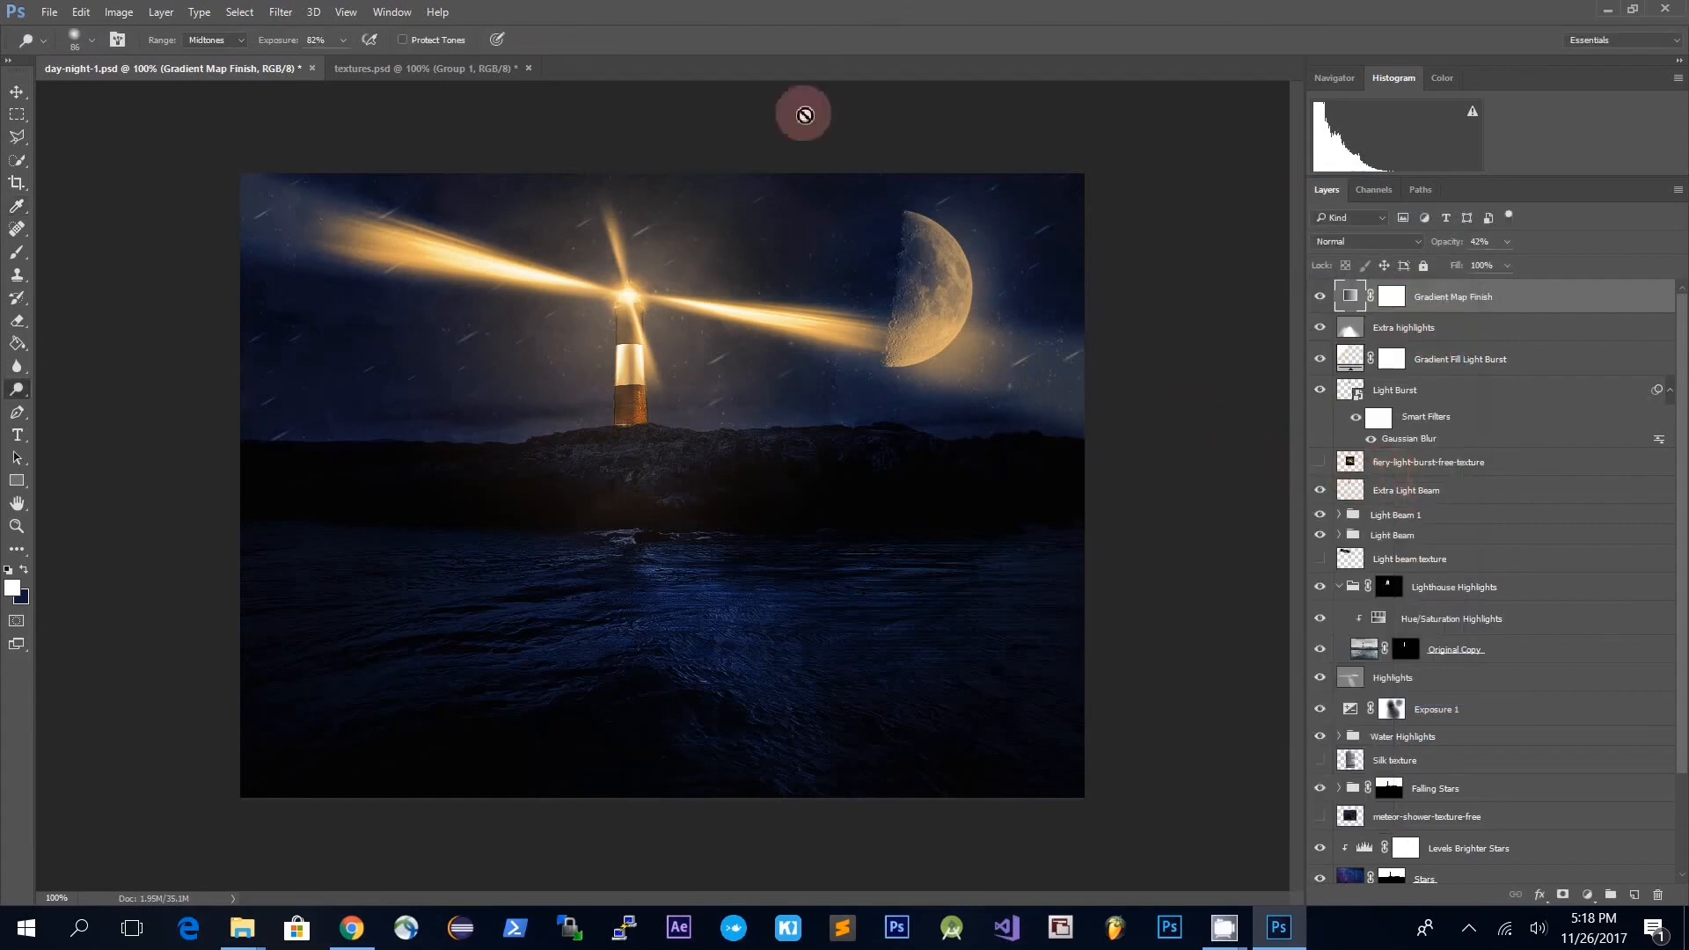
- Switch to textures.psd and show Group 1 and its Result layer to compare the original photo with the night version
{"action": "left_click", "coordinate": [430, 69]}
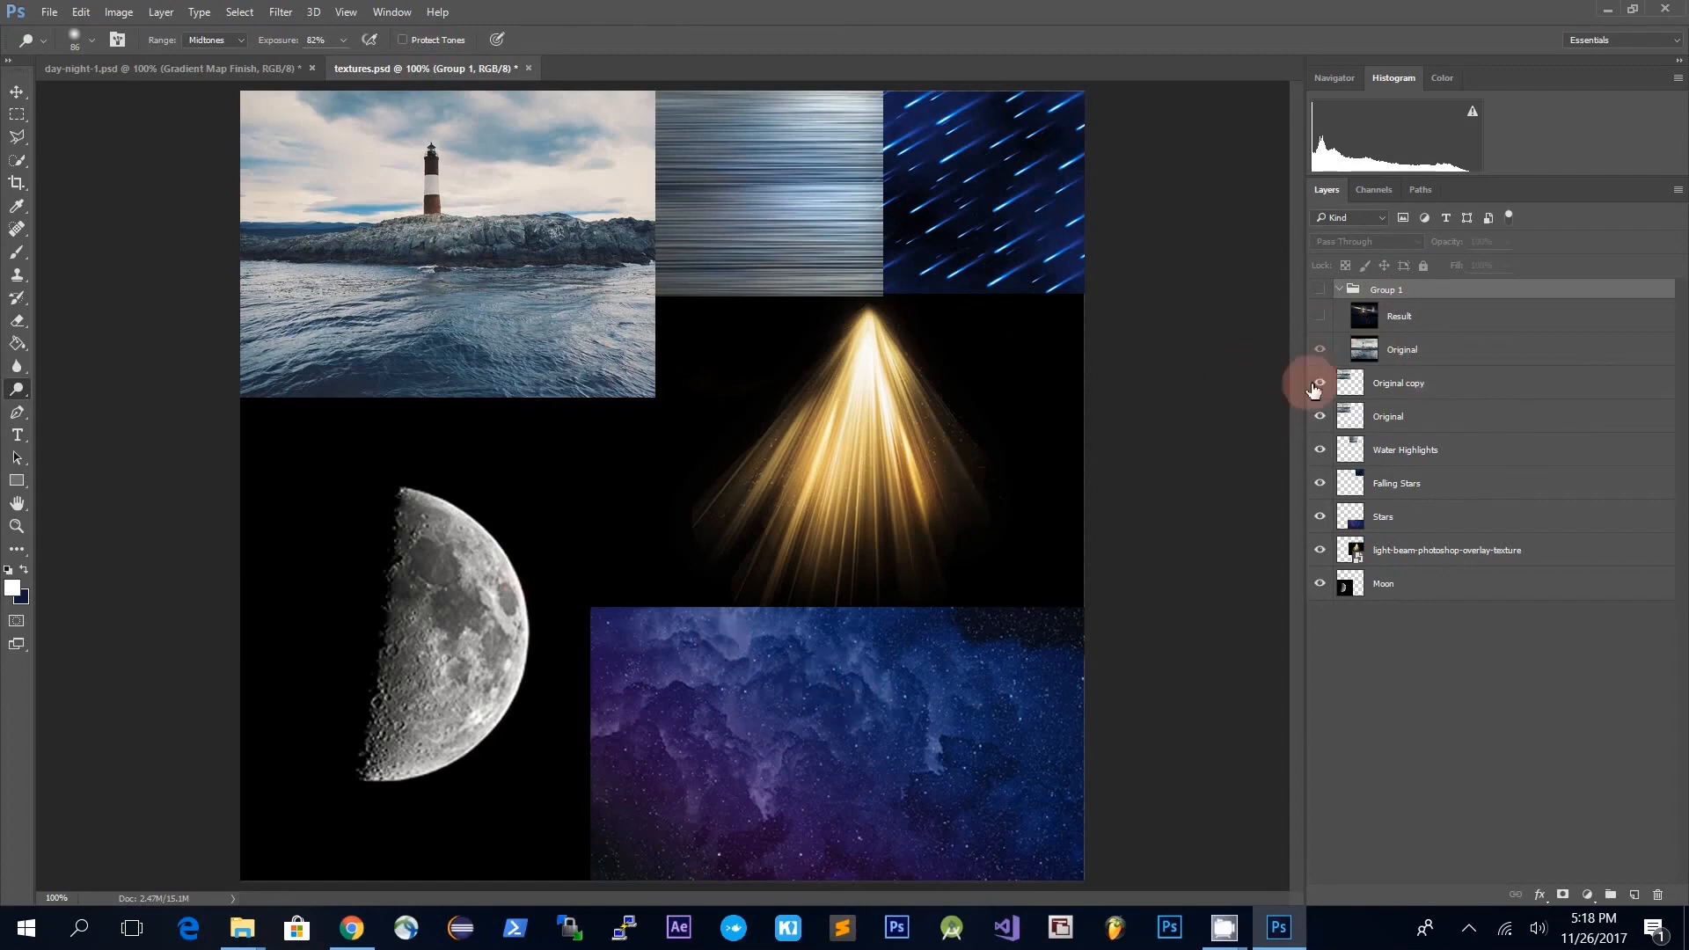
{"action": "left_click", "coordinate": [1322, 293]}
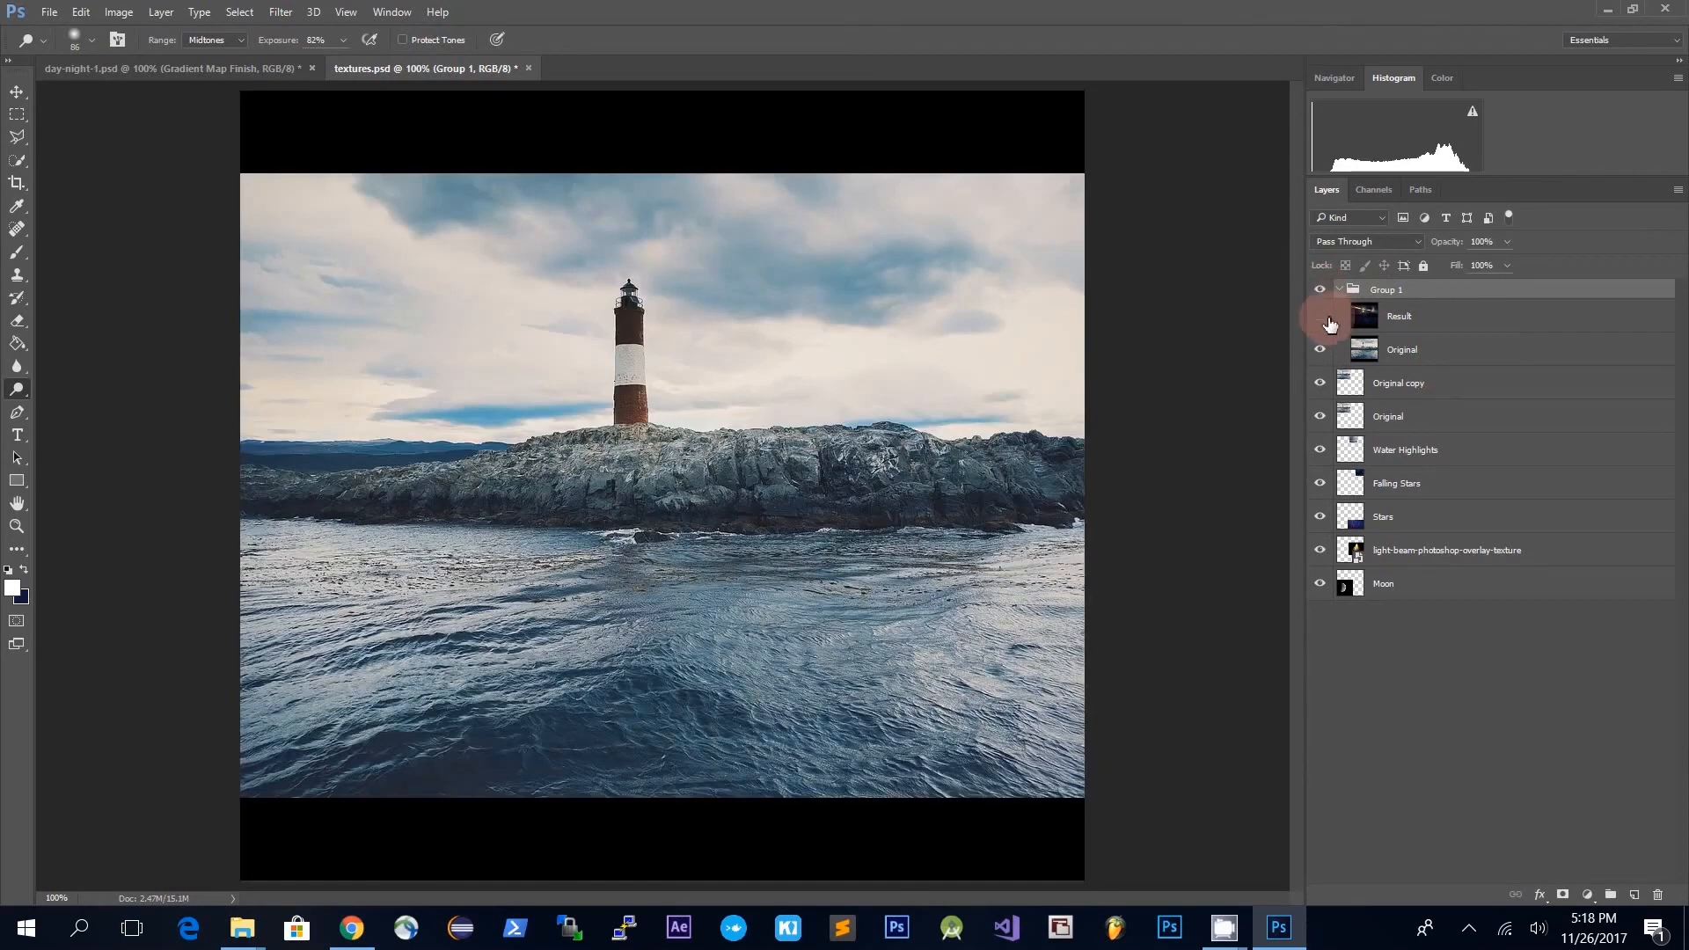
{"action": "left_click", "coordinate": [1321, 320]}
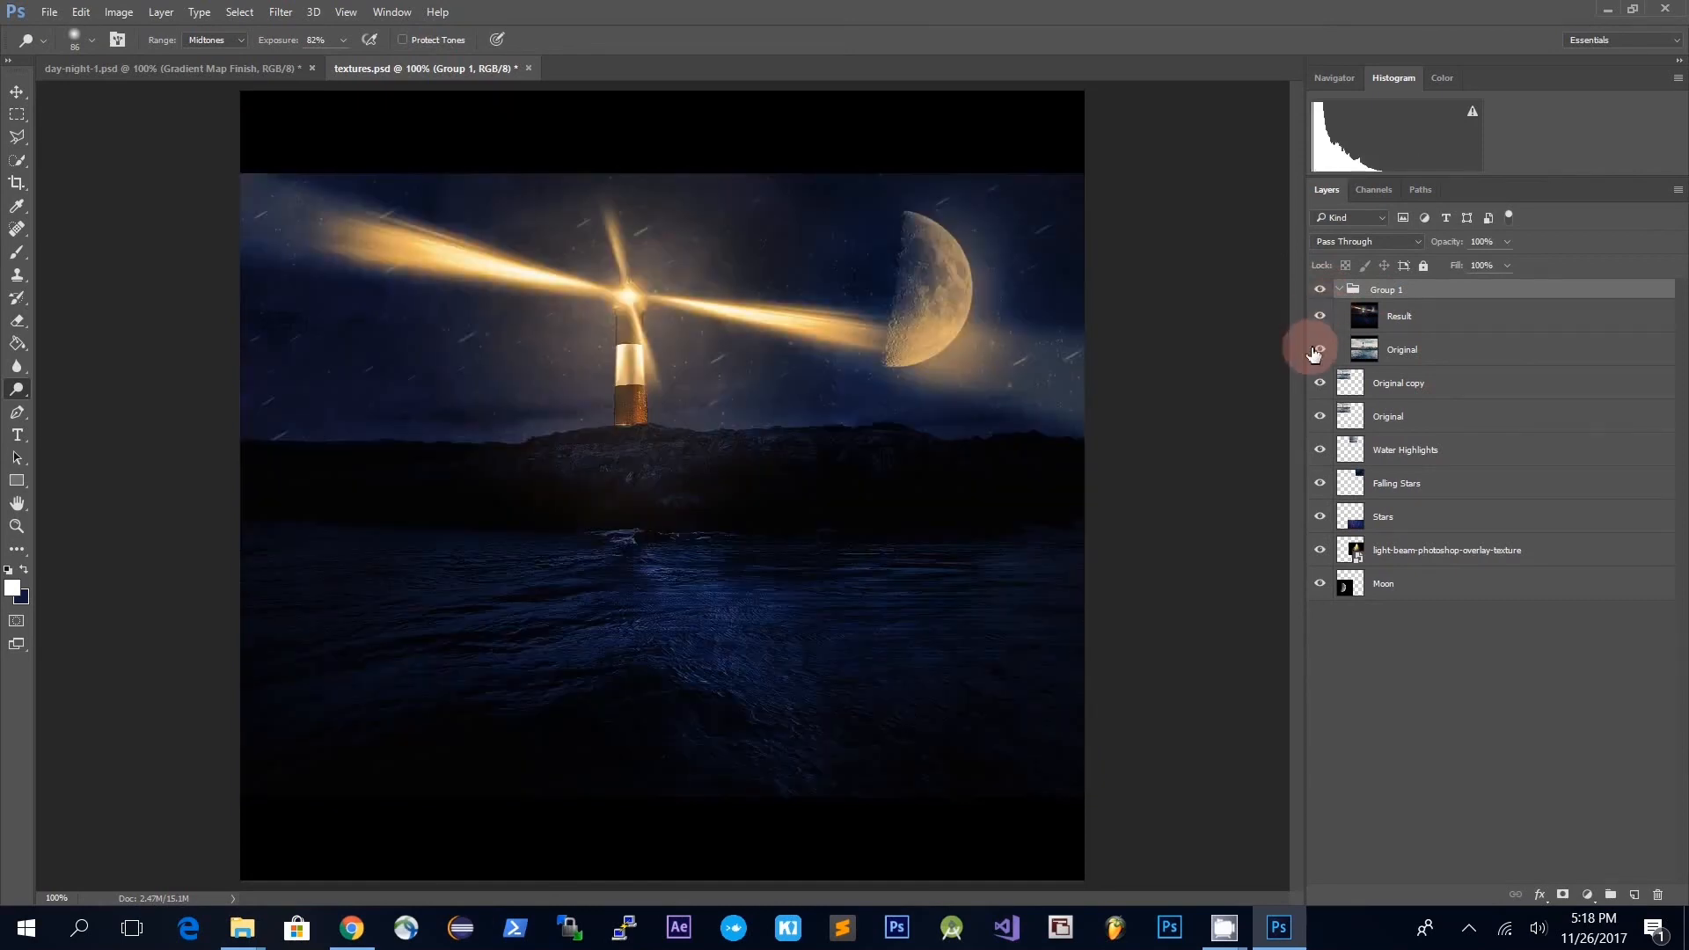